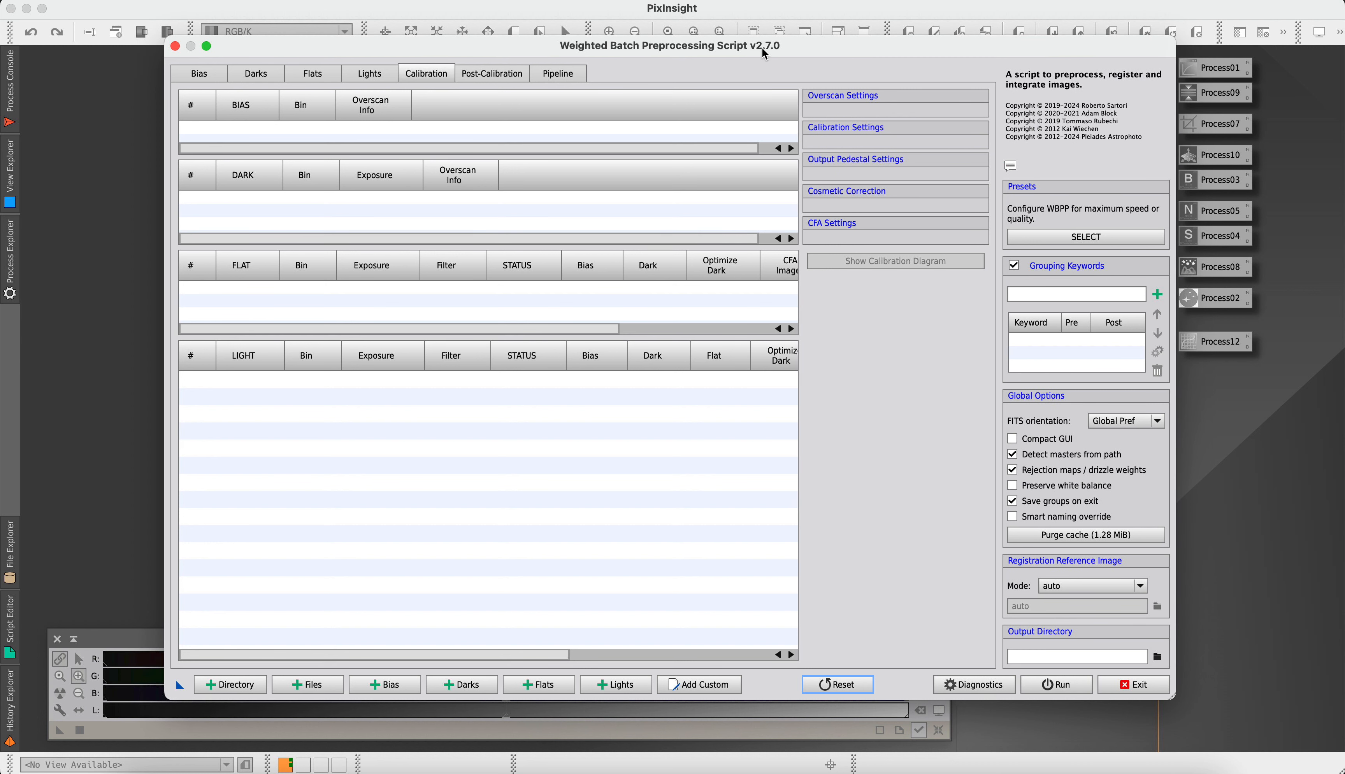
Start adding light frames and browse to Raw Files, expanding the LIGHT folder of Rosette Nebula_2024-03-08
{"action": "left_click_drag", "start_coordinate": [763, 48], "coordinate": [739, 41]}
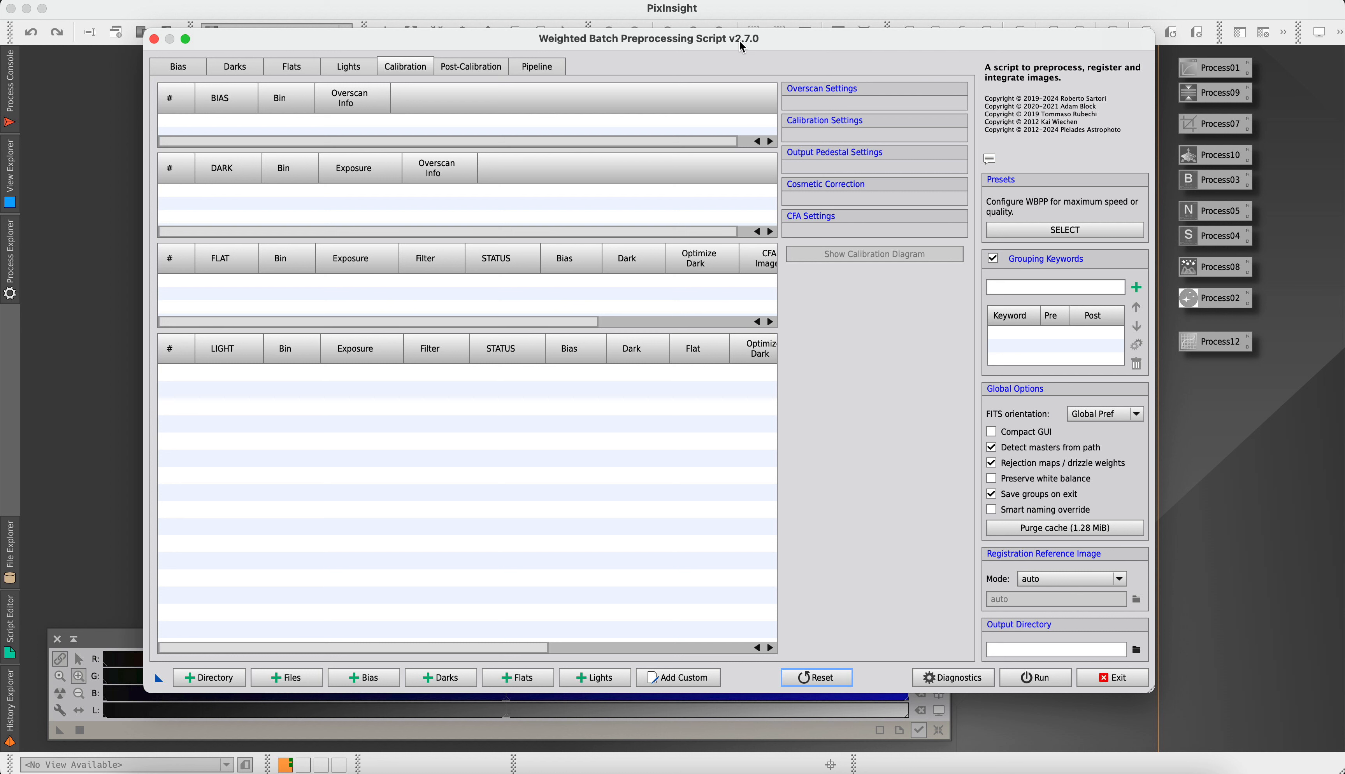
{"action": "left_click", "coordinate": [601, 678]}
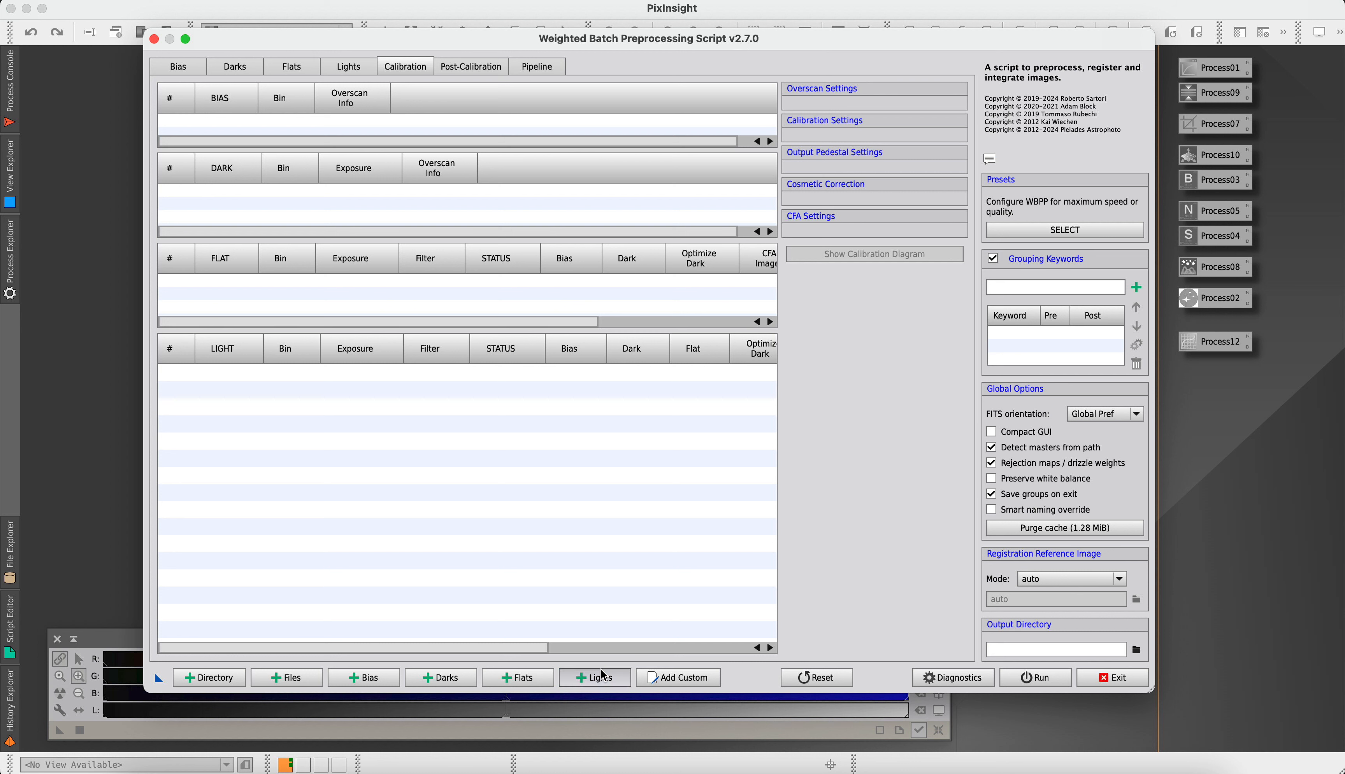
{"action": "left_click", "coordinate": [539, 103]}
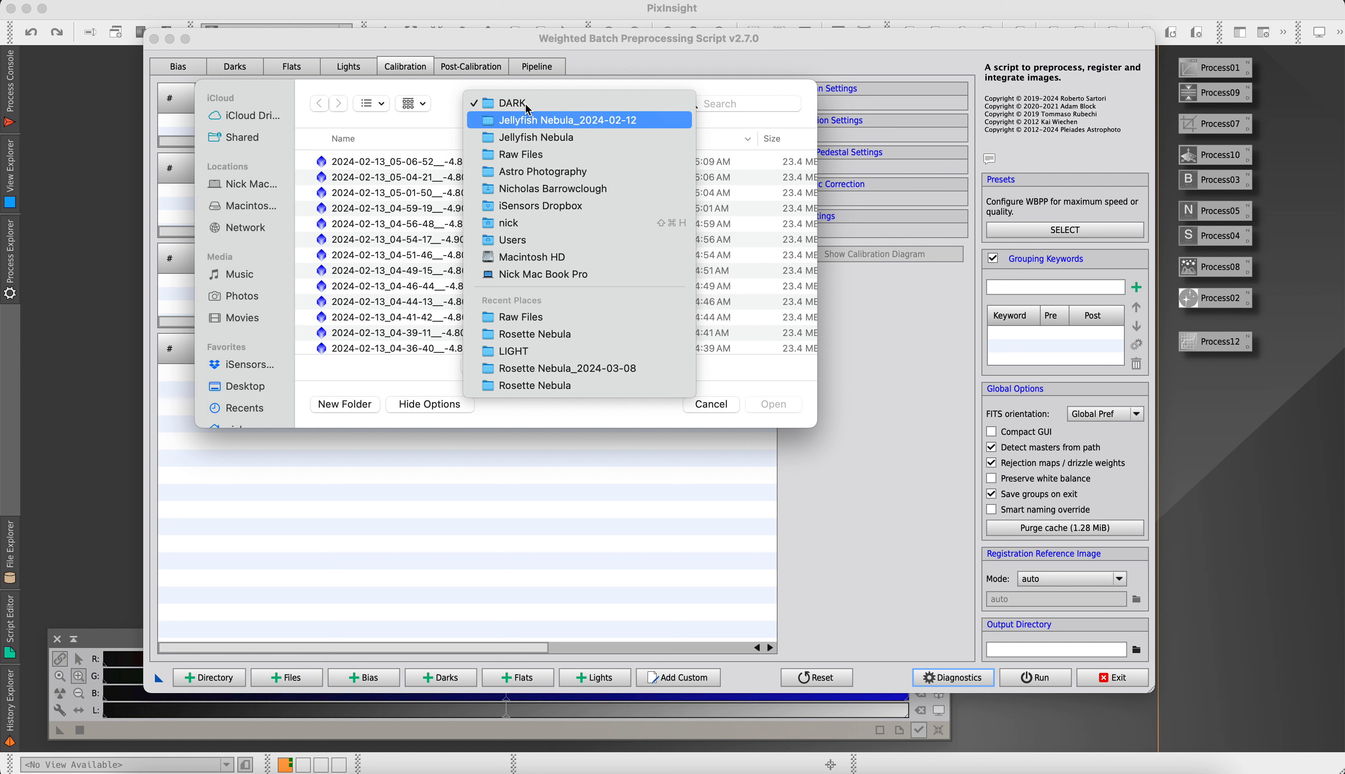
{"action": "left_click", "coordinate": [530, 172]}
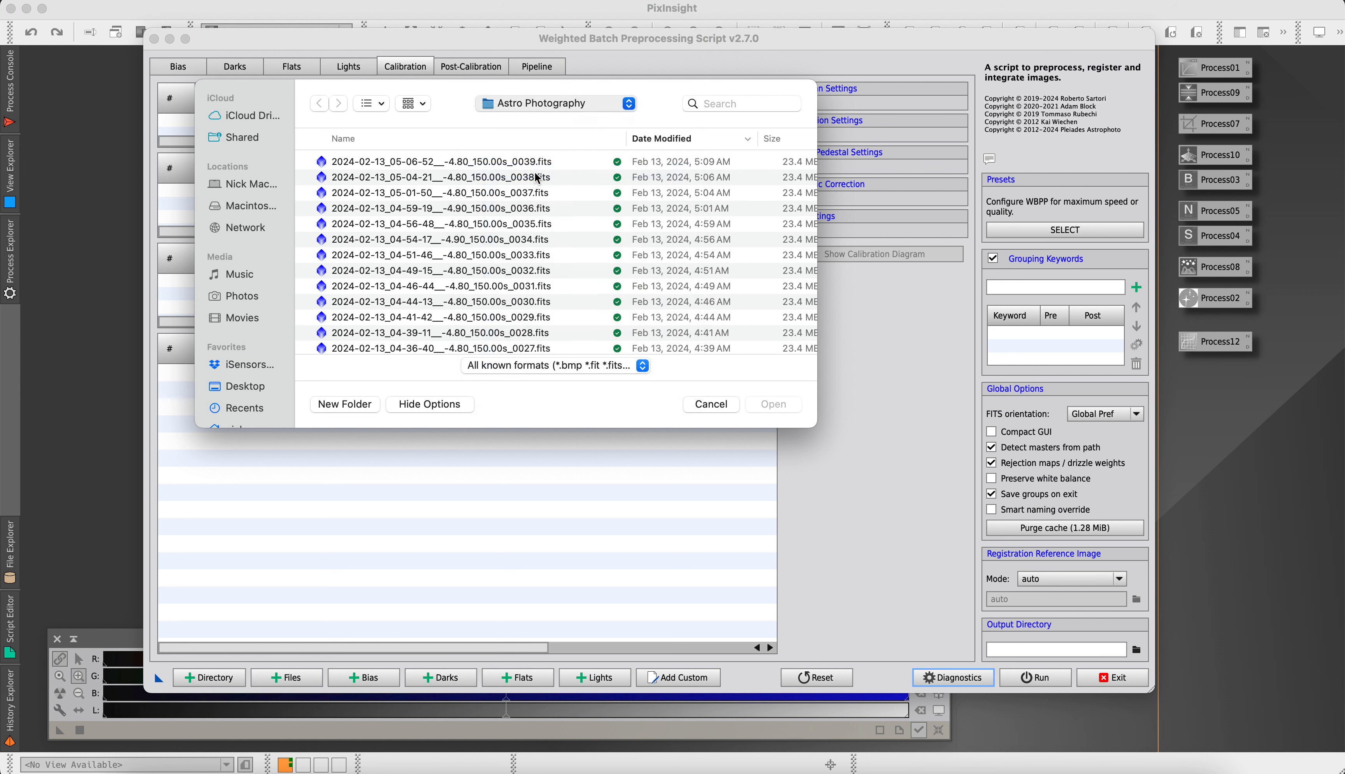
{"action": "double_click", "coordinate": [346, 172]}
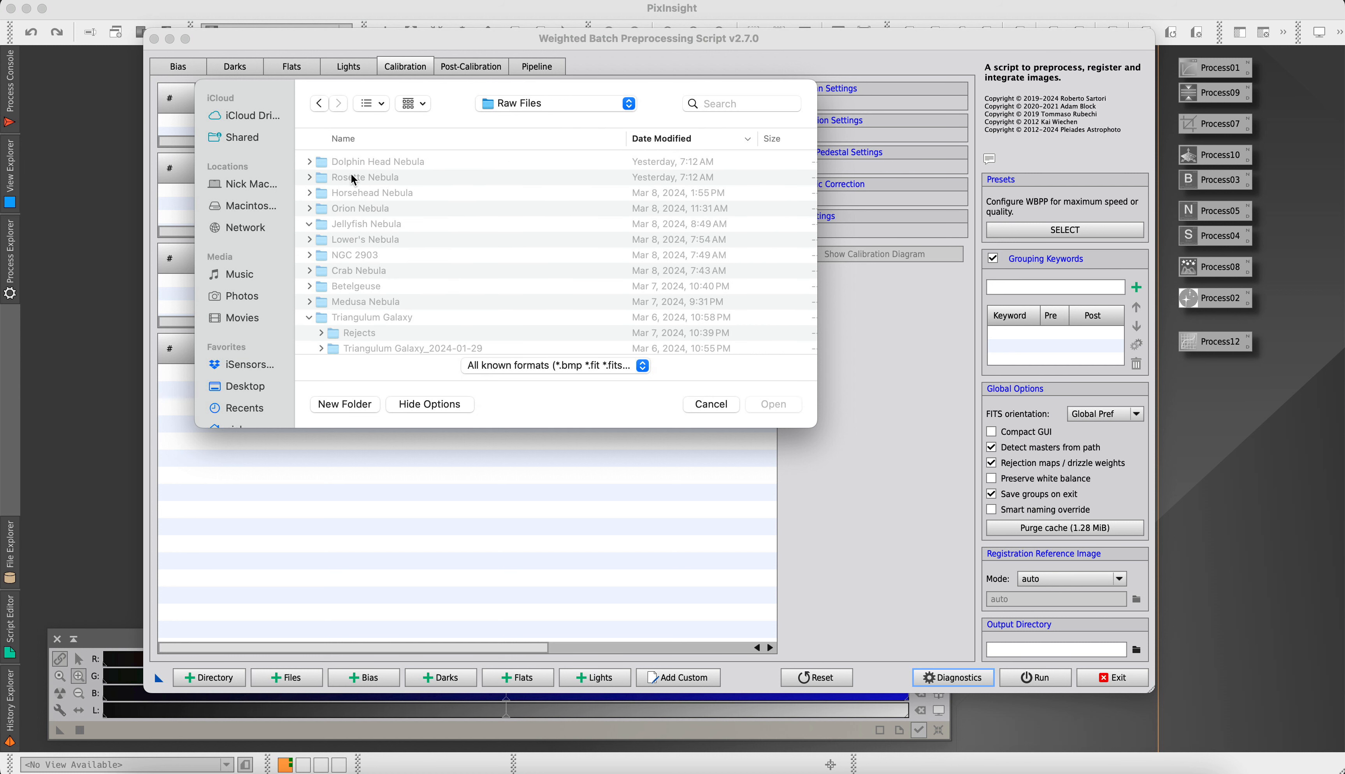
{"action": "left_click", "coordinate": [309, 225]}
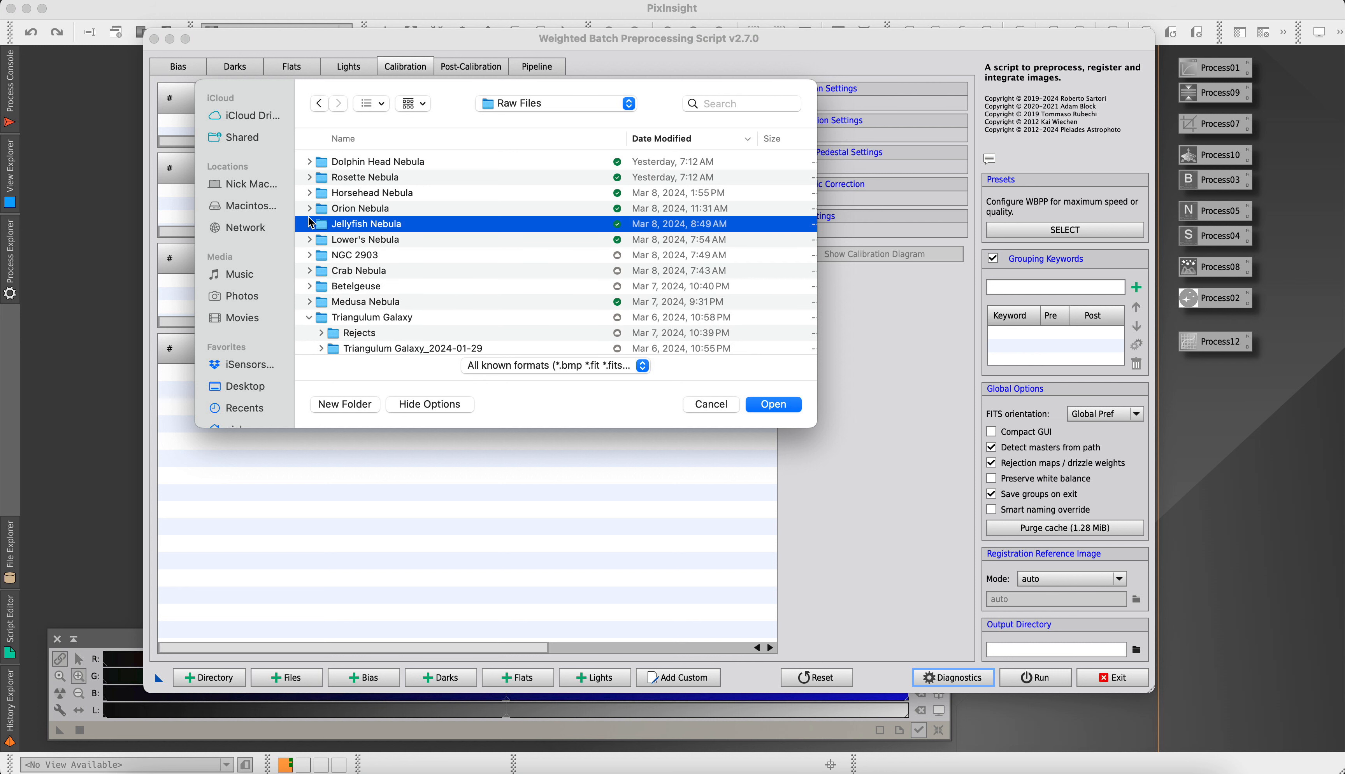
{"action": "left_click", "coordinate": [309, 177]}
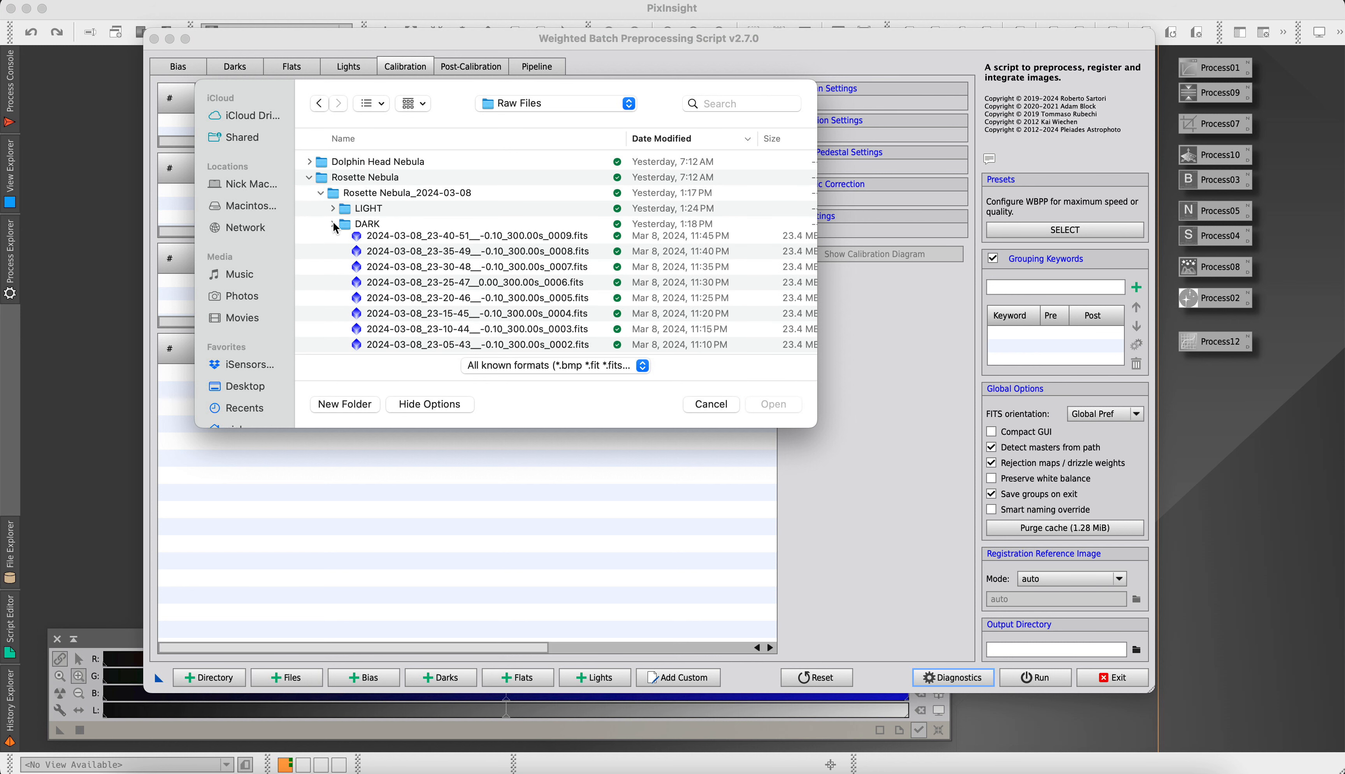
{"action": "left_click", "coordinate": [337, 210]}
{"action": "left_click", "coordinate": [333, 209]}
Add the four 300 s light frames numbered 0013 to 0016 from the Rosette Nebula_2024-03-08 session
{"action": "left_click", "coordinate": [463, 230]}
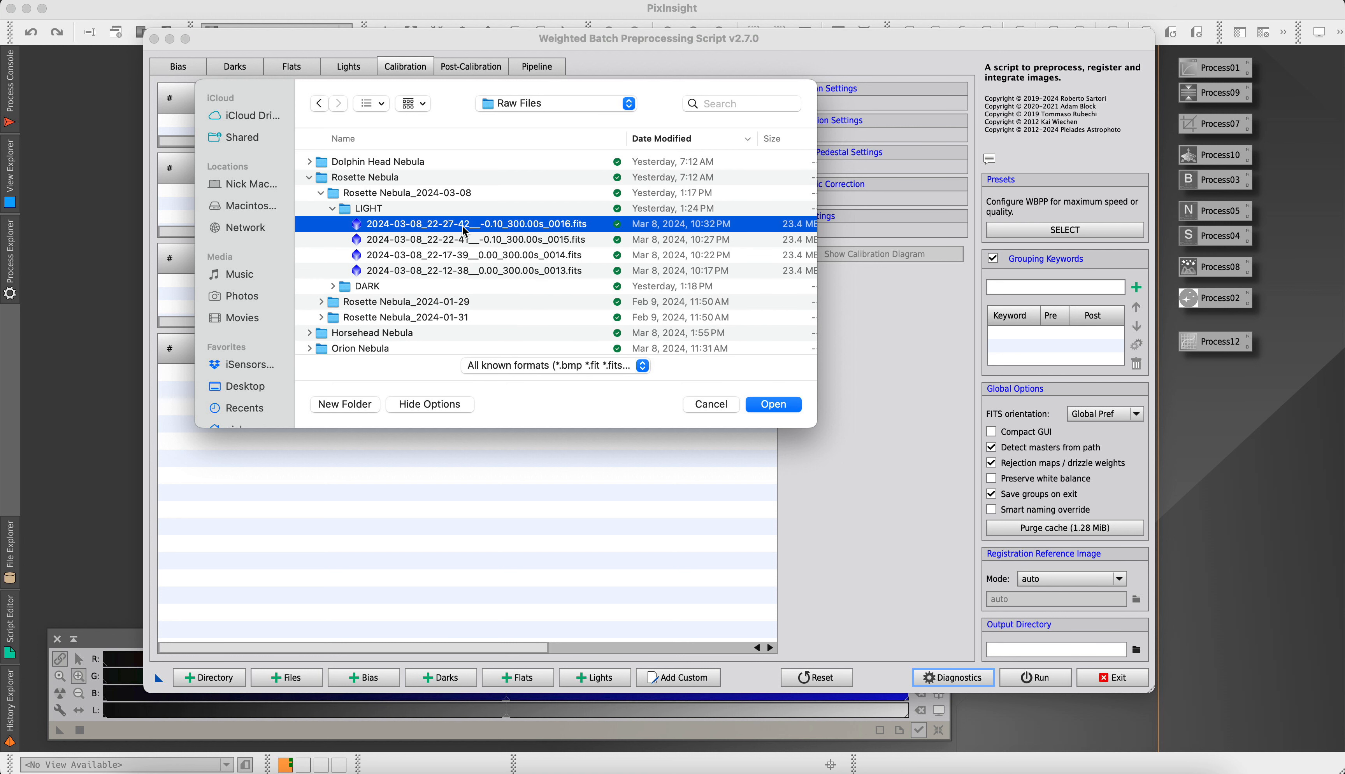
{"action": "key", "text": "shift+Down"}
{"action": "key", "text": "shift+Down"}
{"action": "key", "text": "shift+Down"}
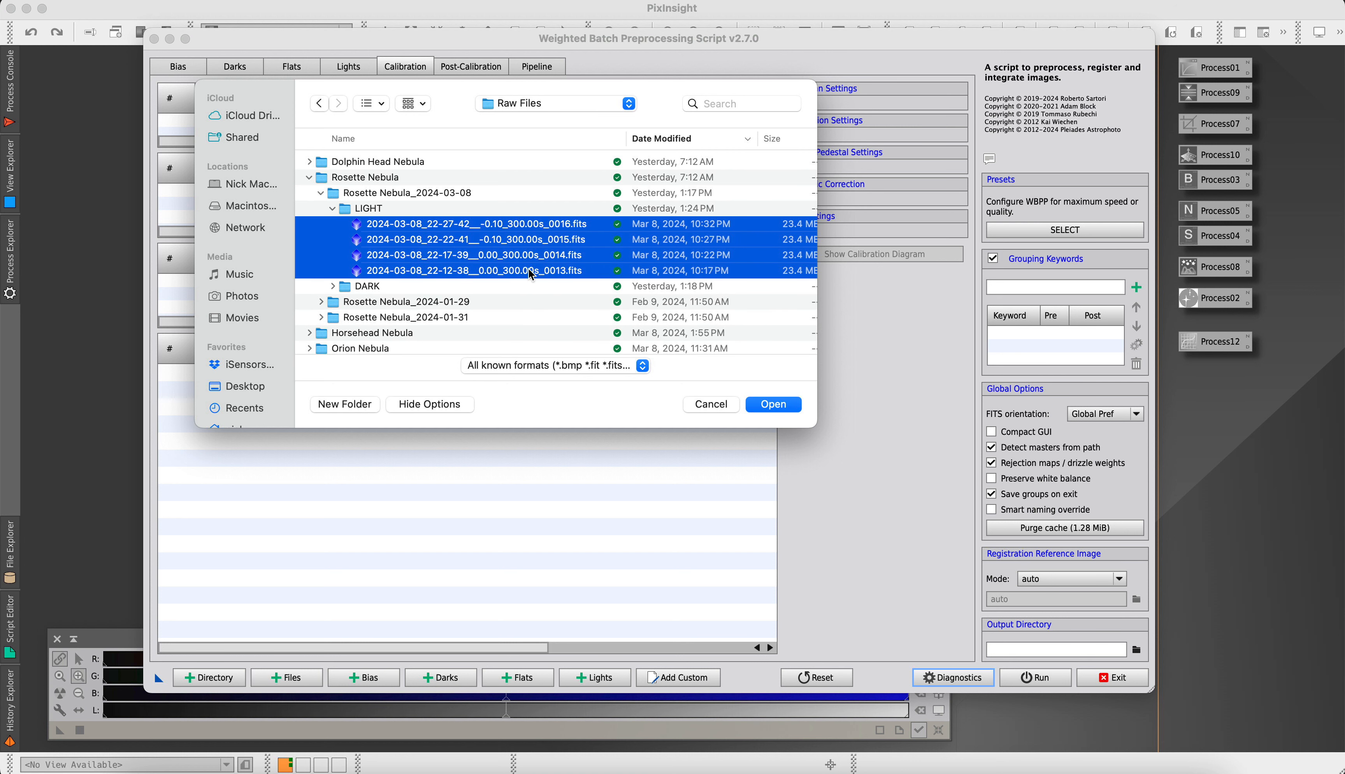
{"action": "left_click", "coordinate": [779, 409]}
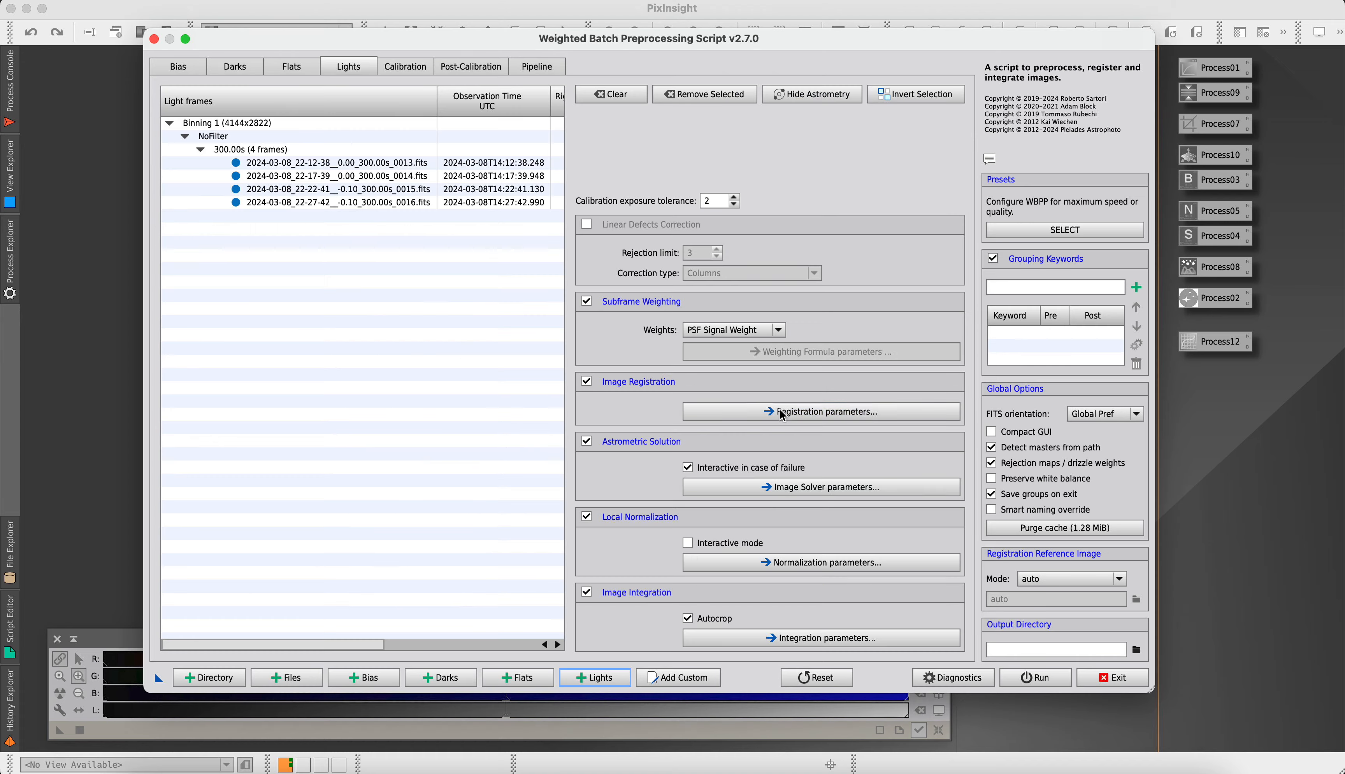
Start adding more light frames and expand the LIGHT folder of Rosette Nebula_2024-01-29
{"action": "left_click", "coordinate": [601, 679]}
{"action": "left_click", "coordinate": [550, 104]}
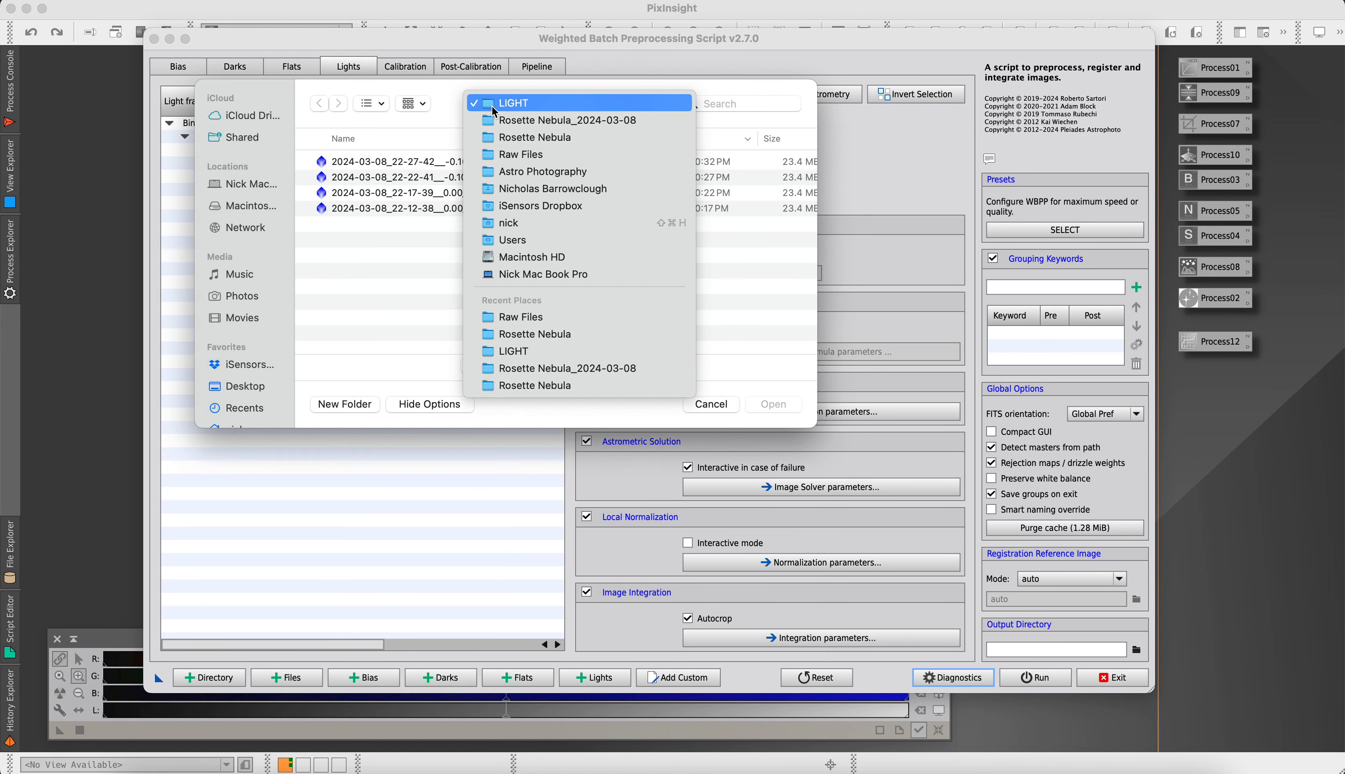
{"action": "left_click", "coordinate": [510, 138]}
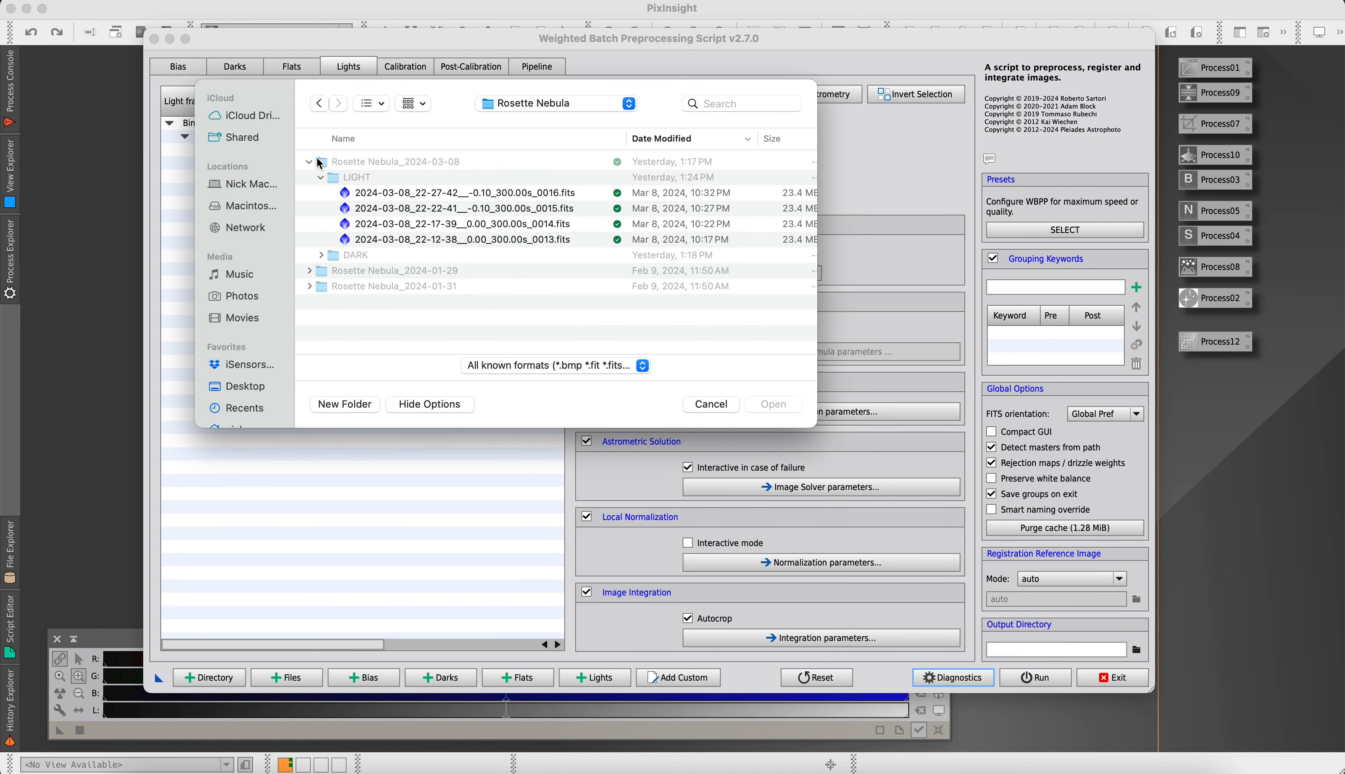
{"action": "left_click", "coordinate": [319, 162]}
{"action": "left_click", "coordinate": [309, 162]}
{"action": "left_click", "coordinate": [308, 177]}
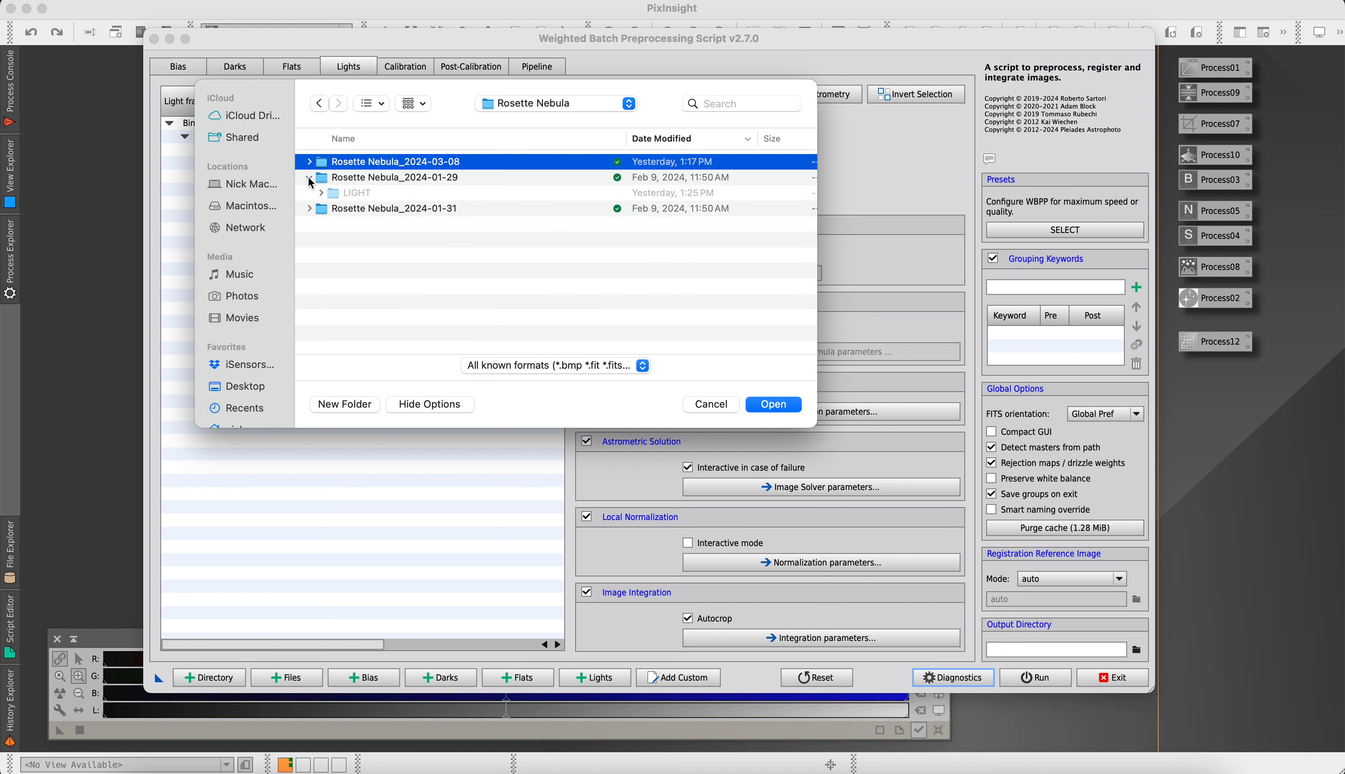
{"action": "left_click", "coordinate": [321, 193]}
Add all the individual 120 s light frames of the Rosette Nebula_2024-01-29 session, down to frame 0000
{"action": "scroll", "coordinate": [511, 287], "scroll_direction": "down", "scroll_amount": 10}
{"action": "scroll", "coordinate": [511, 287], "scroll_direction": "down", "scroll_amount": 15}
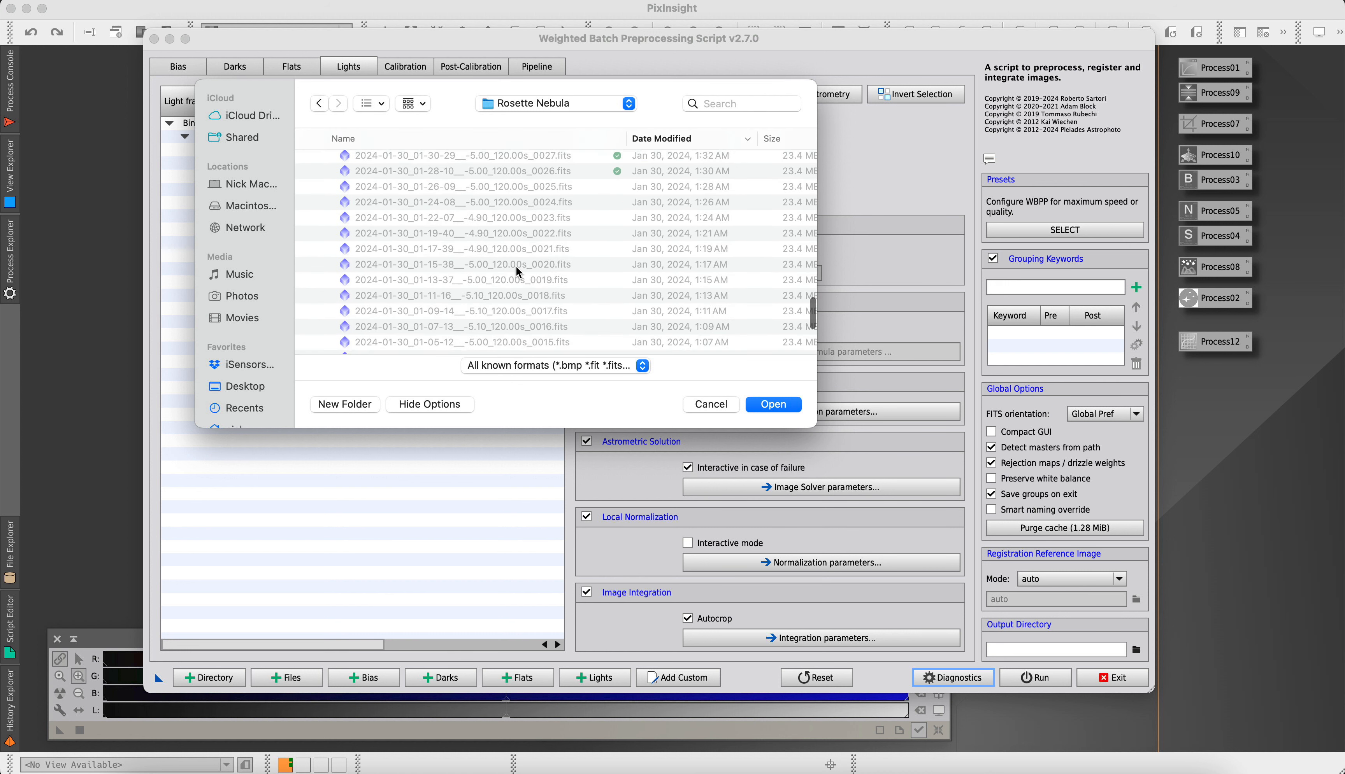
{"action": "scroll", "coordinate": [517, 272], "scroll_direction": "down", "scroll_amount": 6}
{"action": "left_click", "coordinate": [499, 322], "text": "shift"}
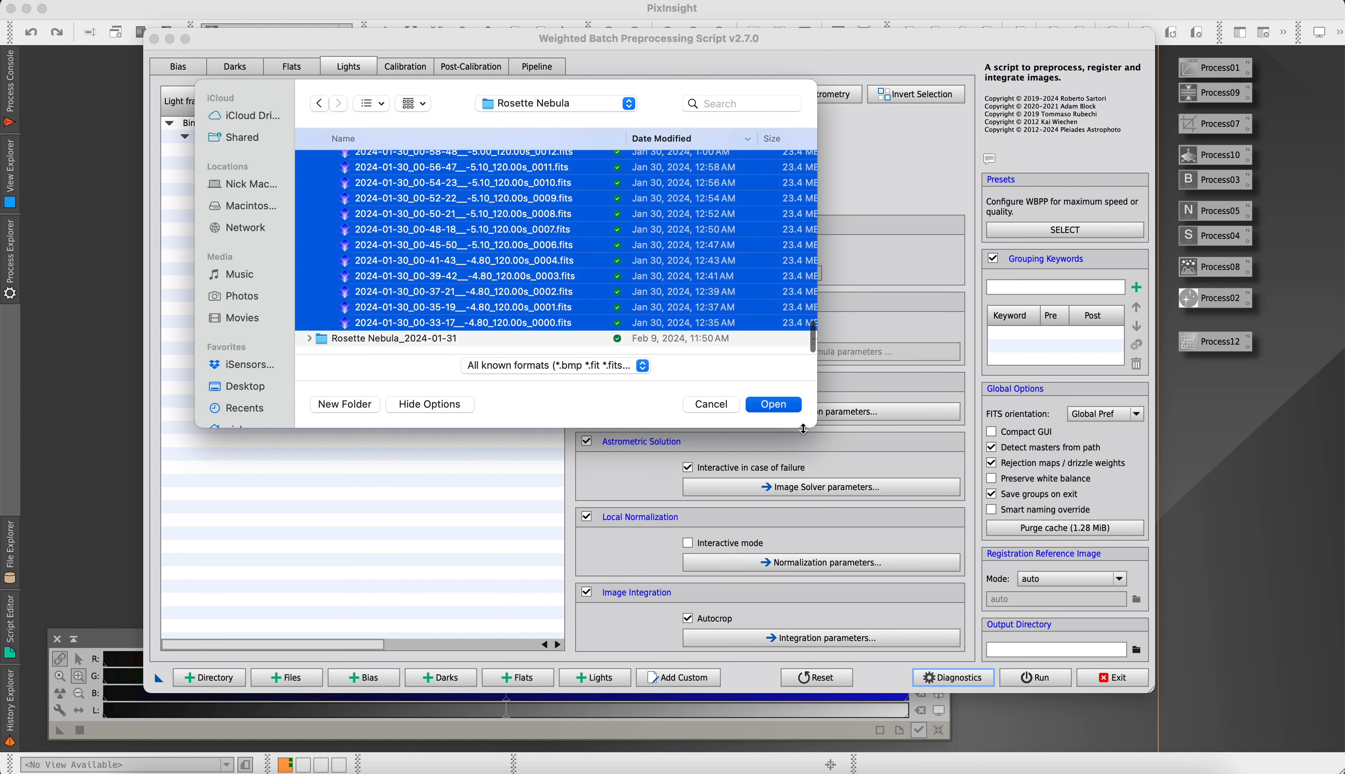
{"action": "left_click", "coordinate": [773, 404]}
Start adding another set of light frames and expand the Rosette Nebula_2024-01-31 folder
{"action": "left_click", "coordinate": [599, 677]}
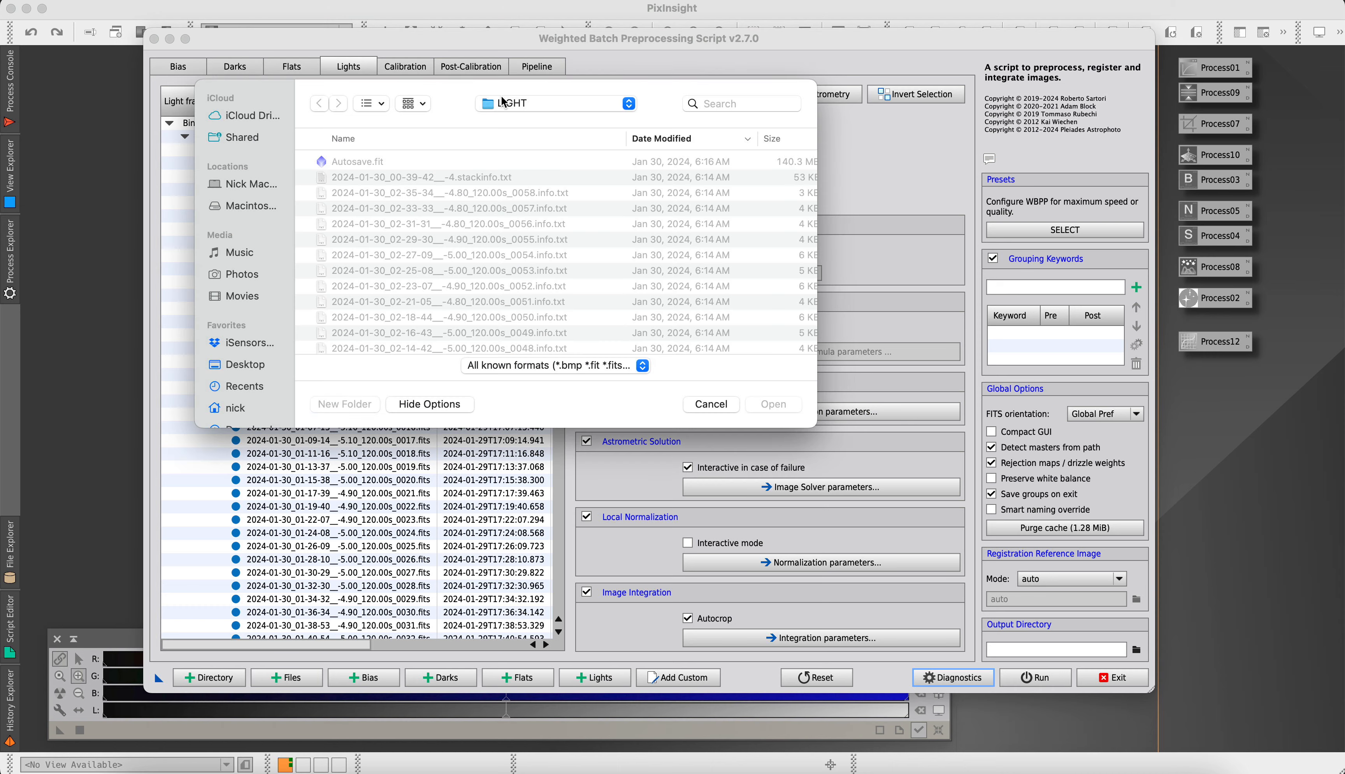
{"action": "left_click", "coordinate": [503, 102]}
{"action": "left_click", "coordinate": [507, 144]}
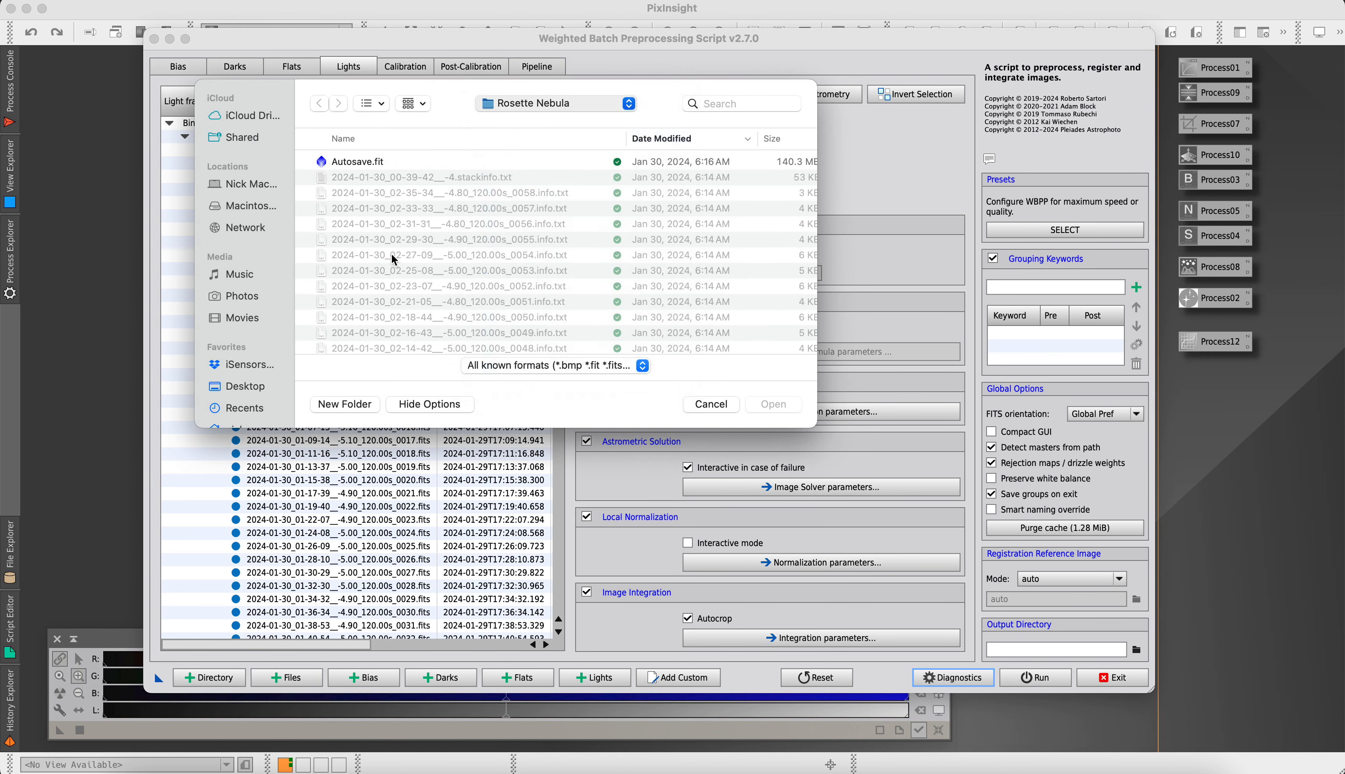
{"action": "left_click", "coordinate": [310, 180]}
{"action": "left_click", "coordinate": [310, 192]}
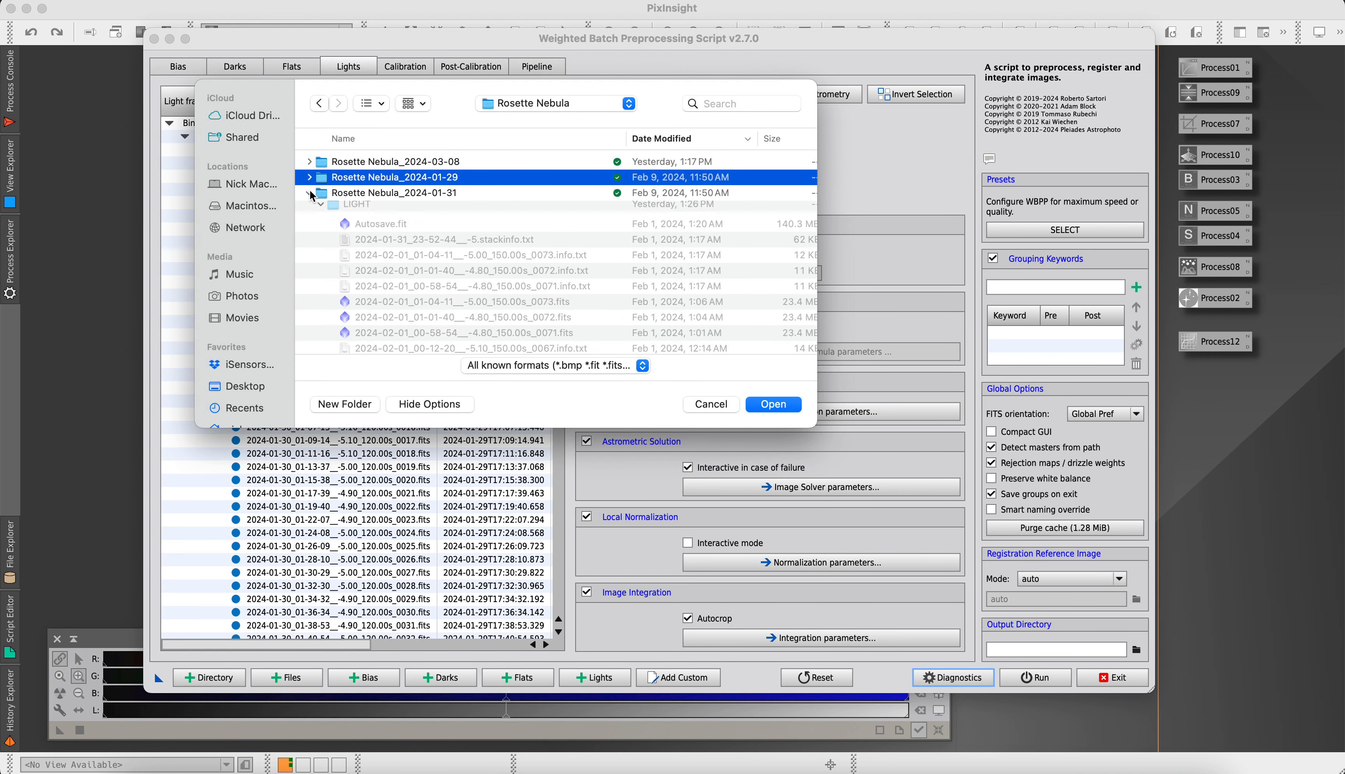
Add the seven 150 s light frames from 0073 down to 0060 of the Rosette Nebula_2024-01-31 session
{"action": "scroll", "coordinate": [475, 240], "scroll_direction": "down", "scroll_amount": 3}
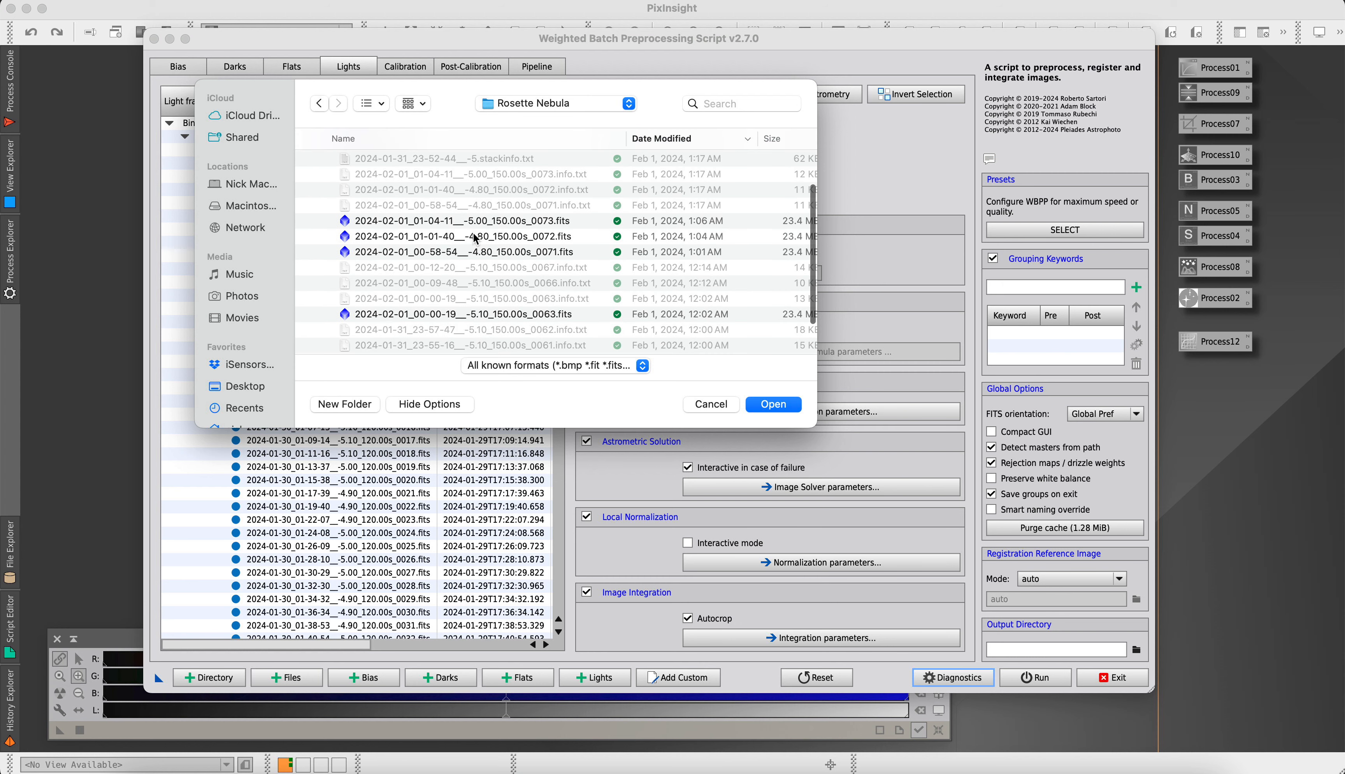
{"action": "left_click", "coordinate": [476, 224]}
{"action": "scroll", "coordinate": [533, 294], "scroll_direction": "down", "scroll_amount": 3}
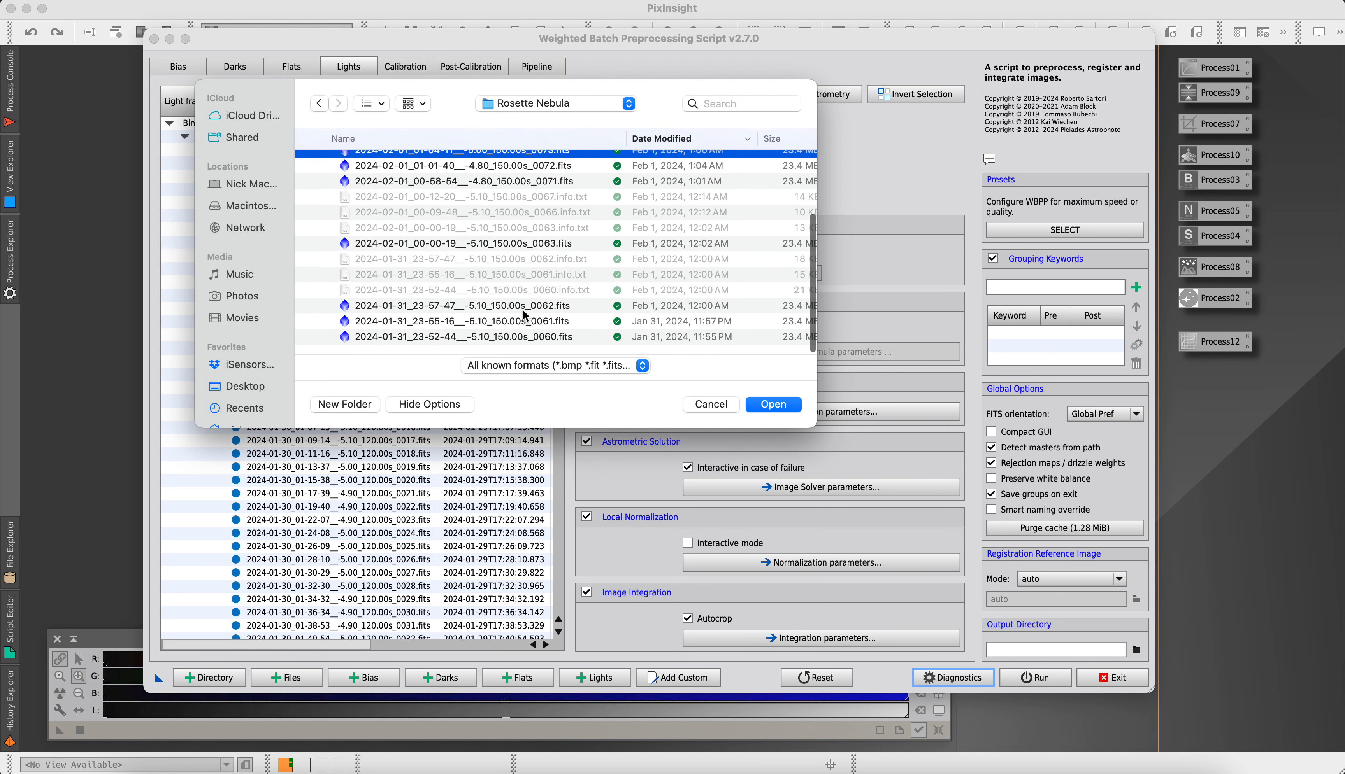
{"action": "left_click", "coordinate": [510, 337], "text": "shift"}
{"action": "left_click", "coordinate": [768, 405]}
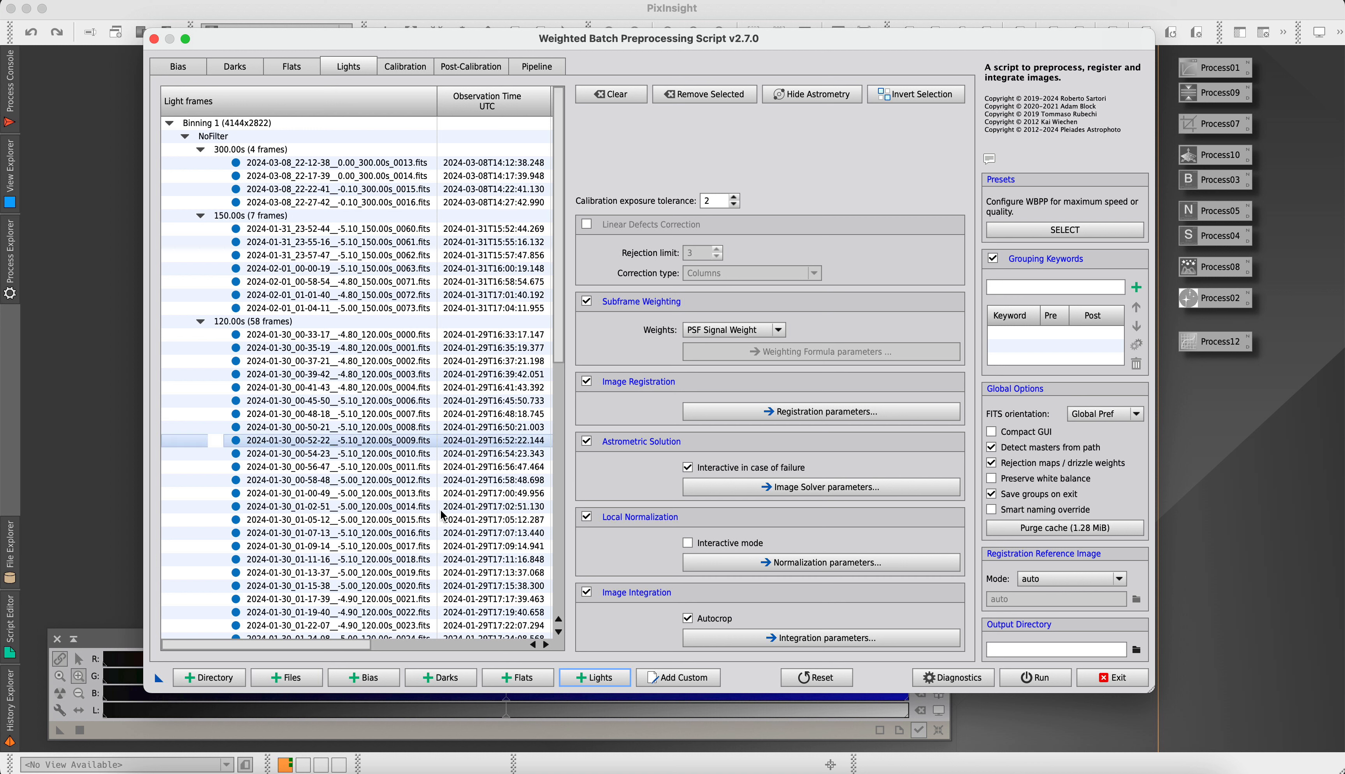
{"action": "left_click", "coordinate": [216, 153]}
{"action": "key", "text": "Up"}
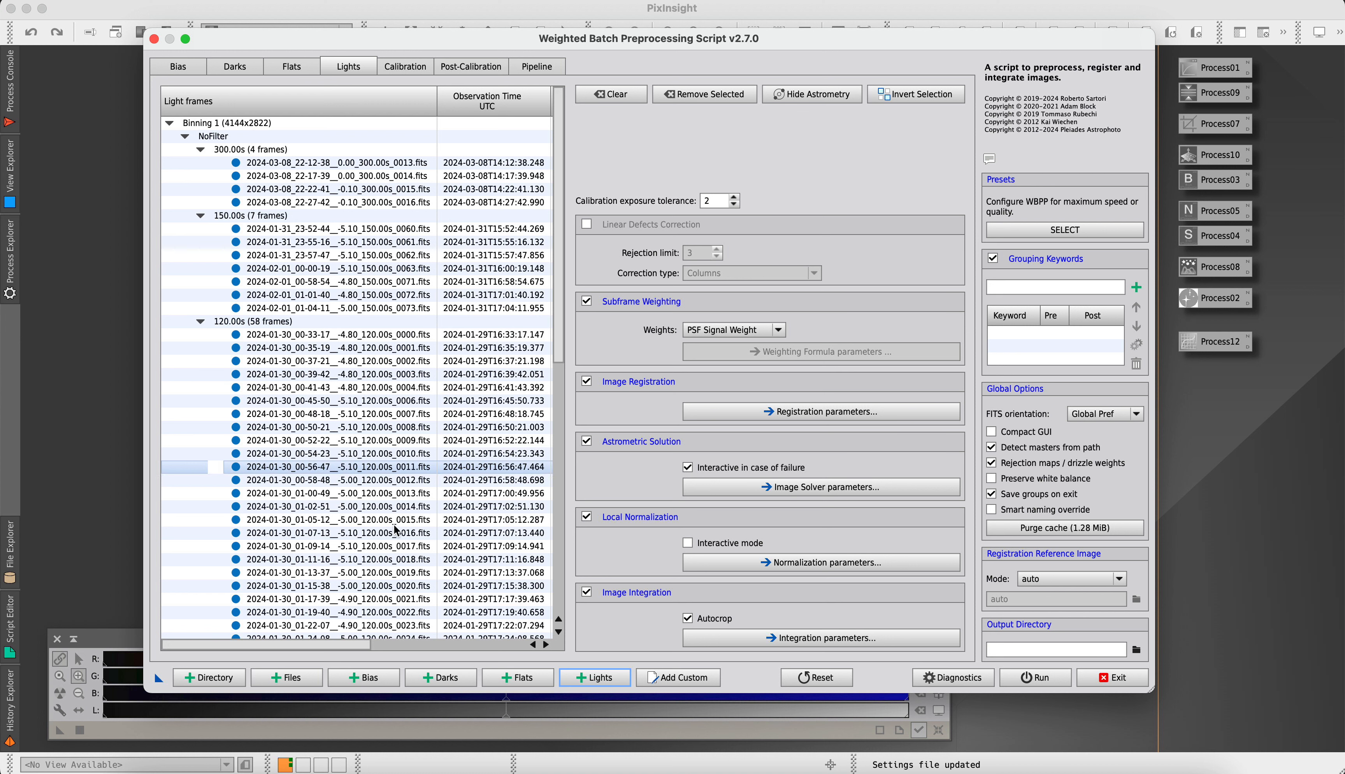
{"action": "left_click", "coordinate": [386, 676]}
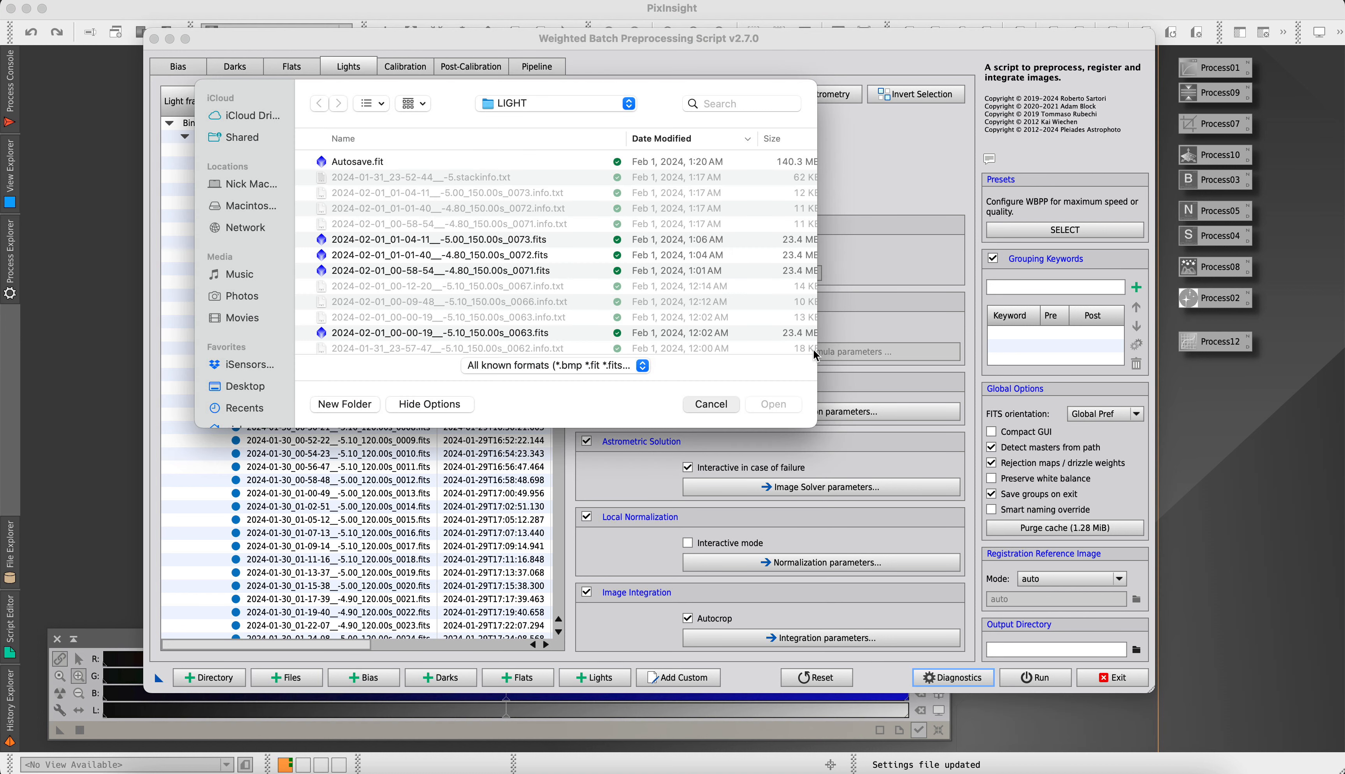
{"action": "left_click", "coordinate": [705, 406]}
Start adding dark frames and expand the DARK folder of Rosette Nebula_2024-03-08
{"action": "left_click", "coordinate": [456, 675]}
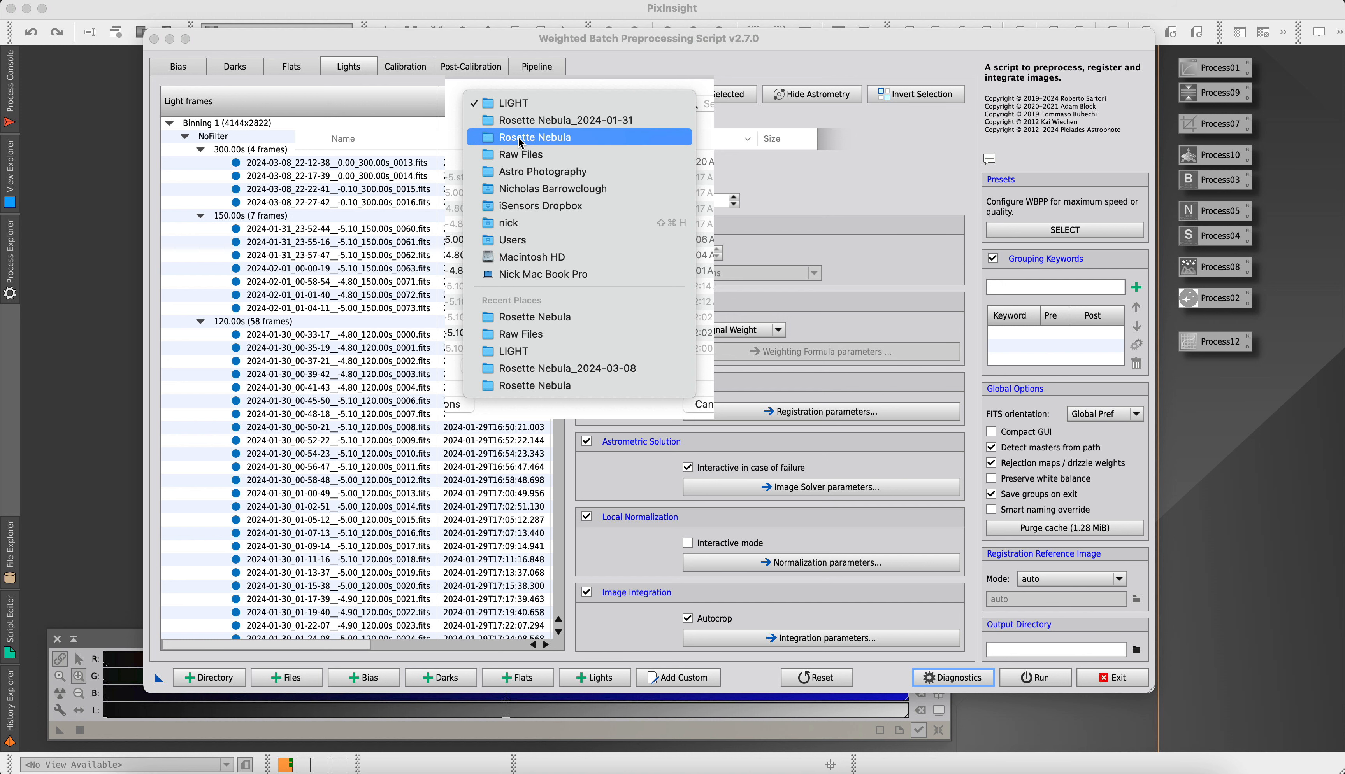
{"action": "left_click", "coordinate": [519, 139]}
{"action": "left_click", "coordinate": [310, 193]}
{"action": "left_click", "coordinate": [309, 164]}
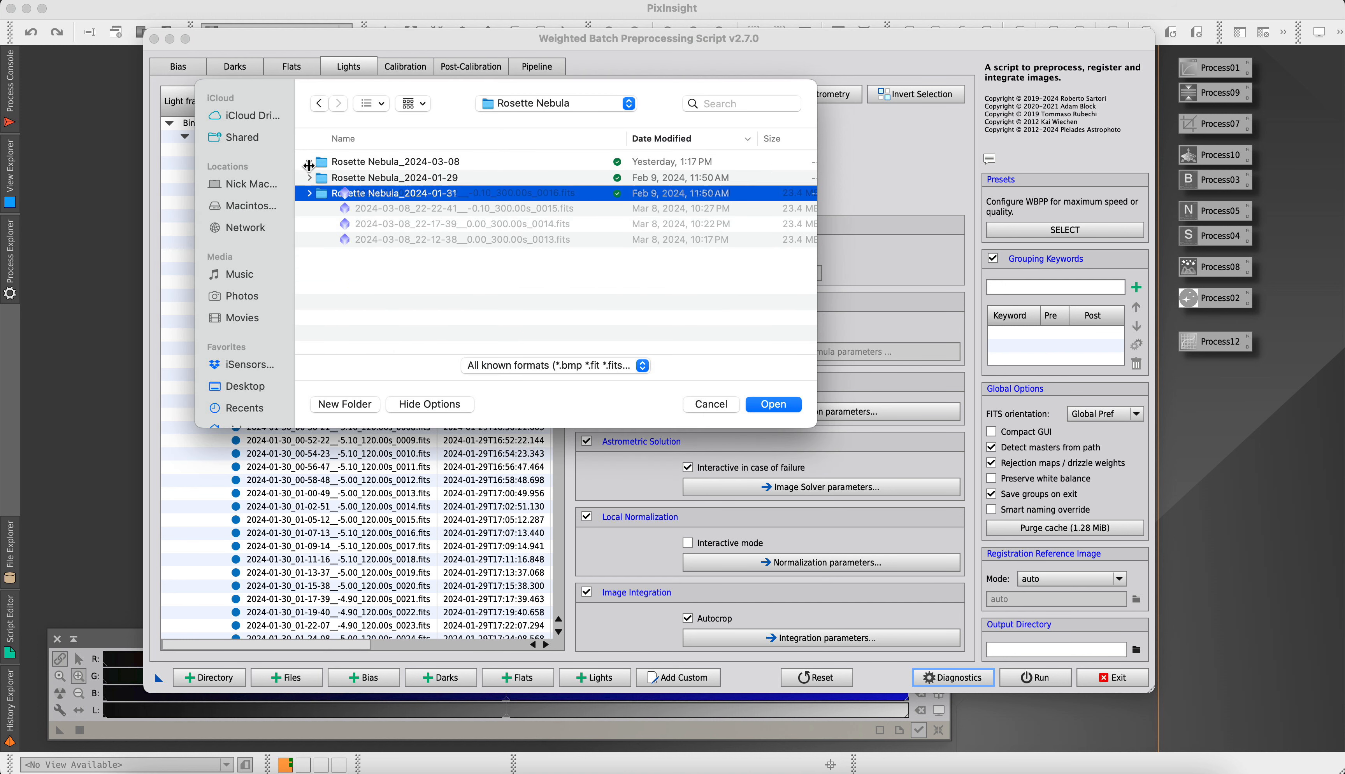
{"action": "left_click", "coordinate": [320, 177]}
{"action": "left_click", "coordinate": [318, 194]}
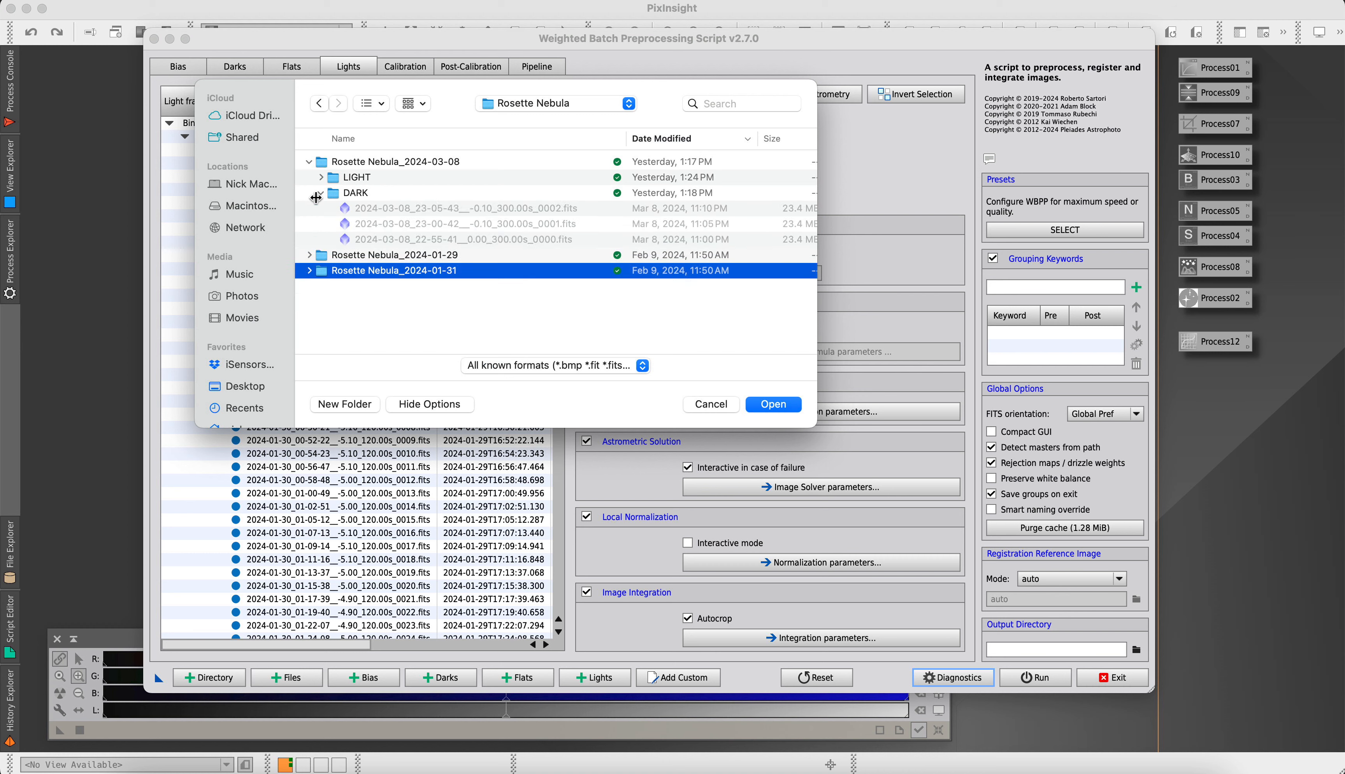
Add the 300 s dark frames numbered 0000 to 0010 from the Rosette Nebula_2024-03-08 session
{"action": "left_click", "coordinate": [406, 213]}
{"action": "scroll", "coordinate": [415, 220], "scroll_direction": "down", "scroll_amount": 3}
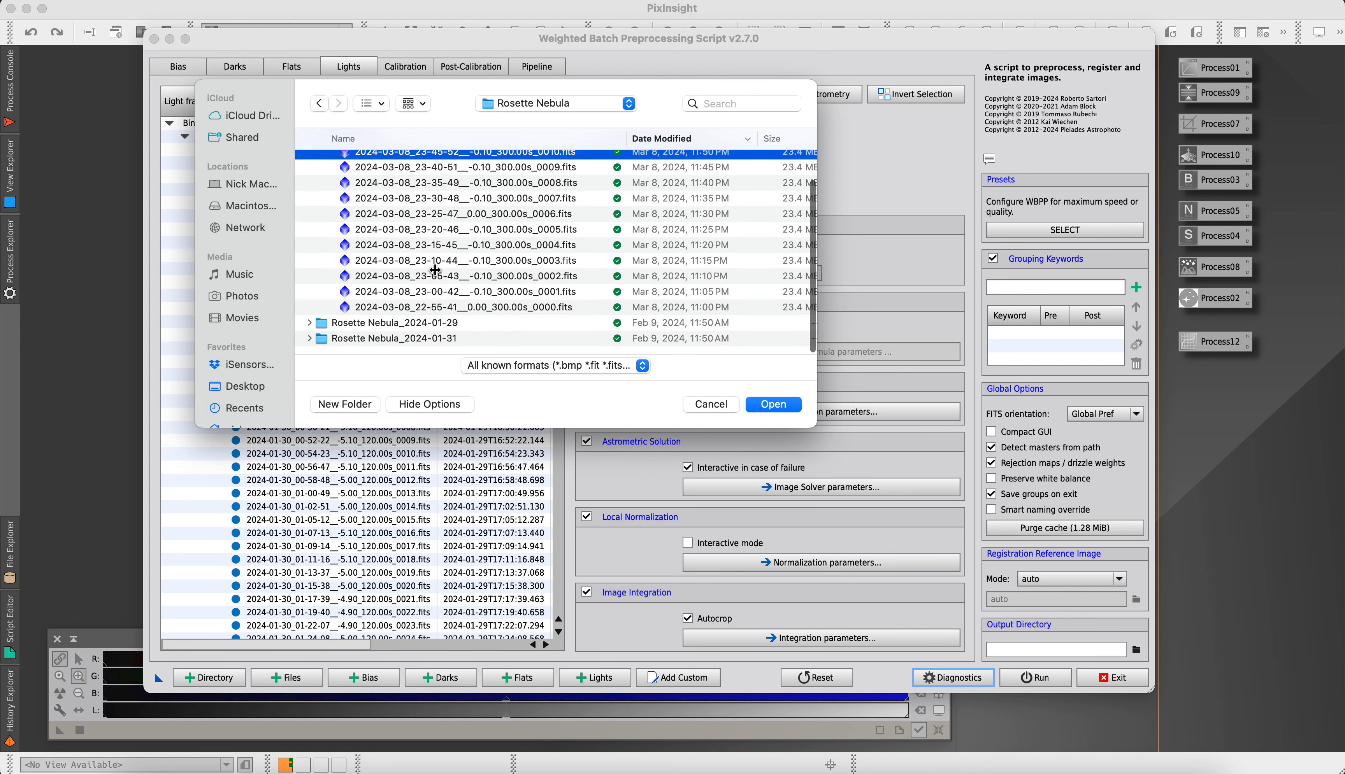
{"action": "left_click", "coordinate": [434, 307], "text": "shift"}
{"action": "left_click", "coordinate": [752, 401]}
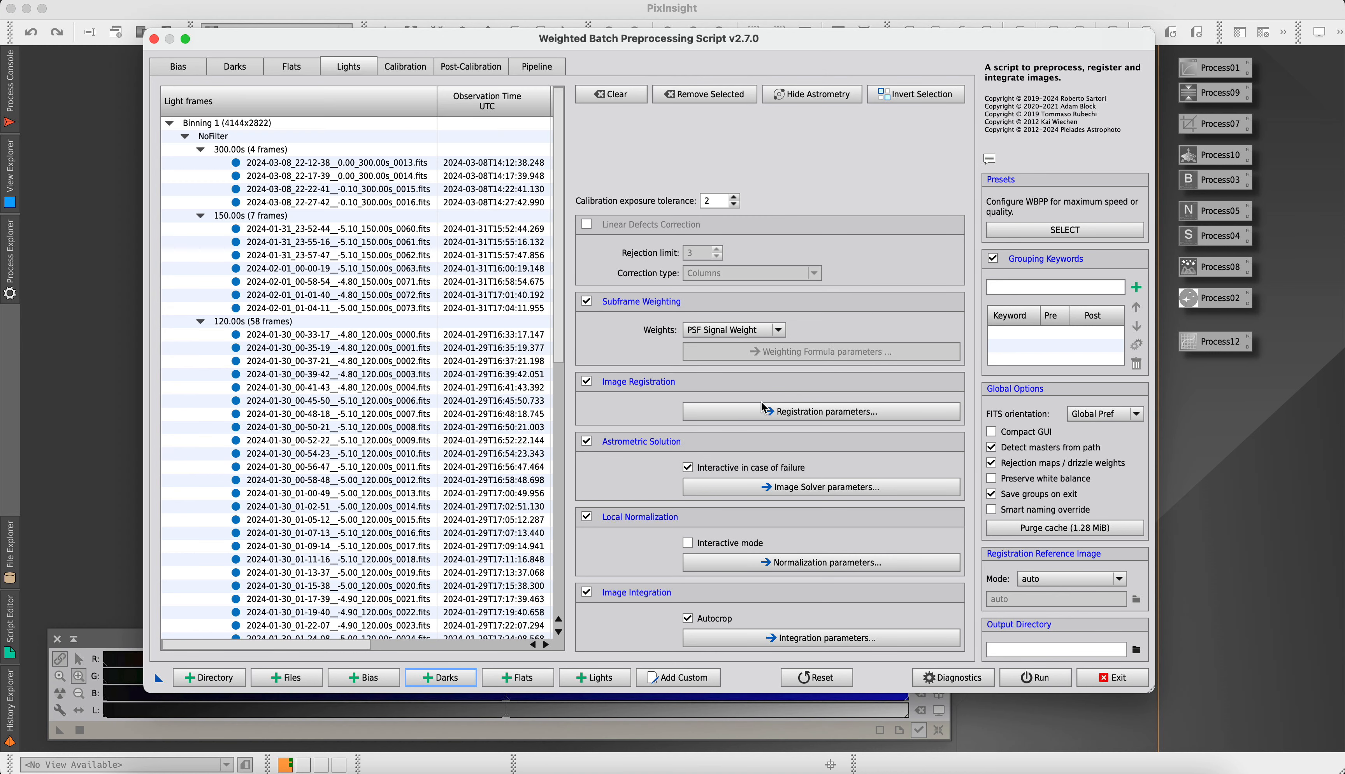
Start adding more dark frames and check the Rosette Nebula_2024-01-31 folder for darks
{"action": "left_click", "coordinate": [434, 680]}
{"action": "left_click", "coordinate": [499, 104]}
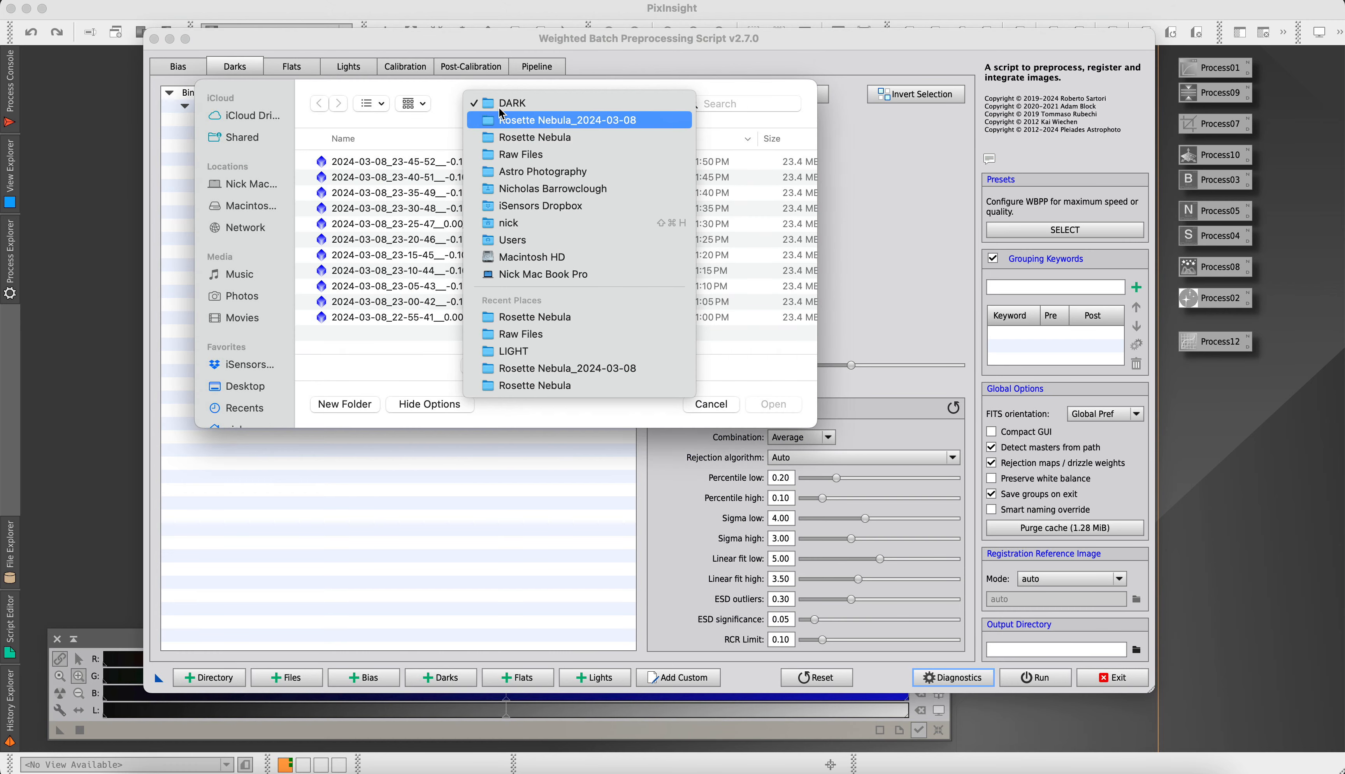
{"action": "left_click", "coordinate": [507, 134]}
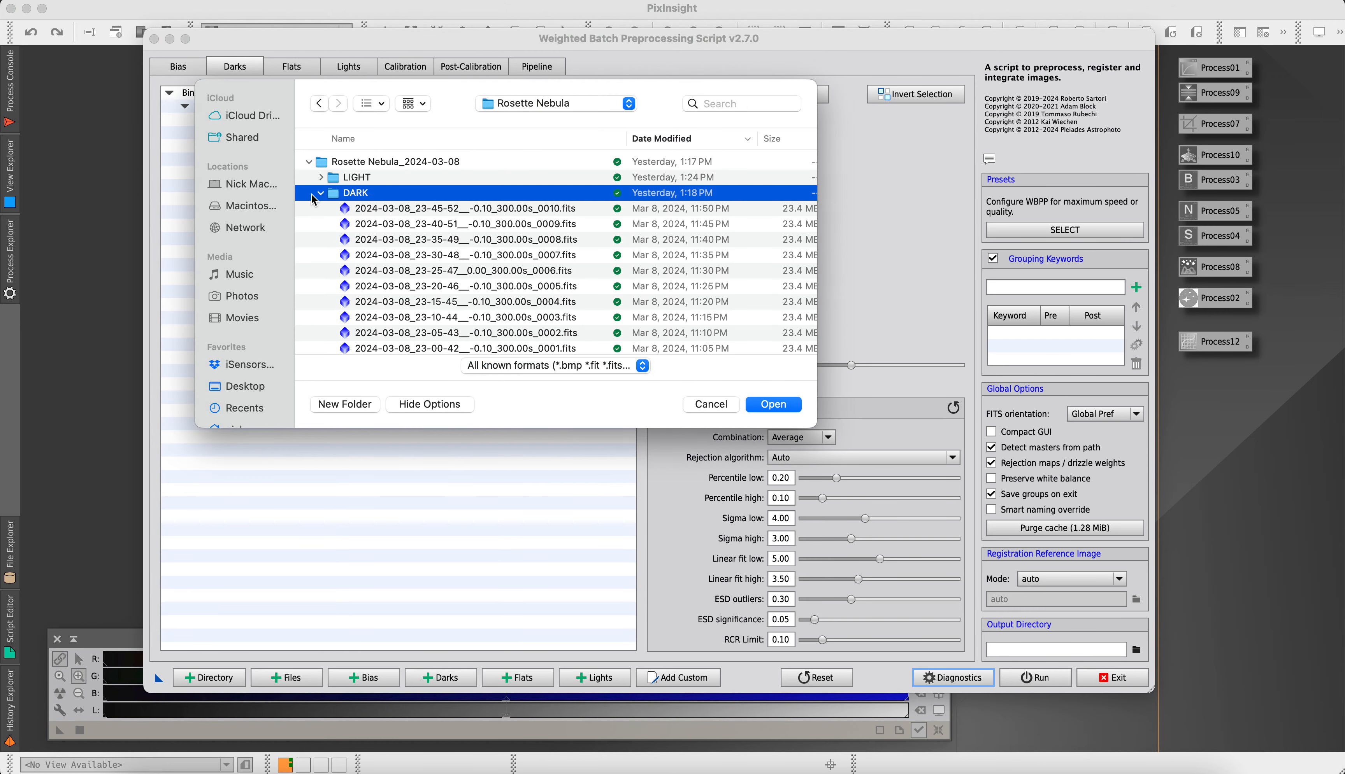
{"action": "left_click", "coordinate": [319, 195]}
{"action": "left_click", "coordinate": [309, 193]}
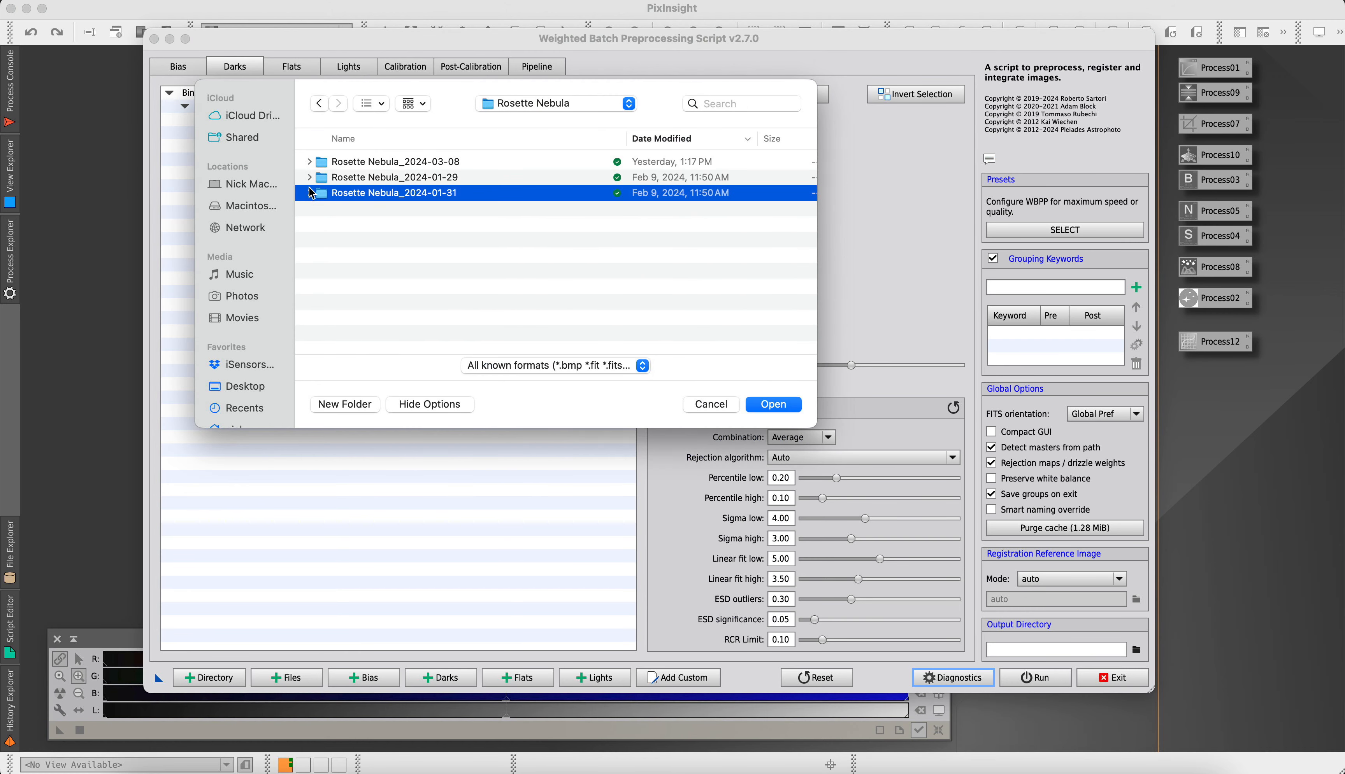
{"action": "left_click", "coordinate": [321, 209]}
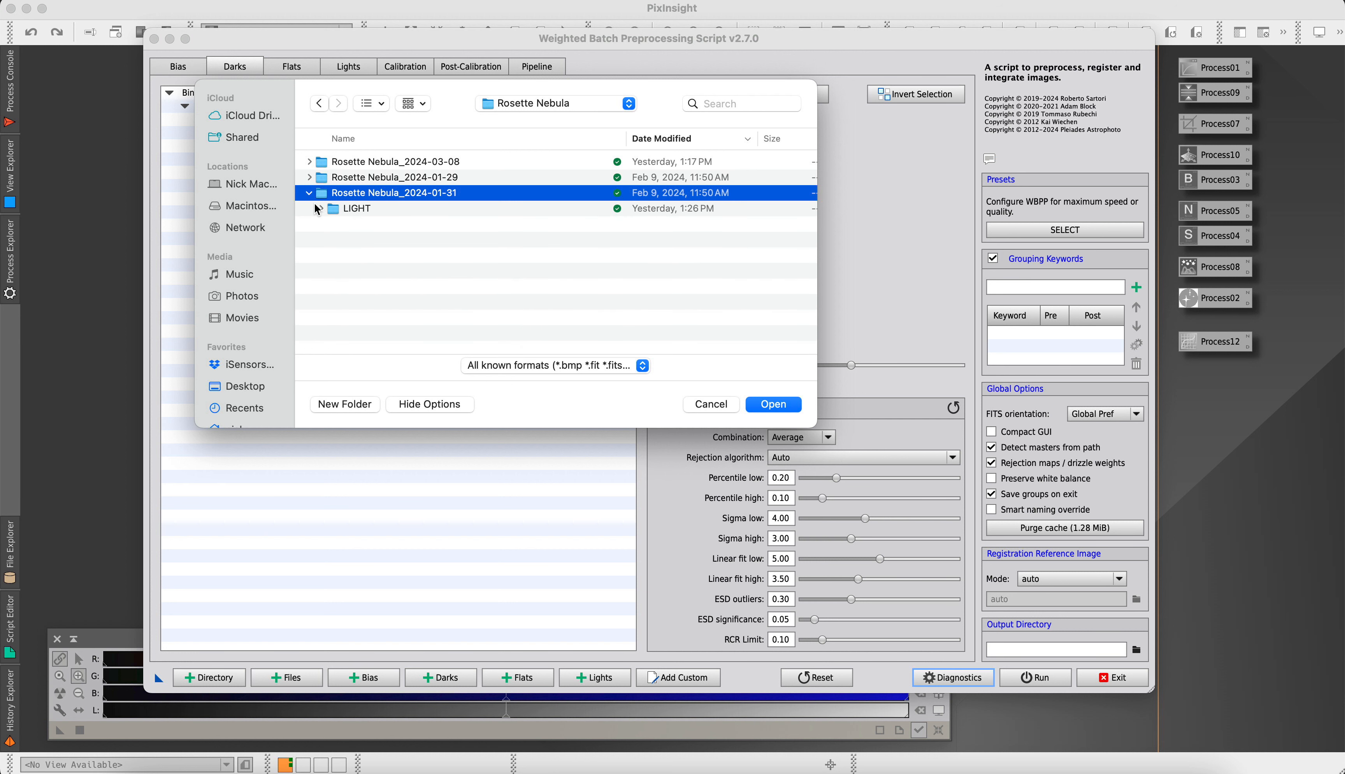
{"action": "left_click", "coordinate": [309, 193]}
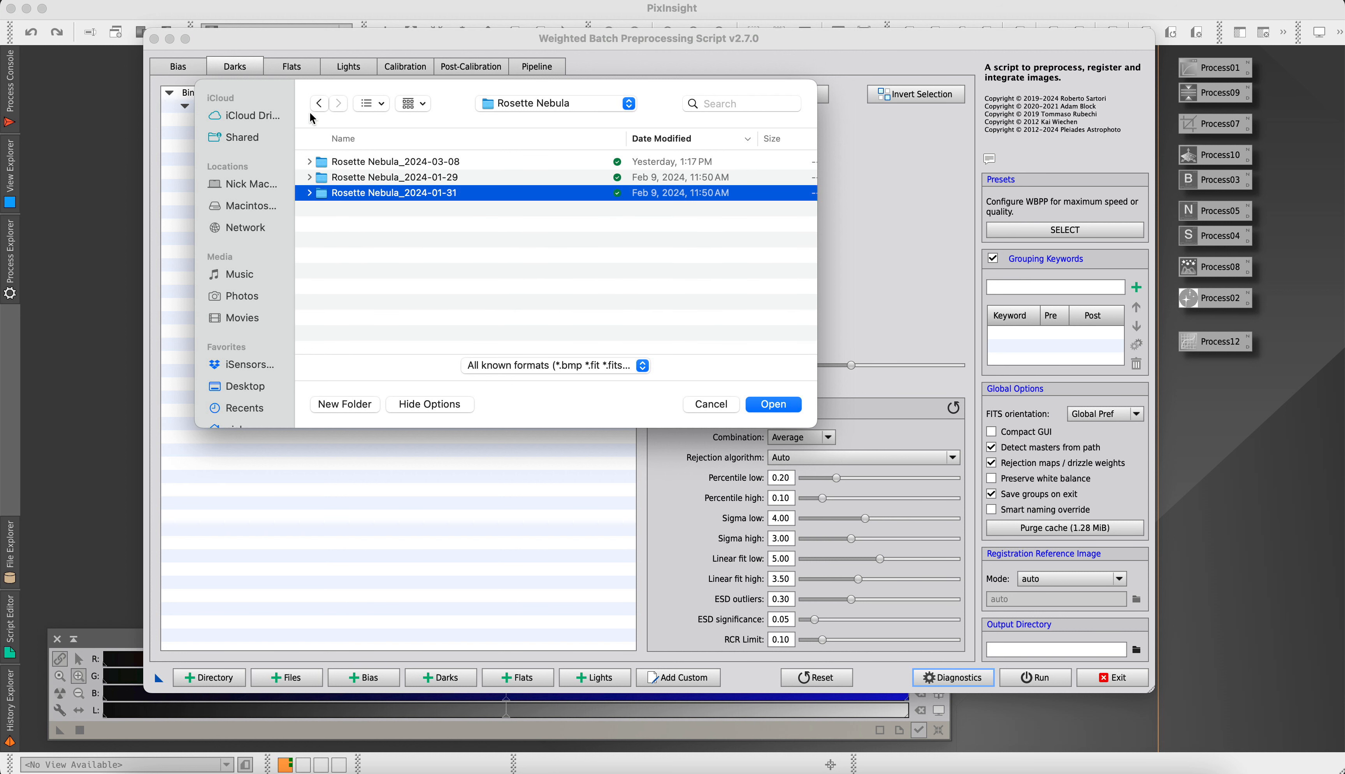
Look through the Dolphin Head Nebula session folders for suitable dark frames and check the exposure times of the loaded light frames
{"action": "left_click", "coordinate": [321, 105]}
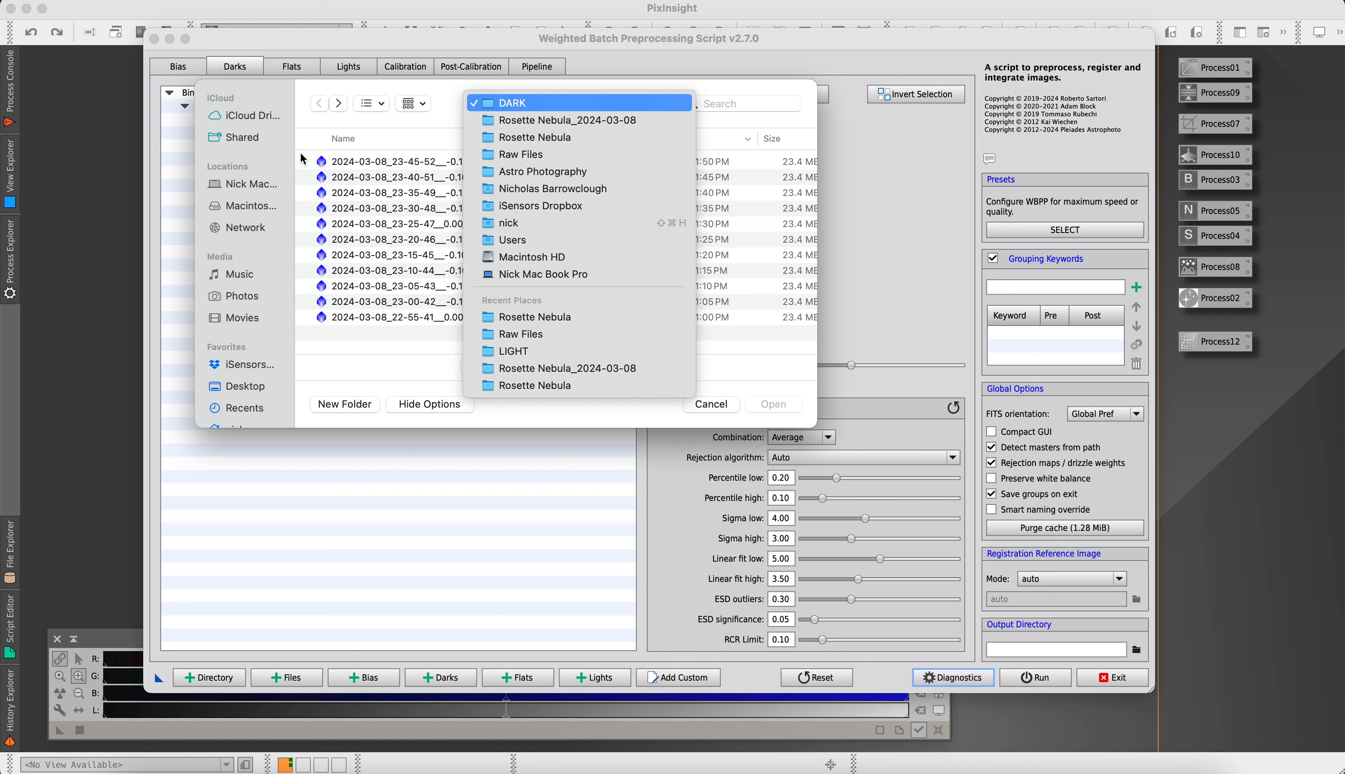
{"action": "left_click", "coordinate": [523, 154]}
{"action": "left_click", "coordinate": [313, 177]}
{"action": "left_click", "coordinate": [309, 177]}
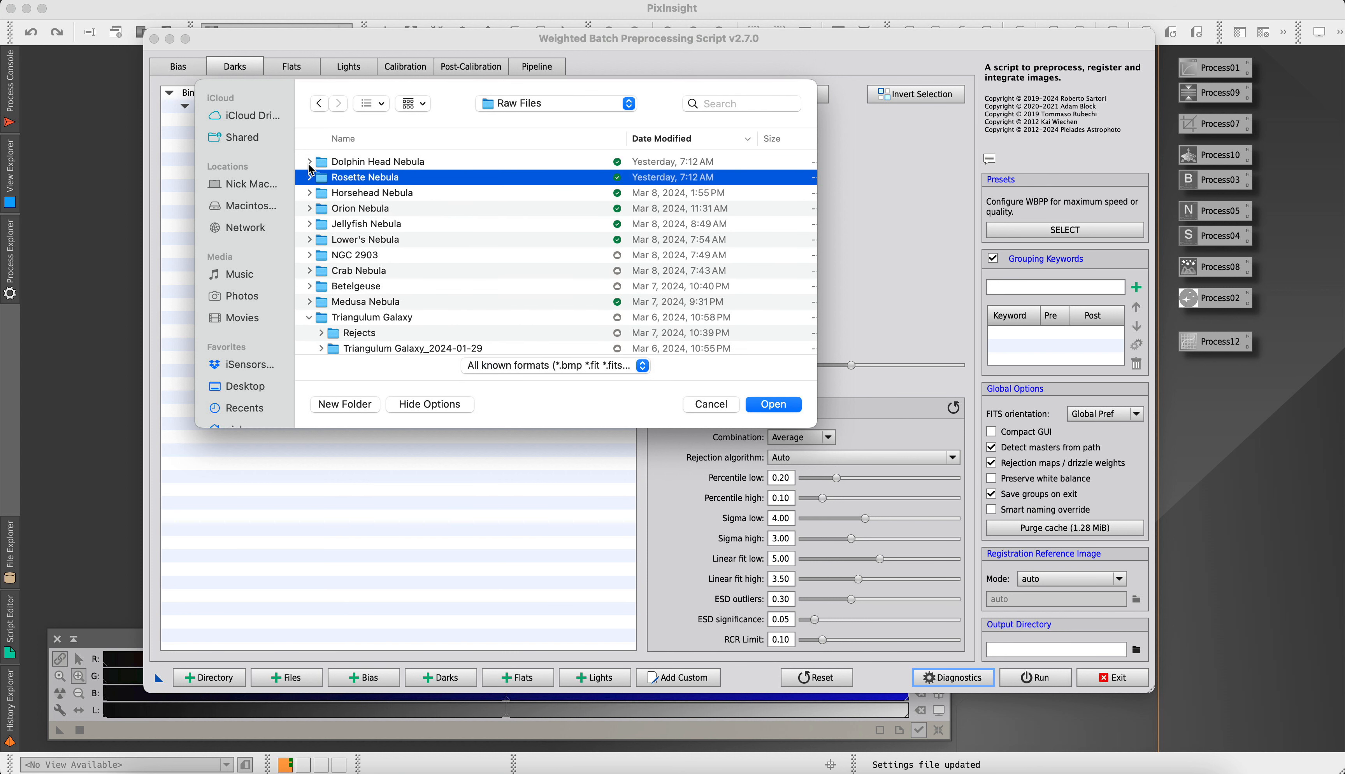
{"action": "left_click", "coordinate": [309, 161]}
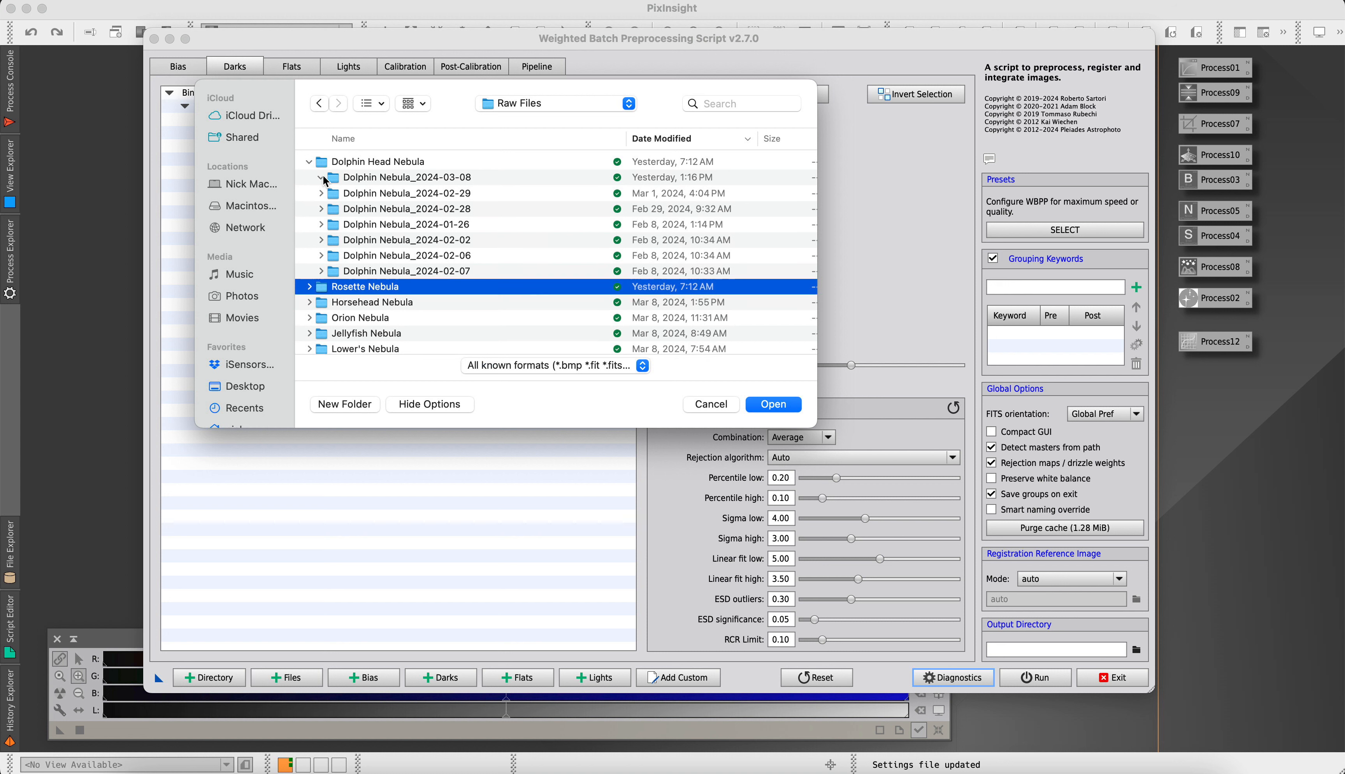
{"action": "left_click", "coordinate": [321, 177]}
{"action": "left_click", "coordinate": [321, 192]}
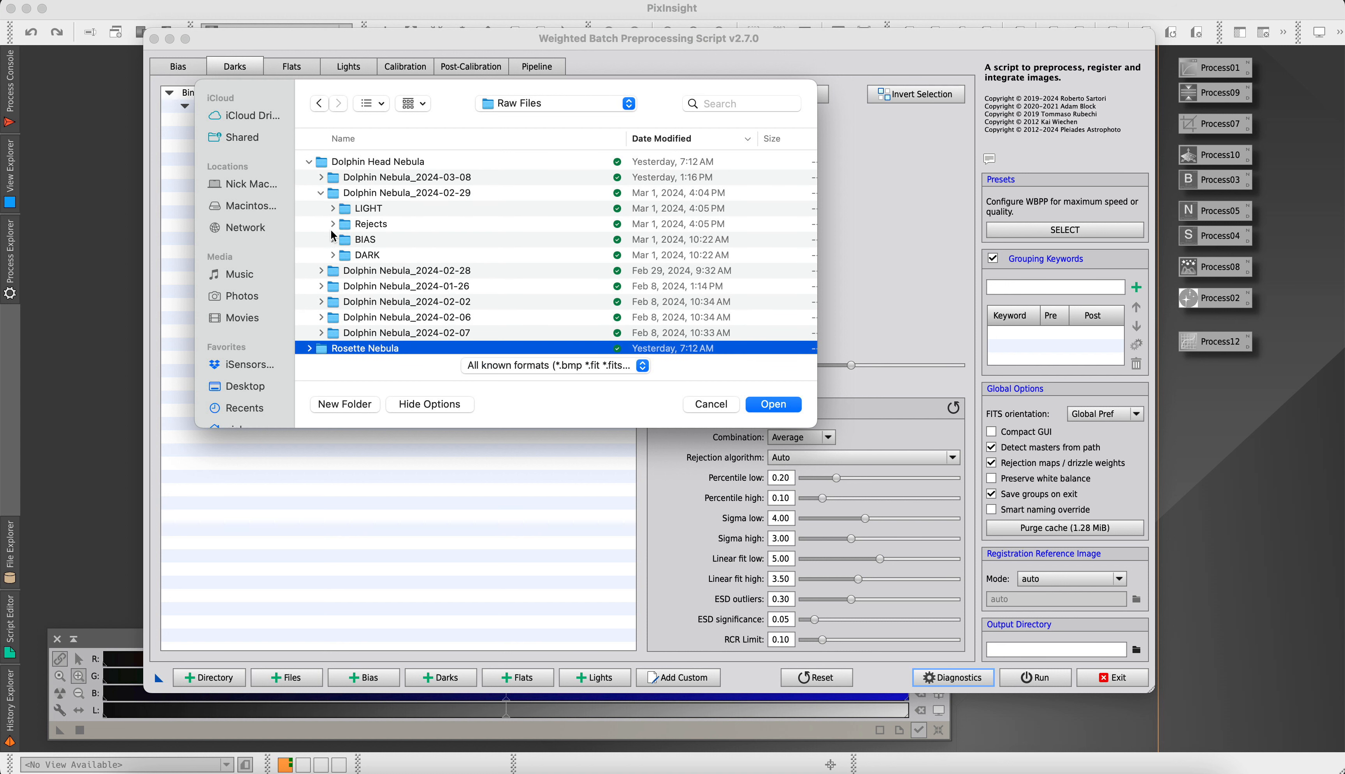
{"action": "scroll", "coordinate": [459, 250], "scroll_direction": "down", "scroll_amount": 5}
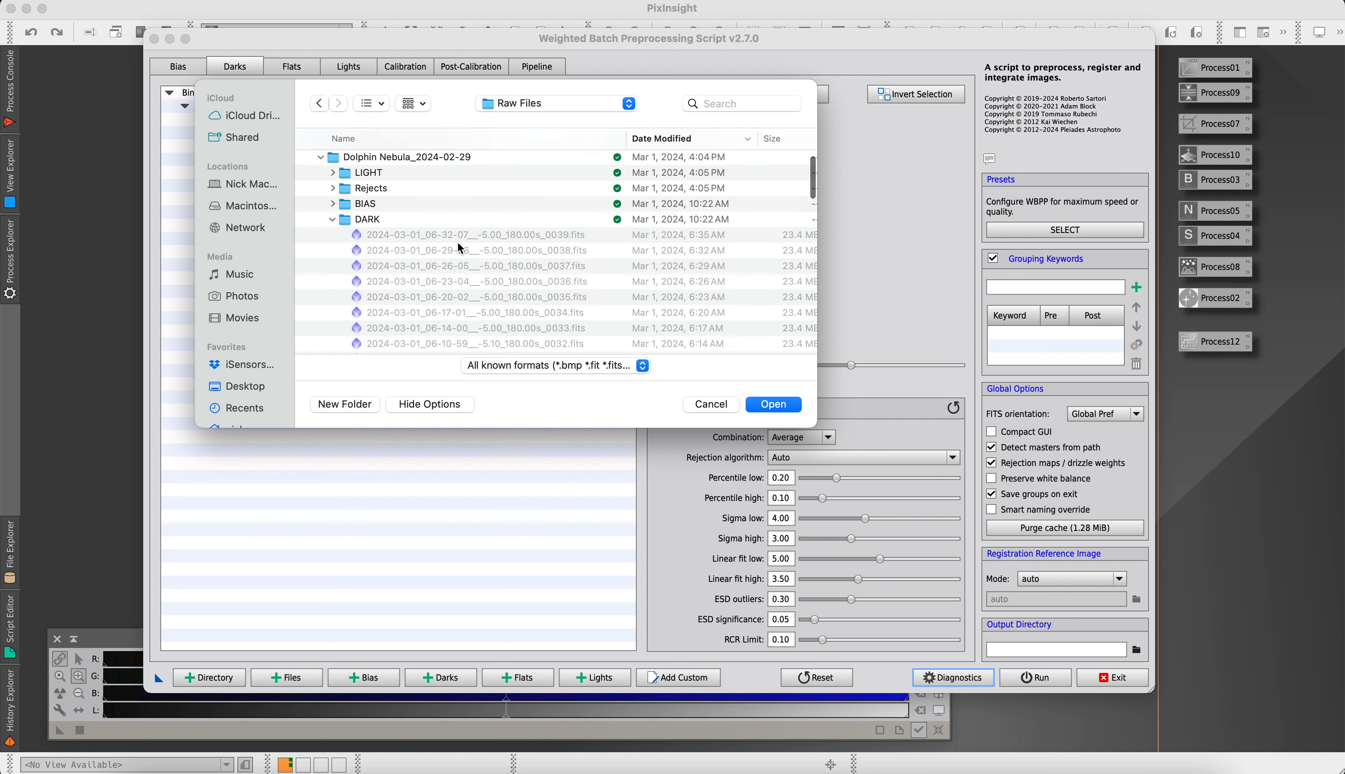
{"action": "left_click", "coordinate": [333, 168]}
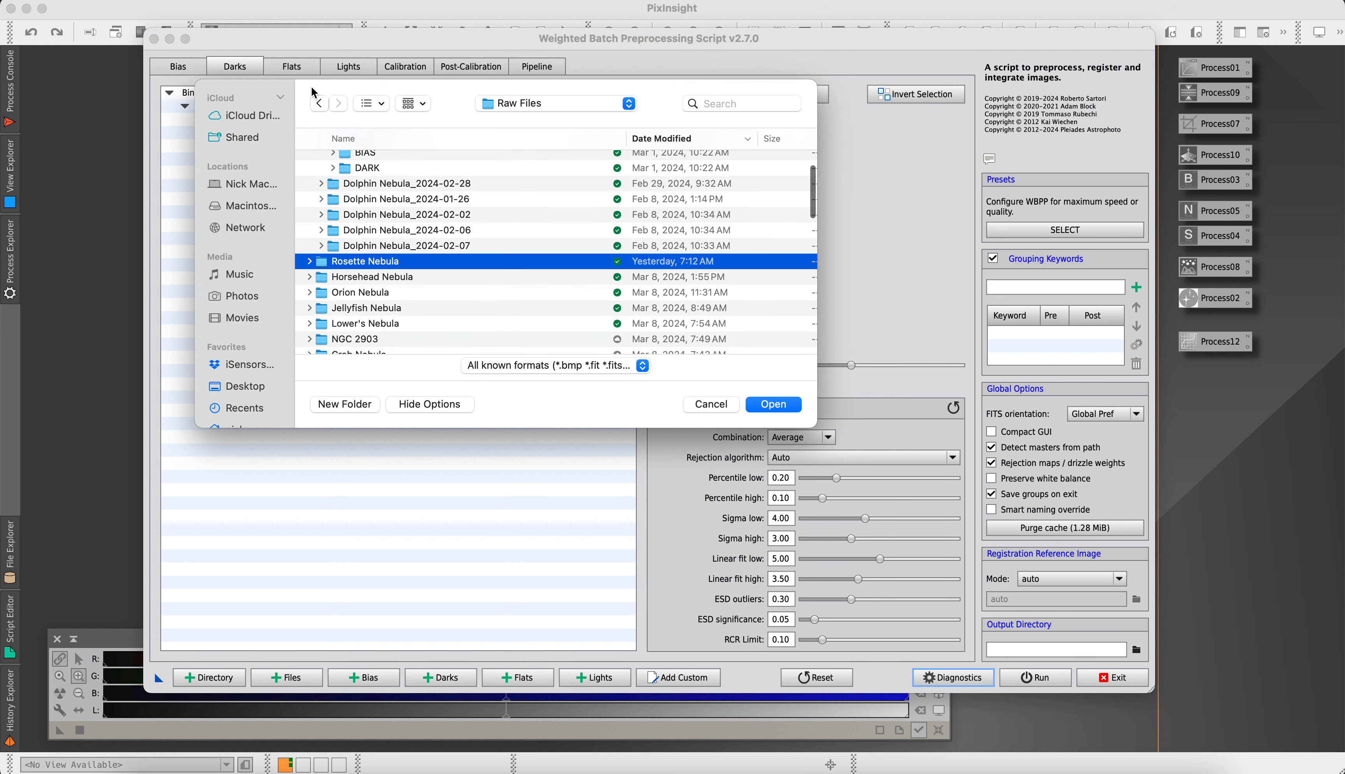
{"action": "left_click", "coordinate": [705, 403]}
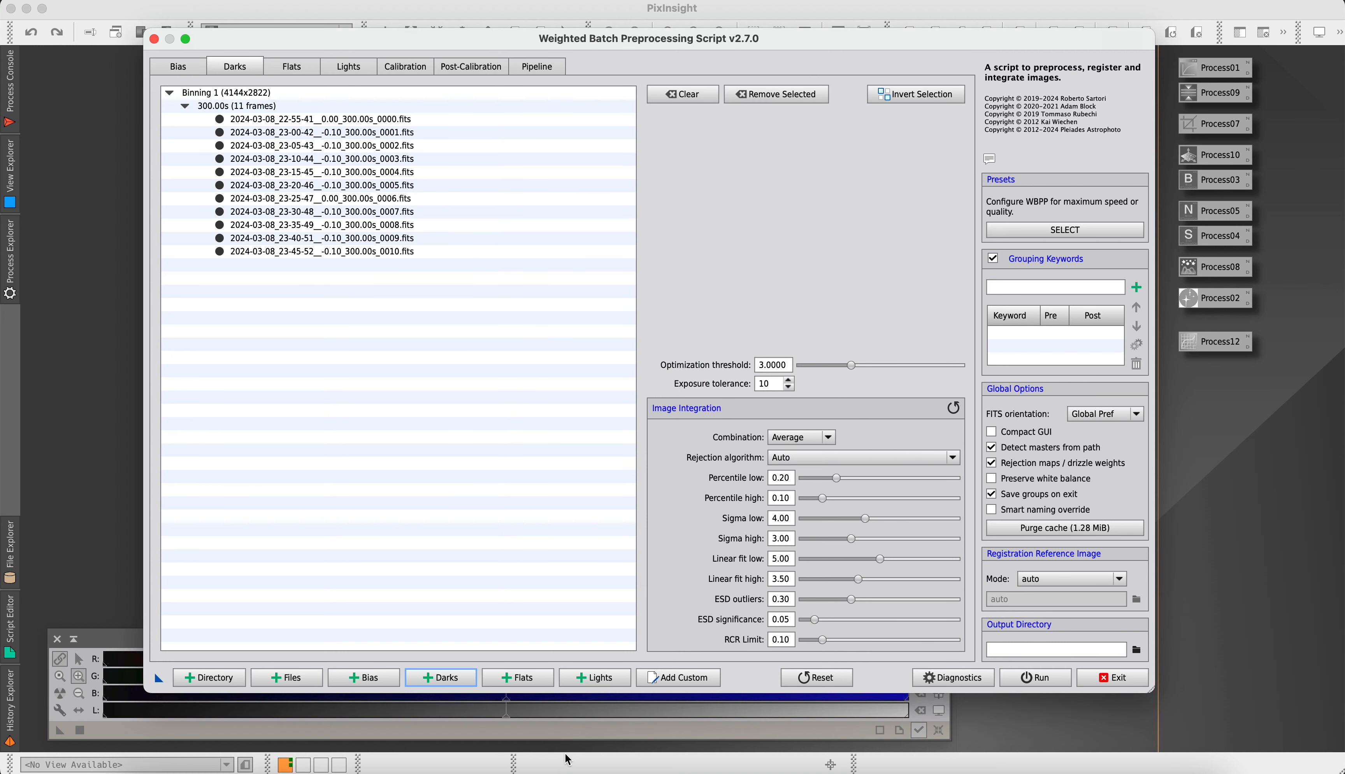
{"action": "left_click", "coordinate": [342, 69]}
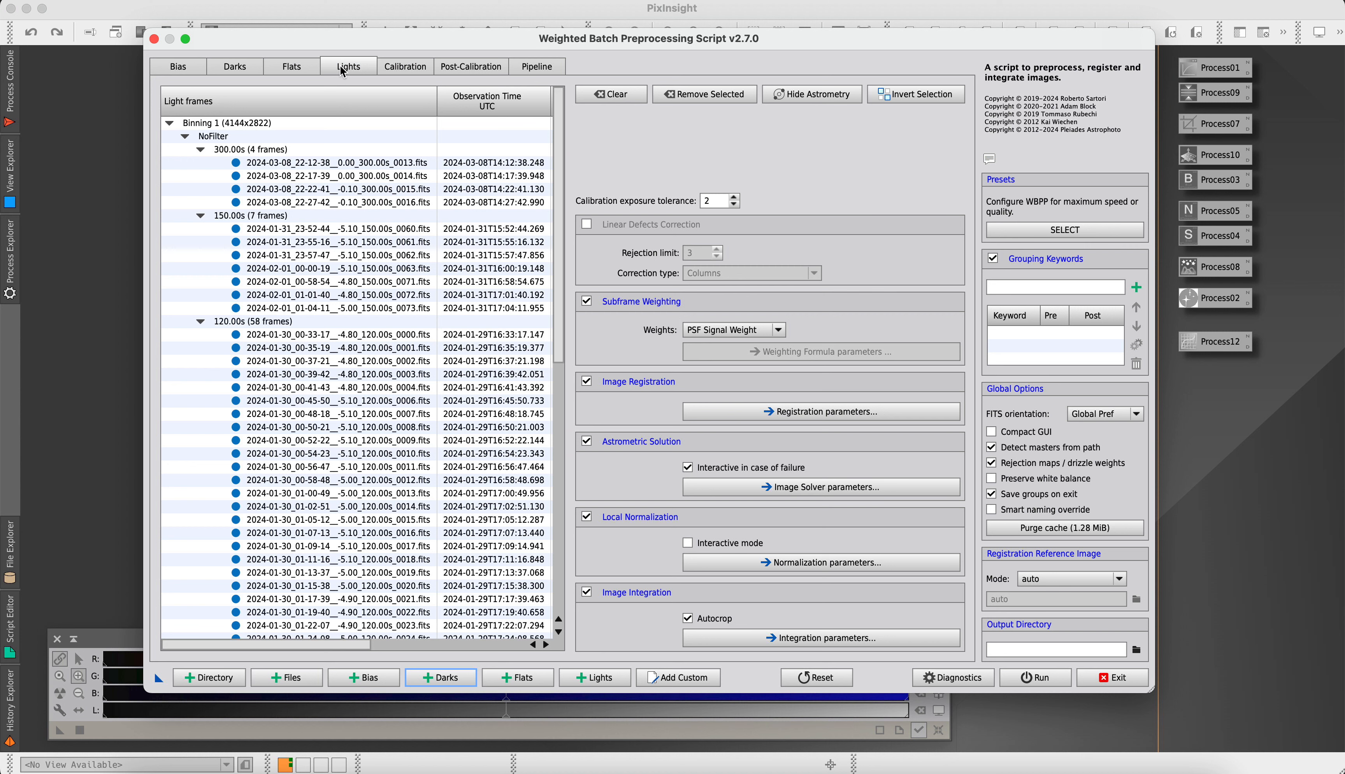
{"action": "left_click", "coordinate": [237, 68]}
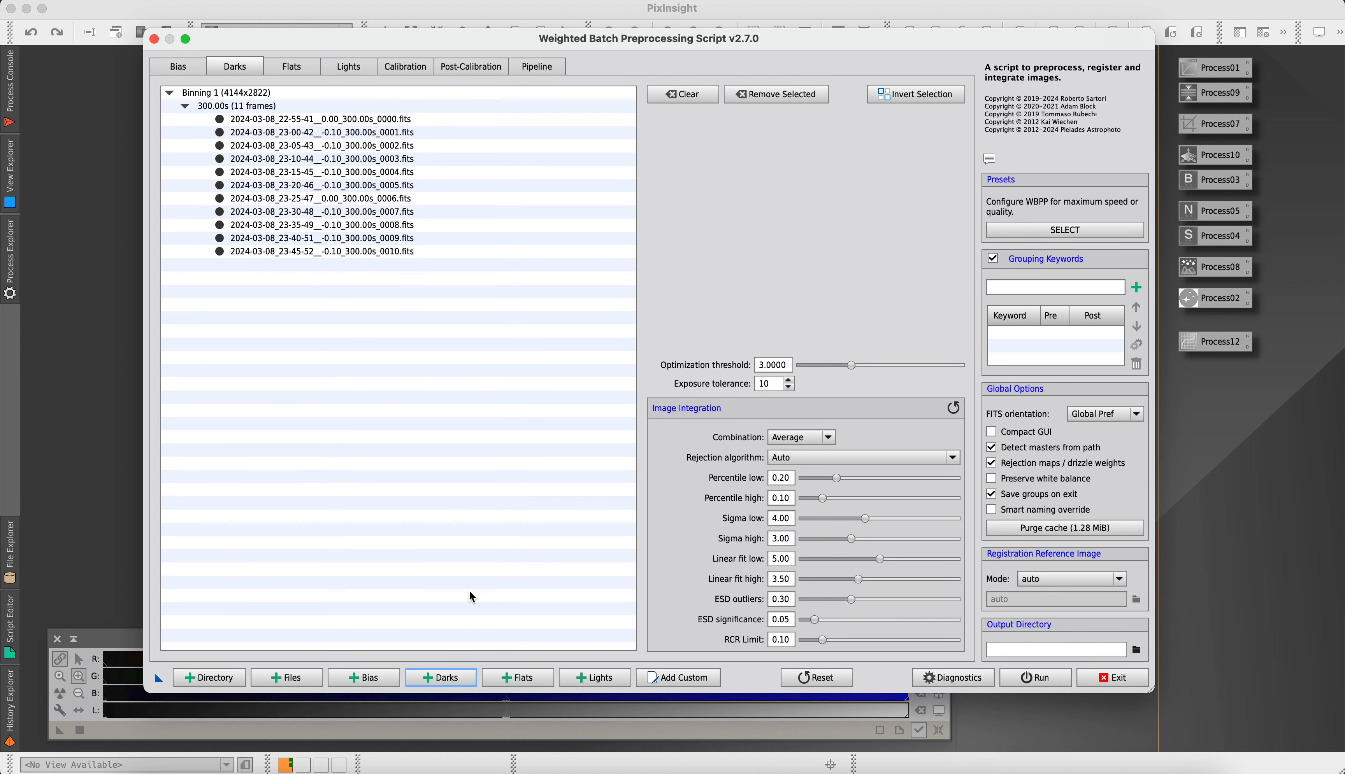
Start adding dark frames and expand the DARK folder of the Dolphin Nebula_2024-01-26 session
{"action": "left_click", "coordinate": [440, 678]}
{"action": "left_click", "coordinate": [524, 104]}
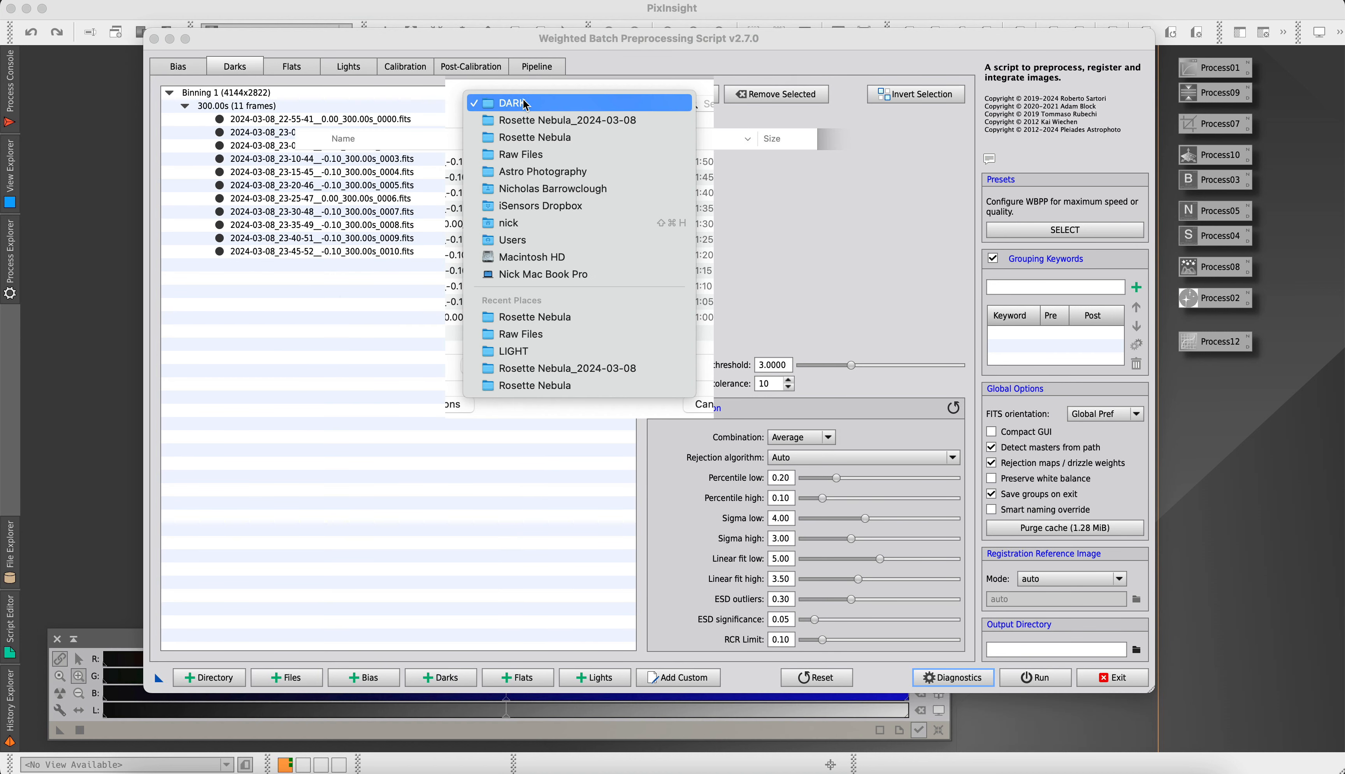
{"action": "left_click", "coordinate": [515, 155]}
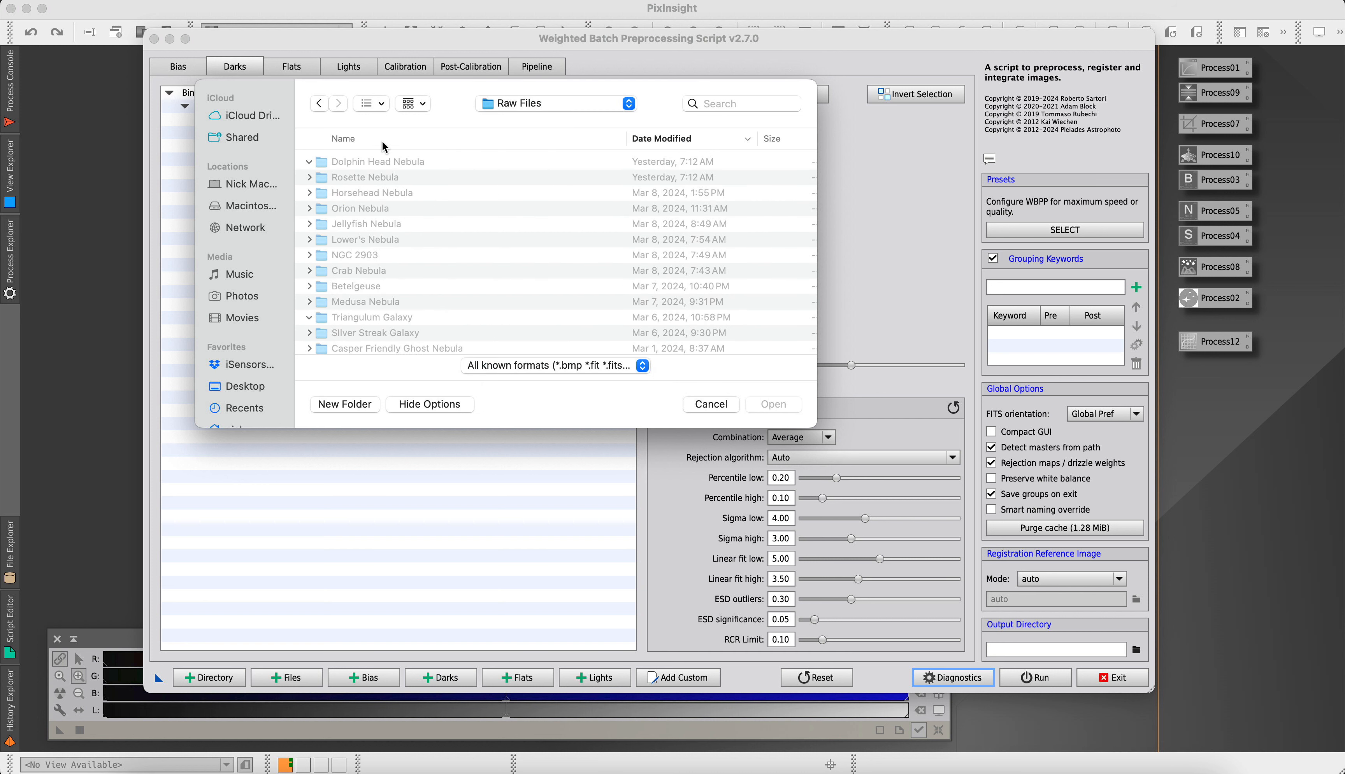
{"action": "left_click", "coordinate": [342, 193]}
{"action": "left_click", "coordinate": [320, 192]}
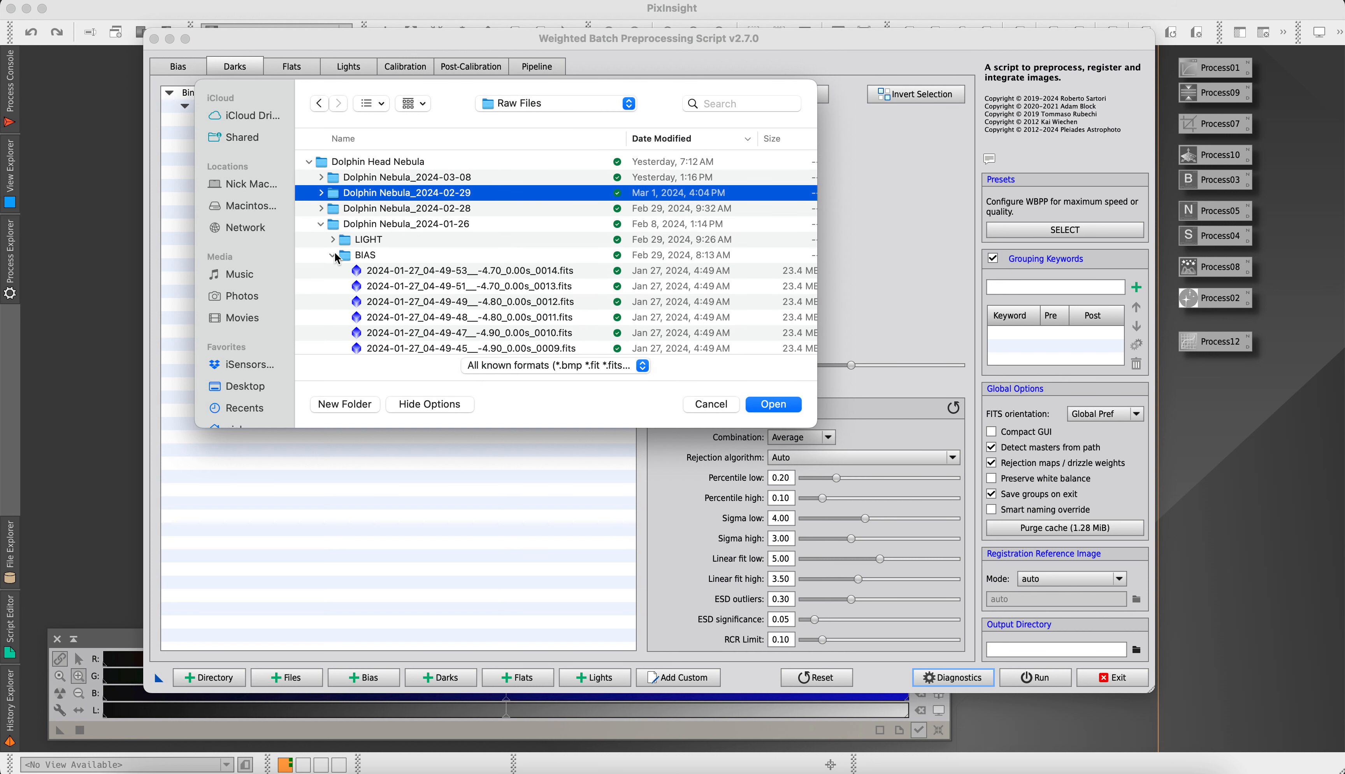
{"action": "left_click", "coordinate": [333, 255]}
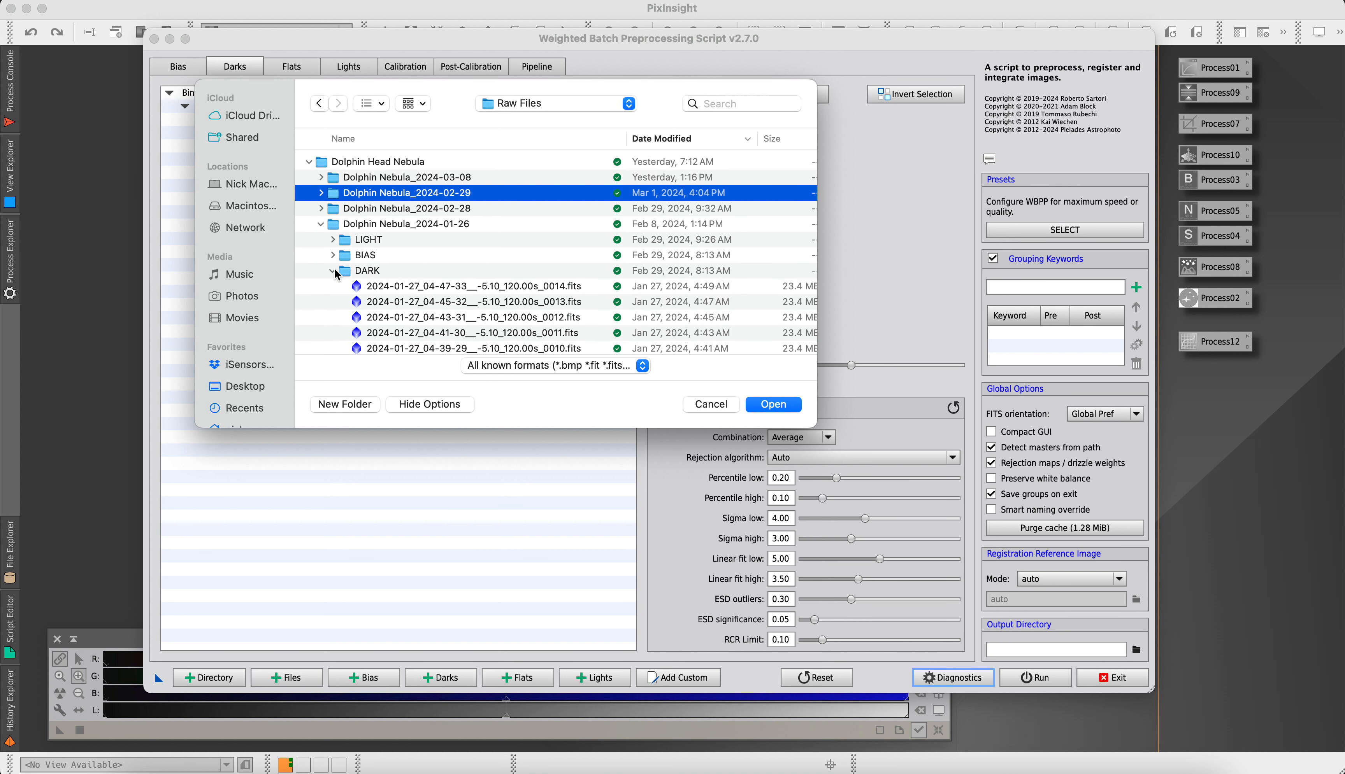
{"action": "left_click", "coordinate": [335, 270]}
{"action": "left_click", "coordinate": [334, 271]}
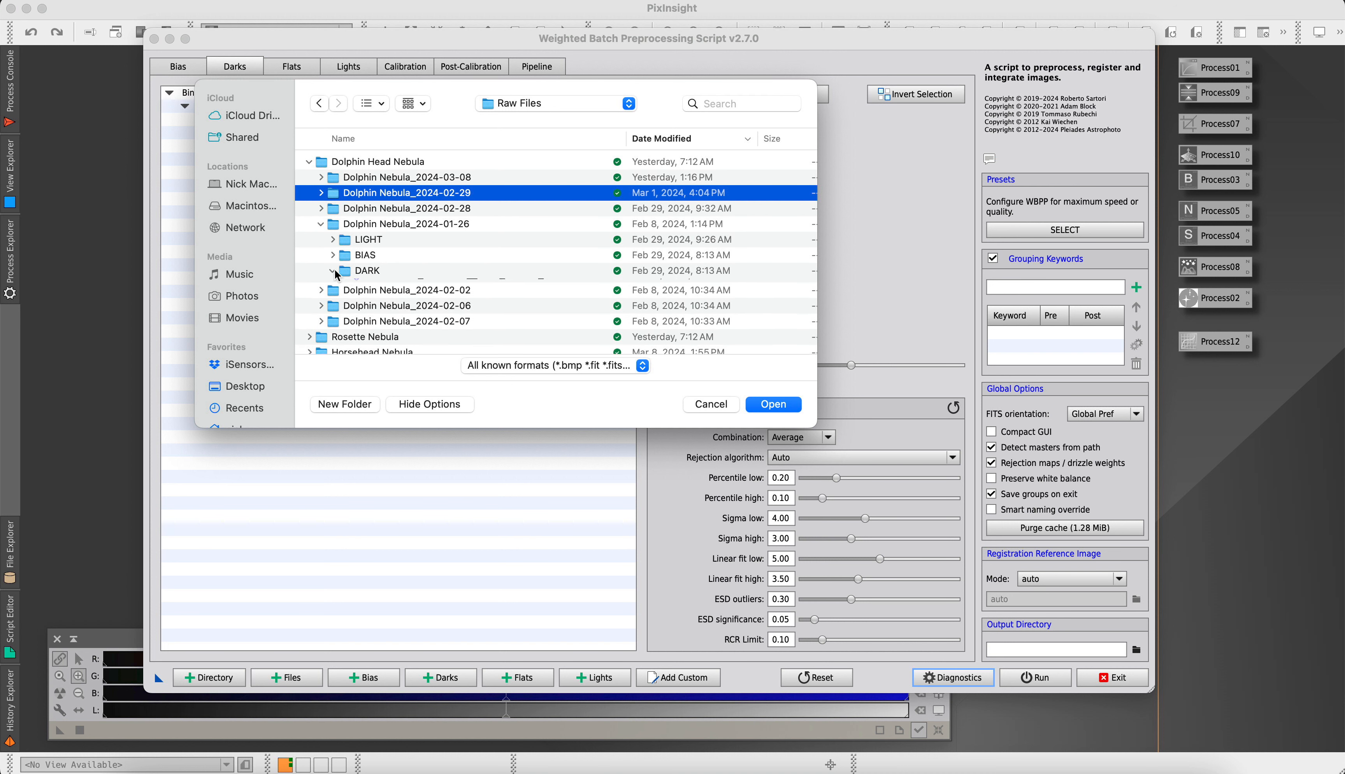
Add the fifteen 120 s dark frames numbered 0000 to 0014 from the Dolphin Nebula_2024-01-26 session
{"action": "scroll", "coordinate": [464, 283], "scroll_direction": "down", "scroll_amount": 5}
{"action": "left_click", "coordinate": [506, 165]}
{"action": "scroll", "coordinate": [544, 287], "scroll_direction": "down", "scroll_amount": 5}
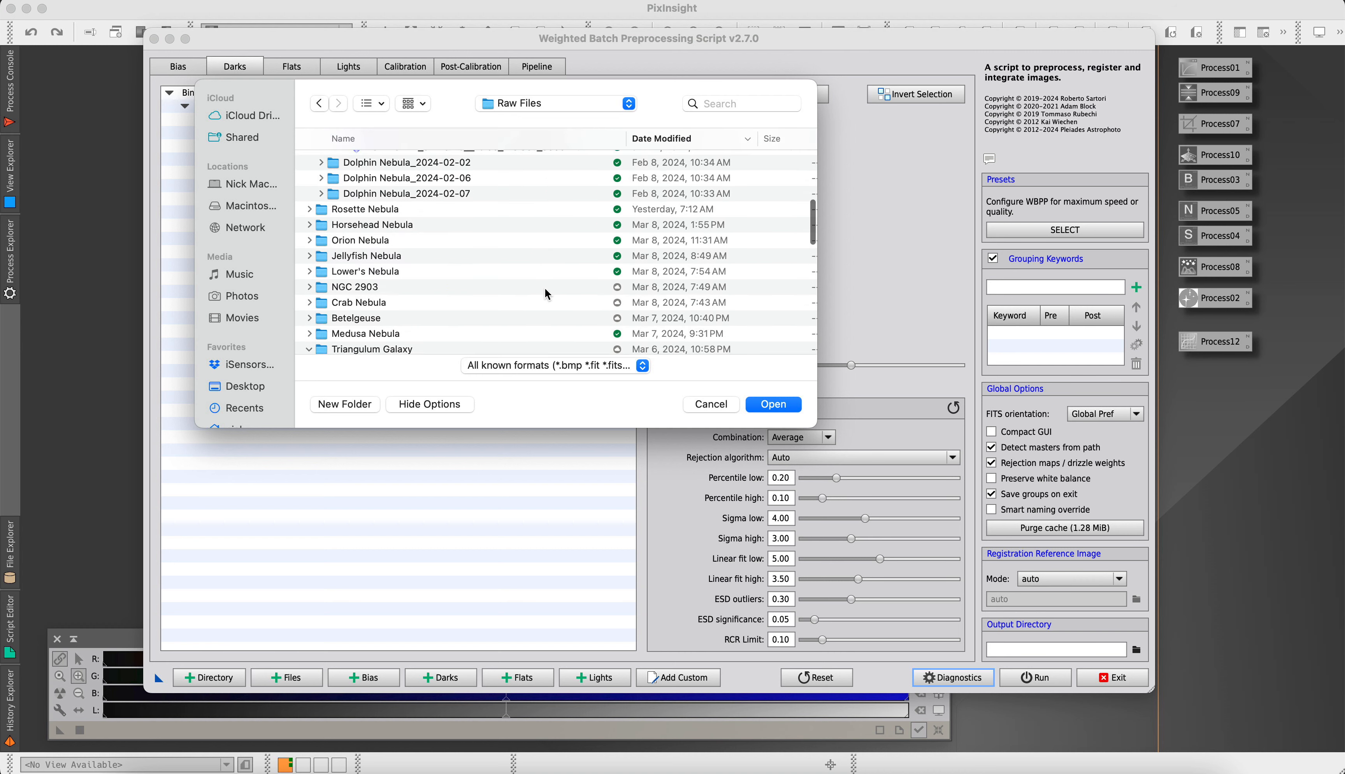
{"action": "scroll", "coordinate": [543, 281], "scroll_direction": "up", "scroll_amount": 3}
{"action": "left_click", "coordinate": [509, 259], "text": "shift"}
{"action": "left_click", "coordinate": [772, 404]}
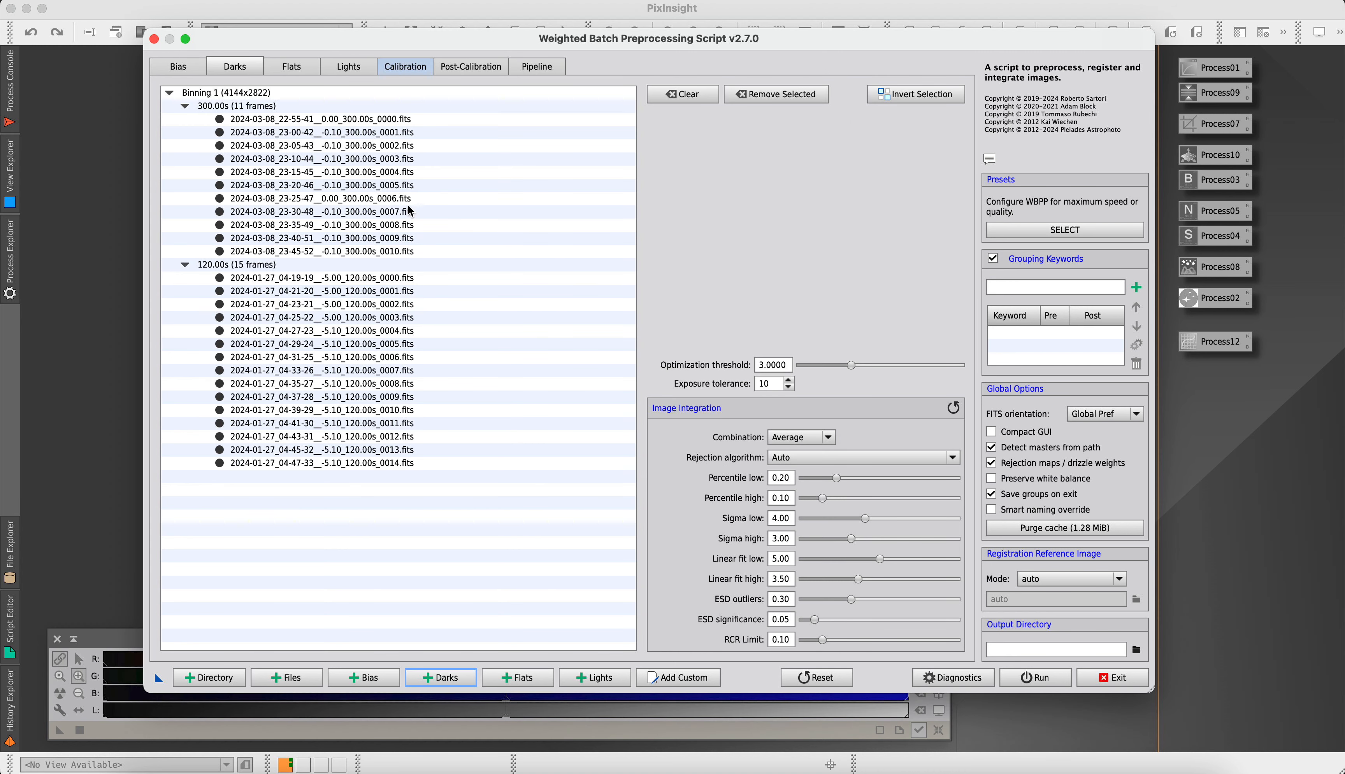
Start adding more dark frames and check the Dolphin Nebula_2024-02-28 and Dolphin Nebula_2024-02-29 folders for 150 s darks
{"action": "left_click", "coordinate": [437, 680]}
{"action": "left_click", "coordinate": [555, 104]}
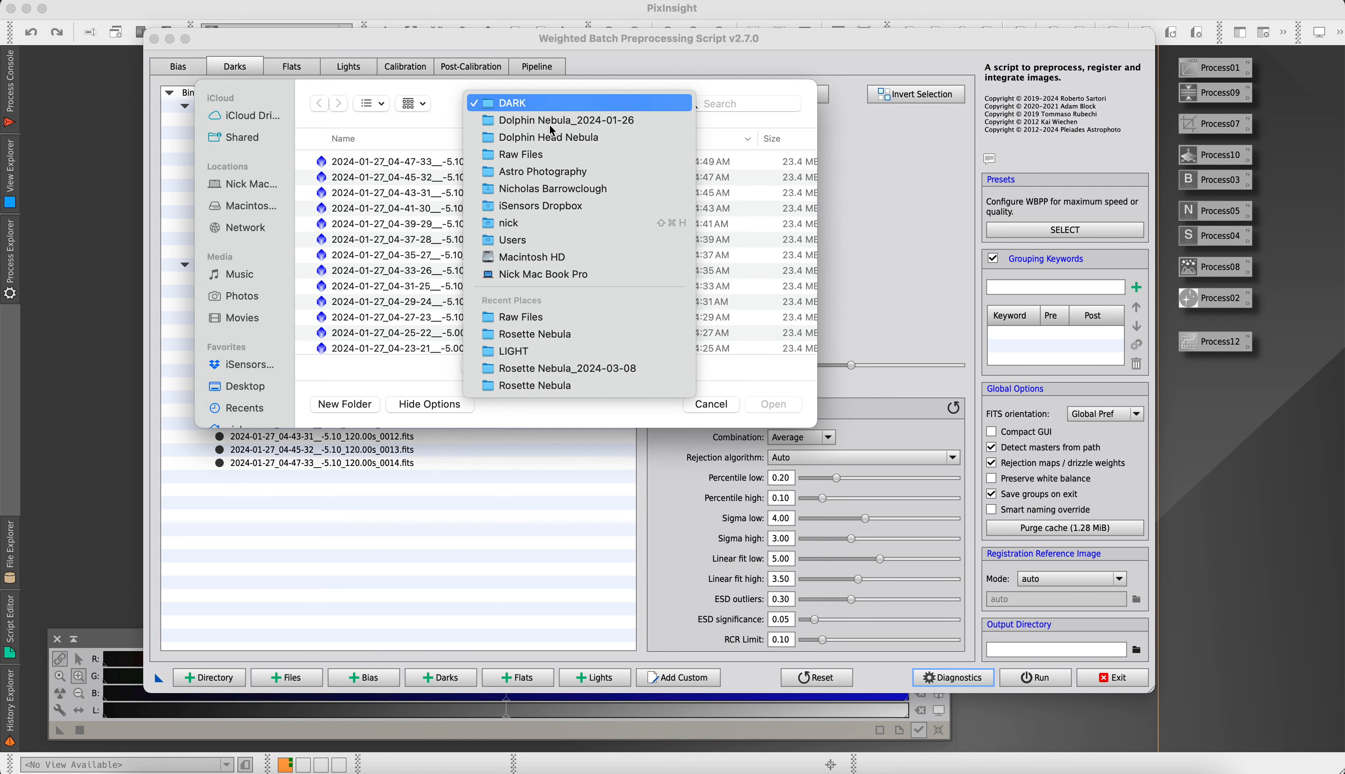
{"action": "left_click", "coordinate": [547, 153]}
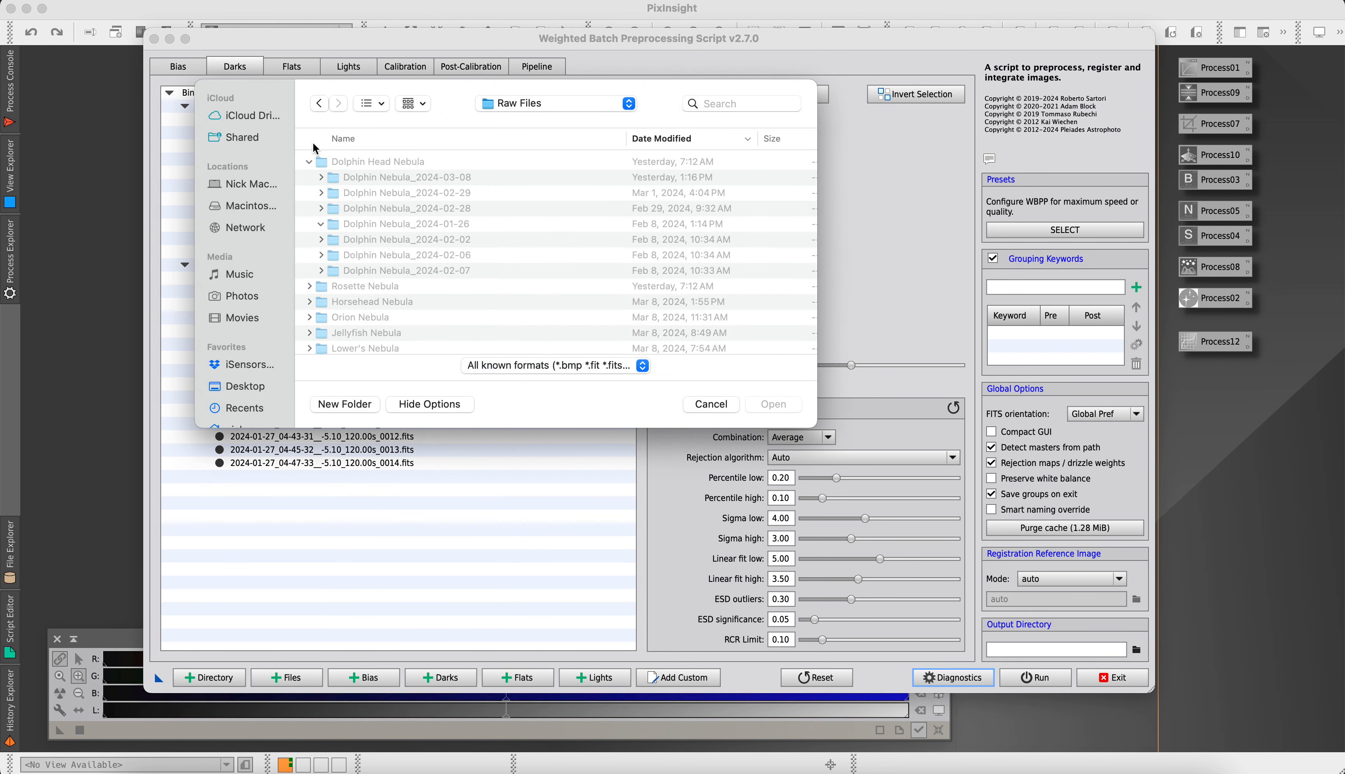
{"action": "left_click", "coordinate": [320, 224]}
{"action": "left_click", "coordinate": [319, 223]}
{"action": "left_click", "coordinate": [320, 208]}
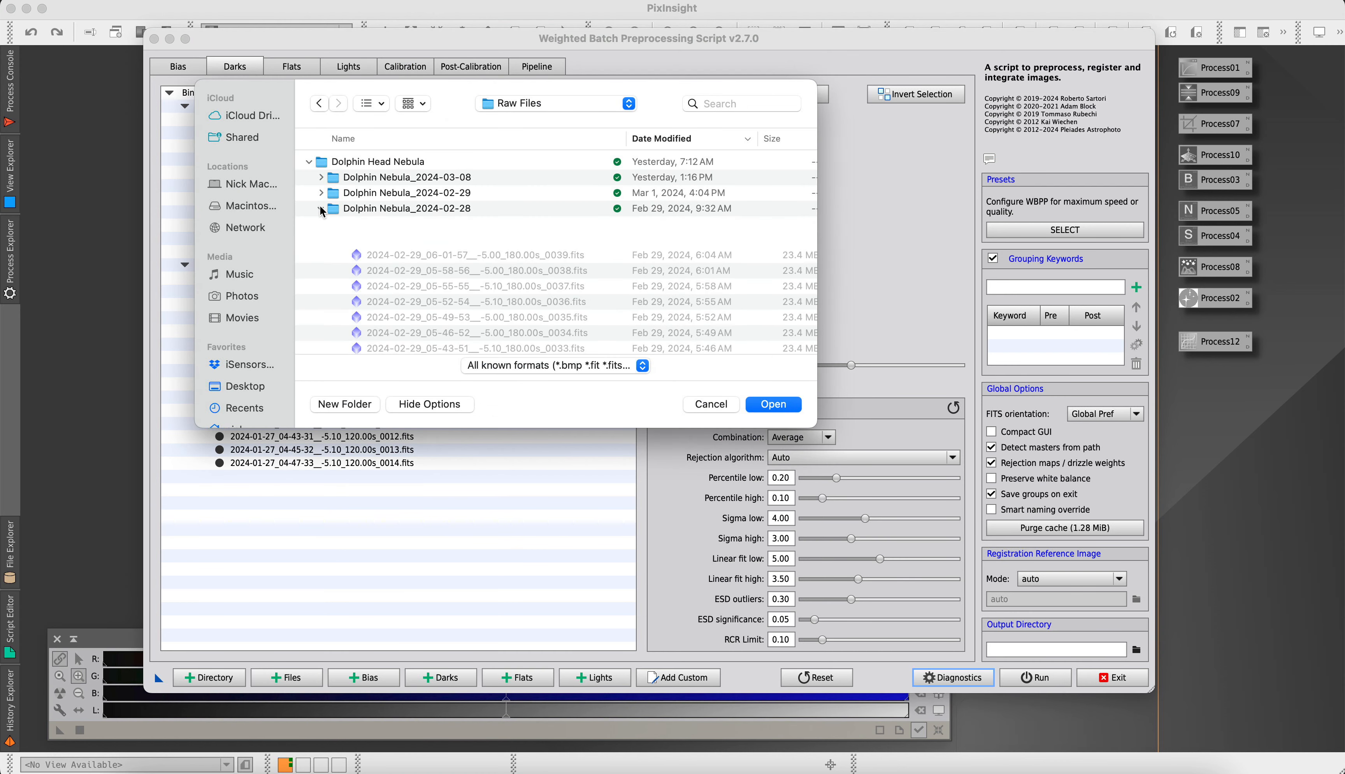
{"action": "left_click", "coordinate": [321, 208]}
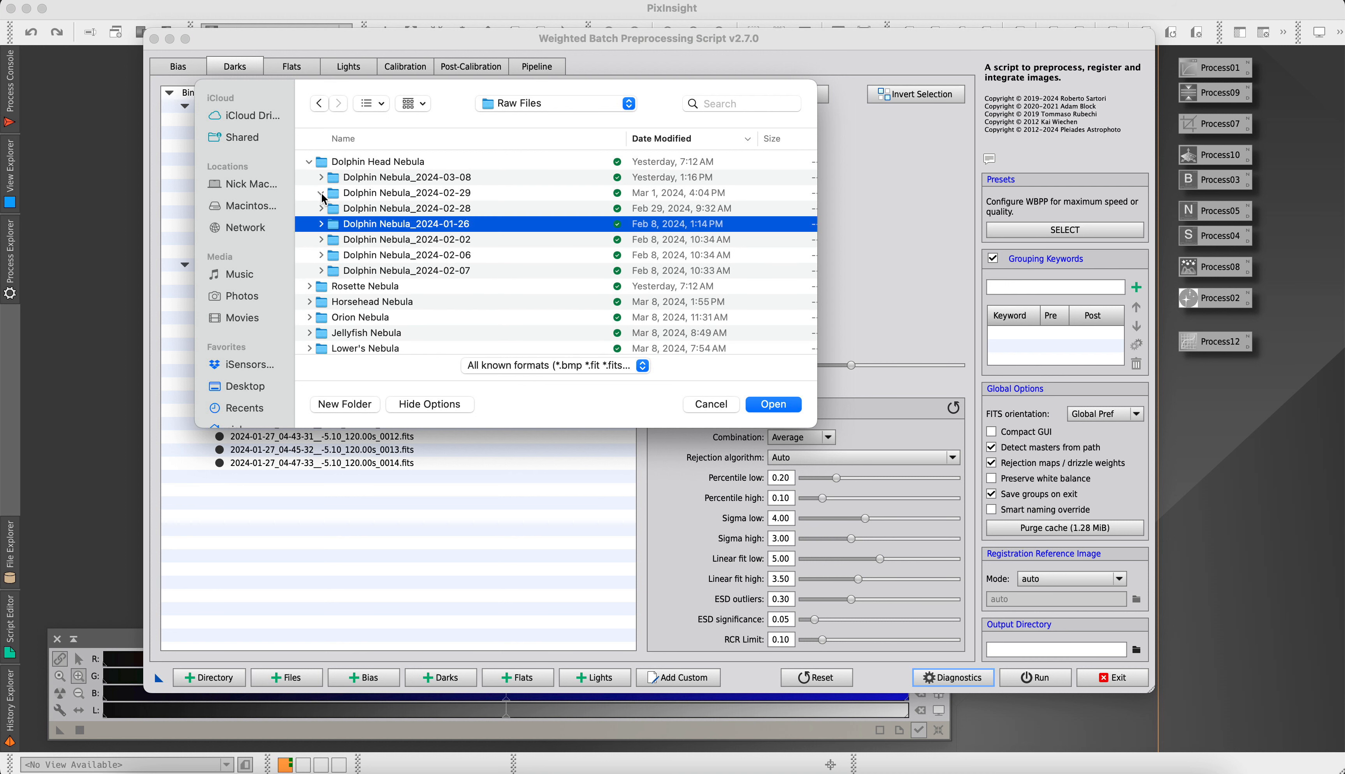
{"action": "left_click", "coordinate": [321, 192]}
{"action": "left_click", "coordinate": [333, 254]}
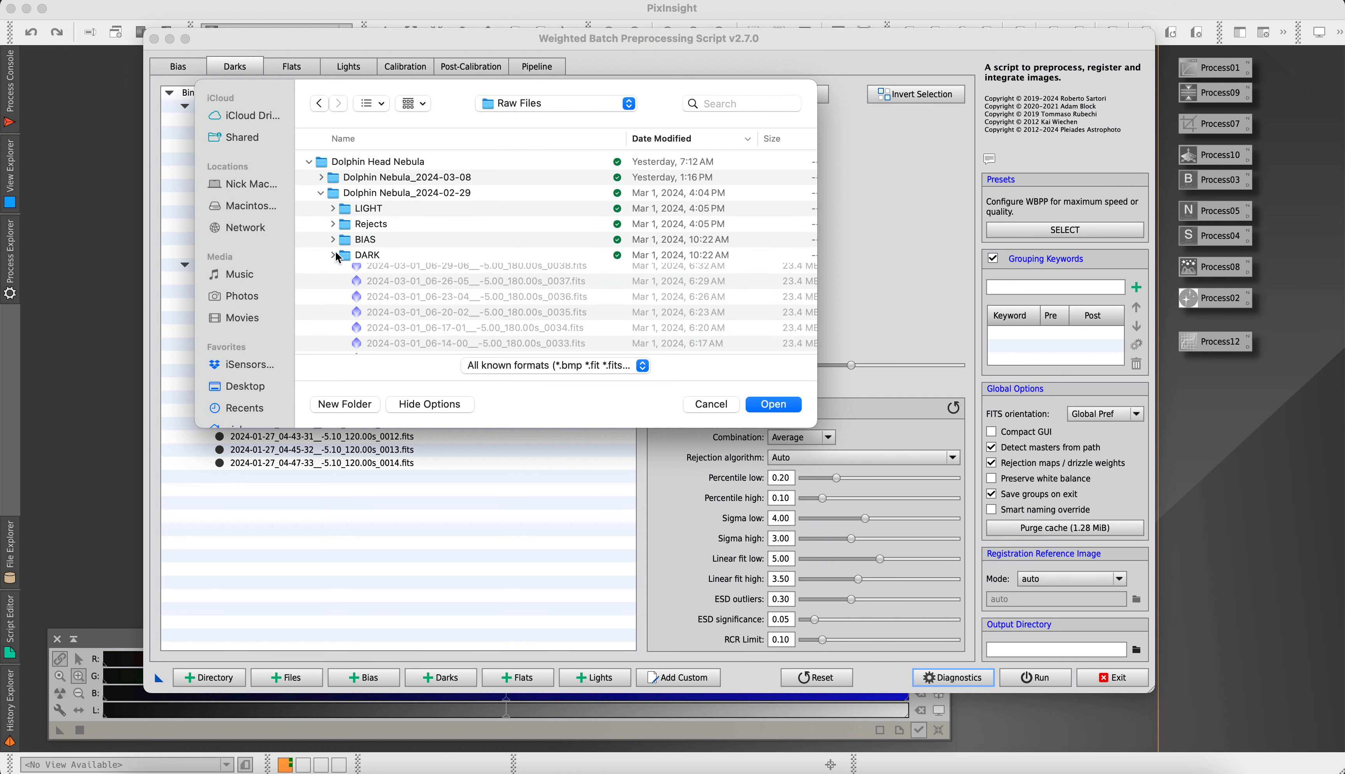
{"action": "left_click", "coordinate": [321, 192]}
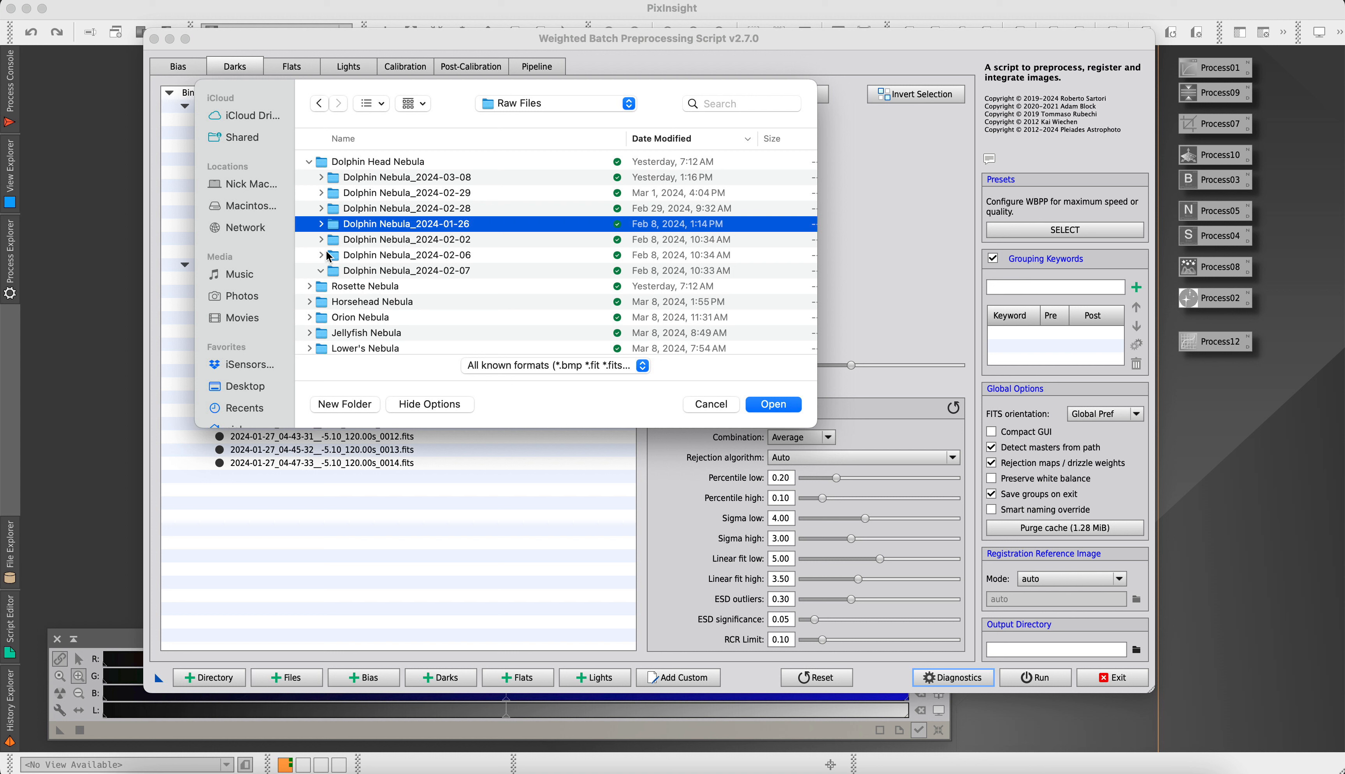
Add the twenty 150 s dark frames numbered 0000 to 0019 from the Dolphin Nebula_2024-02-07 session
{"action": "left_click", "coordinate": [321, 272]}
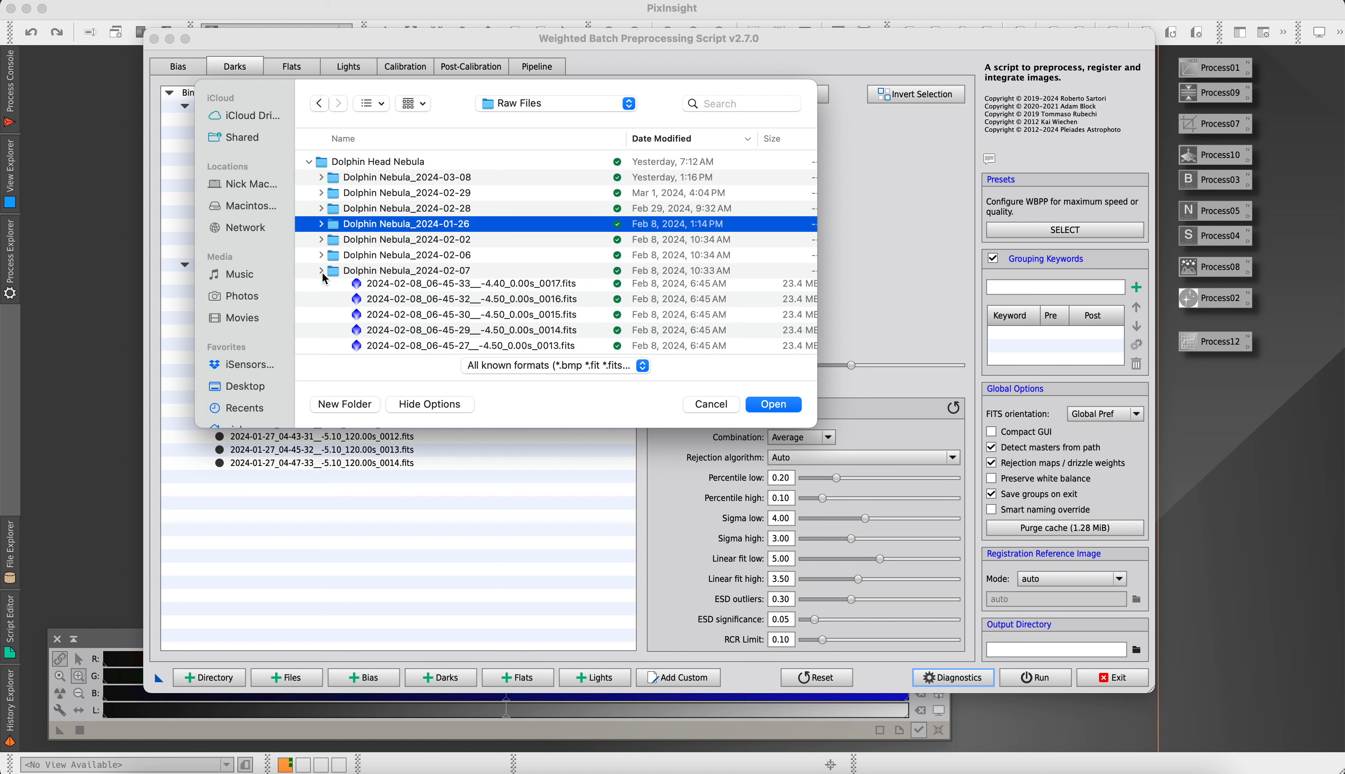
{"action": "left_click", "coordinate": [322, 272]}
{"action": "left_click", "coordinate": [334, 302]}
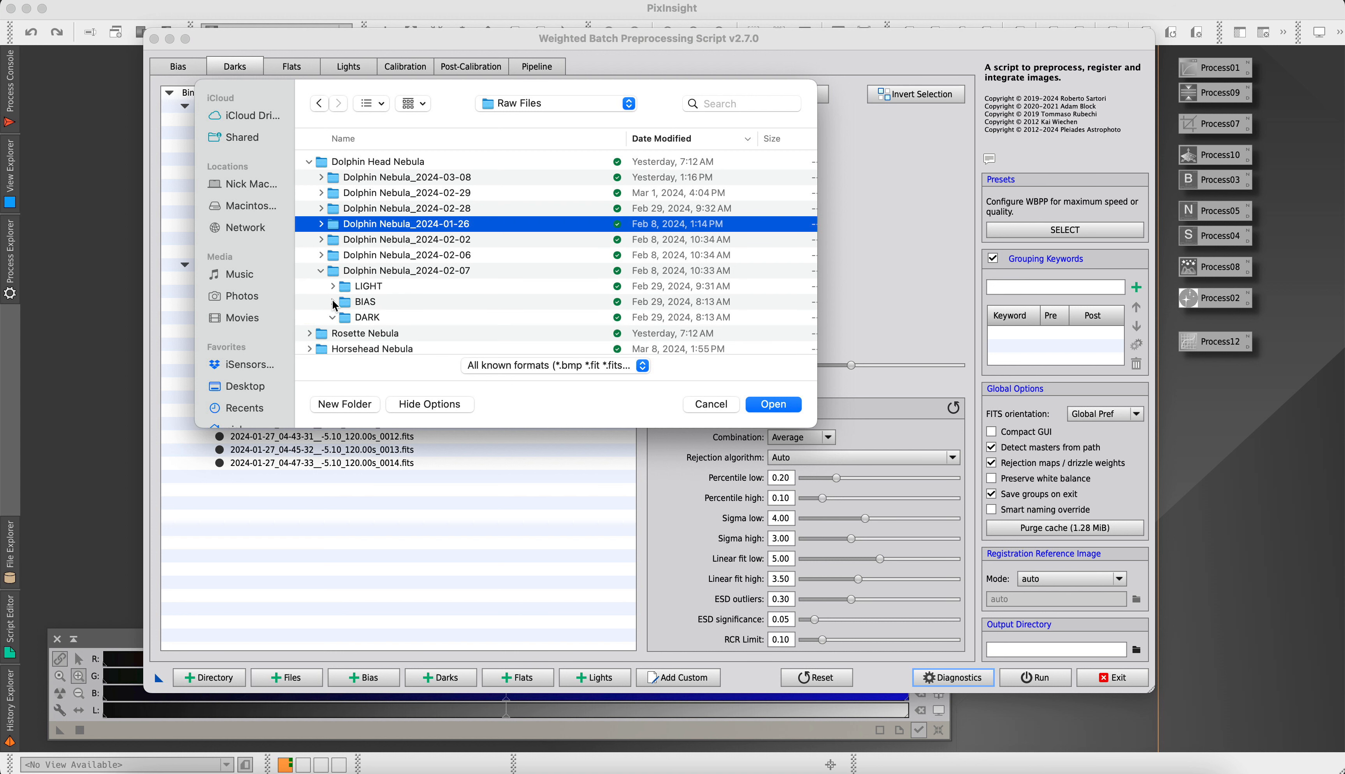
{"action": "left_click", "coordinate": [331, 311]}
{"action": "left_click", "coordinate": [455, 334]}
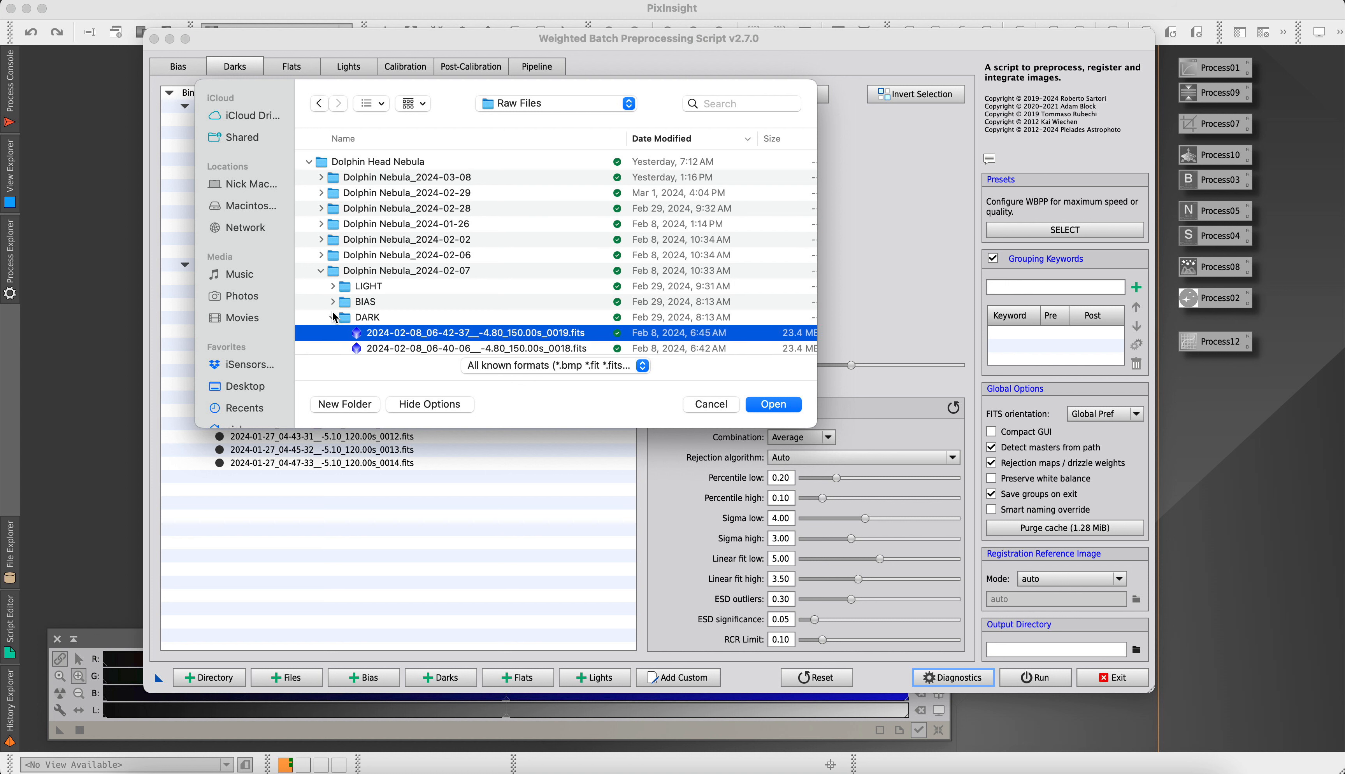
{"action": "scroll", "coordinate": [455, 334], "scroll_direction": "down", "scroll_amount": 10}
{"action": "left_click", "coordinate": [511, 294], "text": "shift"}
{"action": "left_click", "coordinate": [767, 404]}
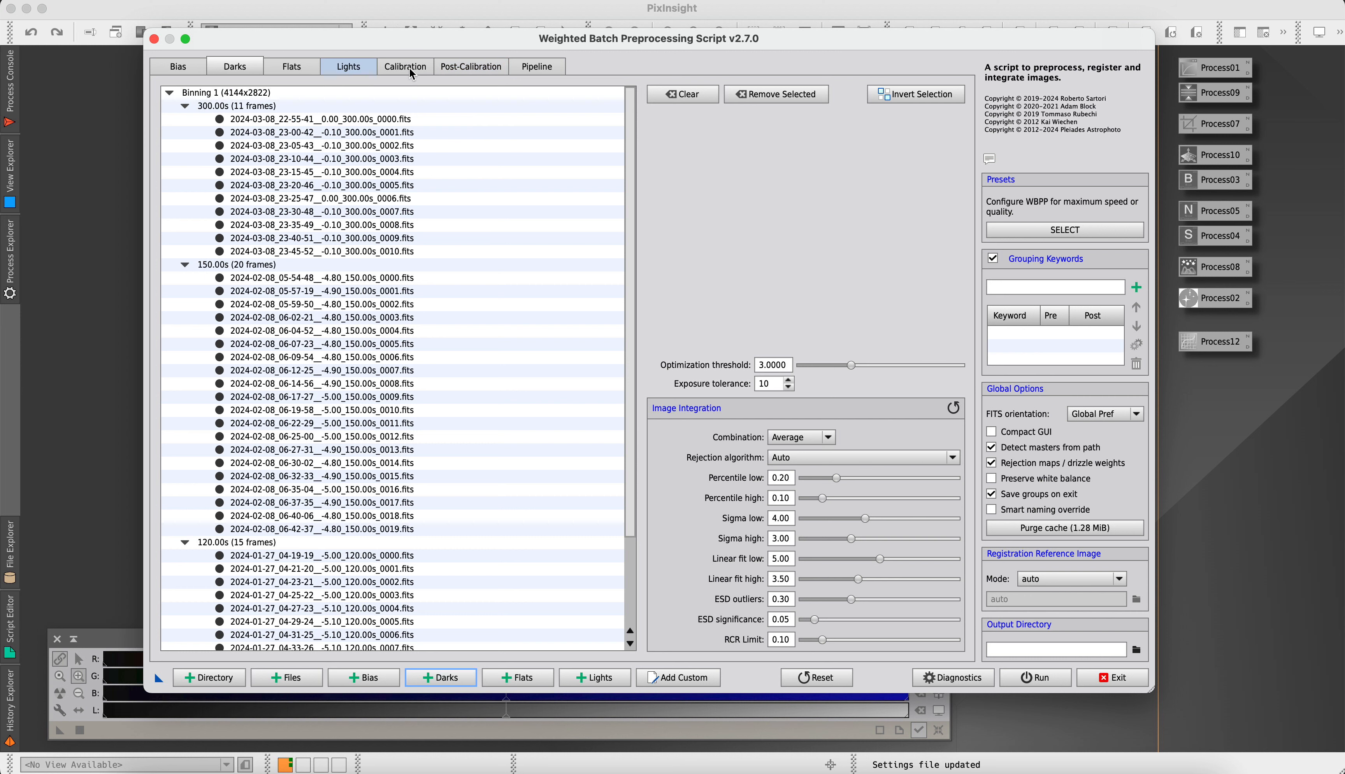
Review the loaded light frames and add the twenty bias frames numbered 0000 to 0019 from the Dolphin Nebula_2024-02-07 session
{"action": "left_click", "coordinate": [360, 68]}
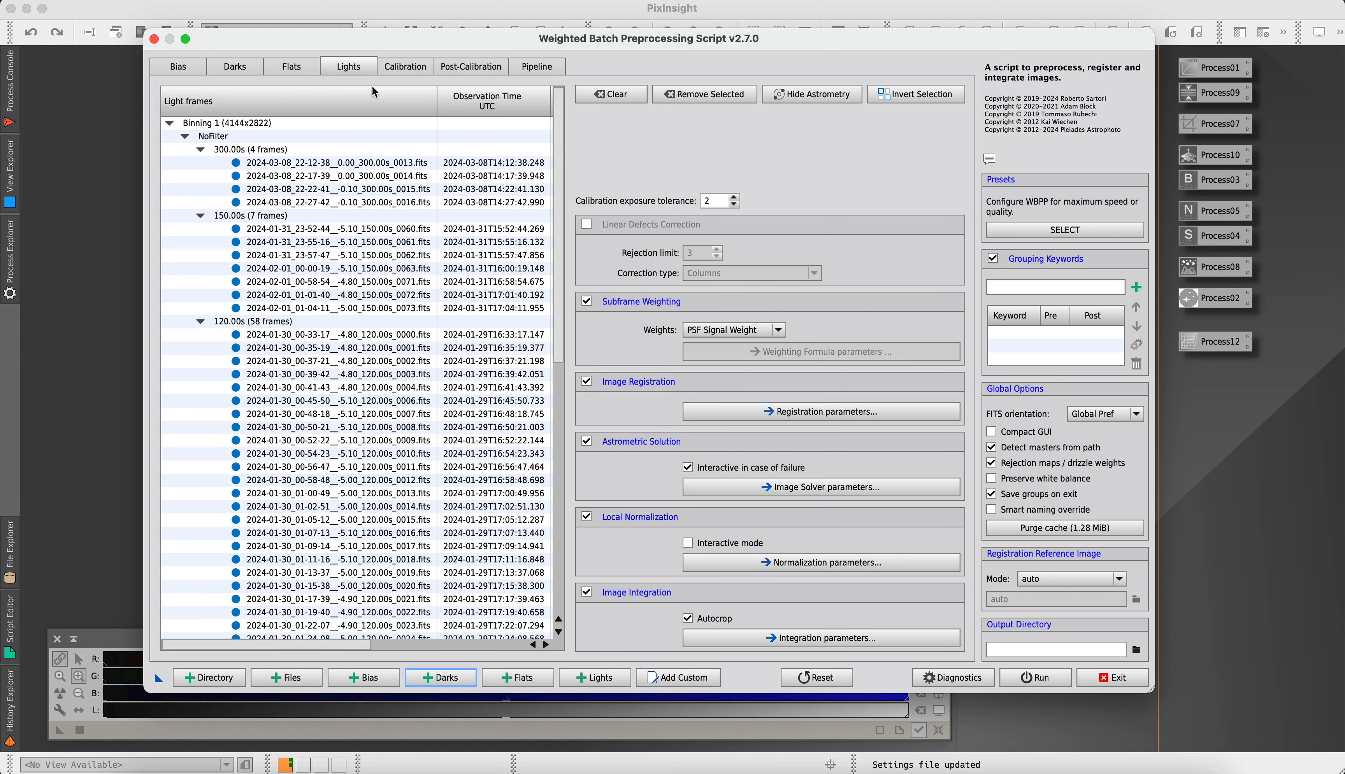
{"action": "scroll", "coordinate": [407, 507], "scroll_direction": "down", "scroll_amount": 7}
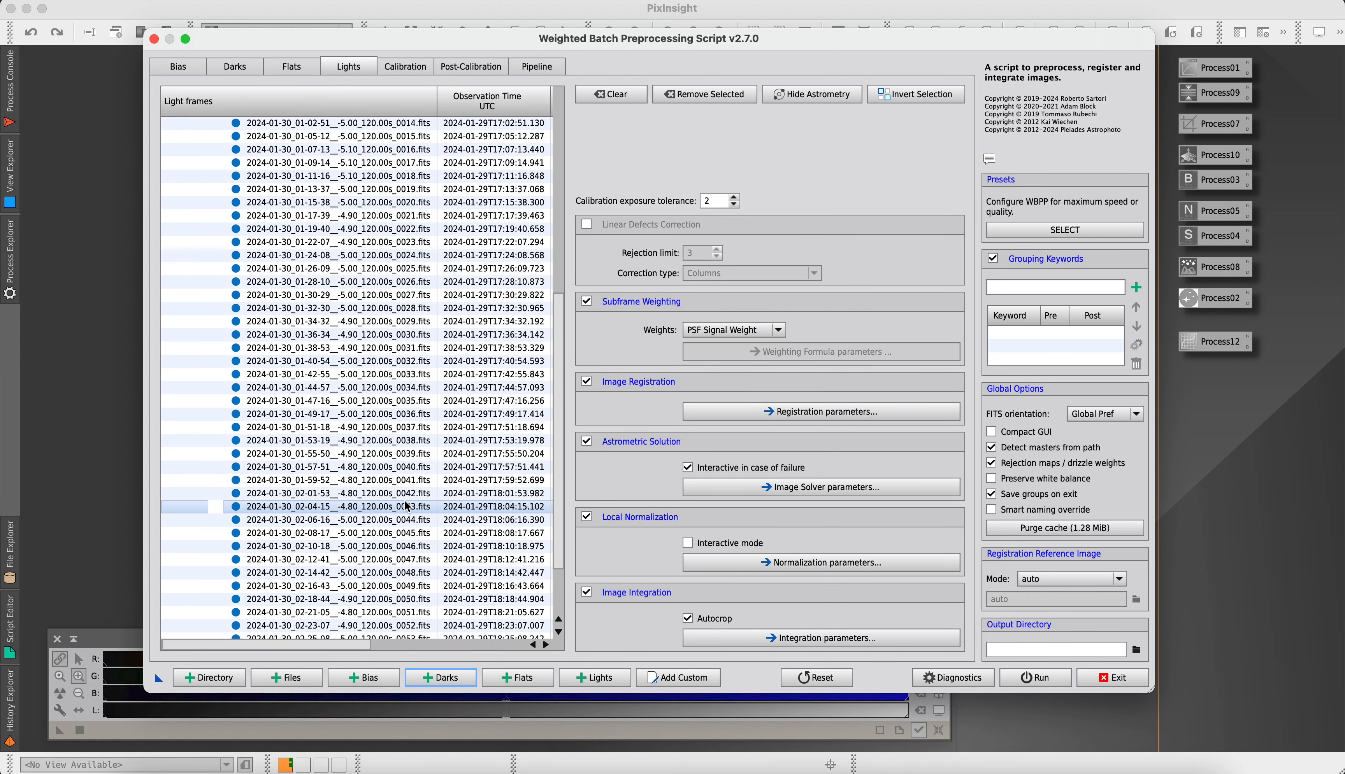
{"action": "scroll", "coordinate": [406, 506], "scroll_direction": "up", "scroll_amount": 7}
{"action": "left_click", "coordinate": [440, 678]}
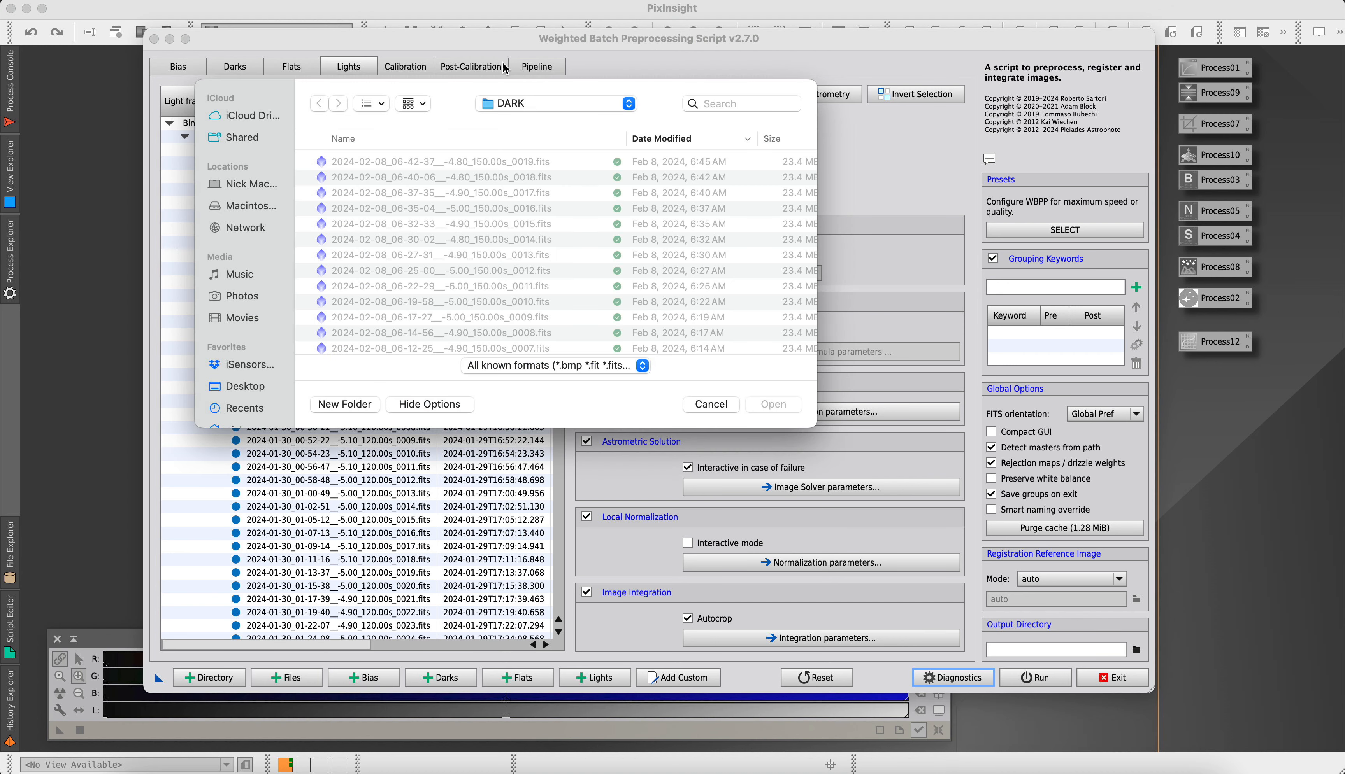
{"action": "left_click", "coordinate": [538, 107]}
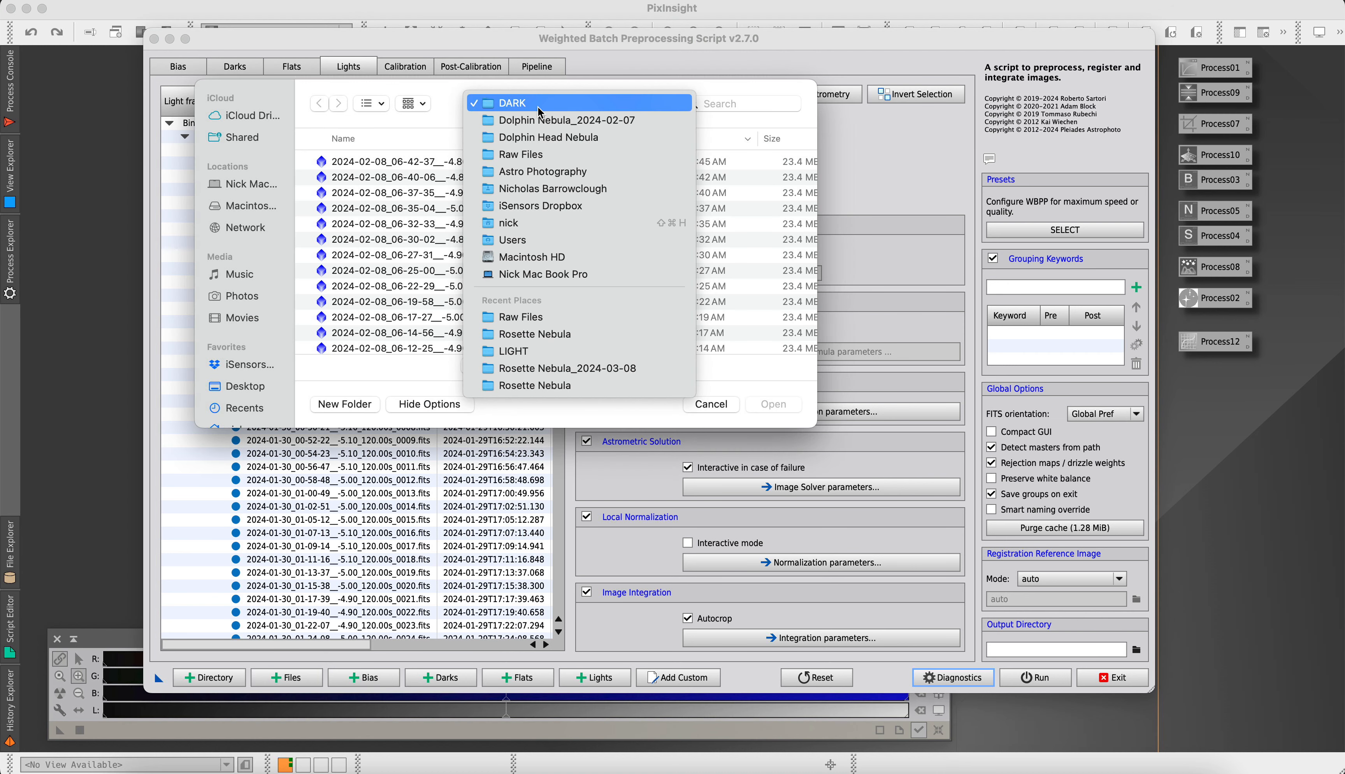
{"action": "left_click", "coordinate": [526, 155]}
{"action": "left_click", "coordinate": [364, 318]}
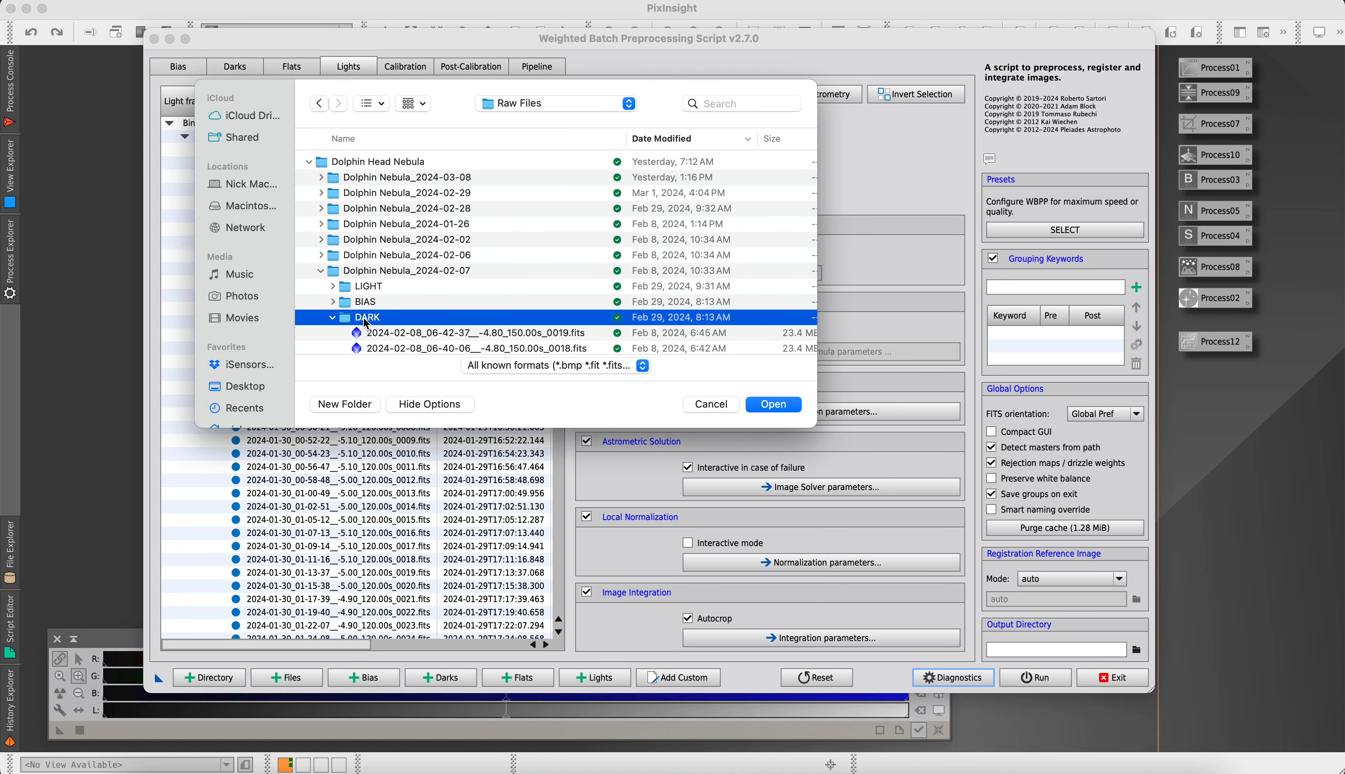
{"action": "left_click", "coordinate": [333, 302]}
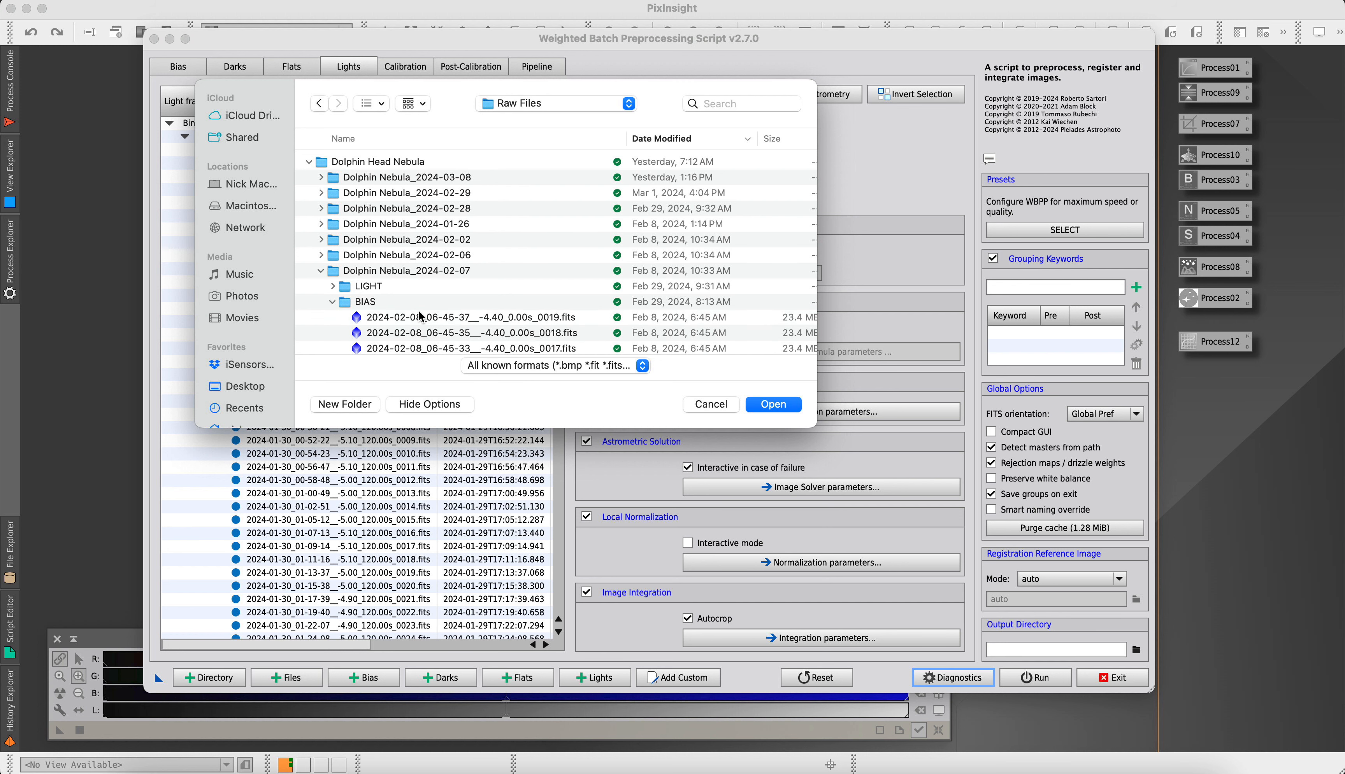
{"action": "left_click", "coordinate": [420, 317]}
{"action": "scroll", "coordinate": [420, 317], "scroll_direction": "down", "scroll_amount": 10}
{"action": "left_click", "coordinate": [435, 291], "text": "shift"}
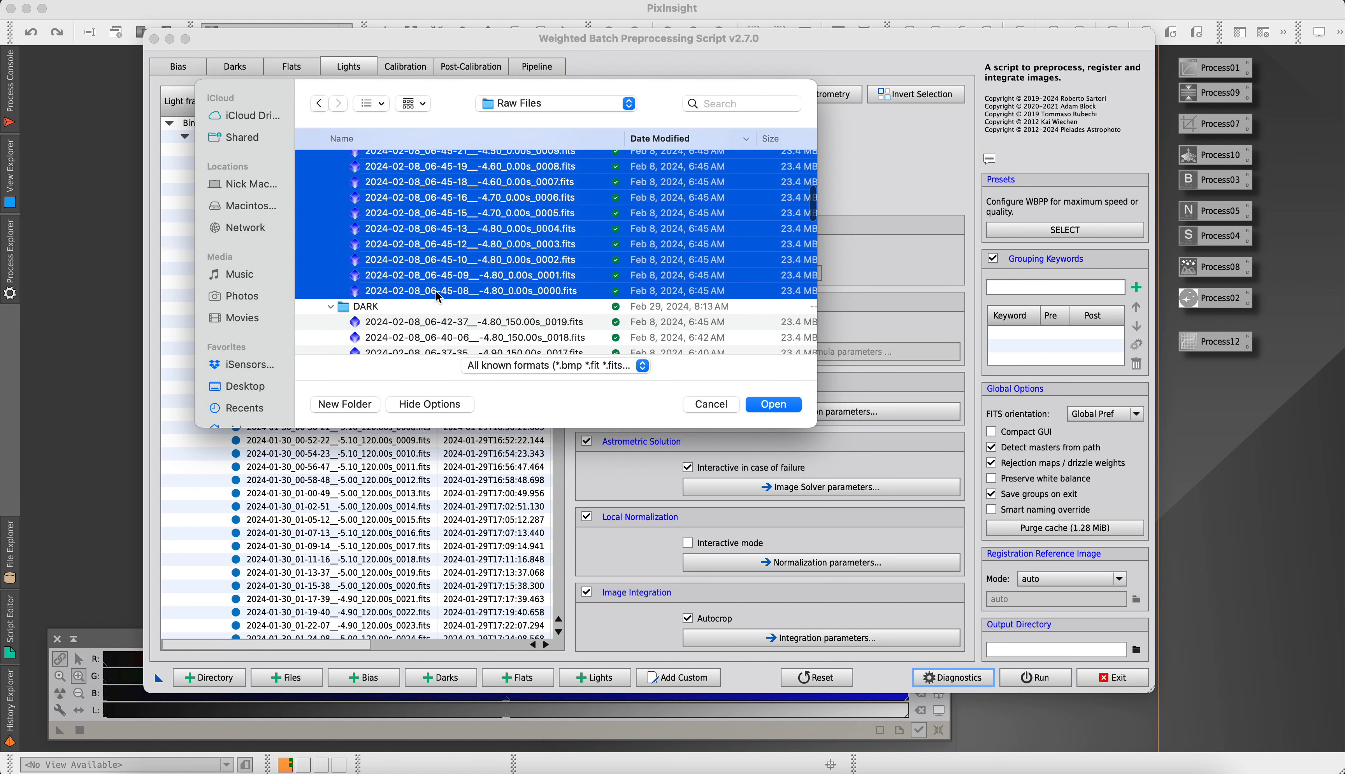
{"action": "left_click", "coordinate": [783, 402]}
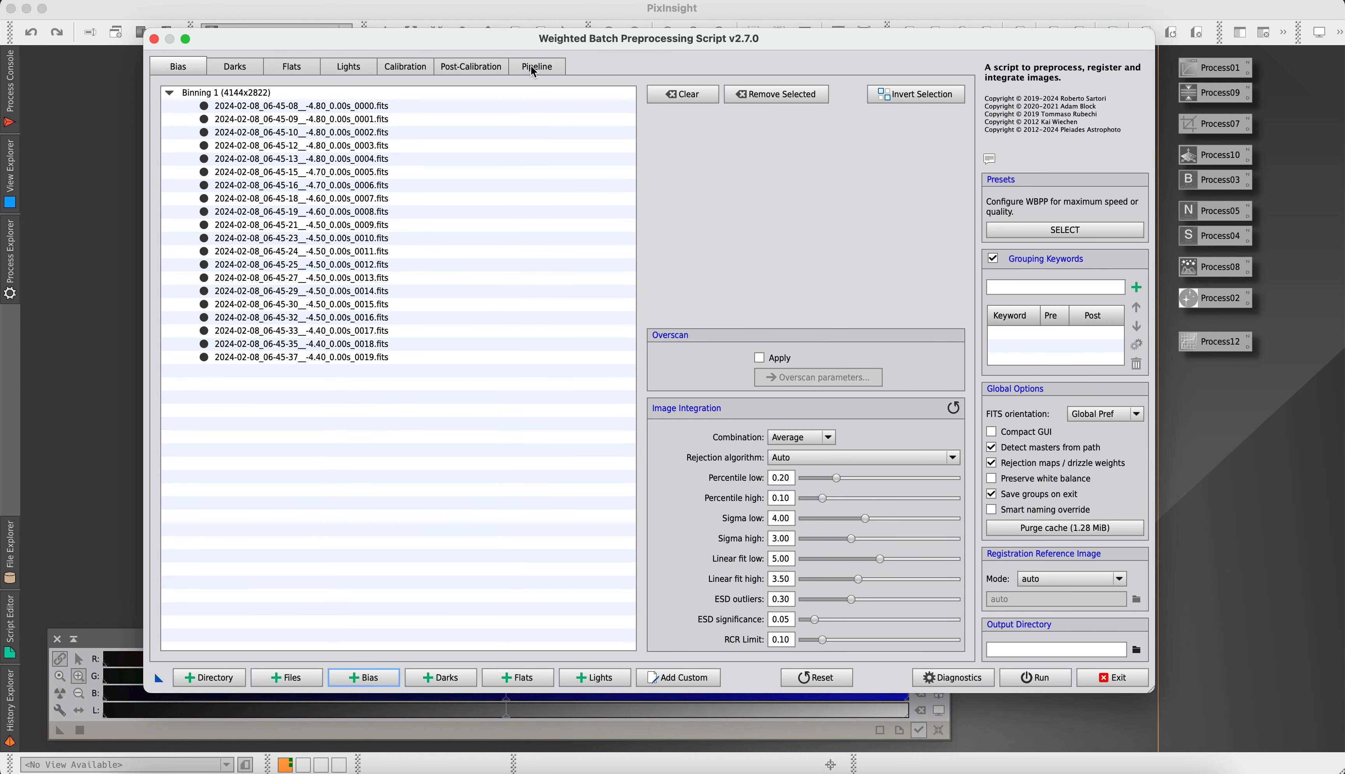
Enable Optimize Master Dark in the calibration settings for the 300 s, 150 s and 120 s light frame groups
{"action": "left_click", "coordinate": [470, 70]}
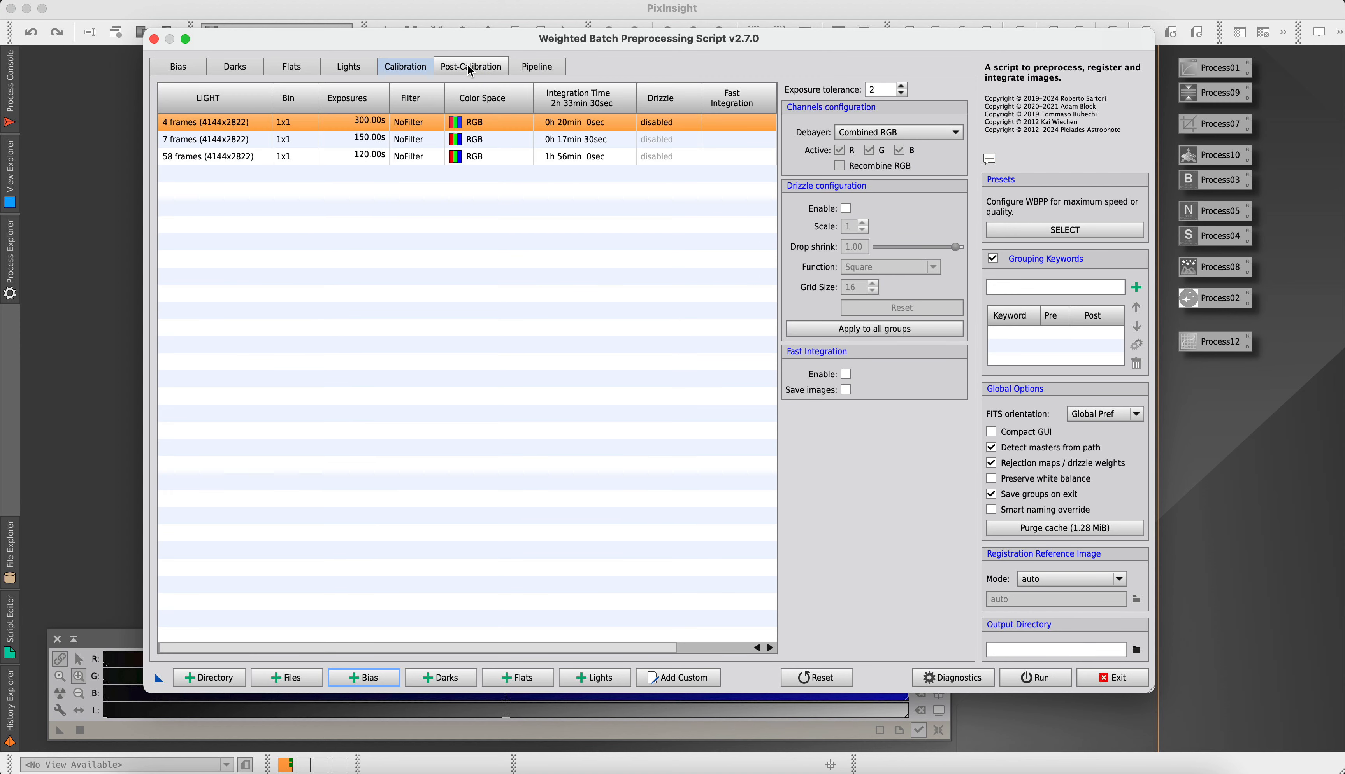
{"action": "left_click", "coordinate": [416, 71]}
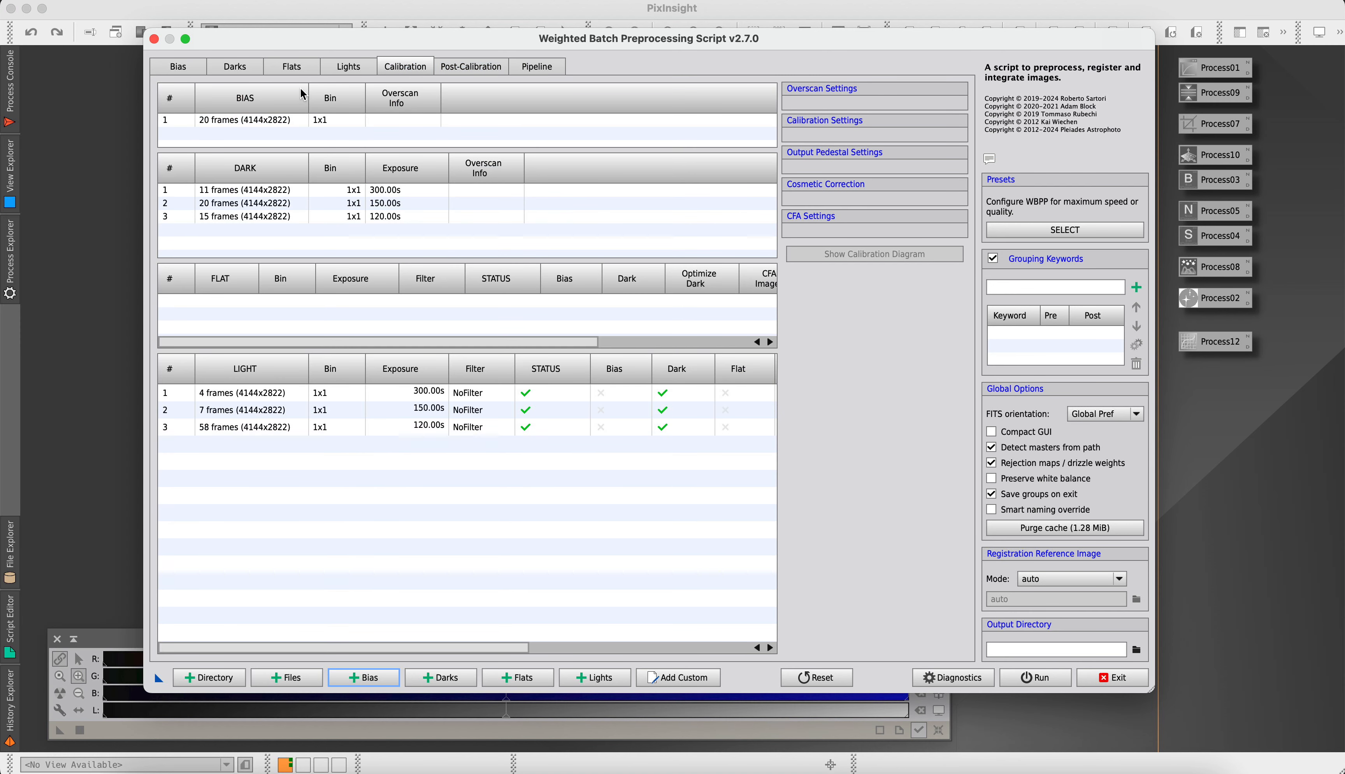
{"action": "left_click", "coordinate": [260, 405]}
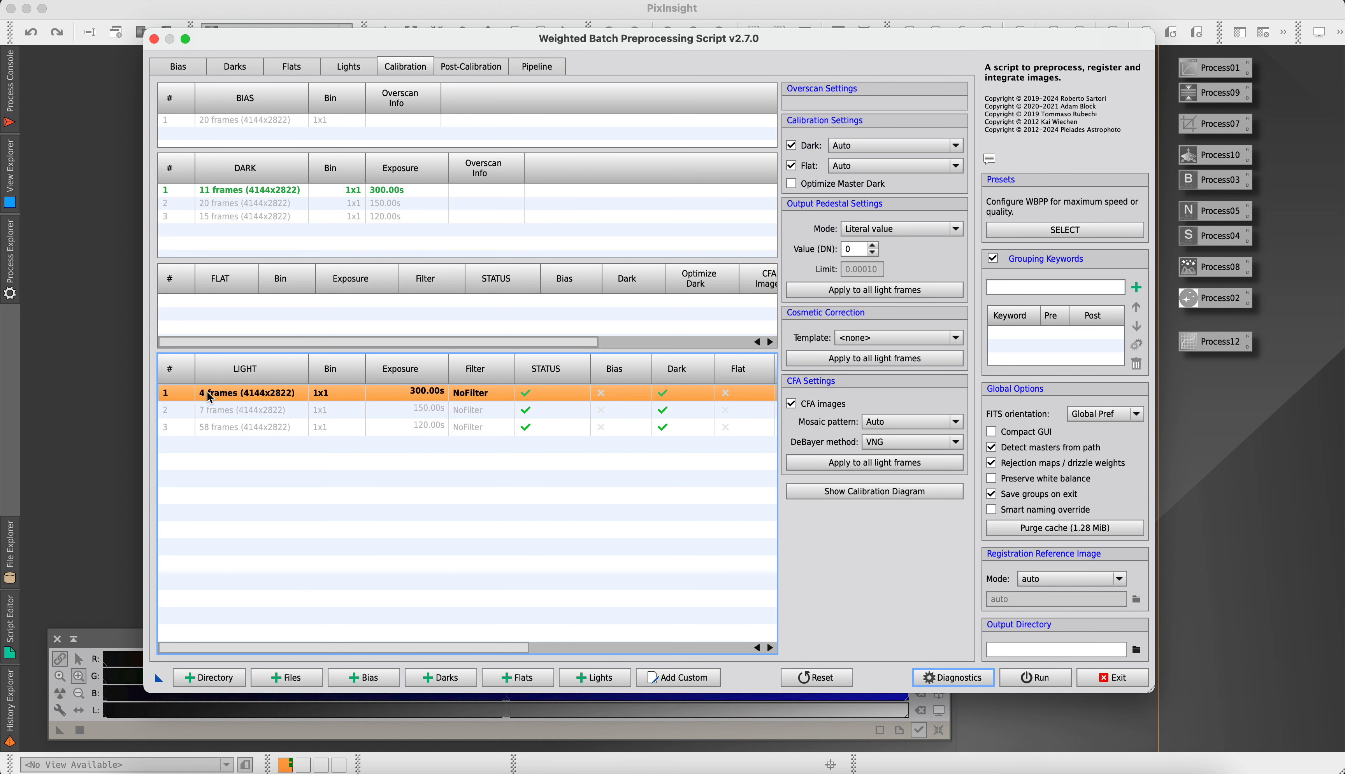
{"action": "left_click", "coordinate": [790, 185]}
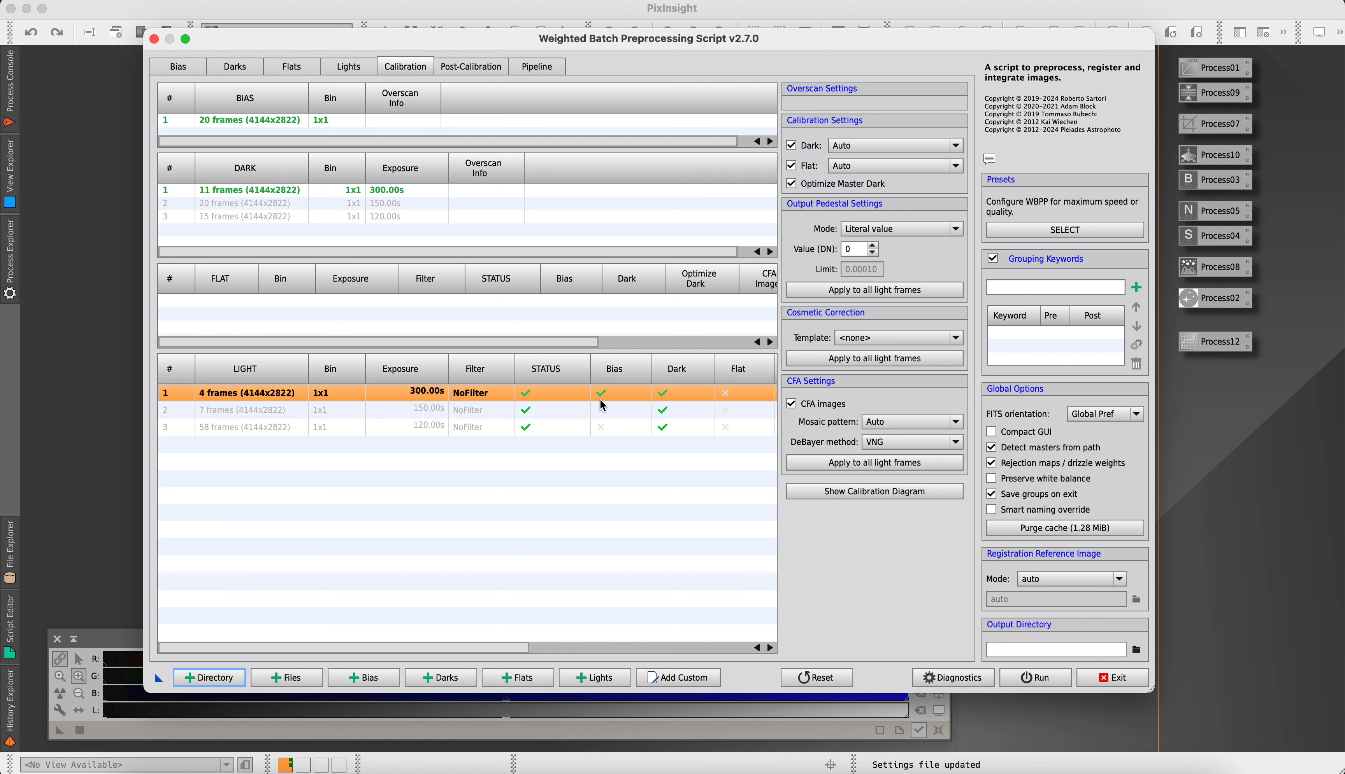
{"action": "left_click", "coordinate": [205, 411]}
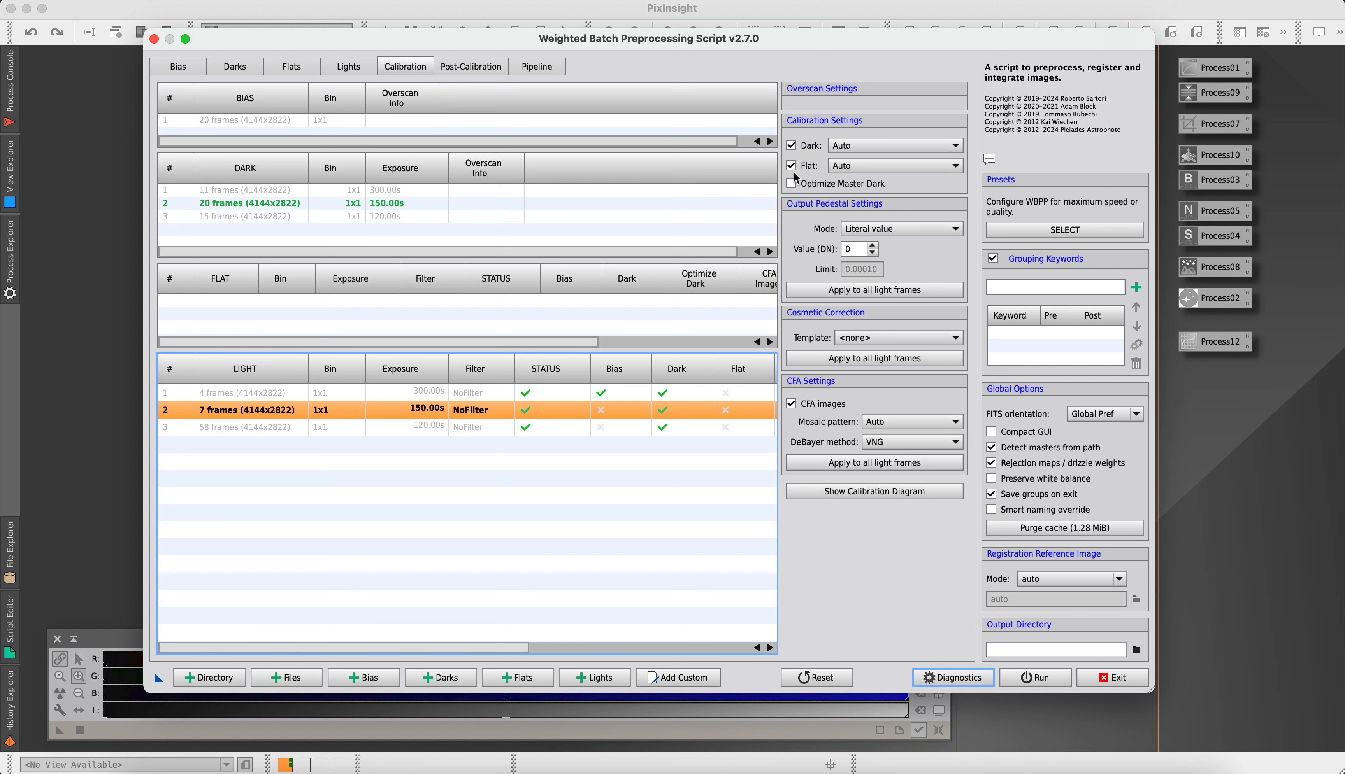
{"action": "left_click", "coordinate": [792, 183]}
{"action": "left_click", "coordinate": [291, 429]}
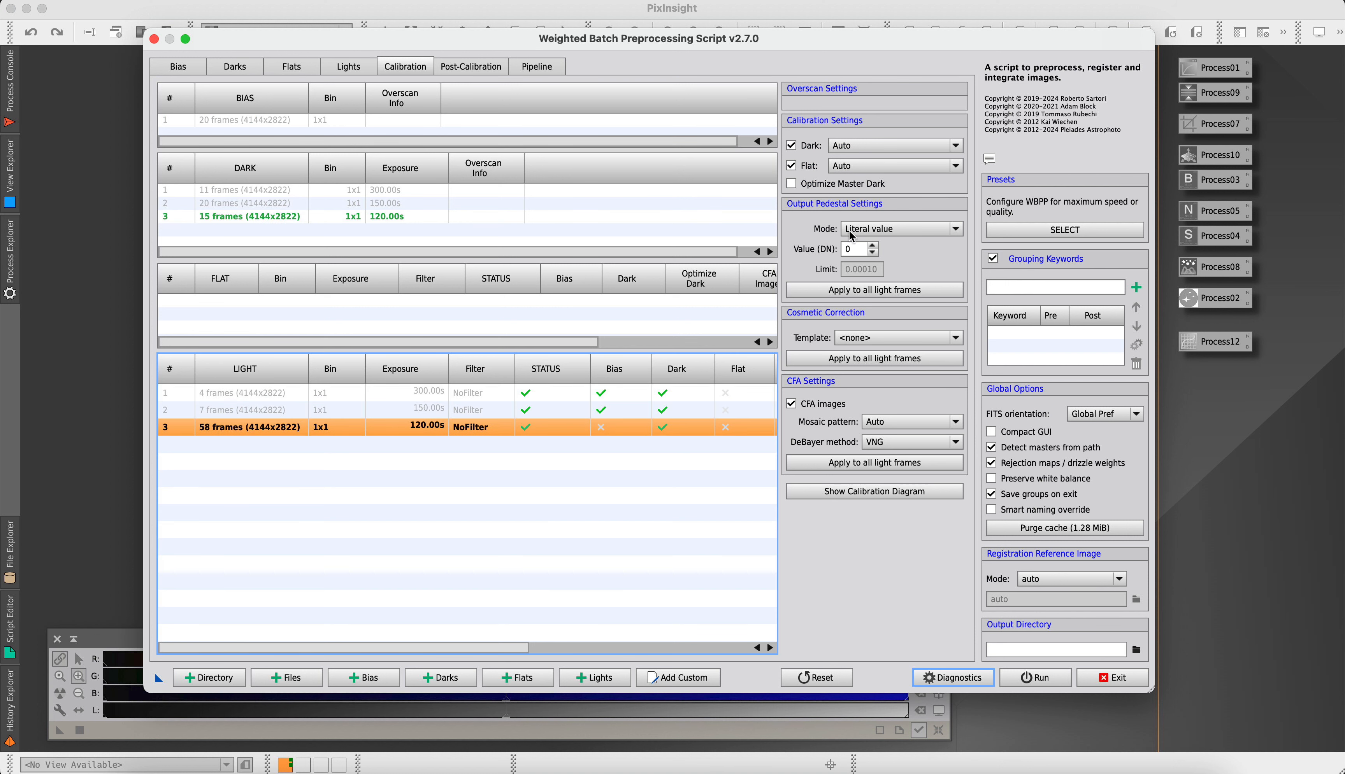
{"action": "left_click", "coordinate": [792, 184]}
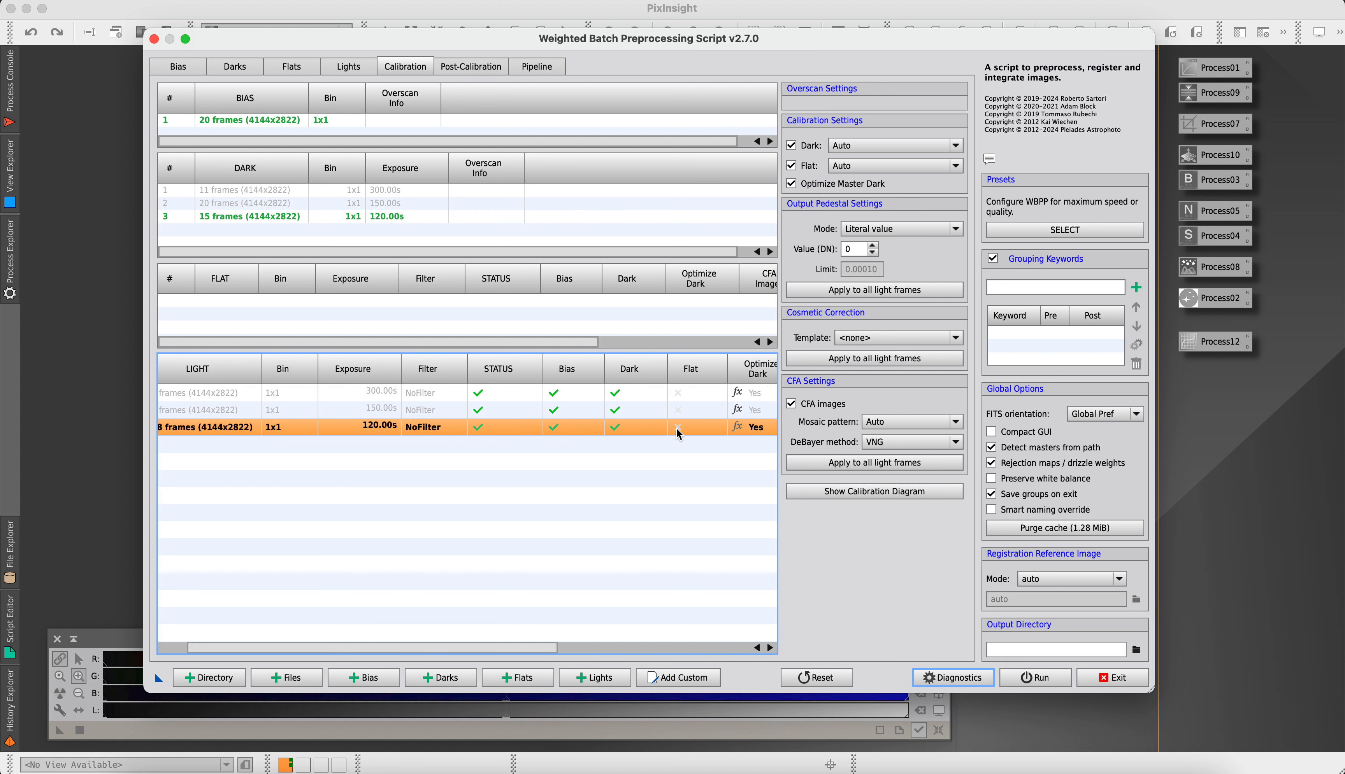
Check the light groups' calibration columns, the available cosmetic correction templates and the post-calibration settings
{"action": "scroll", "coordinate": [680, 434], "scroll_direction": "right", "scroll_amount": 10}
{"action": "scroll", "coordinate": [454, 431], "scroll_direction": "left", "scroll_amount": 3}
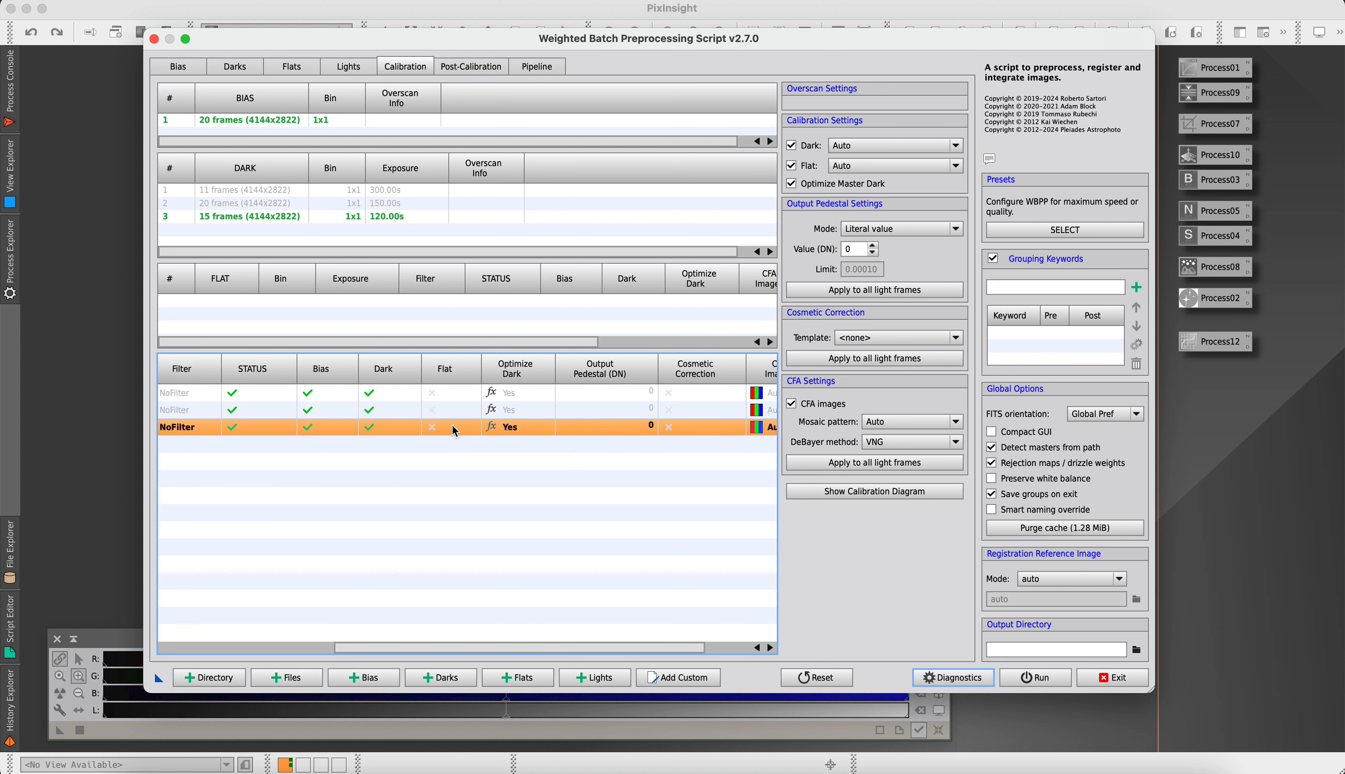
{"action": "scroll", "coordinate": [455, 431], "scroll_direction": "left", "scroll_amount": 10}
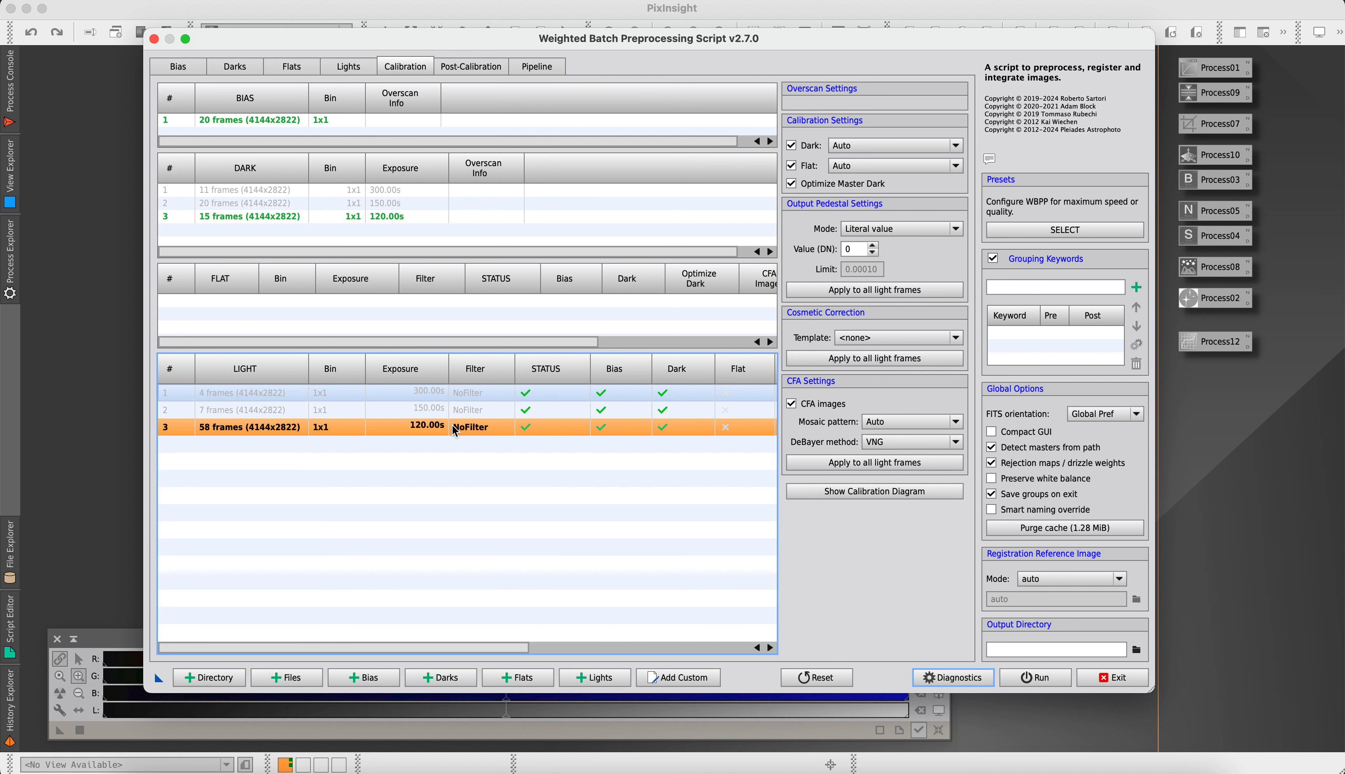
{"action": "left_click", "coordinate": [958, 337]}
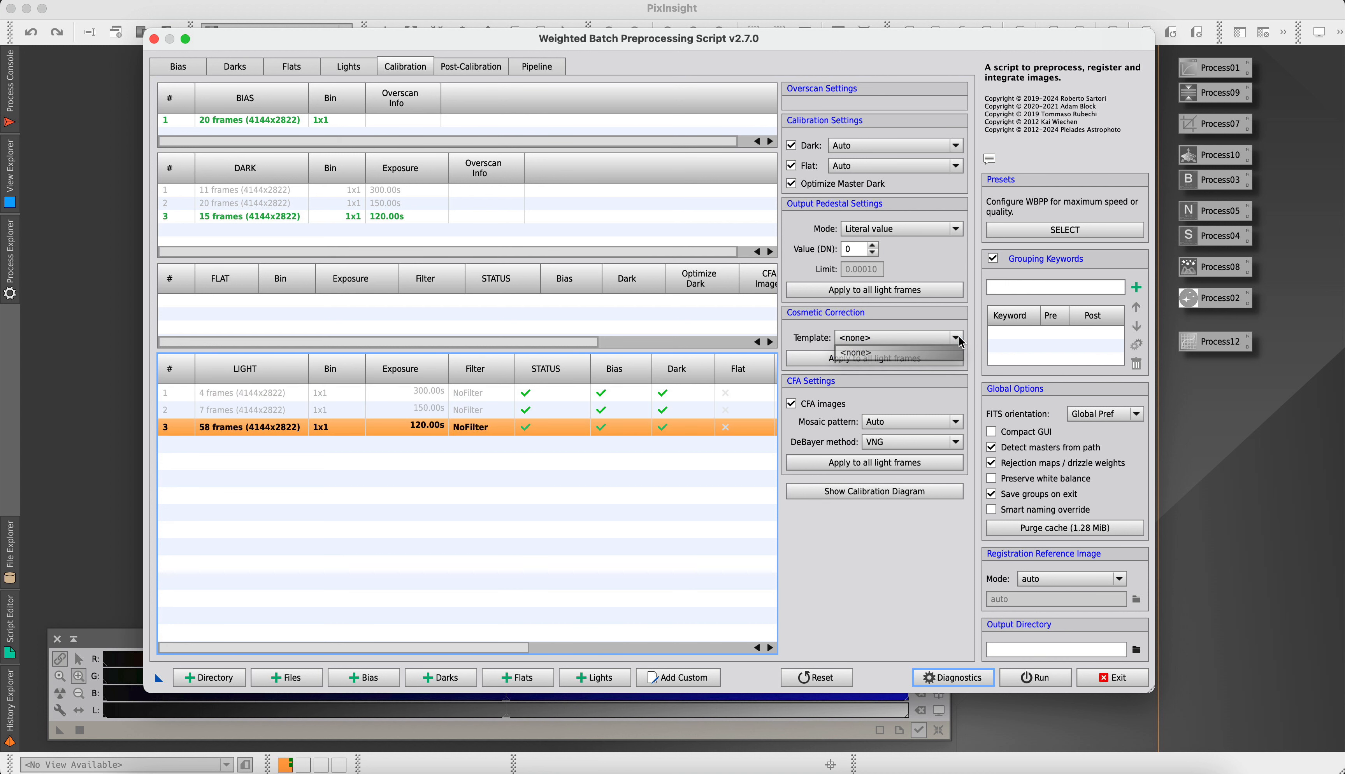
{"action": "left_click", "coordinate": [800, 330]}
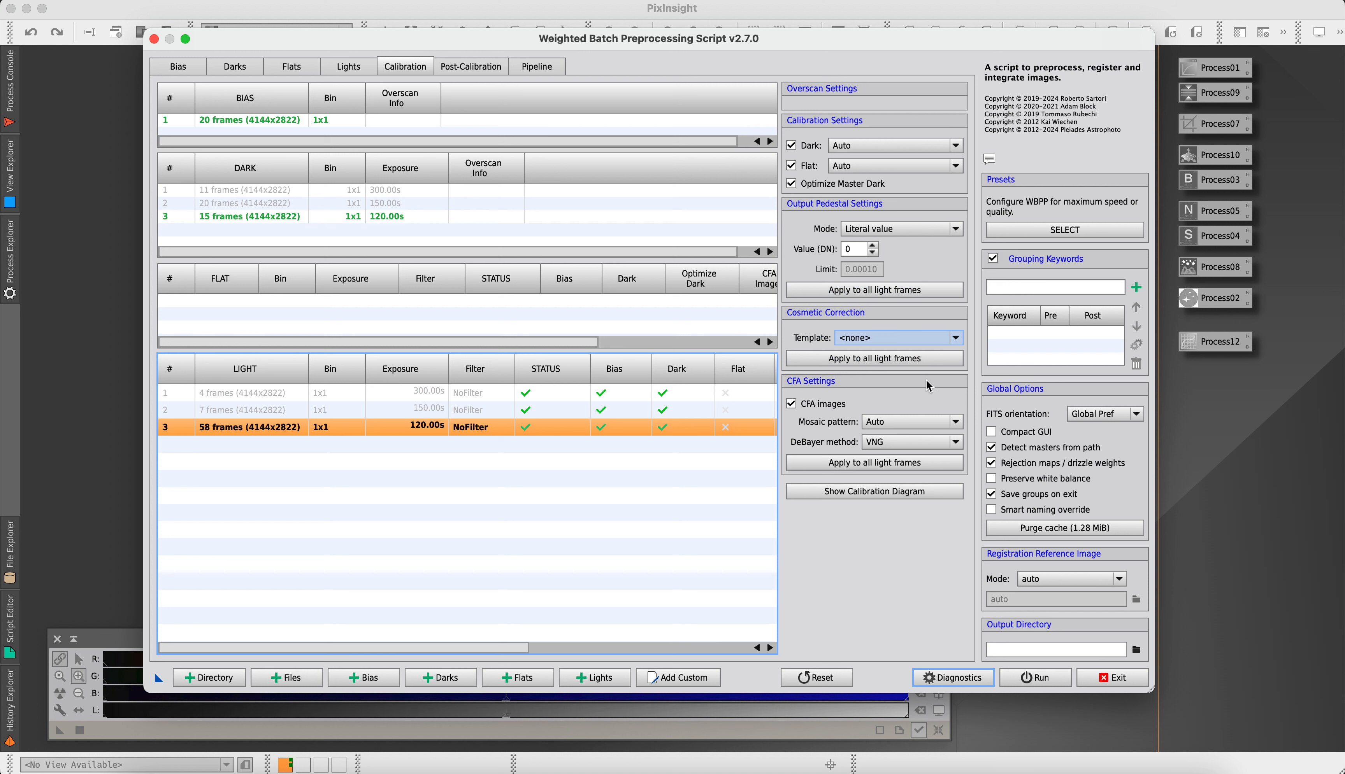
{"action": "mouse_move", "coordinate": [832, 229]}
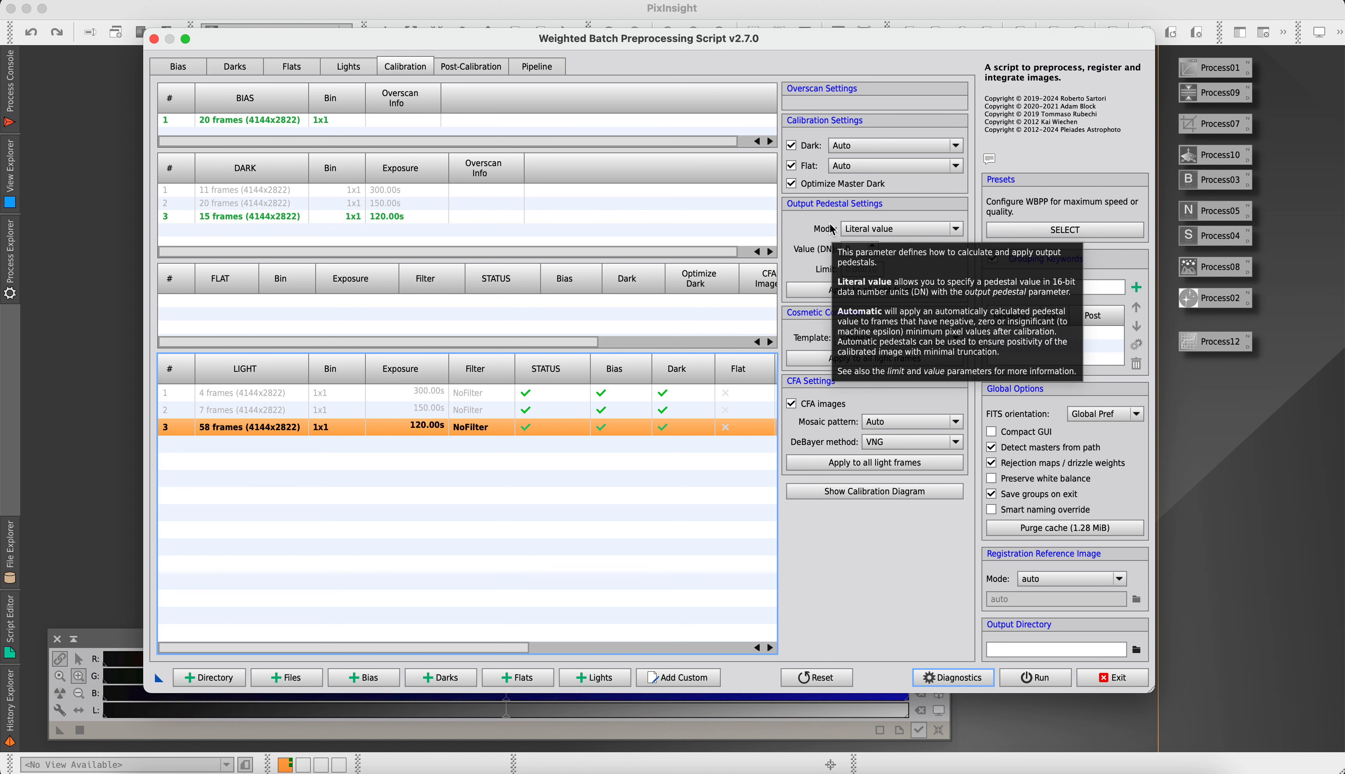
{"action": "left_click", "coordinate": [480, 71]}
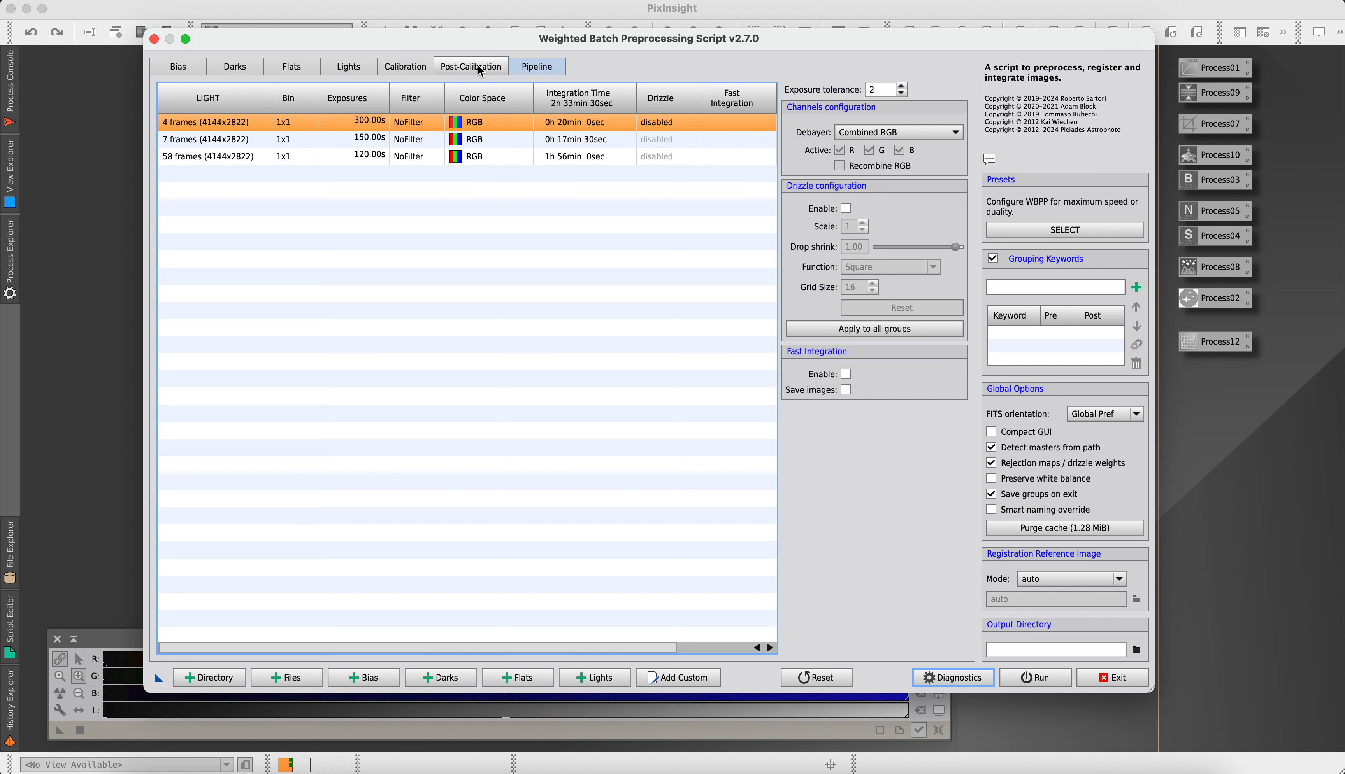
Enable Linear Defects Correction in the pipeline's active steps and apply the Maximum quality preset
{"action": "left_click", "coordinate": [534, 69]}
{"action": "left_click", "coordinate": [791, 111]}
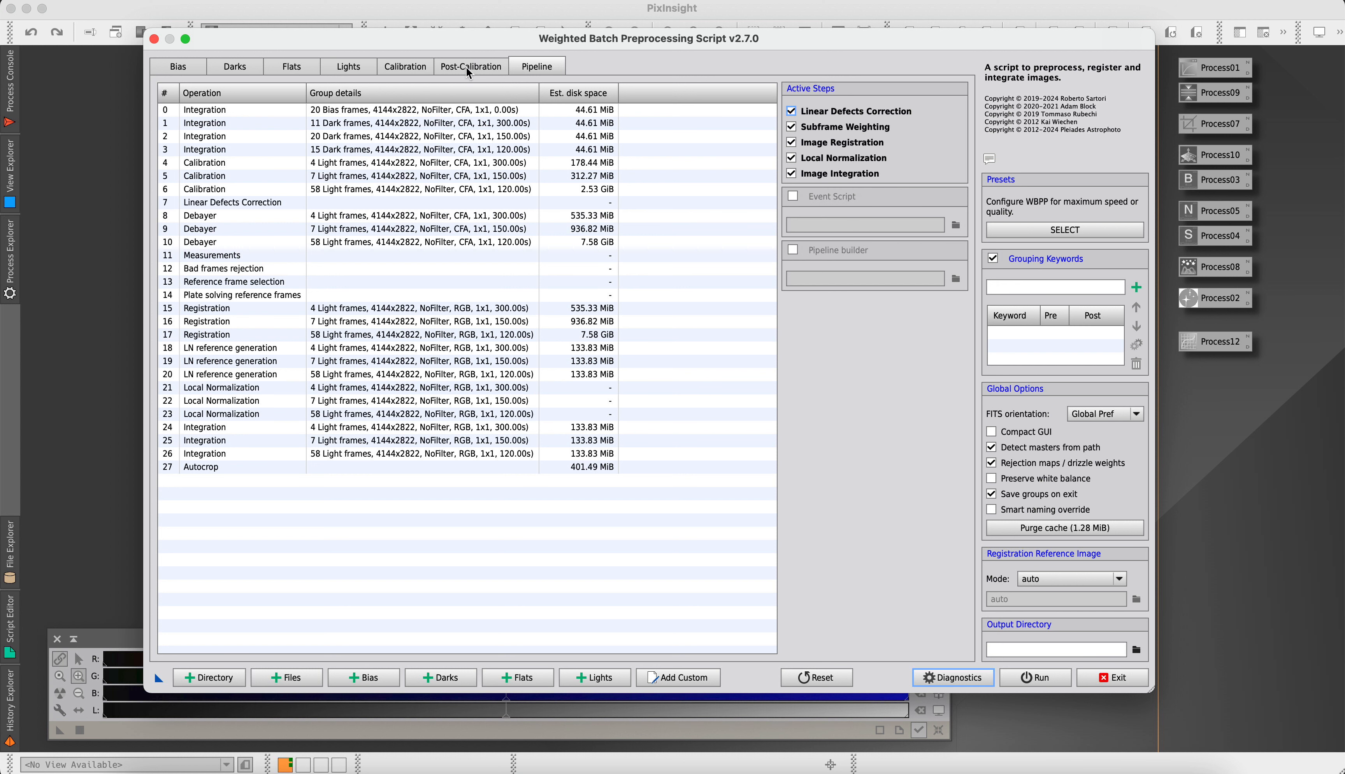
{"action": "left_click", "coordinate": [1040, 229]}
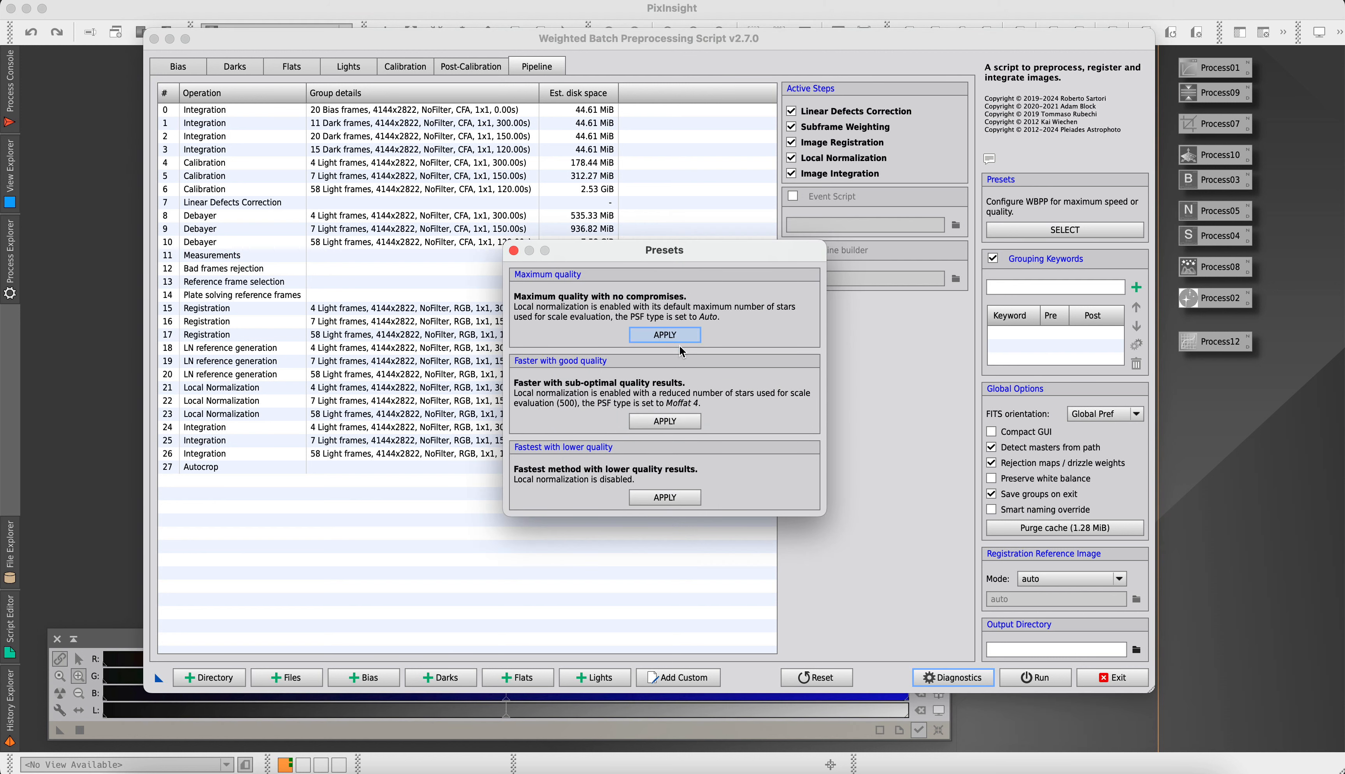
{"action": "left_click", "coordinate": [675, 339]}
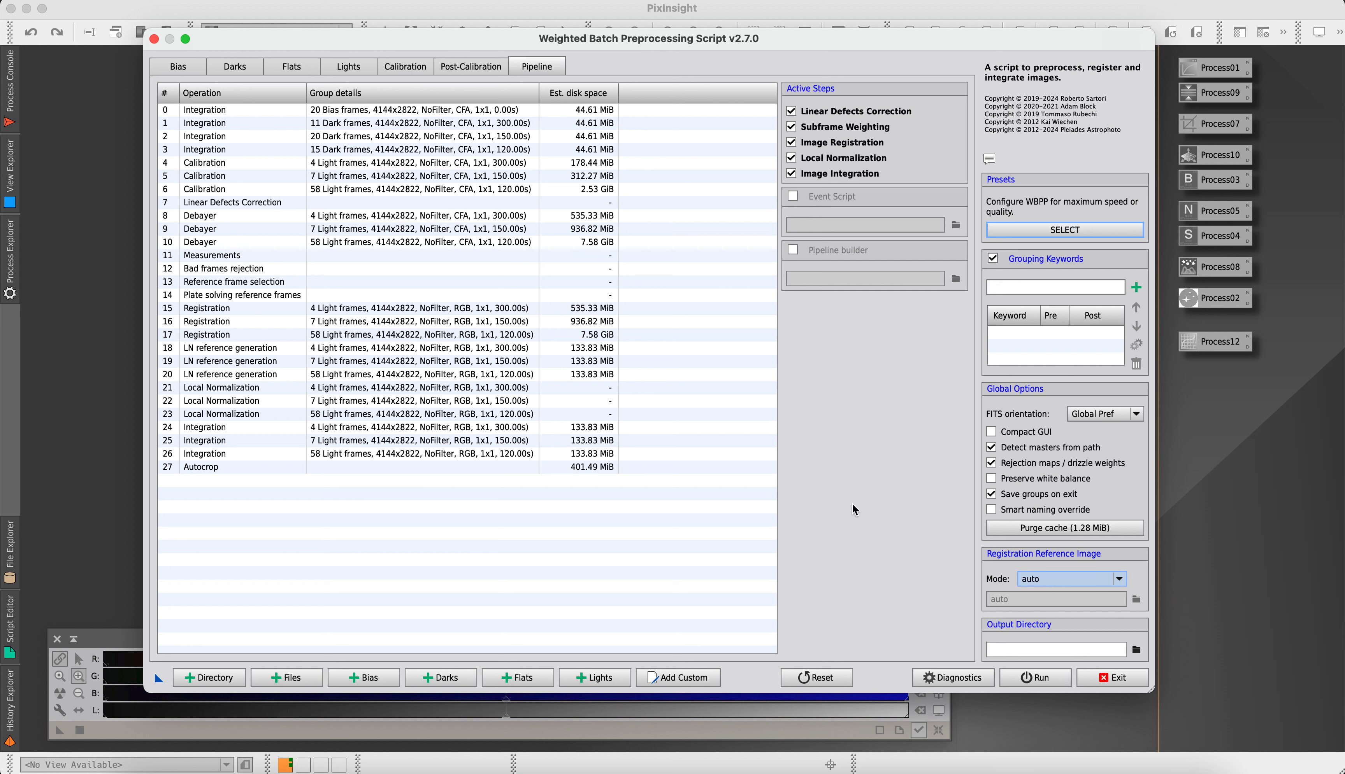
Set a new folder named Pixinsight 3 inside Rosette Nebula as the output directory and purge the cache
{"action": "left_click", "coordinate": [1137, 650]}
{"action": "left_click", "coordinate": [512, 104]}
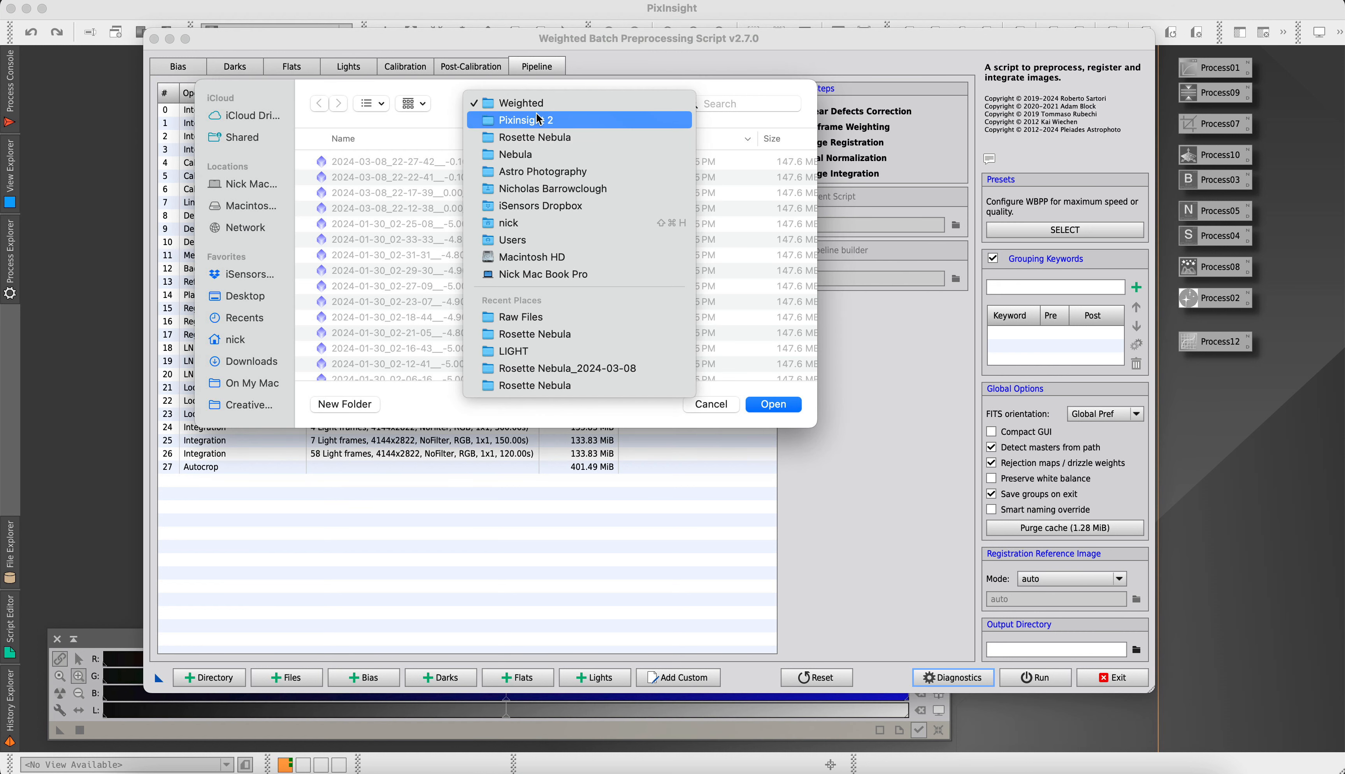
{"action": "left_click", "coordinate": [531, 162]}
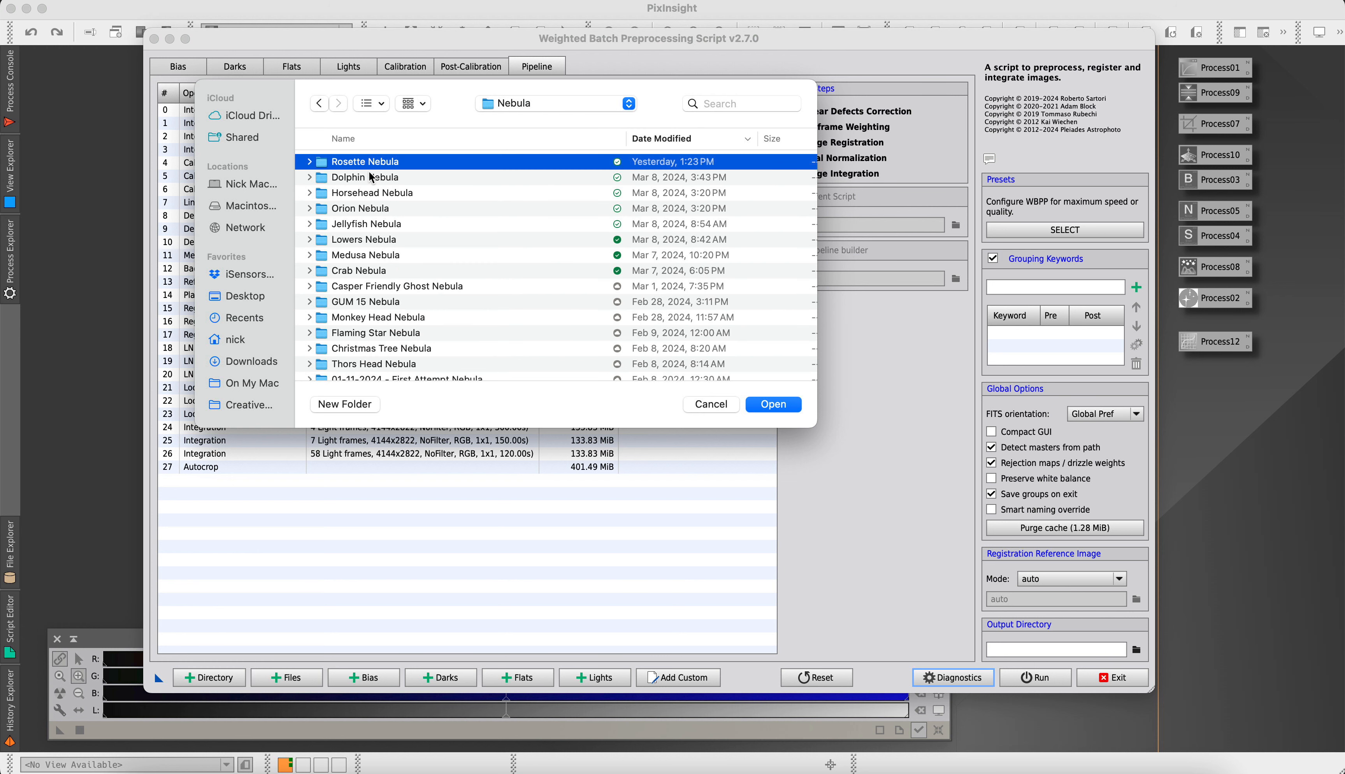
{"action": "double_click", "coordinate": [366, 163]}
{"action": "left_click", "coordinate": [343, 406]}
{"action": "type", "text": "Pixinsi"}
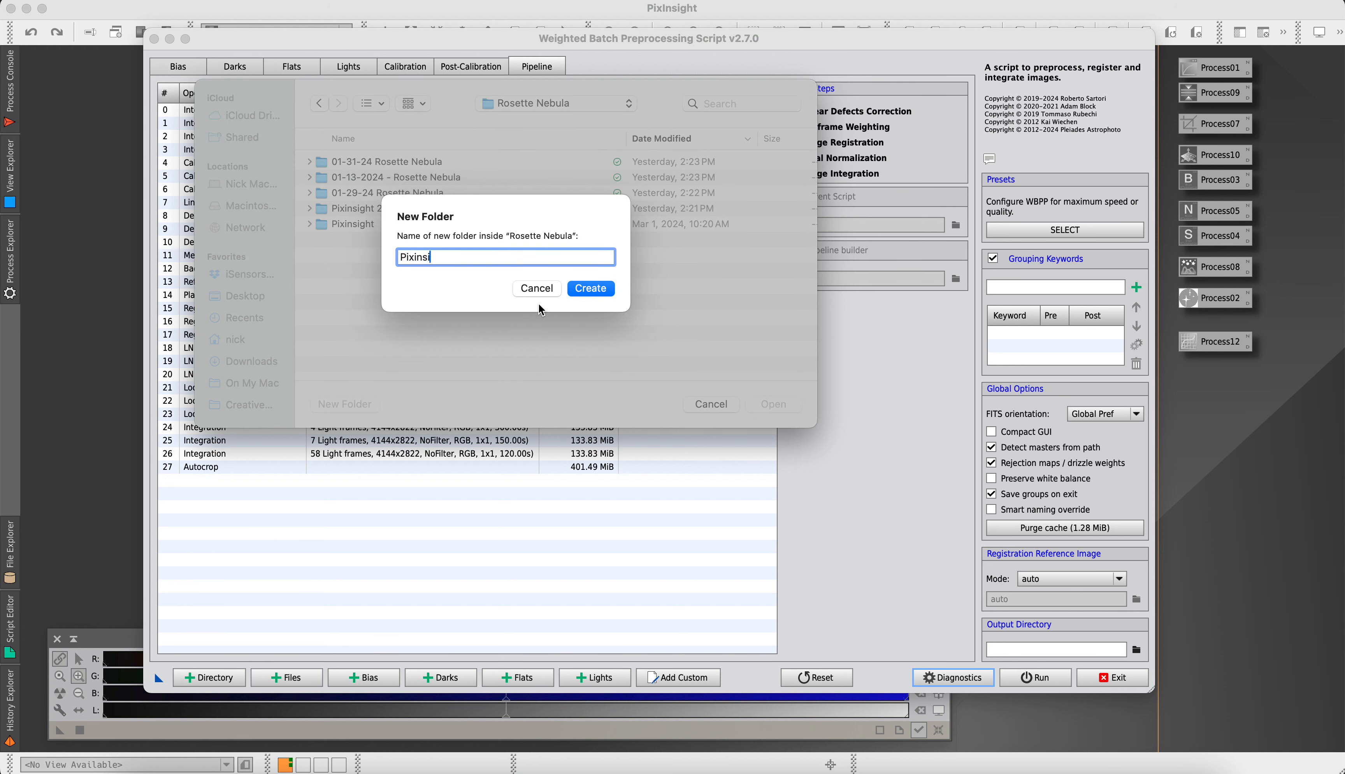
{"action": "type", "text": "ght 3"}
{"action": "key", "text": "Return"}
{"action": "left_click", "coordinate": [771, 404]}
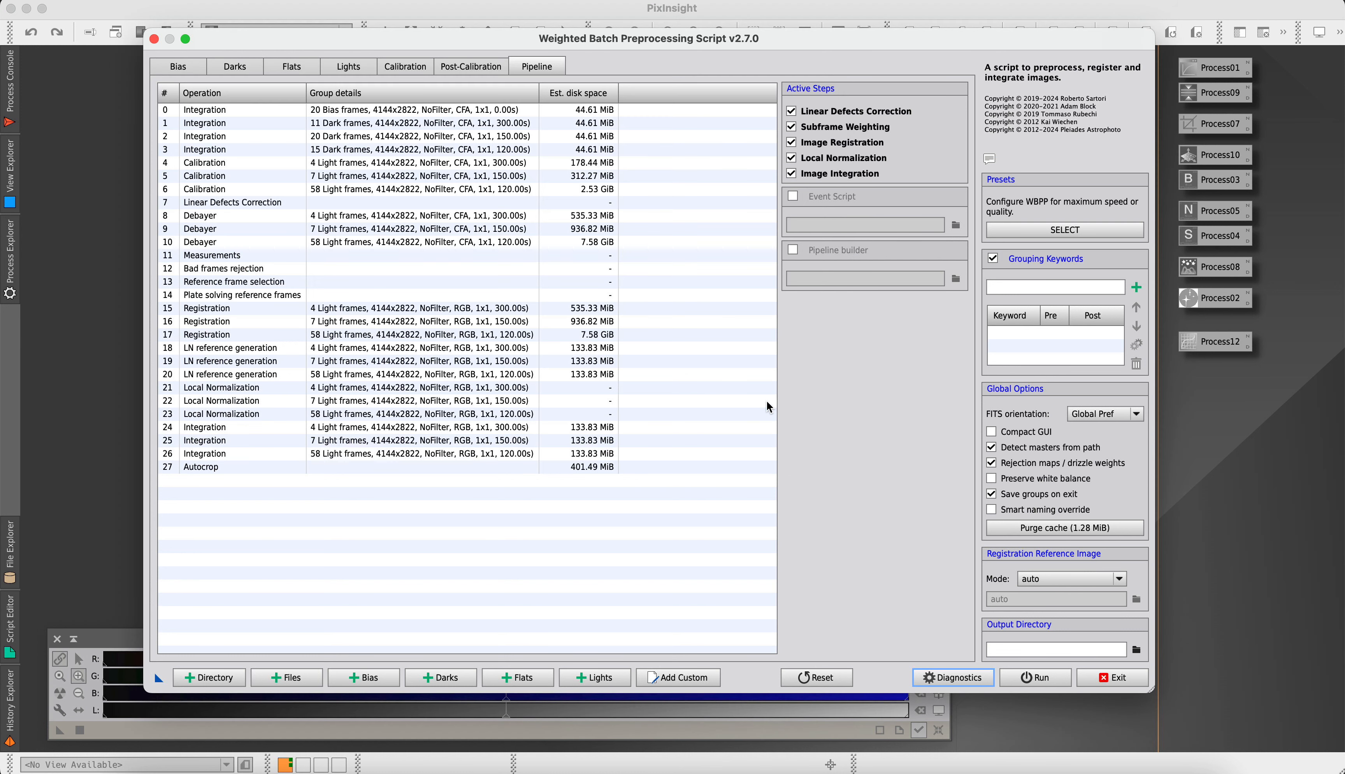
{"action": "left_click", "coordinate": [1030, 530]}
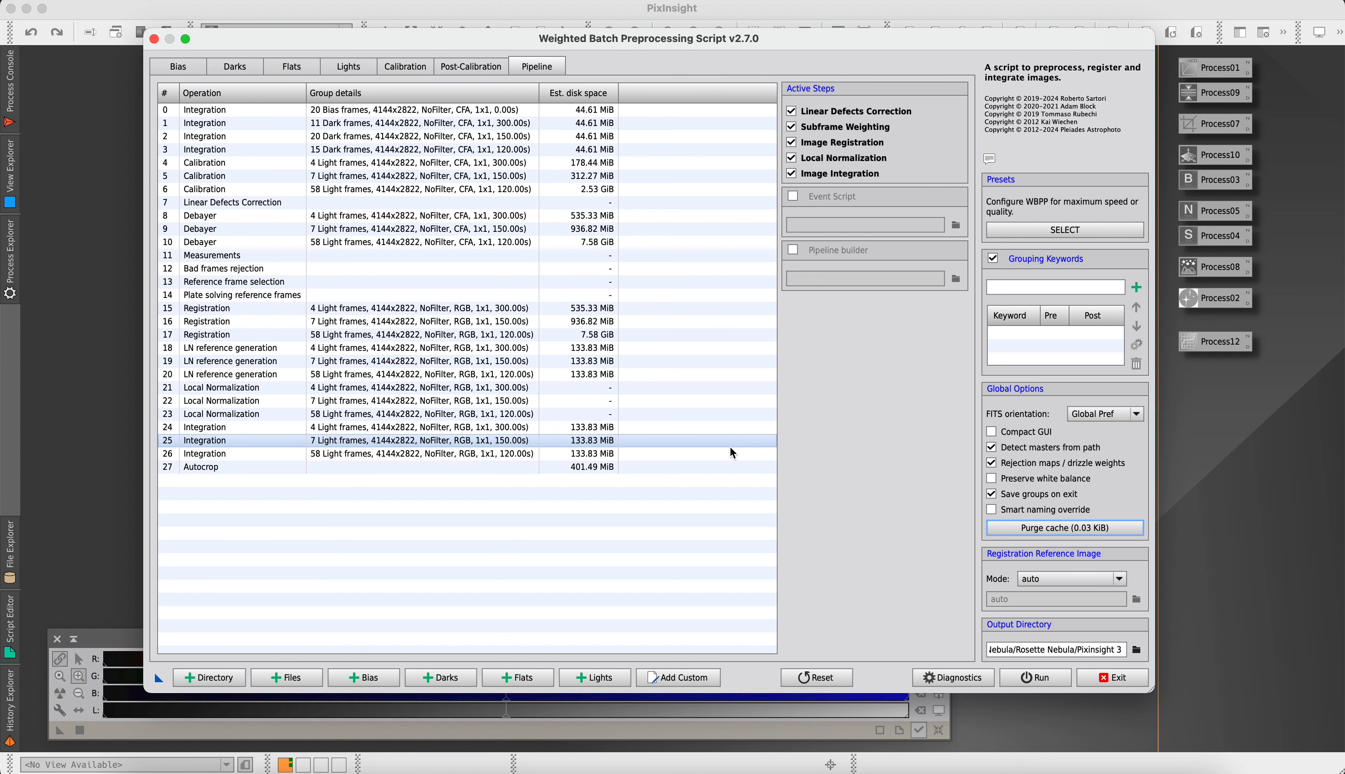
Review the loaded bias, dark, flat and light frames before processing
{"action": "left_click", "coordinate": [175, 69]}
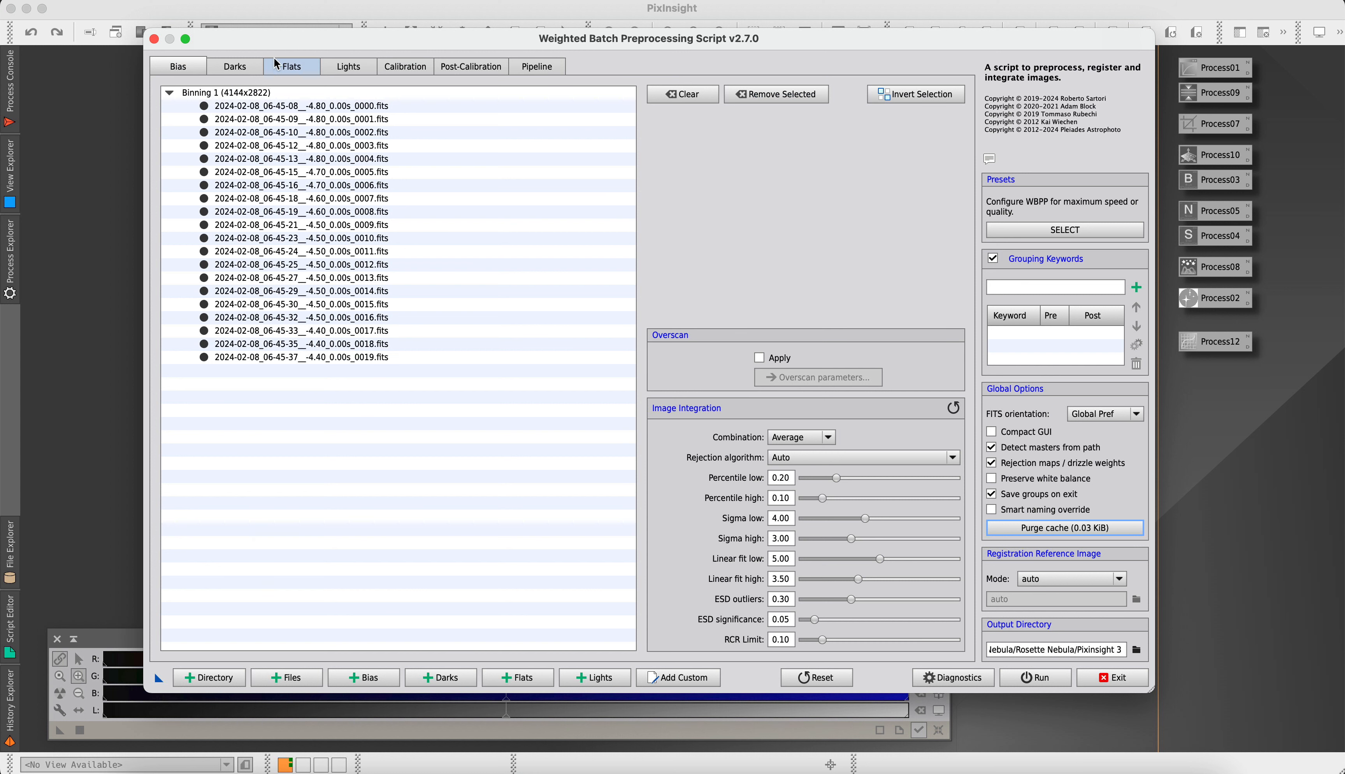
{"action": "left_click", "coordinate": [234, 66]}
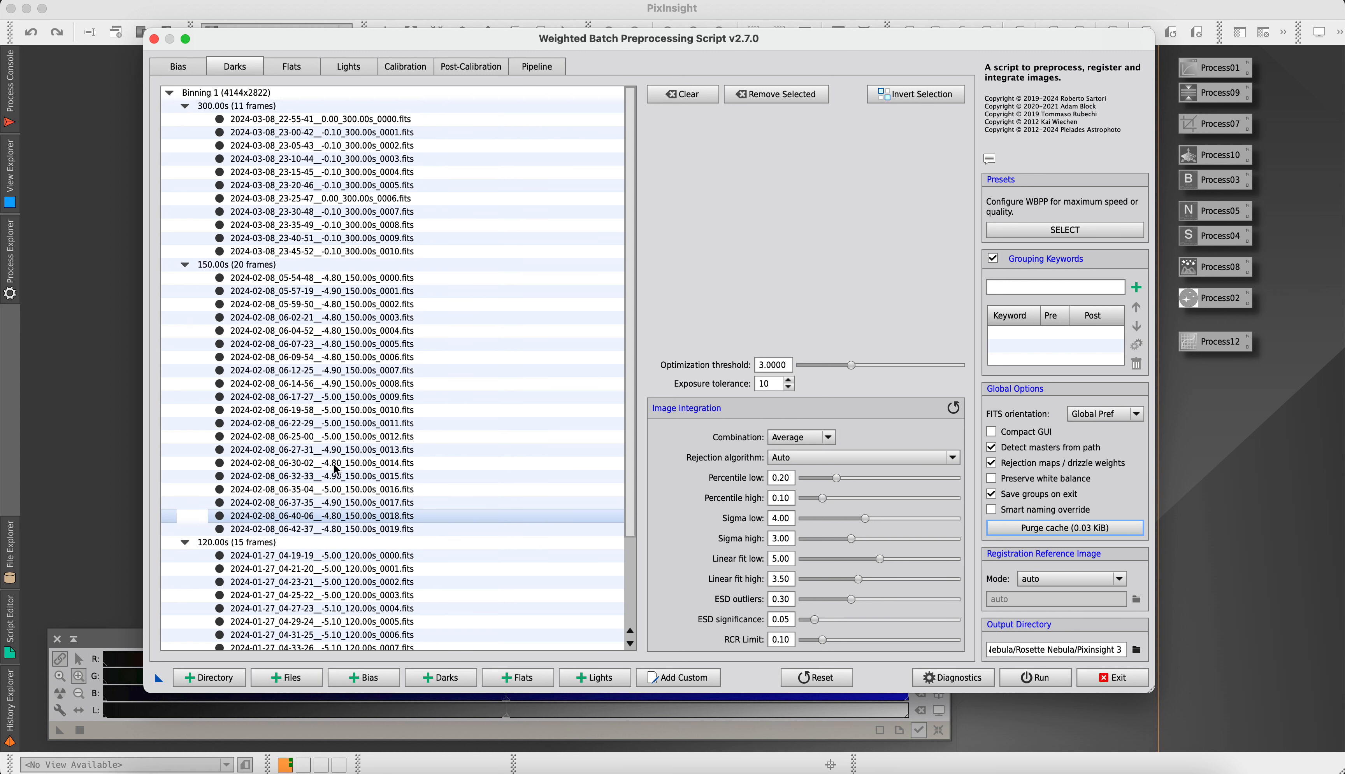
{"action": "scroll", "coordinate": [317, 325], "scroll_direction": "down", "scroll_amount": 1}
{"action": "scroll", "coordinate": [317, 325], "scroll_direction": "up", "scroll_amount": 1}
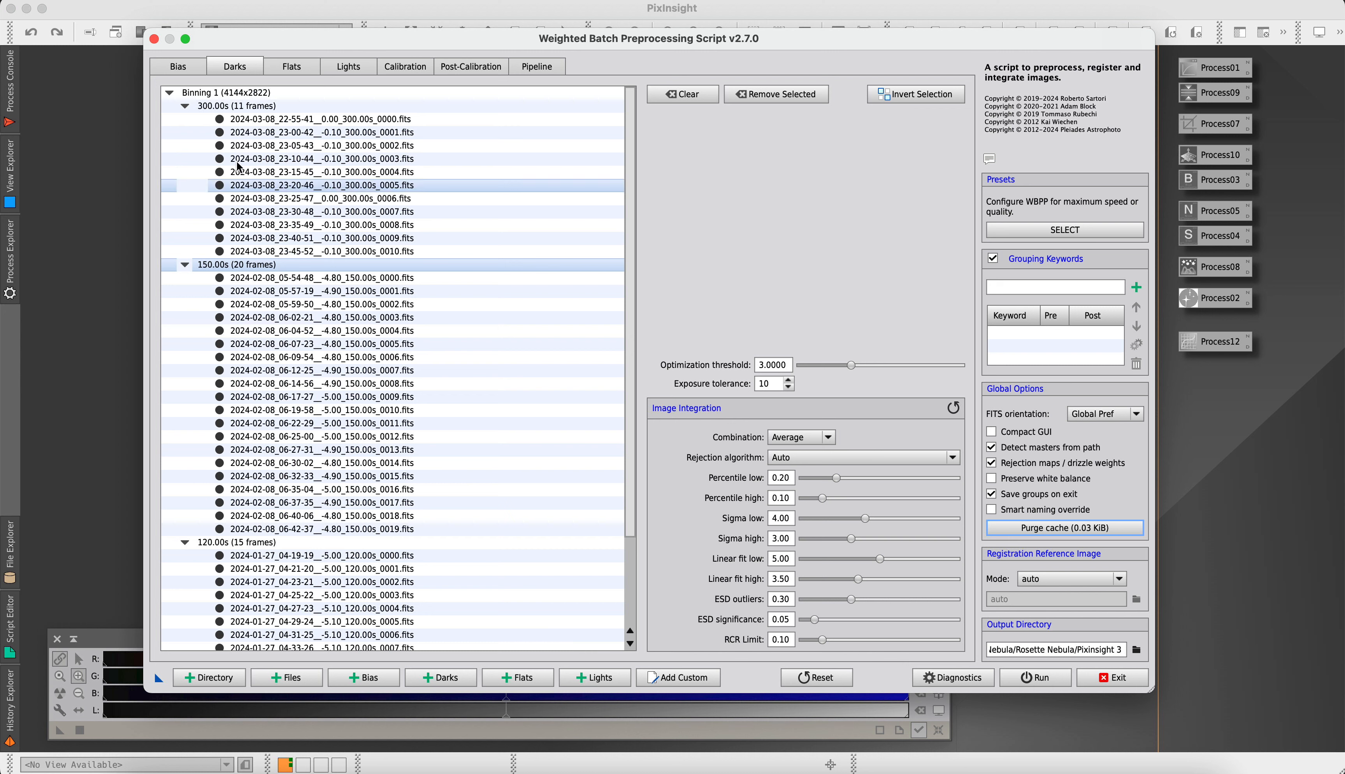
{"action": "left_click", "coordinate": [303, 67]}
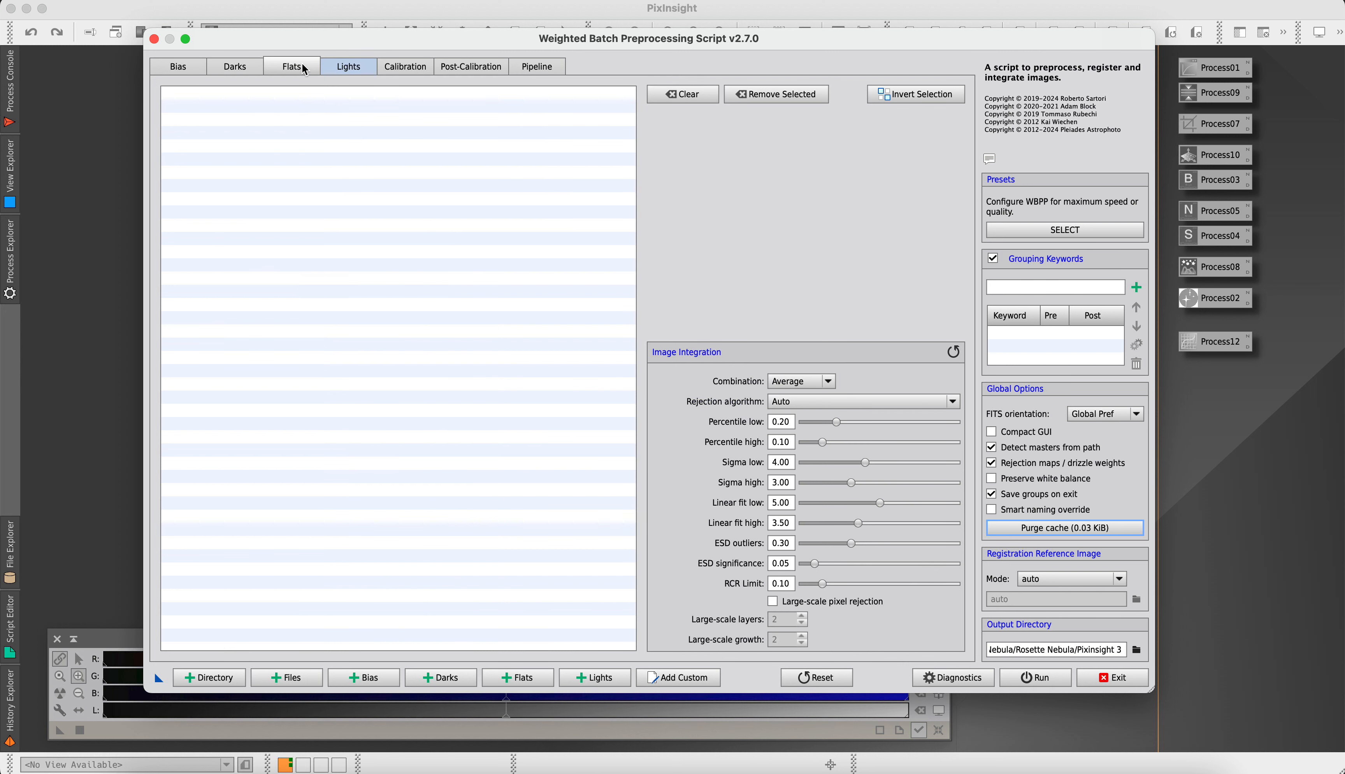
{"action": "left_click", "coordinate": [349, 67]}
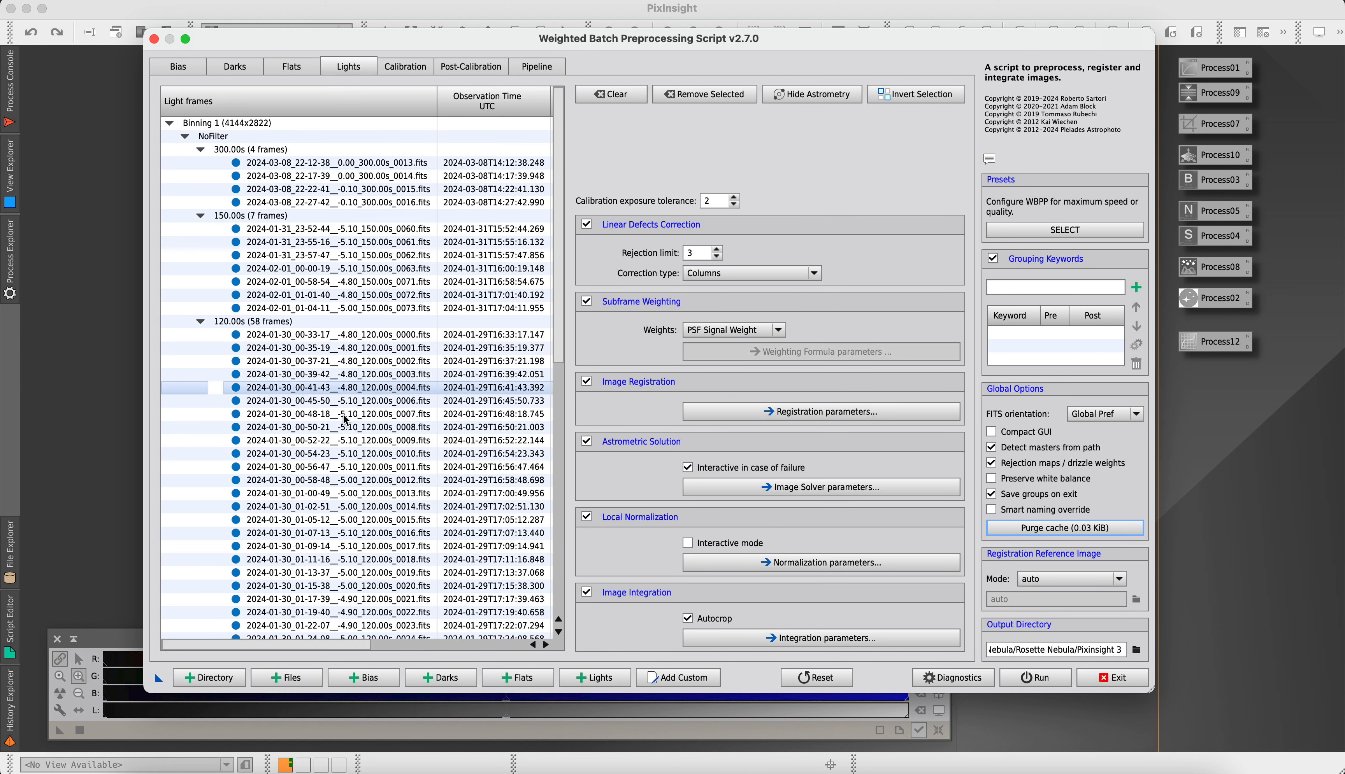
{"action": "scroll", "coordinate": [346, 416], "scroll_direction": "down", "scroll_amount": 1}
{"action": "scroll", "coordinate": [342, 320], "scroll_direction": "up", "scroll_amount": 1}
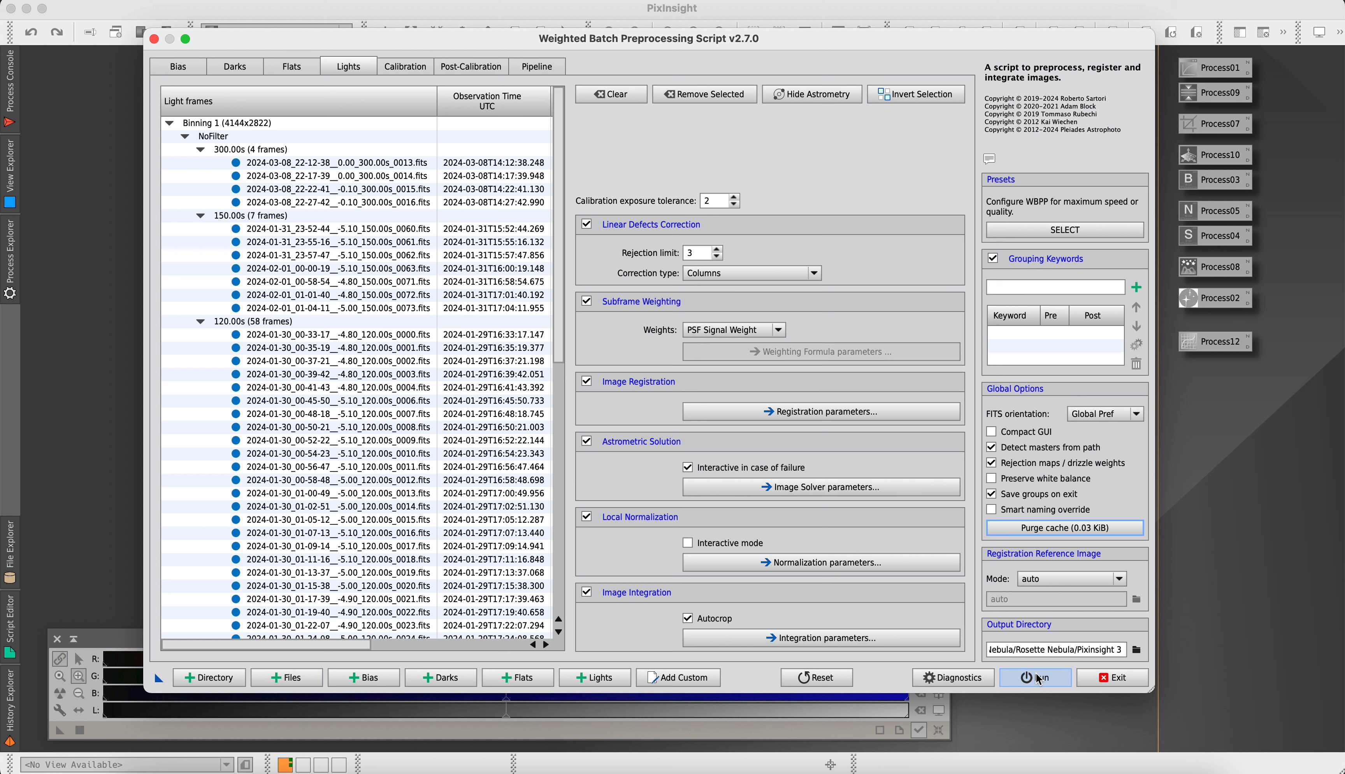
Run the batch preprocessing, continue past the diagnostic messages, and close the execution monitor once all operations are finished
{"action": "left_click", "coordinate": [1048, 683]}
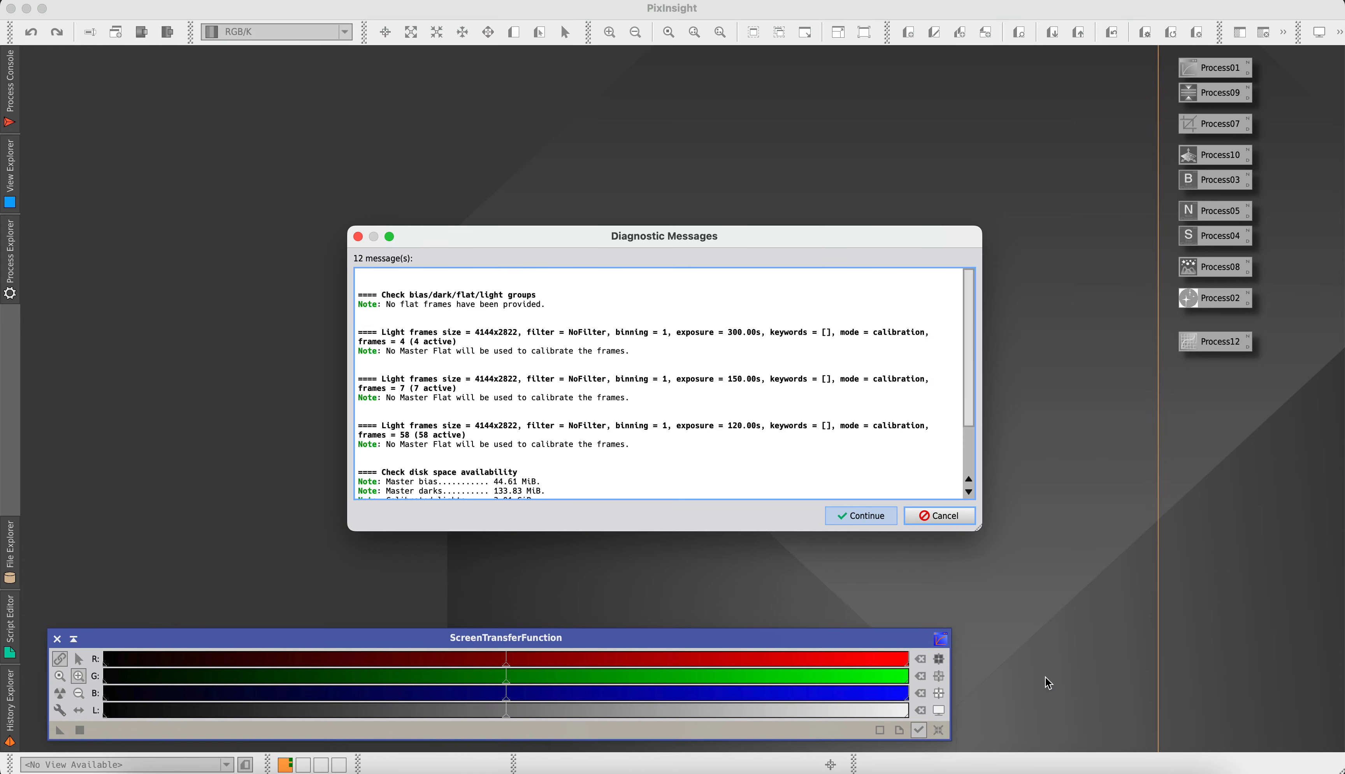
{"action": "left_click", "coordinate": [854, 516]}
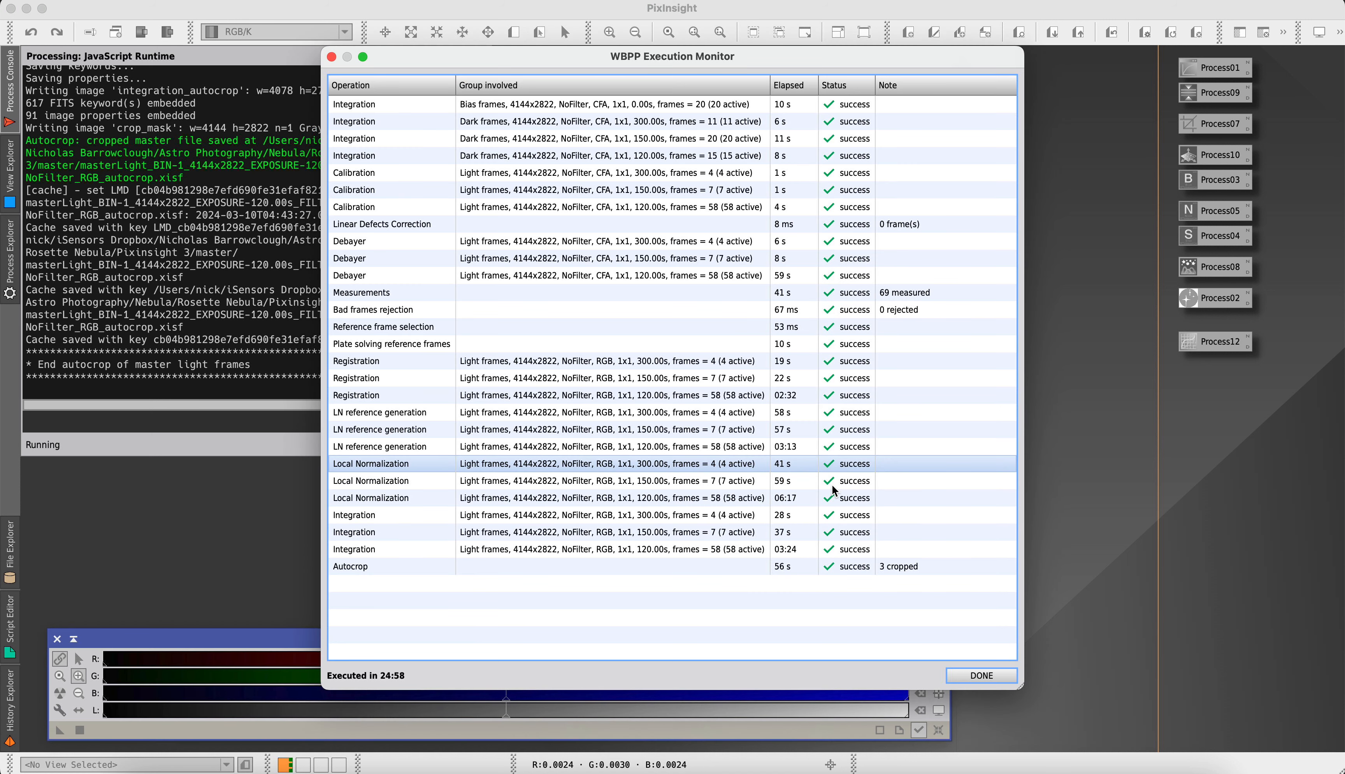
{"action": "left_click_drag", "start_coordinate": [650, 63], "coordinate": [650, 63]}
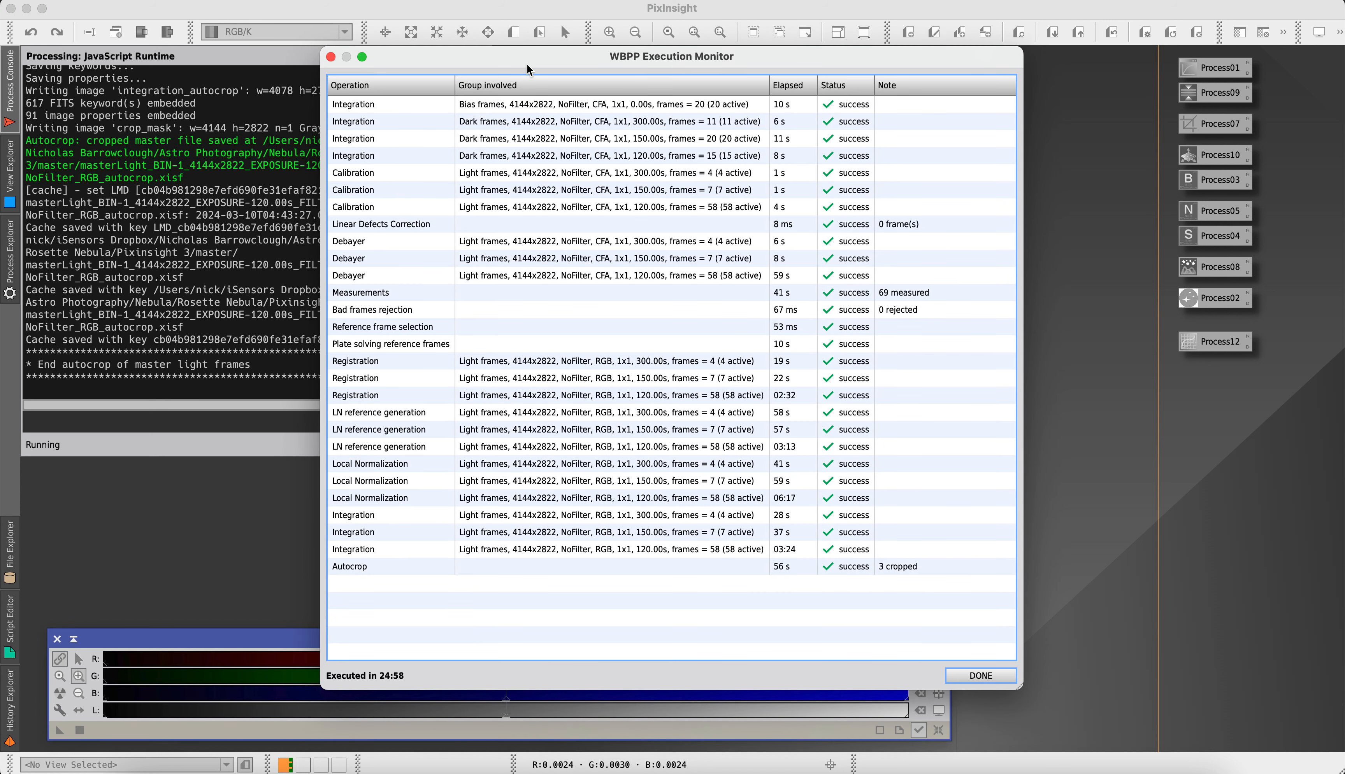
{"action": "left_click_drag", "start_coordinate": [513, 64], "coordinate": [493, 65]}
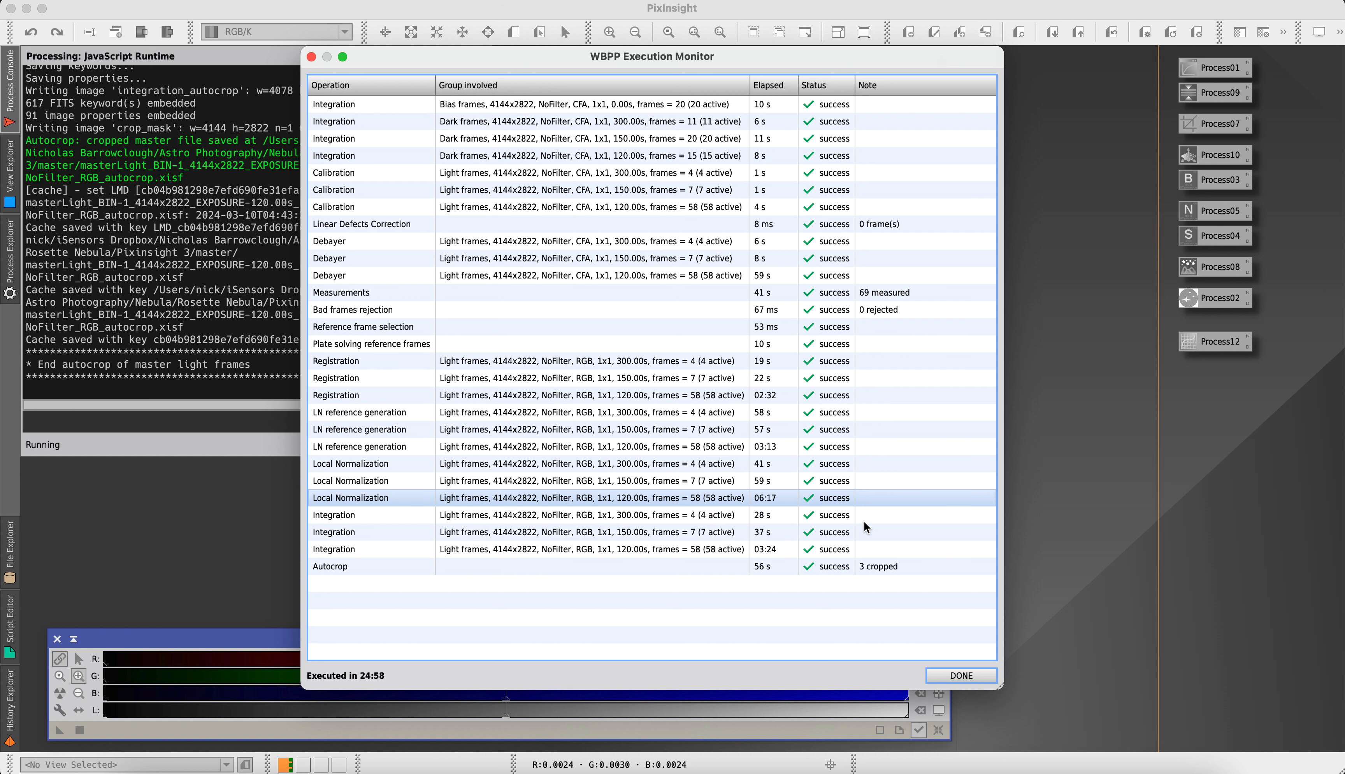
{"action": "left_click", "coordinate": [966, 682]}
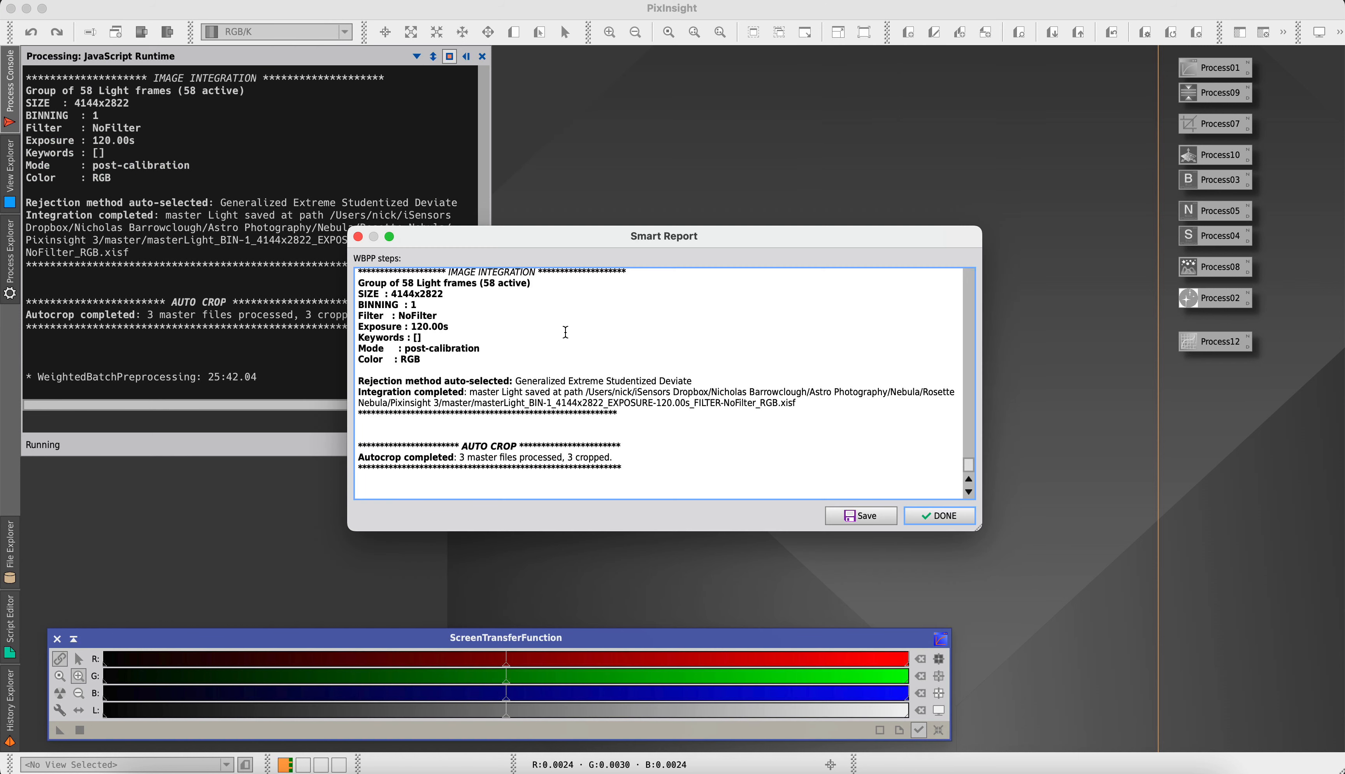
Read through the Smart Report from the master bias section to the autocrop section, close it and exit the batch preprocessing script
{"action": "scroll", "coordinate": [749, 450], "scroll_direction": "up", "scroll_amount": 1}
{"action": "scroll", "coordinate": [749, 451], "scroll_direction": "up", "scroll_amount": 20}
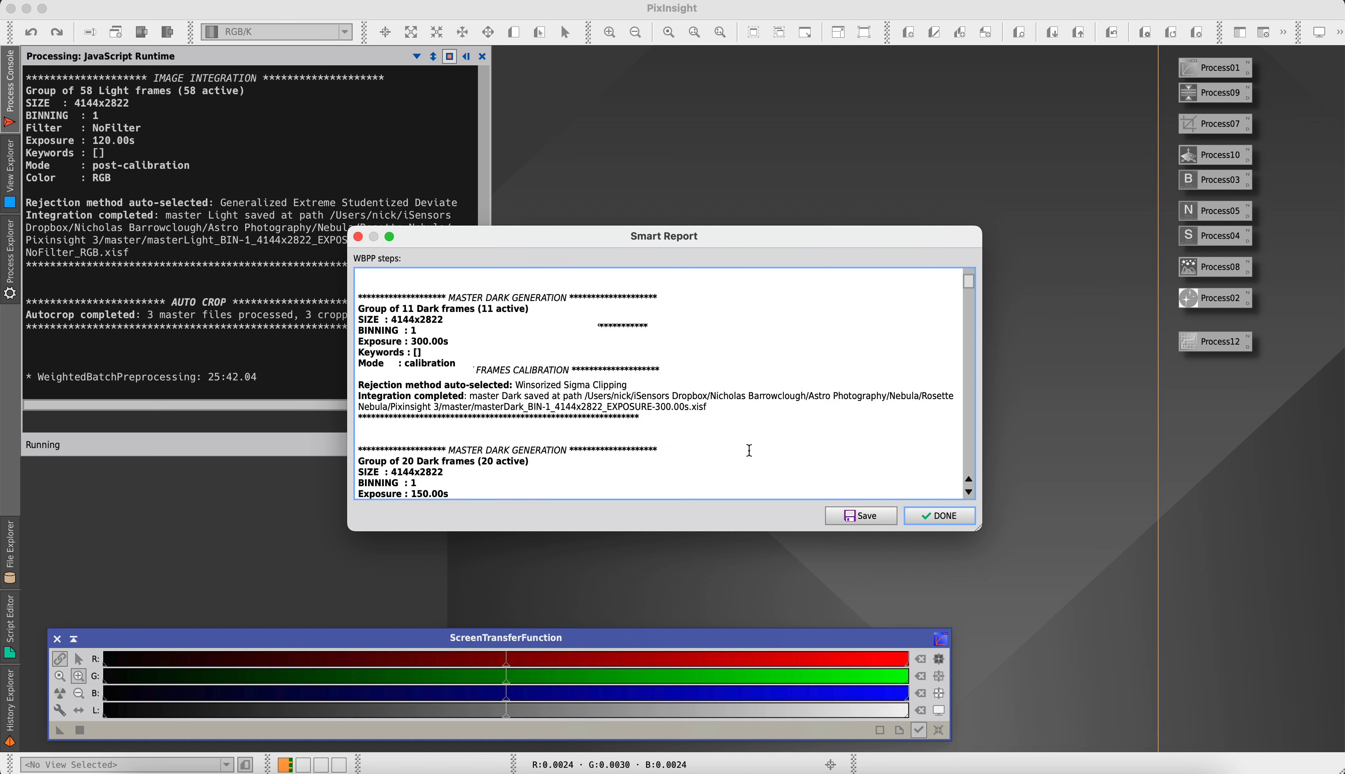
{"action": "scroll", "coordinate": [749, 451], "scroll_direction": "up", "scroll_amount": 4}
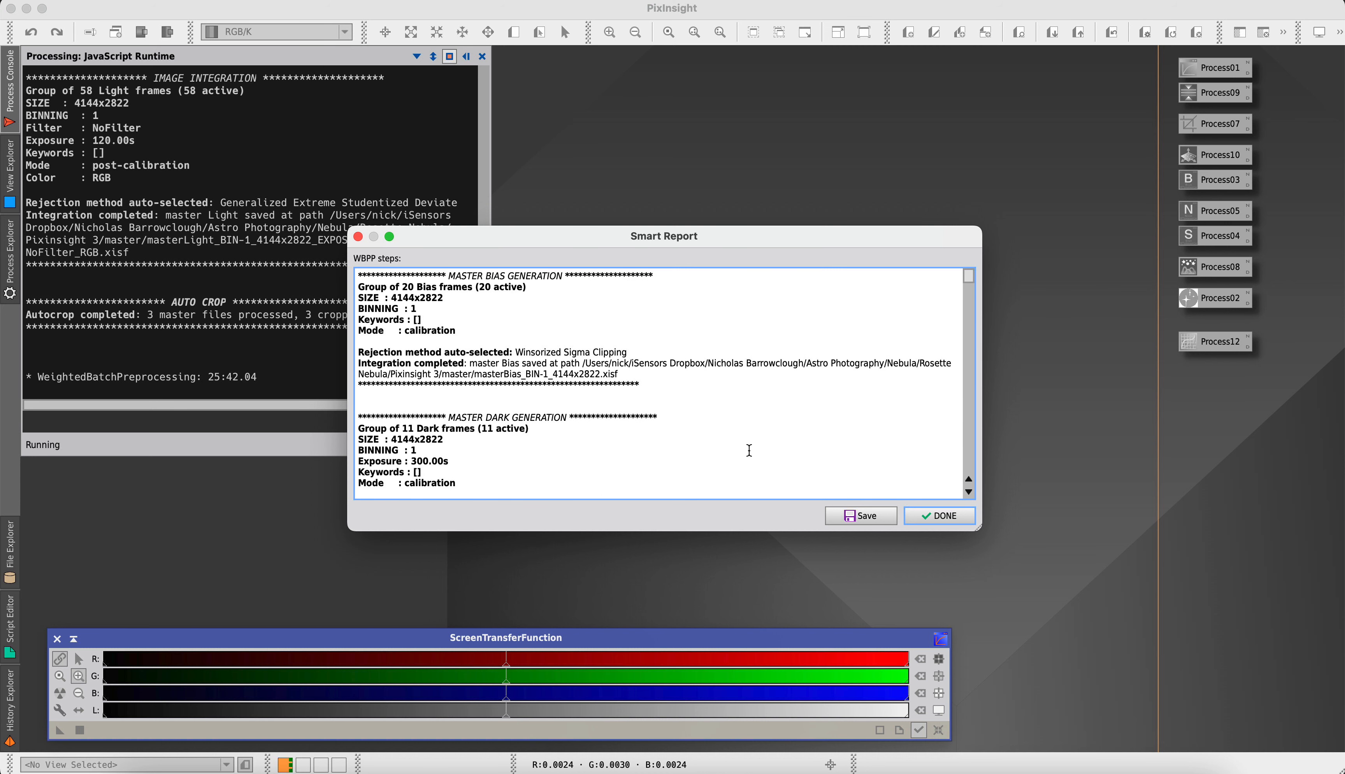
{"action": "scroll", "coordinate": [749, 450], "scroll_direction": "down", "scroll_amount": 10}
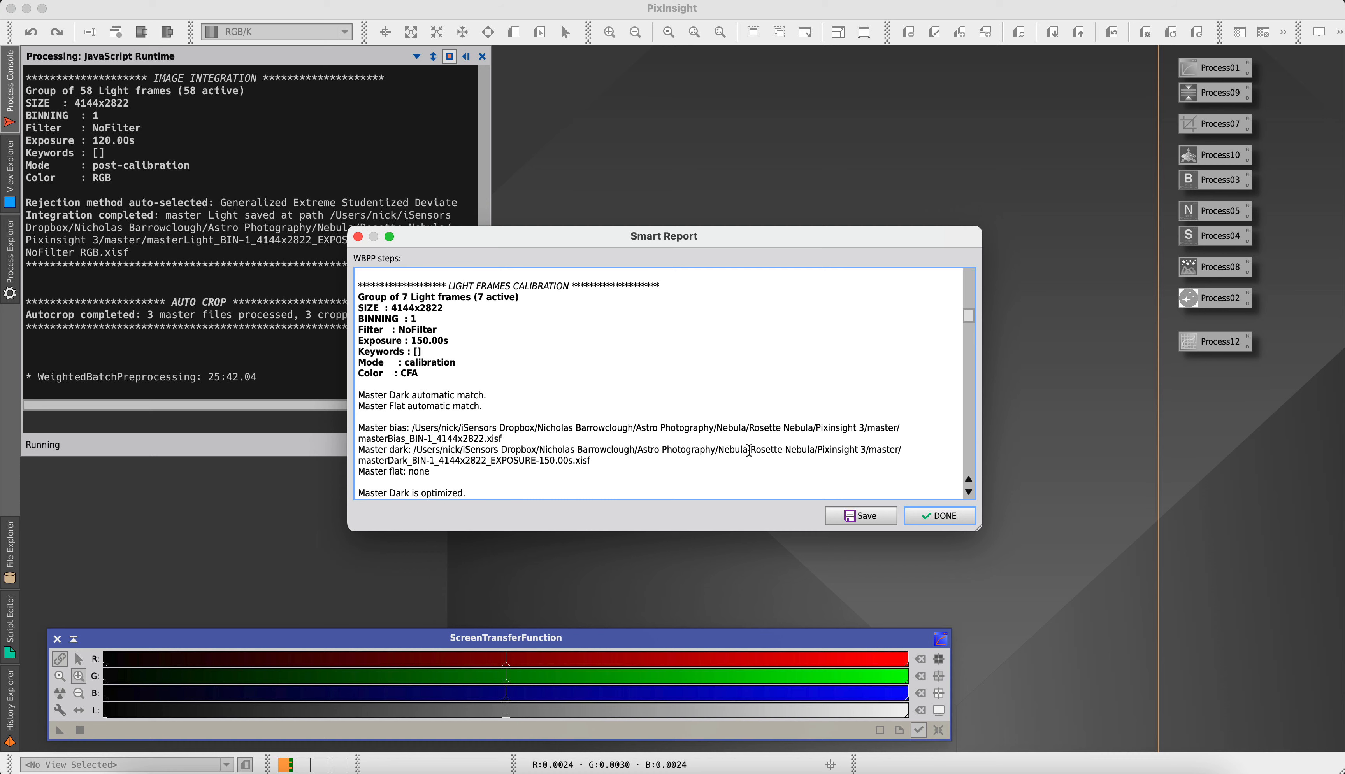
{"action": "scroll", "coordinate": [749, 451], "scroll_direction": "down", "scroll_amount": 15}
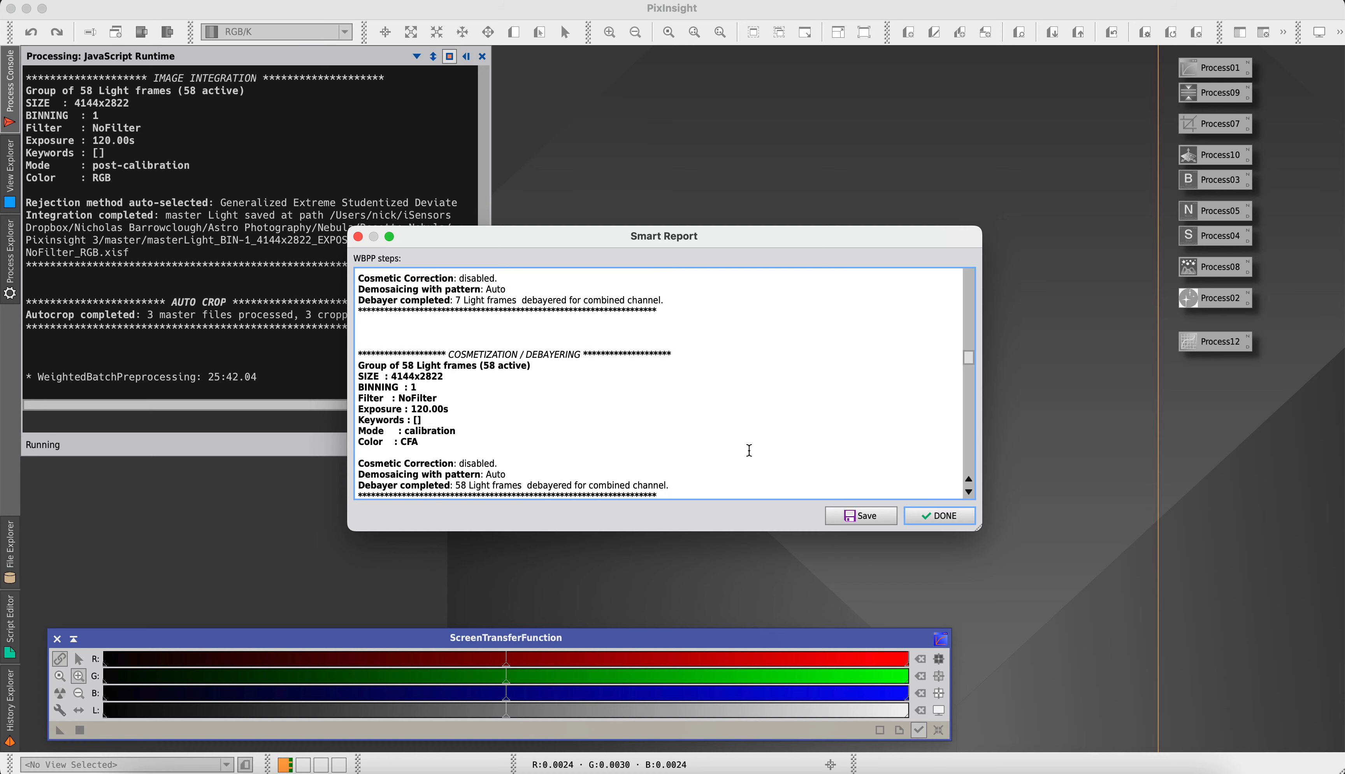
{"action": "left_click", "coordinate": [928, 516]}
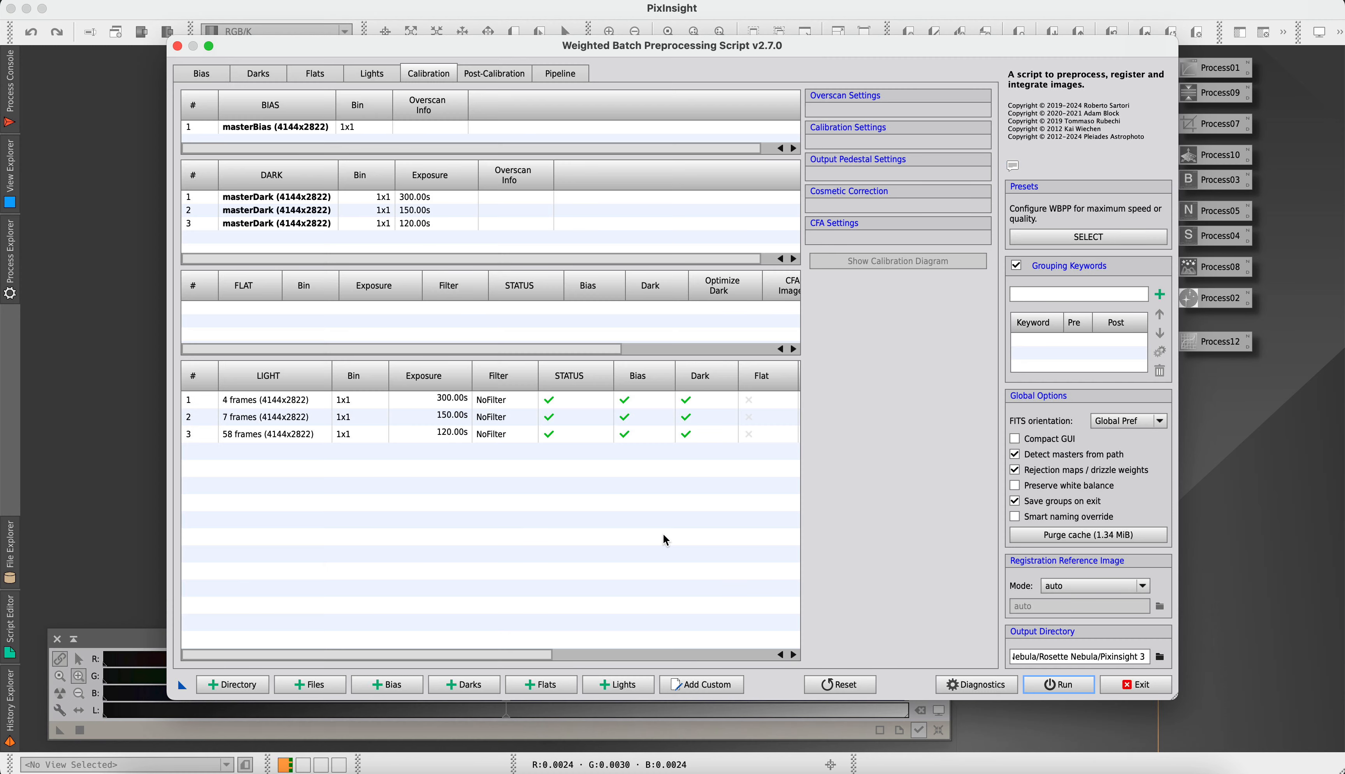
{"action": "left_click", "coordinate": [1157, 688]}
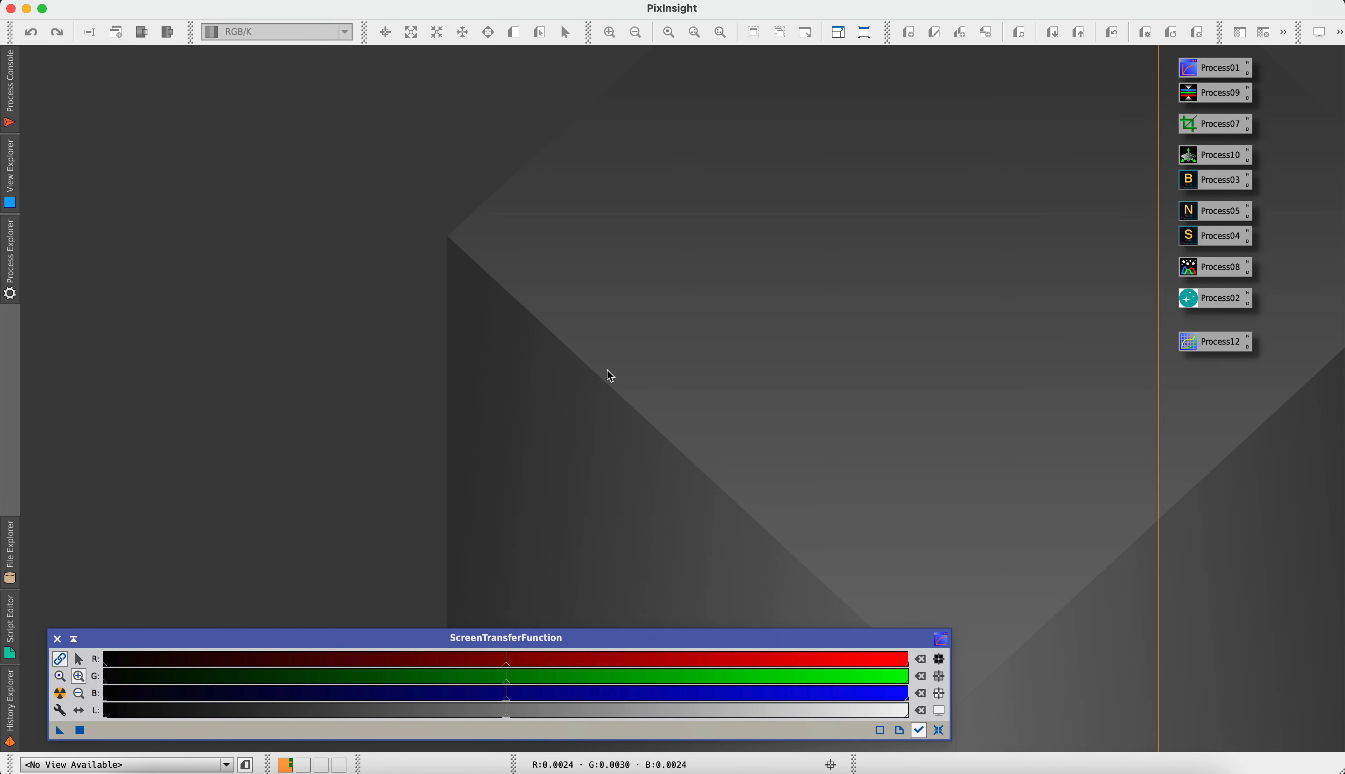
Open the SubframeSelector process and remove all old entries from its measurements table
{"action": "left_click", "coordinate": [347, 3]}
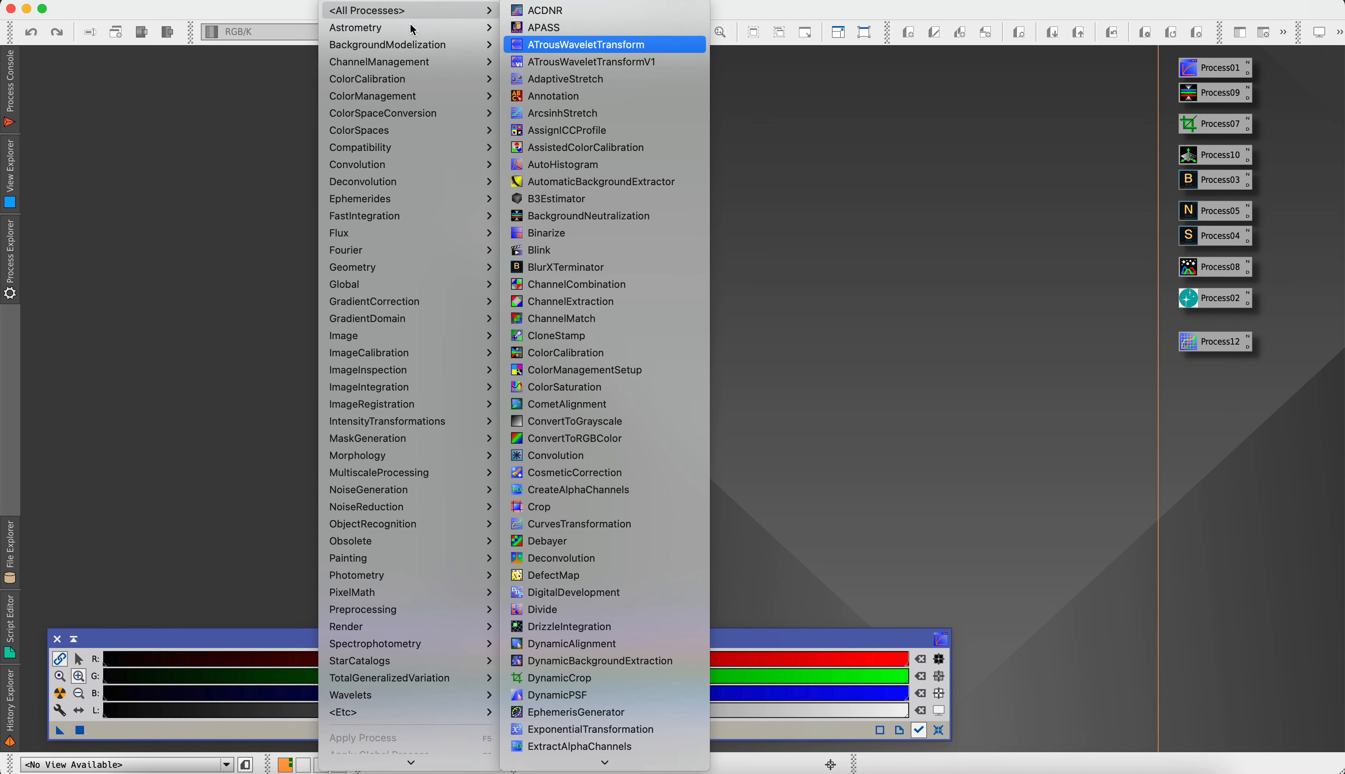
{"action": "scroll", "coordinate": [620, 292], "scroll_direction": "down", "scroll_amount": 10}
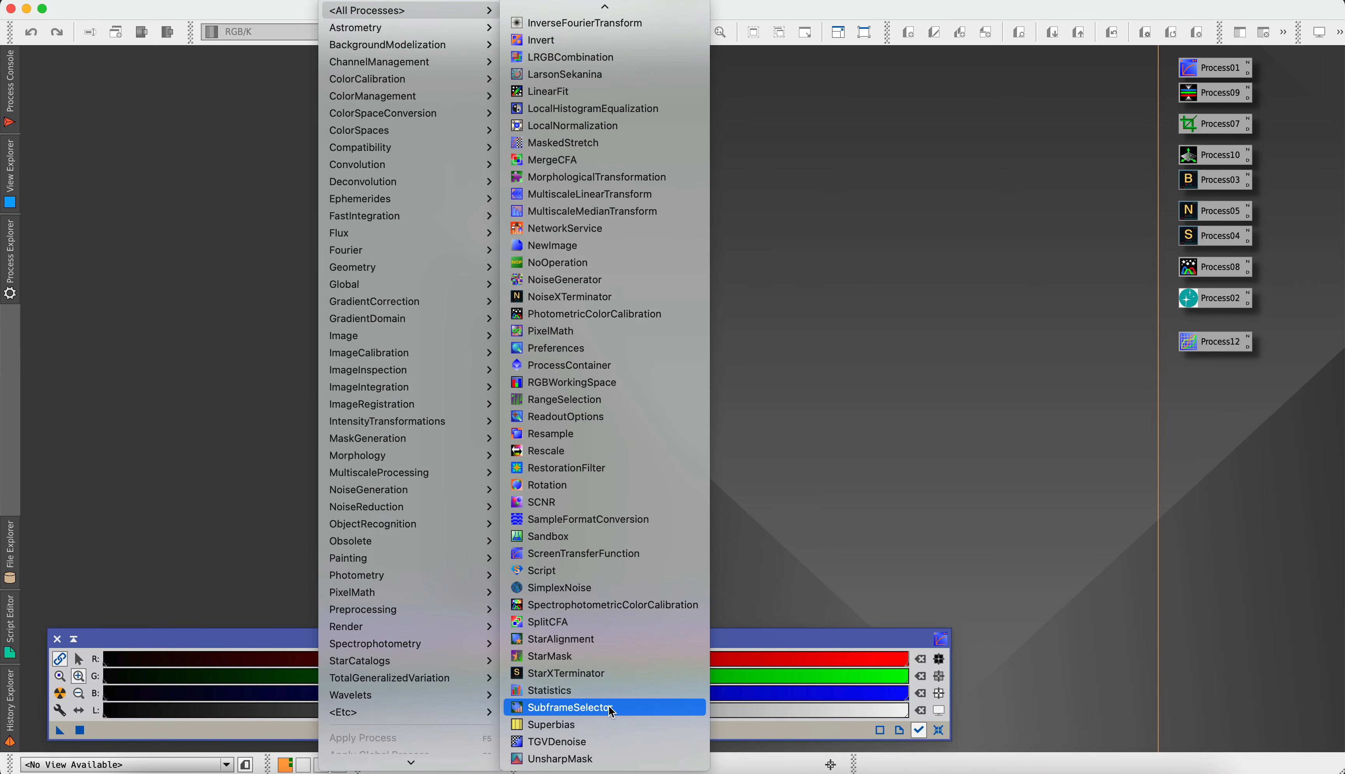
{"action": "left_click", "coordinate": [612, 709]}
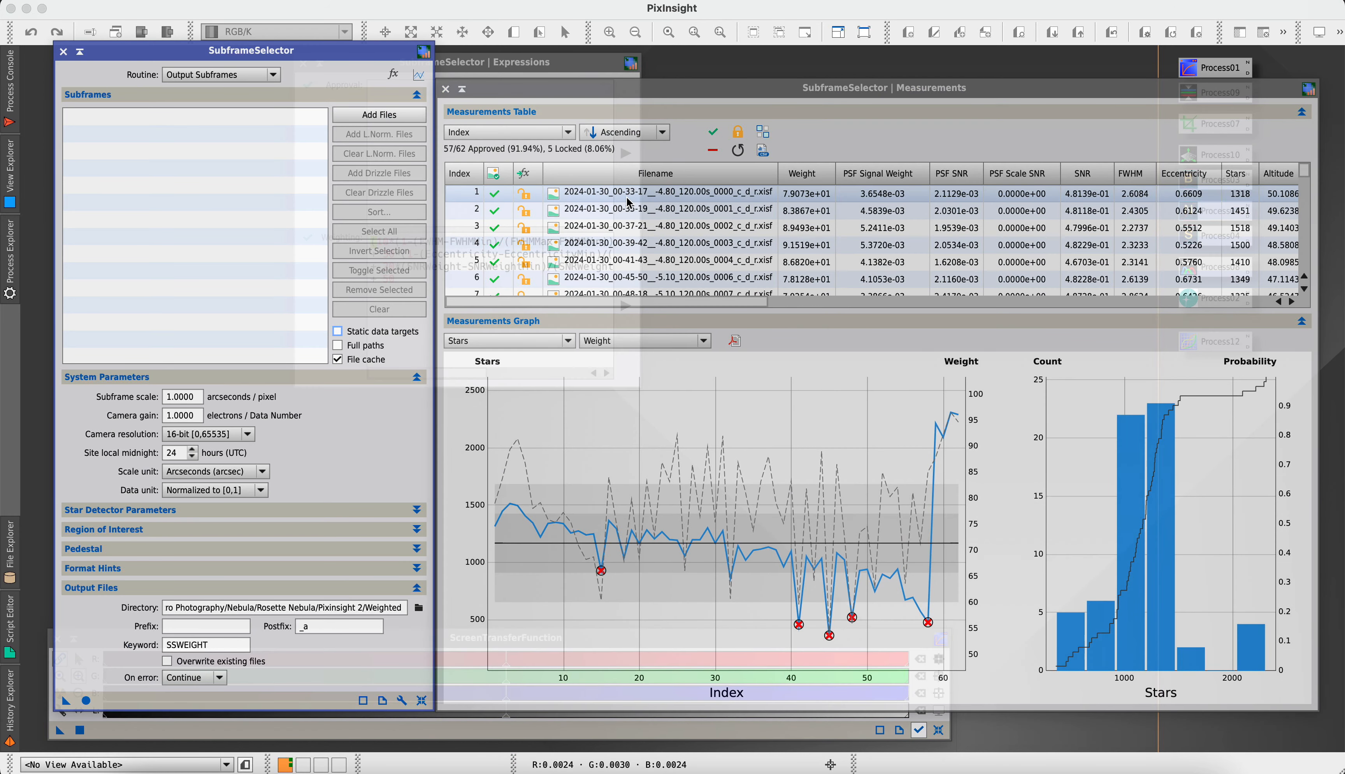
{"action": "left_click", "coordinate": [628, 203]}
{"action": "scroll", "coordinate": [662, 224], "scroll_direction": "down", "scroll_amount": 15}
{"action": "key", "text": "super+a"}
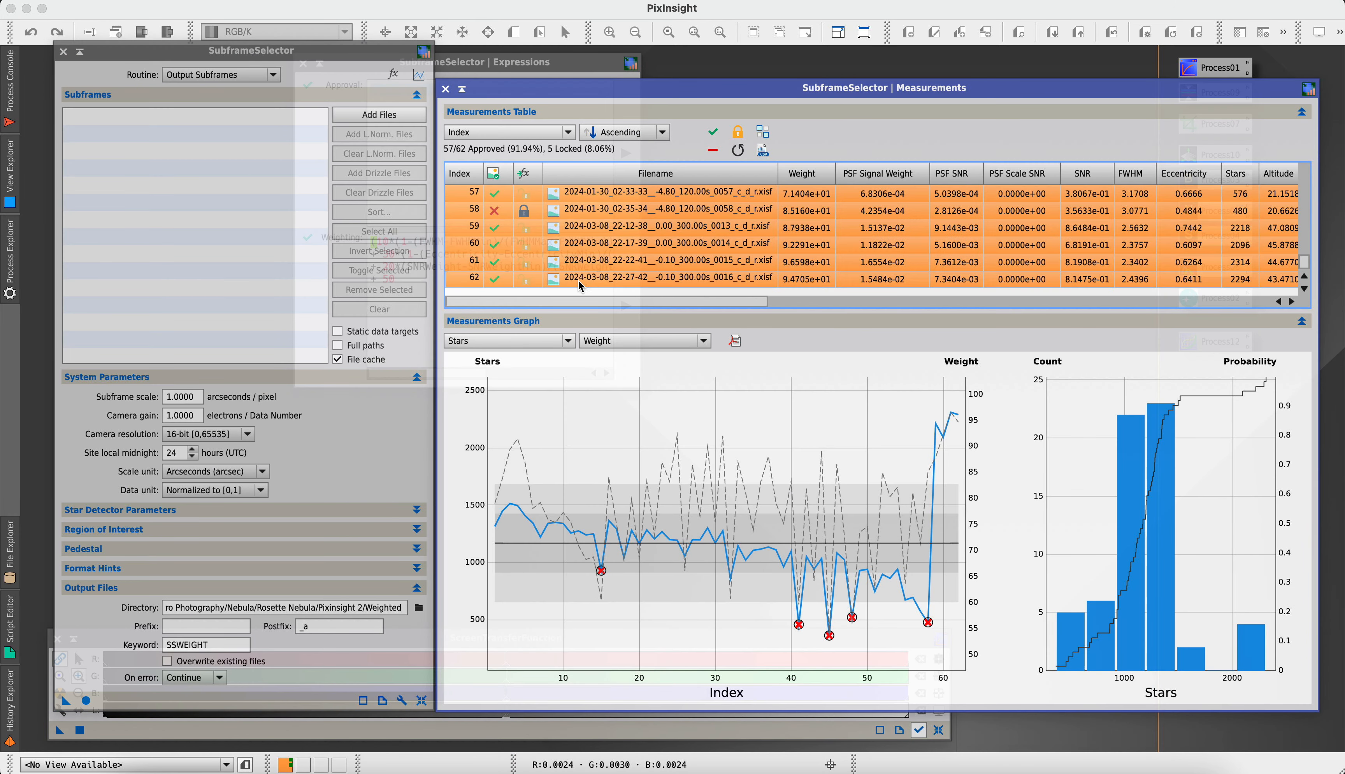
{"action": "left_click", "coordinate": [713, 149]}
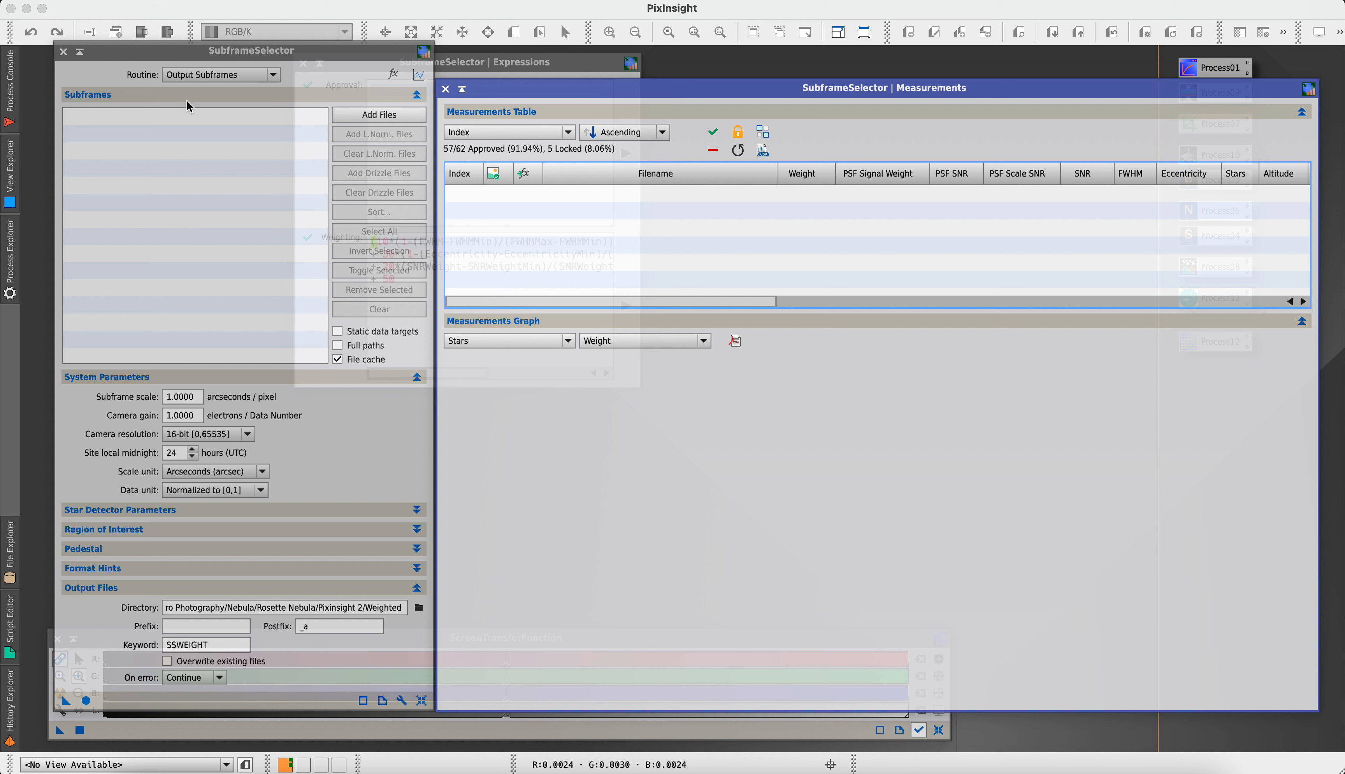
Set the SubframeSelector routine to Measure Subframes and browse to the Pixinsight 3 folder for adding files
{"action": "left_click", "coordinate": [242, 76]}
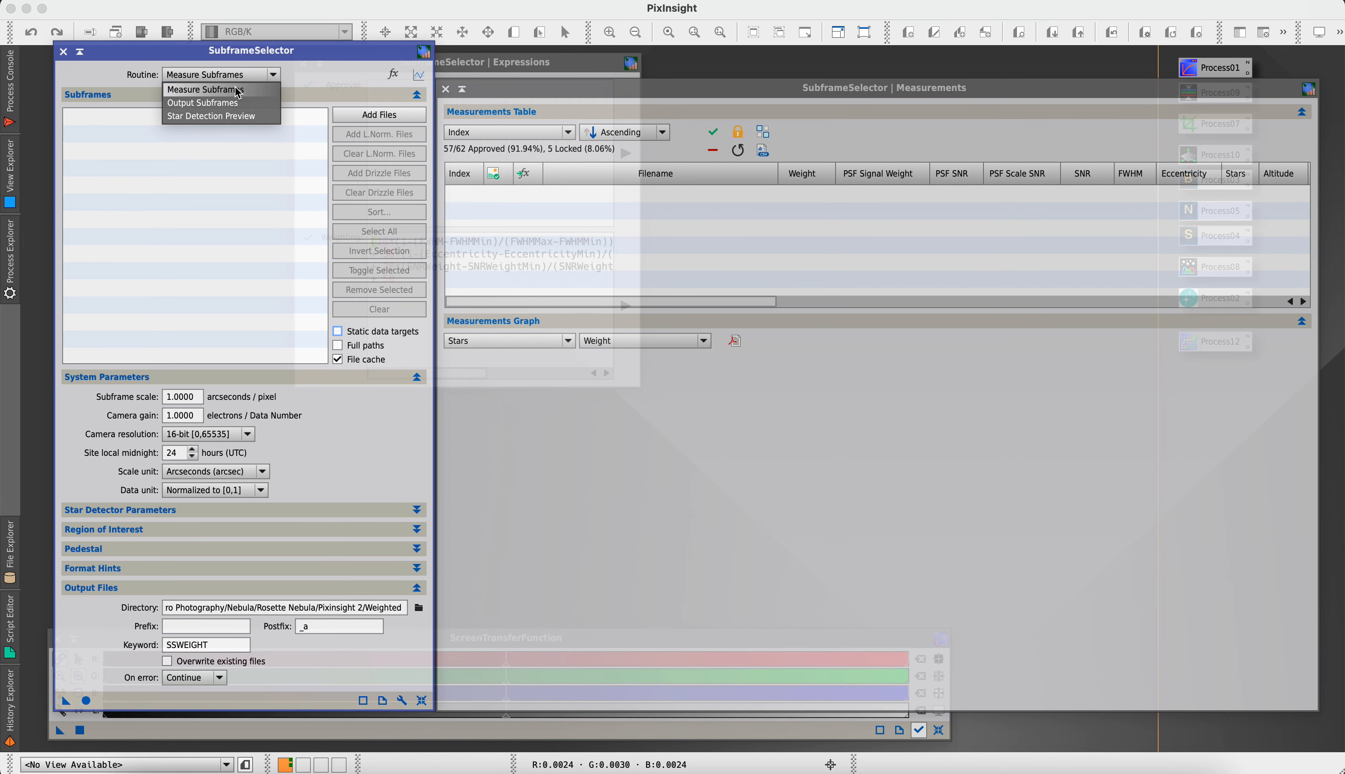
{"action": "left_click", "coordinate": [243, 89]}
{"action": "left_click", "coordinate": [398, 121]}
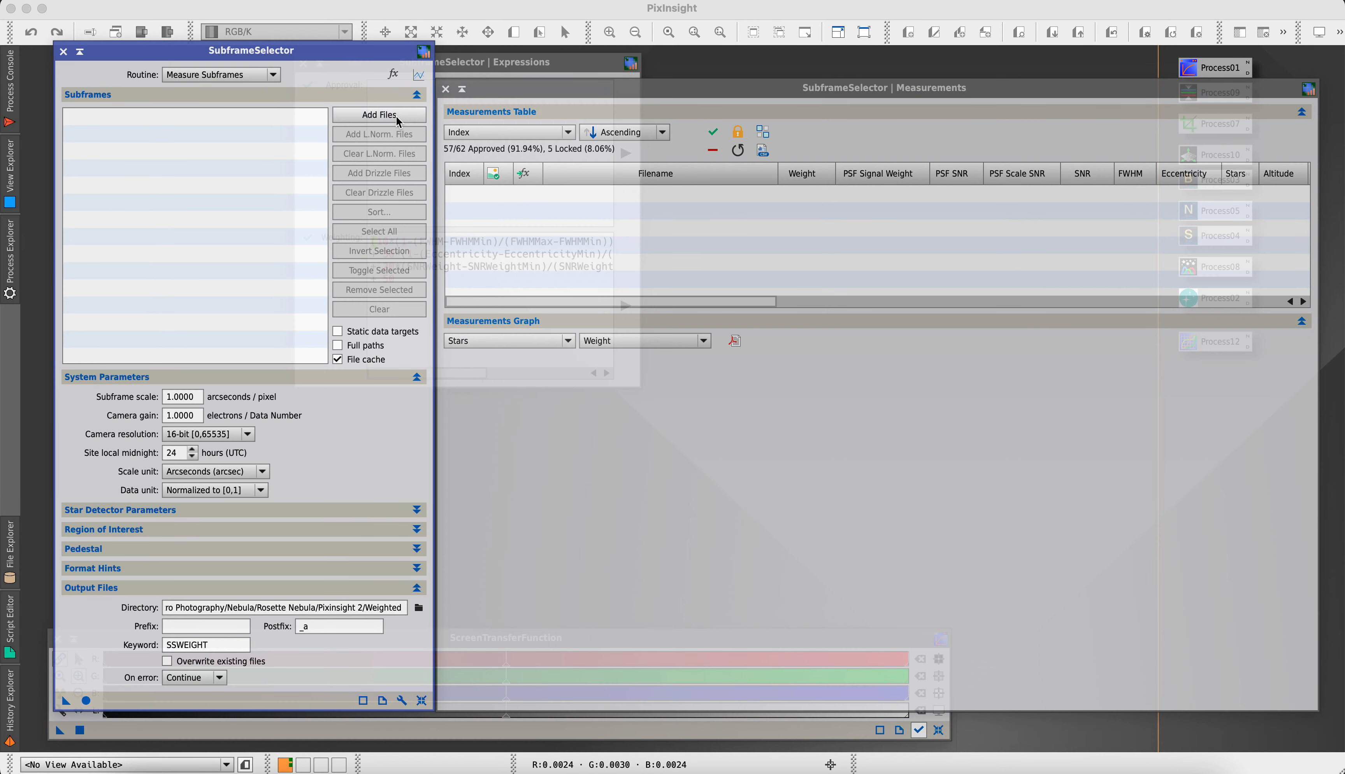
{"action": "left_click", "coordinate": [724, 127]}
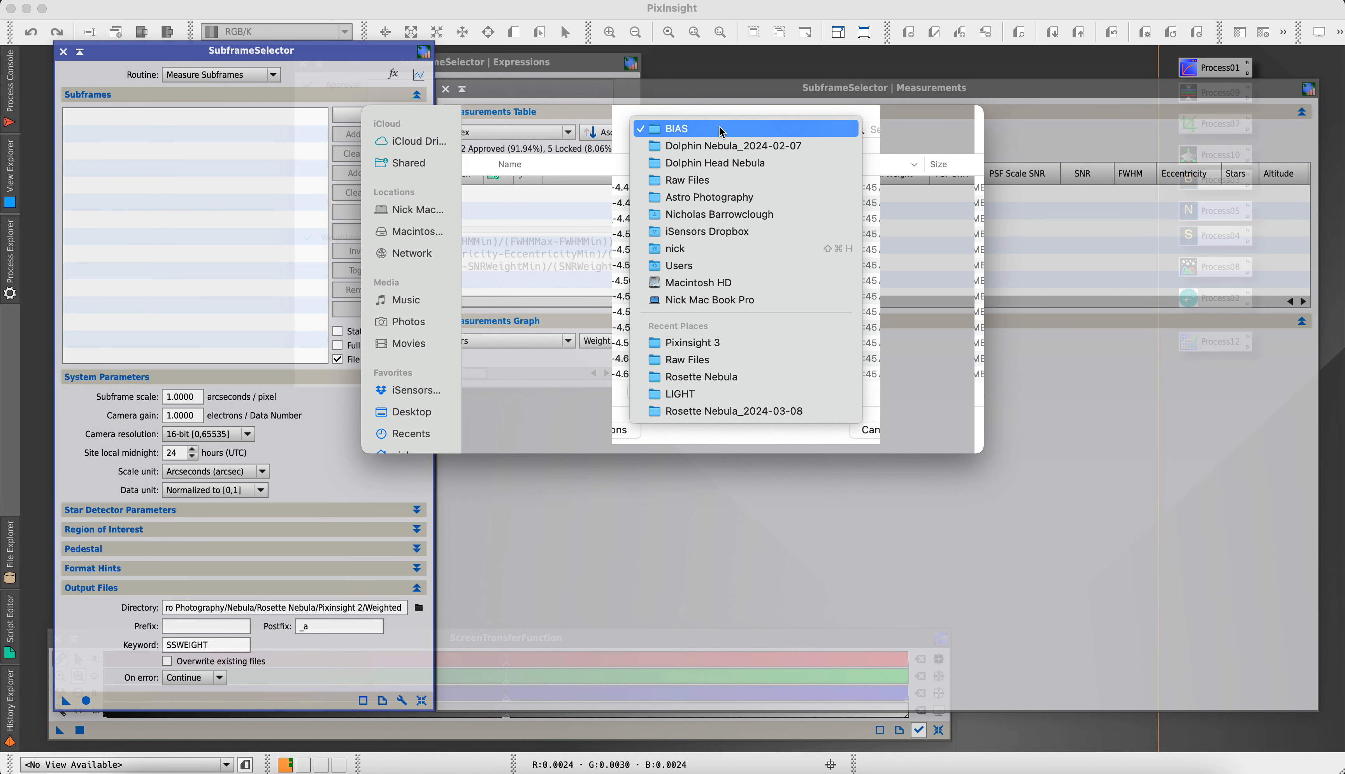
{"action": "key", "text": "Down"}
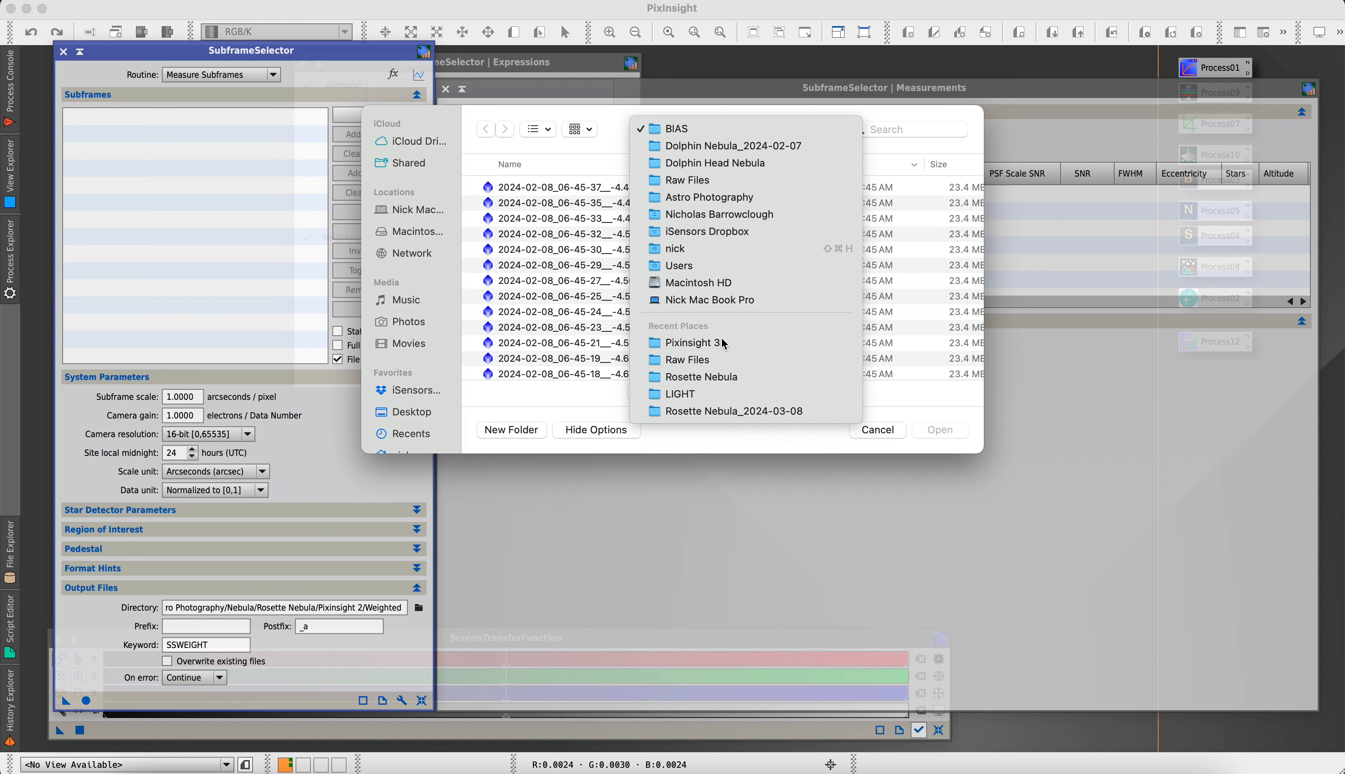
{"action": "left_click", "coordinate": [722, 342]}
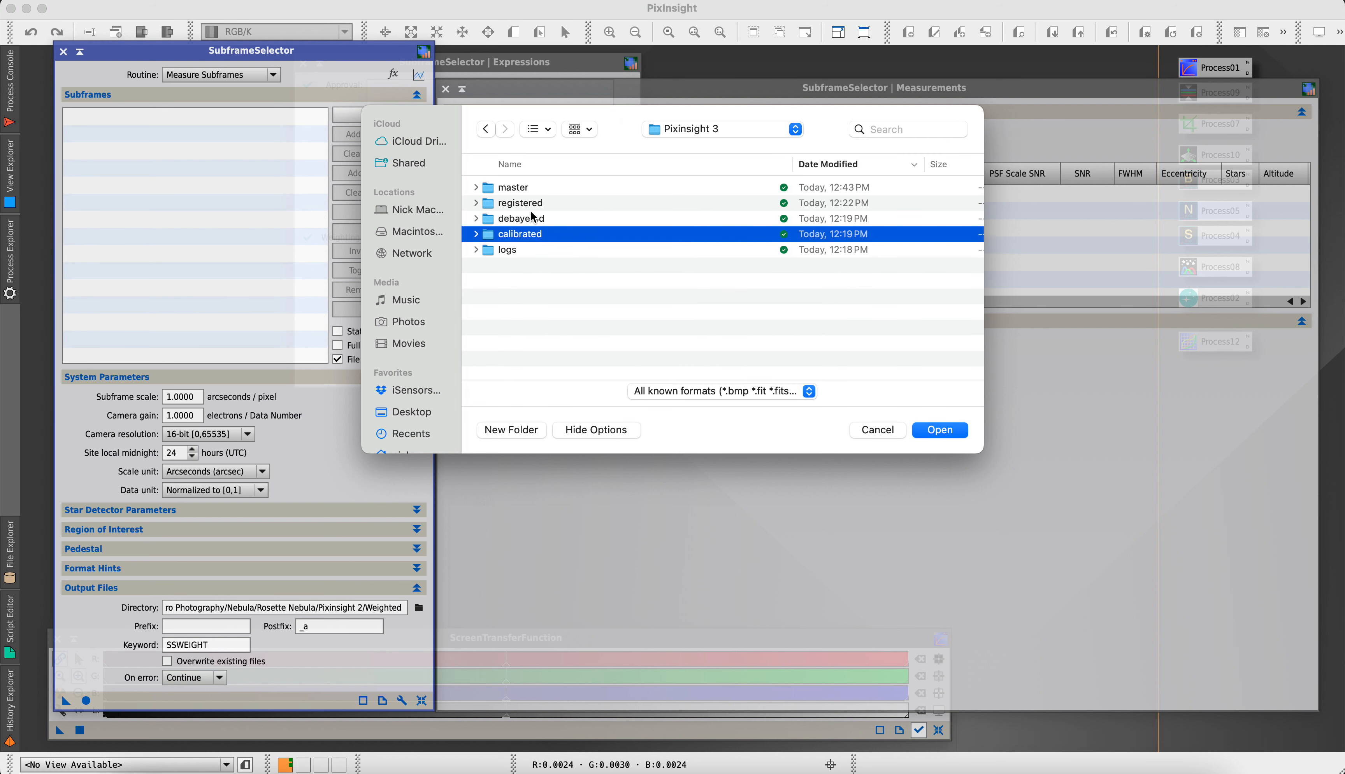
Examine the calibrated, debayered, registered and master output folders to find which light frames to measure
{"action": "left_click", "coordinate": [477, 234]}
{"action": "left_click", "coordinate": [476, 234]}
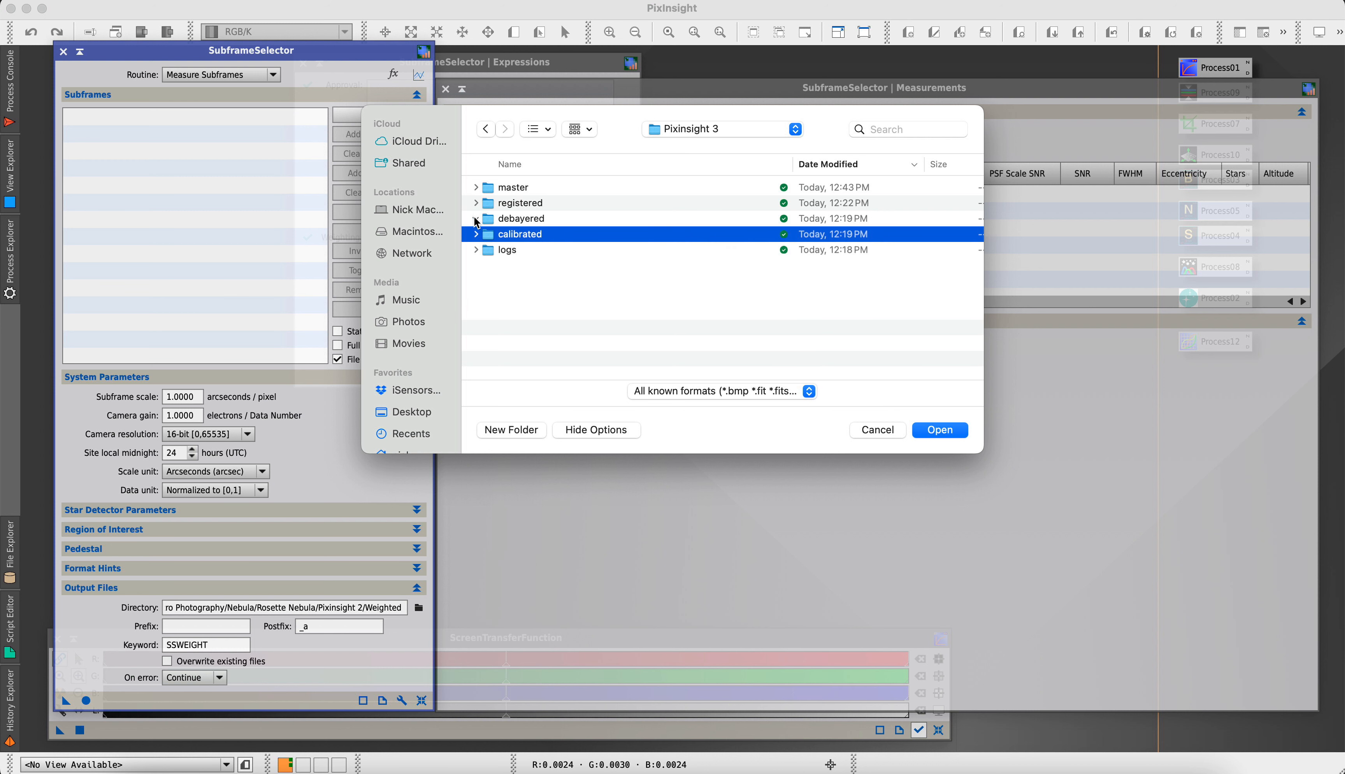
{"action": "left_click", "coordinate": [475, 219]}
{"action": "left_click", "coordinate": [475, 219]}
{"action": "left_click", "coordinate": [475, 203]}
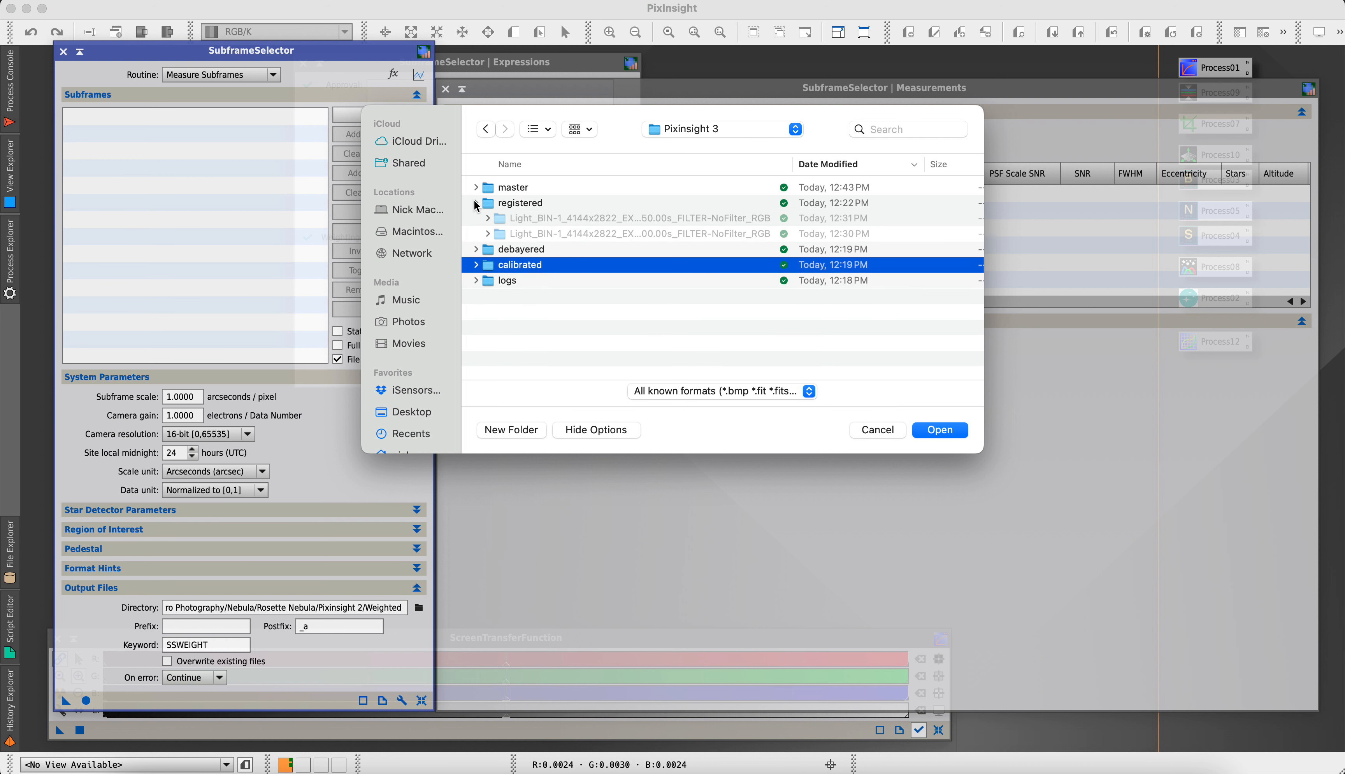
{"action": "left_click", "coordinate": [475, 204]}
{"action": "left_click", "coordinate": [476, 187]}
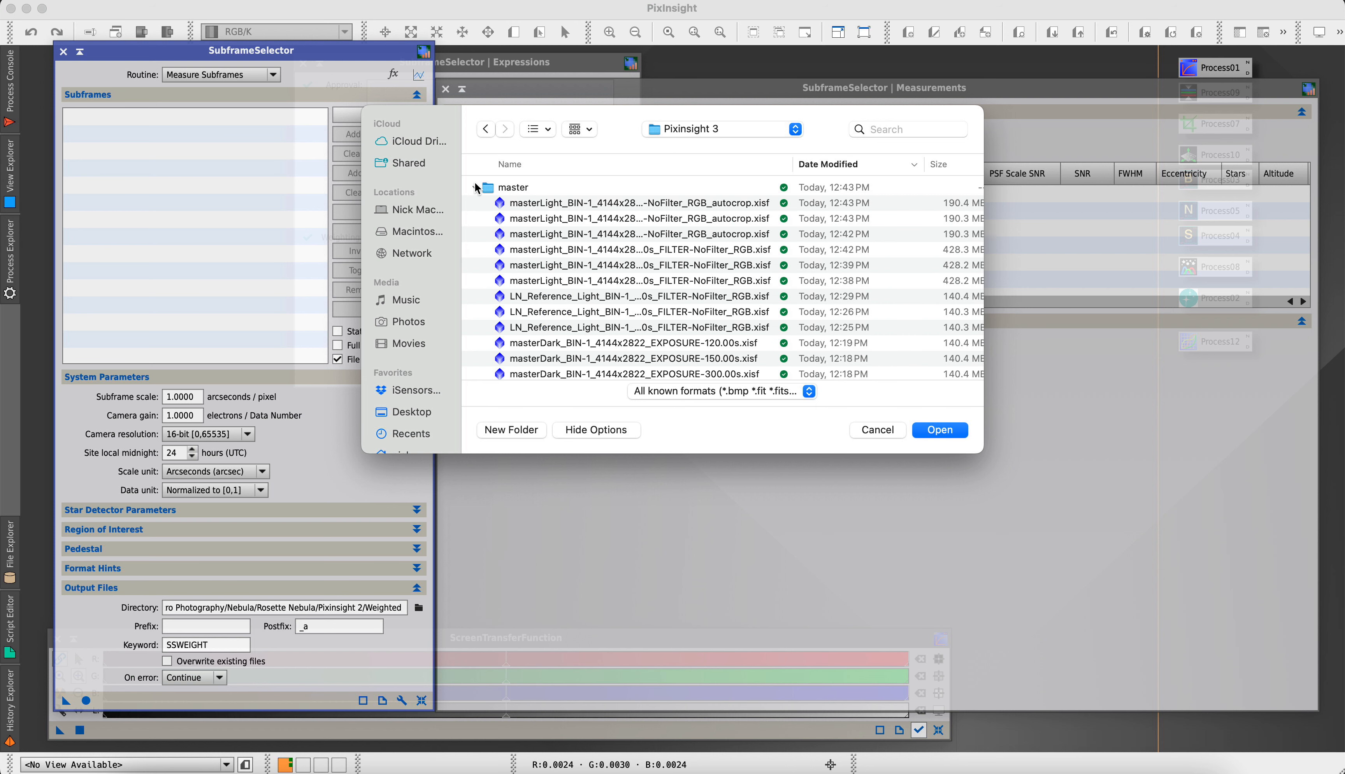
{"action": "scroll", "coordinate": [475, 188], "scroll_direction": "down", "scroll_amount": 1}
{"action": "scroll", "coordinate": [585, 330], "scroll_direction": "down", "scroll_amount": 5}
{"action": "scroll", "coordinate": [586, 330], "scroll_direction": "up", "scroll_amount": 5}
{"action": "scroll", "coordinate": [478, 198], "scroll_direction": "down", "scroll_amount": 3}
{"action": "left_click", "coordinate": [475, 188]}
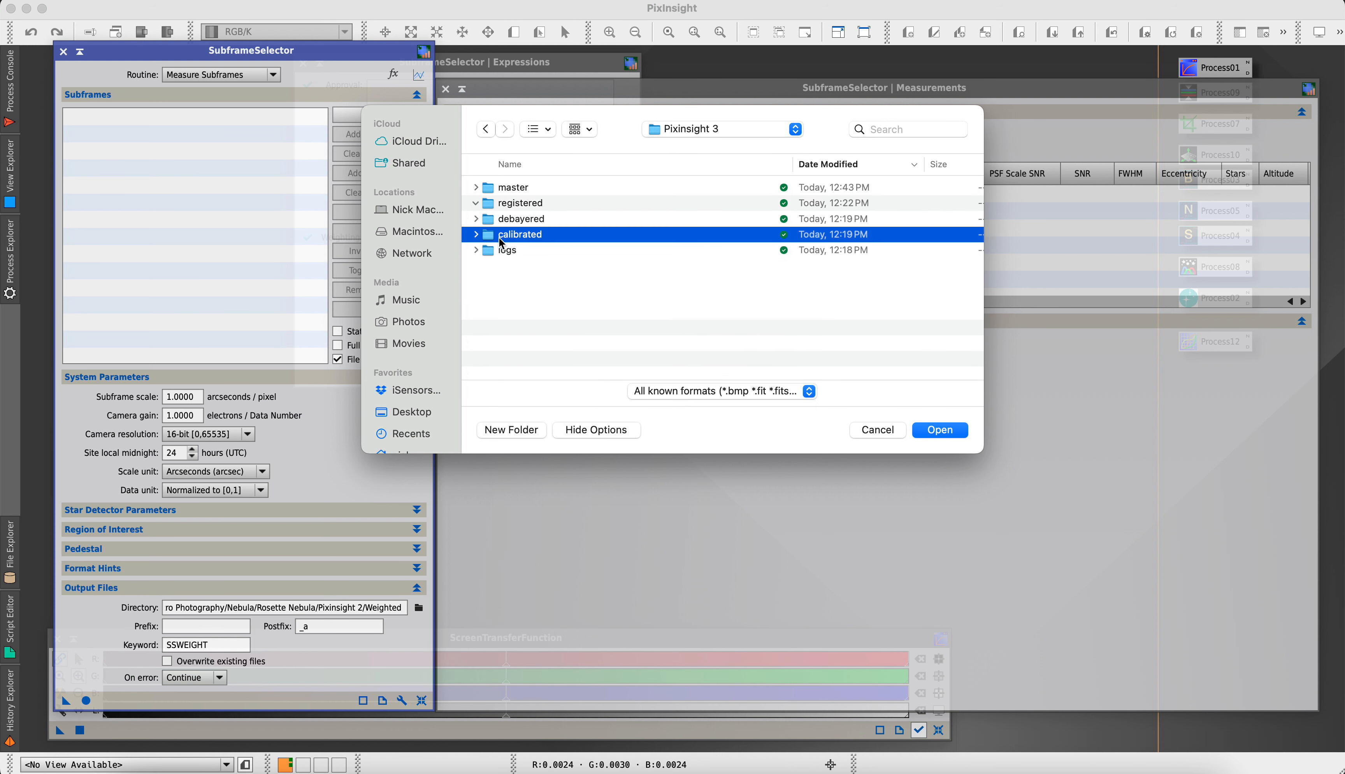
{"action": "left_click", "coordinate": [475, 203]}
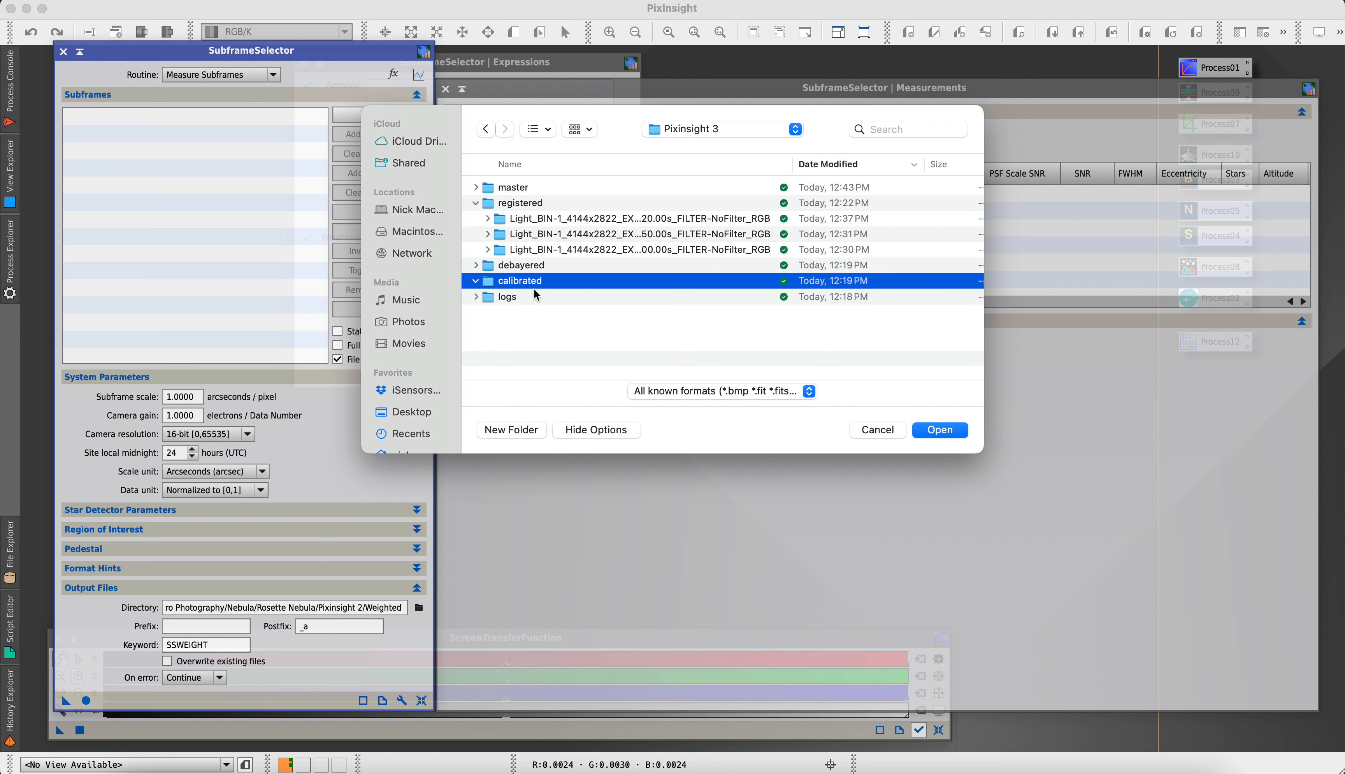
{"action": "left_click", "coordinate": [476, 281]}
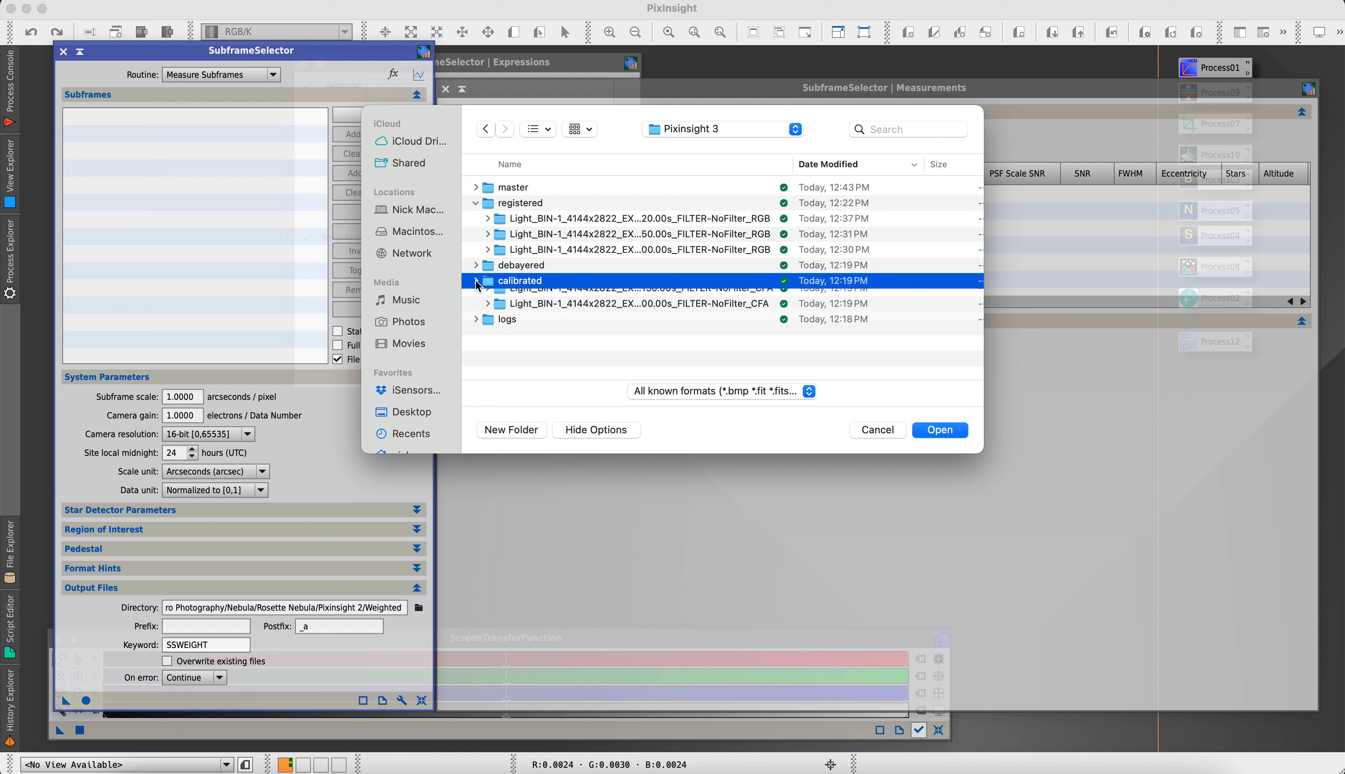
{"action": "left_click", "coordinate": [476, 281]}
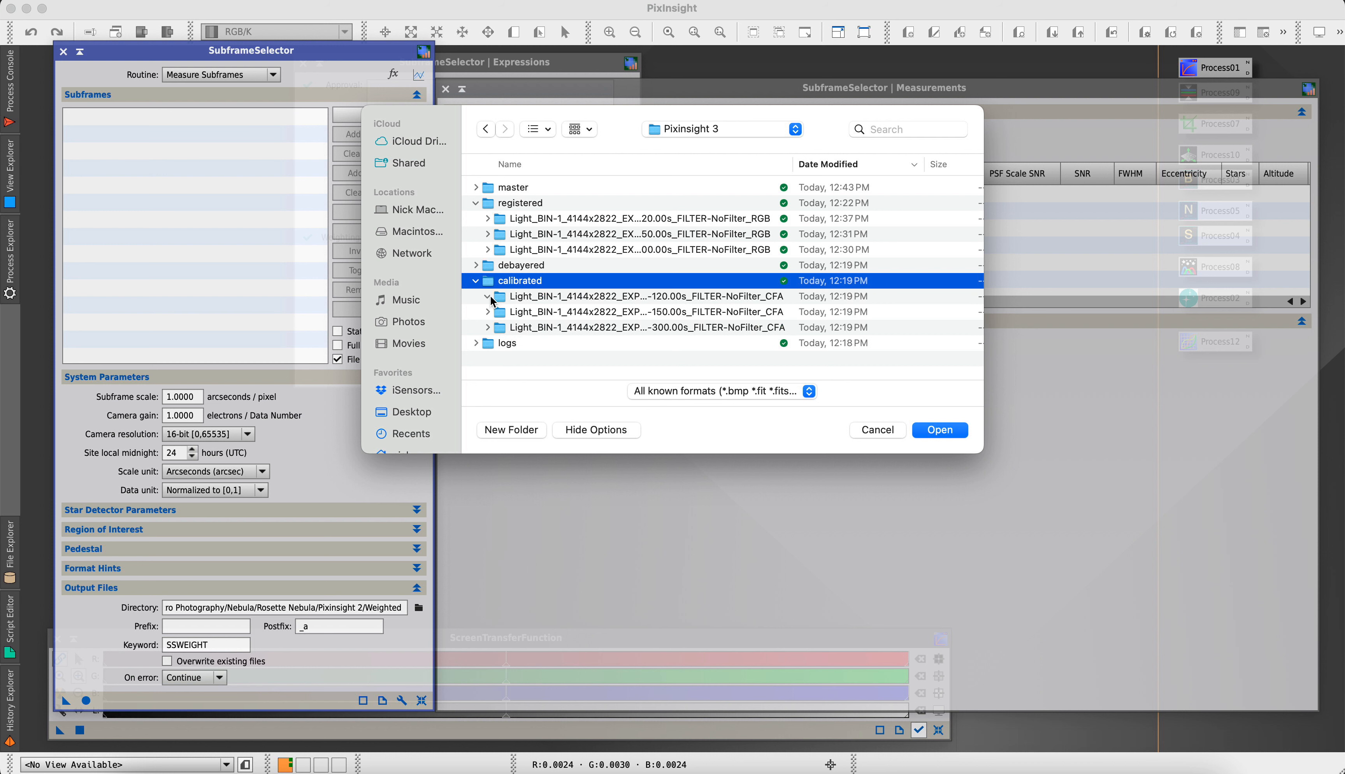
{"action": "left_click", "coordinate": [487, 296]}
{"action": "scroll", "coordinate": [683, 335], "scroll_direction": "down", "scroll_amount": 3}
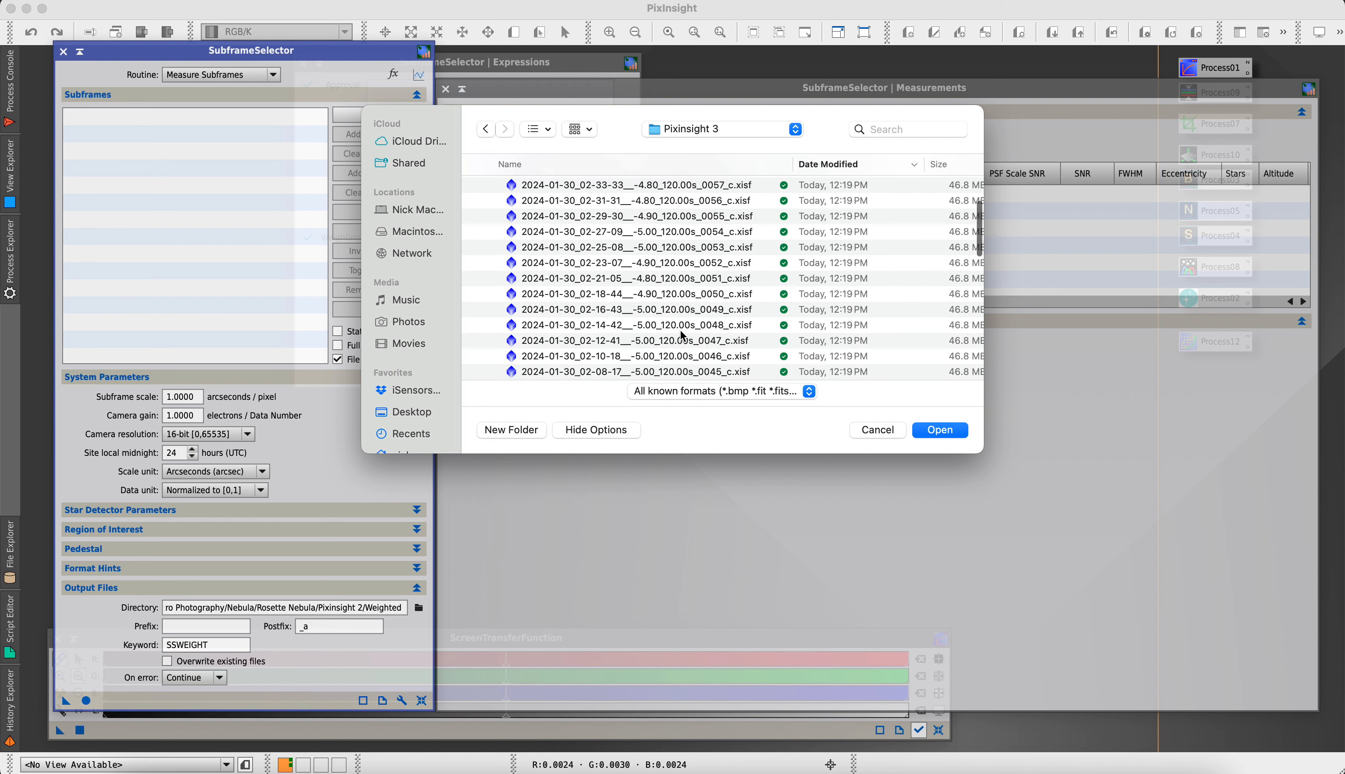
{"action": "scroll", "coordinate": [683, 335], "scroll_direction": "up", "scroll_amount": 5}
{"action": "left_click", "coordinate": [476, 281]}
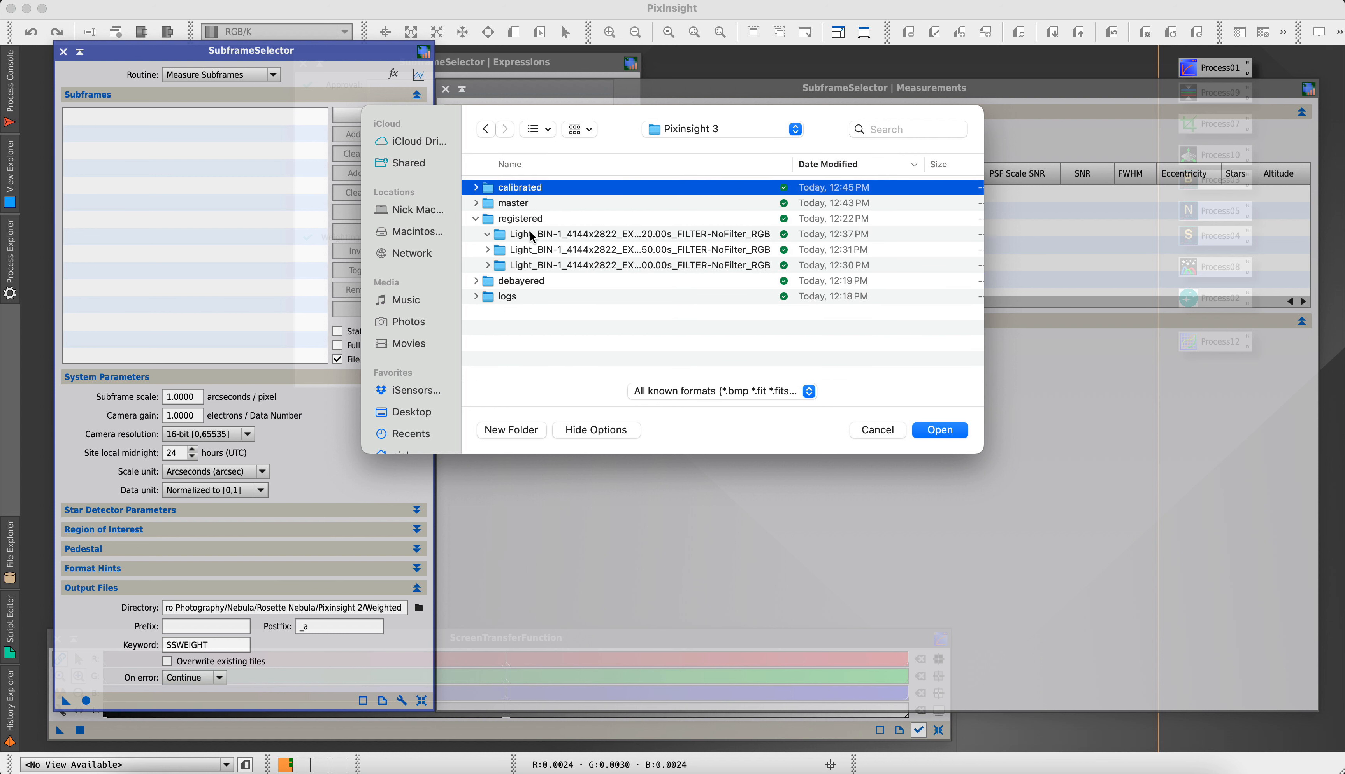
Add all registered 120-second .xisf light frames to the subframes list
{"action": "left_click", "coordinate": [488, 233]}
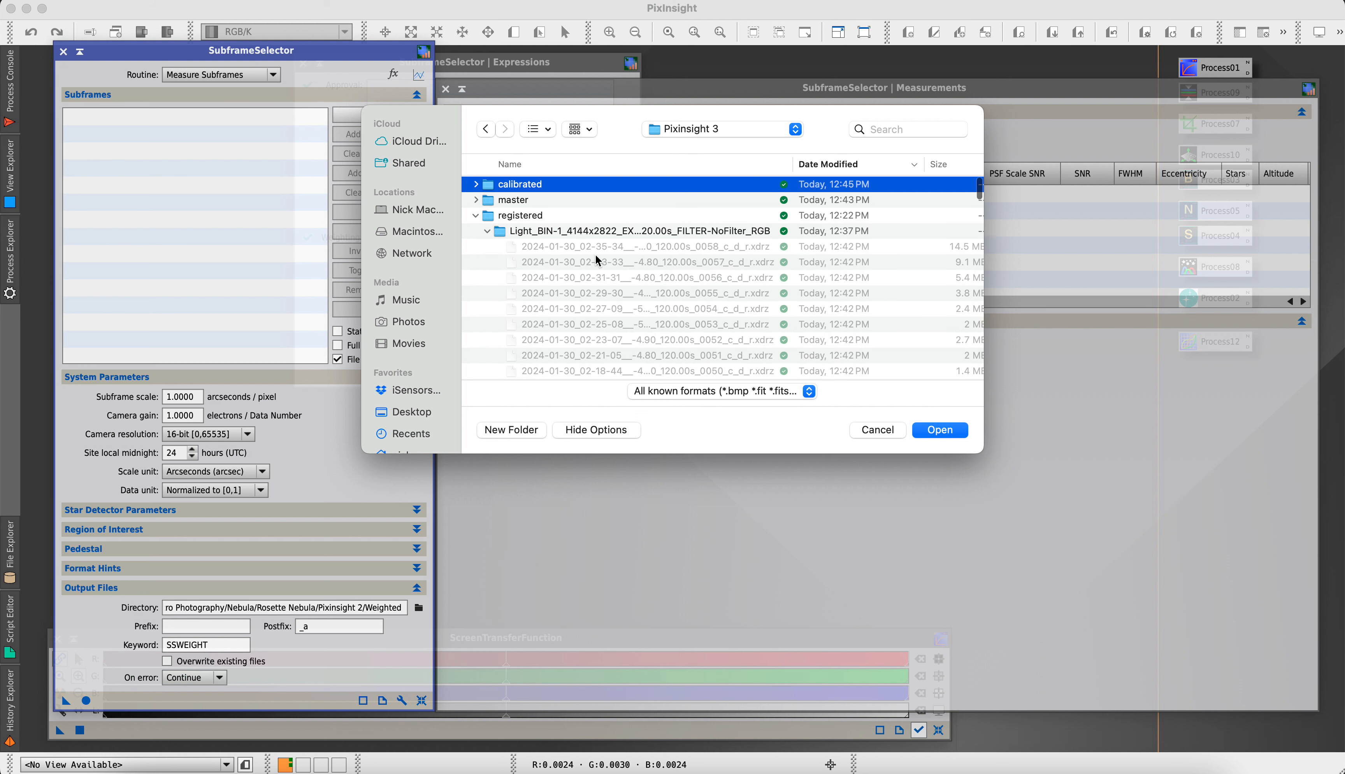
{"action": "scroll", "coordinate": [631, 283], "scroll_direction": "down", "scroll_amount": 5}
{"action": "scroll", "coordinate": [630, 283], "scroll_direction": "down", "scroll_amount": 10}
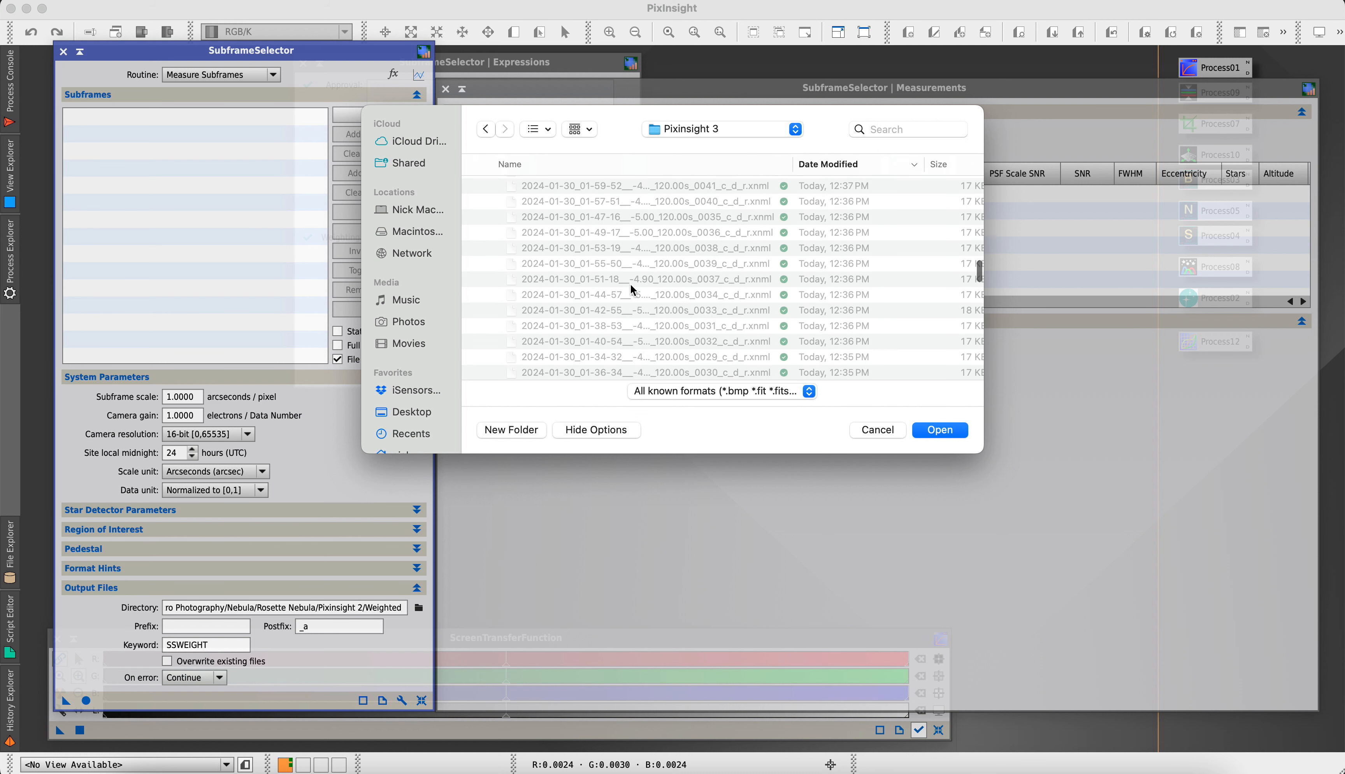
{"action": "scroll", "coordinate": [630, 283], "scroll_direction": "down", "scroll_amount": 10}
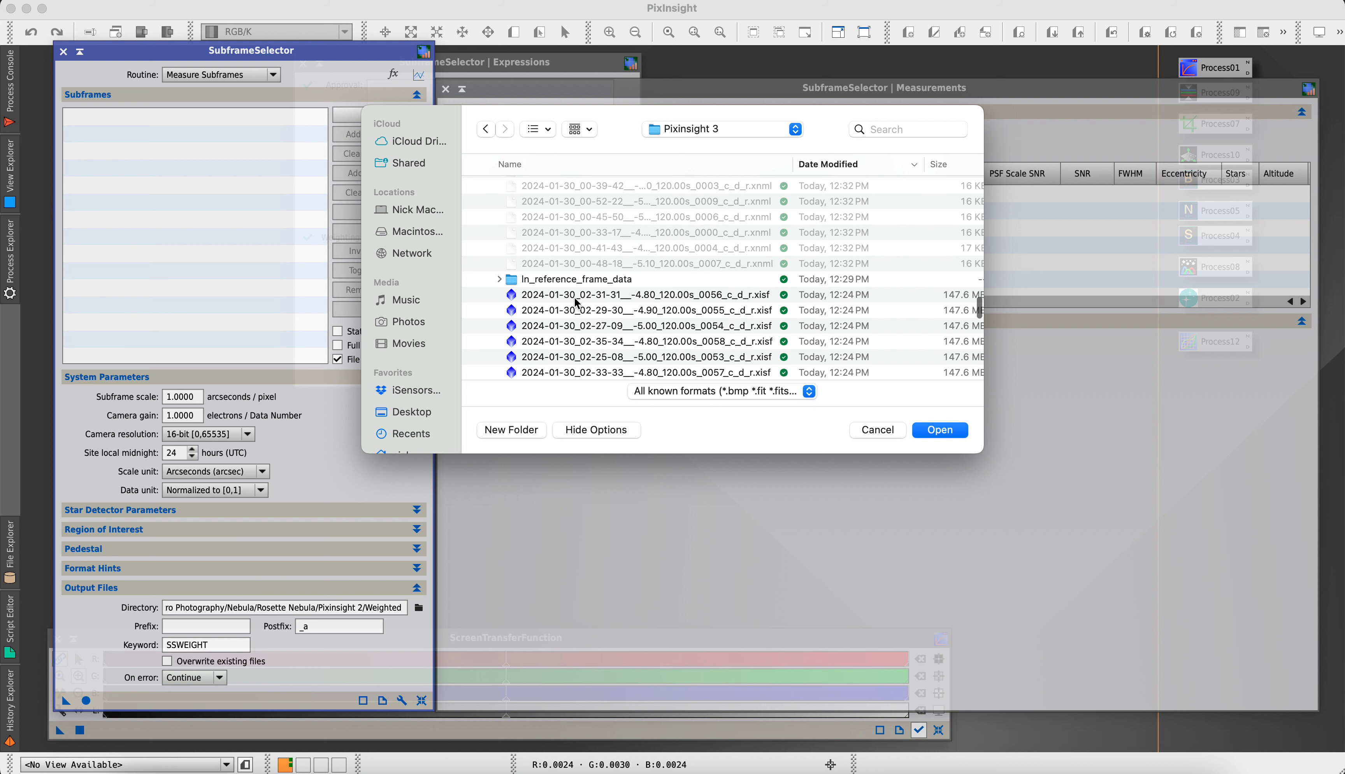
{"action": "scroll", "coordinate": [575, 296], "scroll_direction": "up", "scroll_amount": 4}
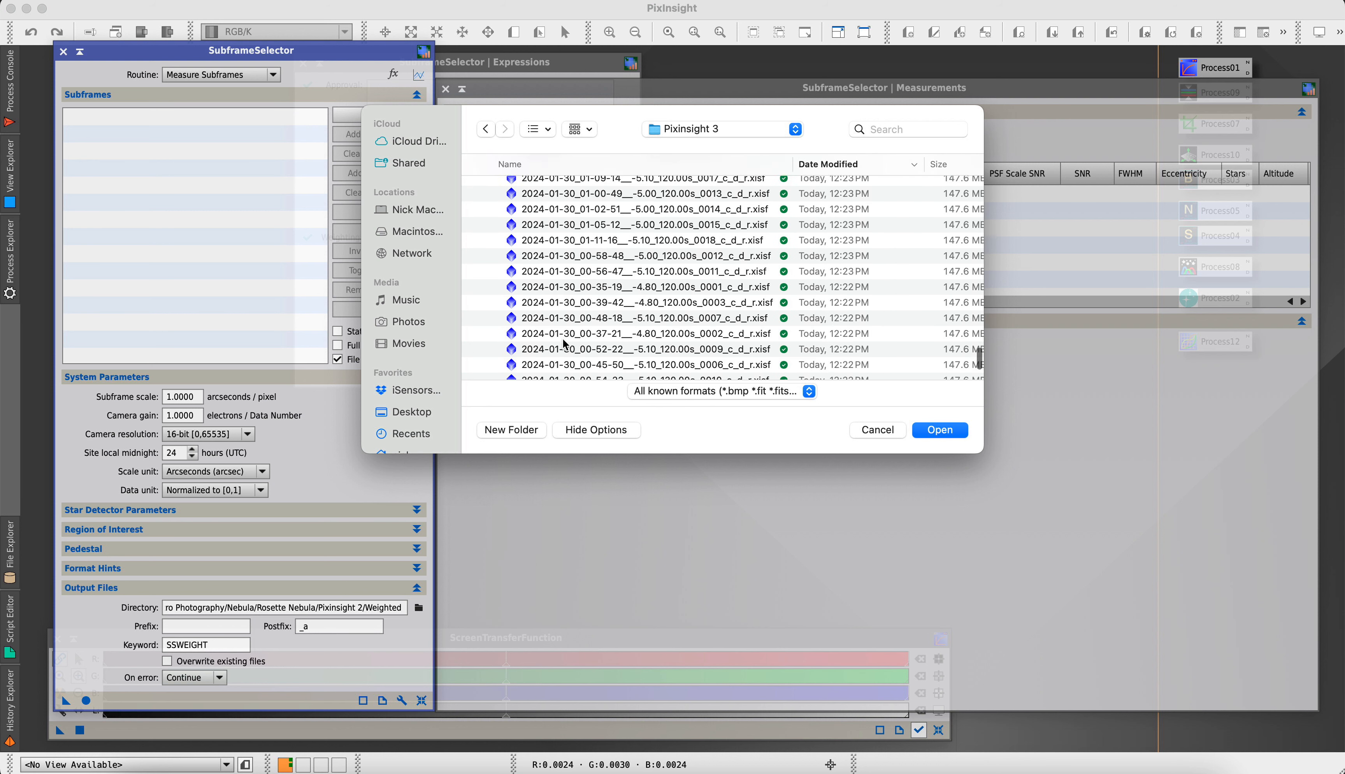
{"action": "scroll", "coordinate": [565, 337], "scroll_direction": "down", "scroll_amount": 4}
{"action": "left_click", "coordinate": [552, 307], "text": "shift"}
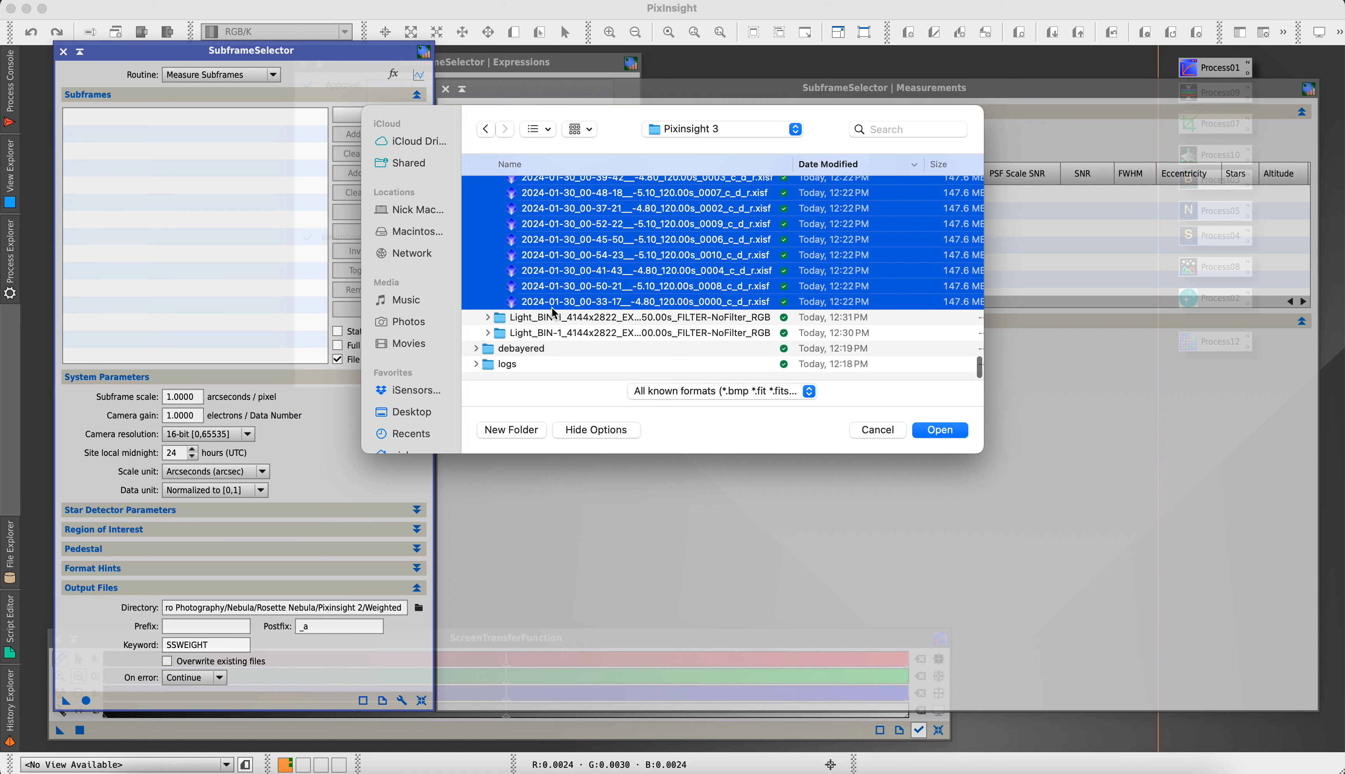
{"action": "left_click", "coordinate": [935, 425]}
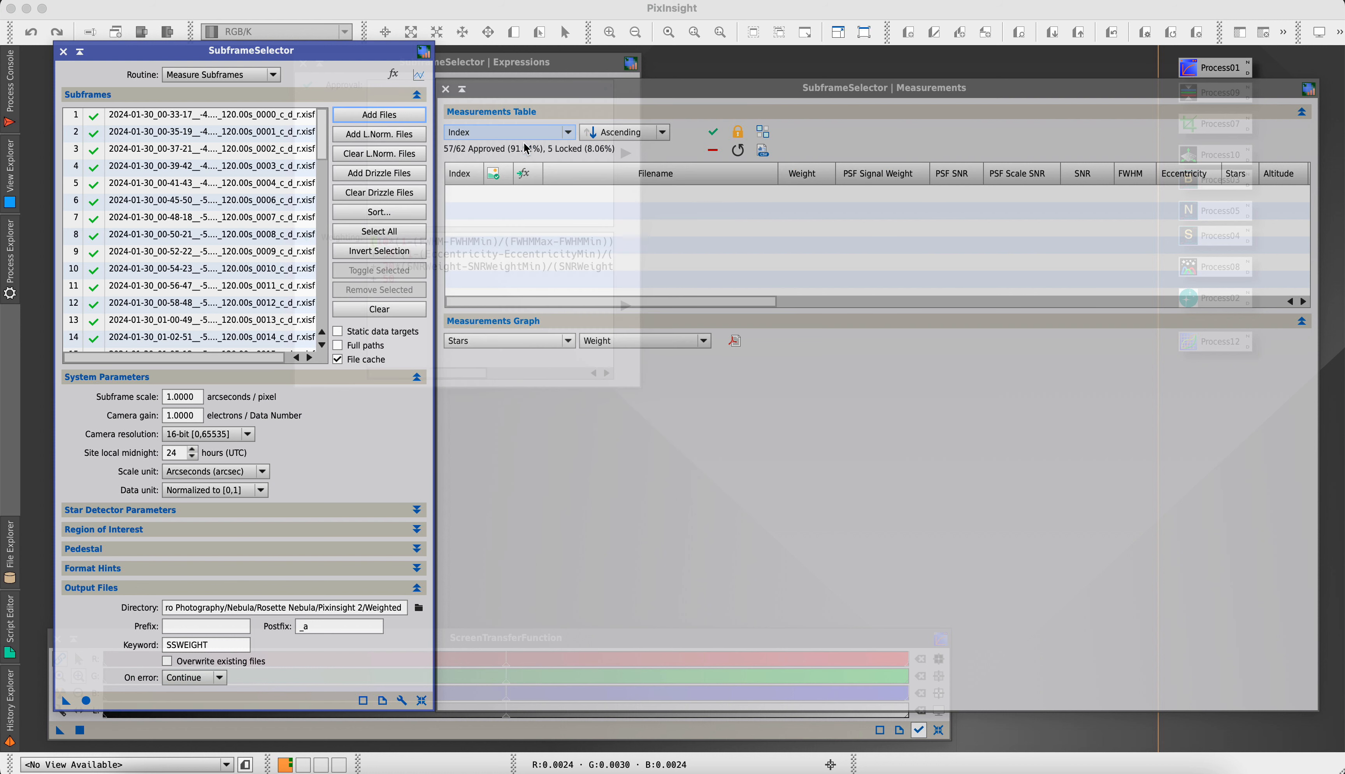
Add all registered 150-second .xisf light frames to the subframes list
{"action": "left_click", "coordinate": [378, 119]}
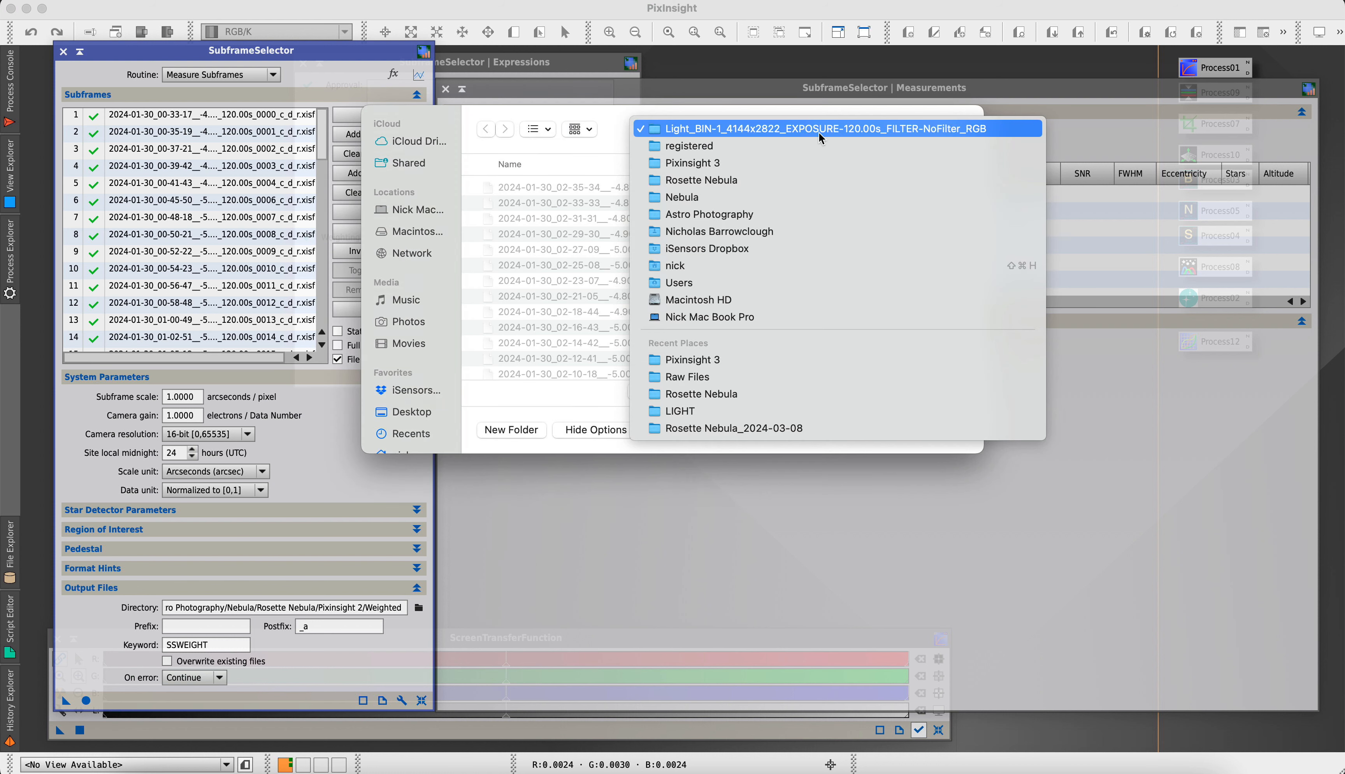
{"action": "left_click", "coordinate": [729, 152]}
{"action": "left_click", "coordinate": [473, 188]}
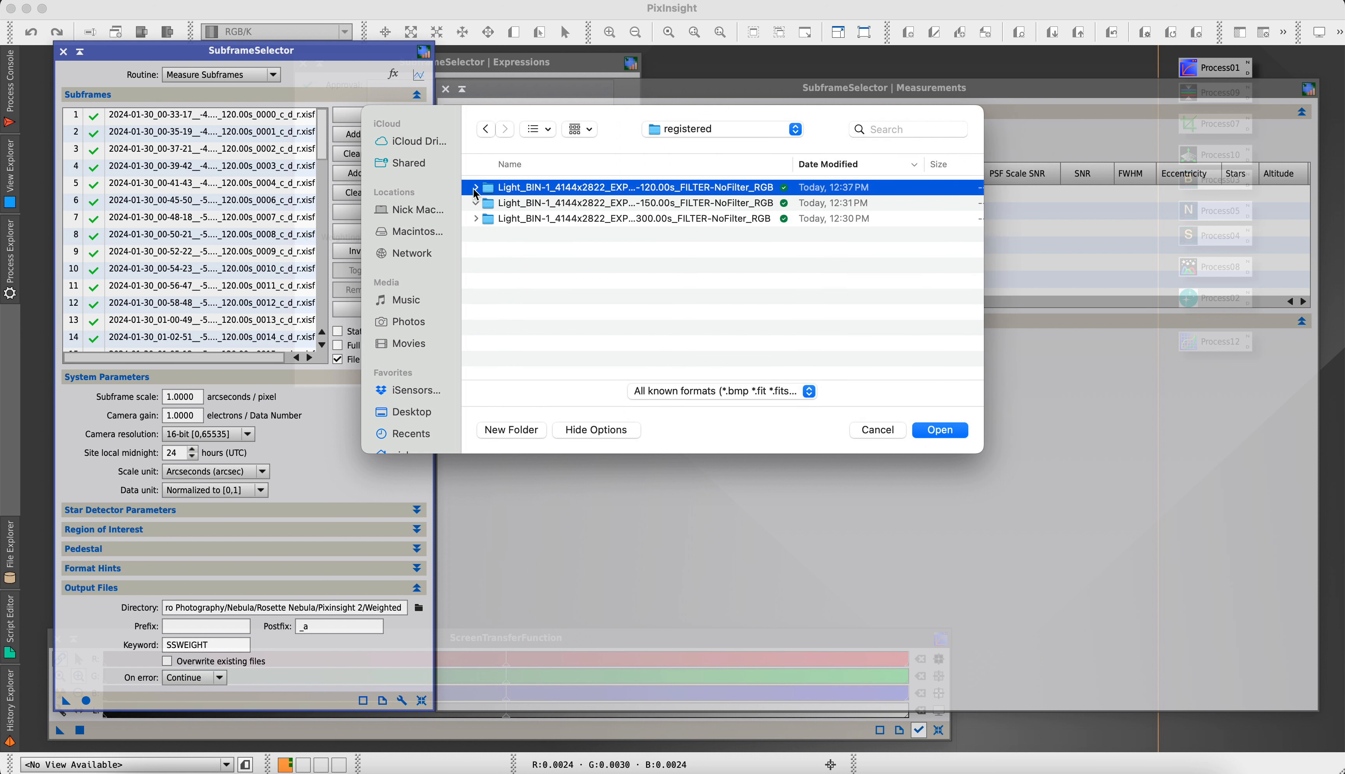
{"action": "left_click", "coordinate": [475, 203]}
{"action": "scroll", "coordinate": [508, 228], "scroll_direction": "down", "scroll_amount": 1}
{"action": "scroll", "coordinate": [674, 359], "scroll_direction": "down", "scroll_amount": 3}
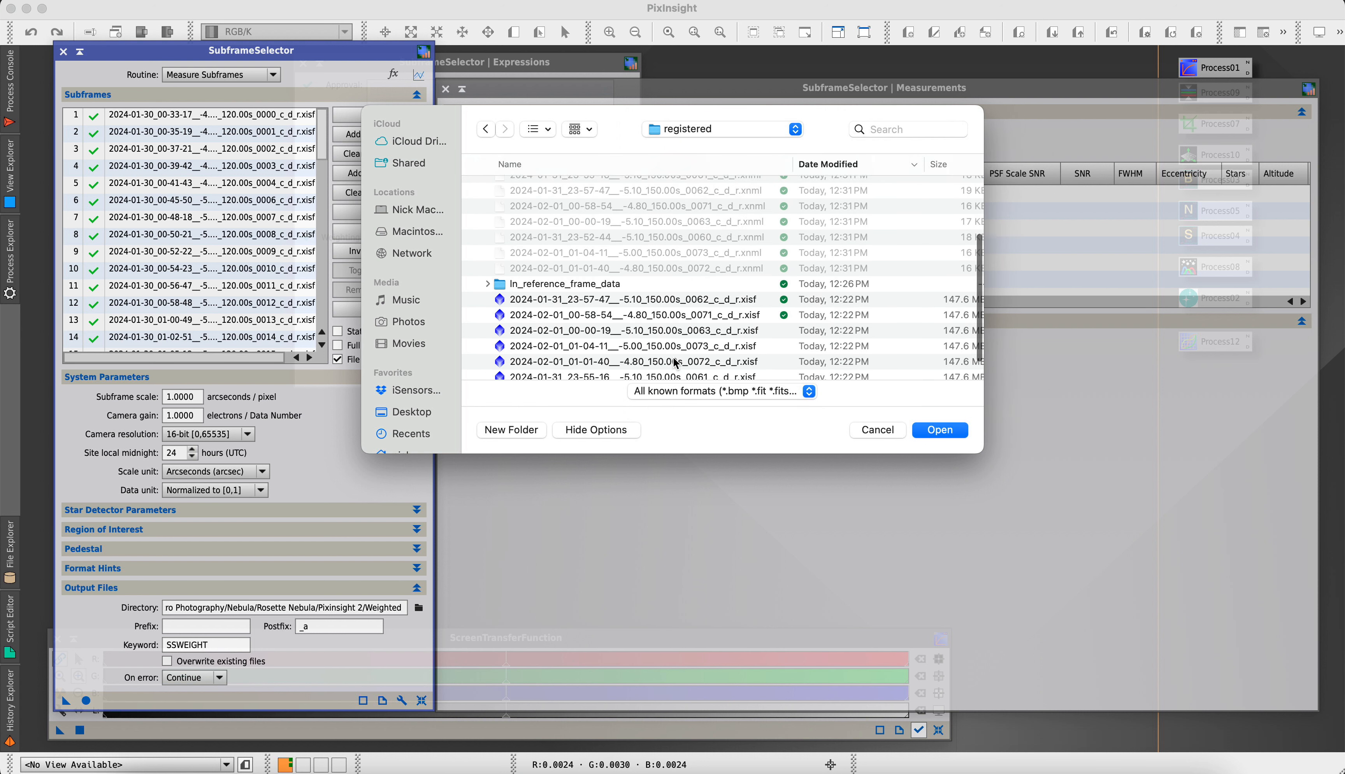
{"action": "scroll", "coordinate": [675, 362], "scroll_direction": "down", "scroll_amount": 3}
{"action": "left_click", "coordinate": [625, 256]}
{"action": "left_click", "coordinate": [603, 349], "text": "shift"}
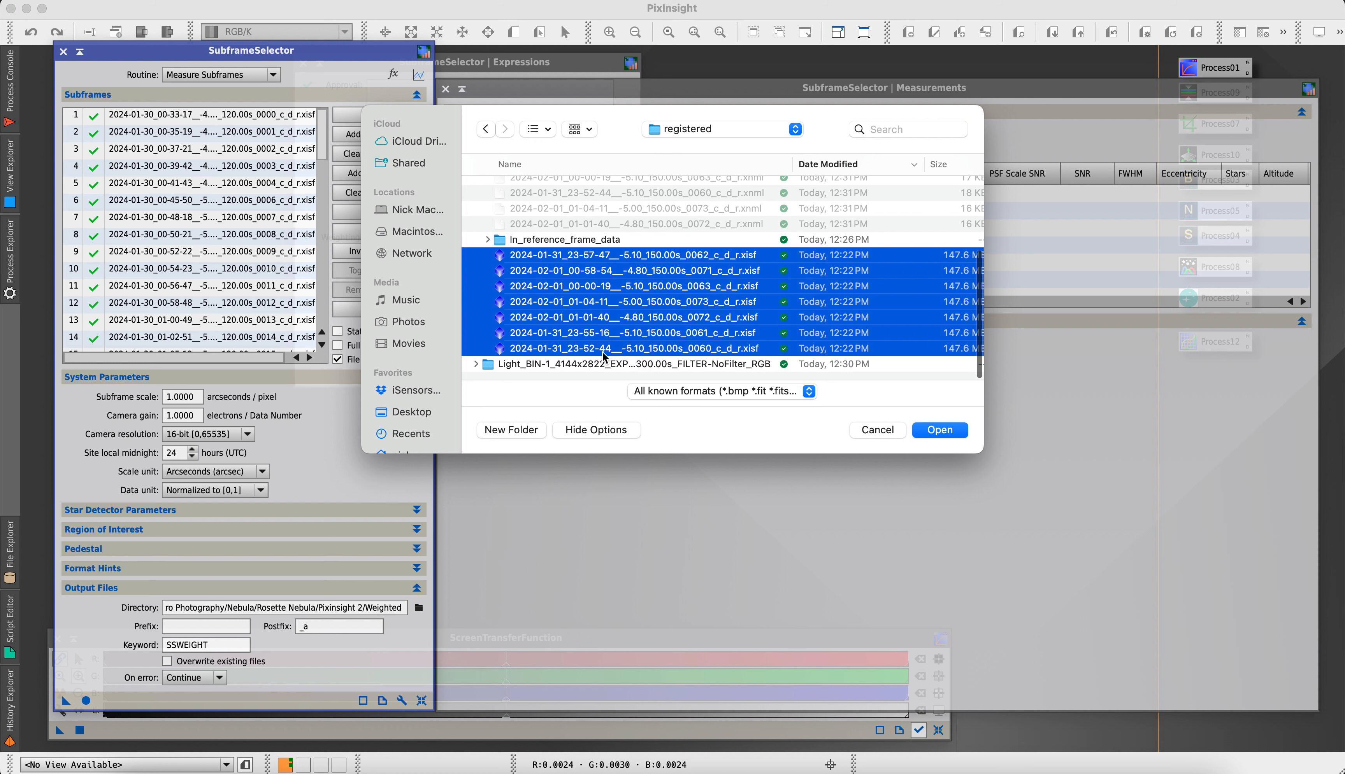
{"action": "left_click", "coordinate": [949, 429]}
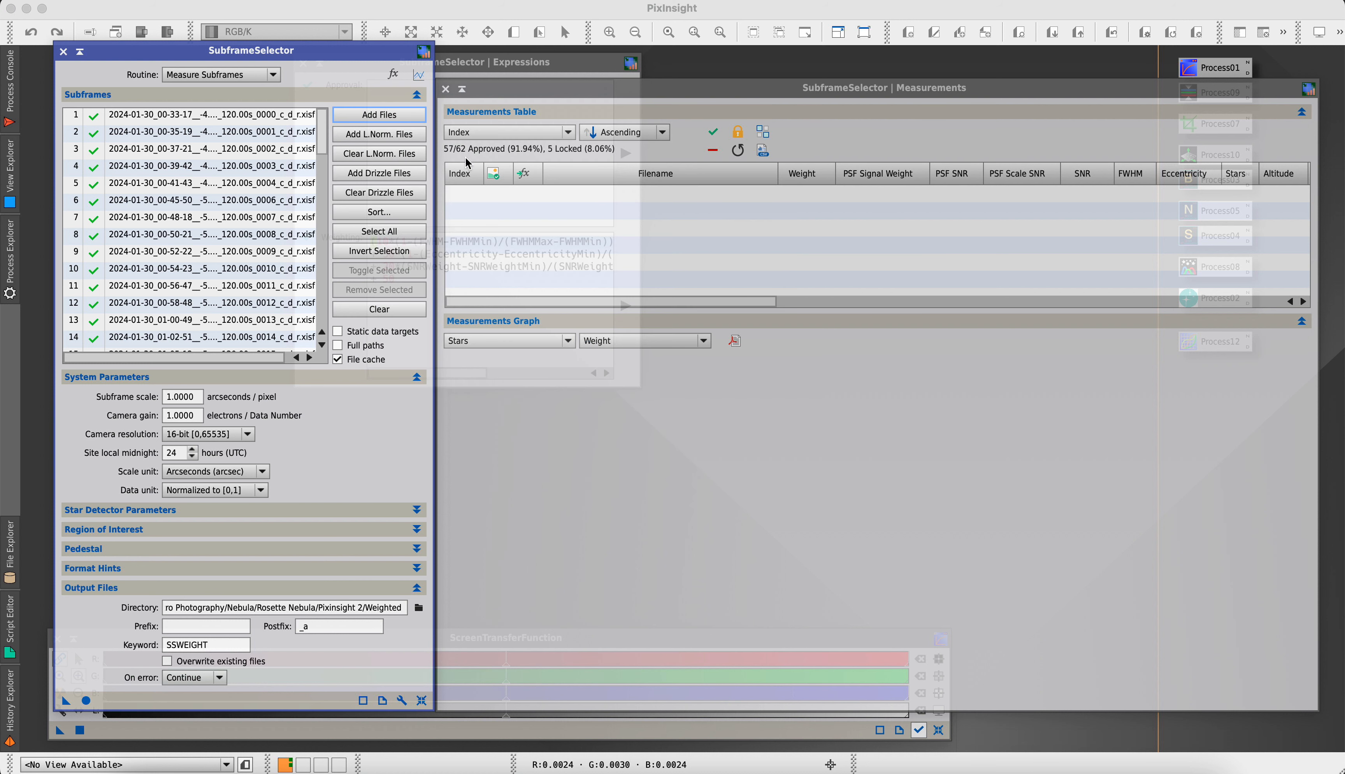
Add the registered 300-second .xisf light frames to the subframes list
{"action": "left_click", "coordinate": [393, 114]}
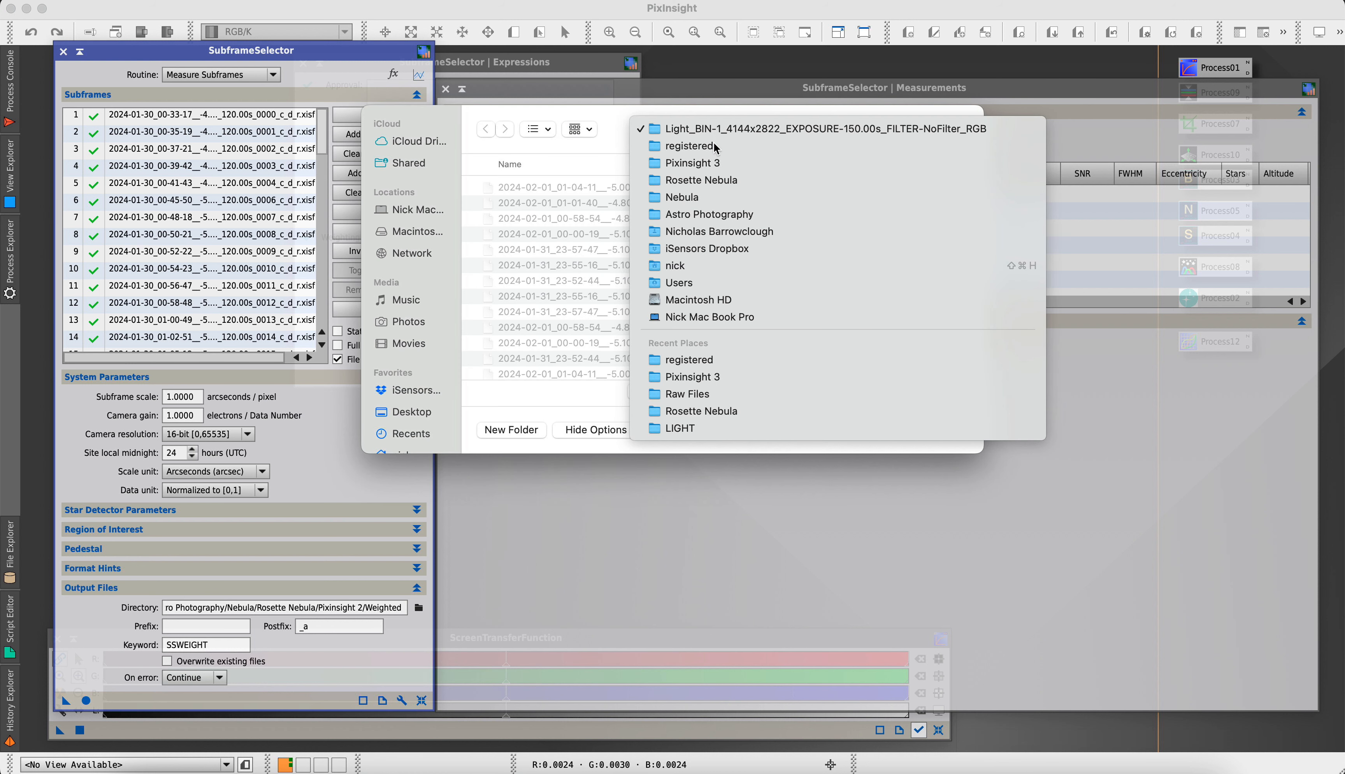
{"action": "left_click", "coordinate": [688, 146]}
{"action": "left_click", "coordinate": [483, 203]}
{"action": "left_click", "coordinate": [476, 203]}
{"action": "left_click", "coordinate": [476, 203]}
{"action": "left_click", "coordinate": [476, 219]}
{"action": "scroll", "coordinate": [547, 347], "scroll_direction": "down", "scroll_amount": 5}
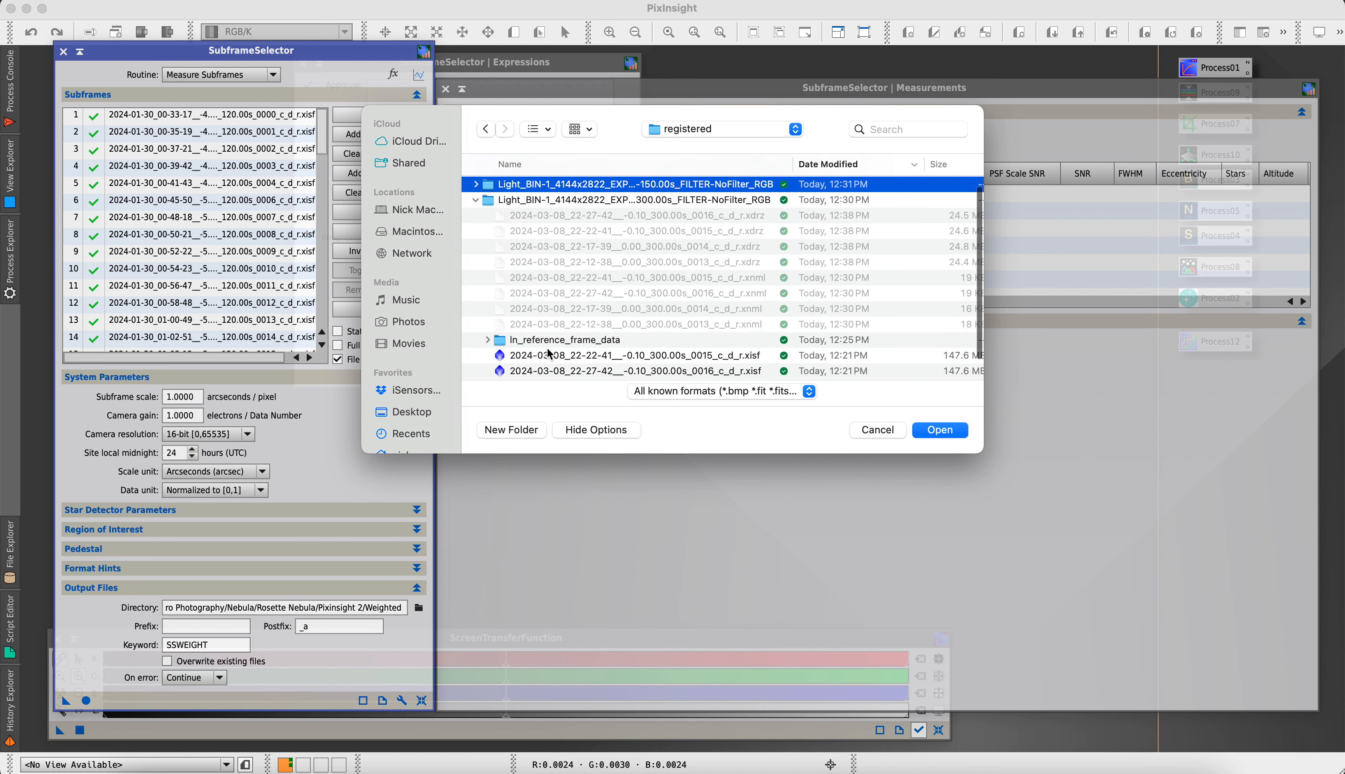
{"action": "left_click", "coordinate": [550, 354]}
{"action": "left_click_drag", "start_coordinate": [555, 318], "coordinate": [552, 367]}
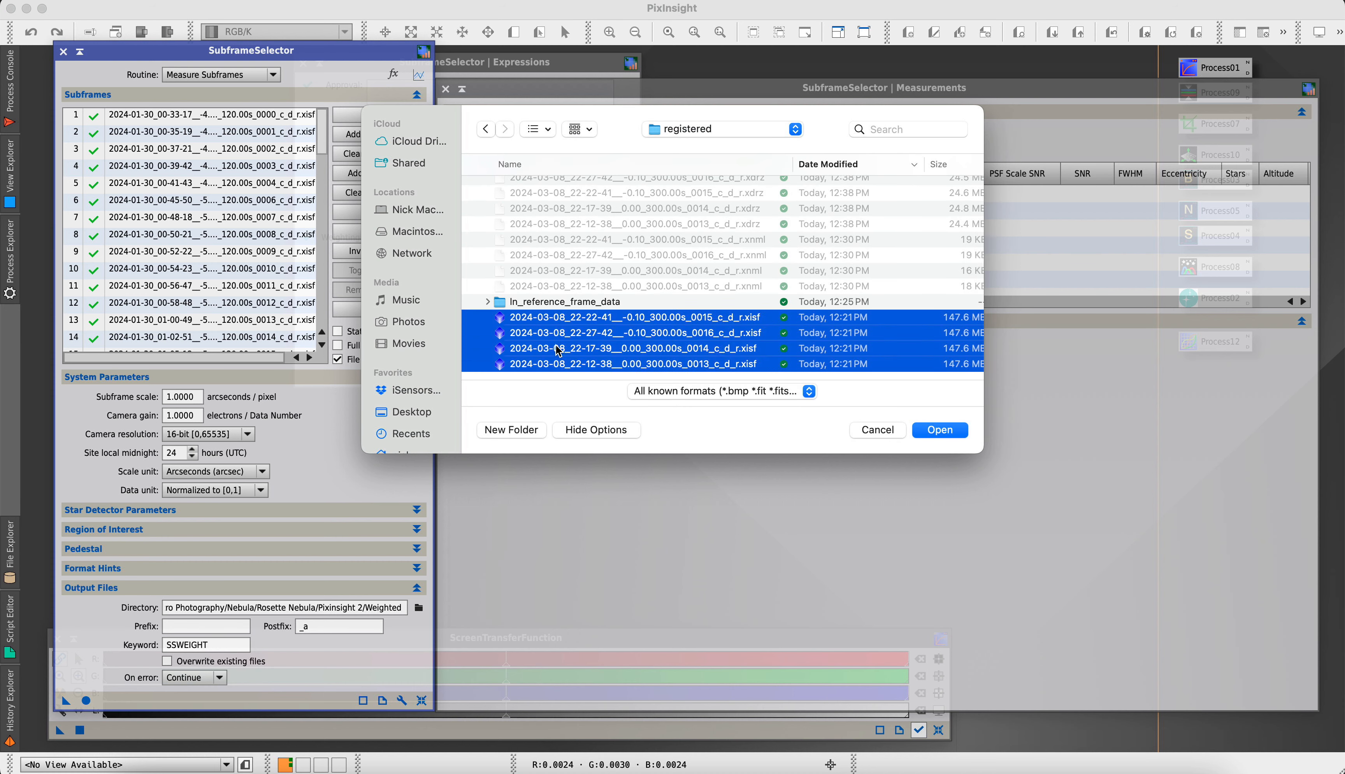
{"action": "left_click", "coordinate": [939, 430]}
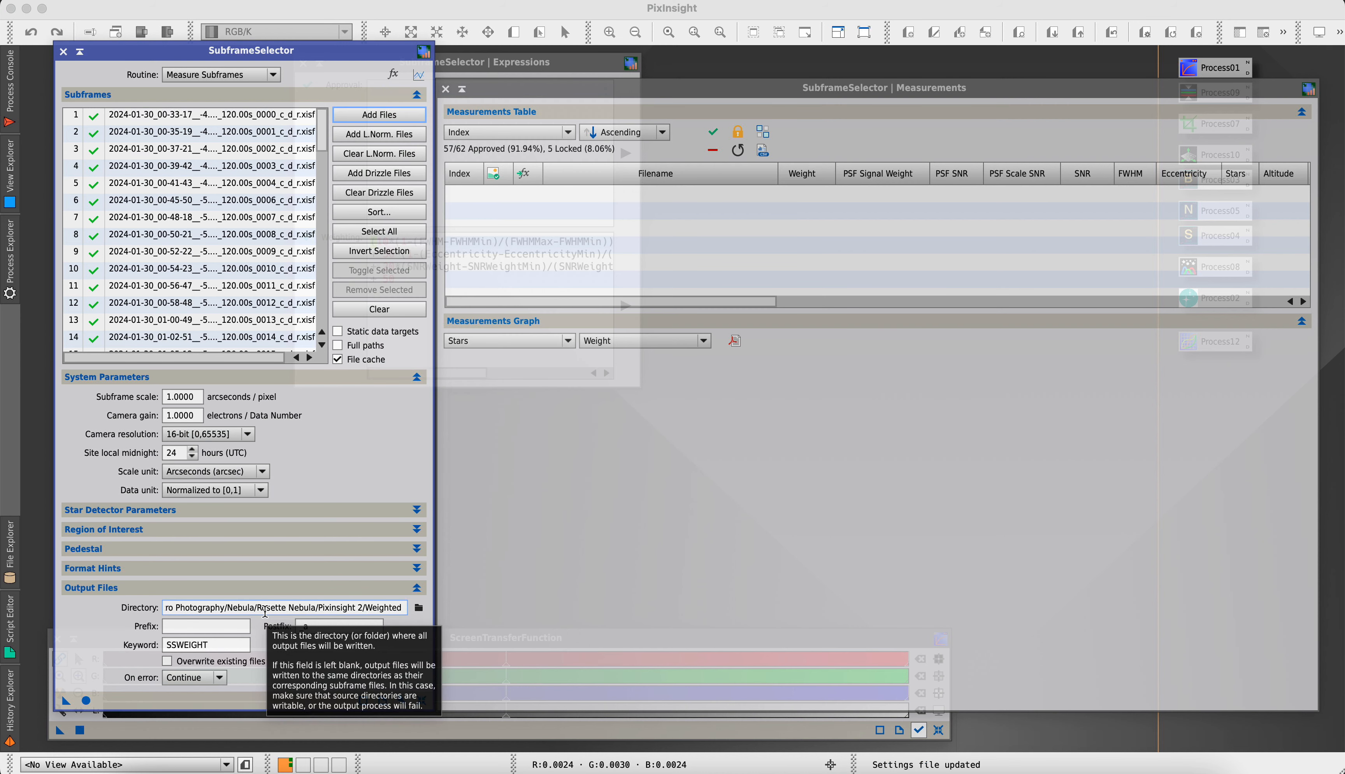
Create a folder named Weighted inside Pixinsight 3 and use it as the output directory for the subframes
{"action": "left_click", "coordinate": [419, 608]}
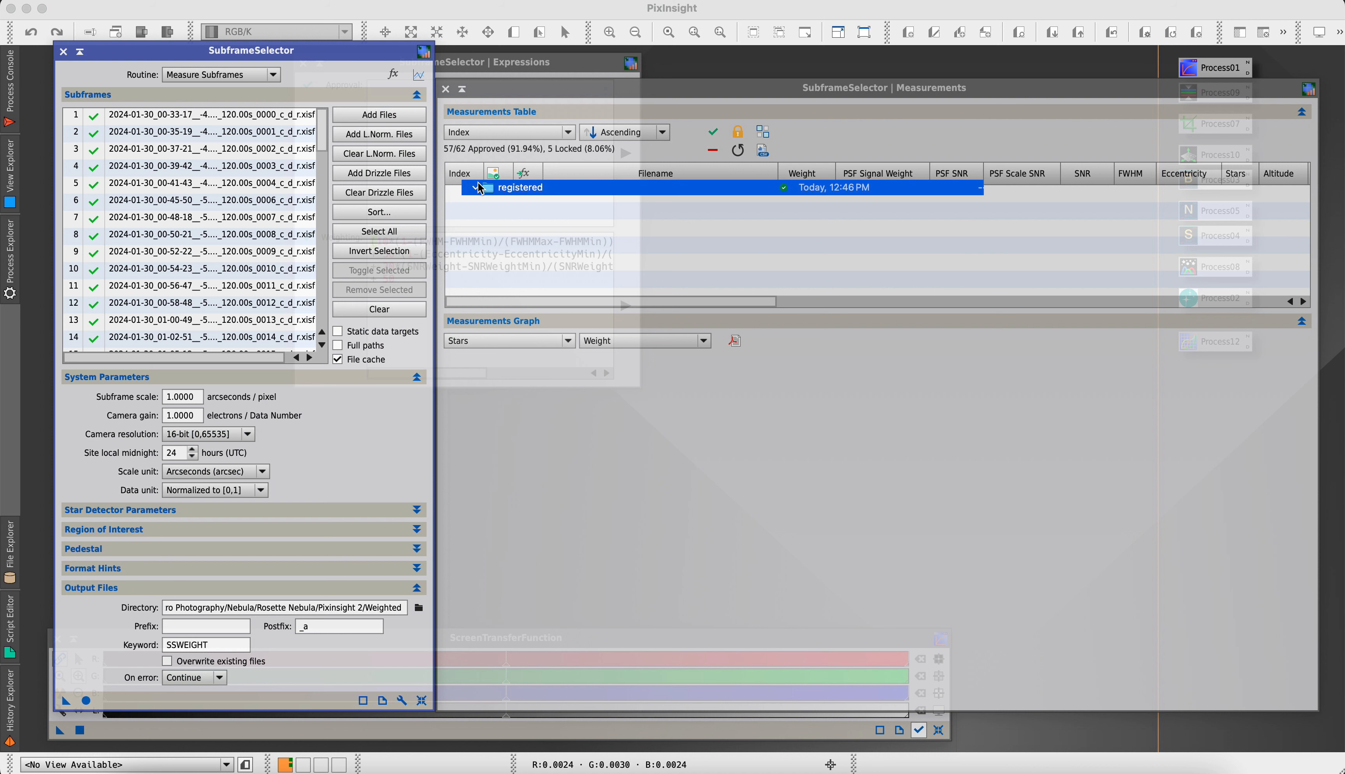
{"action": "left_click", "coordinate": [476, 188]}
{"action": "left_click", "coordinate": [504, 430]}
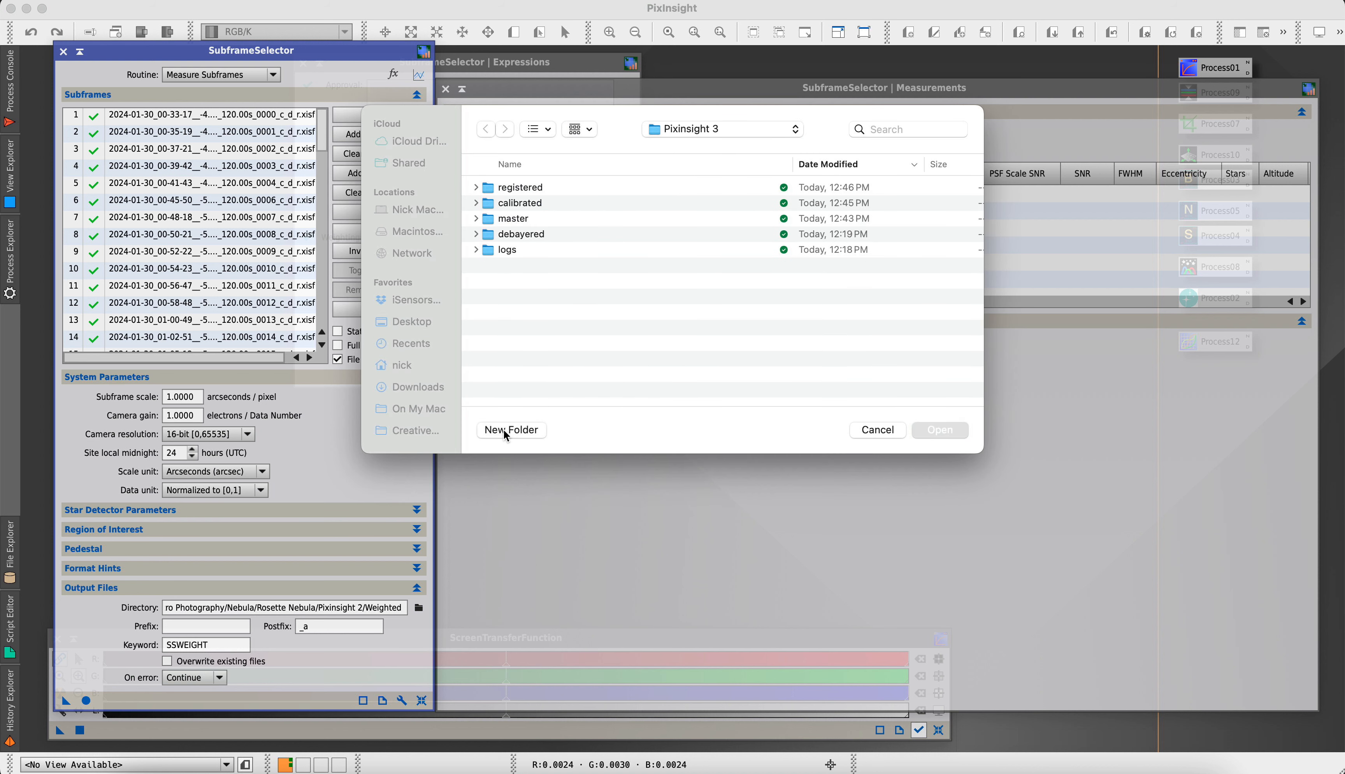
{"action": "type", "text": "Weighte"}
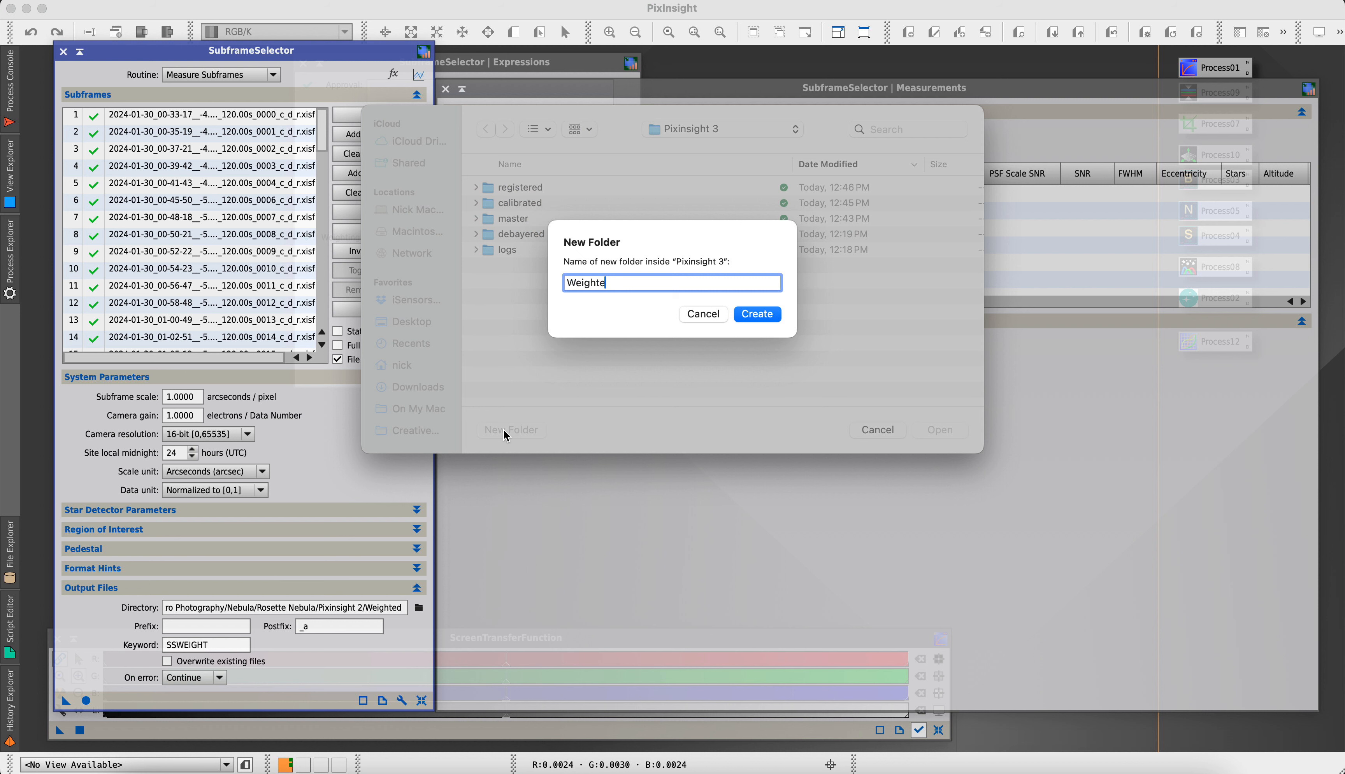
{"action": "type", "text": "d"}
{"action": "key", "text": "Return"}
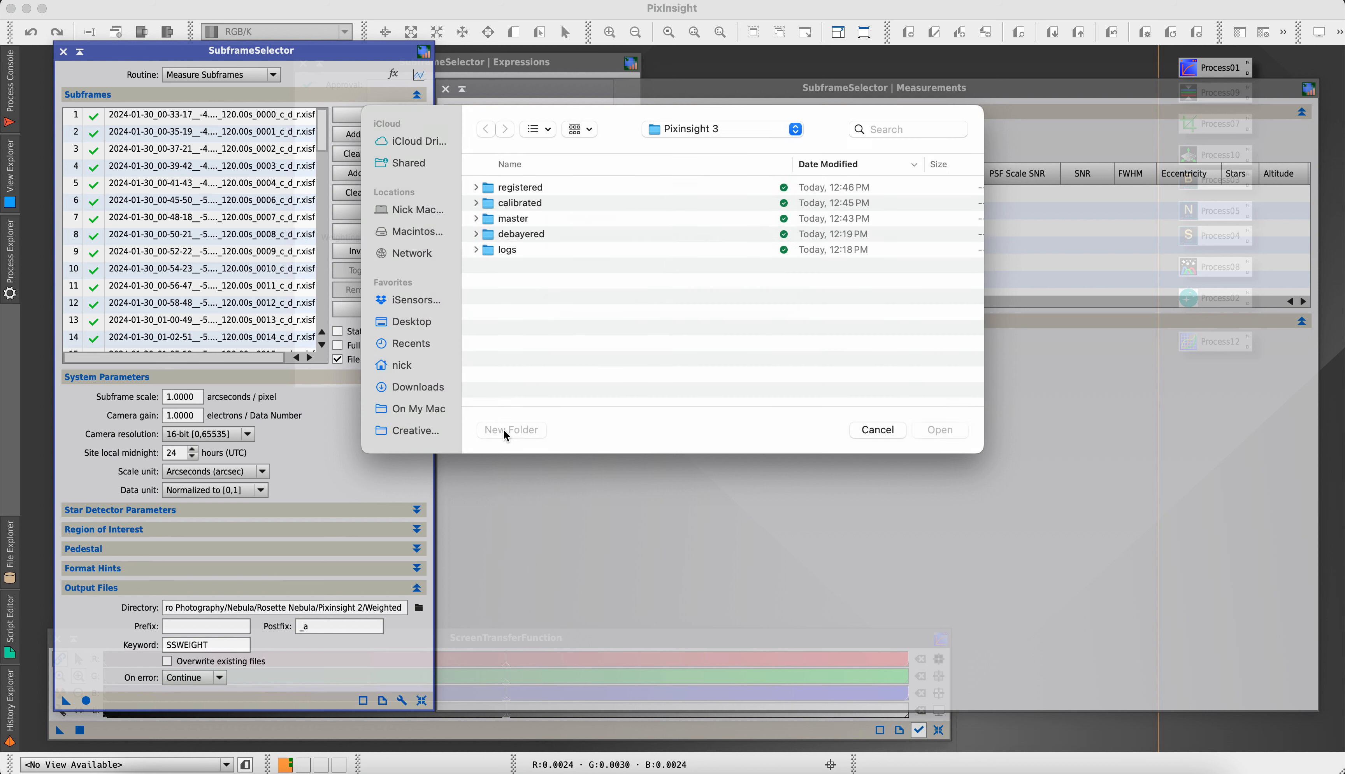
{"action": "key", "text": "Return"}
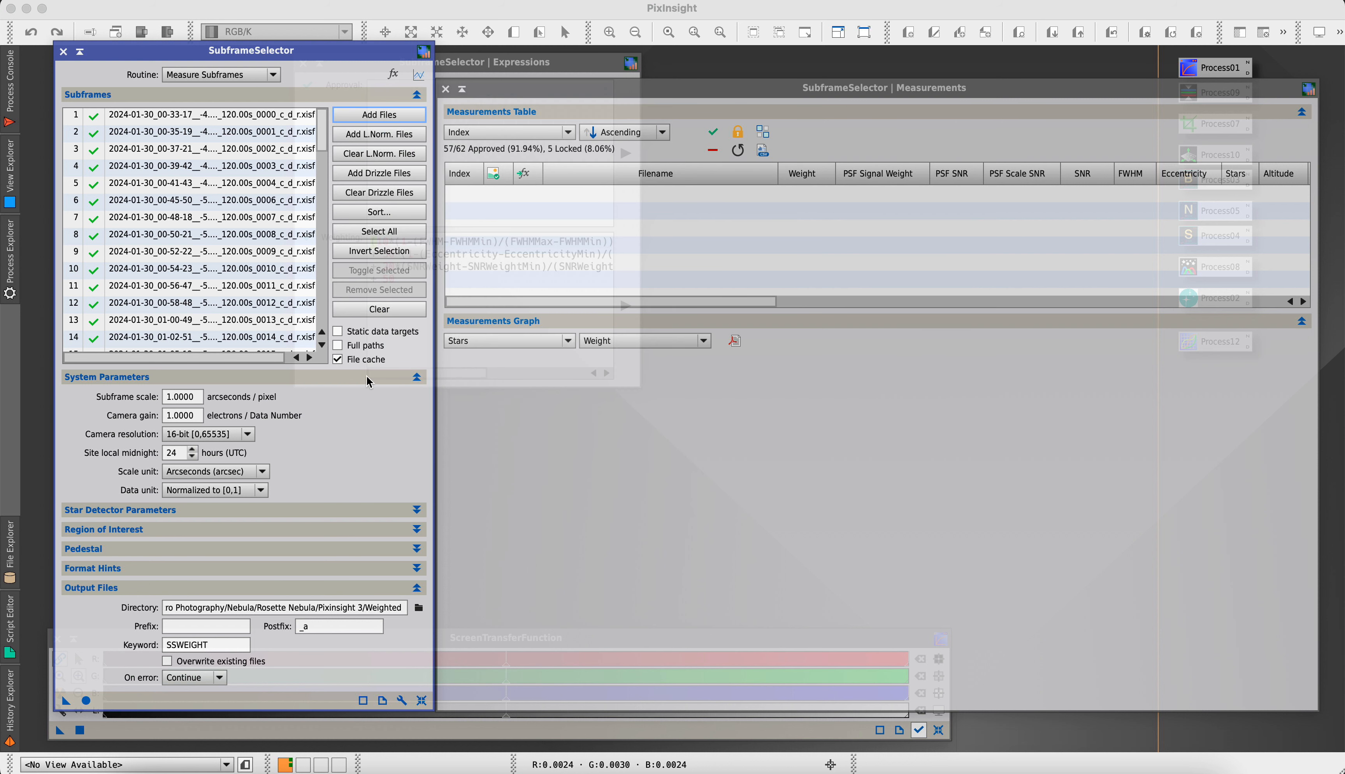
Keep the Measure Subframes routine and run it on all listed light frames
{"action": "left_click", "coordinate": [202, 75]}
{"action": "left_click", "coordinate": [202, 88]}
{"action": "left_click", "coordinate": [86, 700]}
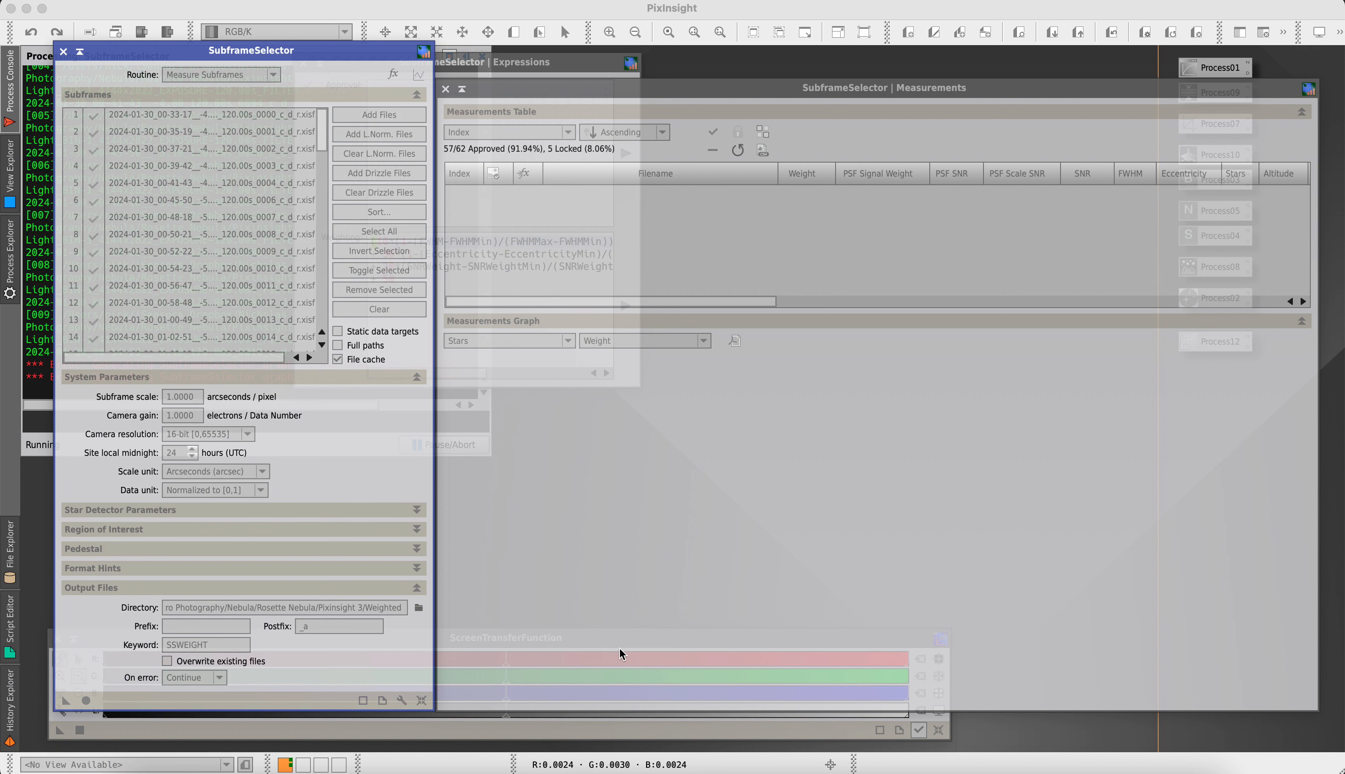
{"action": "mouse_move", "coordinate": [300, 53]}
{"action": "left_mouse_down"}
{"action": "mouse_move", "coordinate": [604, 53]}
{"action": "mouse_move", "coordinate": [316, 51]}
{"action": "left_mouse_up"}
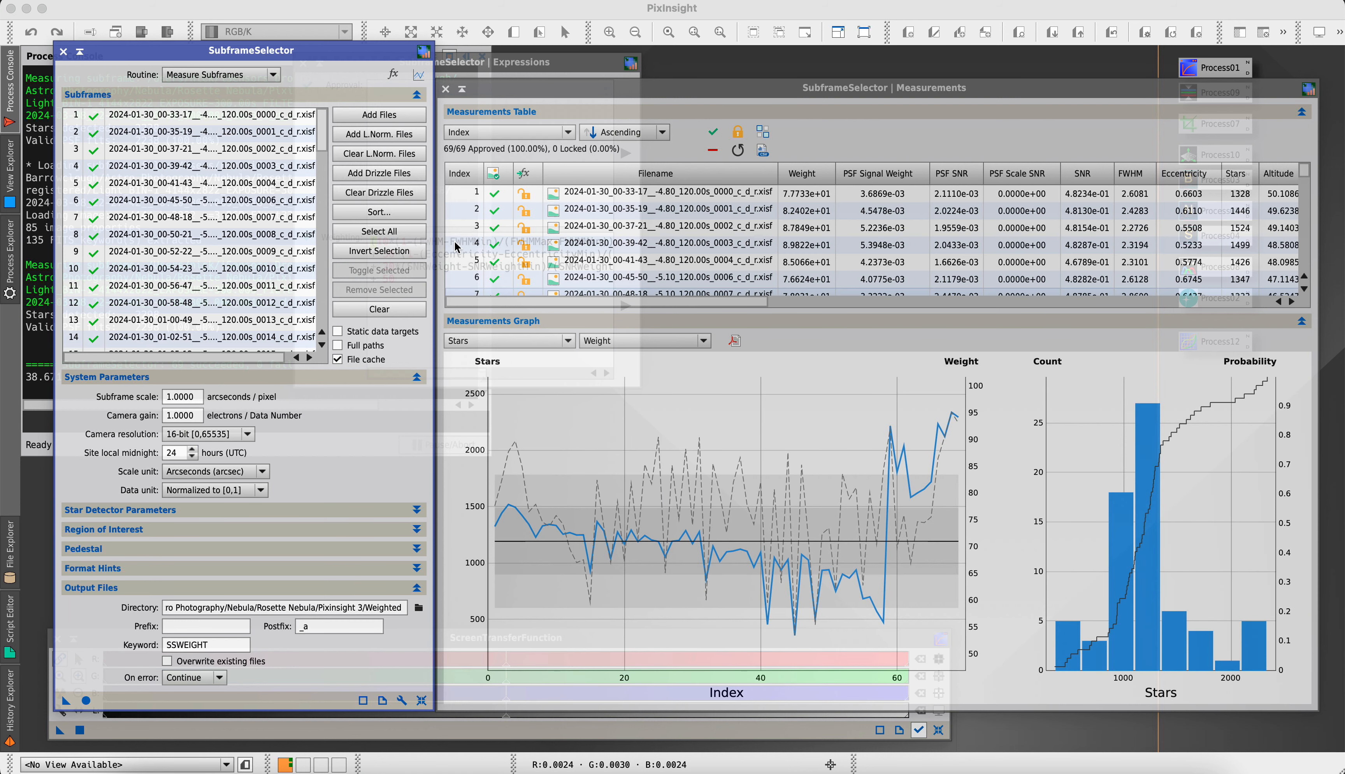
Plot FWHM in the measurements graph and reject the two frames with the highest peaks, indexes 41 and 45
{"action": "left_click", "coordinate": [496, 341]}
{"action": "left_click", "coordinate": [495, 422]}
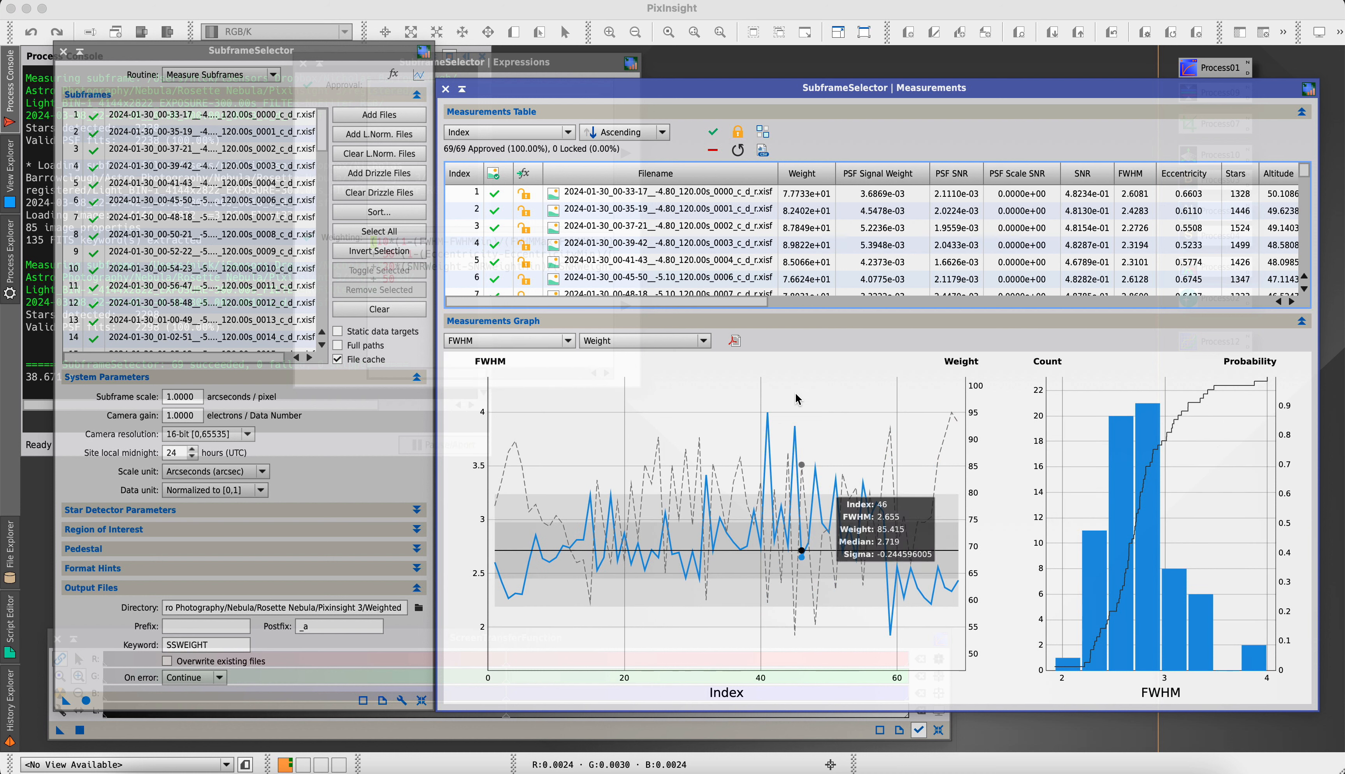
{"action": "left_click", "coordinate": [768, 413]}
{"action": "left_click", "coordinate": [794, 426]}
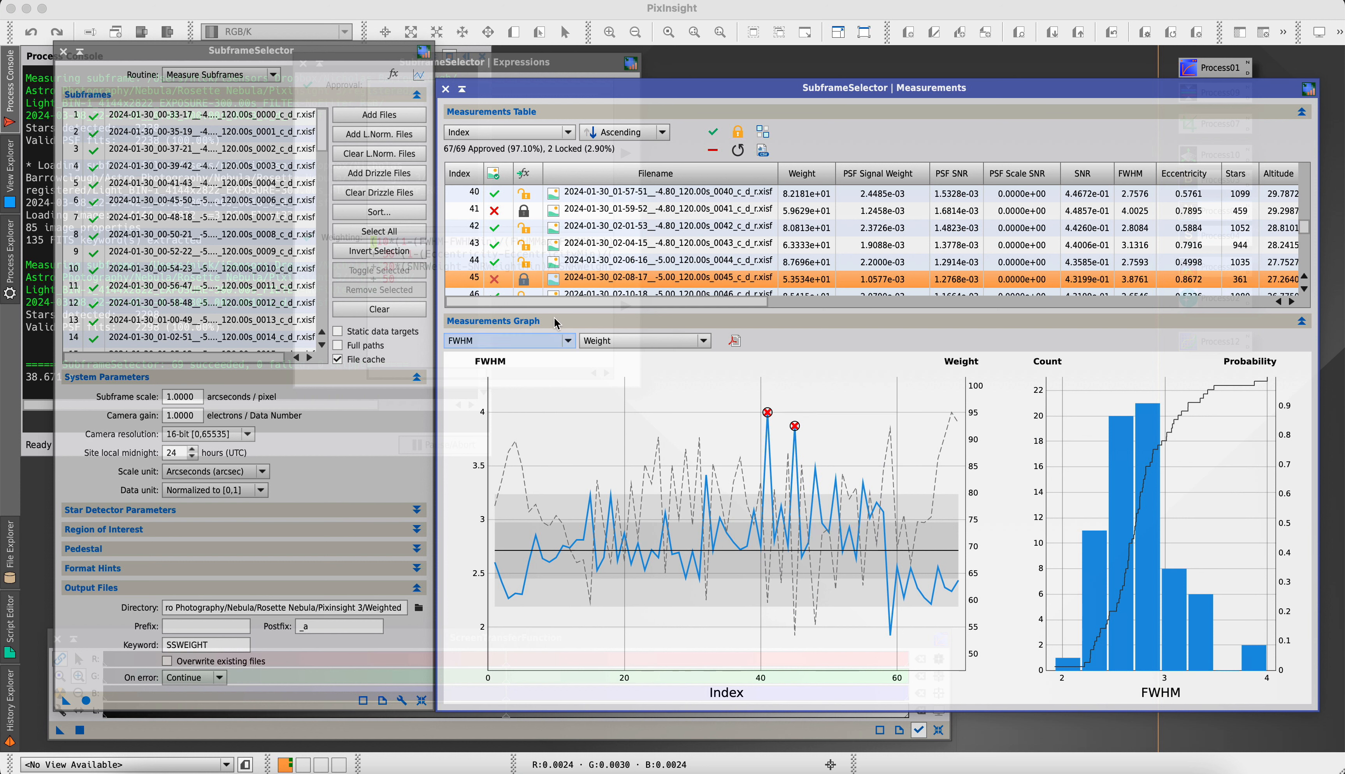
Plot Eccentricity in the measurements graph and reject the high-peak frames at indexes 48 and 15
{"action": "left_click", "coordinate": [518, 341]}
{"action": "left_click", "coordinate": [472, 435]}
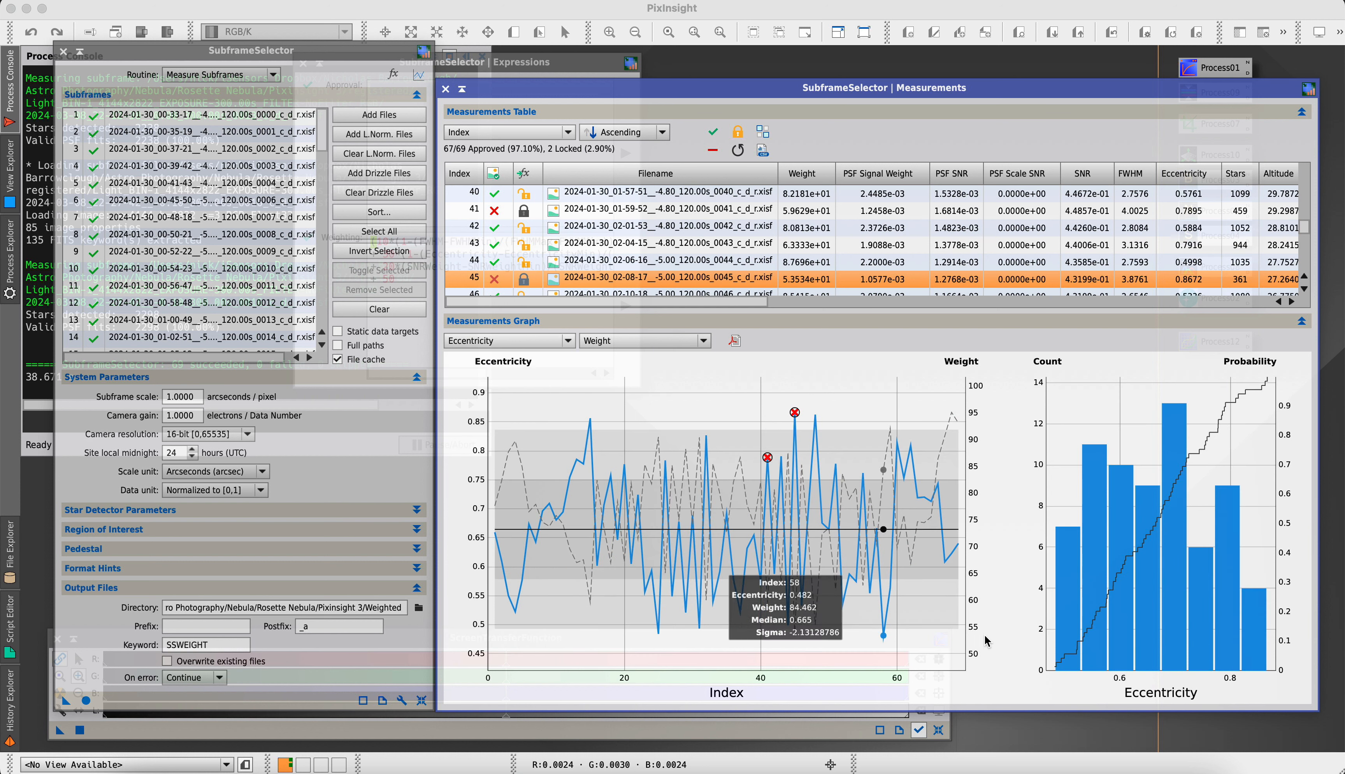
{"action": "left_click", "coordinate": [816, 414]}
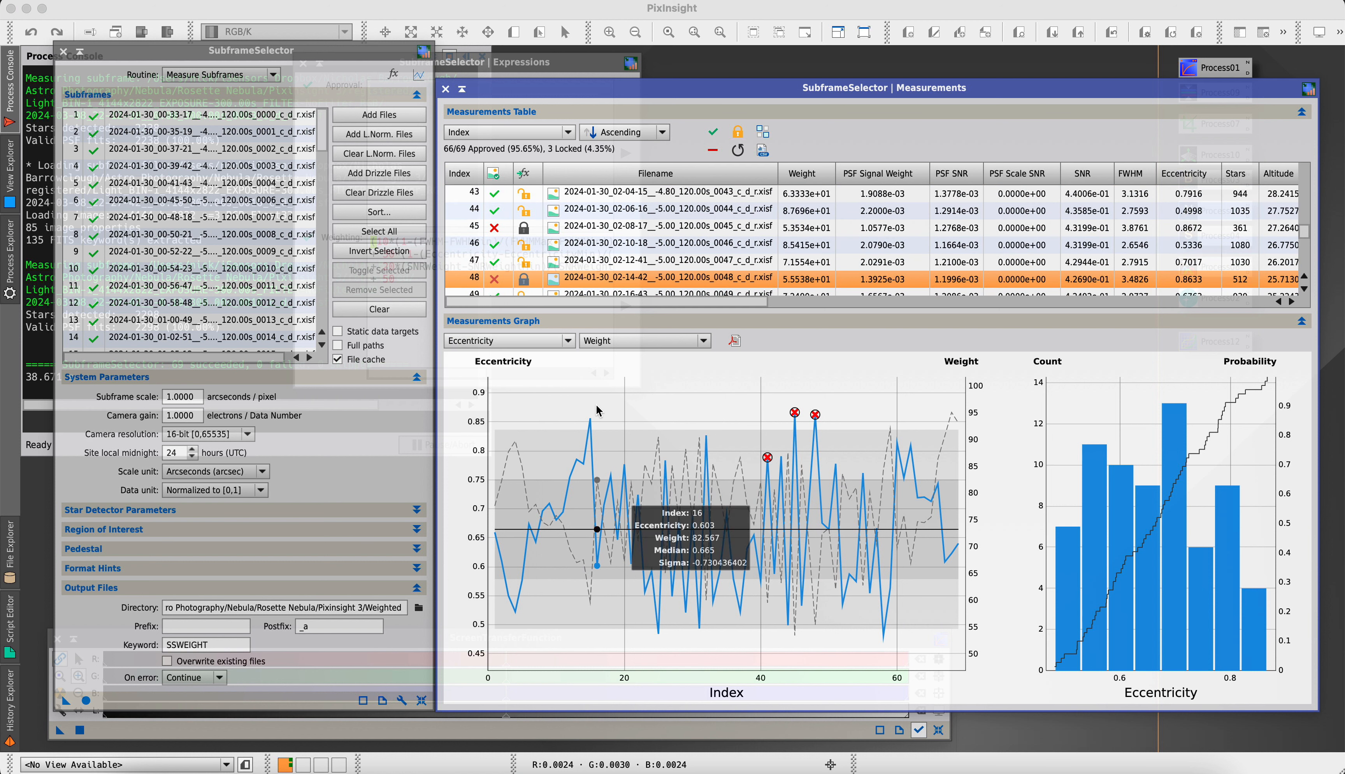
{"action": "left_click", "coordinate": [590, 419]}
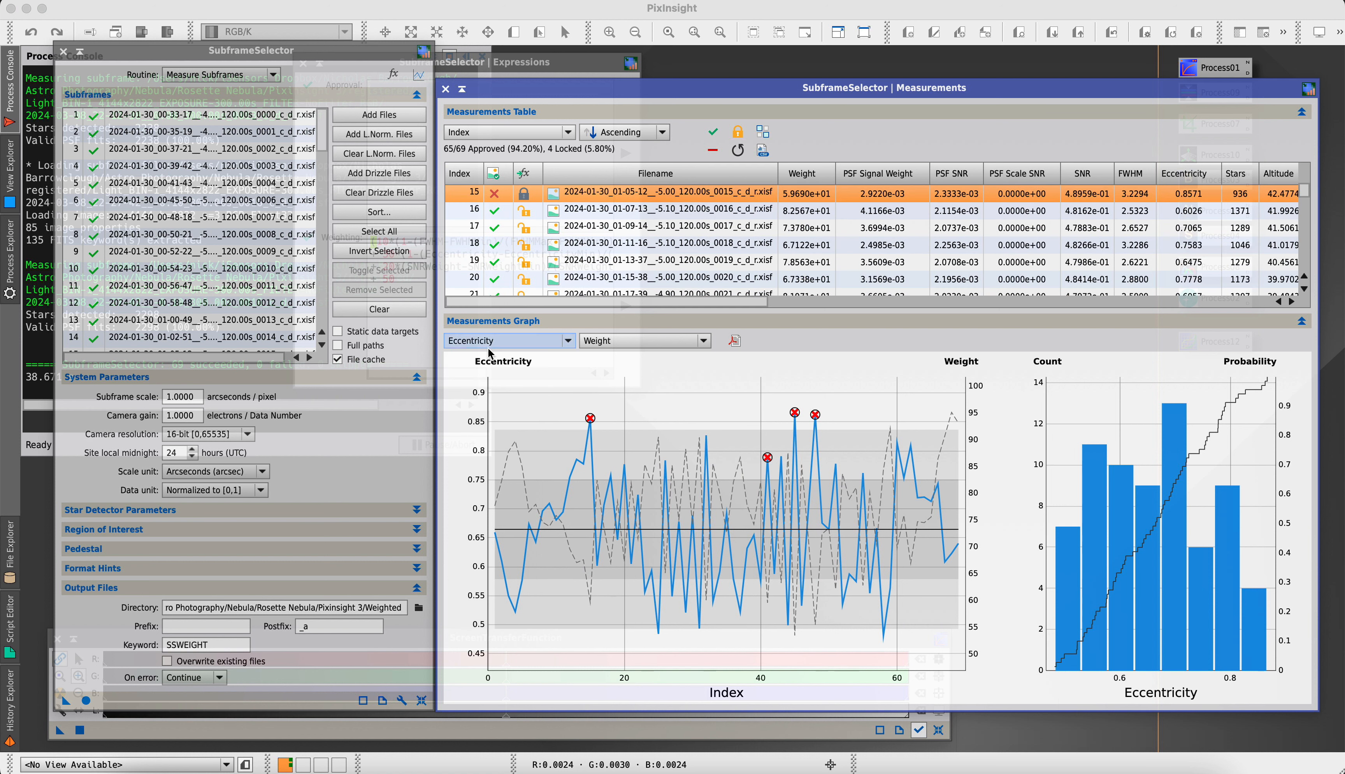
Plot Stars in the measurements graph and reject the low-star frame at index 58
{"action": "left_click", "coordinate": [499, 341]}
{"action": "left_click", "coordinate": [472, 450]}
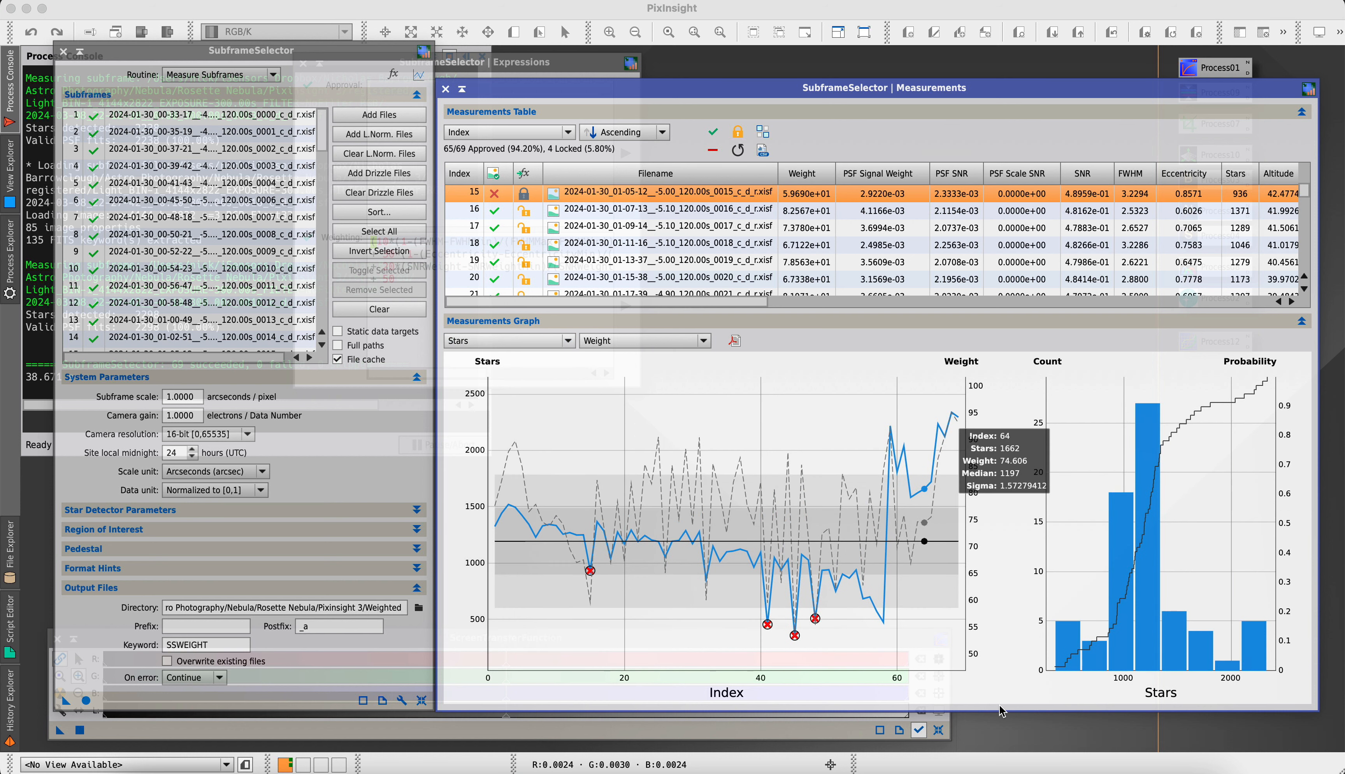
{"action": "left_click", "coordinate": [883, 622]}
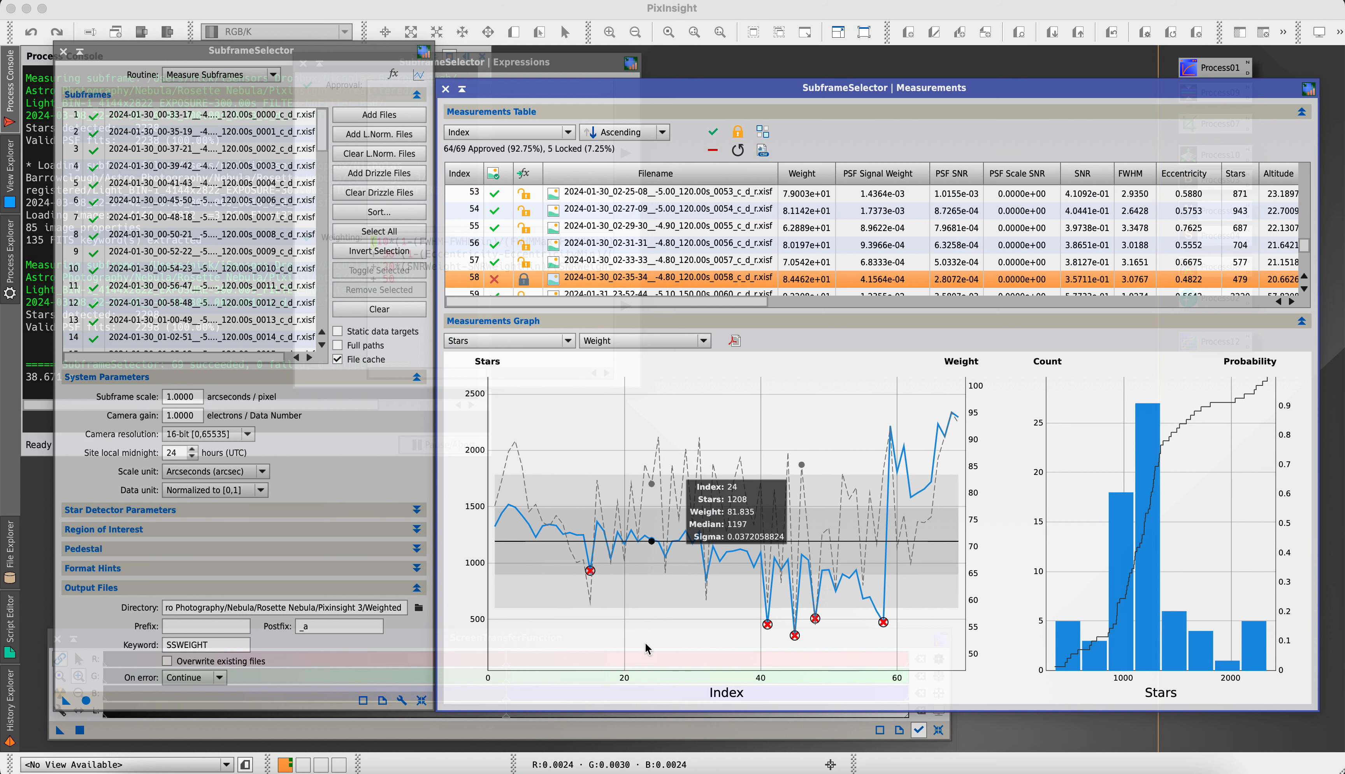
Review the weighting formula in the SubframeSelector expressions and return to the measurements
{"action": "left_click", "coordinate": [546, 62]}
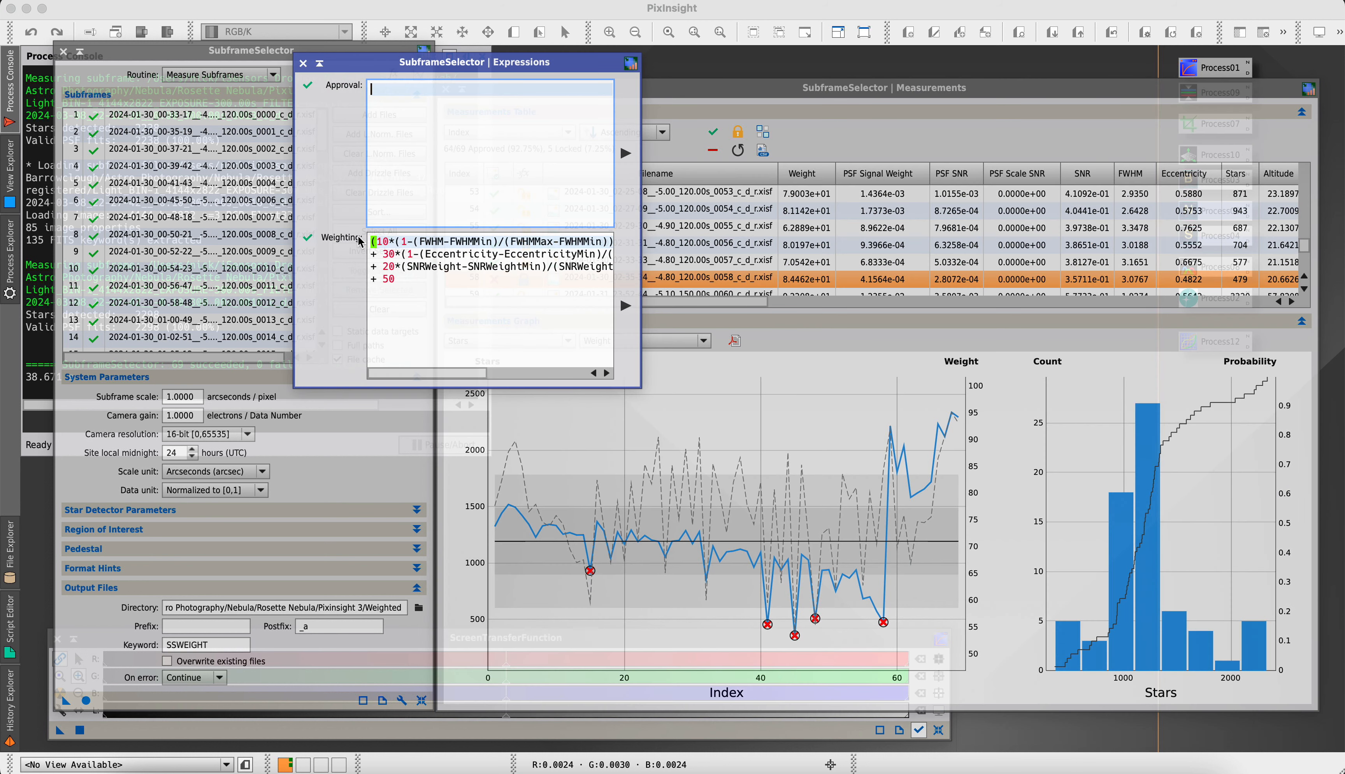
{"action": "left_click", "coordinate": [410, 282]}
{"action": "left_click_drag", "start_coordinate": [410, 282], "coordinate": [357, 222]}
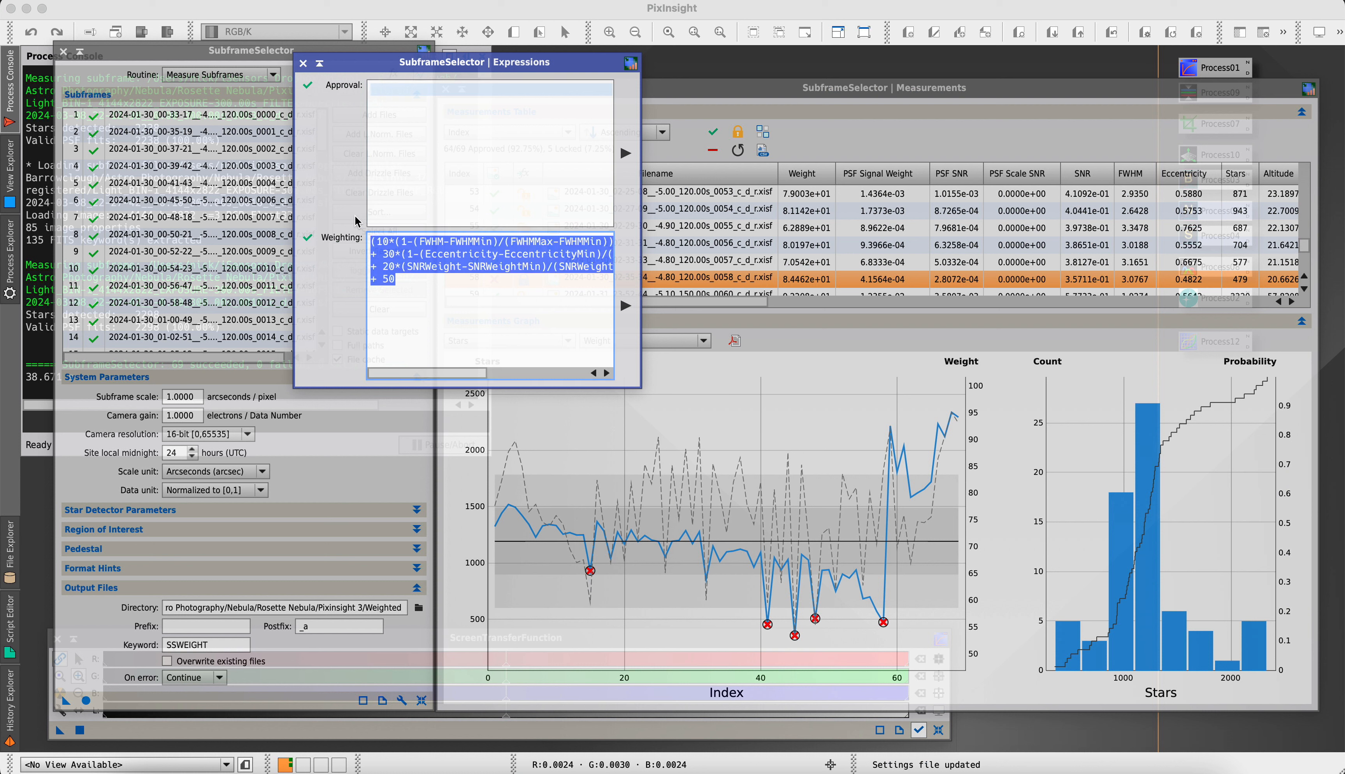
{"action": "left_click", "coordinate": [430, 277]}
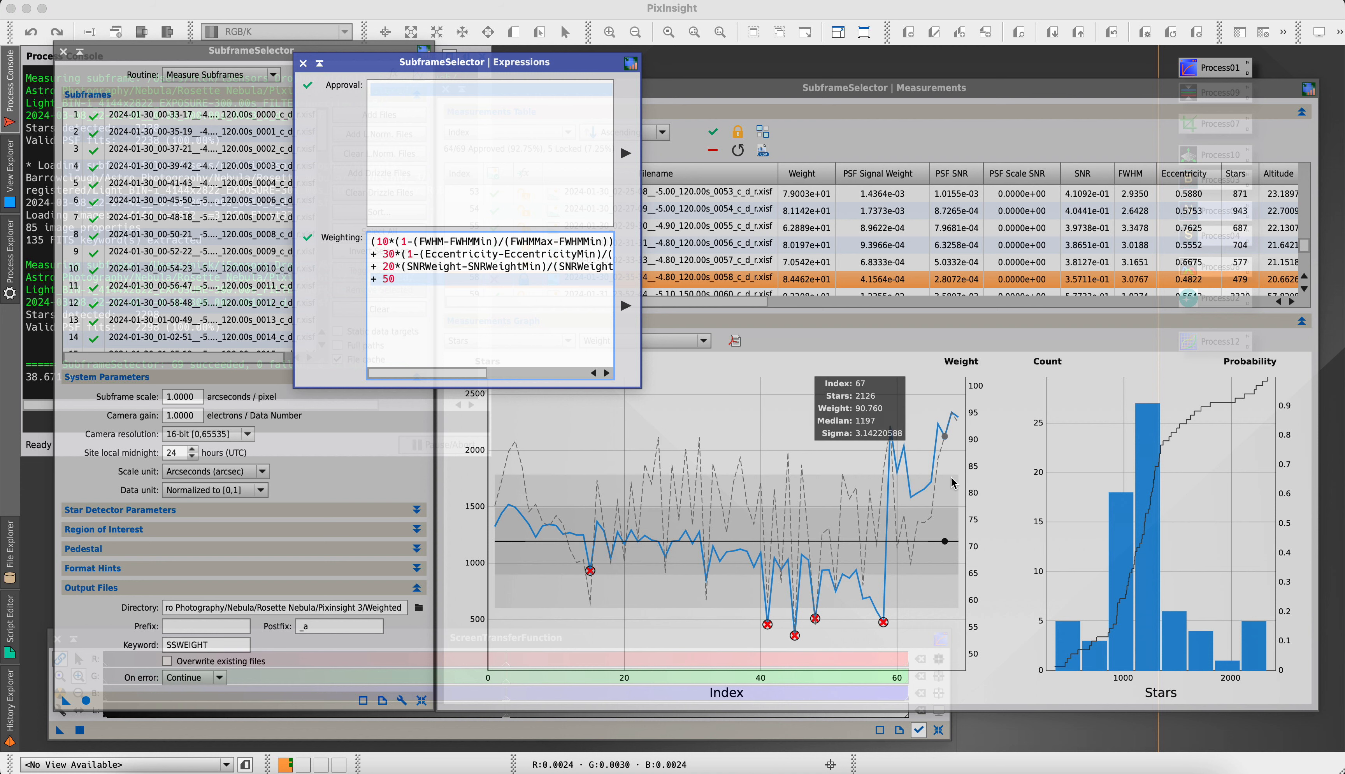
{"action": "left_click", "coordinate": [748, 85]}
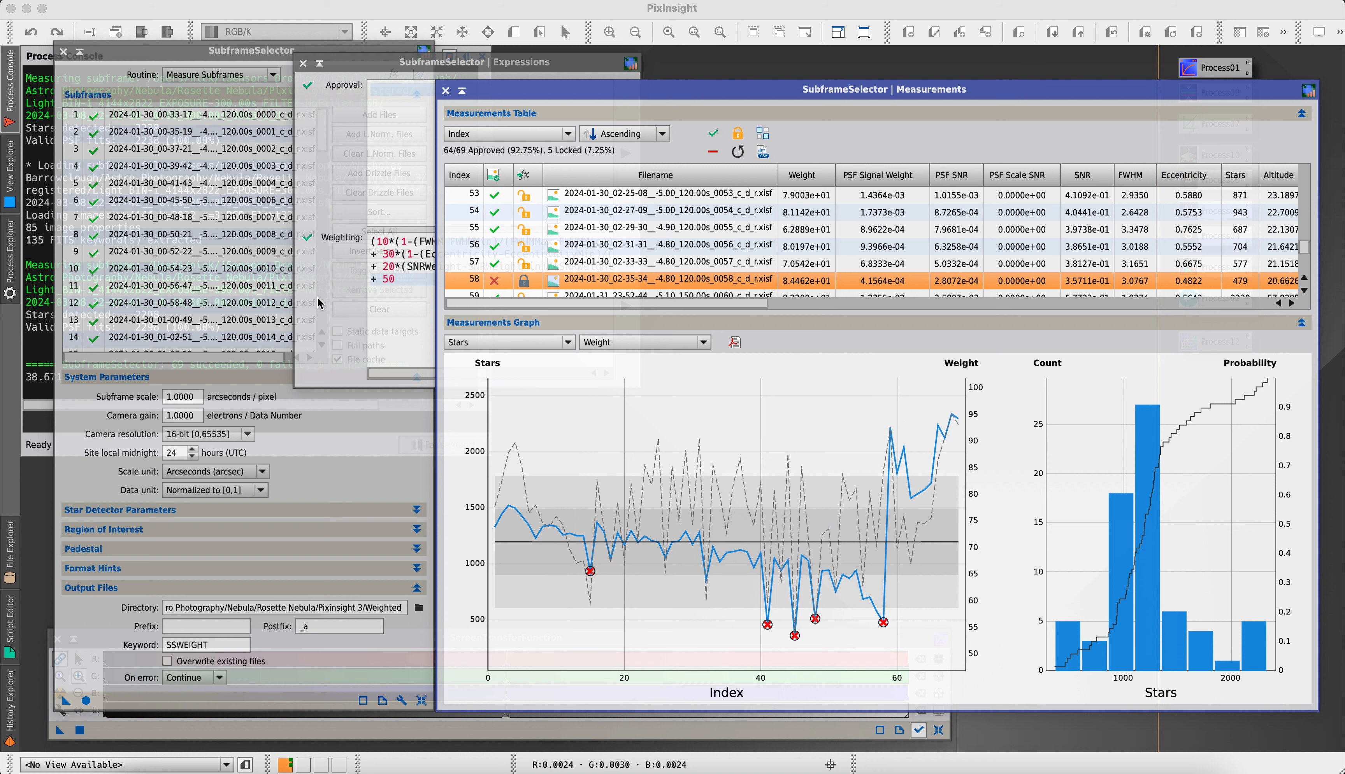
Run the Output Subframes routine to write the approved frames to the Weighted folder, and close SubframeSelector
{"action": "left_click", "coordinate": [200, 53]}
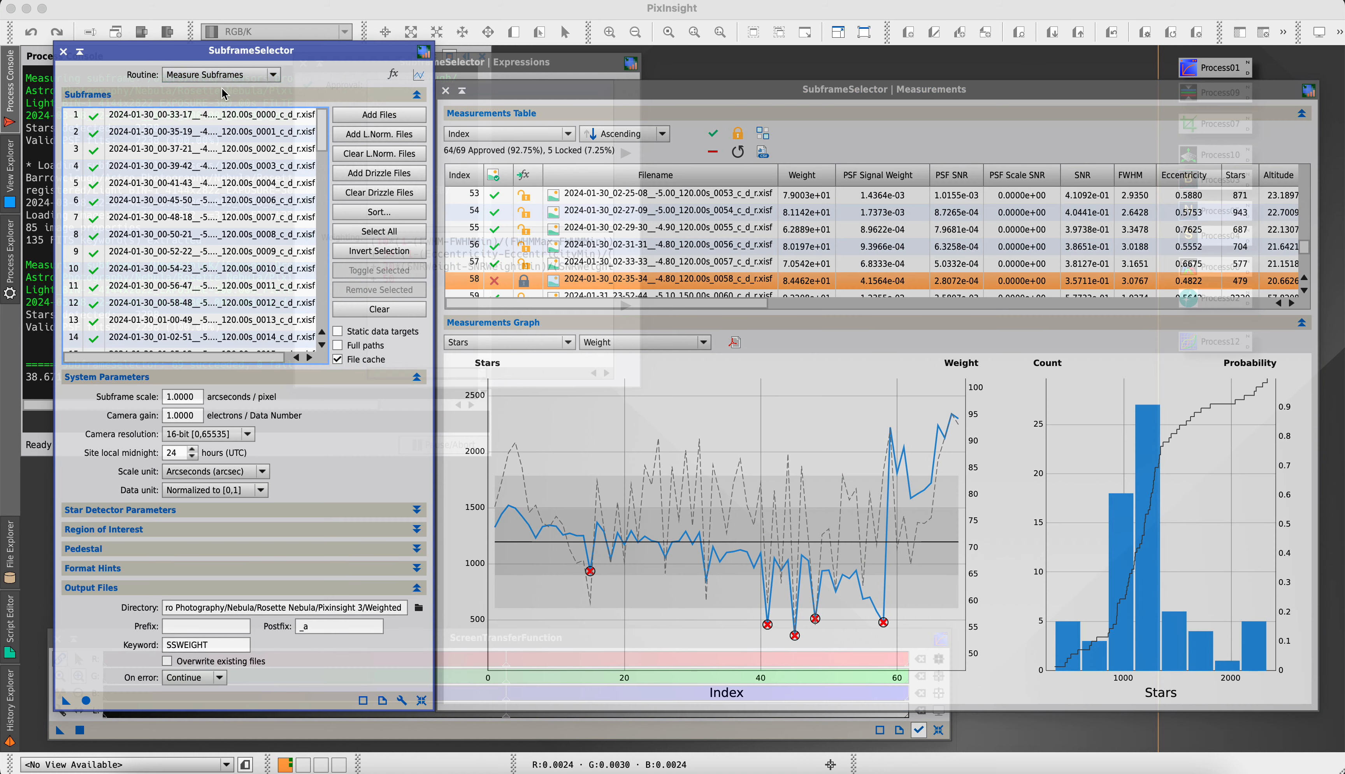
{"action": "left_click", "coordinate": [226, 77]}
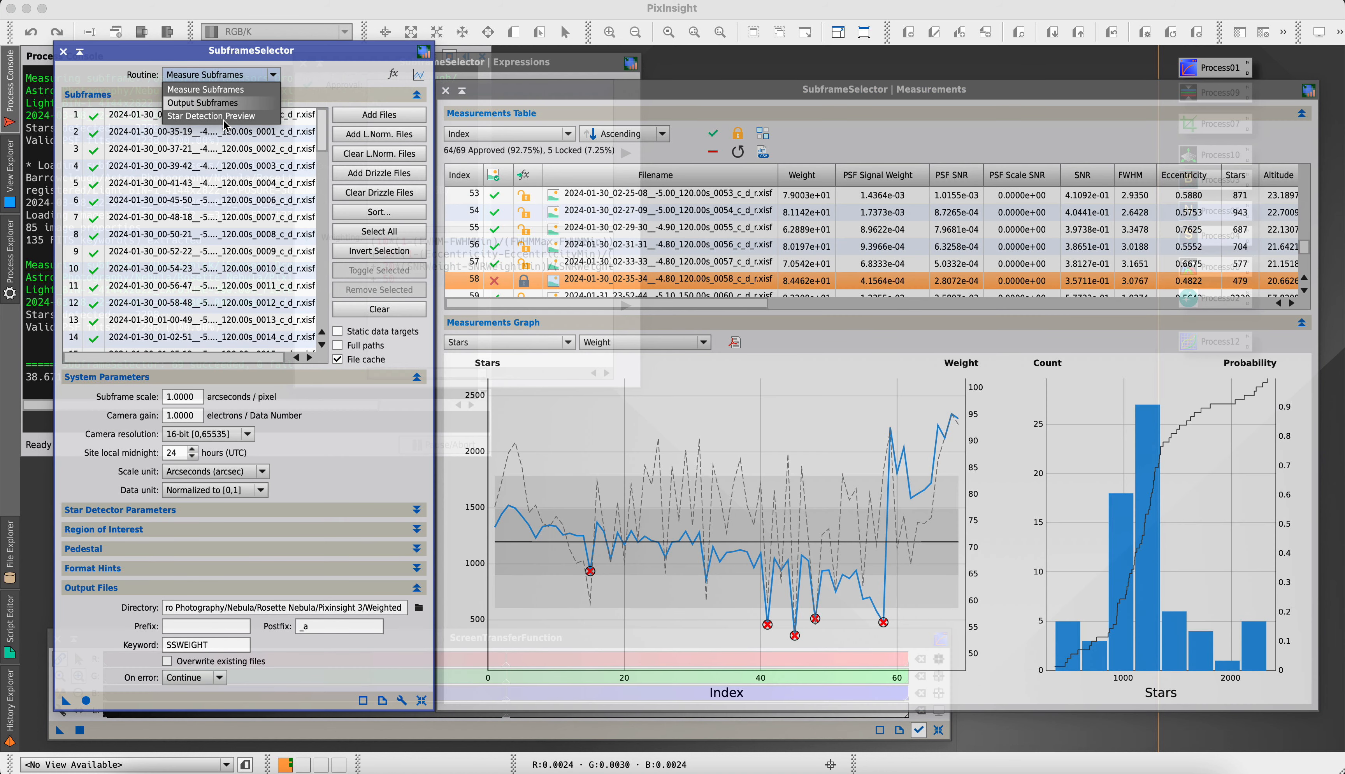
{"action": "left_click", "coordinate": [228, 105]}
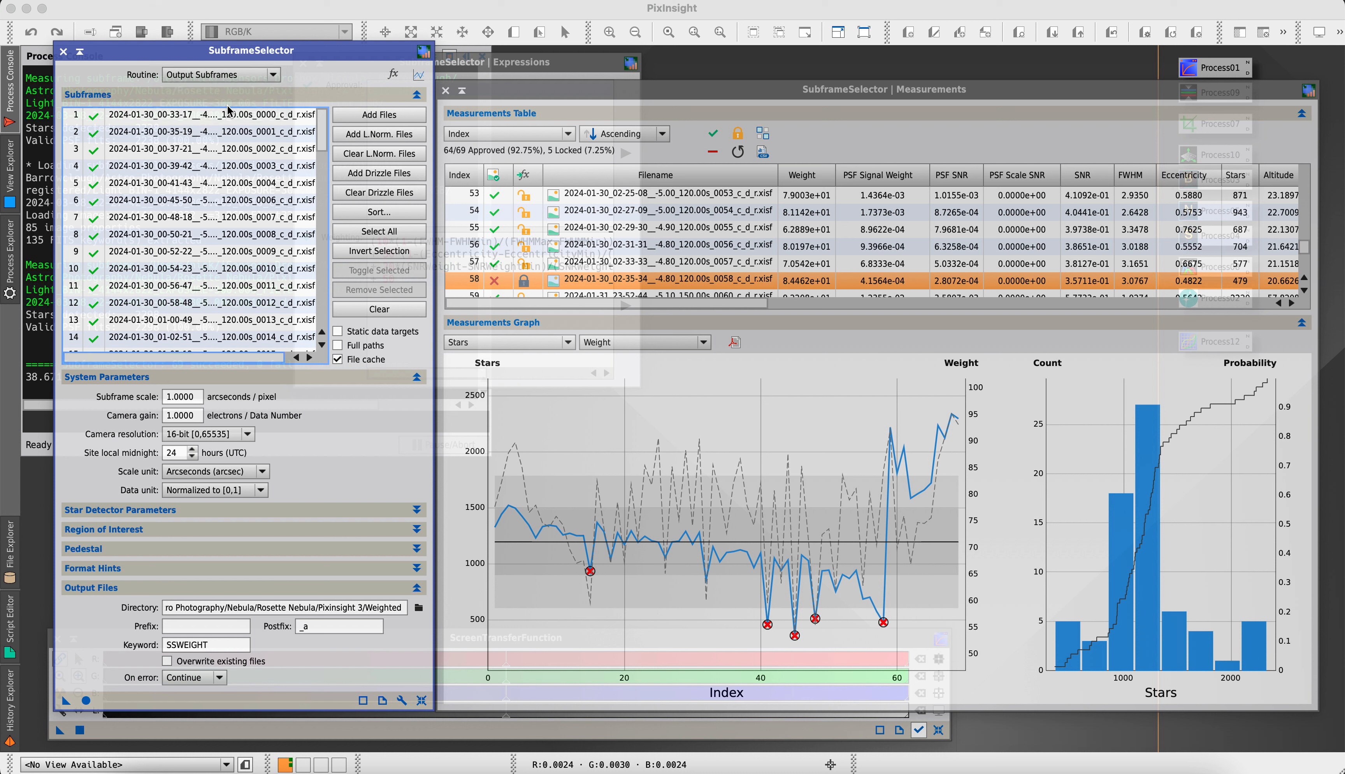
{"action": "left_click", "coordinate": [215, 645]}
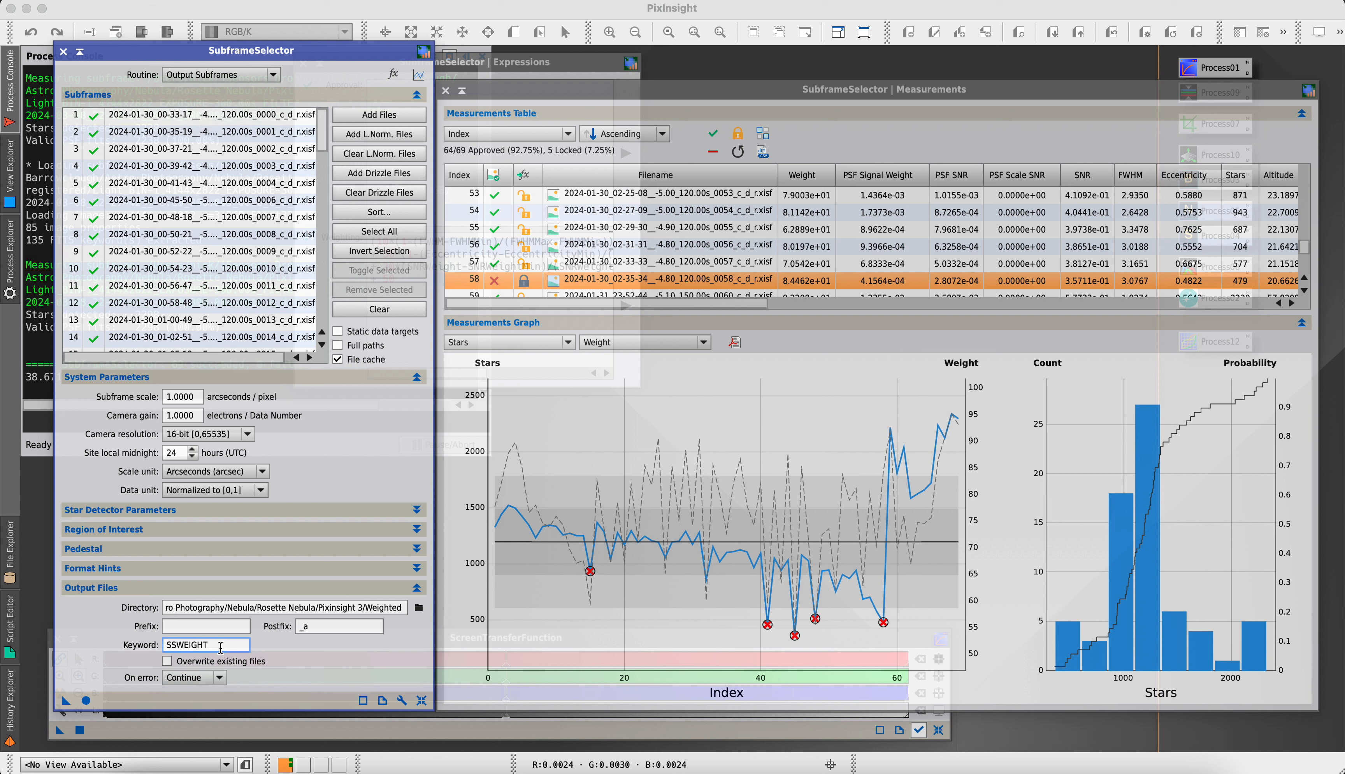
{"action": "left_click", "coordinate": [243, 630]}
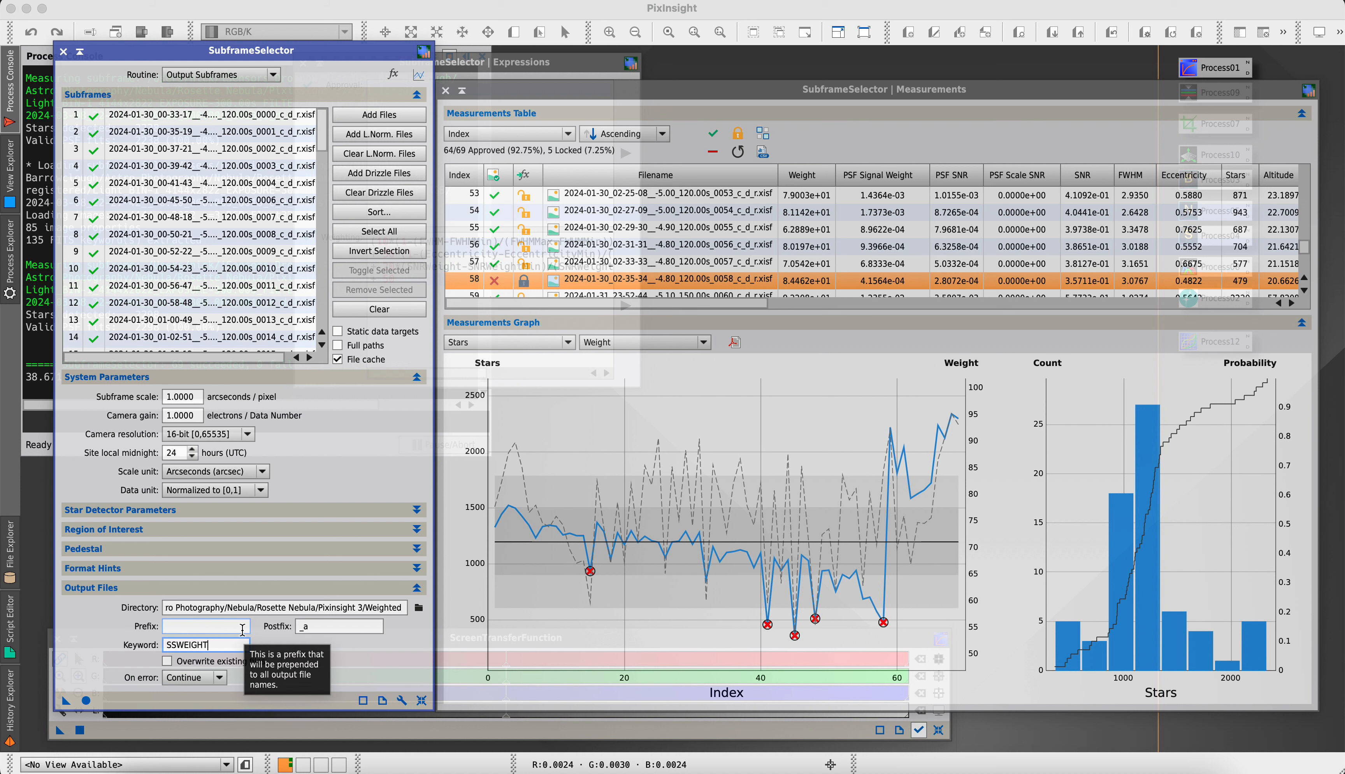
{"action": "left_click", "coordinate": [86, 700]}
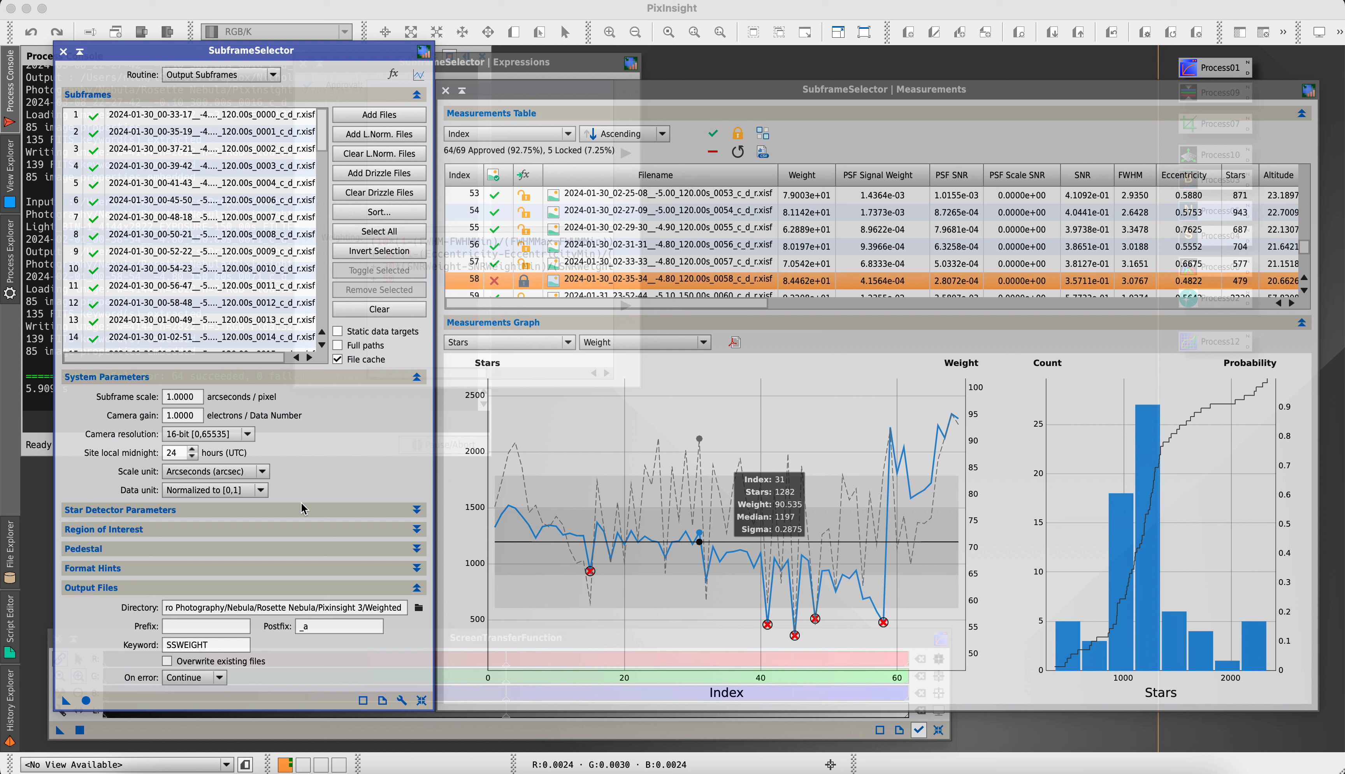
{"action": "mouse_move", "coordinate": [883, 631]}
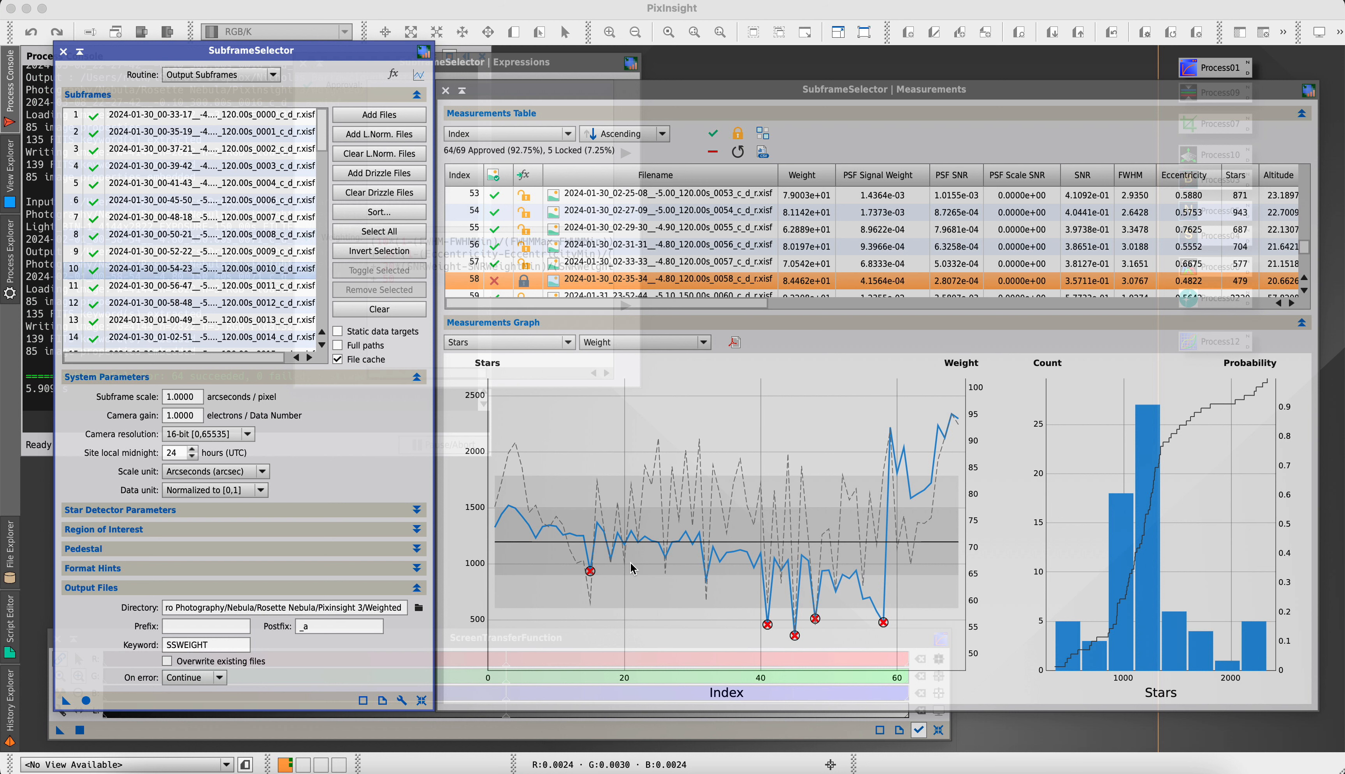
{"action": "left_click", "coordinate": [63, 51]}
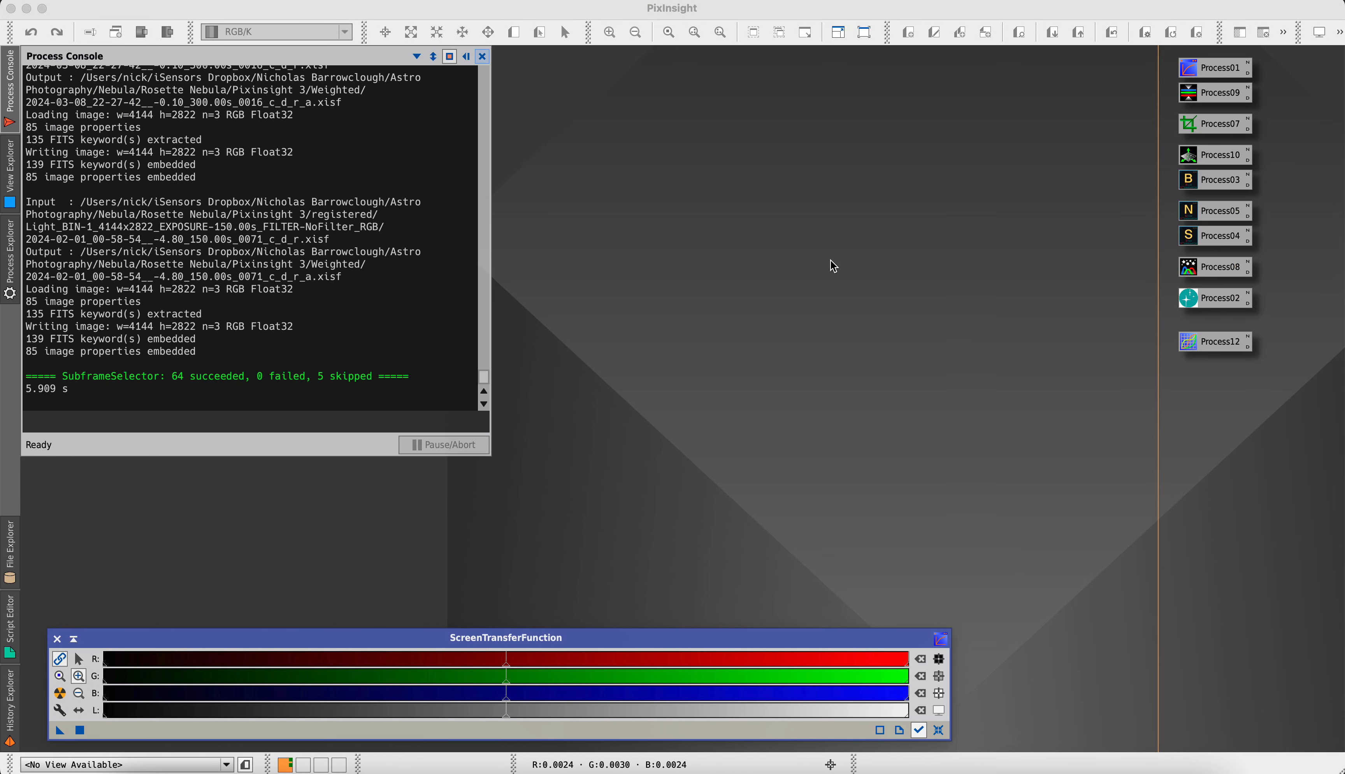
Open the ImageIntegration process and clear its existing list of input images
{"action": "left_click", "coordinate": [467, 56]}
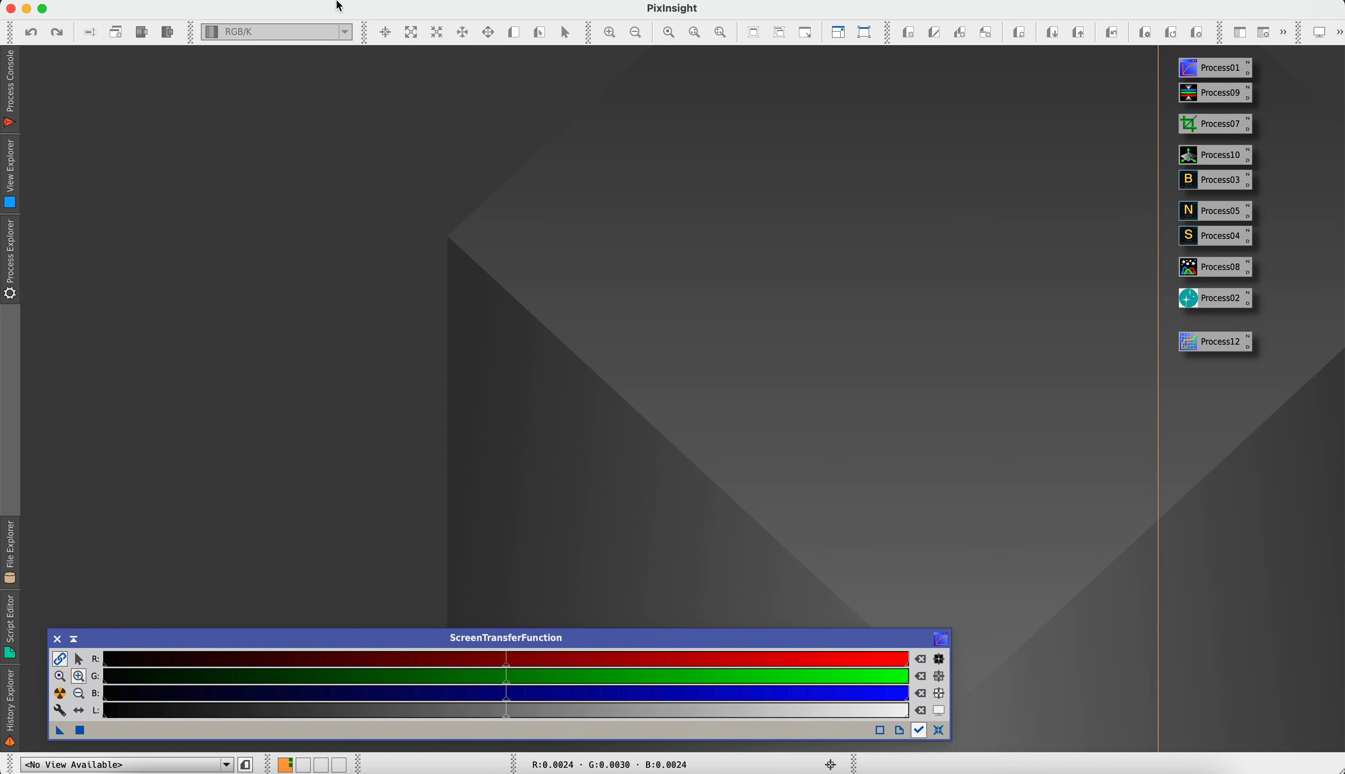
{"action": "left_click", "coordinate": [339, 6]}
{"action": "mouse_move", "coordinate": [347, 13]}
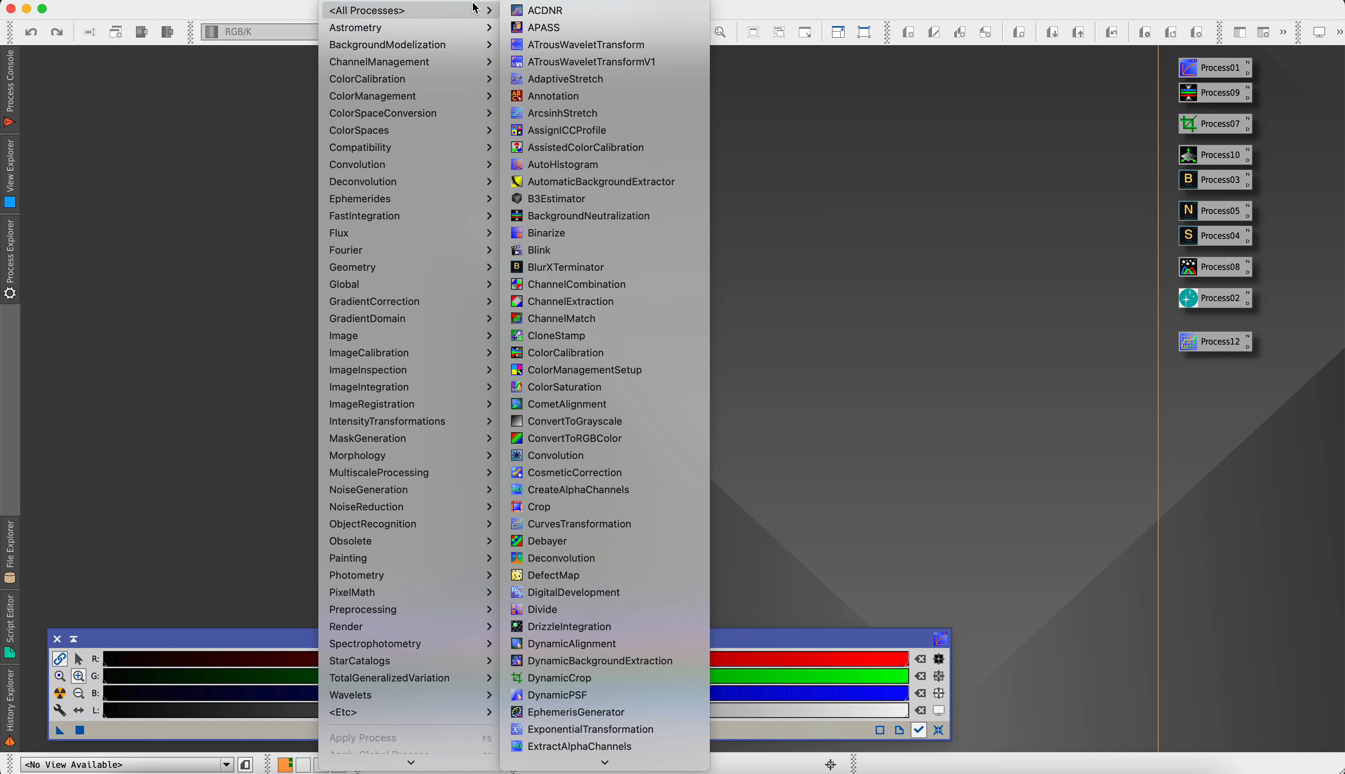
{"action": "scroll", "coordinate": [597, 394], "scroll_direction": "down", "scroll_amount": 10}
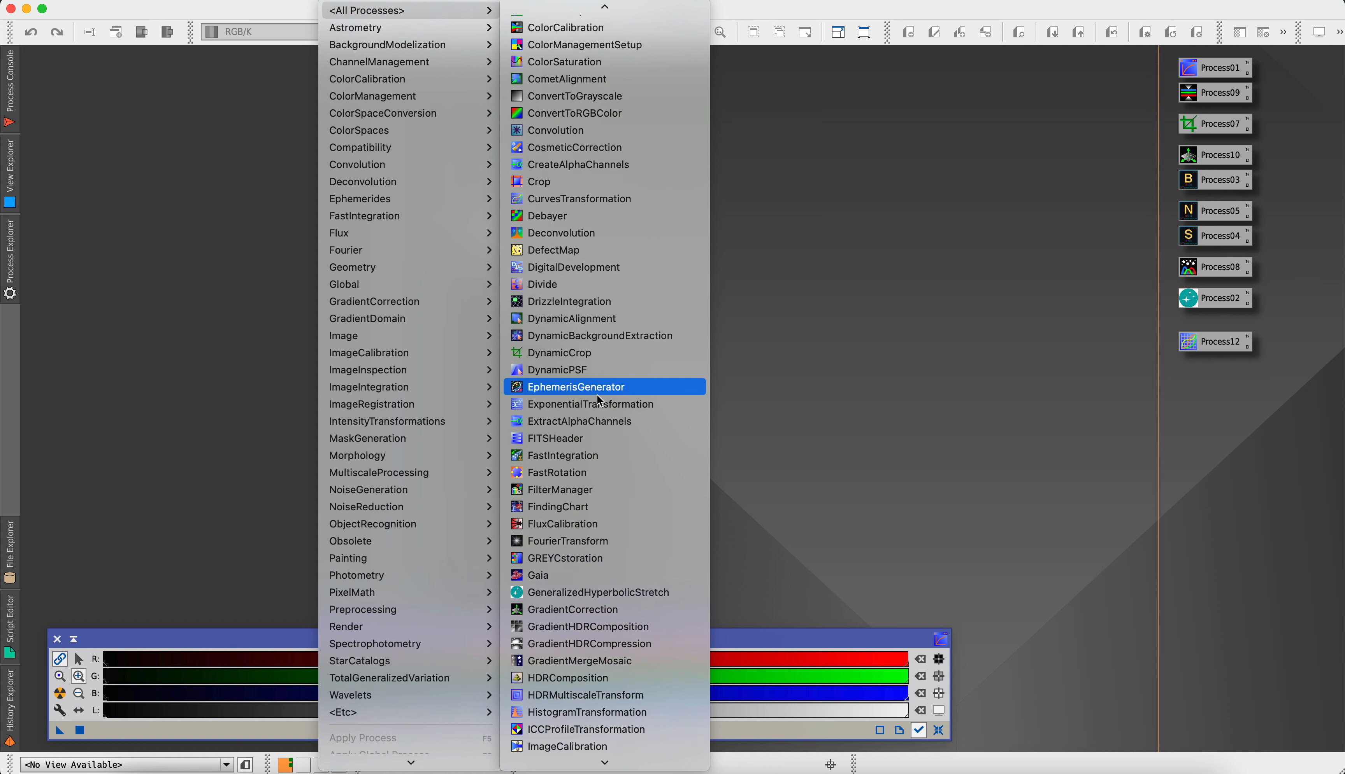
{"action": "scroll", "coordinate": [596, 394], "scroll_direction": "down", "scroll_amount": 6}
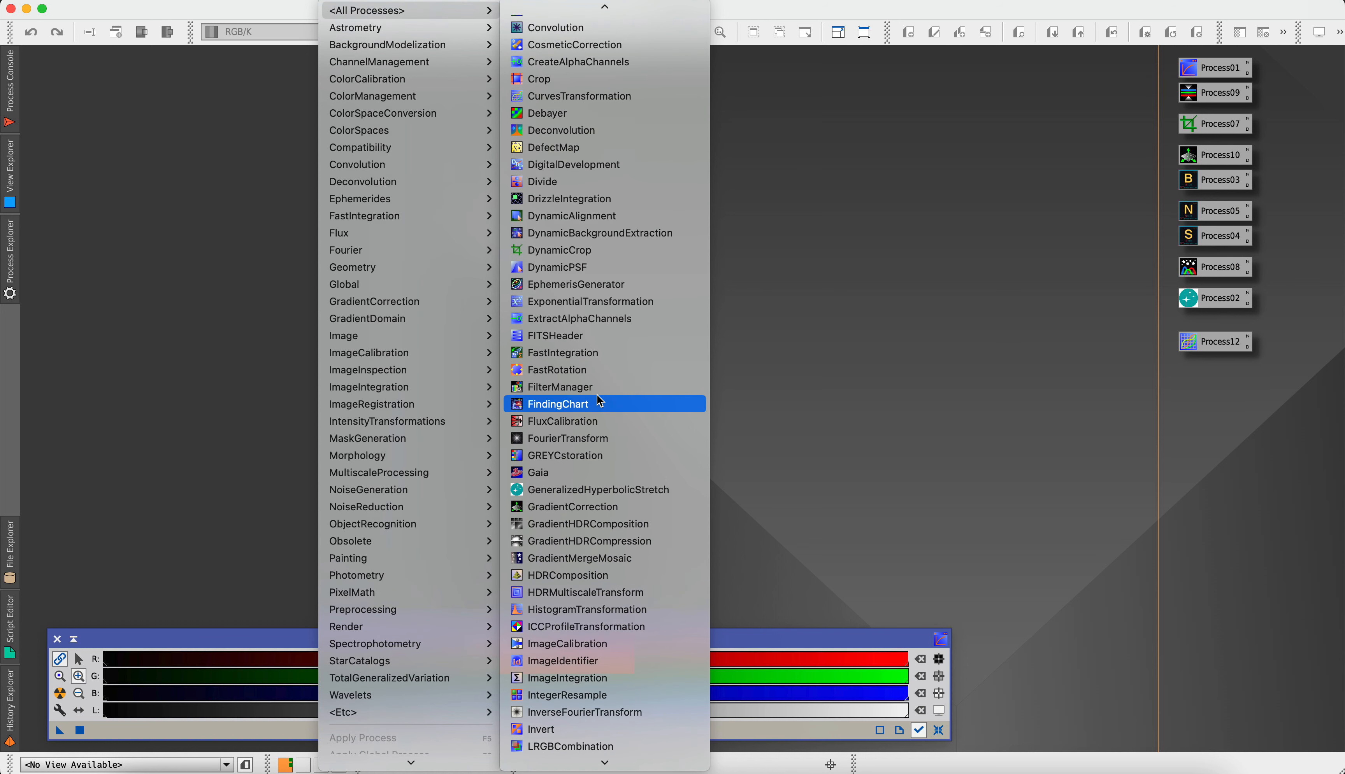
{"action": "left_click", "coordinate": [571, 678]}
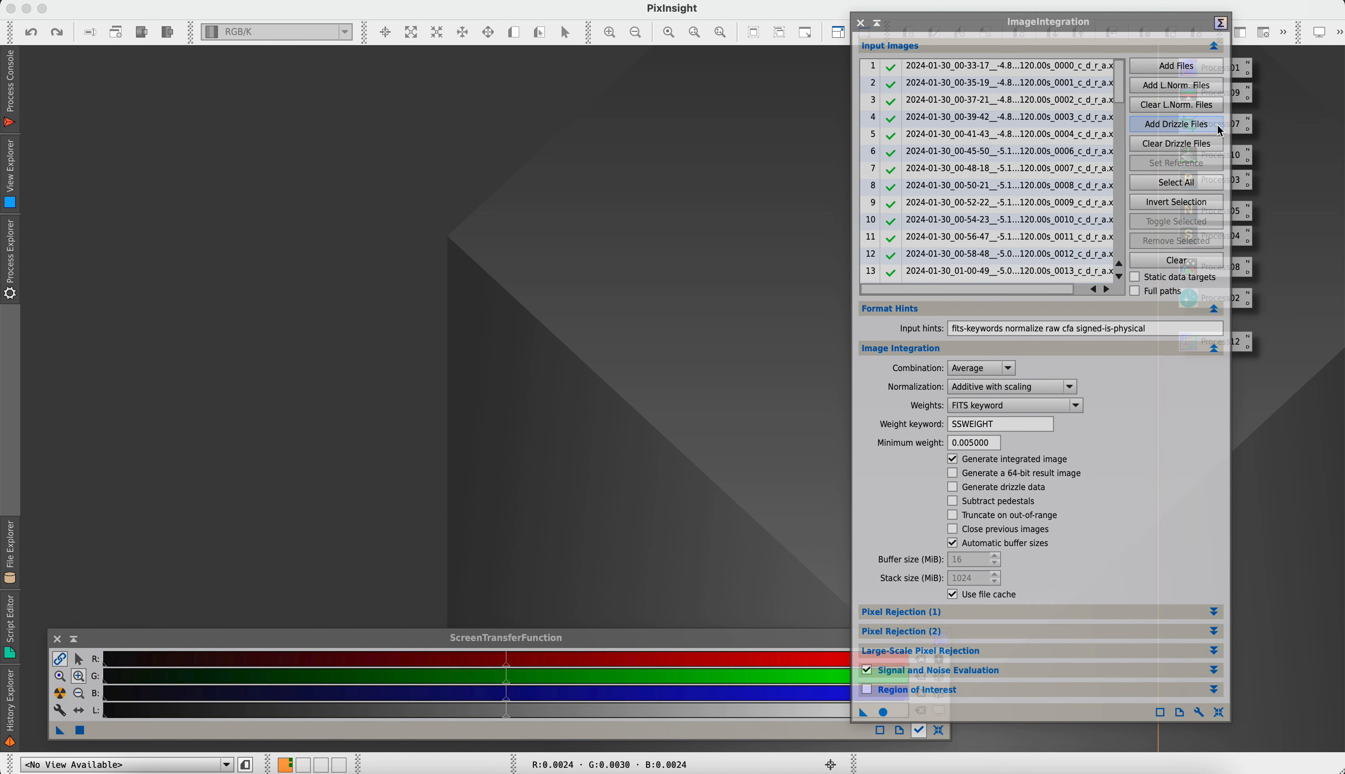
{"action": "left_click", "coordinate": [1175, 260]}
Add all the frames in the Weighted folder inside Pixinsight 3 as input images for the integration
{"action": "left_click", "coordinate": [1176, 67]}
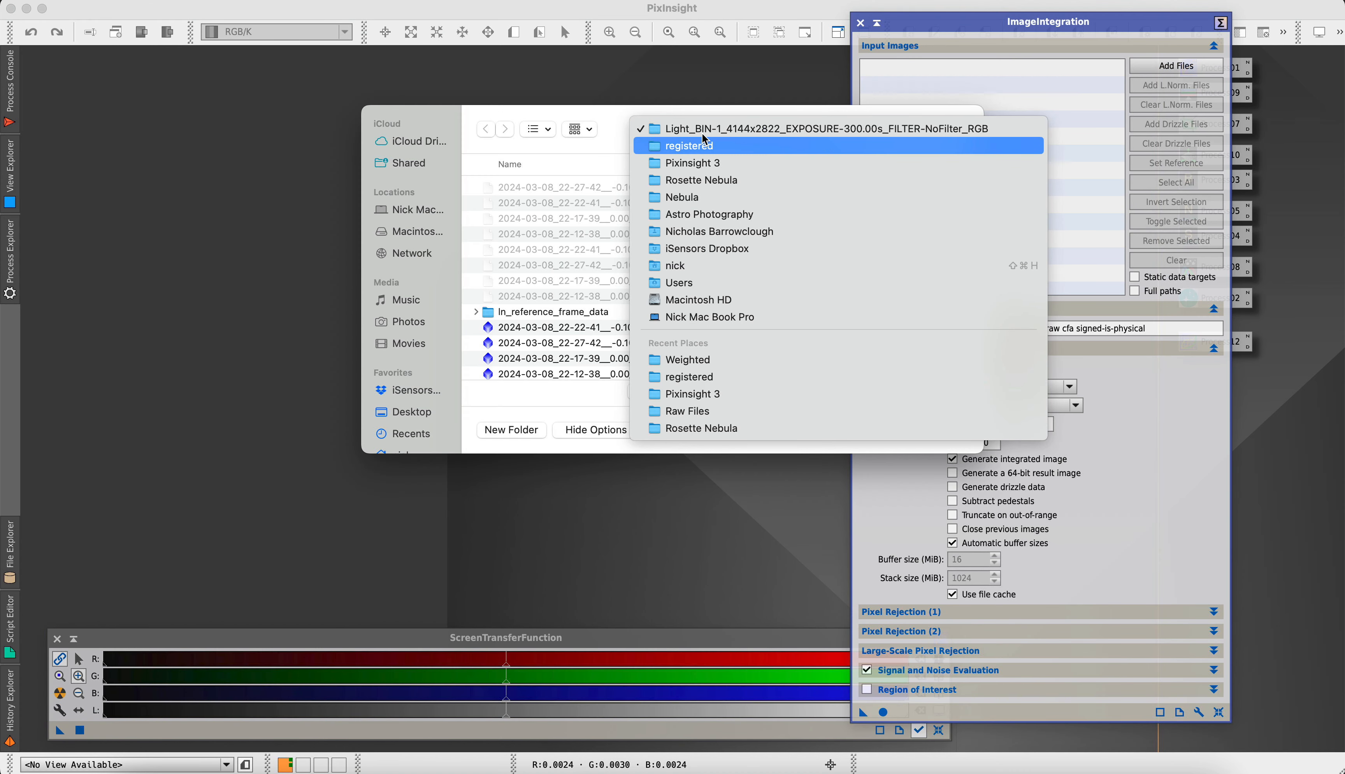
{"action": "left_click", "coordinate": [706, 160]}
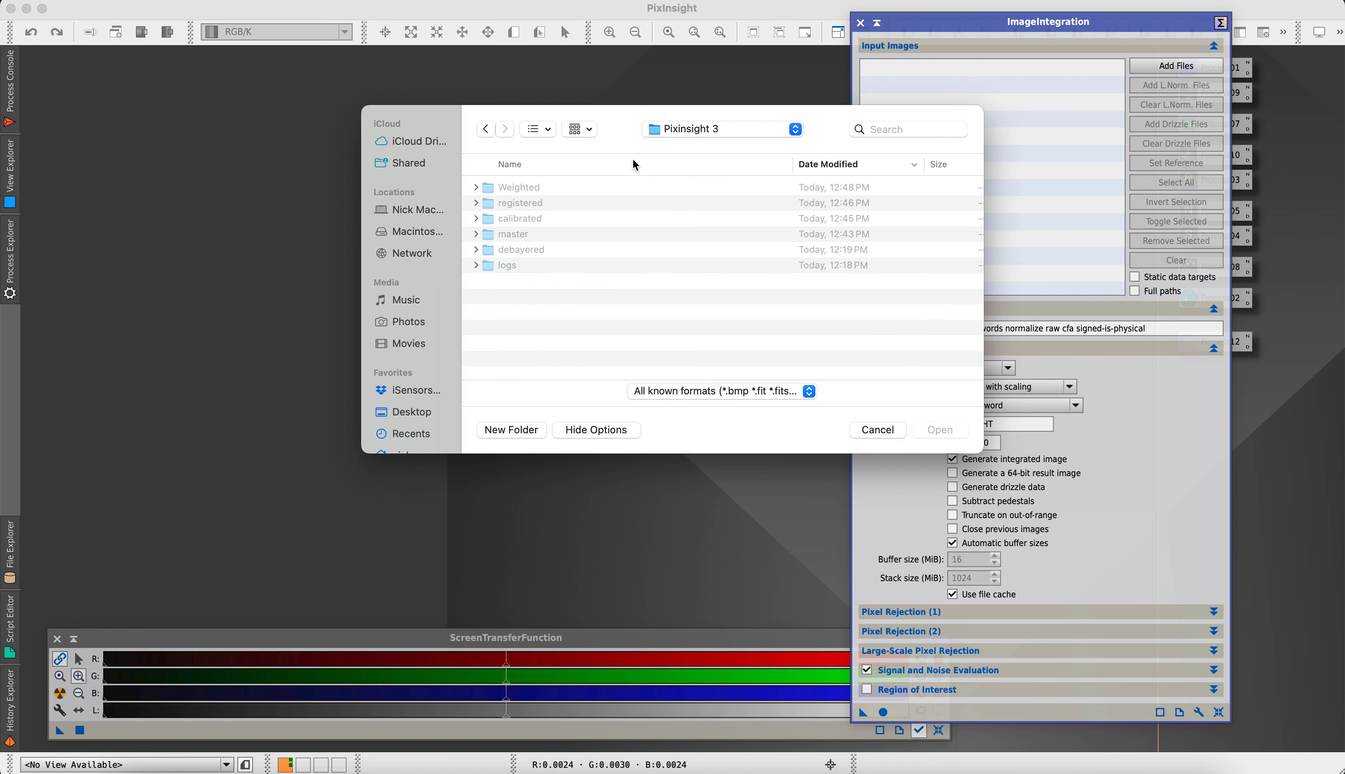
{"action": "double_click", "coordinate": [529, 191]}
{"action": "left_click", "coordinate": [529, 191]}
{"action": "scroll", "coordinate": [571, 203], "scroll_direction": "down", "scroll_amount": 10}
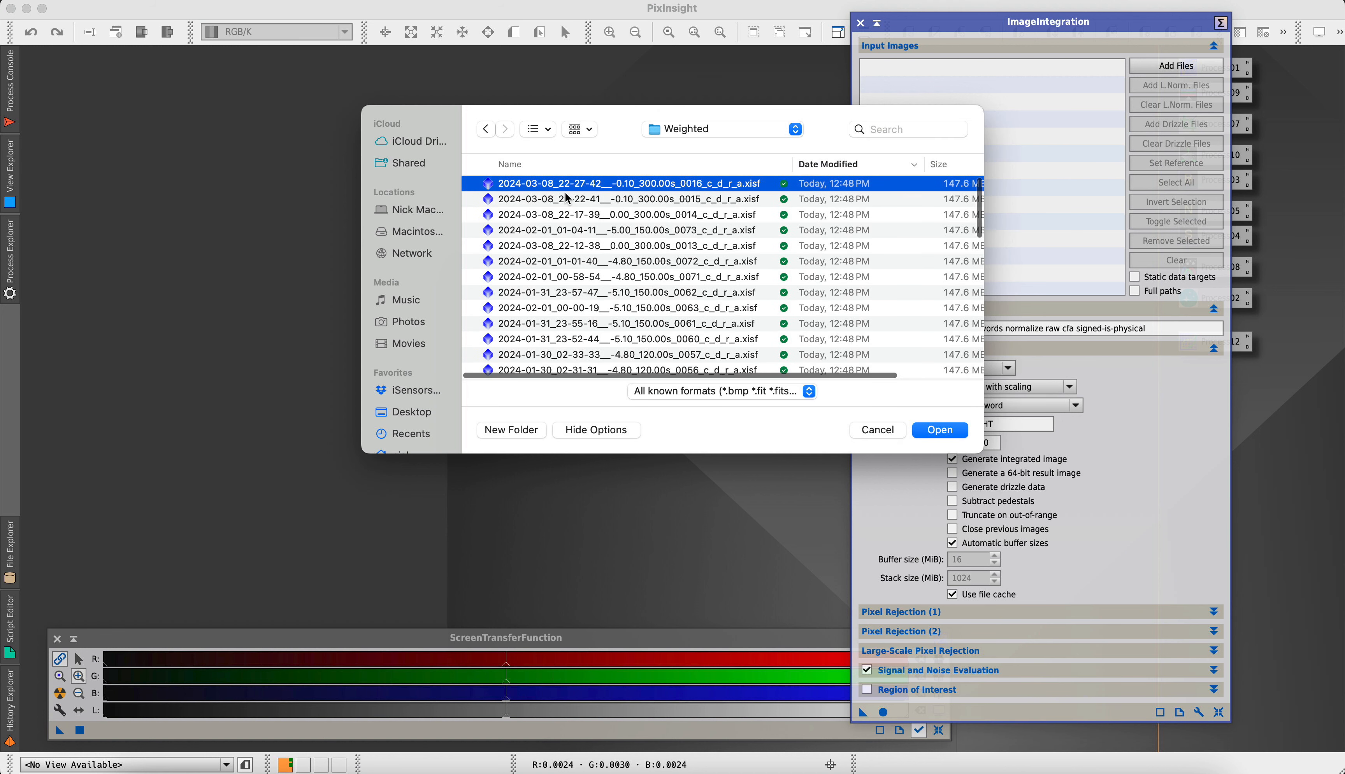
{"action": "key", "text": "super+a"}
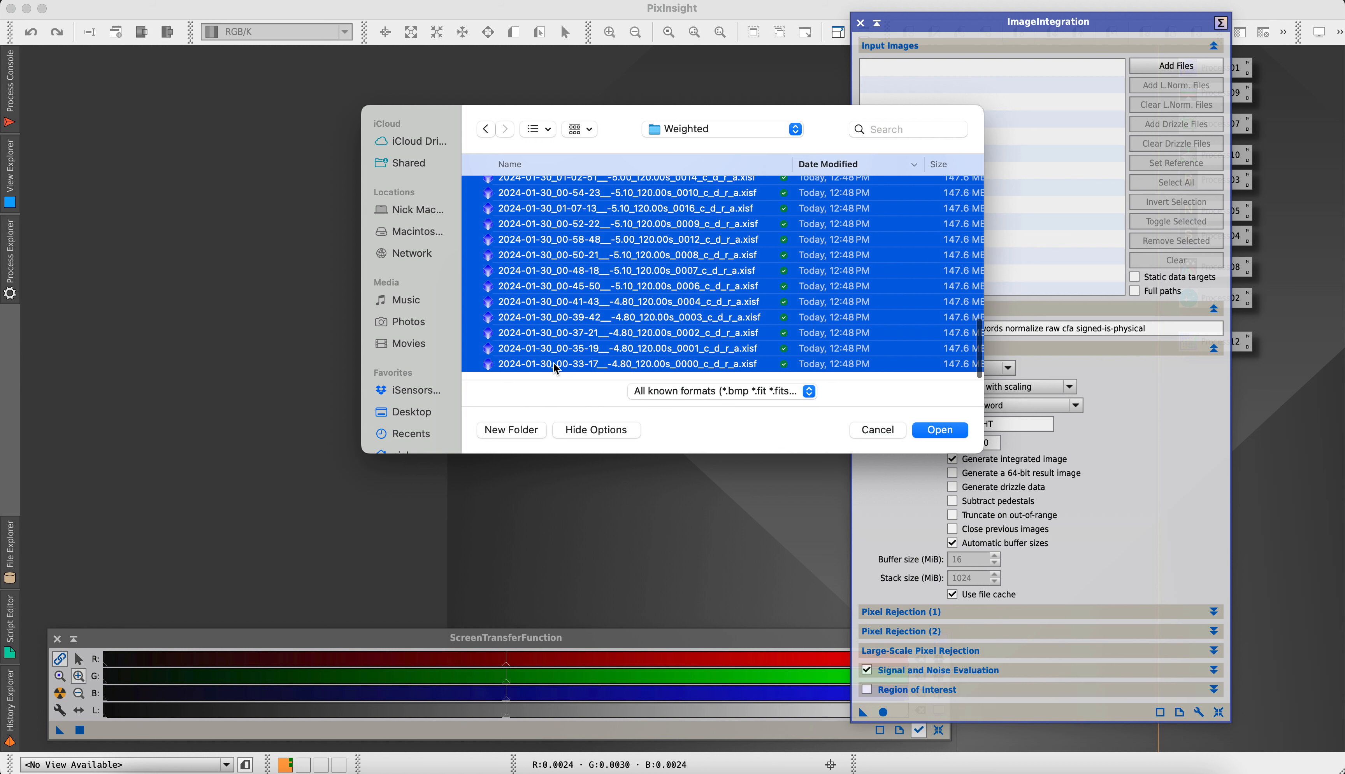
{"action": "left_click", "coordinate": [932, 432]}
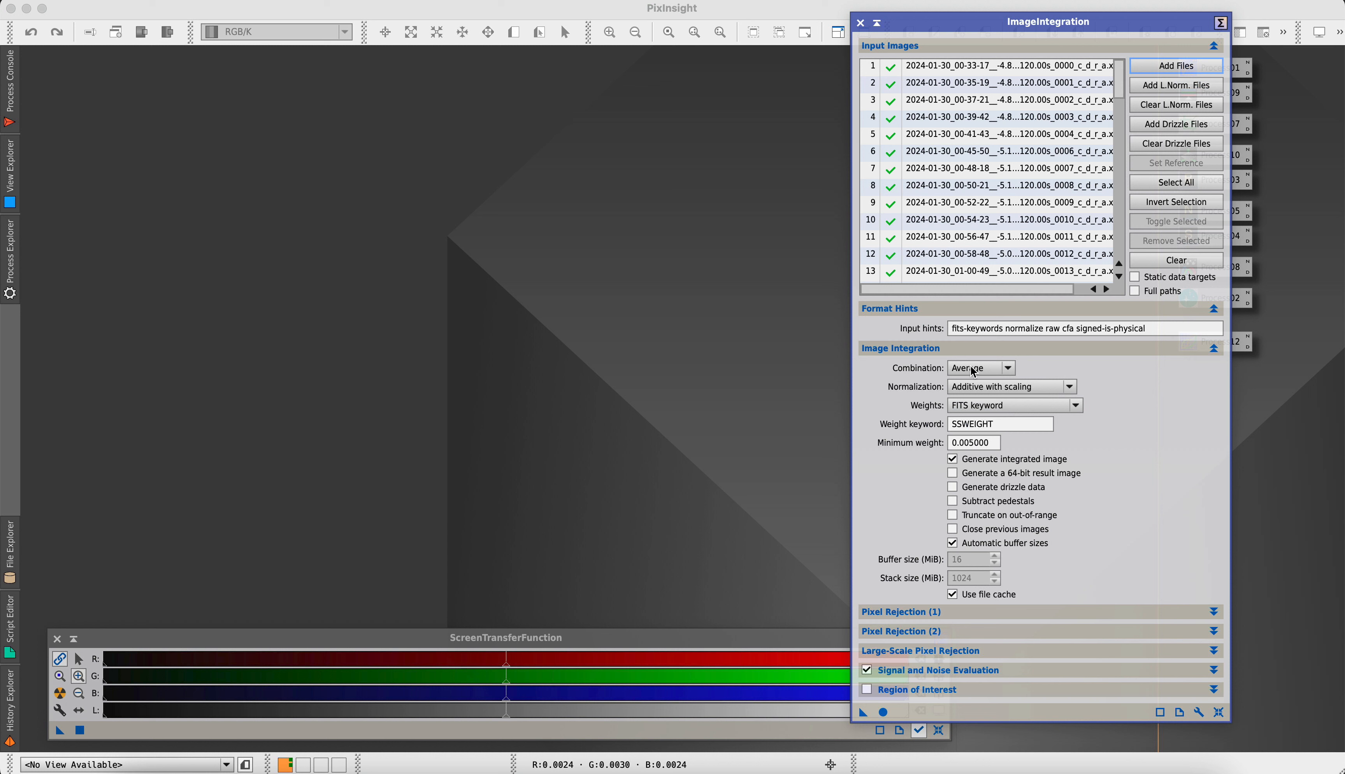
Set the integration weights to FITS keyword, using SSWEIGHT as the weight keyword
{"action": "left_click", "coordinate": [990, 411]}
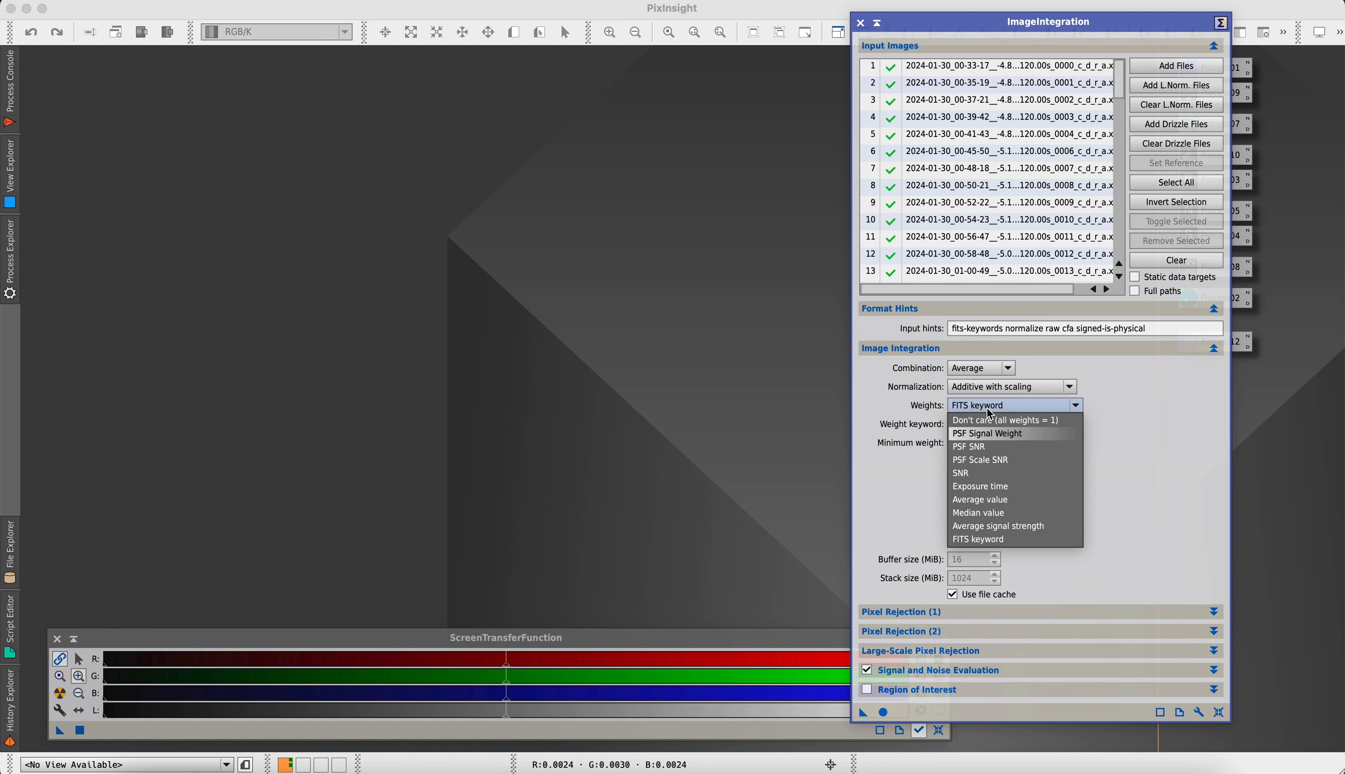
{"action": "left_click", "coordinate": [986, 539]}
{"action": "left_click_drag", "start_coordinate": [981, 424], "coordinate": [895, 419]}
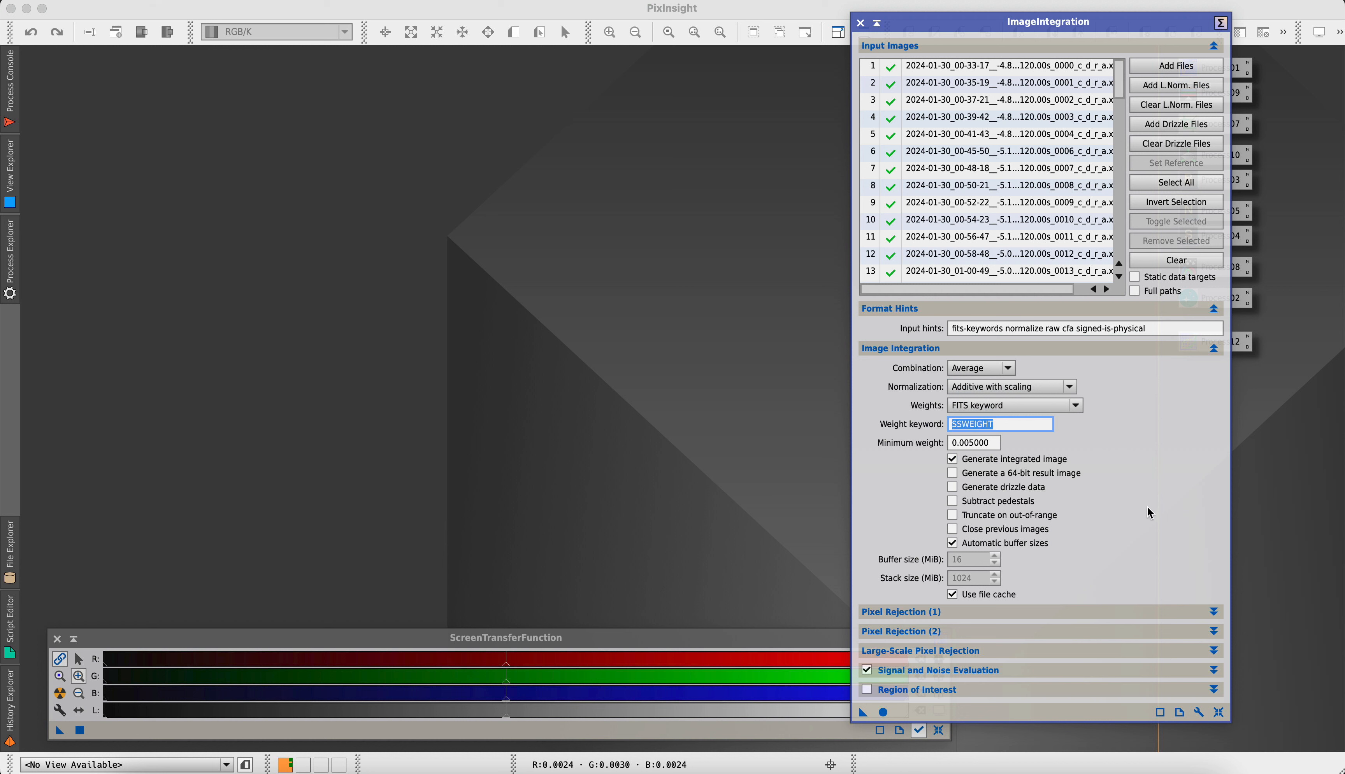
Review the pixel rejection, large-scale pixel rejection and signal and noise evaluation settings of ImageIntegration
{"action": "left_click", "coordinate": [885, 613]}
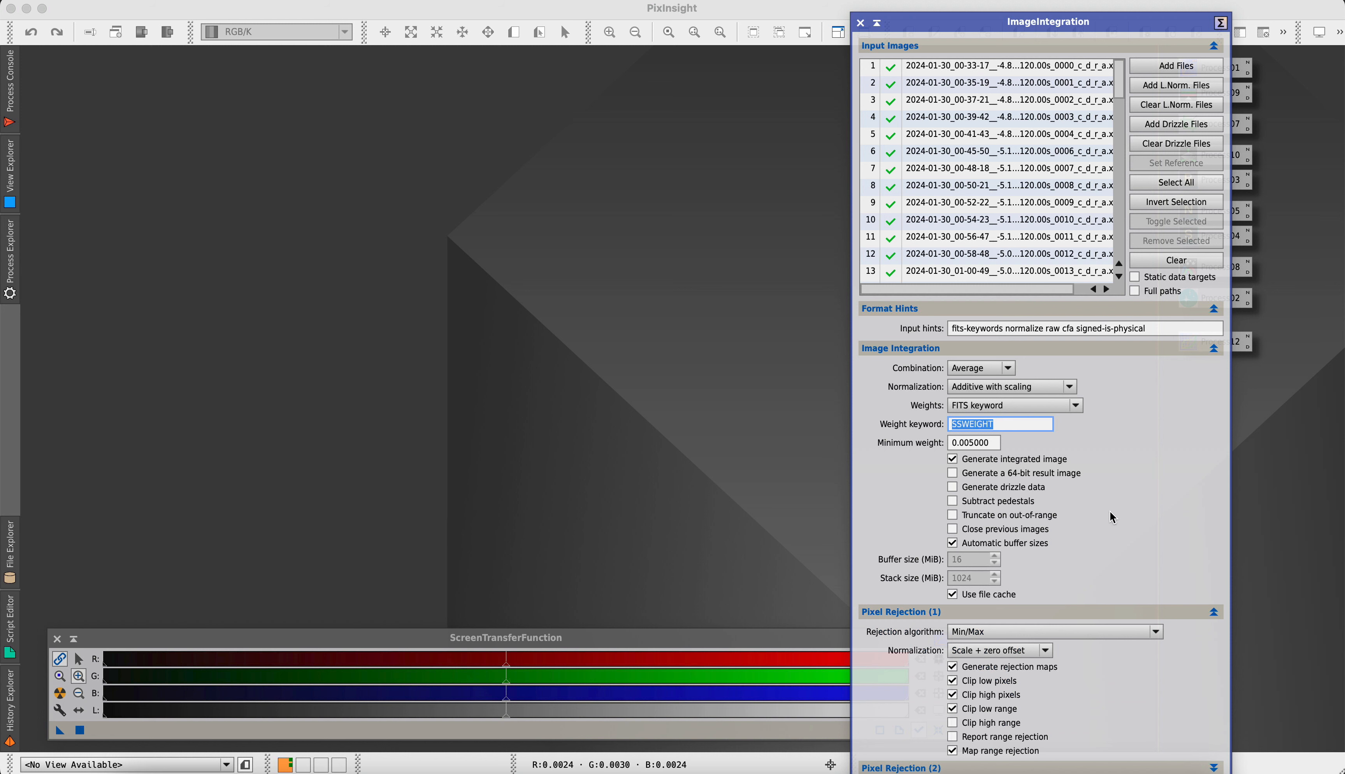
{"action": "left_click", "coordinate": [1087, 18]}
{"action": "left_click_drag", "start_coordinate": [1094, 31], "coordinate": [962, 17]}
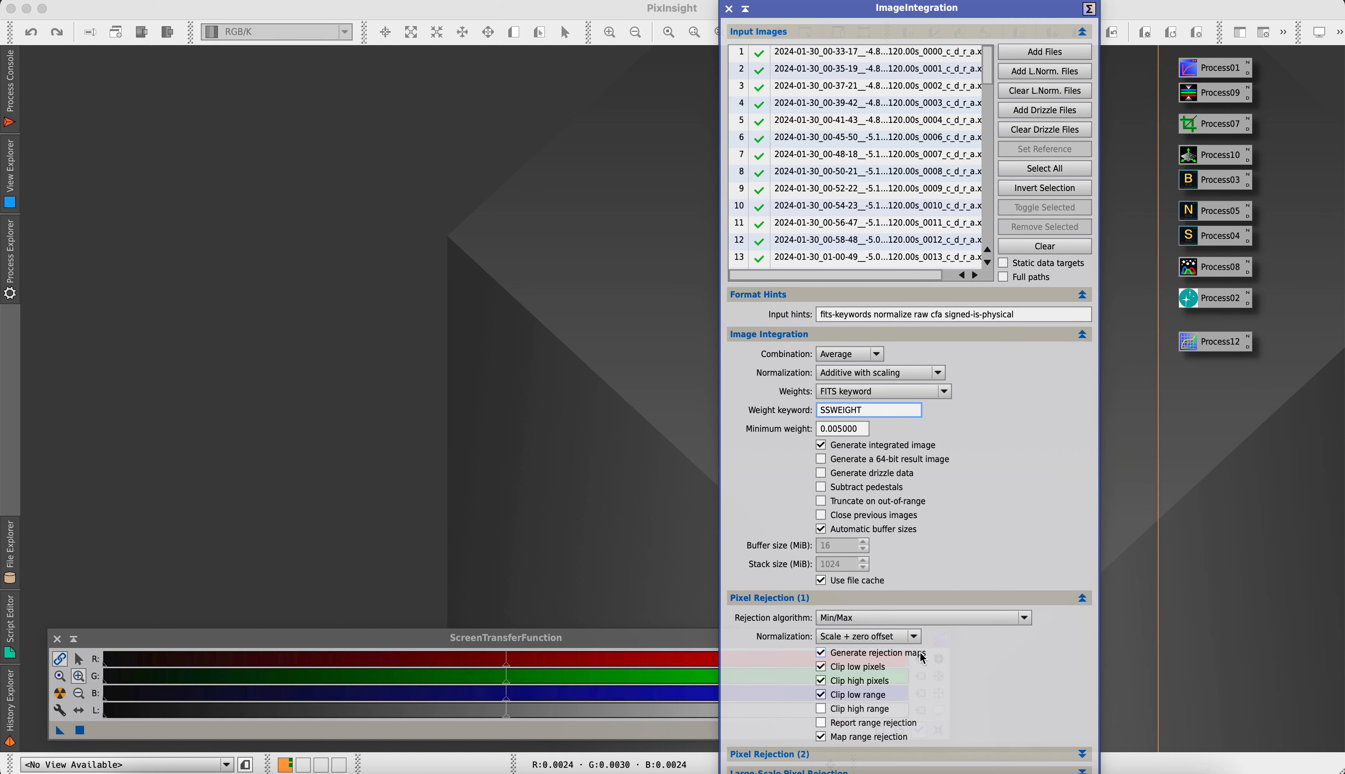
{"action": "left_click", "coordinate": [856, 598]}
{"action": "left_click", "coordinate": [836, 617]}
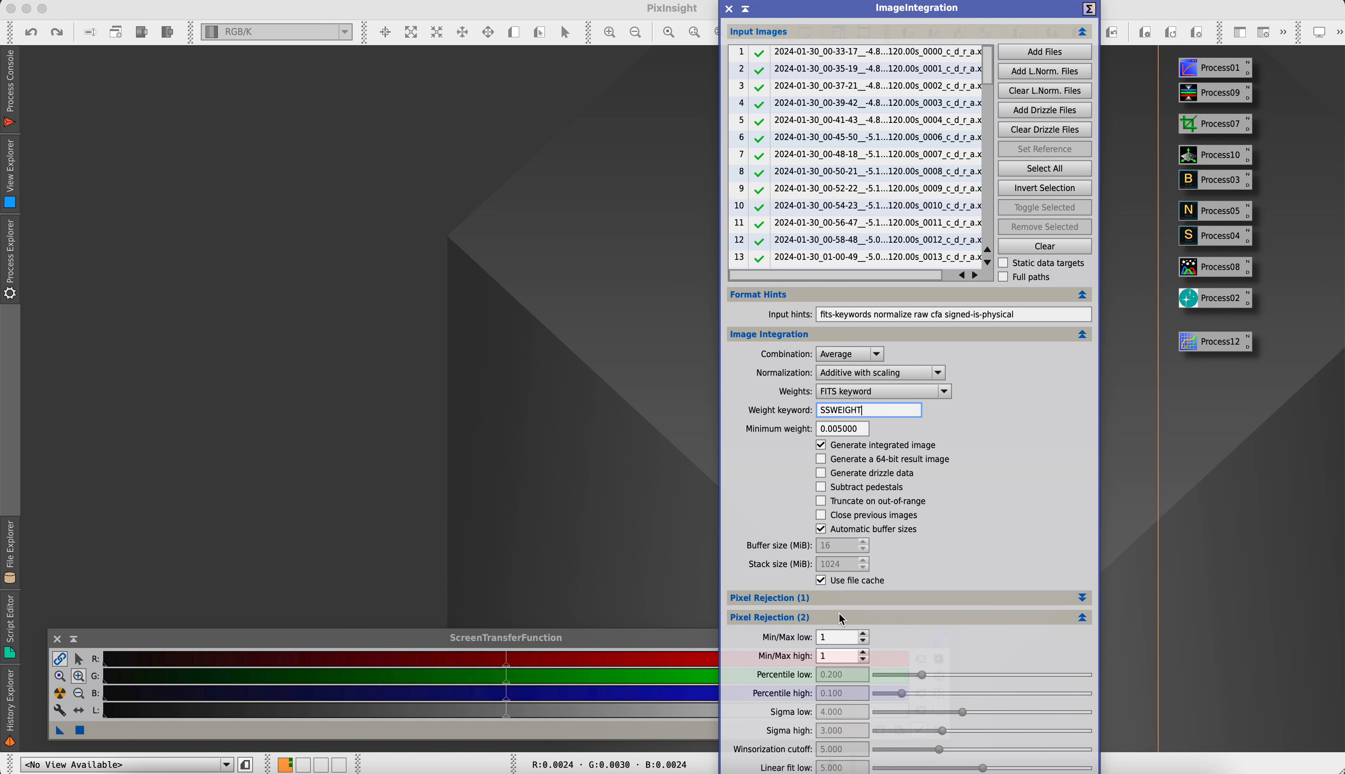
{"action": "left_click", "coordinate": [835, 615]}
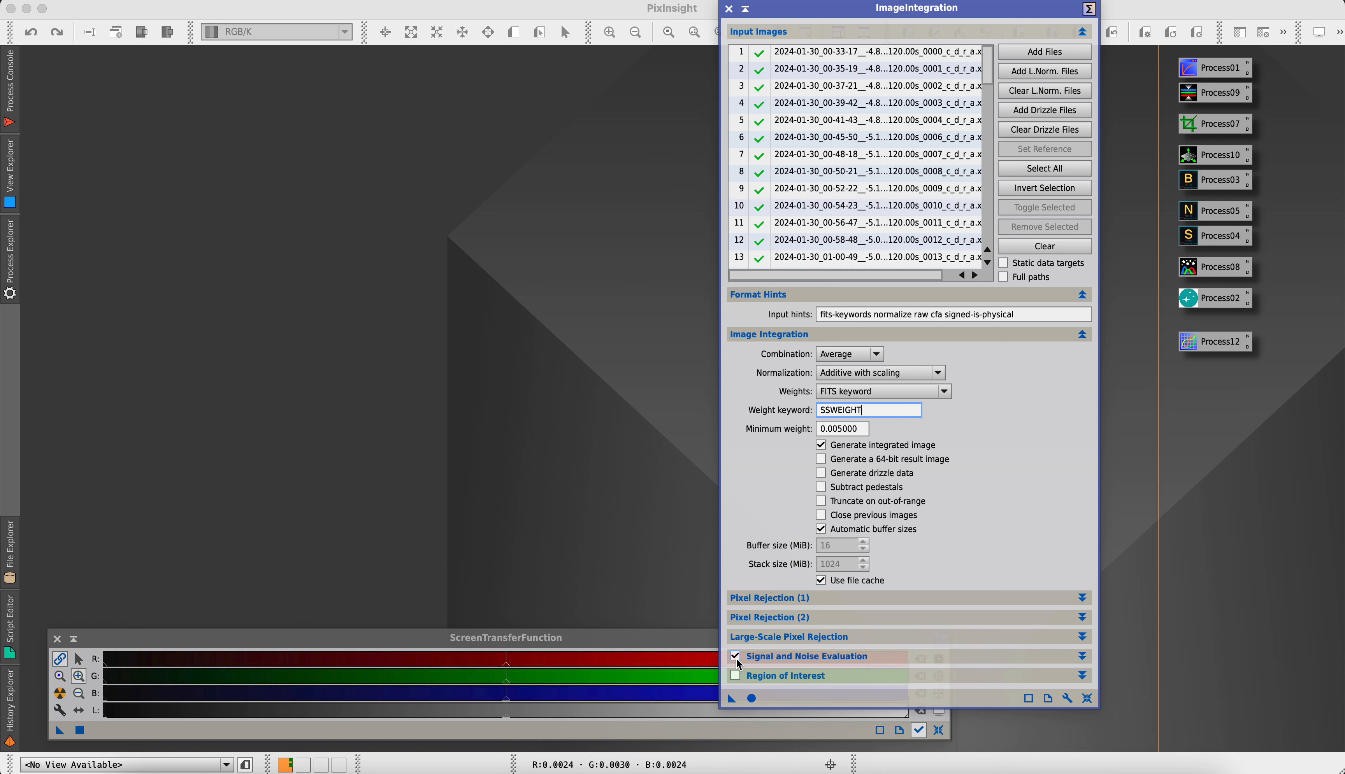
{"action": "left_click", "coordinate": [772, 658]}
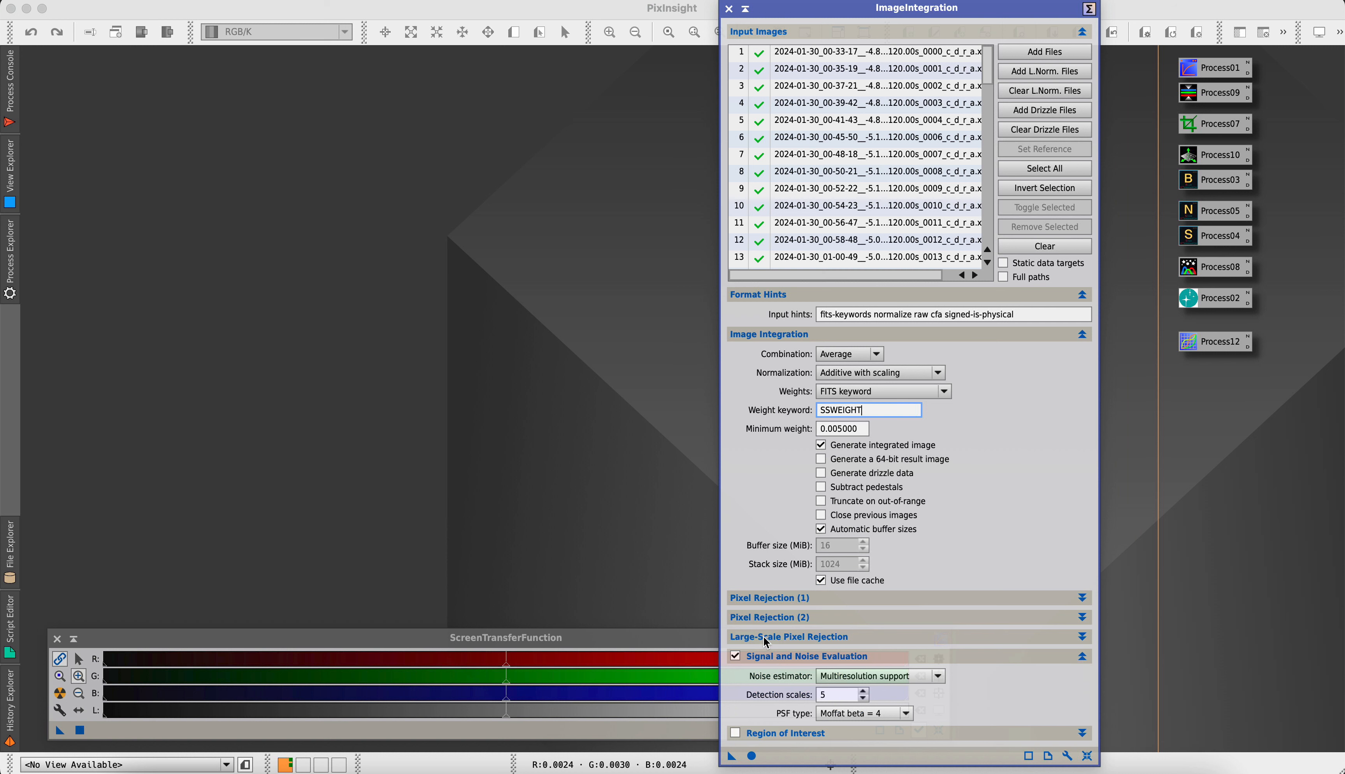
{"action": "left_click", "coordinate": [786, 643]}
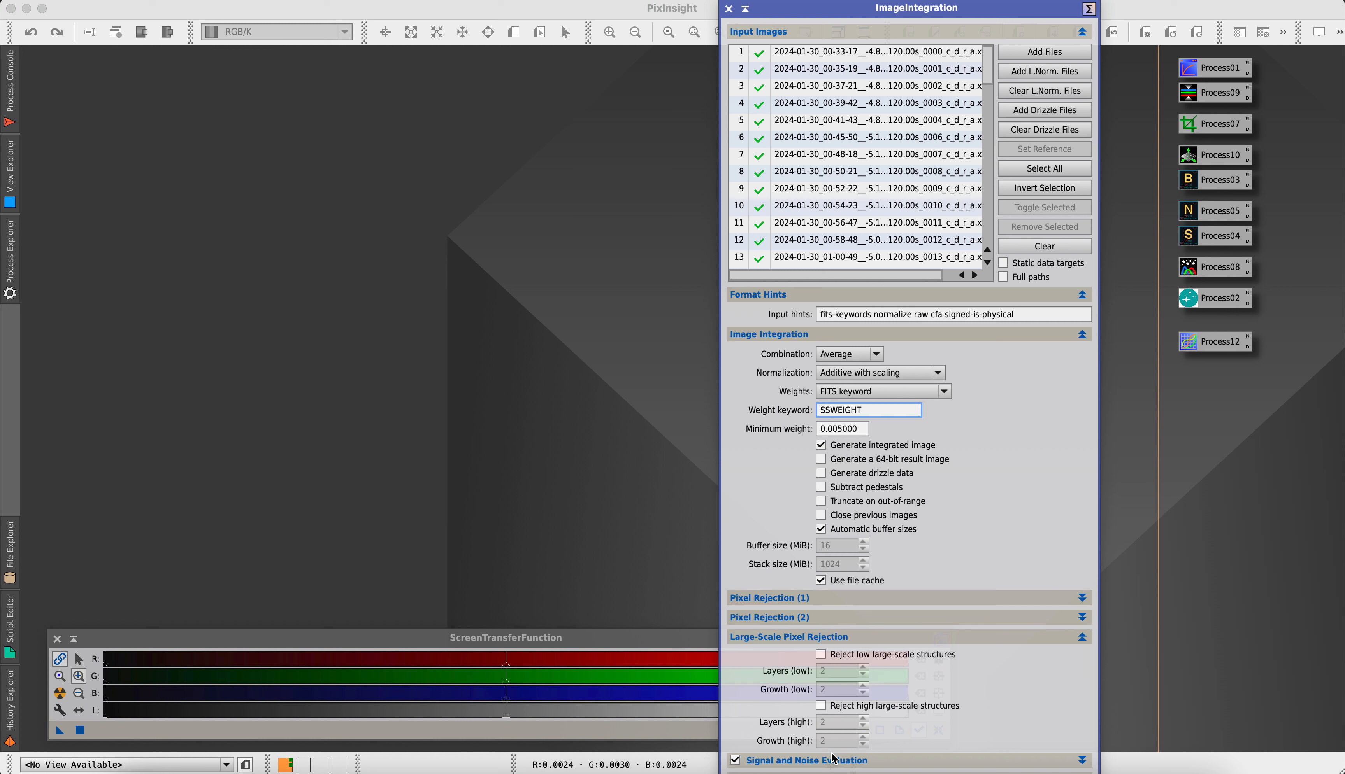
{"action": "left_click", "coordinate": [822, 642]}
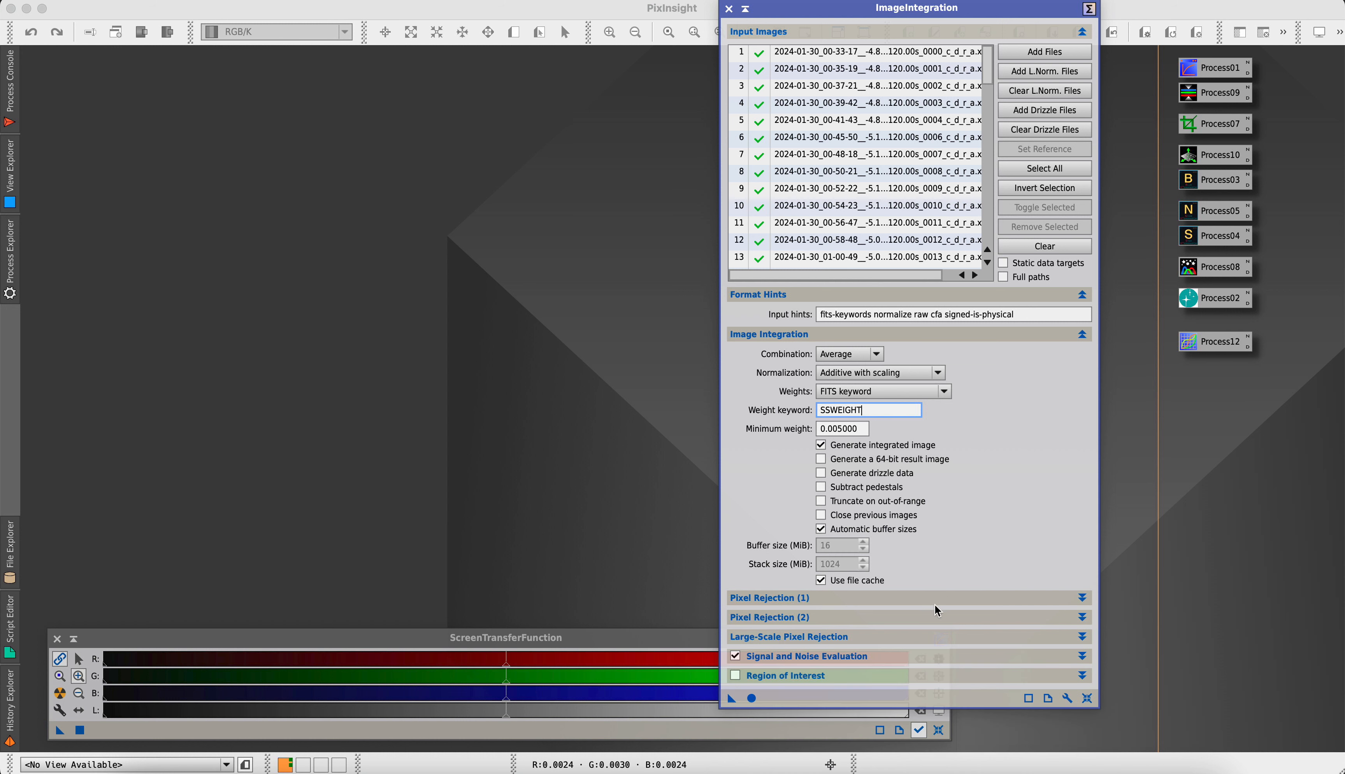
Run the image integration globally, and close the rejection_high and rejection_low maps and the ImageIntegration window
{"action": "left_click", "coordinate": [752, 699]}
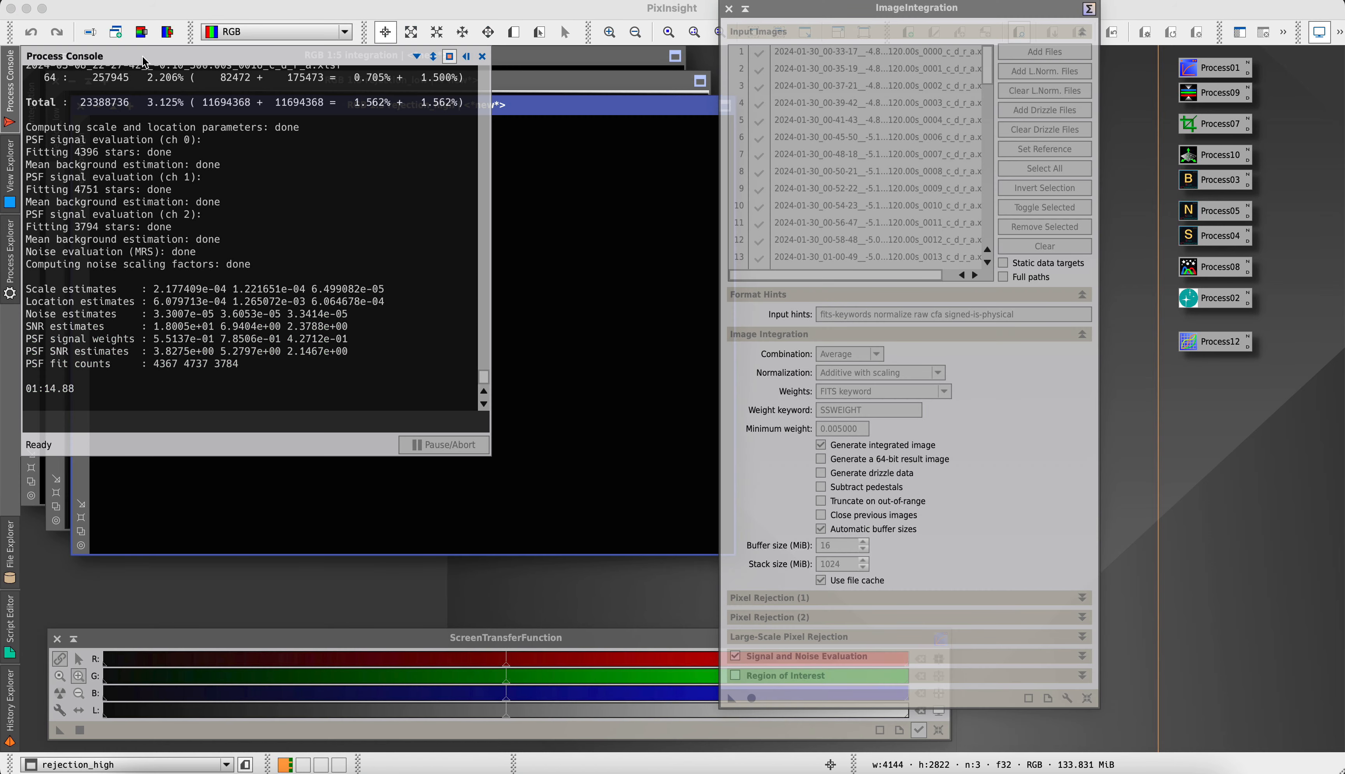
{"action": "left_click", "coordinate": [459, 105]}
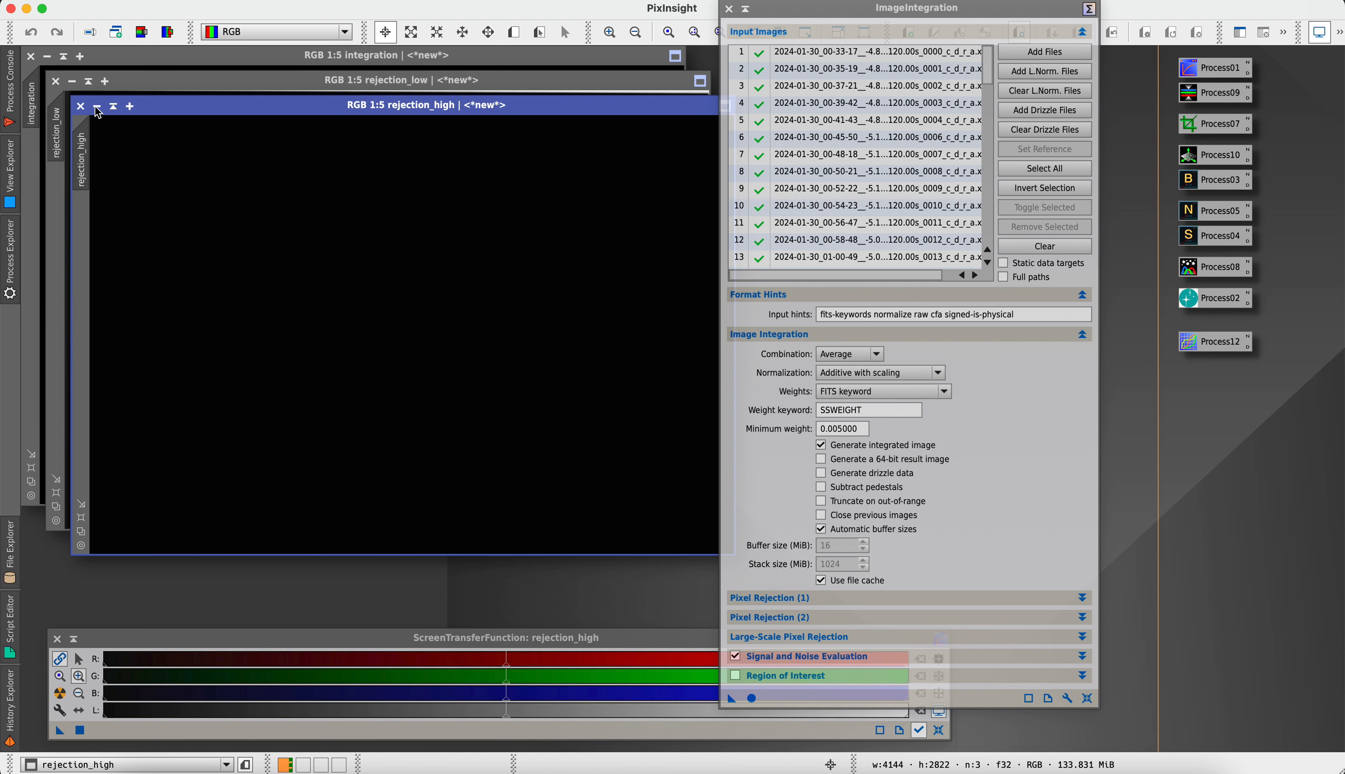
{"action": "left_click", "coordinate": [81, 106]}
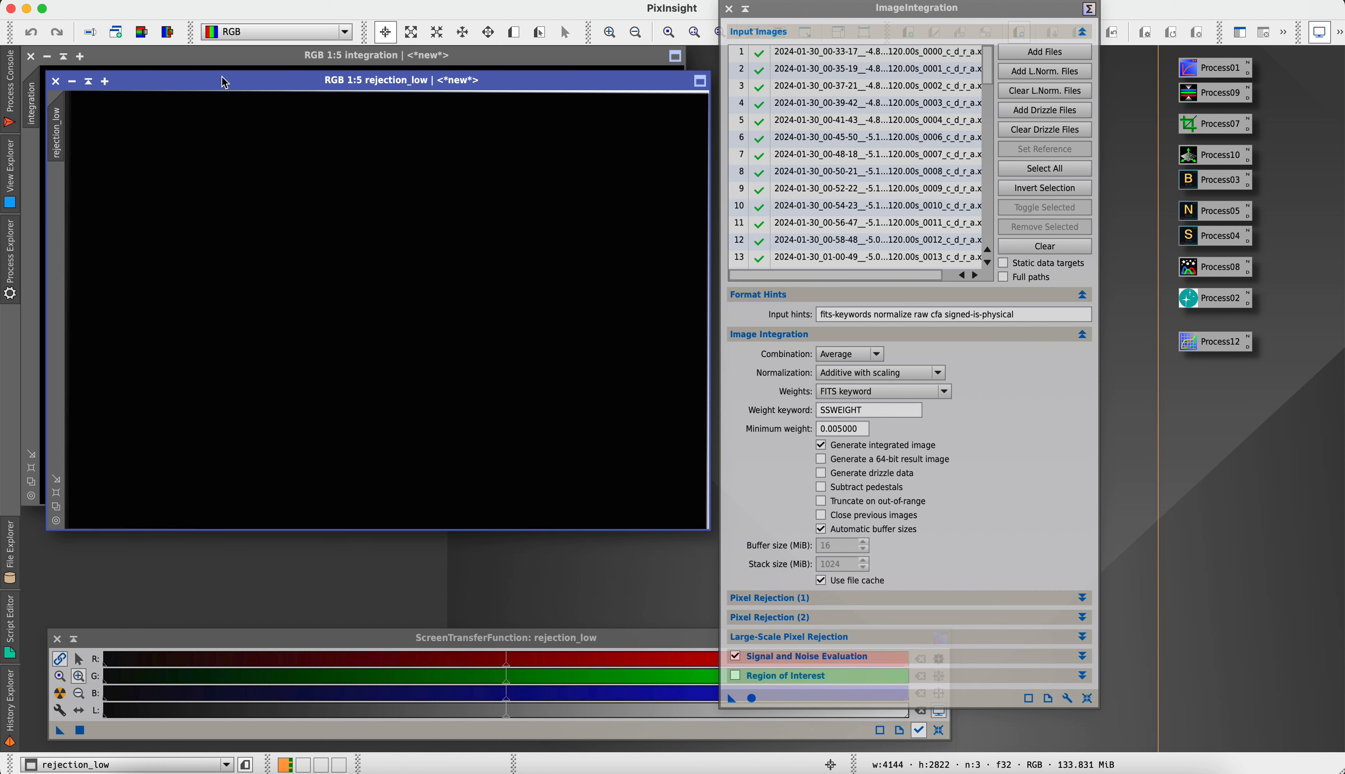
{"action": "left_click", "coordinate": [55, 82]}
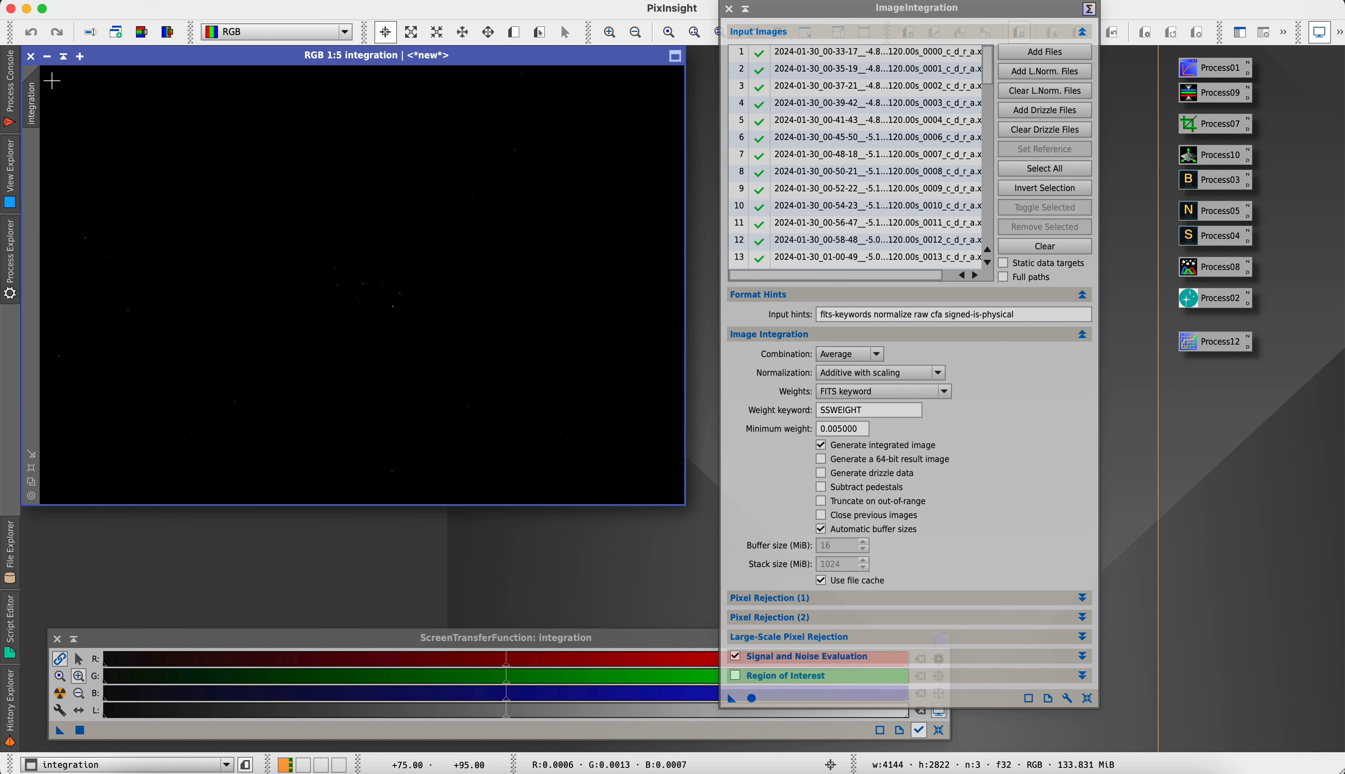
{"action": "left_click", "coordinate": [729, 9]}
Move the integration image into clear workspace, reset its screen stretch and apply a linked auto stretch
{"action": "left_click_drag", "start_coordinate": [216, 63], "coordinate": [441, 101]}
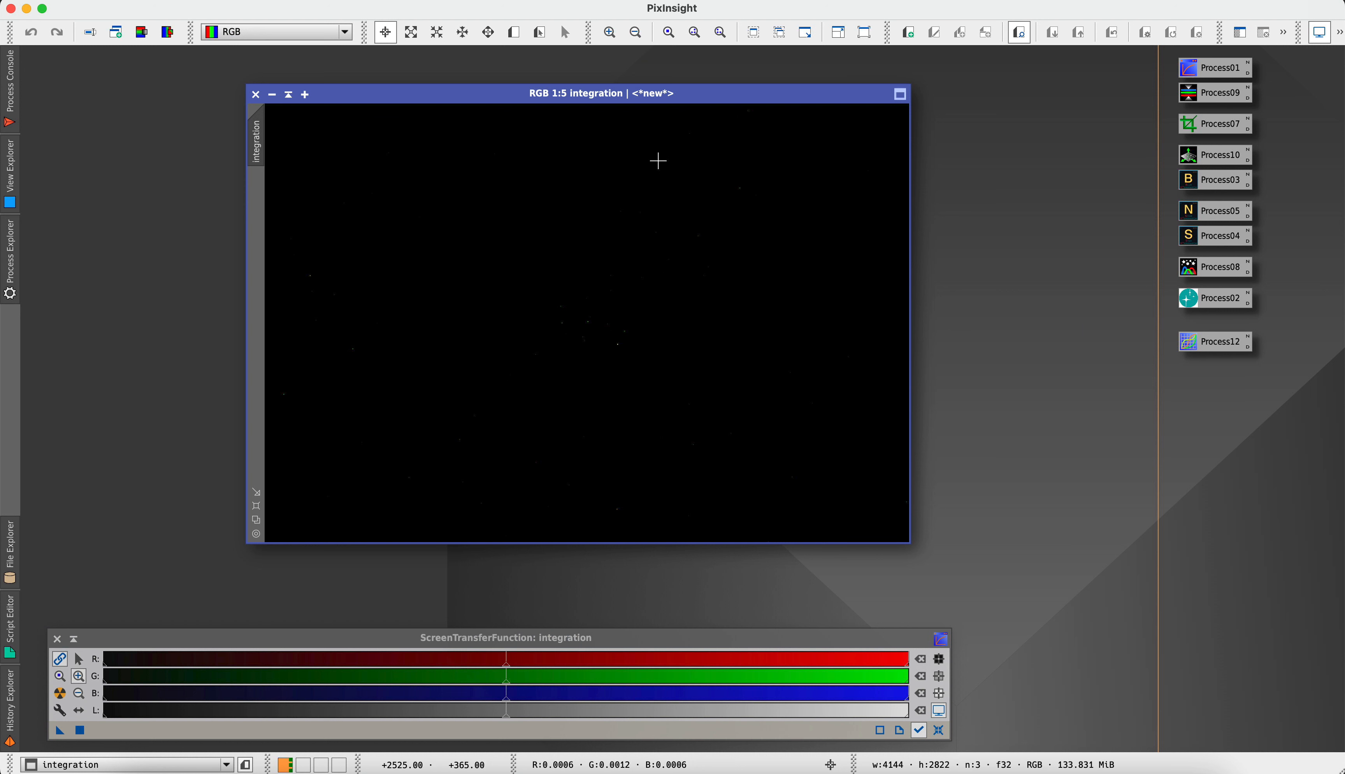
{"action": "scroll", "coordinate": [658, 161], "scroll_direction": "up", "scroll_amount": 4}
{"action": "scroll", "coordinate": [792, 240], "scroll_direction": "right", "scroll_amount": 5}
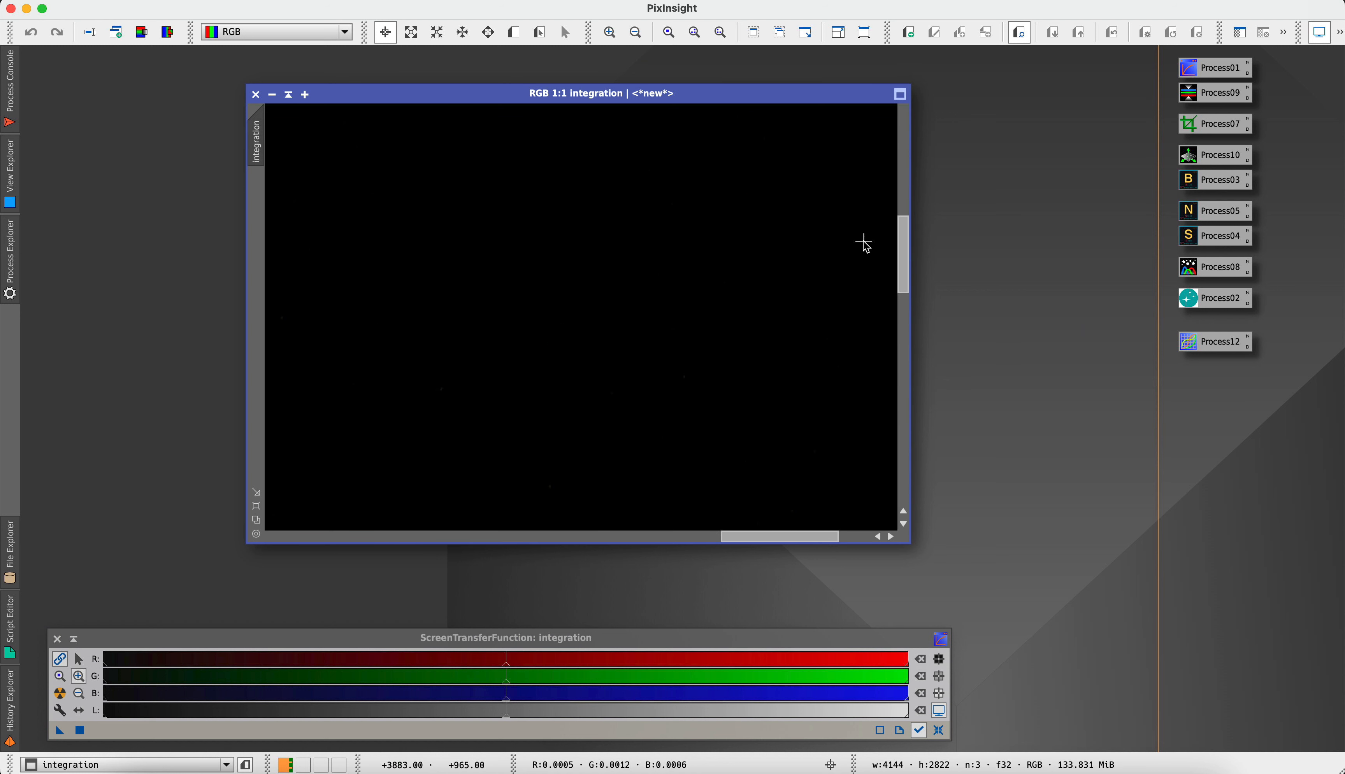
{"action": "scroll", "coordinate": [540, 321], "scroll_direction": "down", "scroll_amount": 2}
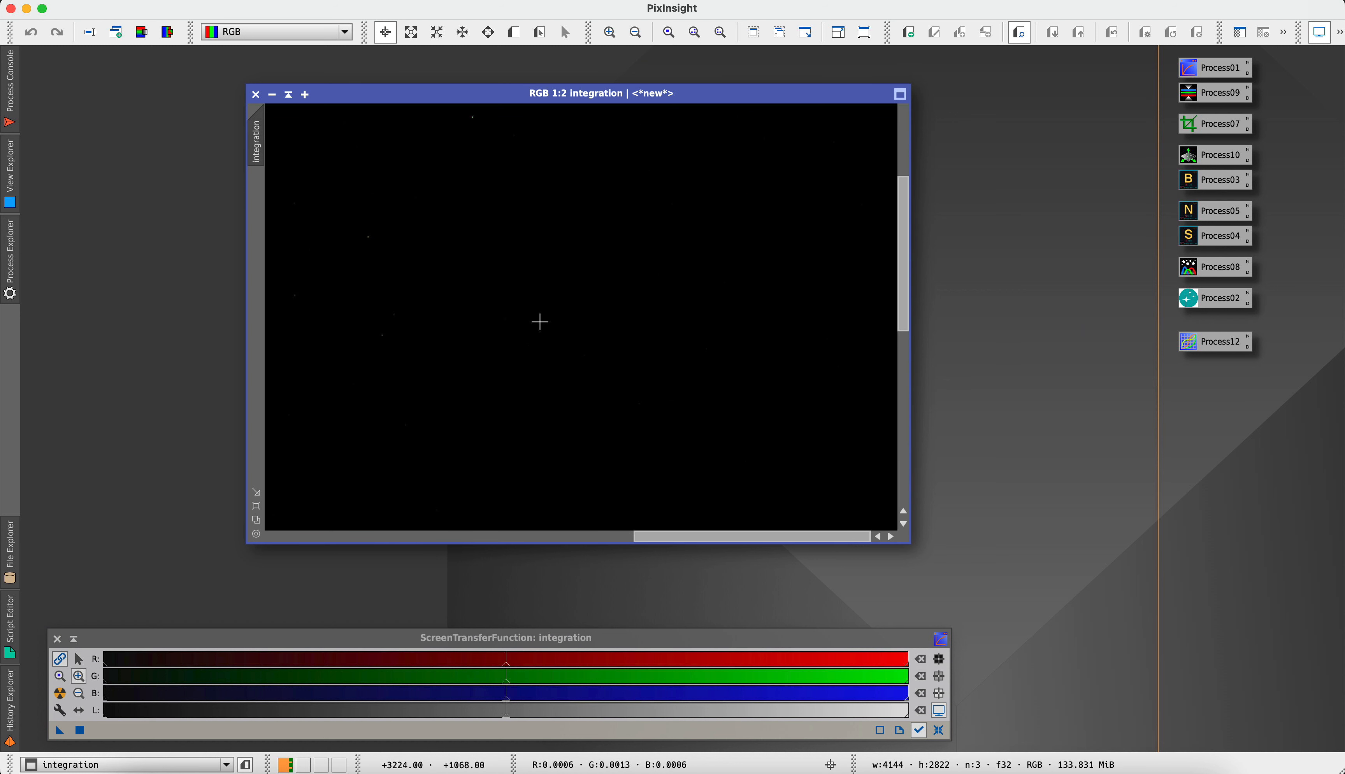
{"action": "scroll", "coordinate": [540, 322], "scroll_direction": "down", "scroll_amount": 5}
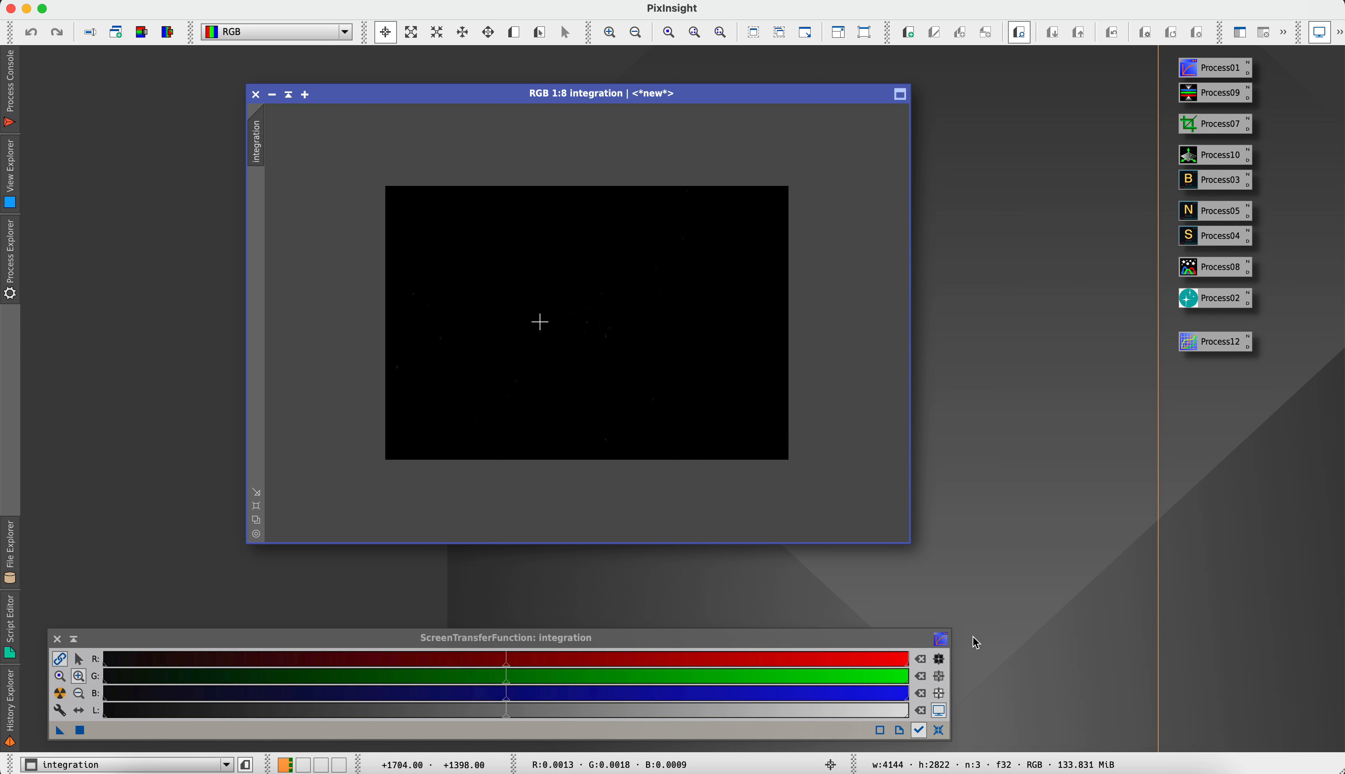
{"action": "left_click", "coordinate": [939, 732]}
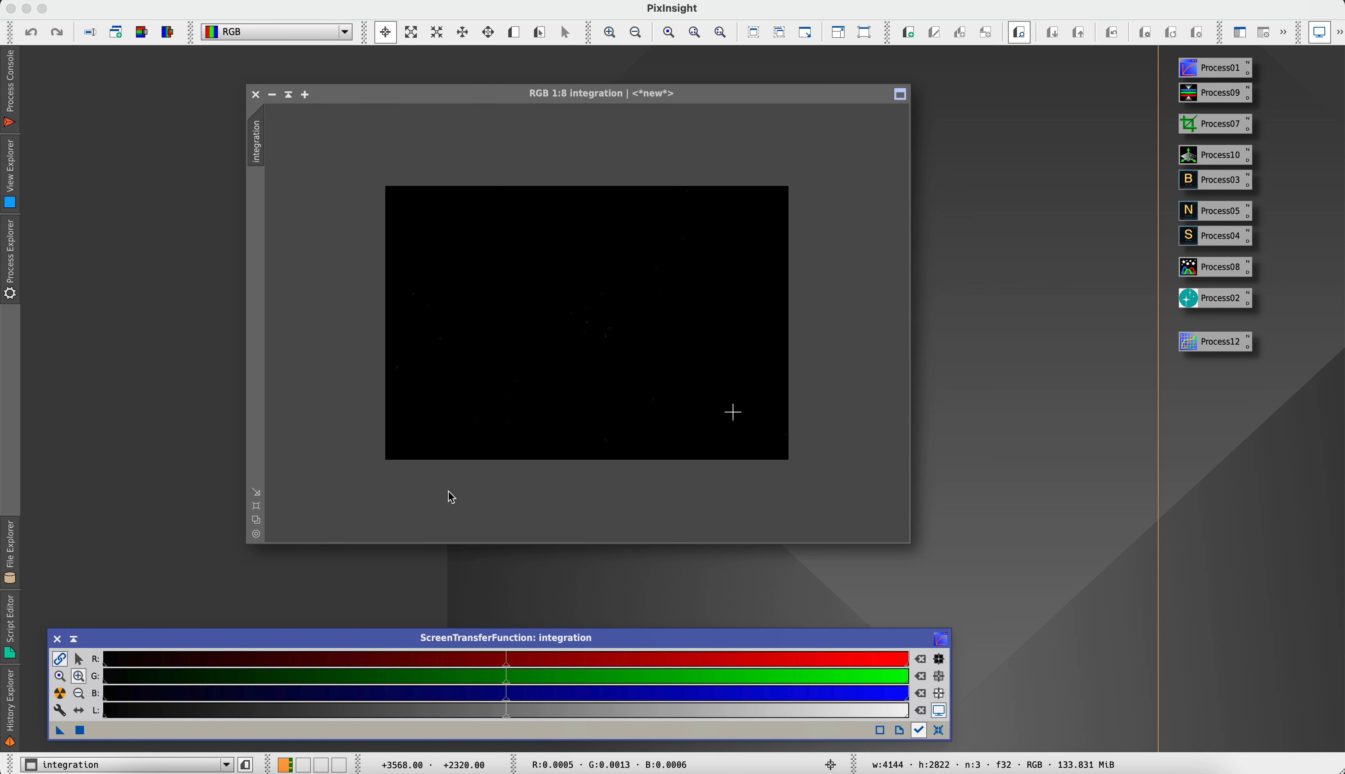
{"action": "left_click", "coordinate": [59, 694]}
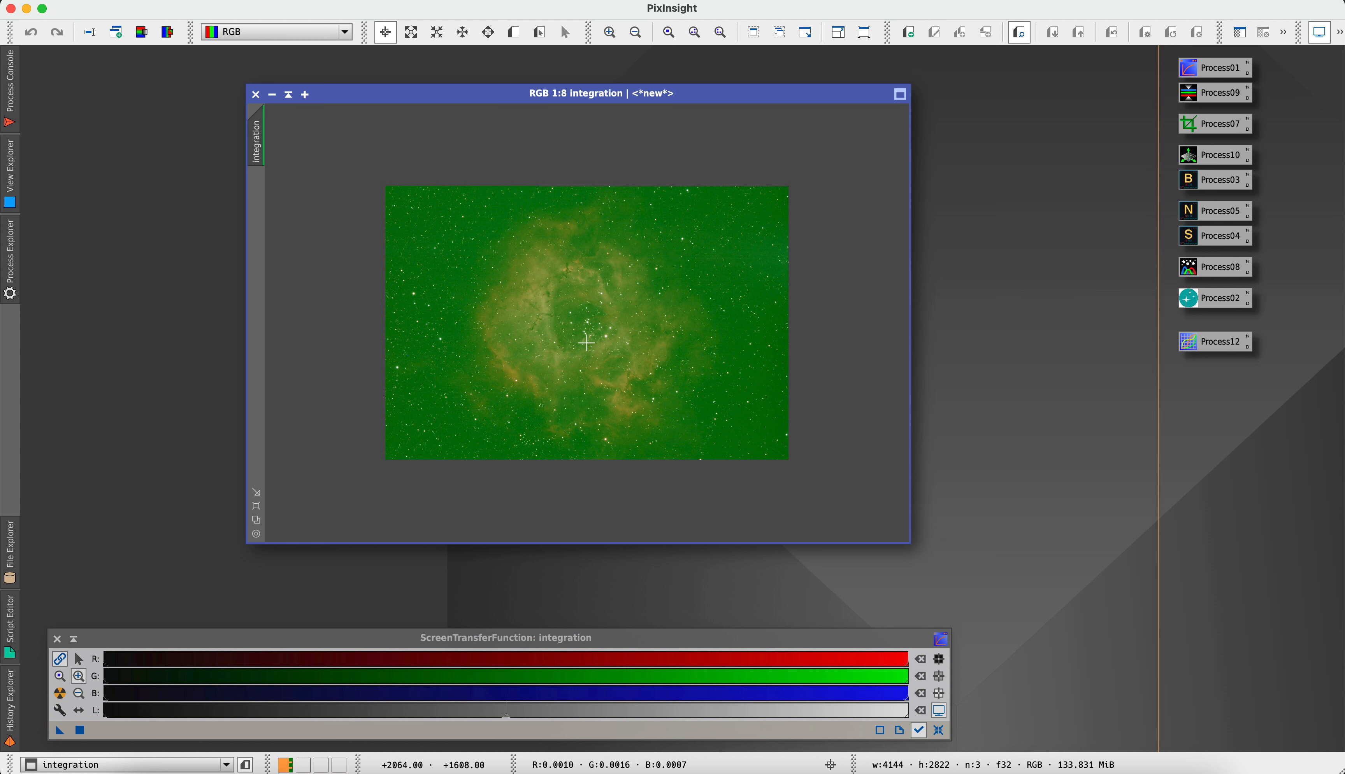
View the integration image at 1:5, enlarge its window around the picture and reposition it in the workspace
{"action": "scroll", "coordinate": [587, 342], "scroll_direction": "up", "scroll_amount": 1}
{"action": "scroll", "coordinate": [587, 343], "scroll_direction": "up", "scroll_amount": 1}
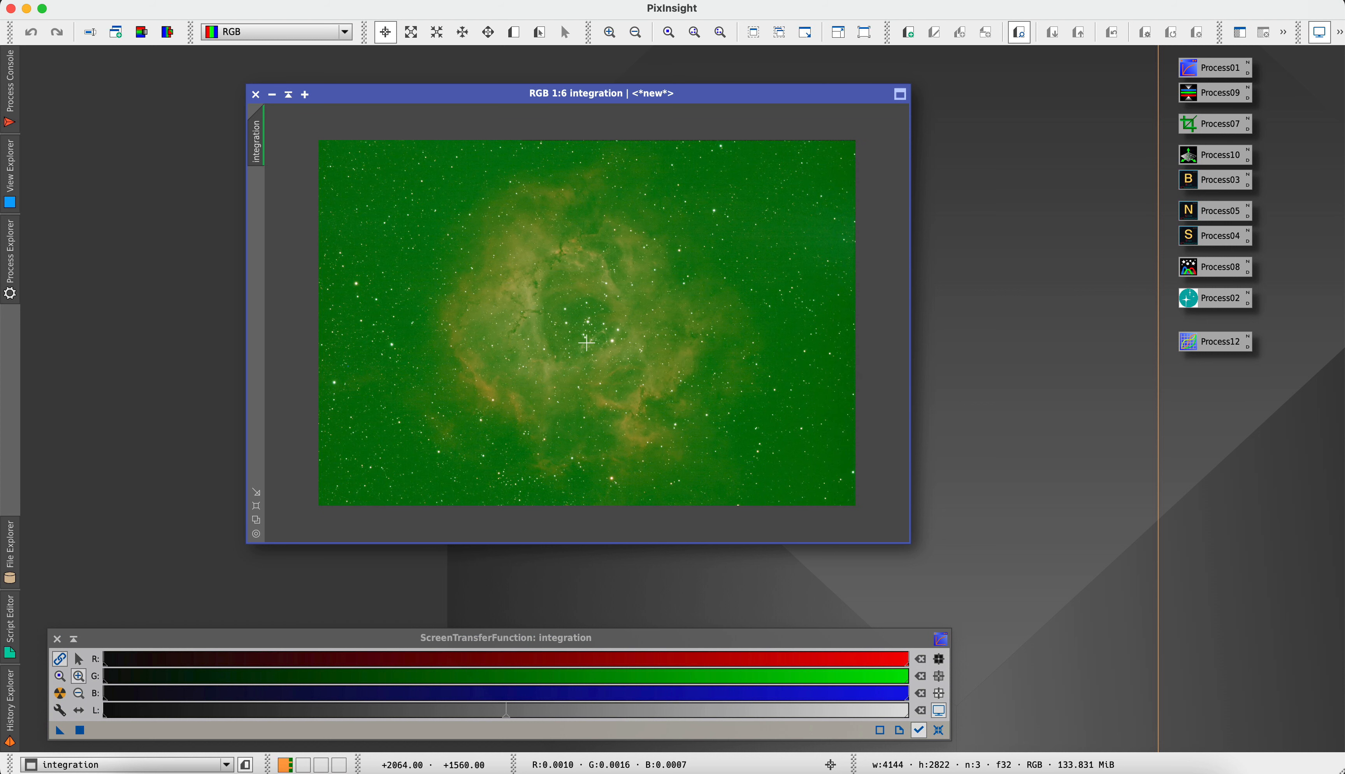
{"action": "scroll", "coordinate": [586, 342], "scroll_direction": "up", "scroll_amount": 1}
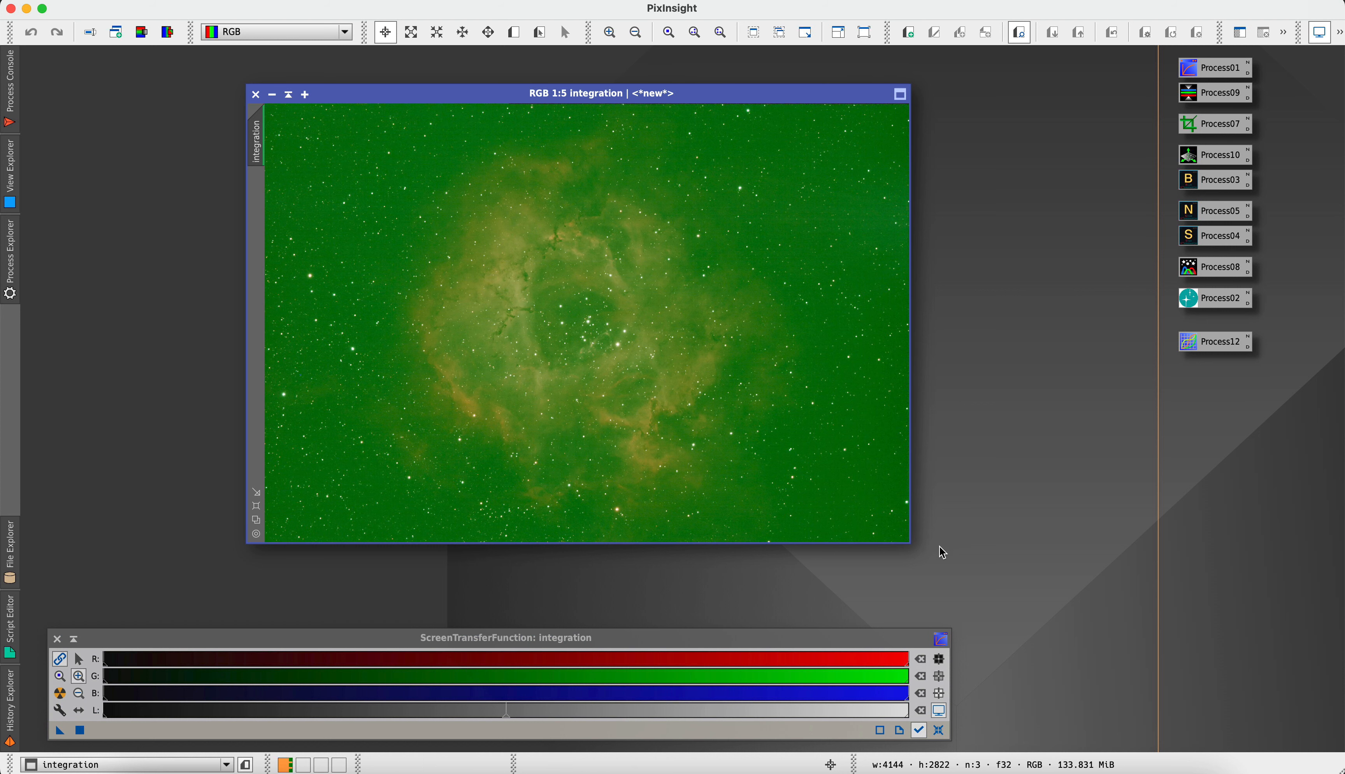
{"action": "left_click_drag", "start_coordinate": [909, 546], "coordinate": [973, 591]}
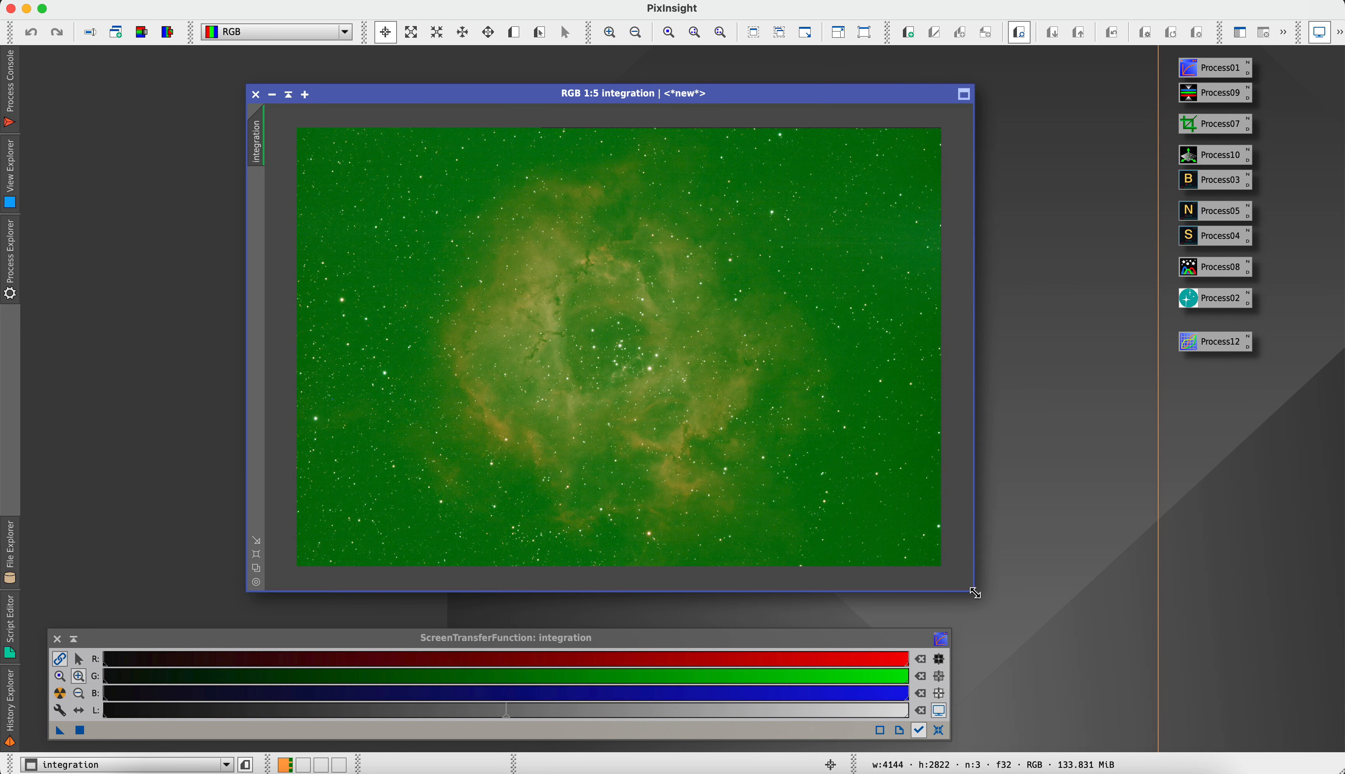
{"action": "left_click_drag", "start_coordinate": [772, 91], "coordinate": [675, 83]}
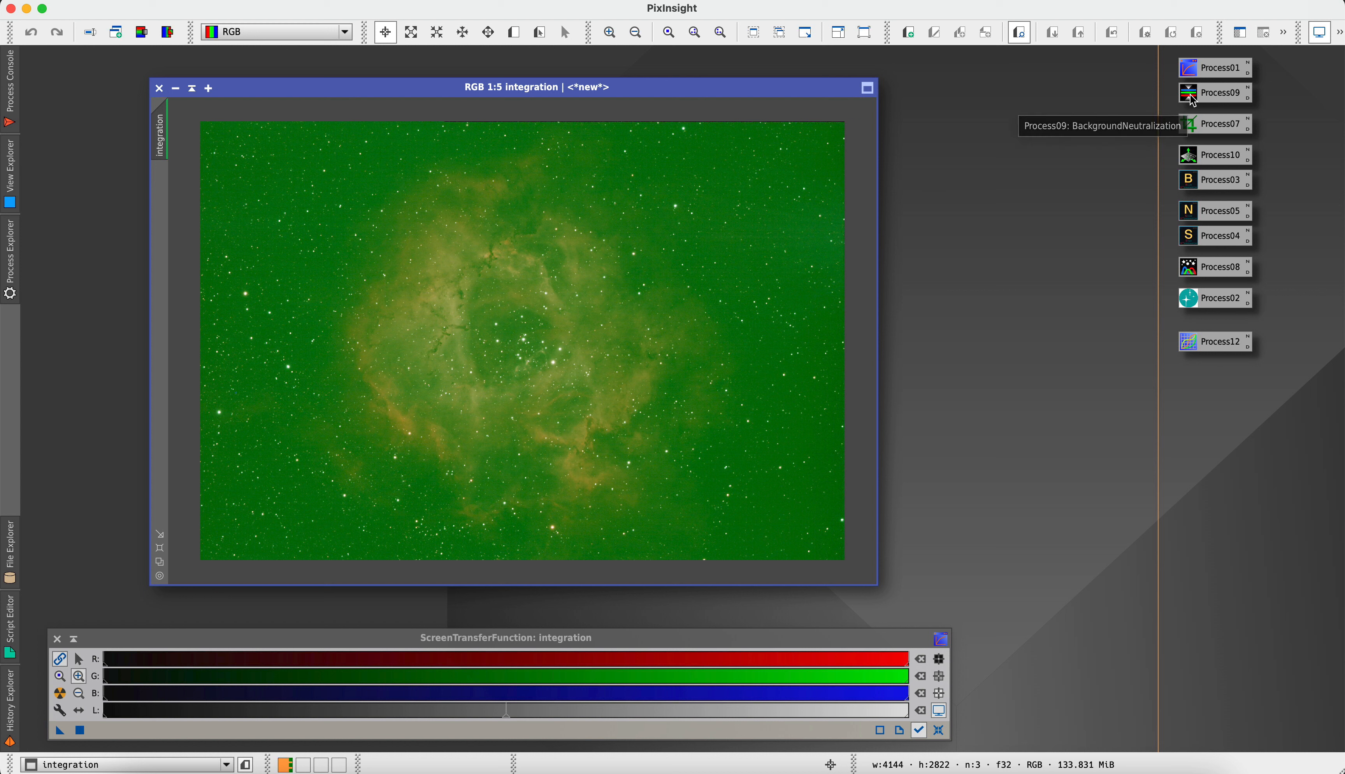
Apply the saved BackgroundNeutralization process to the integration image, and reset and reapply its auto screen stretch
{"action": "left_click_drag", "start_coordinate": [1193, 99], "coordinate": [696, 276]}
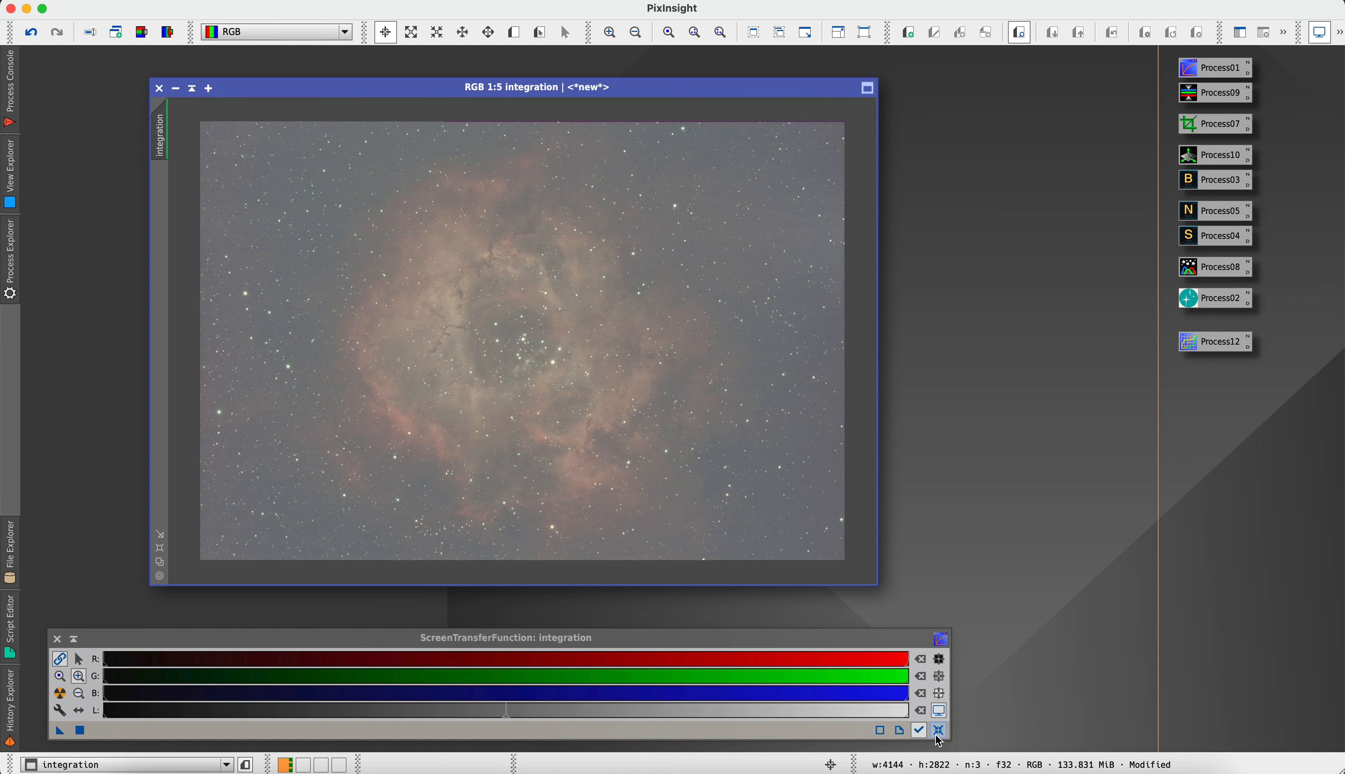
{"action": "left_click", "coordinate": [939, 730]}
{"action": "left_click", "coordinate": [60, 693]}
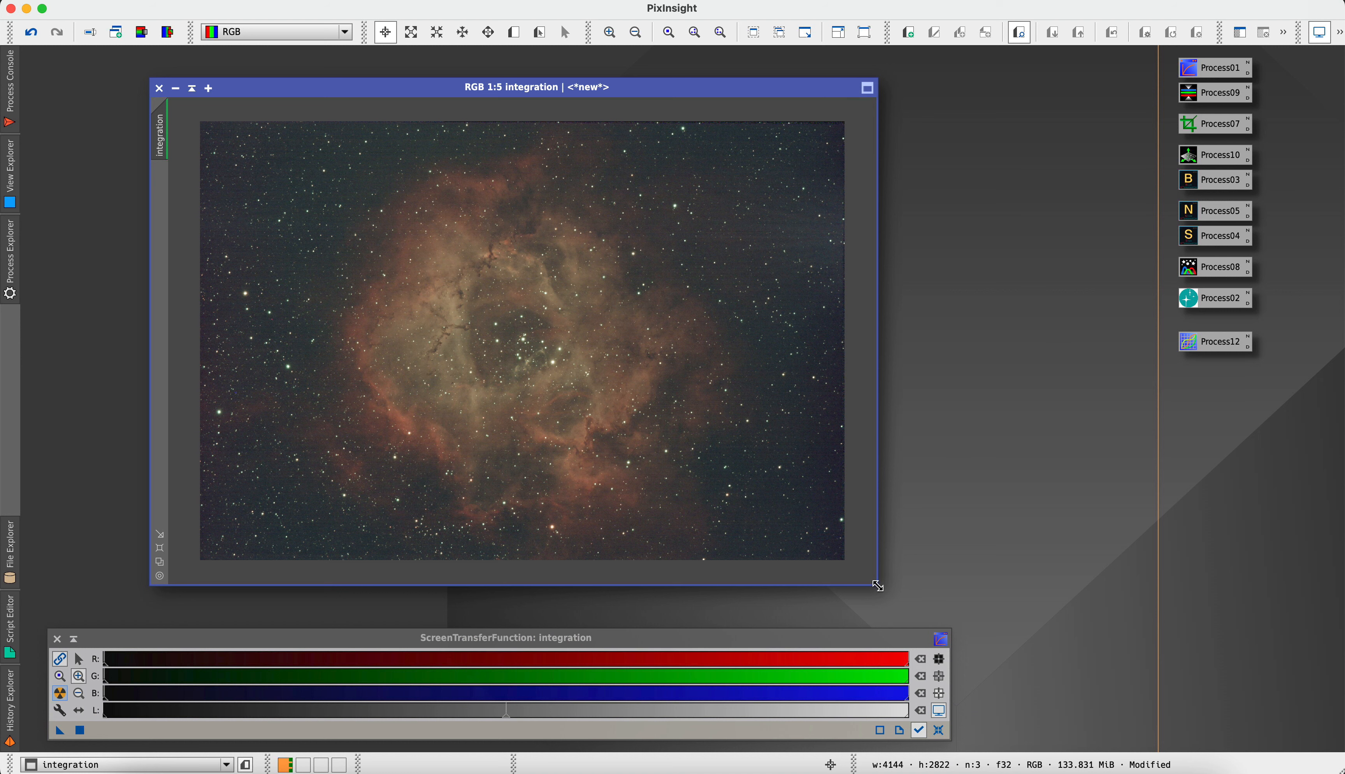
Enlarge the integration image's window slightly and crop its edges on all four sides to 4014 × 2717 pixels with DynamicCrop
{"action": "left_click_drag", "start_coordinate": [877, 585], "coordinate": [909, 603]}
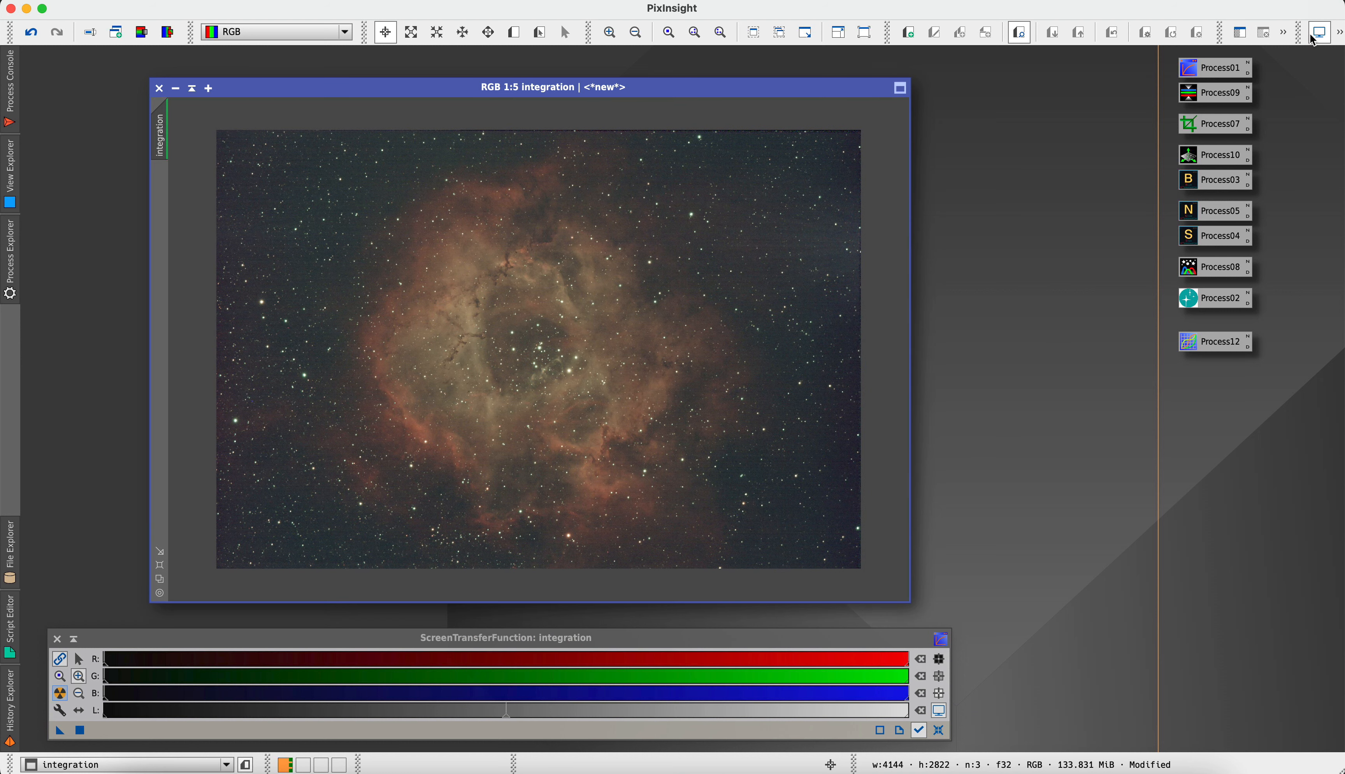
{"action": "double_click", "coordinate": [1193, 126]}
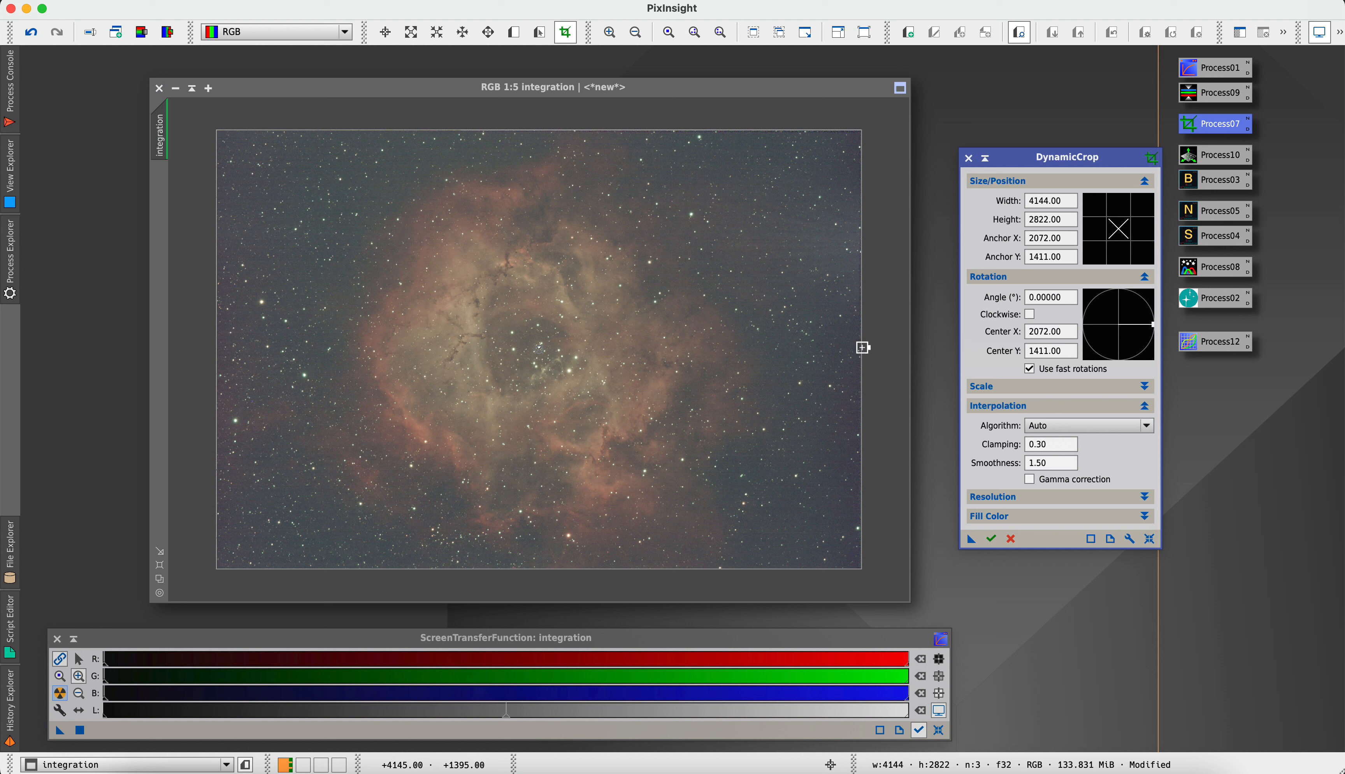
{"action": "left_click_drag", "start_coordinate": [861, 345], "coordinate": [848, 346]}
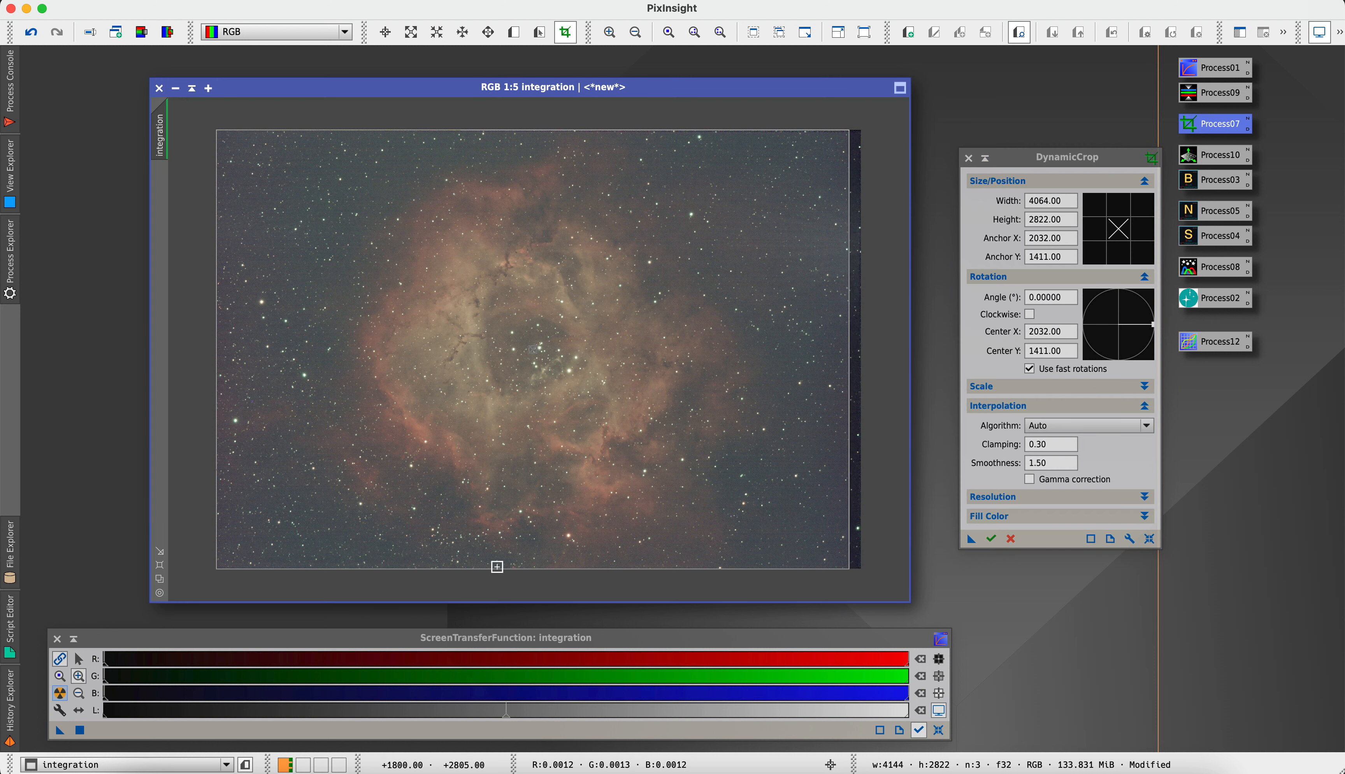
{"action": "left_click_drag", "start_coordinate": [495, 570], "coordinate": [495, 559]}
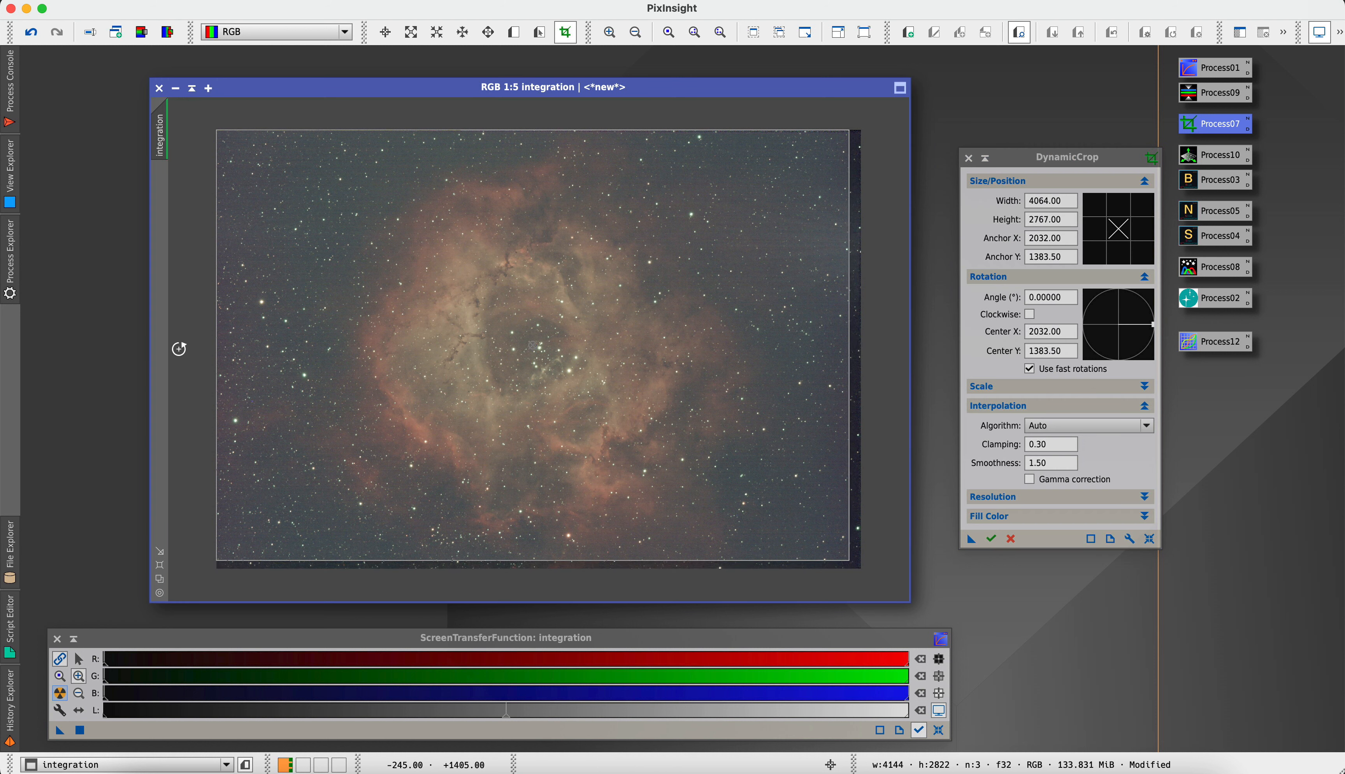
{"action": "left_click_drag", "start_coordinate": [218, 334], "coordinate": [224, 334]}
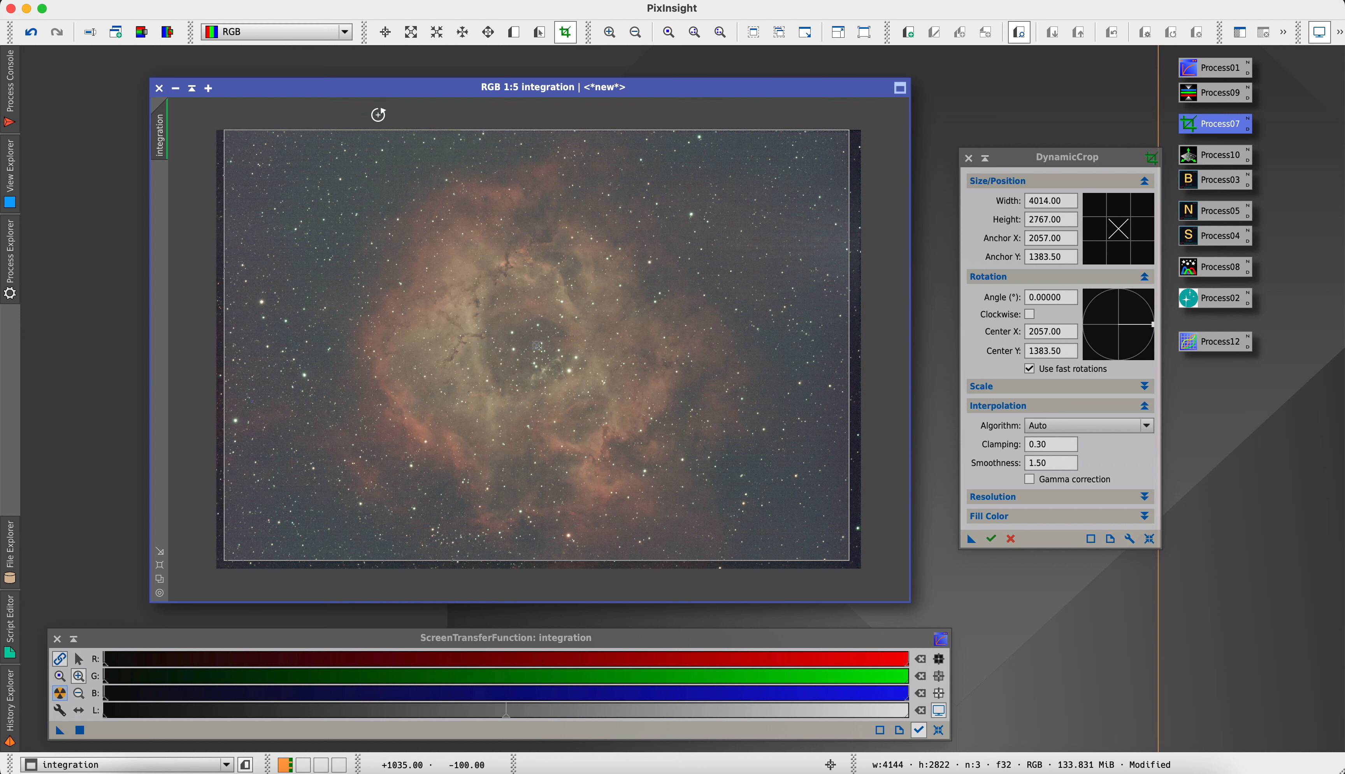
{"action": "left_click_drag", "start_coordinate": [364, 129], "coordinate": [363, 140]}
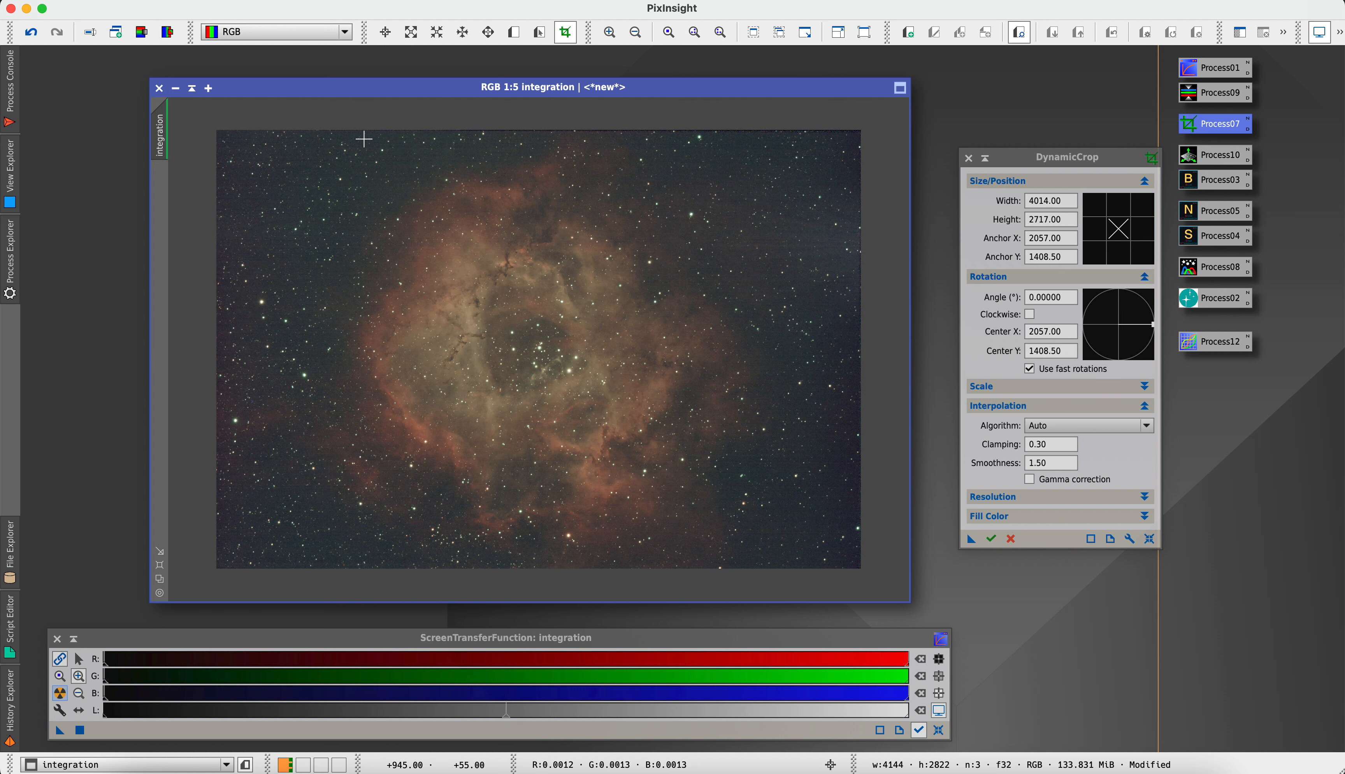
{"action": "key", "text": "Return"}
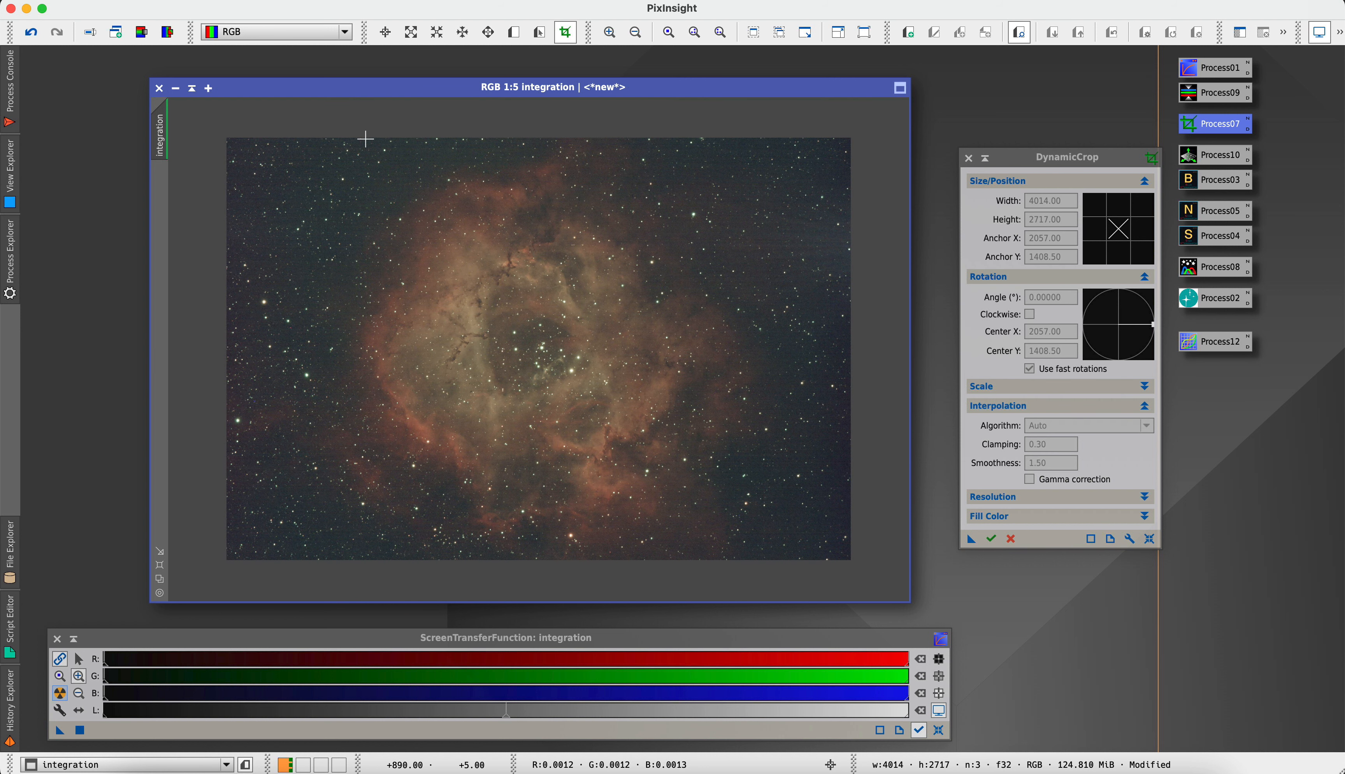
{"action": "left_click", "coordinate": [968, 157]}
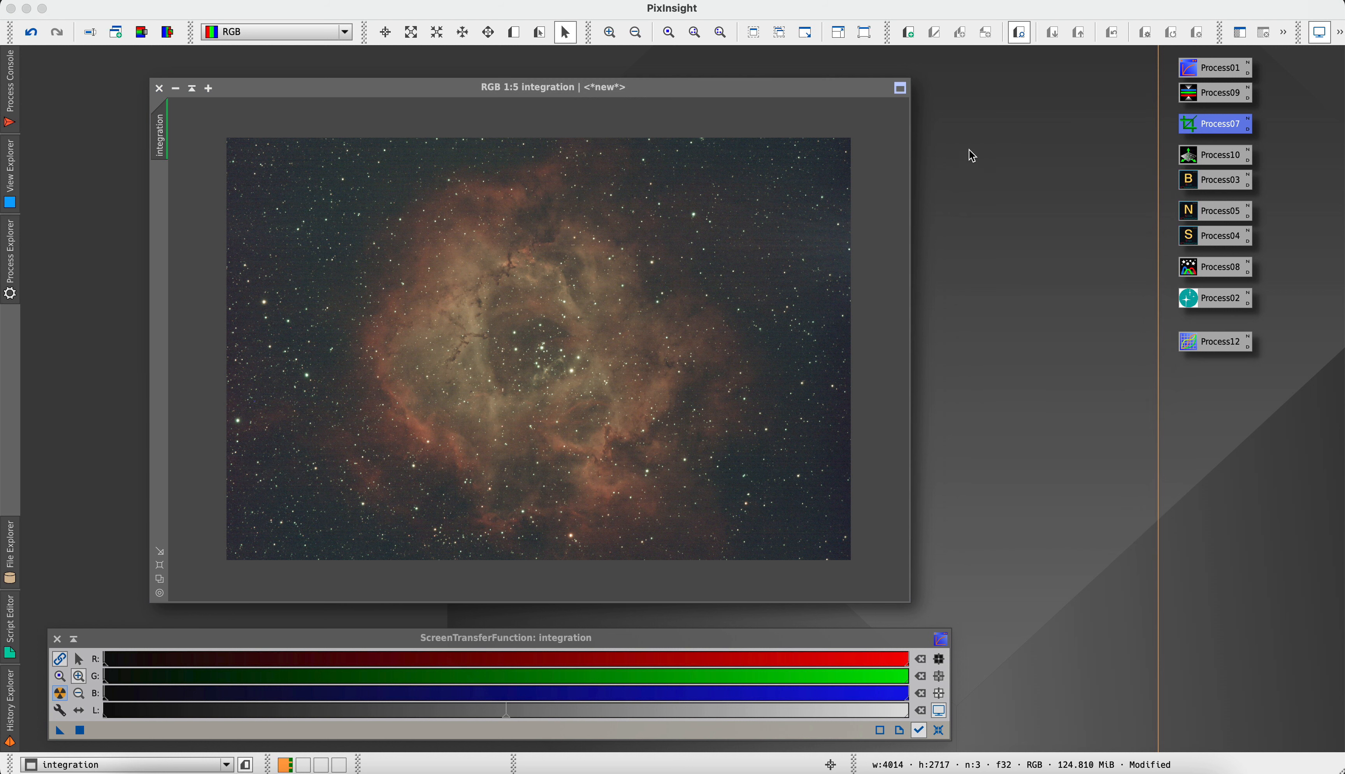
Apply the saved GradientCorrection process to the integration image, and reset and reapply its auto screen stretch
{"action": "double_click", "coordinate": [1194, 159]}
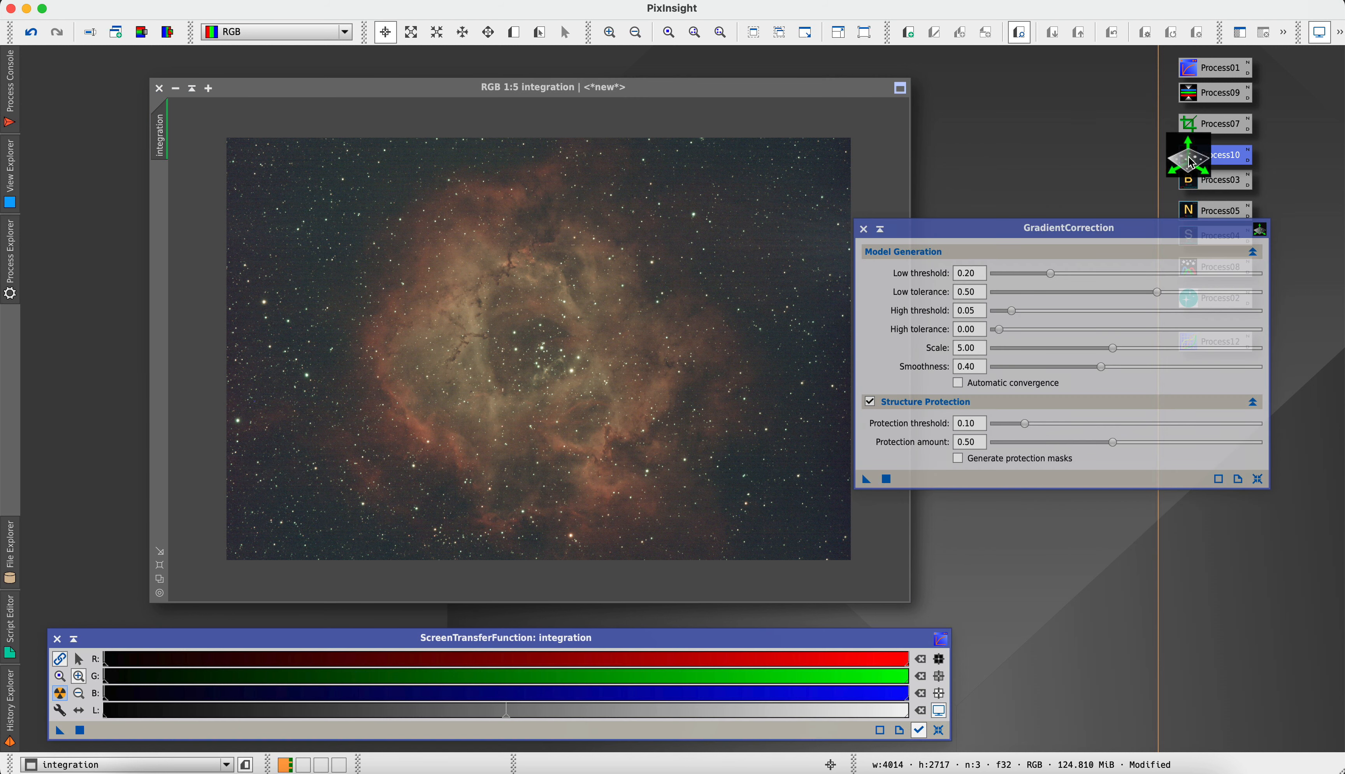
{"action": "mouse_move", "coordinate": [917, 291]}
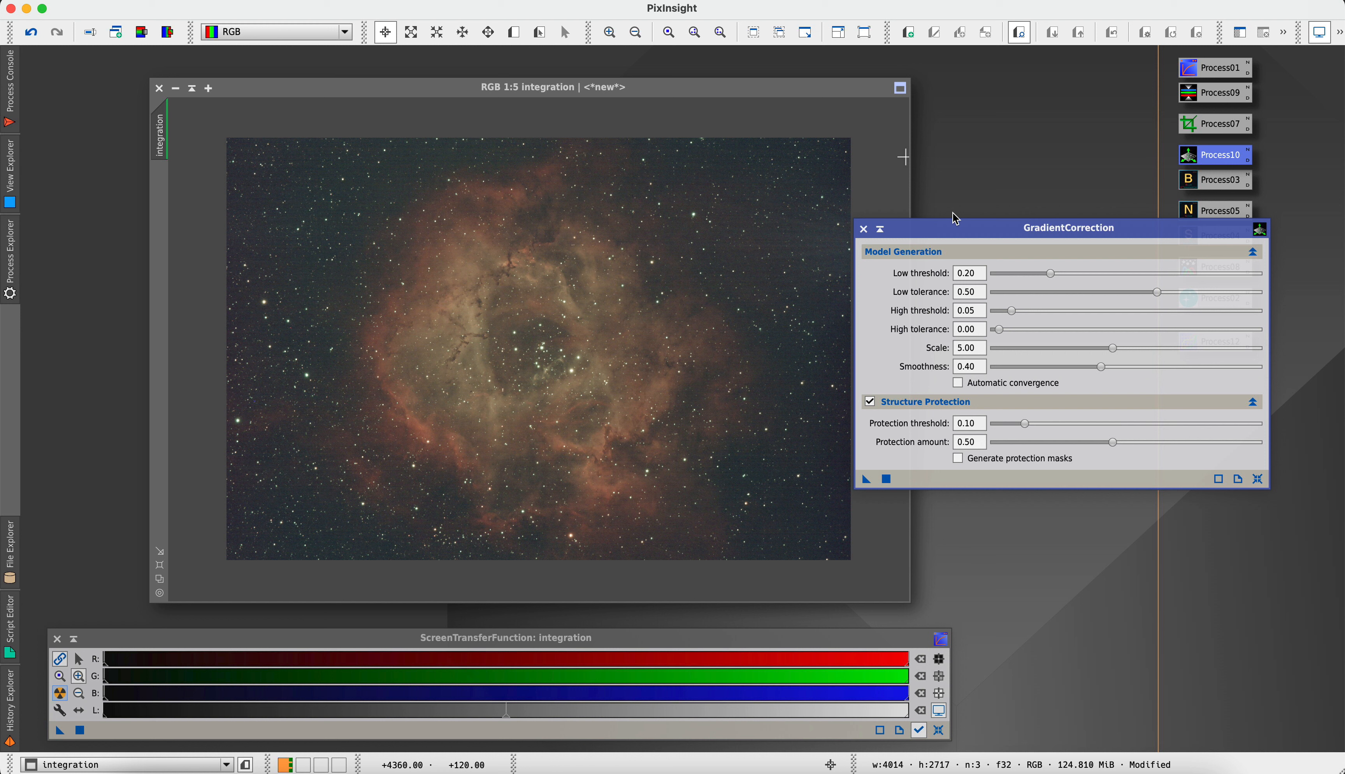
{"action": "left_click", "coordinate": [864, 229]}
{"action": "left_click_drag", "start_coordinate": [1195, 154], "coordinate": [753, 259]}
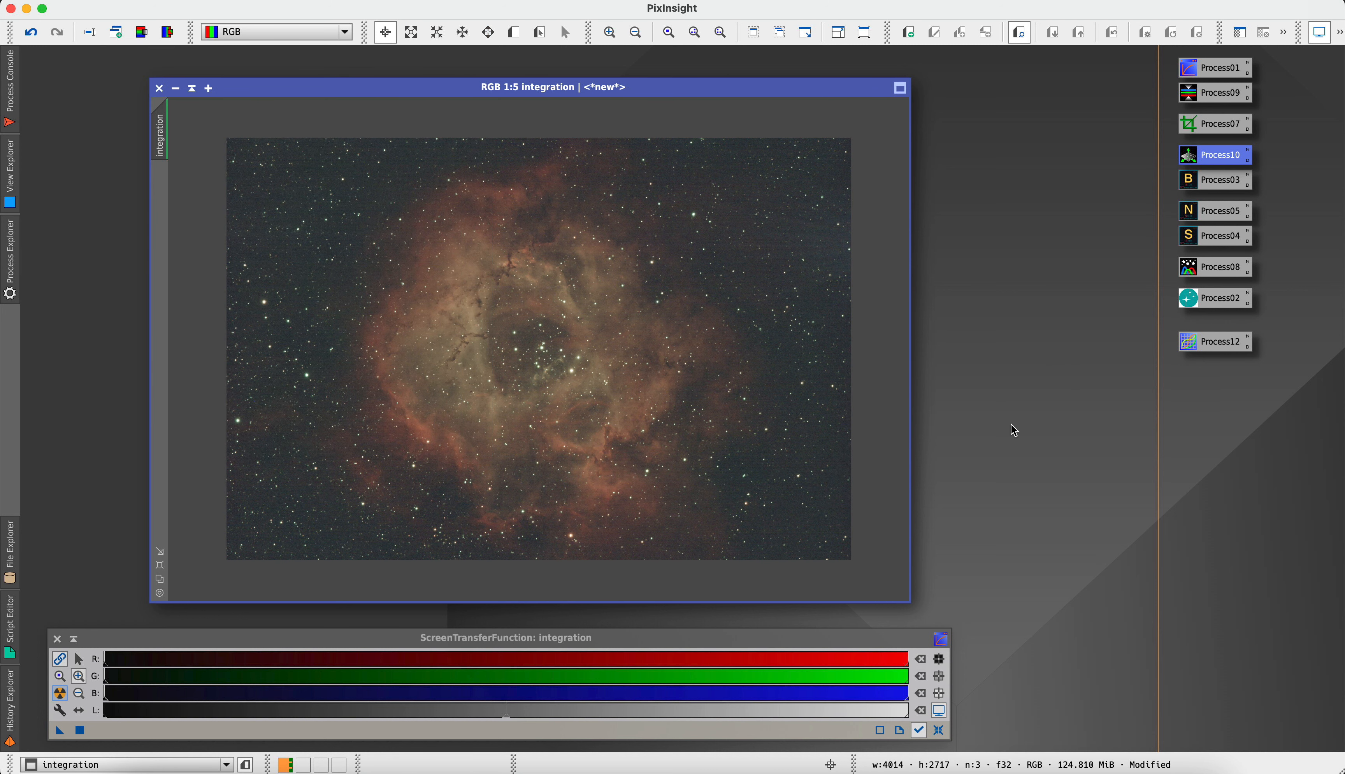
{"action": "left_click", "coordinate": [939, 730]}
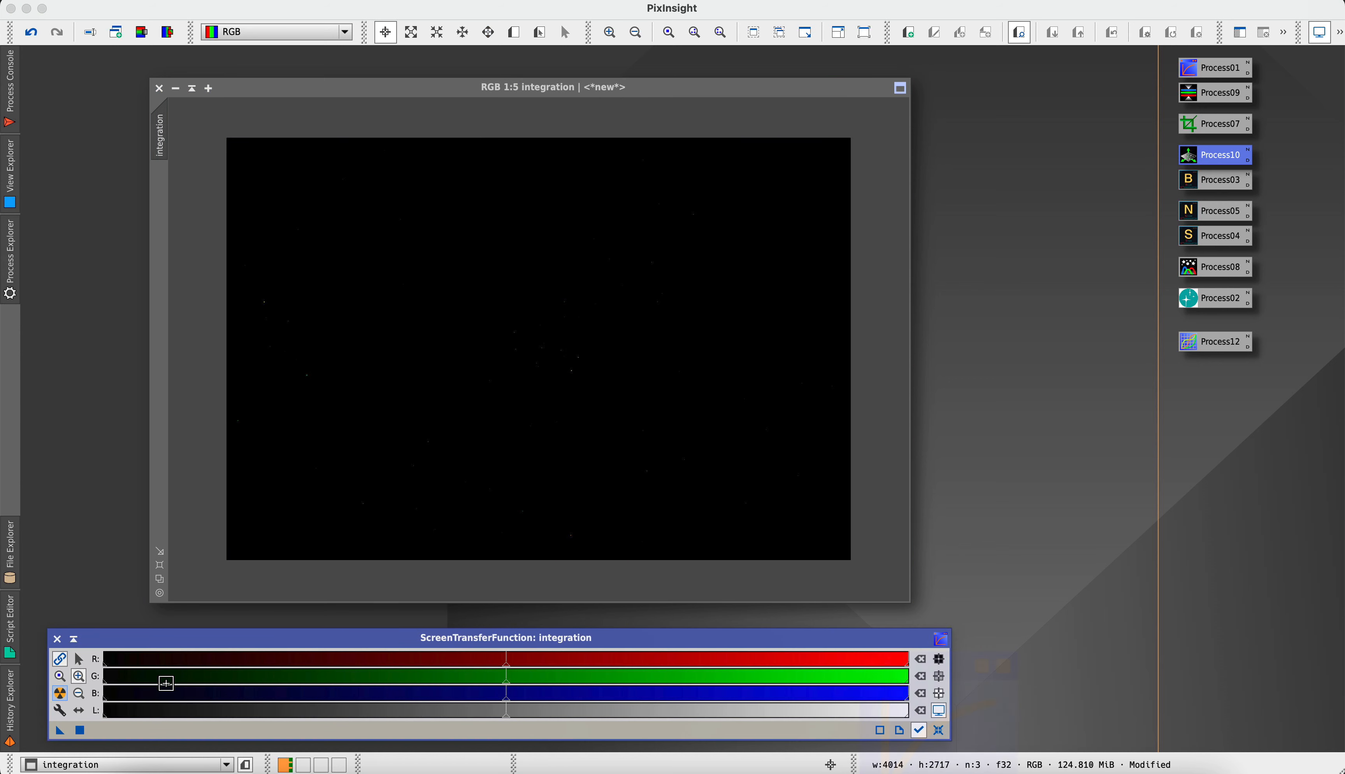
{"action": "left_click", "coordinate": [60, 694]}
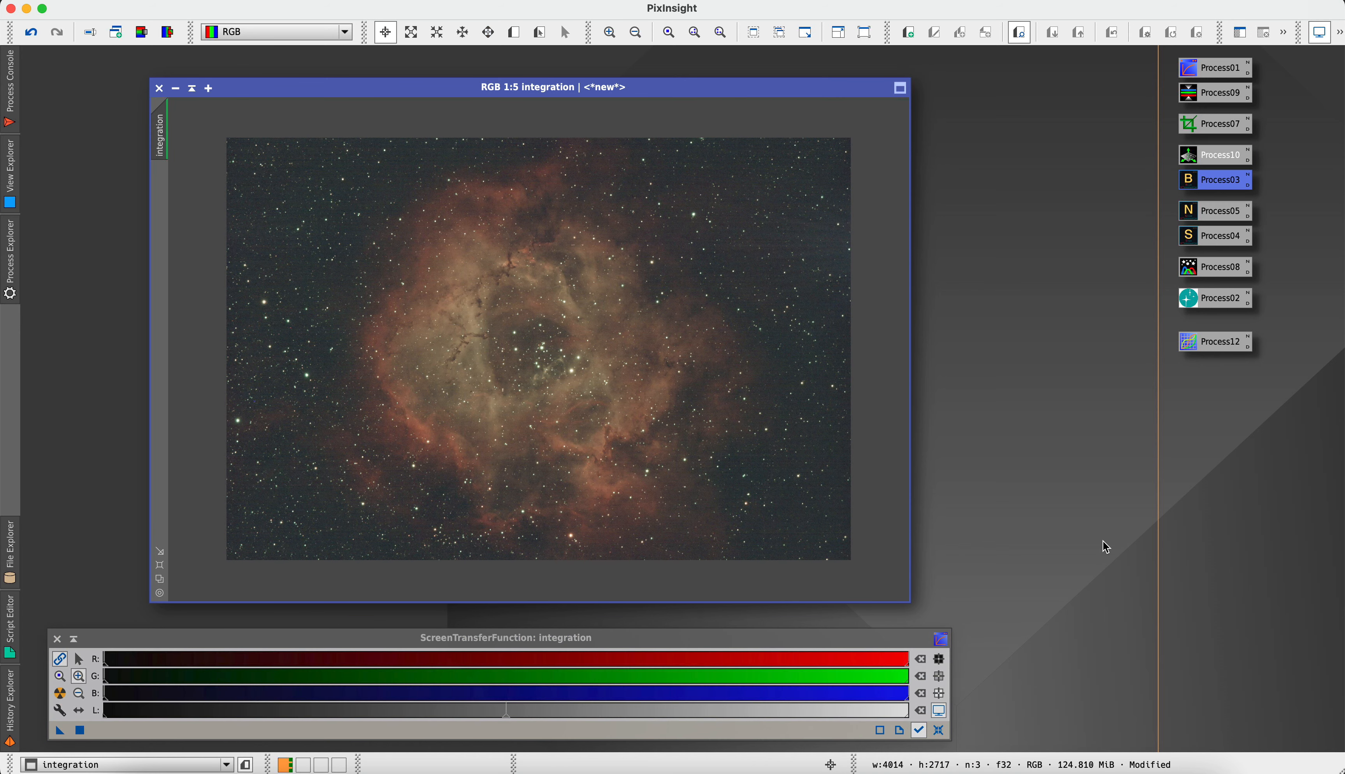
Apply BlurXTerminator to the integration image with its saved settings, and put away the process console and the BlurXTerminator window
{"action": "double_click", "coordinate": [1189, 192]}
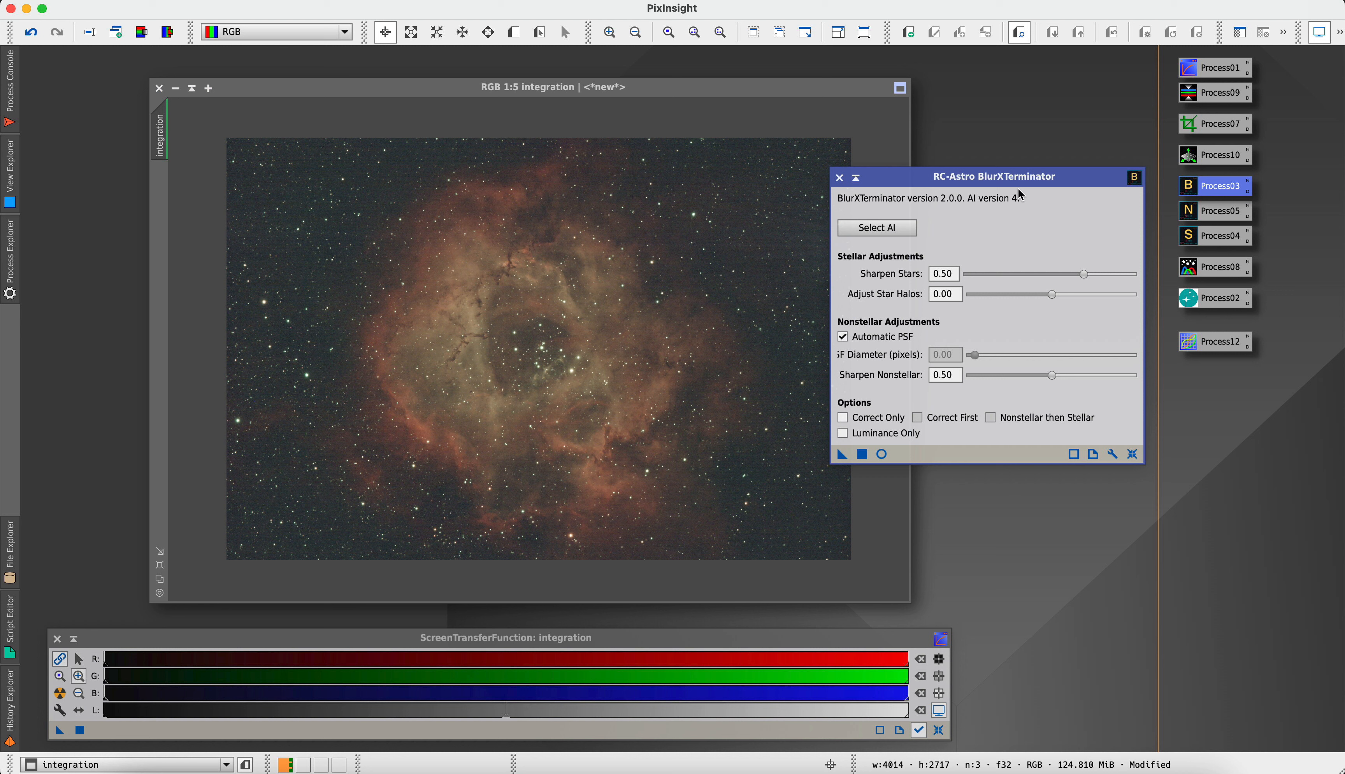
{"action": "left_click_drag", "start_coordinate": [841, 456], "coordinate": [570, 417]}
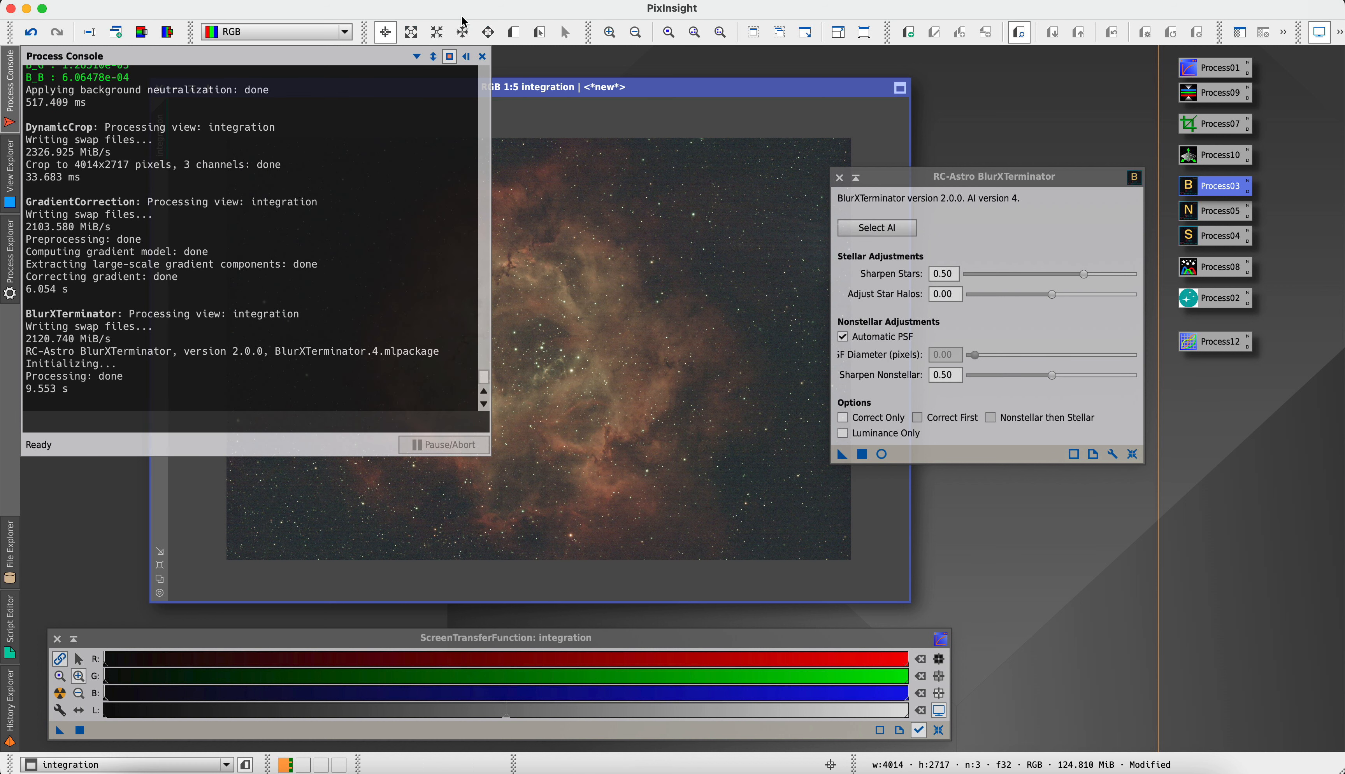
{"action": "left_click", "coordinate": [467, 57]}
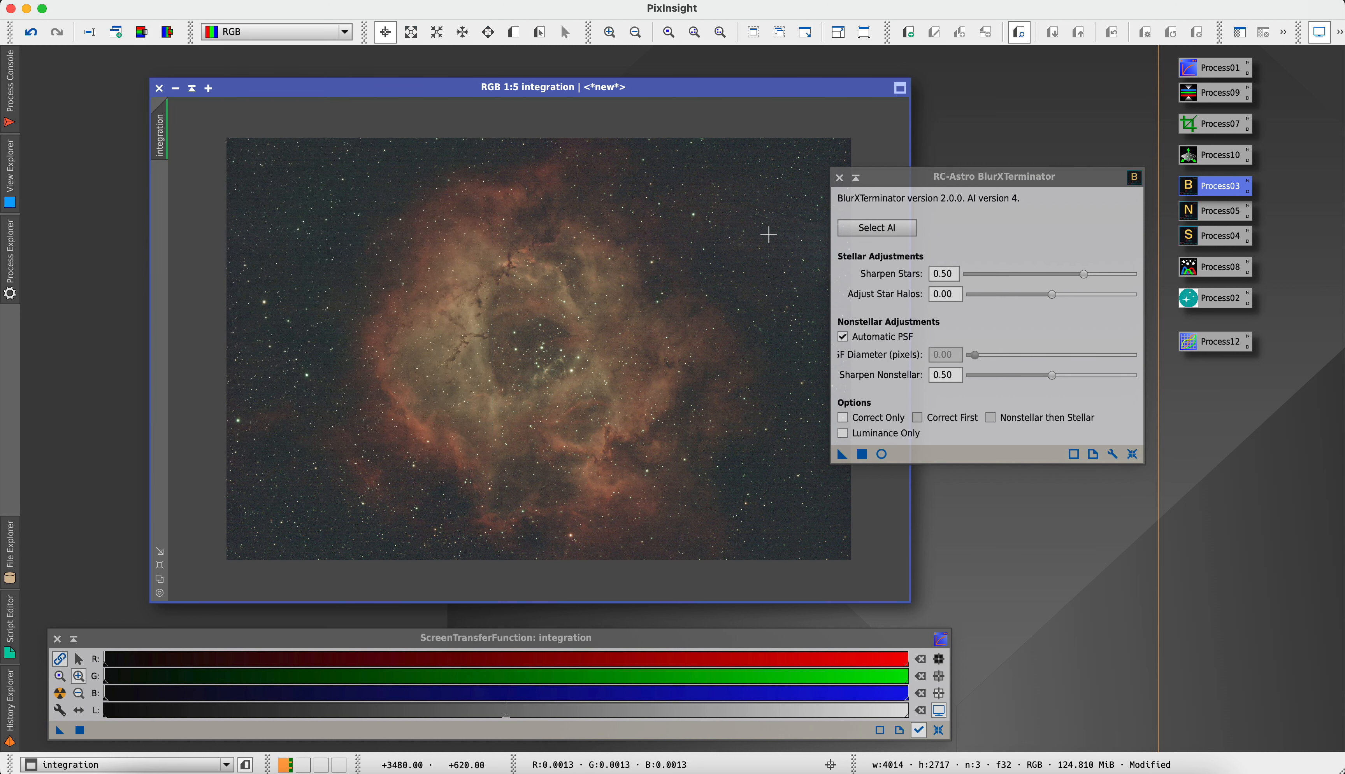
{"action": "left_click", "coordinate": [839, 177]}
Compare the stars at 3:1 before and after BlurXTerminator by undoing and redoing it, and return to the full image view
{"action": "scroll", "coordinate": [697, 208], "scroll_direction": "up", "scroll_amount": 2}
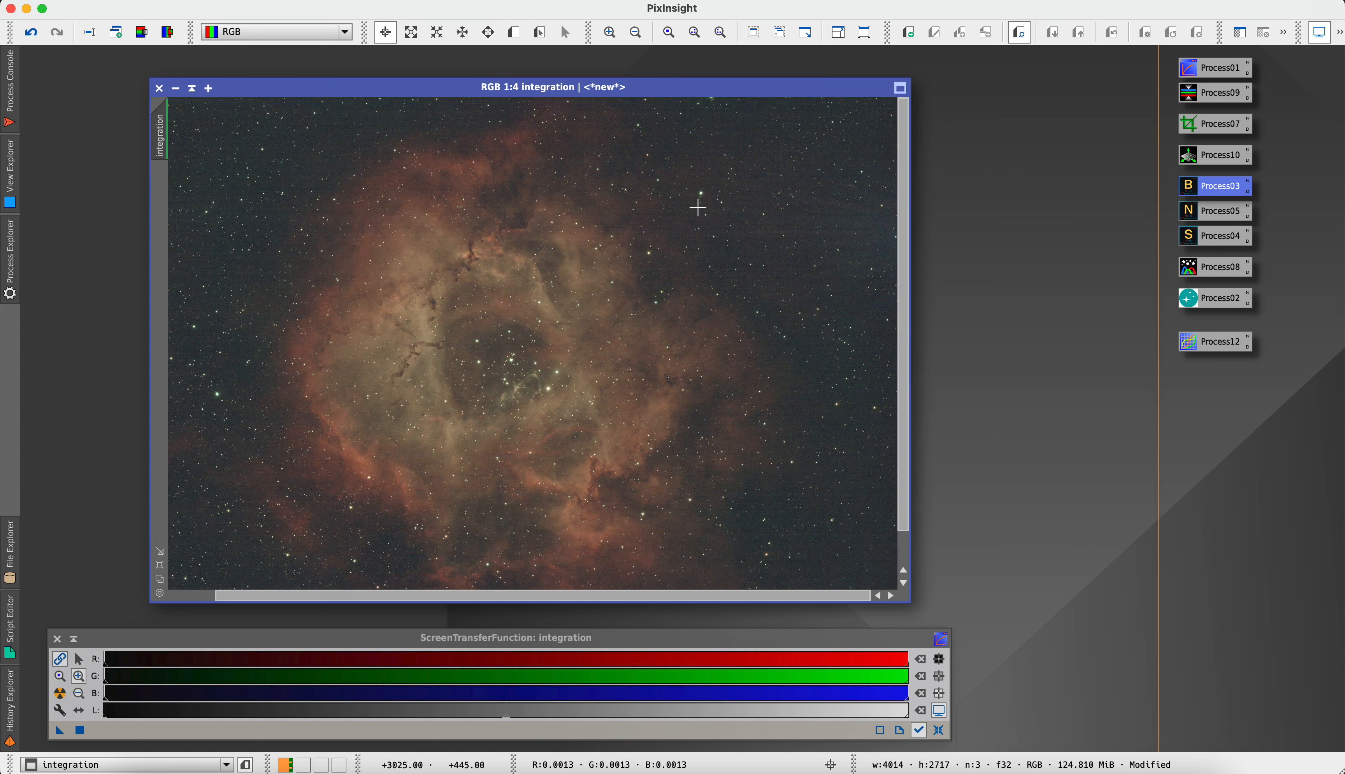
{"action": "scroll", "coordinate": [697, 208], "scroll_direction": "up", "scroll_amount": 2}
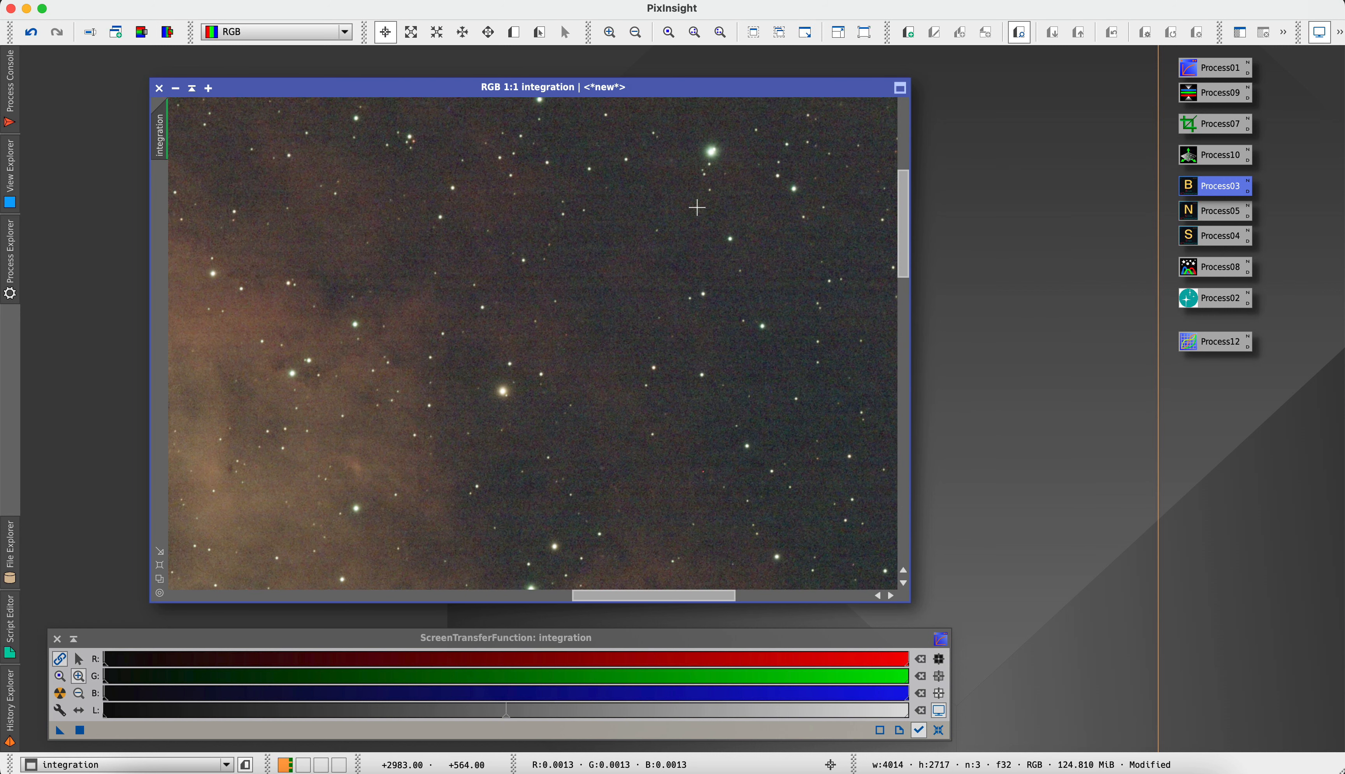
{"action": "scroll", "coordinate": [462, 439], "scroll_direction": "up", "scroll_amount": 2}
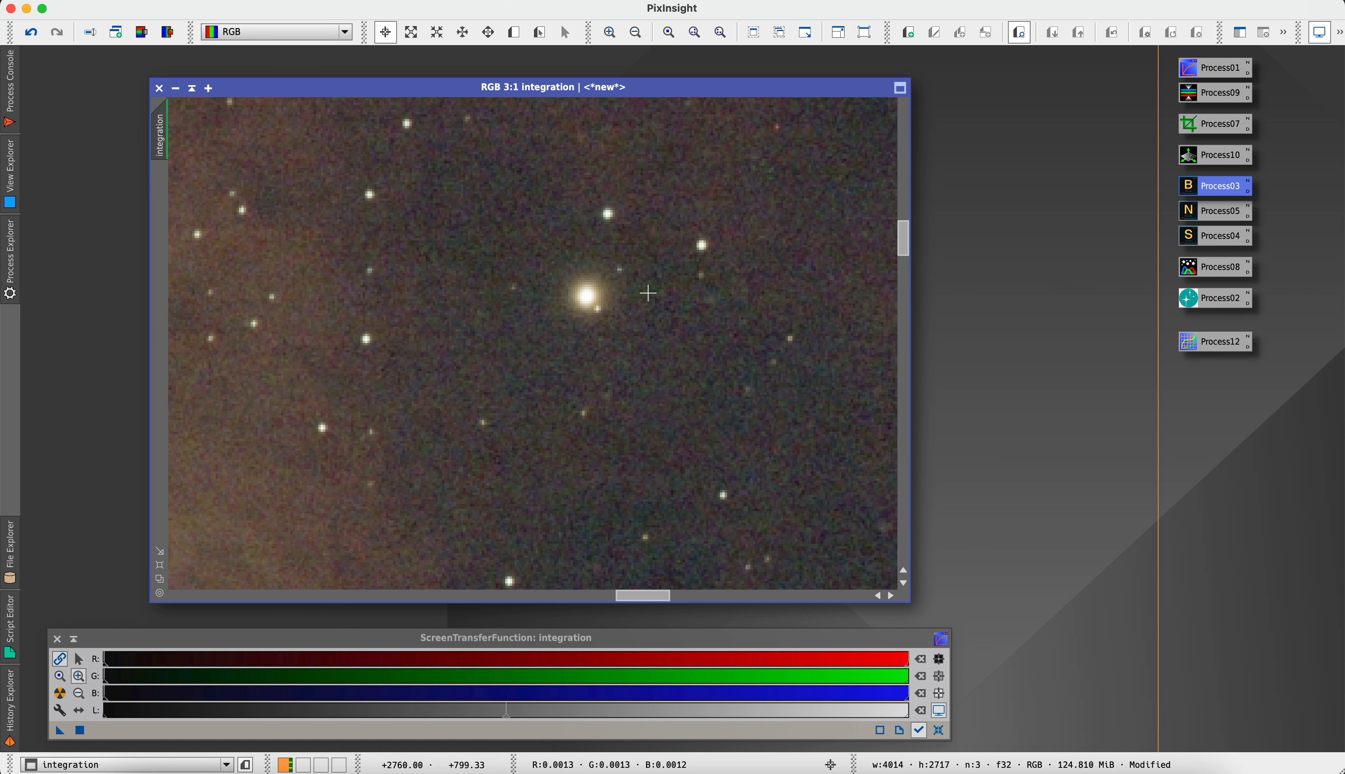
{"action": "left_click", "coordinate": [33, 35]}
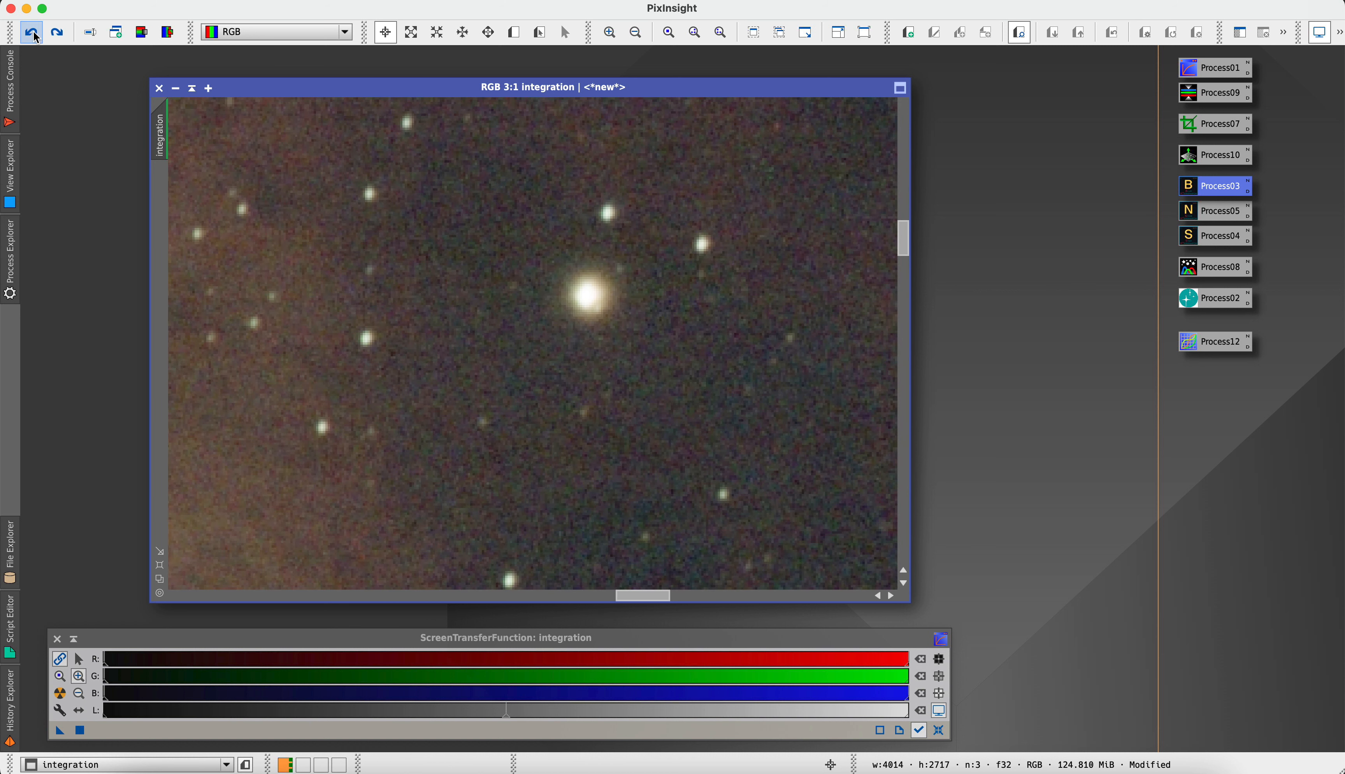
{"action": "left_click", "coordinate": [59, 35]}
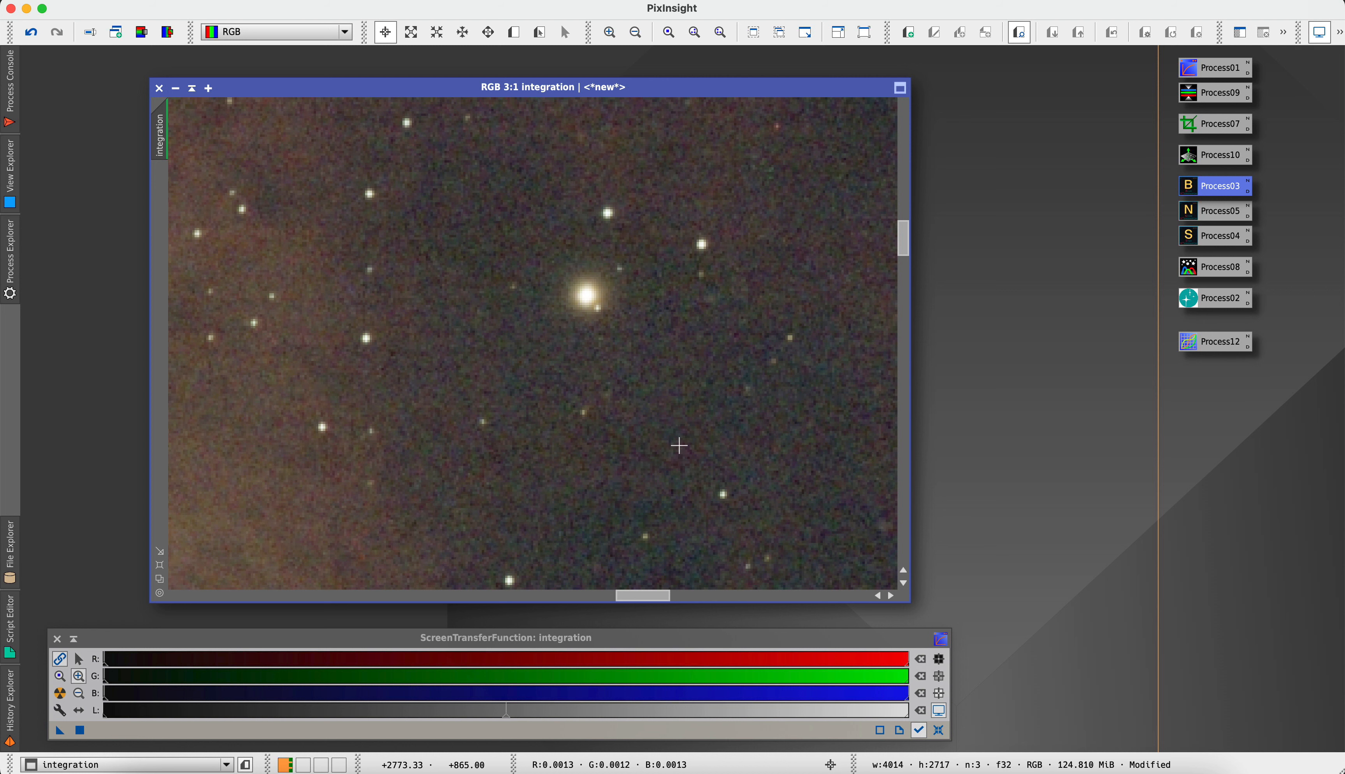
{"action": "scroll", "coordinate": [678, 445], "scroll_direction": "down", "scroll_amount": 4}
{"action": "scroll", "coordinate": [679, 445], "scroll_direction": "down", "scroll_amount": 1}
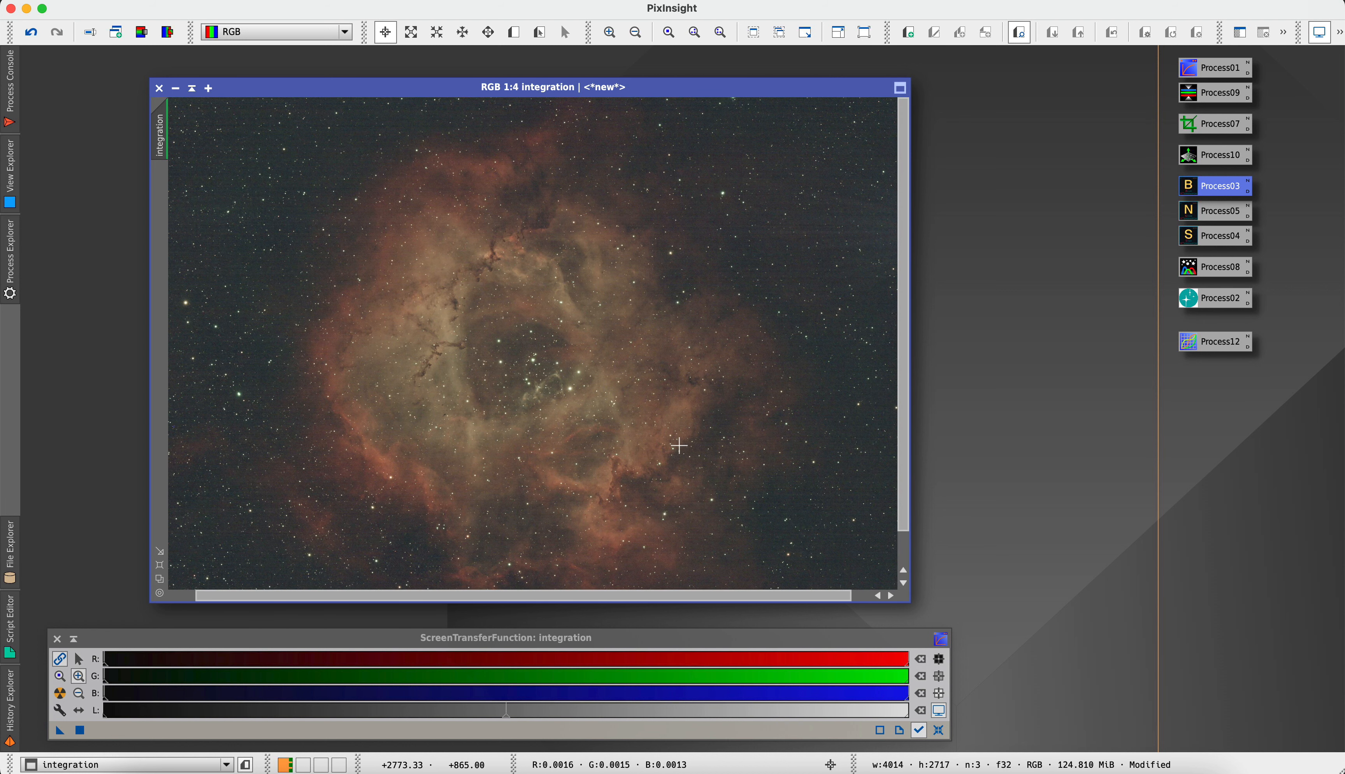
{"action": "scroll", "coordinate": [679, 446], "scroll_direction": "down", "scroll_amount": 1}
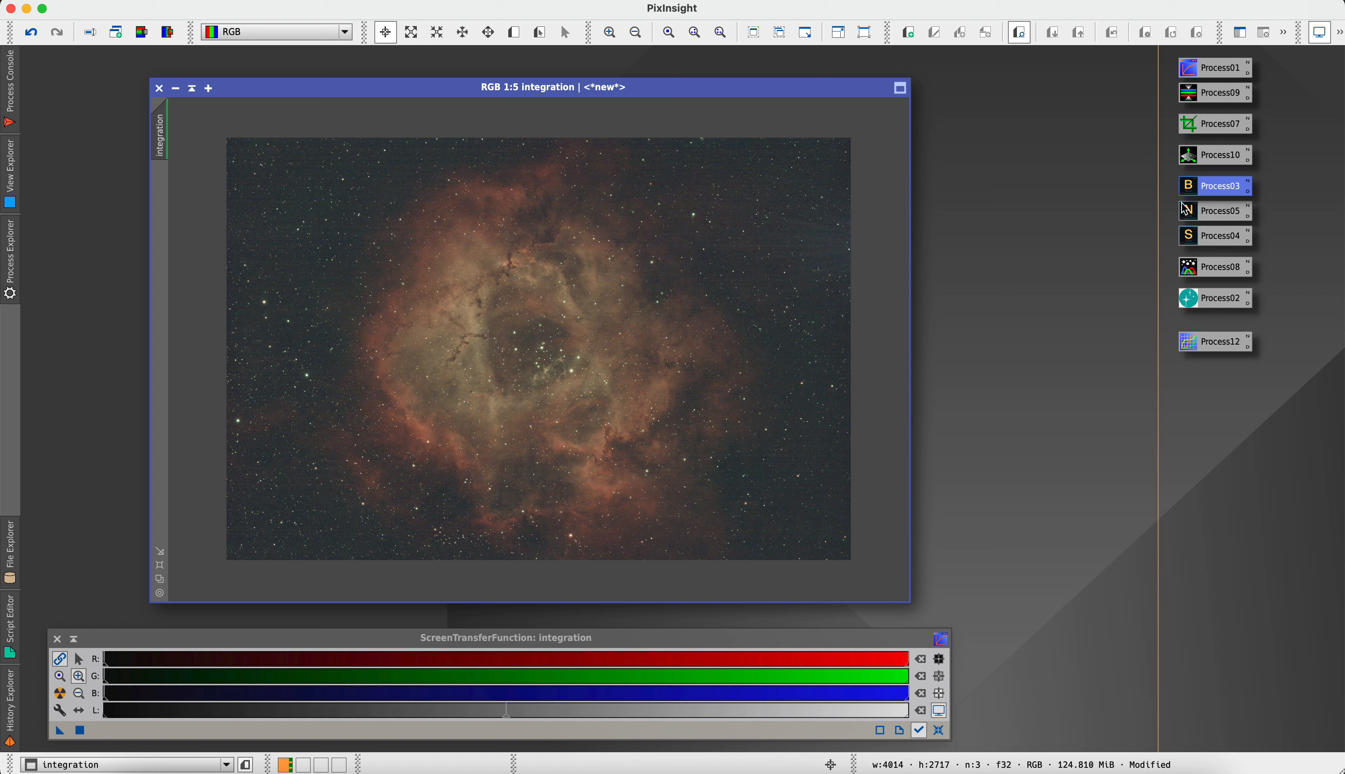
Apply NoiseXTerminator to the integration image with Denoise set to 0.30 and Detail 0.15, and hide the process console
{"action": "left_click", "coordinate": [1190, 216]}
{"action": "double_click", "coordinate": [1189, 216]}
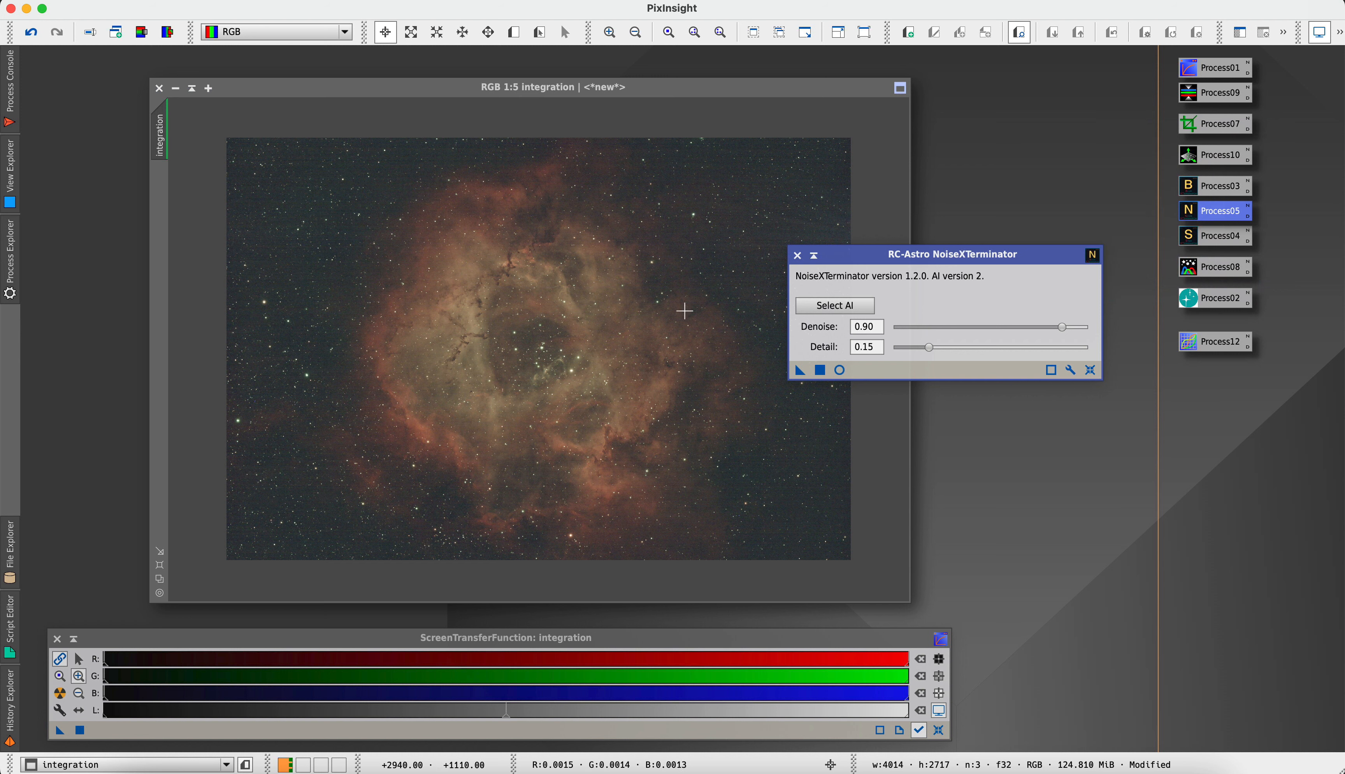
{"action": "scroll", "coordinate": [590, 292], "scroll_direction": "up", "scroll_amount": 1}
{"action": "scroll", "coordinate": [589, 291], "scroll_direction": "up", "scroll_amount": 4}
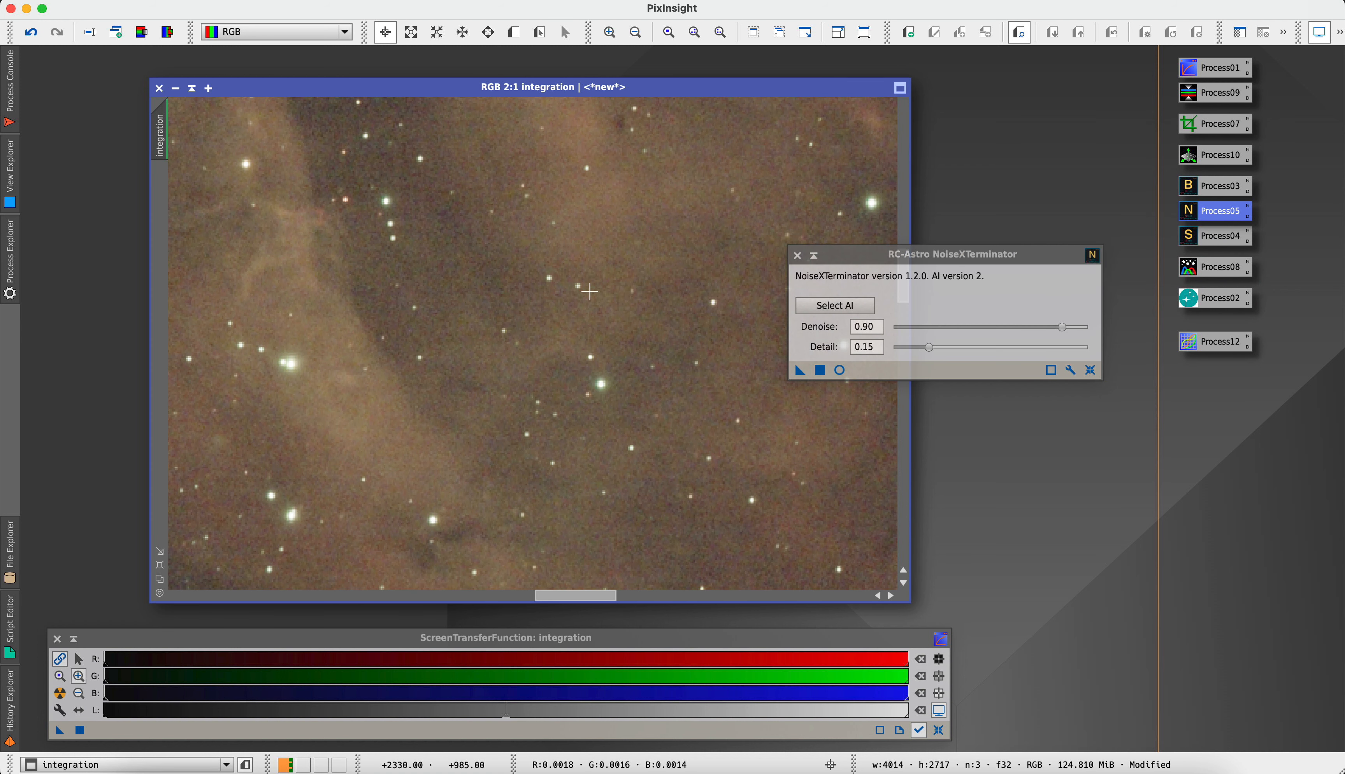
{"action": "left_click", "coordinate": [1062, 327]}
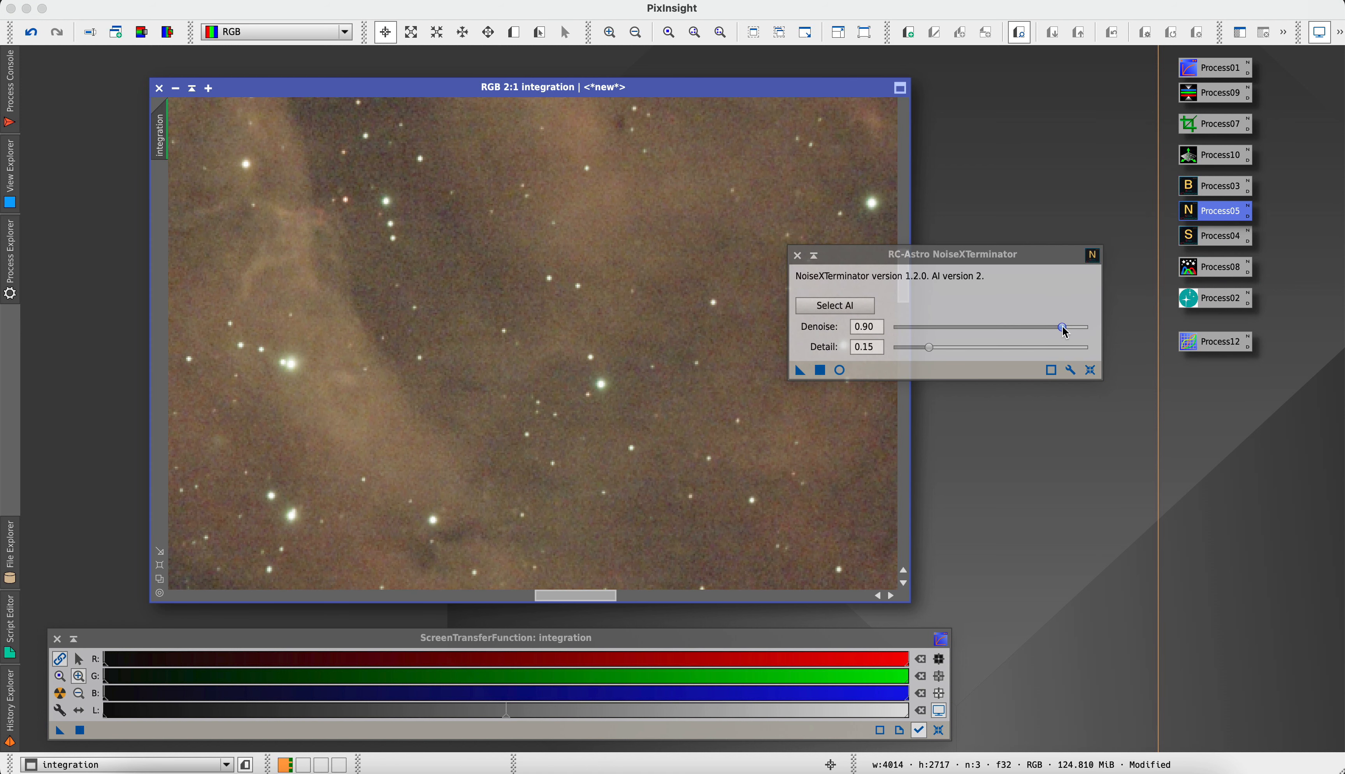
{"action": "left_click_drag", "start_coordinate": [1065, 334], "coordinate": [959, 337]}
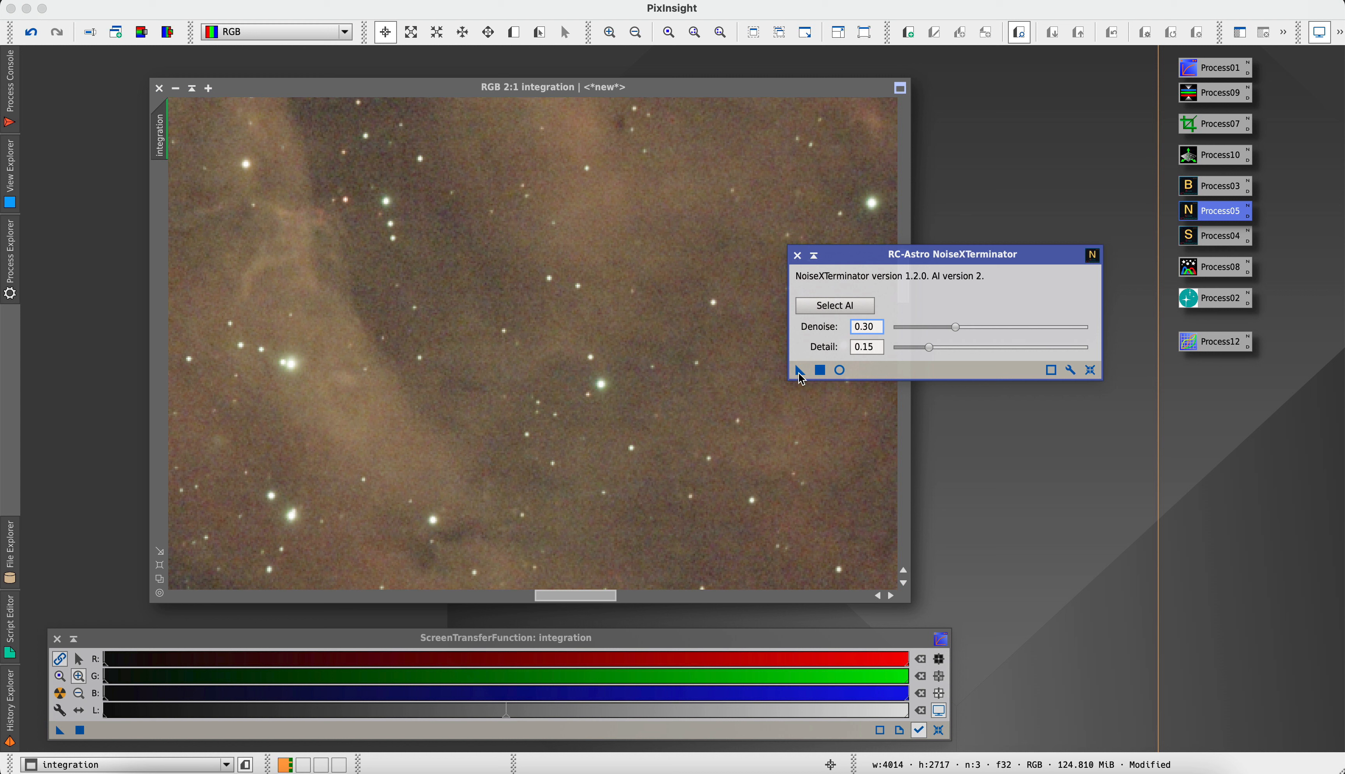
{"action": "left_click", "coordinate": [822, 570]}
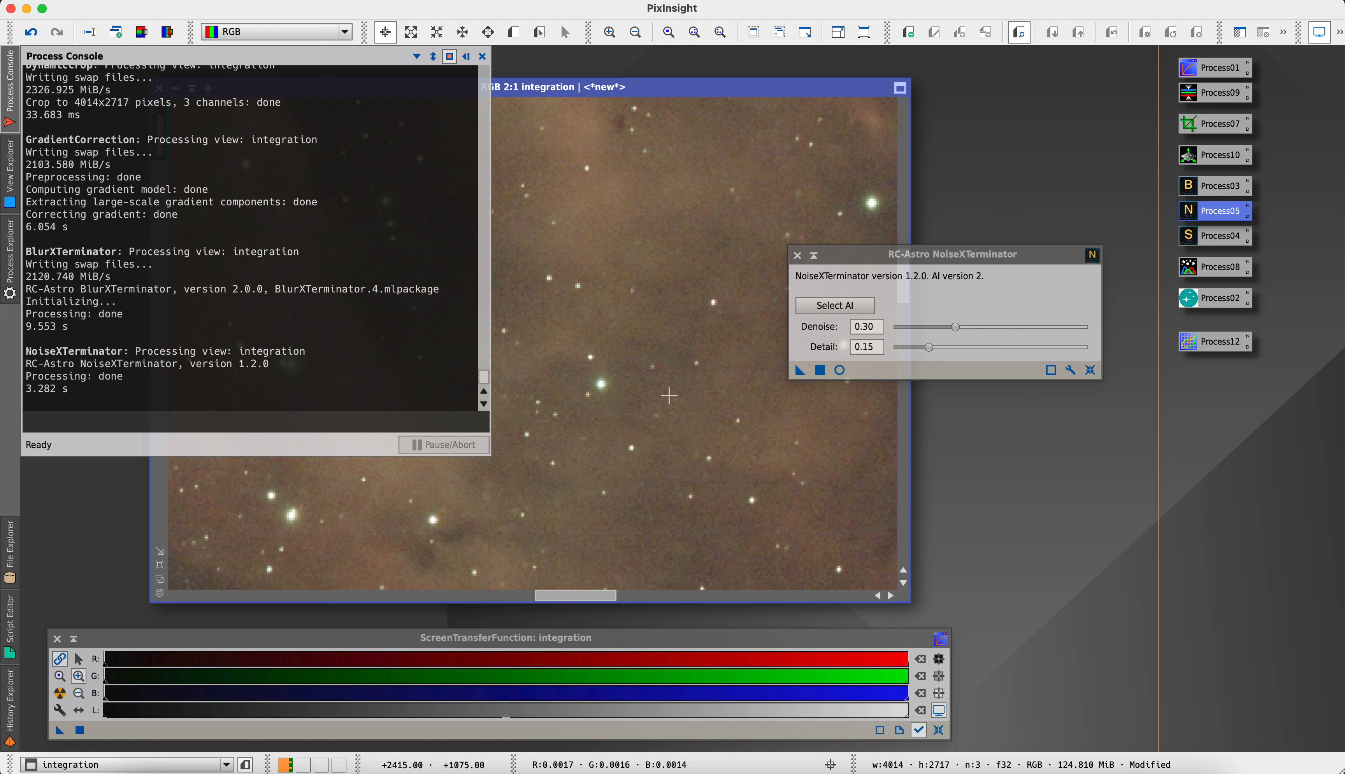
{"action": "left_click", "coordinate": [466, 56]}
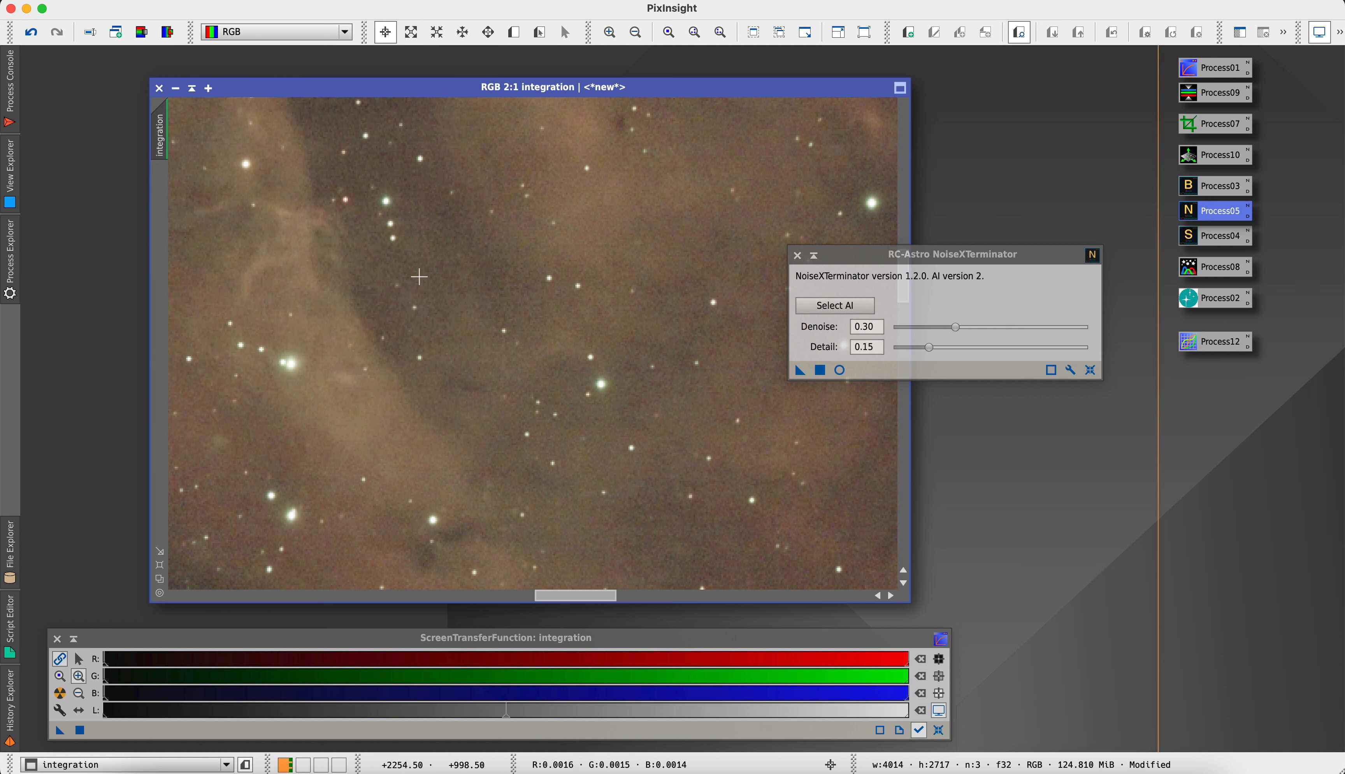
Compare the nebula's dark filaments at 2:1 before and after NoiseXTerminator by undoing and redoing it, and close the NoiseXTerminator window
{"action": "scroll", "coordinate": [419, 276], "scroll_direction": "down", "scroll_amount": 2}
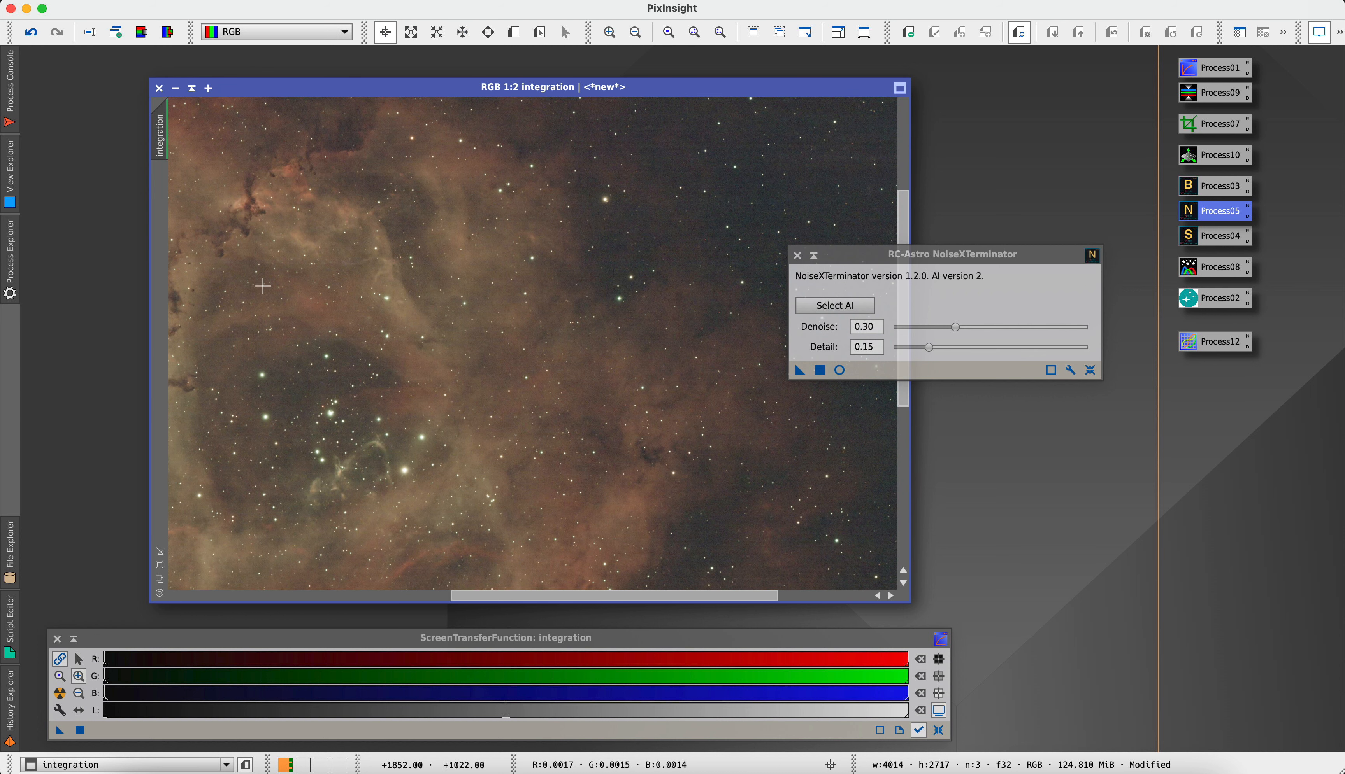
{"action": "scroll", "coordinate": [200, 224], "scroll_direction": "up", "scroll_amount": 2}
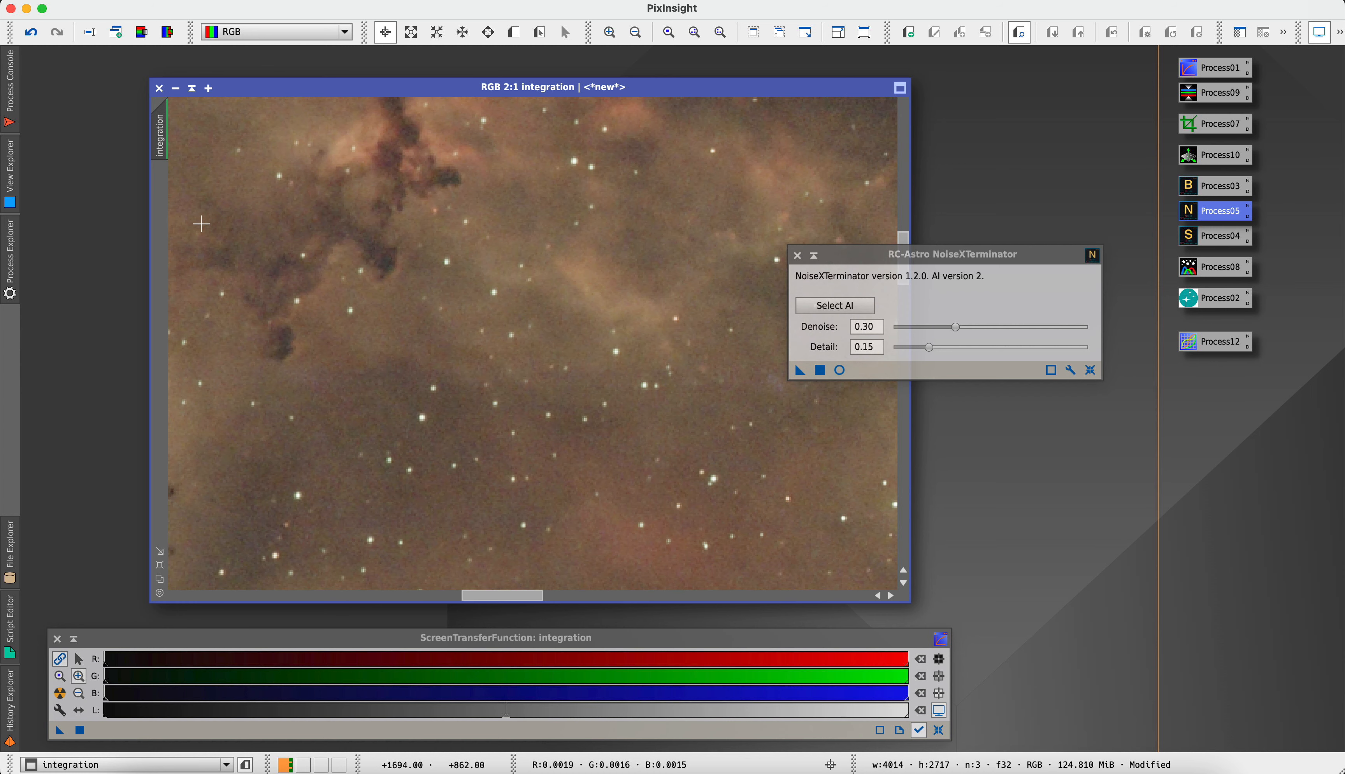
{"action": "left_click", "coordinate": [32, 35]}
{"action": "left_click", "coordinate": [57, 33]}
{"action": "scroll", "coordinate": [484, 308], "scroll_direction": "down", "scroll_amount": 5}
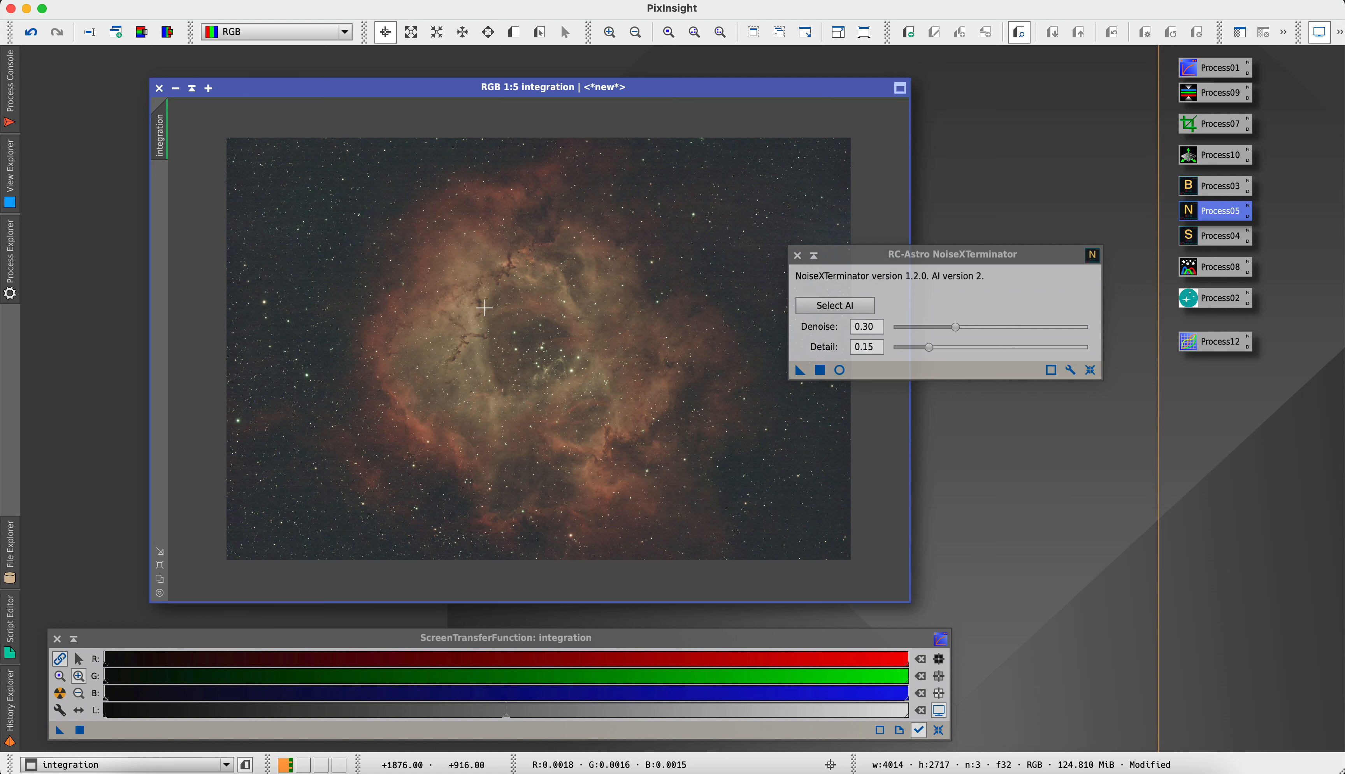
{"action": "left_click", "coordinate": [797, 255]}
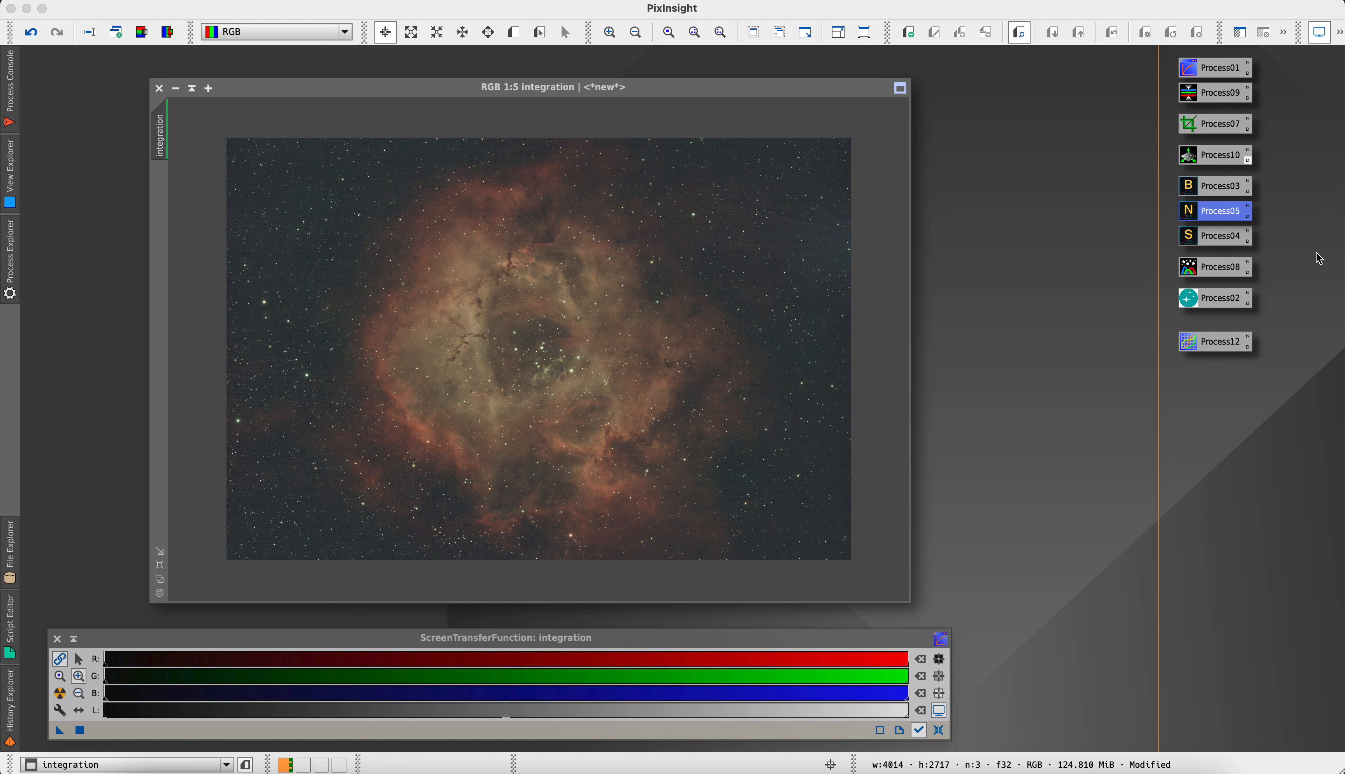
Review the saved StarXTerminator and PhotometricColorCalibration settings, closing each window without applying the process
{"action": "double_click", "coordinate": [1189, 246]}
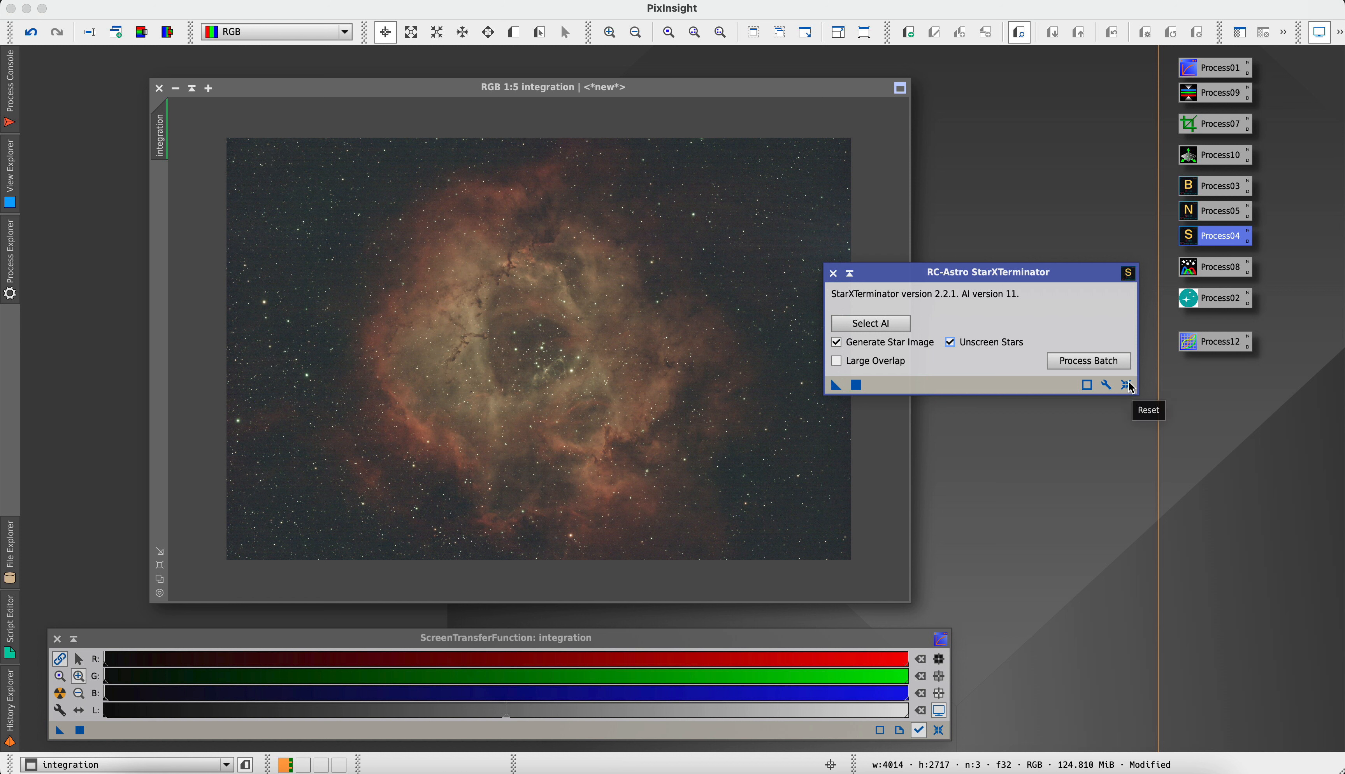
{"action": "left_click", "coordinate": [834, 274]}
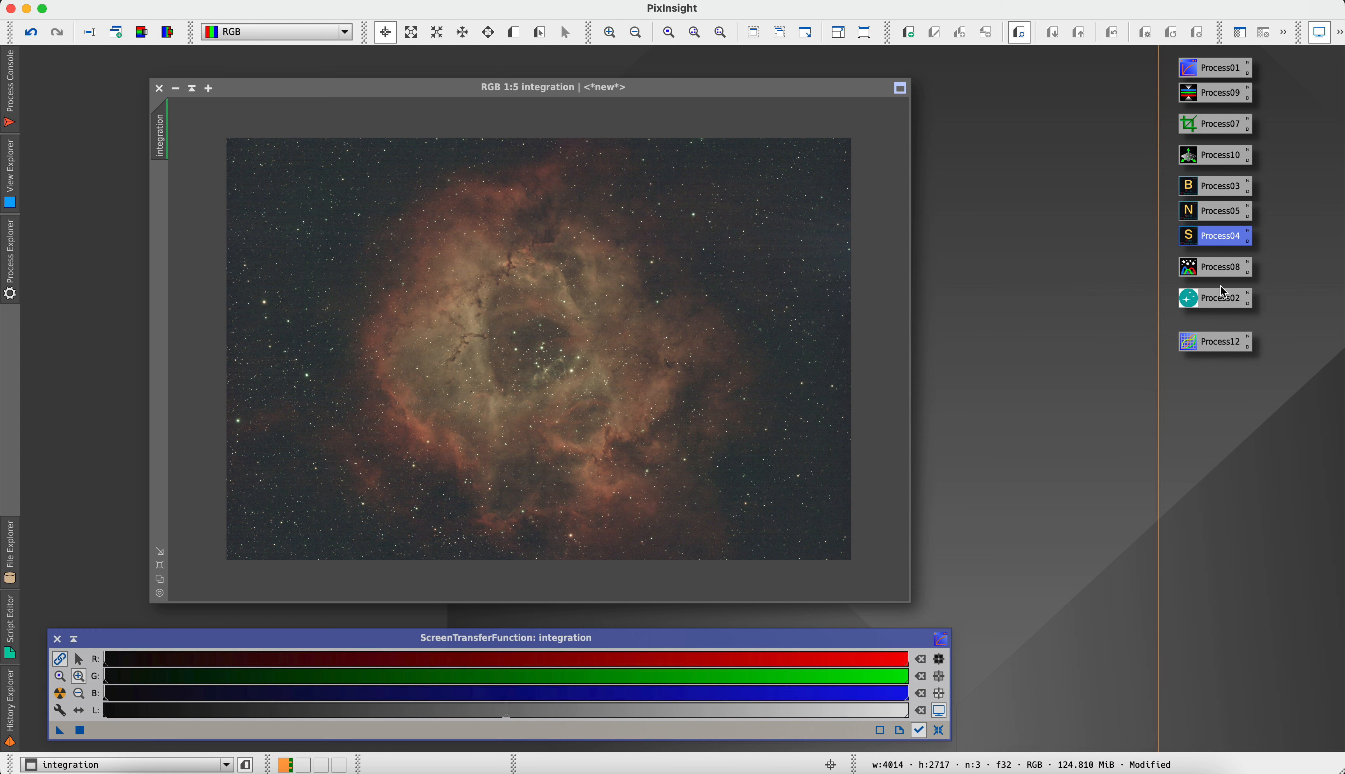
{"action": "double_click", "coordinate": [1194, 269]}
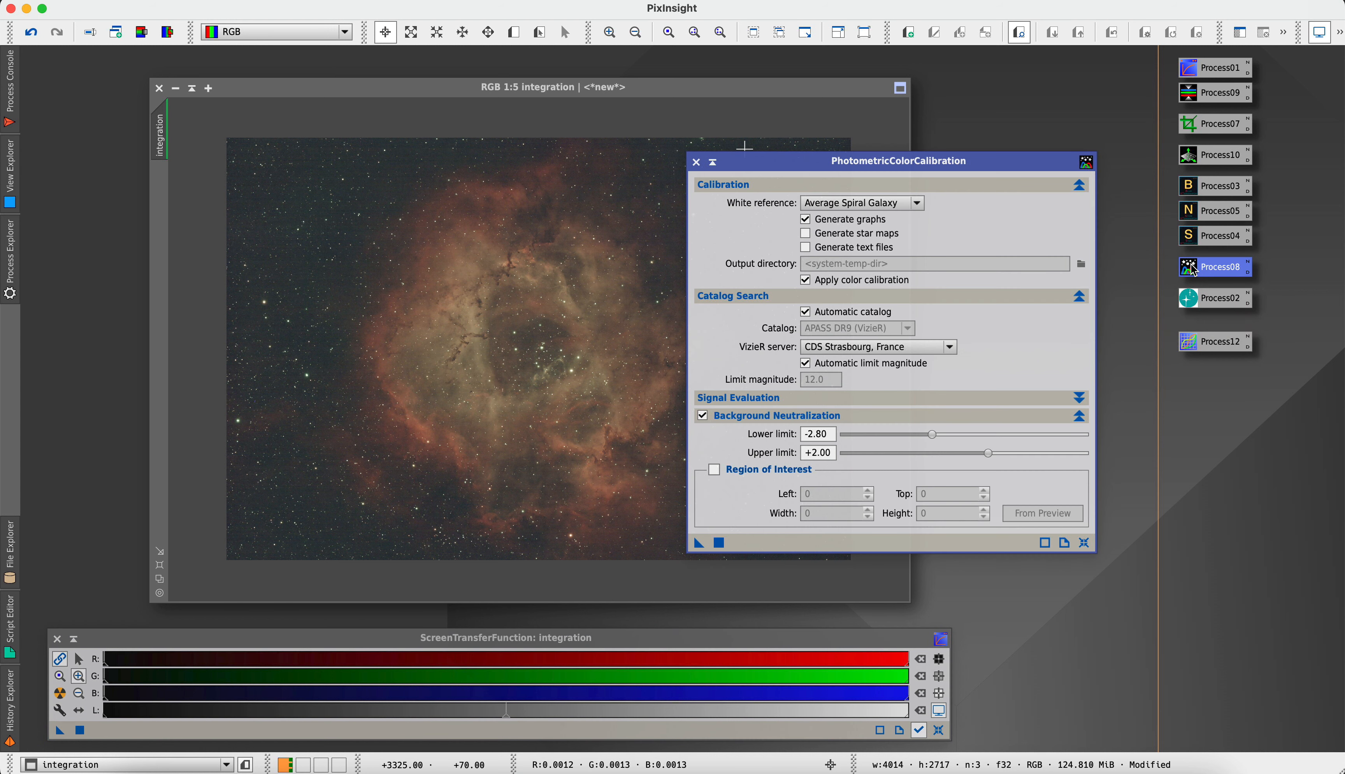
{"action": "left_click", "coordinate": [696, 162]}
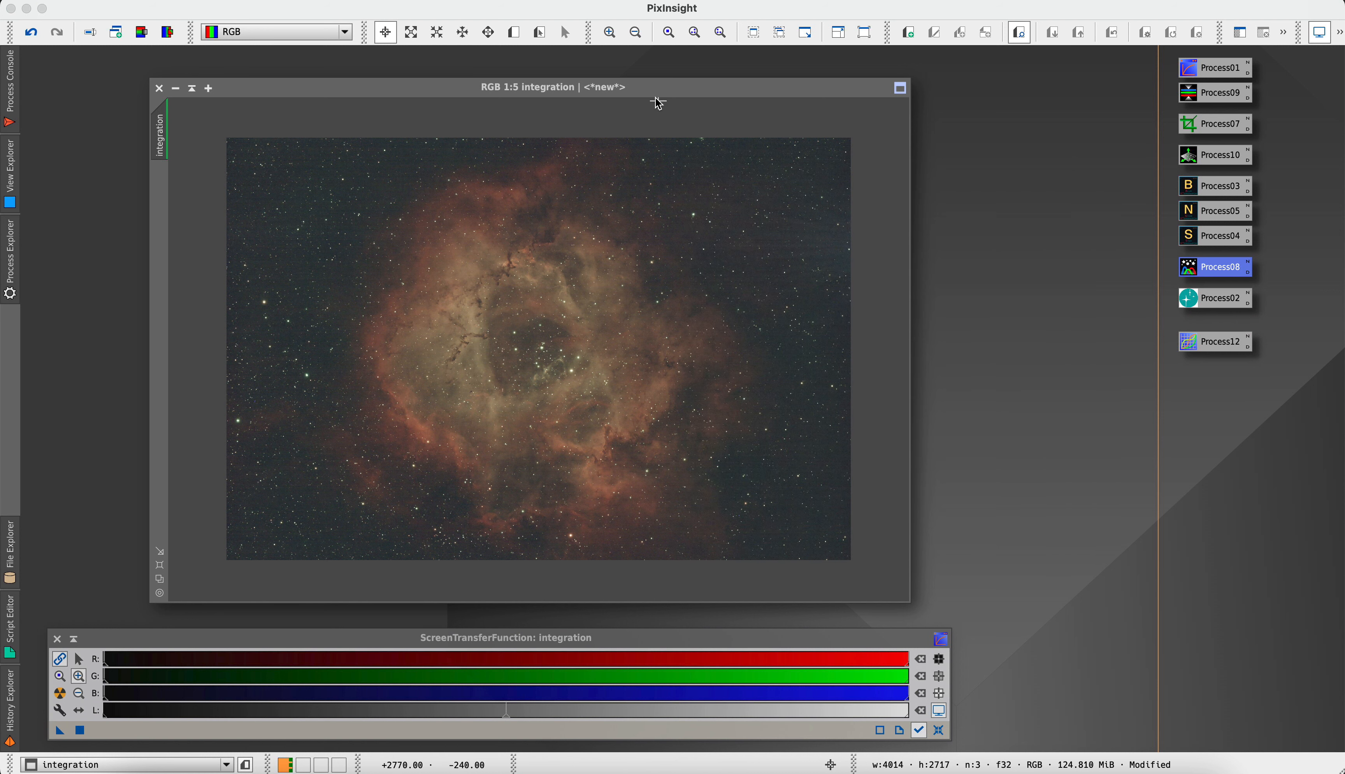
Try to apply the saved PhotometricColorCalibration process to the integration image, and hide the process console
{"action": "left_click_drag", "start_coordinate": [663, 92], "coordinate": [828, 87]}
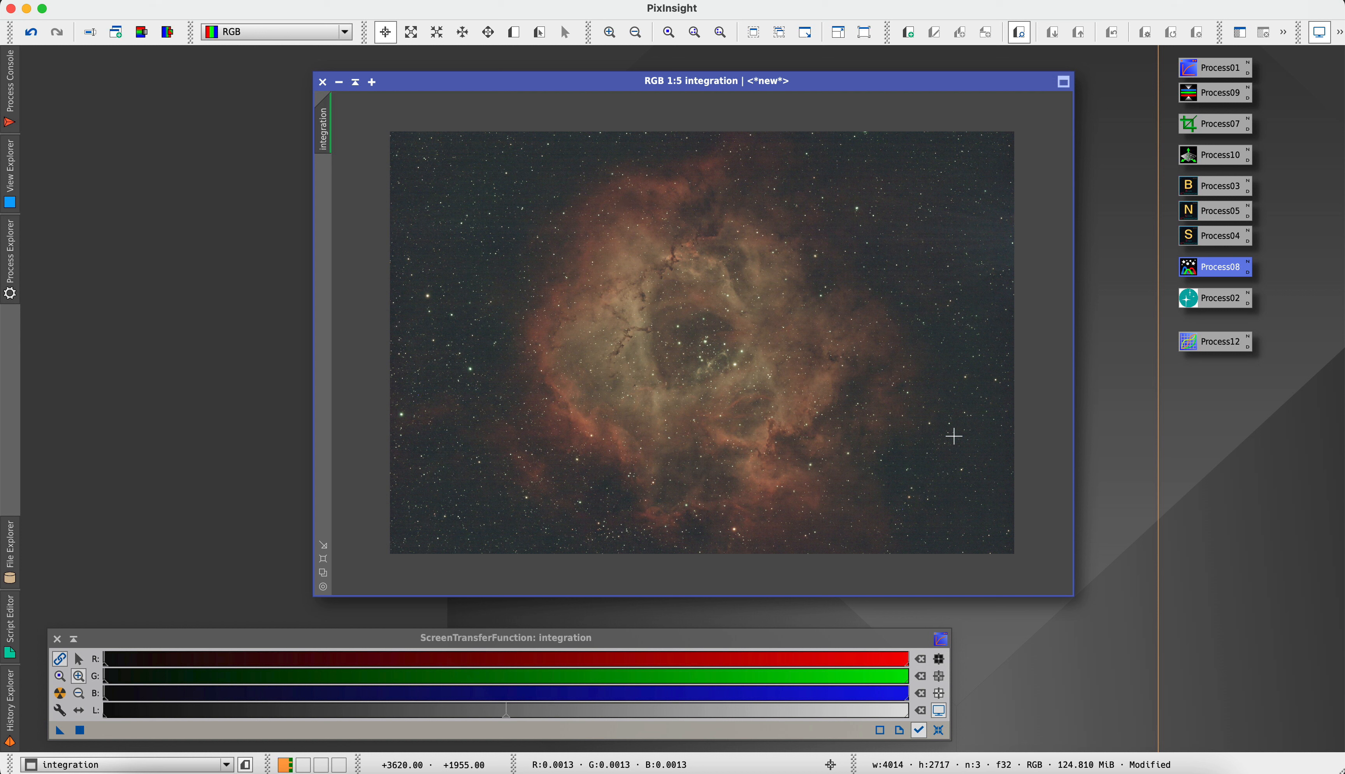
{"action": "left_click_drag", "start_coordinate": [1188, 266], "coordinate": [853, 328]}
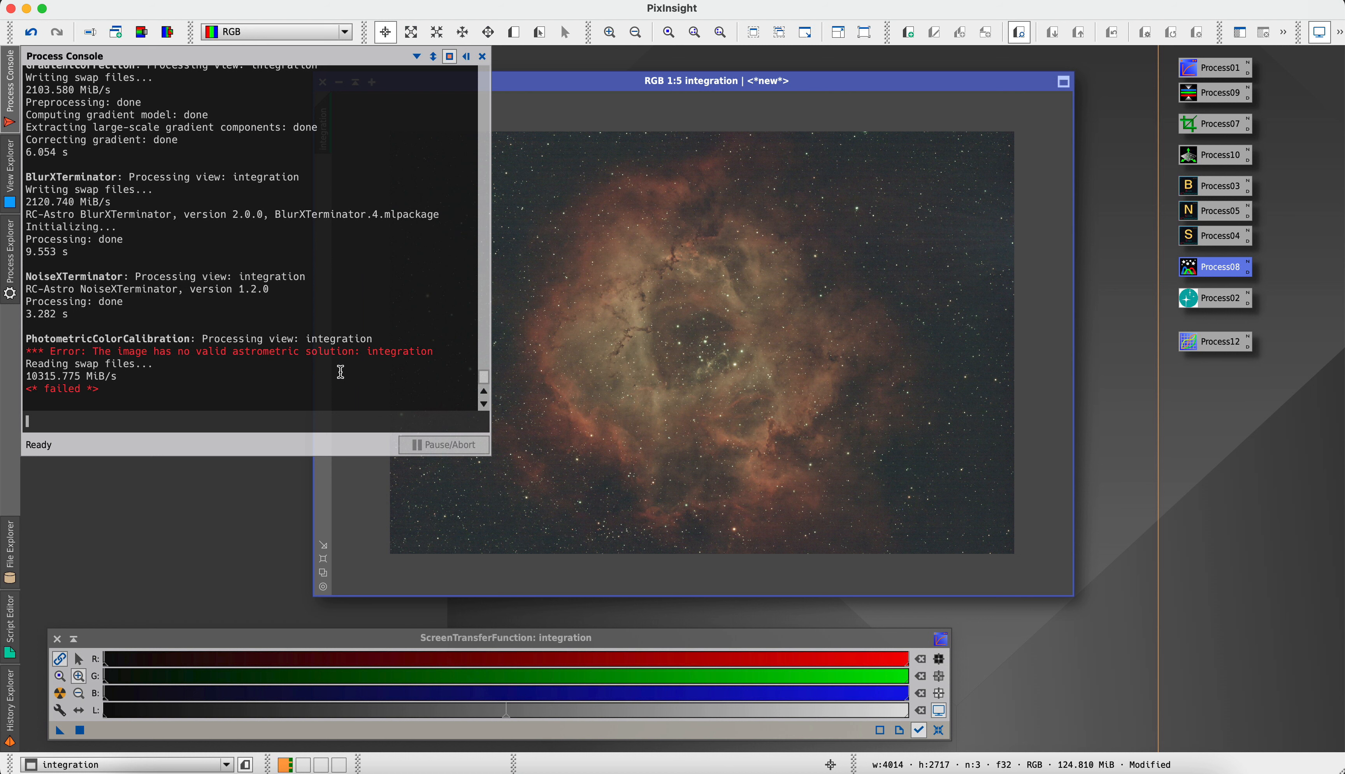
{"action": "left_click", "coordinate": [465, 58]}
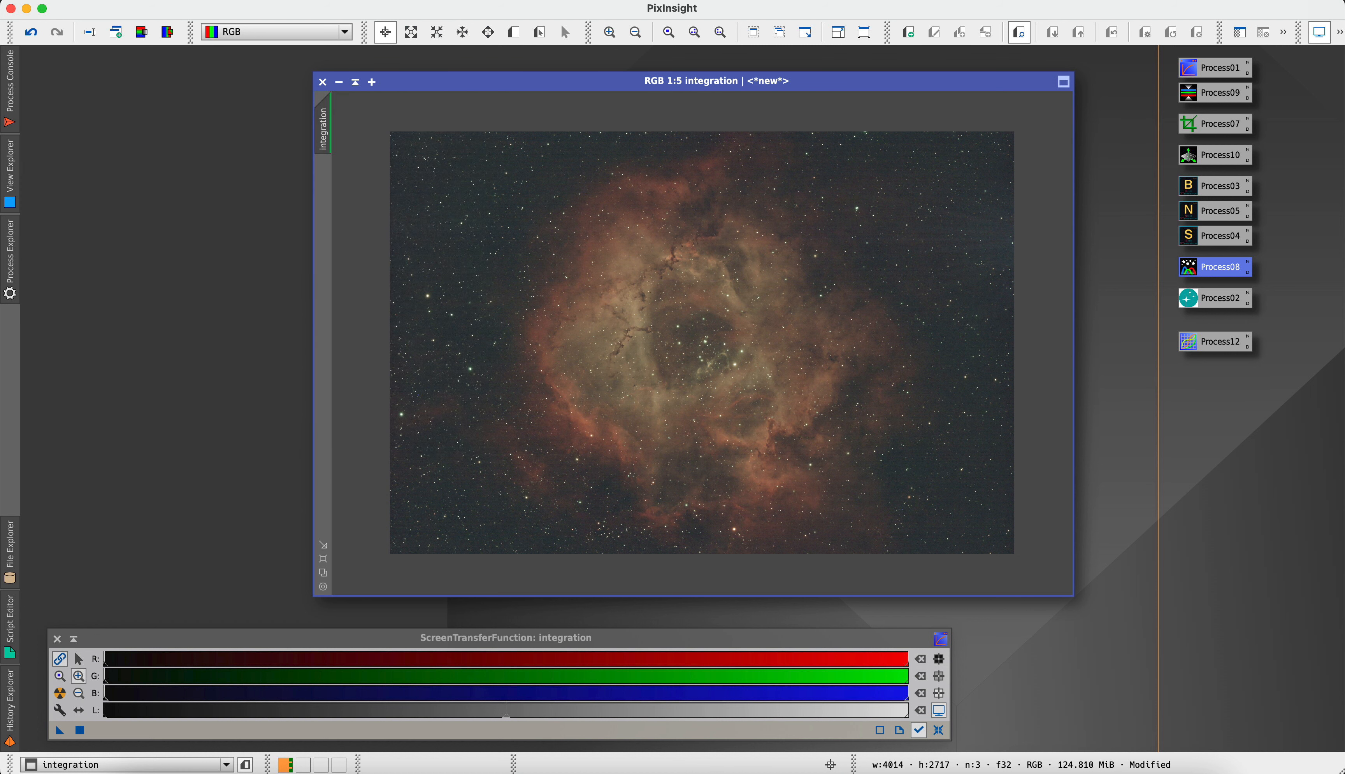
Plate-solve the integration image with the ImageSolver script, targeting the active window and keeping its filled-in image parameters and automatic catalog
{"action": "left_click", "coordinate": [402, 2]}
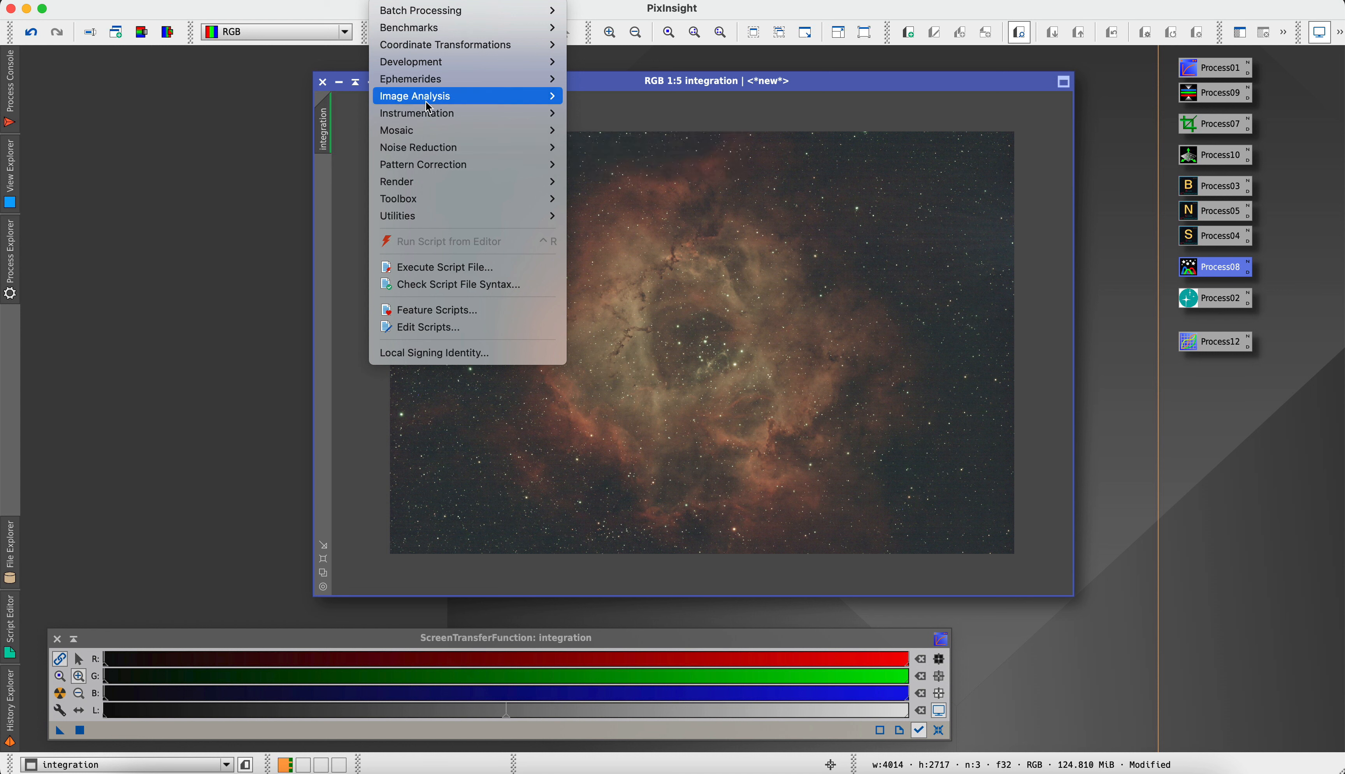
{"action": "mouse_move", "coordinate": [425, 96]}
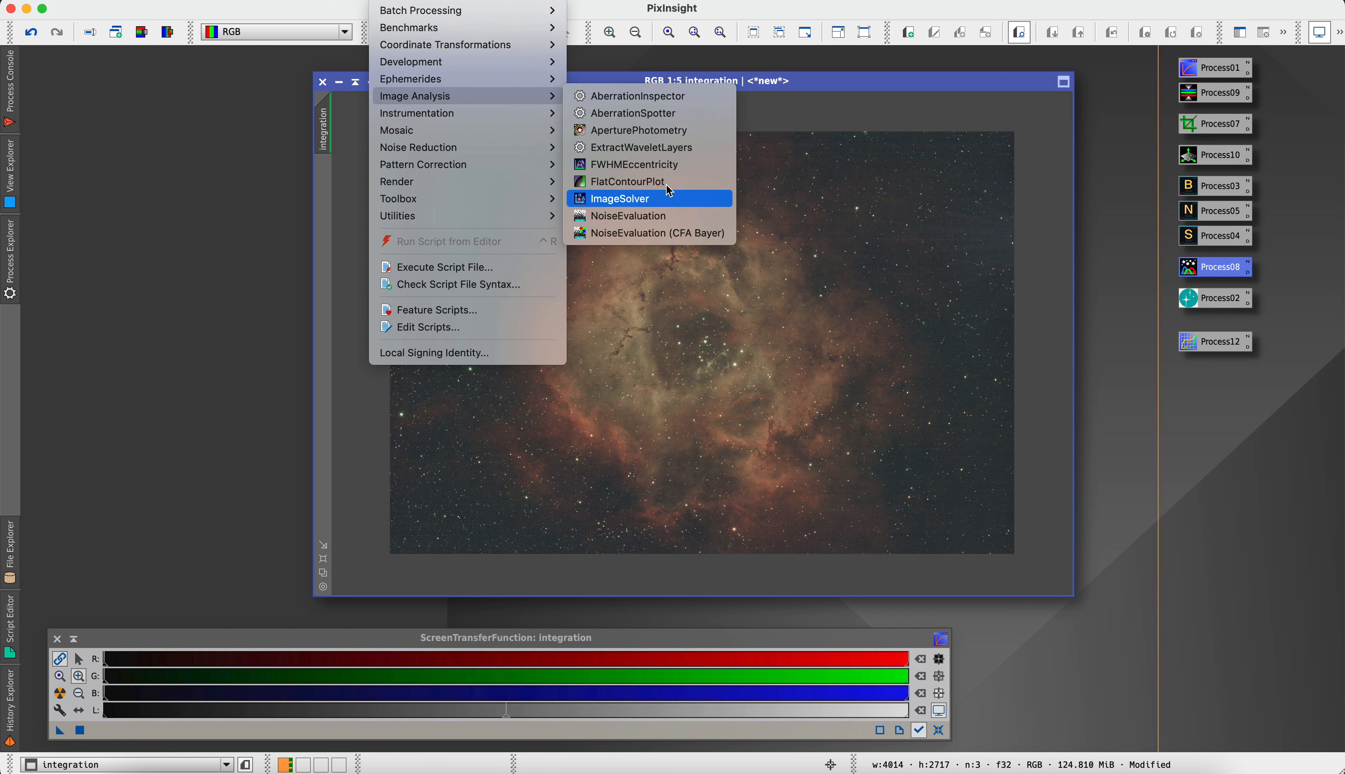
{"action": "left_click", "coordinate": [648, 207]}
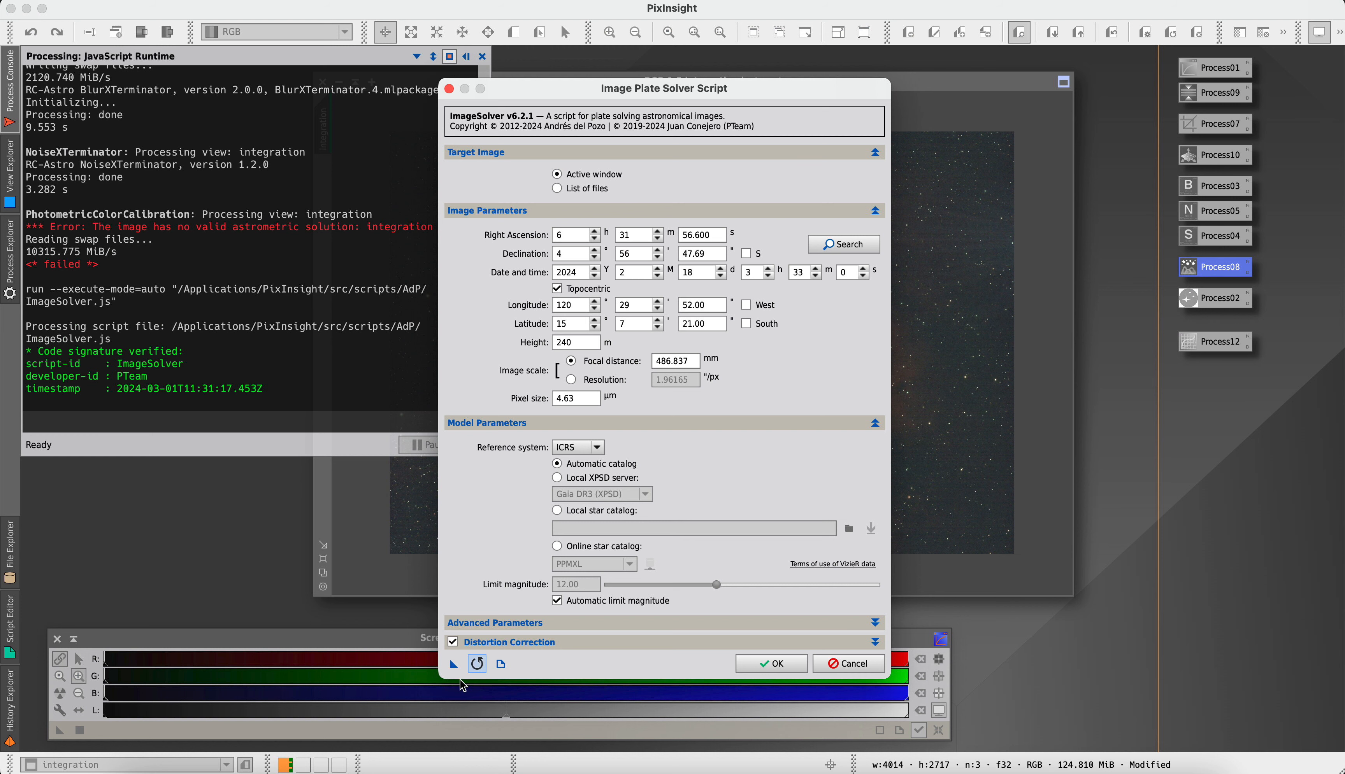
{"action": "left_click", "coordinate": [780, 668]}
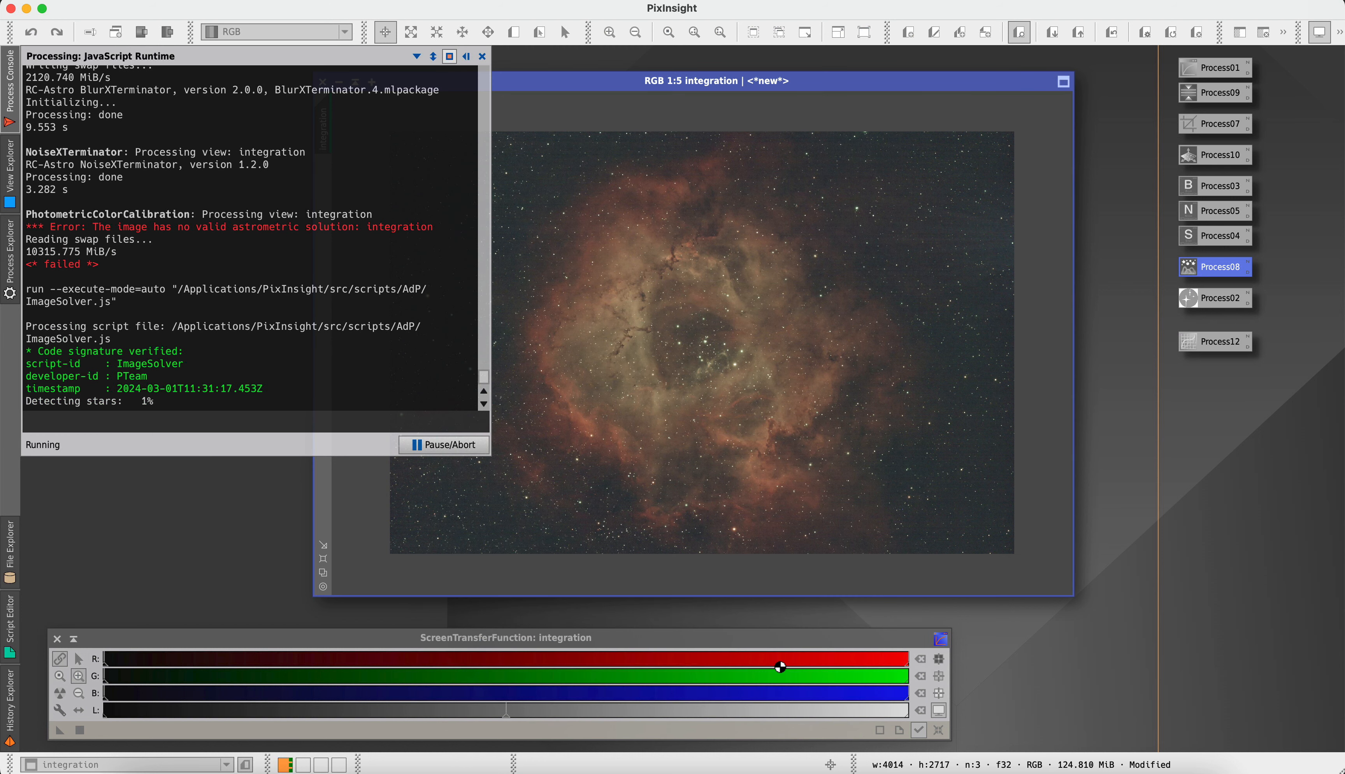
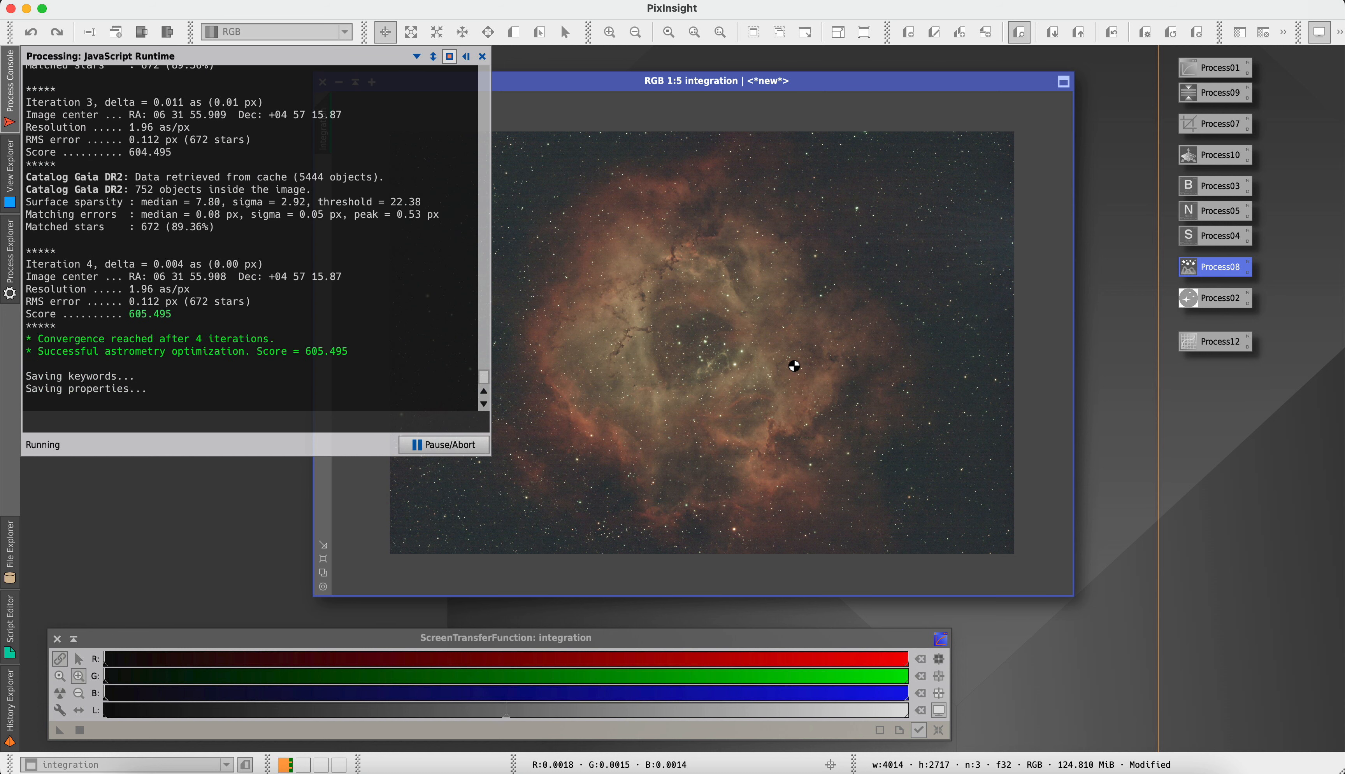
Apply the saved PhotometricColorCalibration process to the plate-solved integration image, and close its white balance graphs and console output
{"action": "left_click", "coordinate": [466, 58]}
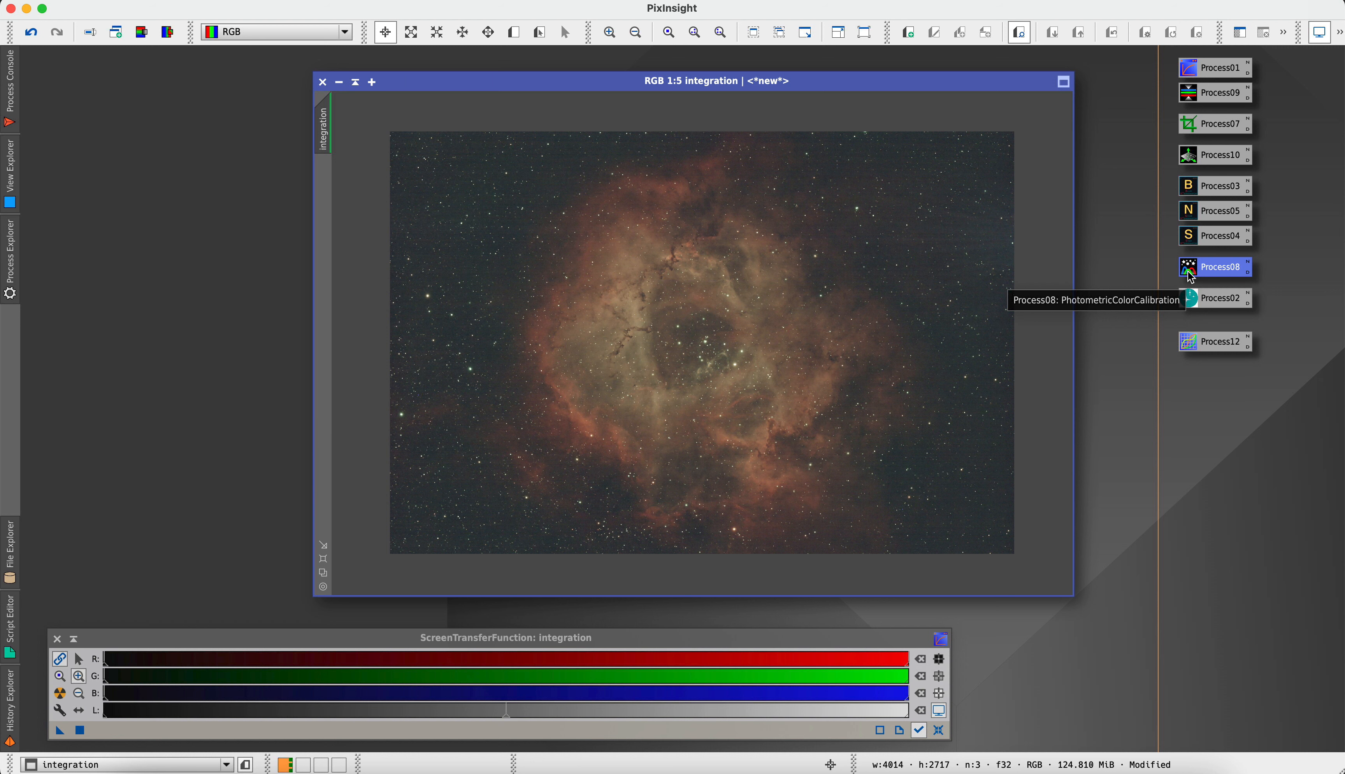
{"action": "left_click_drag", "start_coordinate": [1190, 276], "coordinate": [893, 355]}
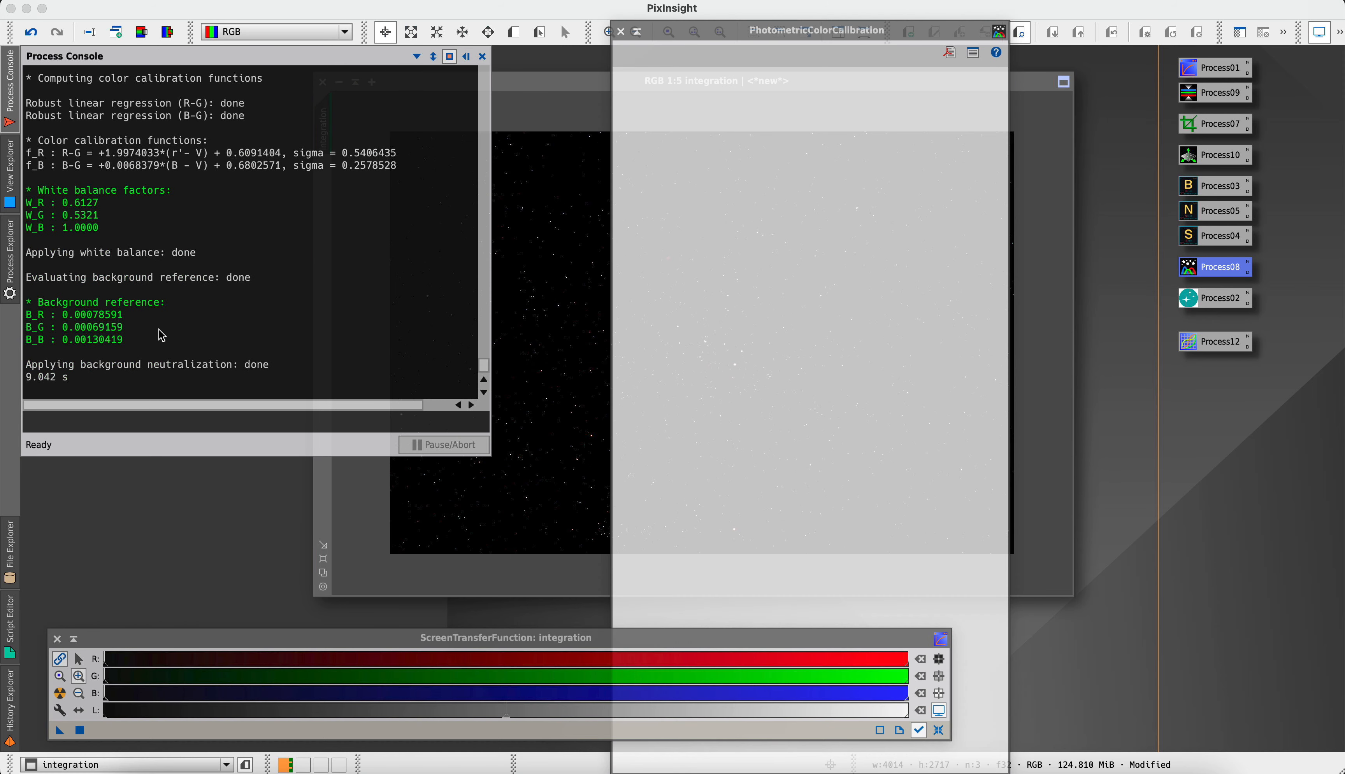
{"action": "left_click", "coordinate": [466, 57]}
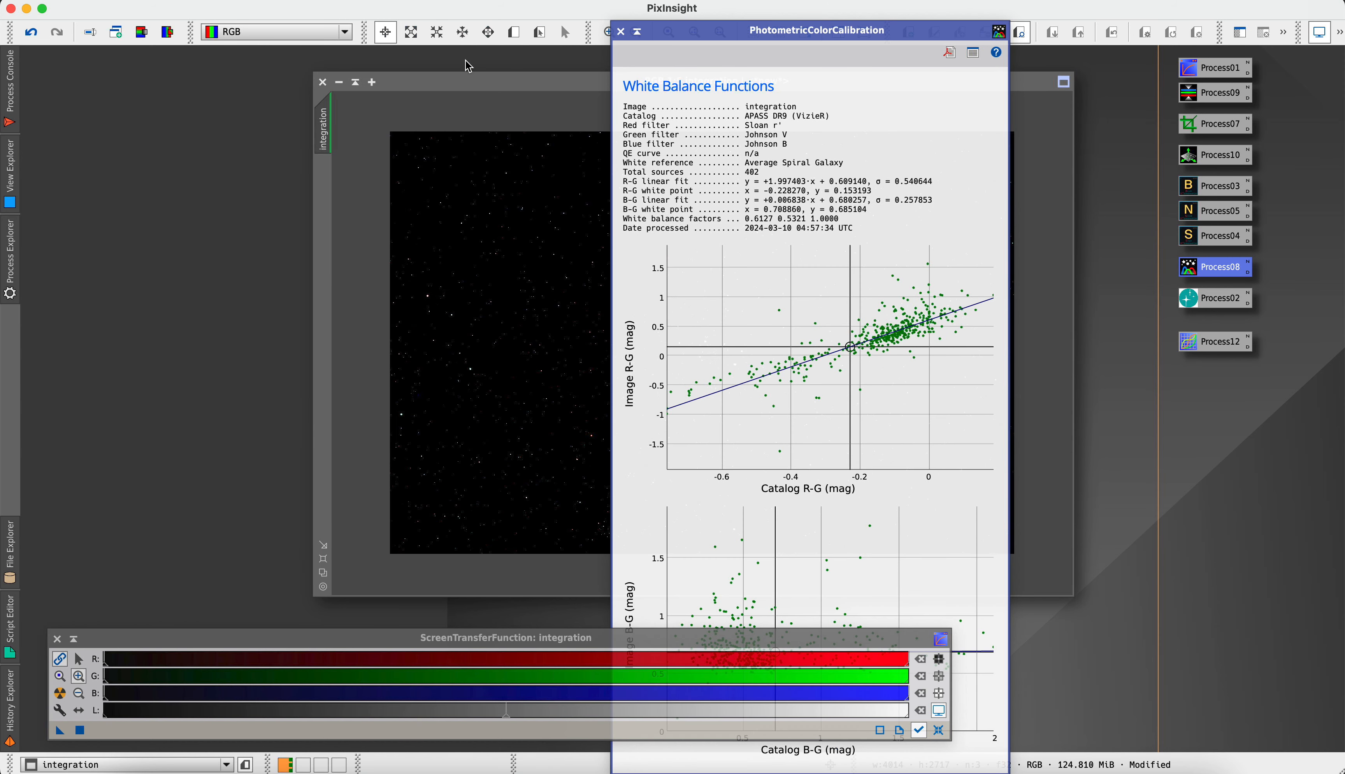
{"action": "left_click", "coordinate": [620, 32]}
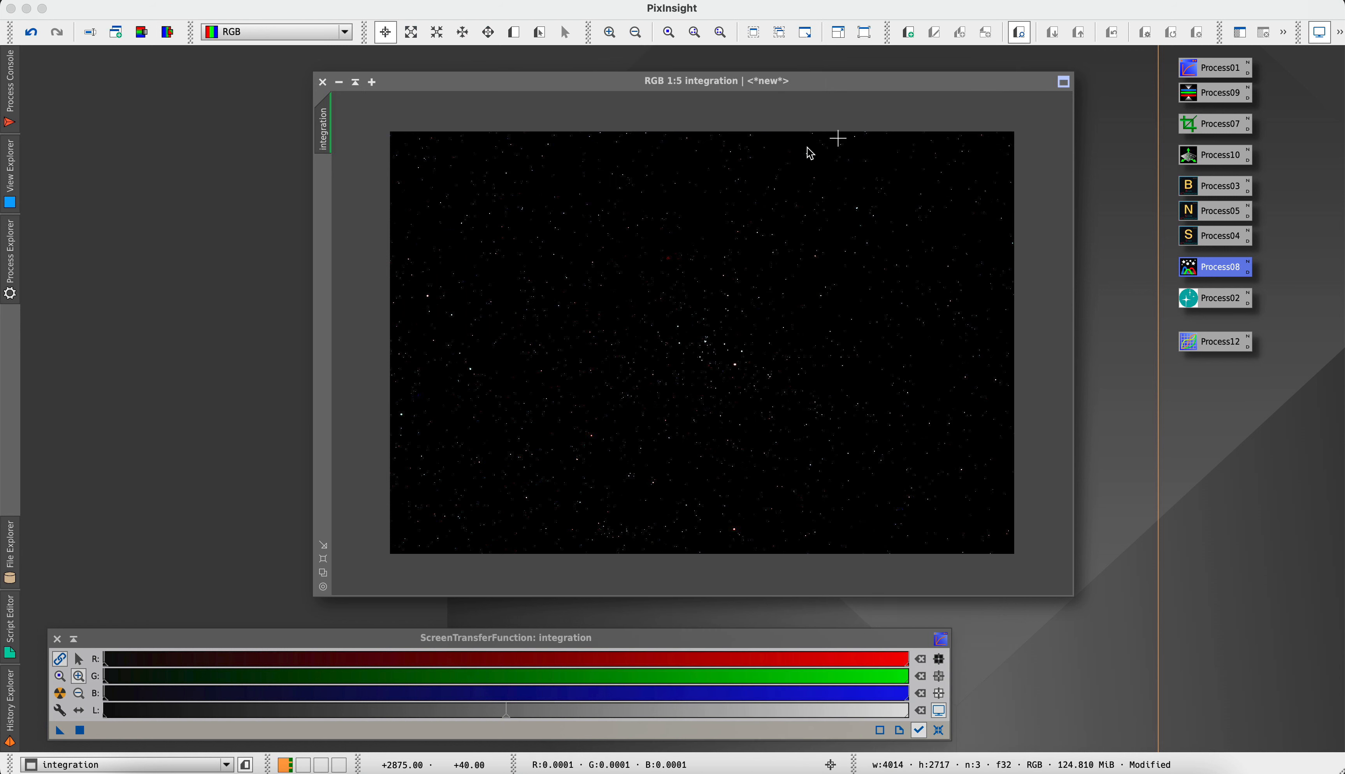
Reset the screen stretch of the color-calibrated integration image and auto-stretch it again with linked channels
{"action": "left_click_drag", "start_coordinate": [836, 83], "coordinate": [689, 82]}
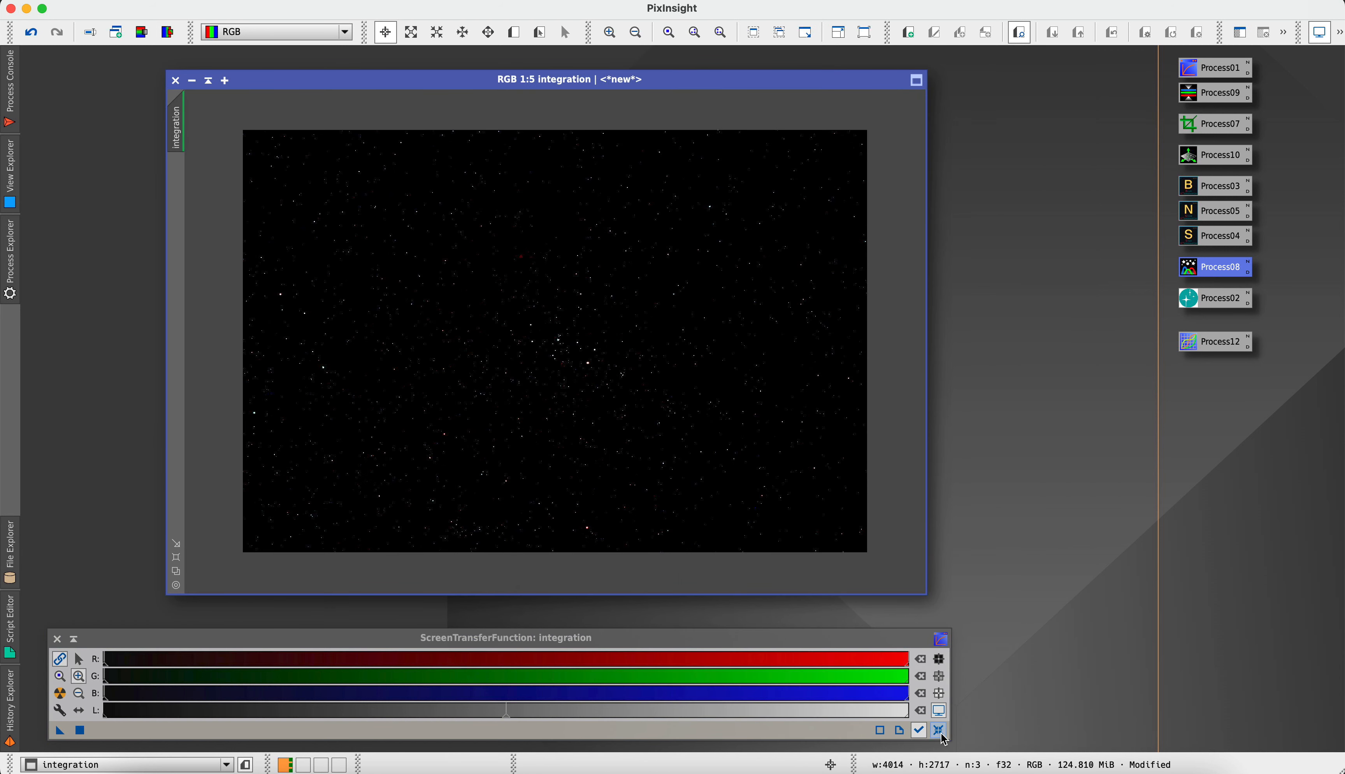
{"action": "left_click", "coordinate": [938, 729]}
{"action": "left_click", "coordinate": [60, 694]}
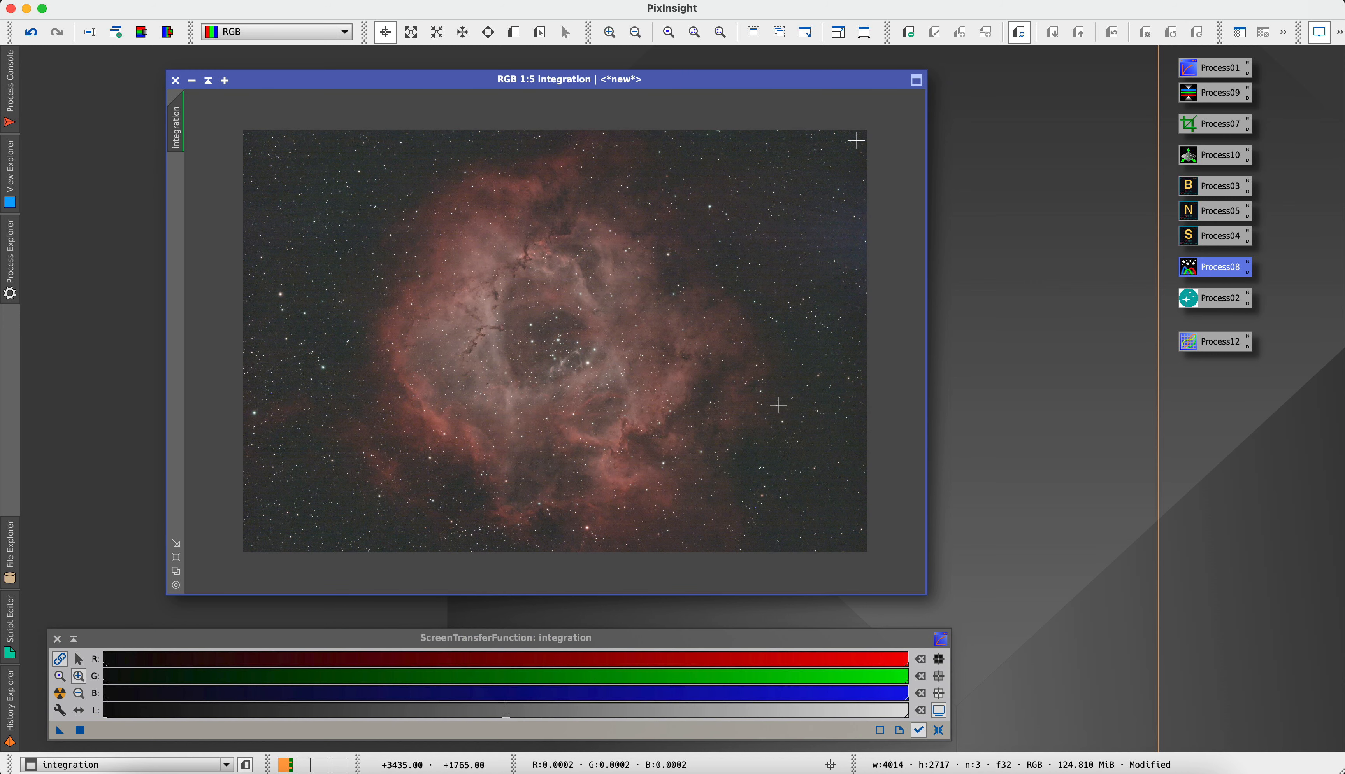
Compare the image before and after PhotometricColorCalibration by undoing and redoing it, resetting and renewing the auto-stretch each time
{"action": "left_click", "coordinate": [29, 37]}
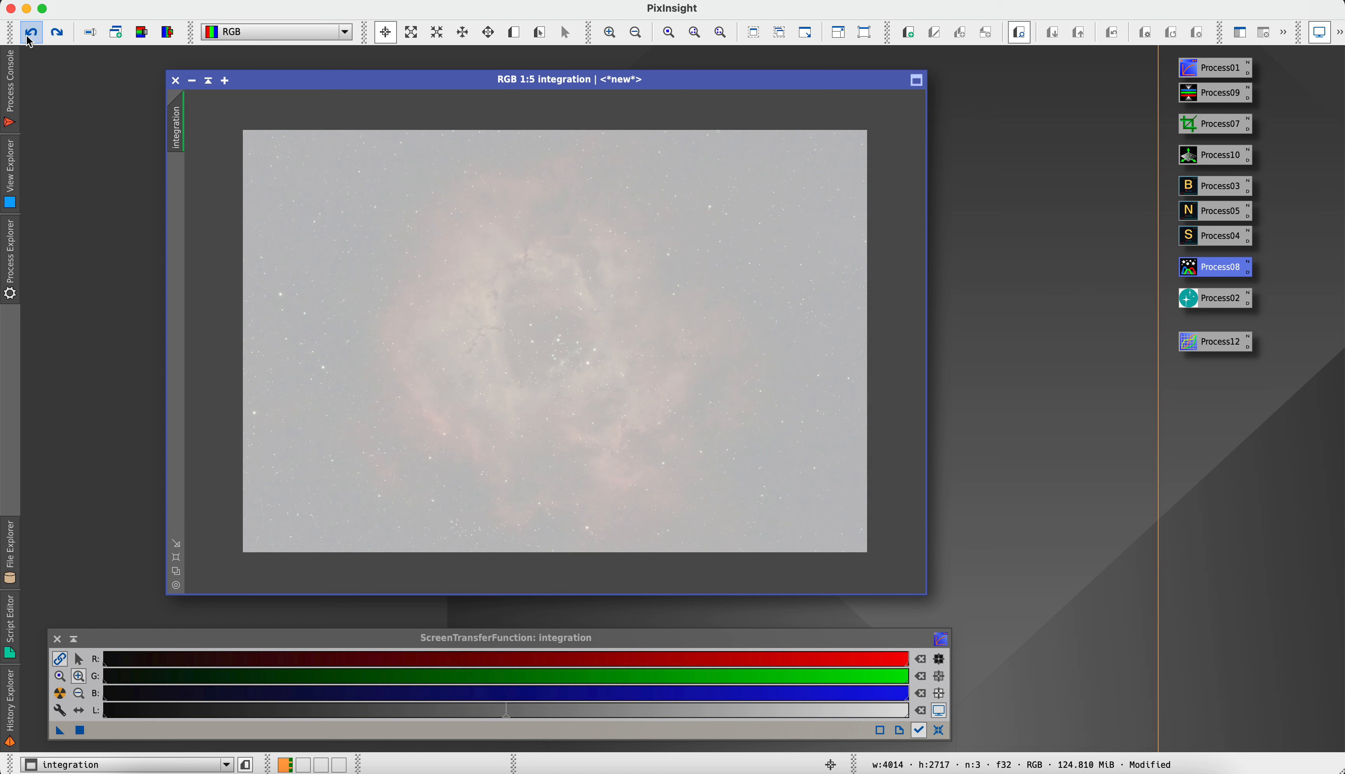
{"action": "left_click", "coordinate": [938, 731]}
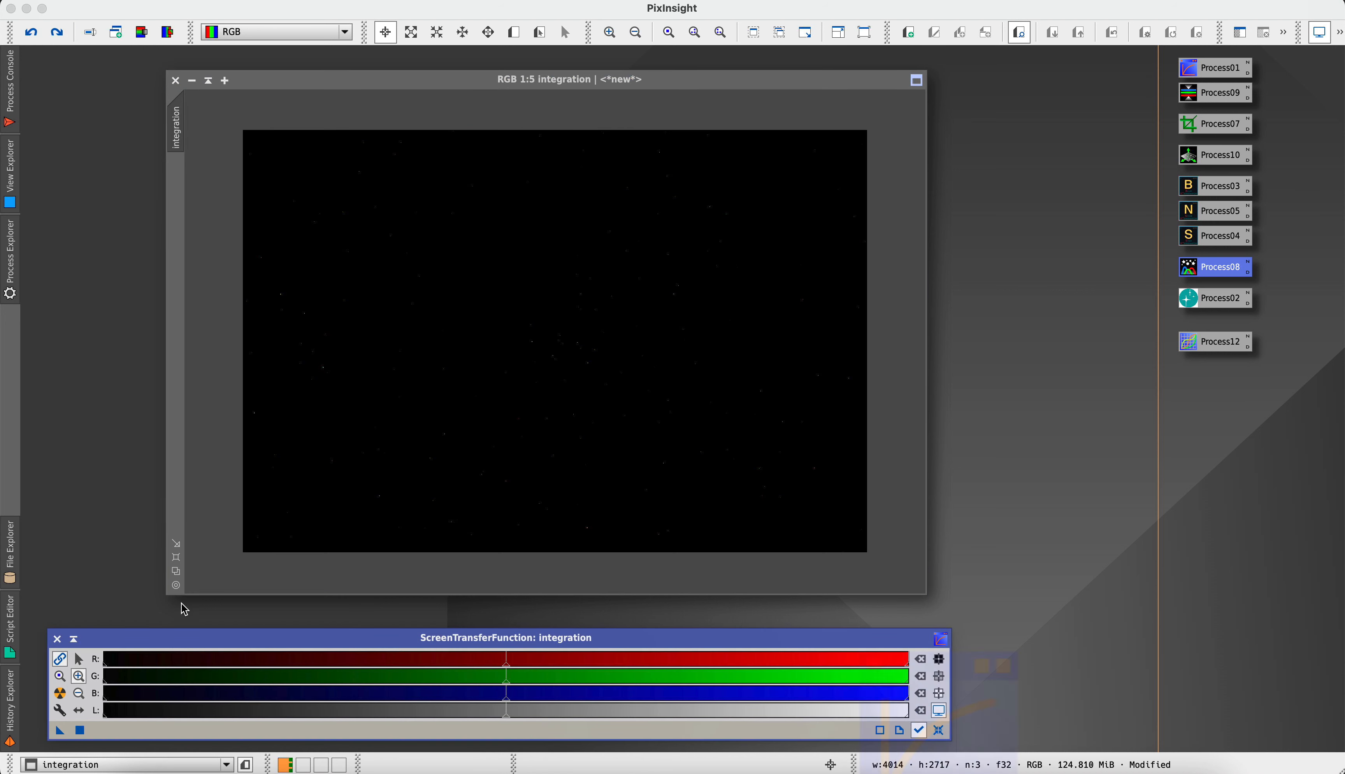
{"action": "left_click", "coordinate": [60, 693]}
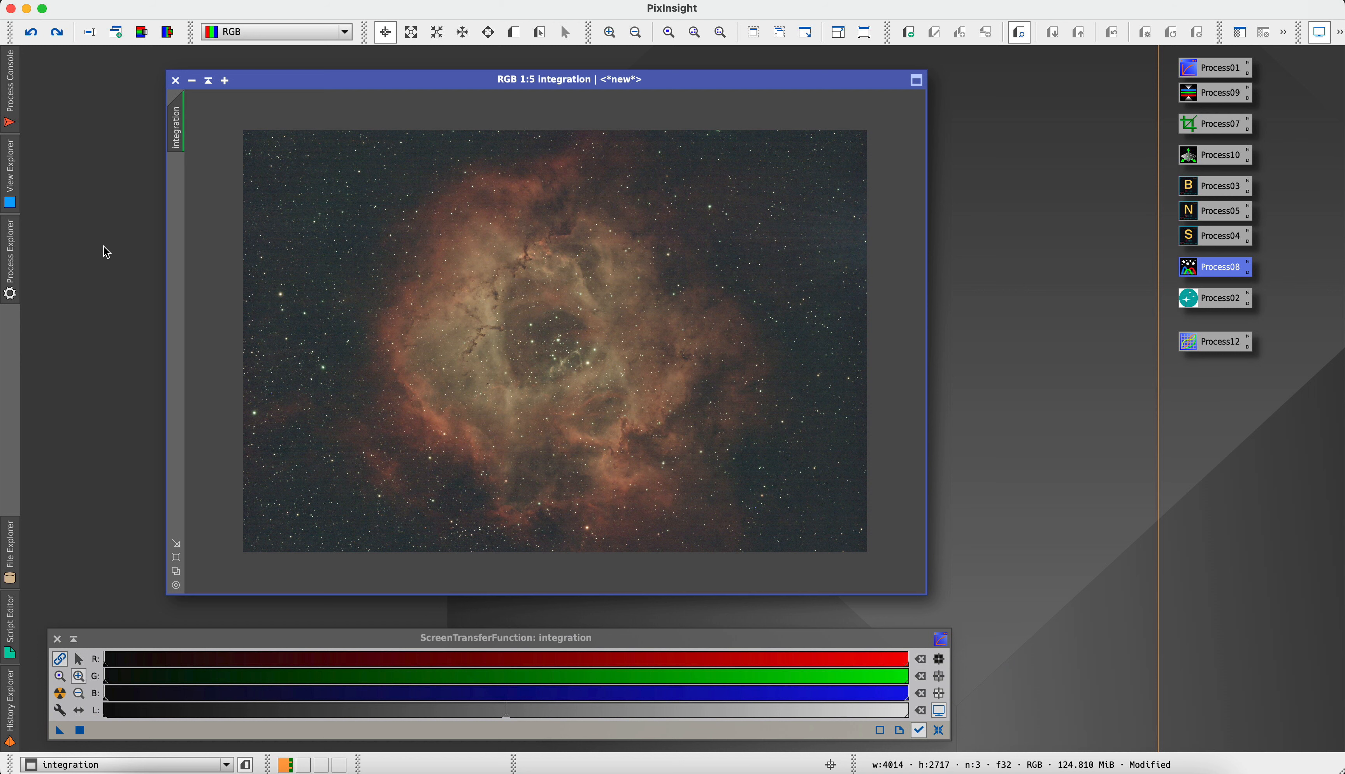
{"action": "left_click", "coordinate": [57, 35]}
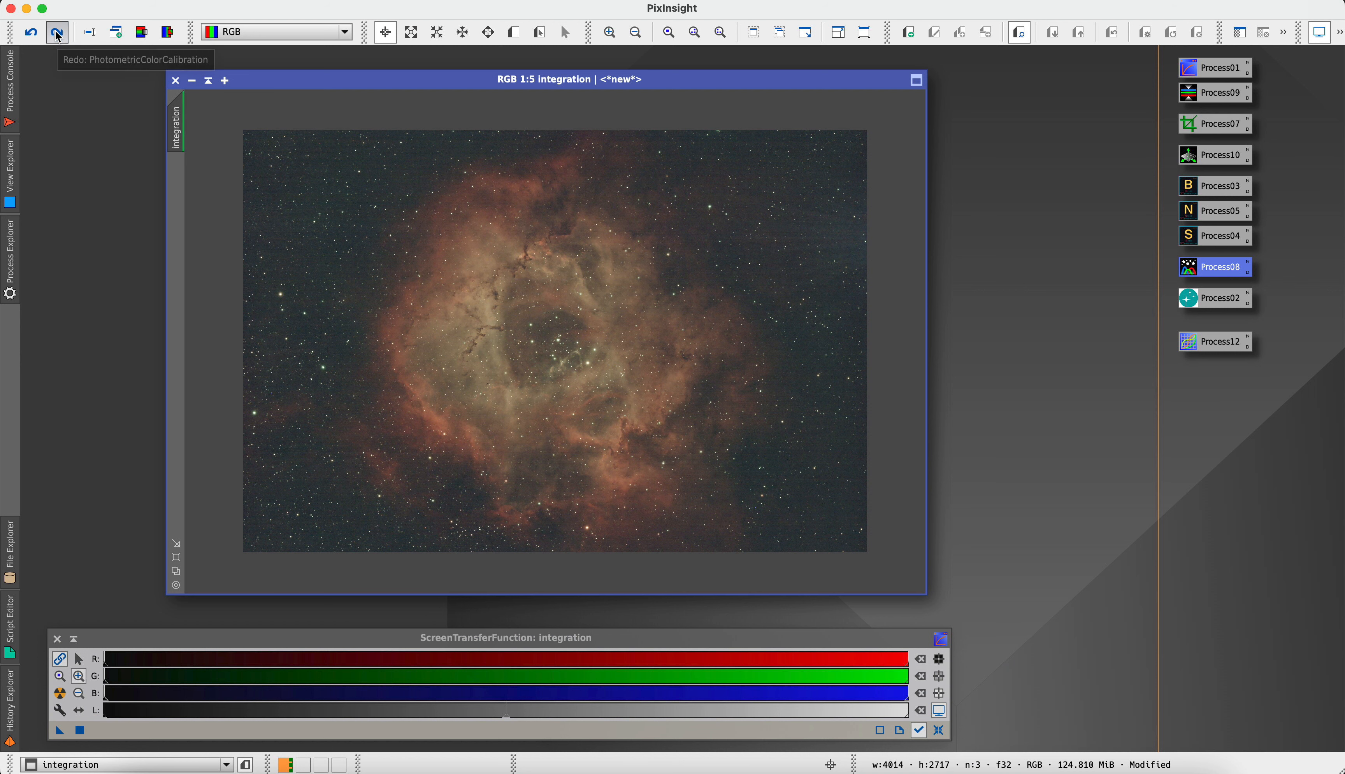
{"action": "left_click", "coordinate": [951, 738]}
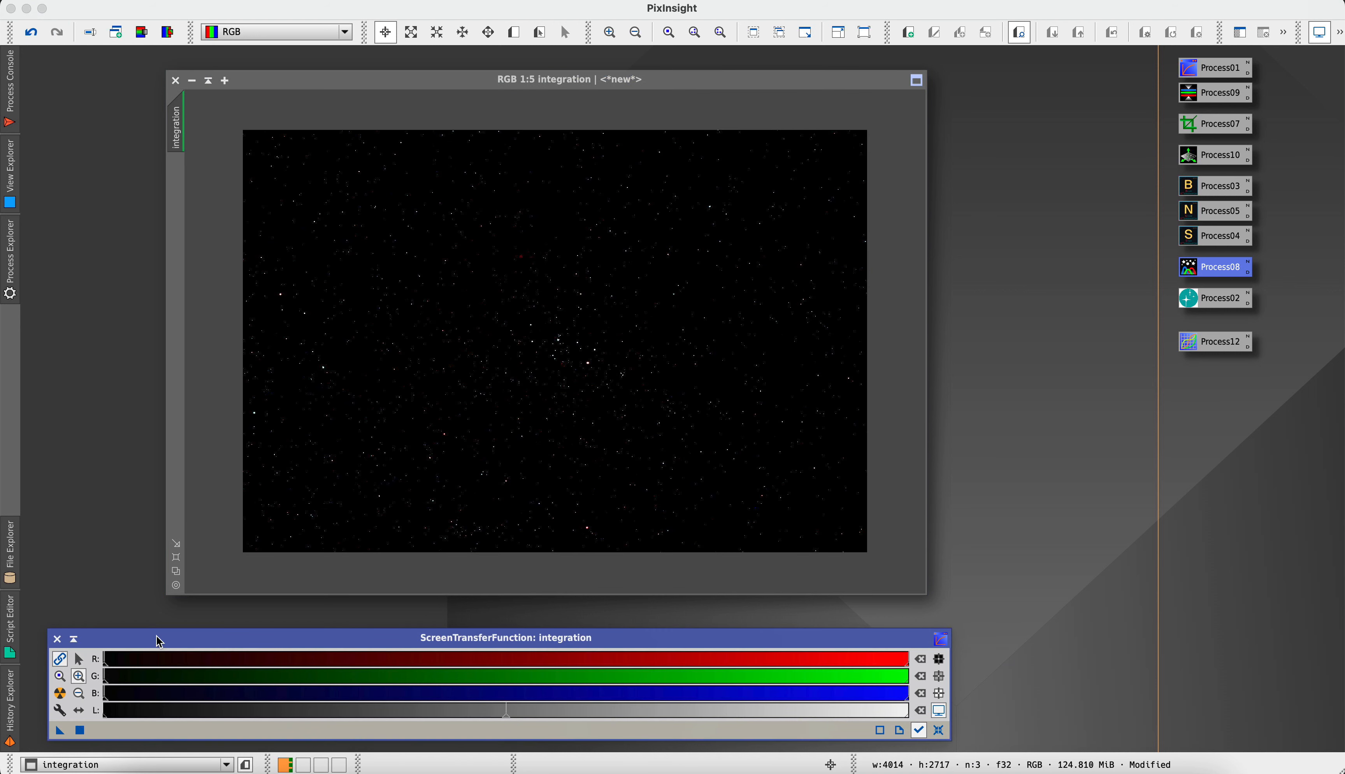
{"action": "left_click", "coordinate": [60, 694]}
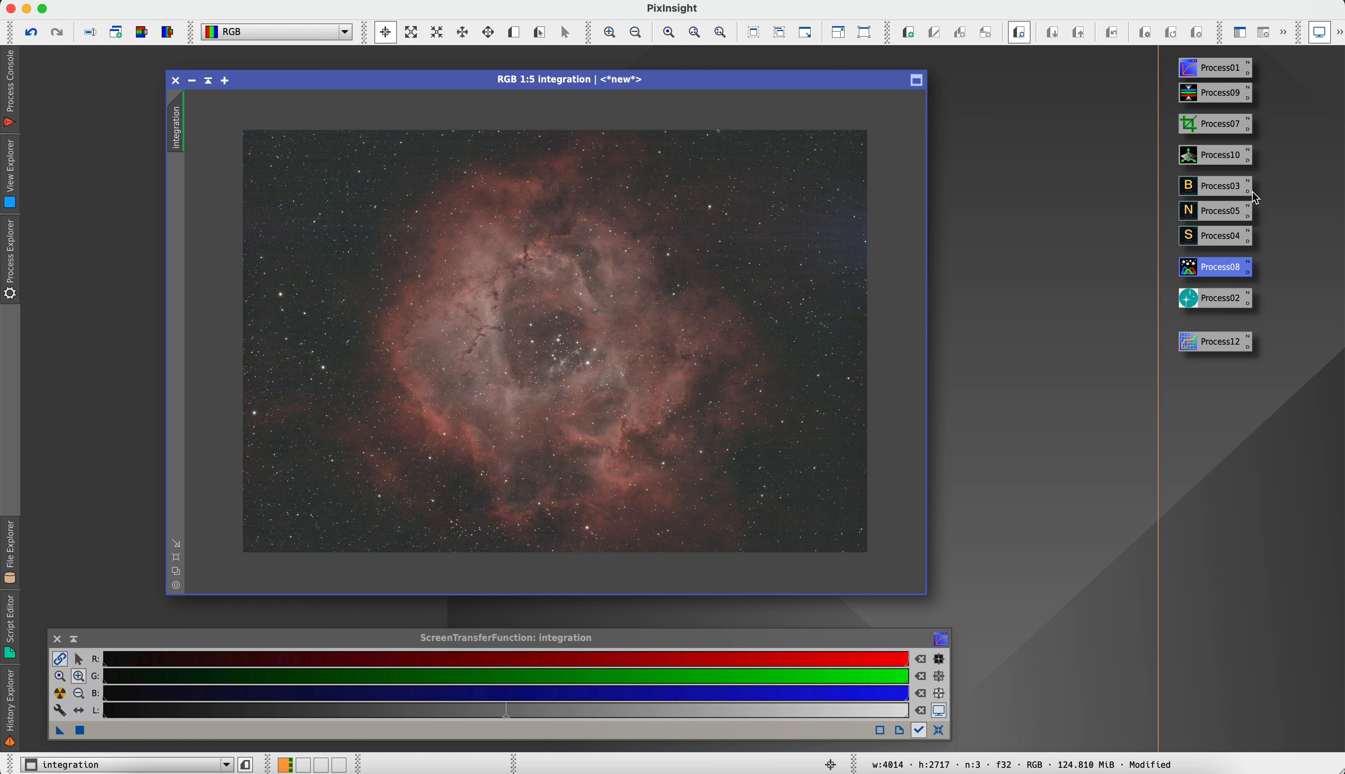
Apply the saved StarXTerminator process to the integration image with Generate Star Image and Unscreen Stars enabled
{"action": "left_click", "coordinate": [1192, 245]}
{"action": "double_click", "coordinate": [1192, 245]}
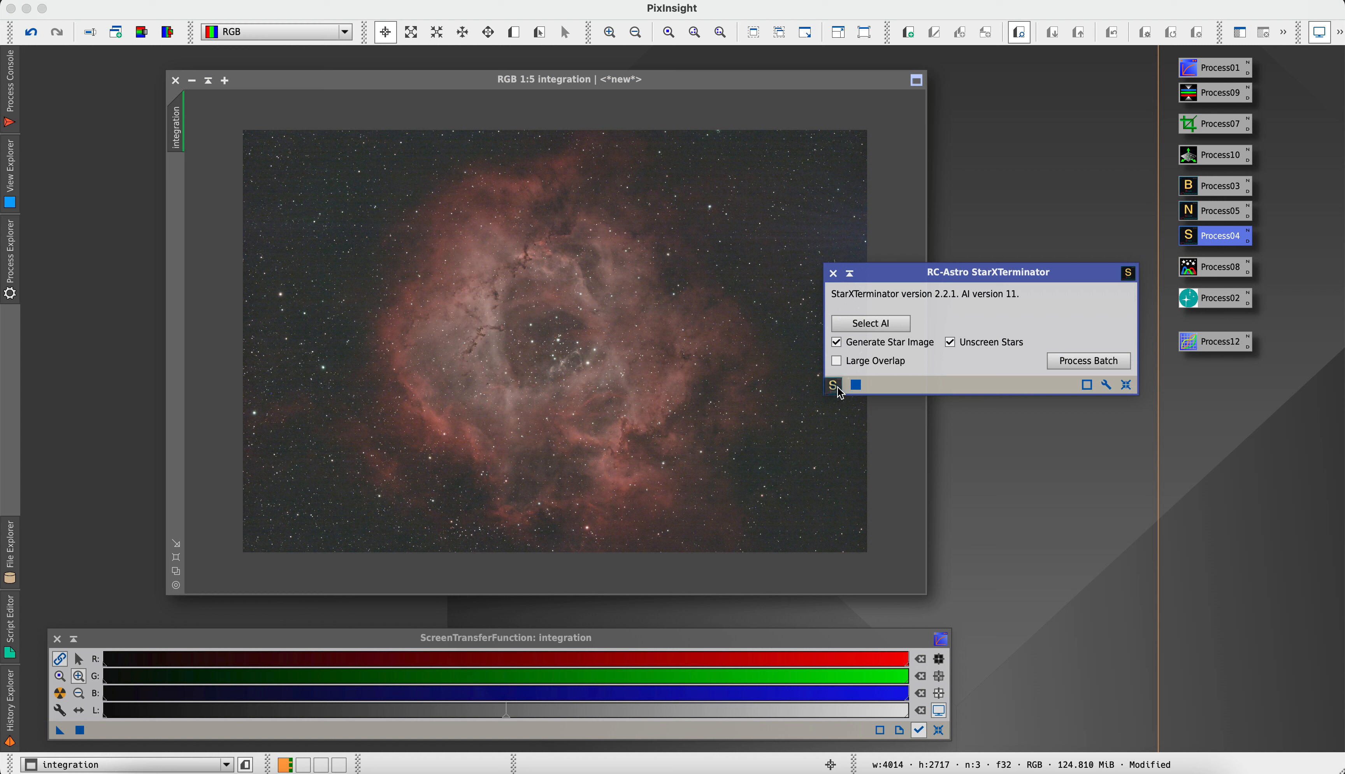
{"action": "left_click_drag", "start_coordinate": [837, 391], "coordinate": [687, 400]}
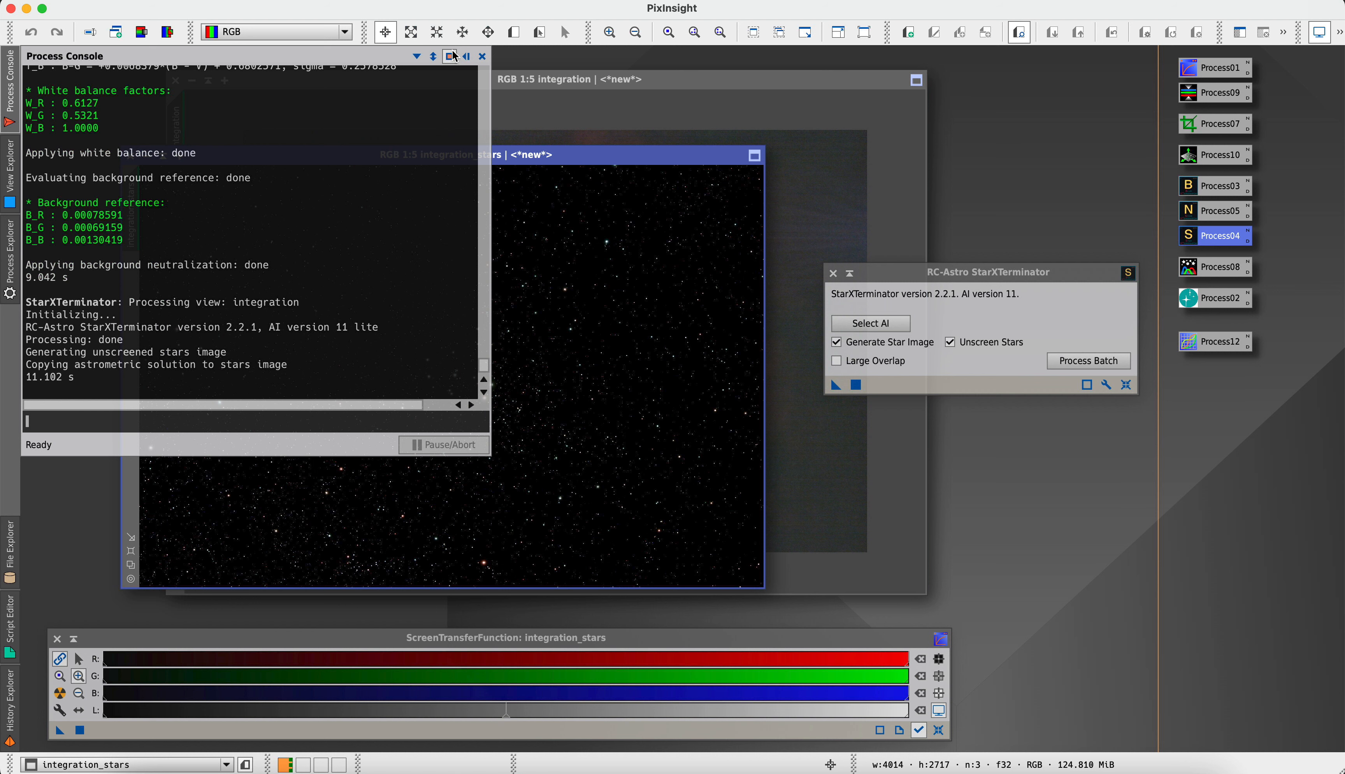
Minimize the extracted stars image to an icon in a free workspace area, close StarXTerminator, and reposition the starless image window
{"action": "left_click", "coordinate": [146, 156]}
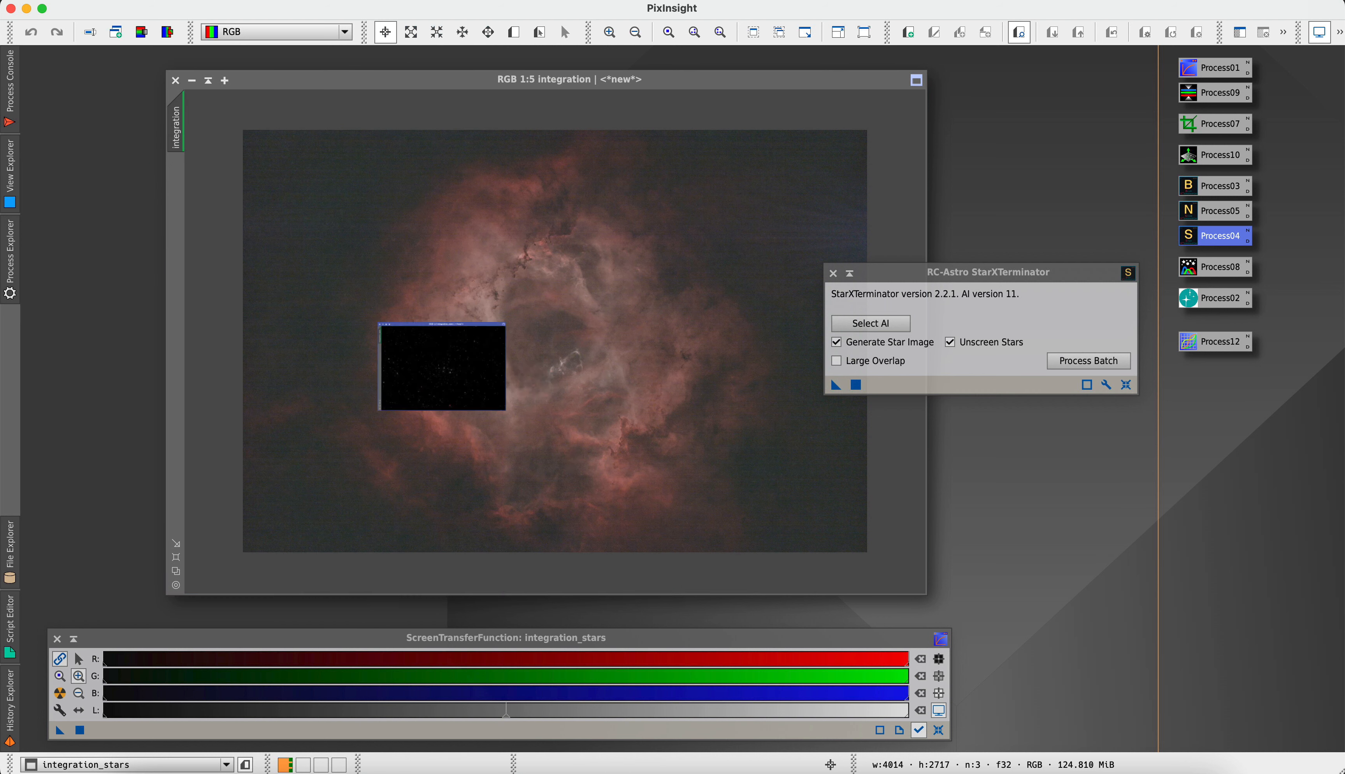
{"action": "left_click_drag", "start_coordinate": [452, 385], "coordinate": [1112, 648]}
{"action": "left_click", "coordinate": [832, 273]}
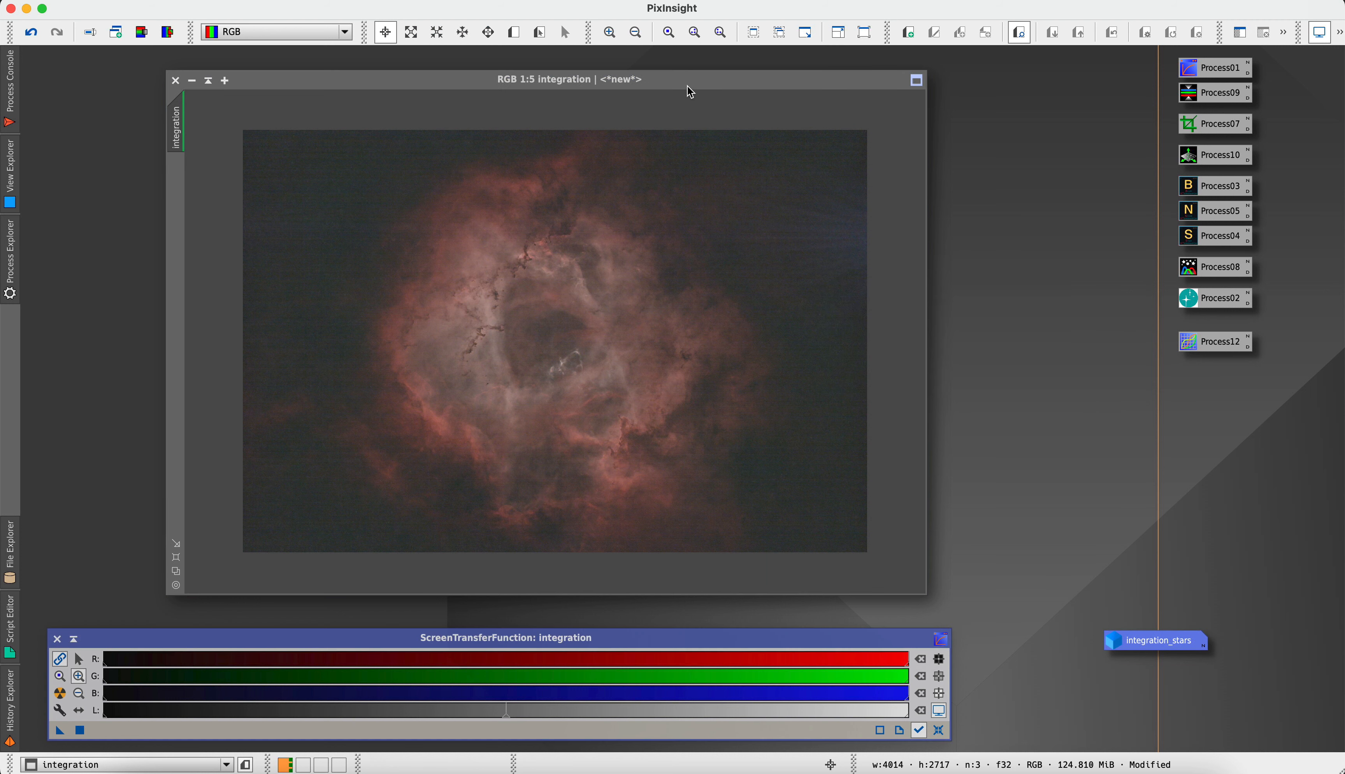
{"action": "left_click_drag", "start_coordinate": [685, 85], "coordinate": [614, 91]}
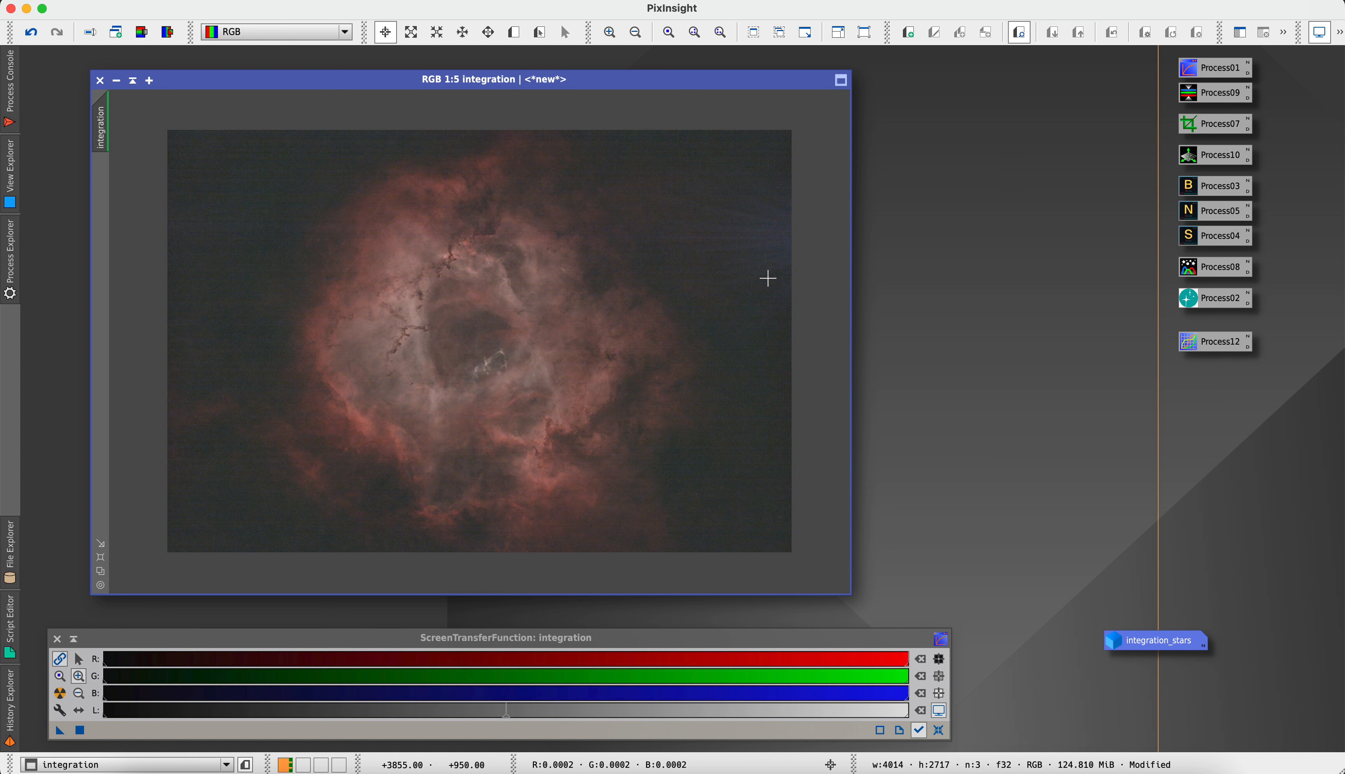
Open the CloneStamp process beside the starless integration image, with the bluish streaks at the nebula's upper right framed at 1:3
{"action": "scroll", "coordinate": [723, 193], "scroll_direction": "down", "scroll_amount": 2}
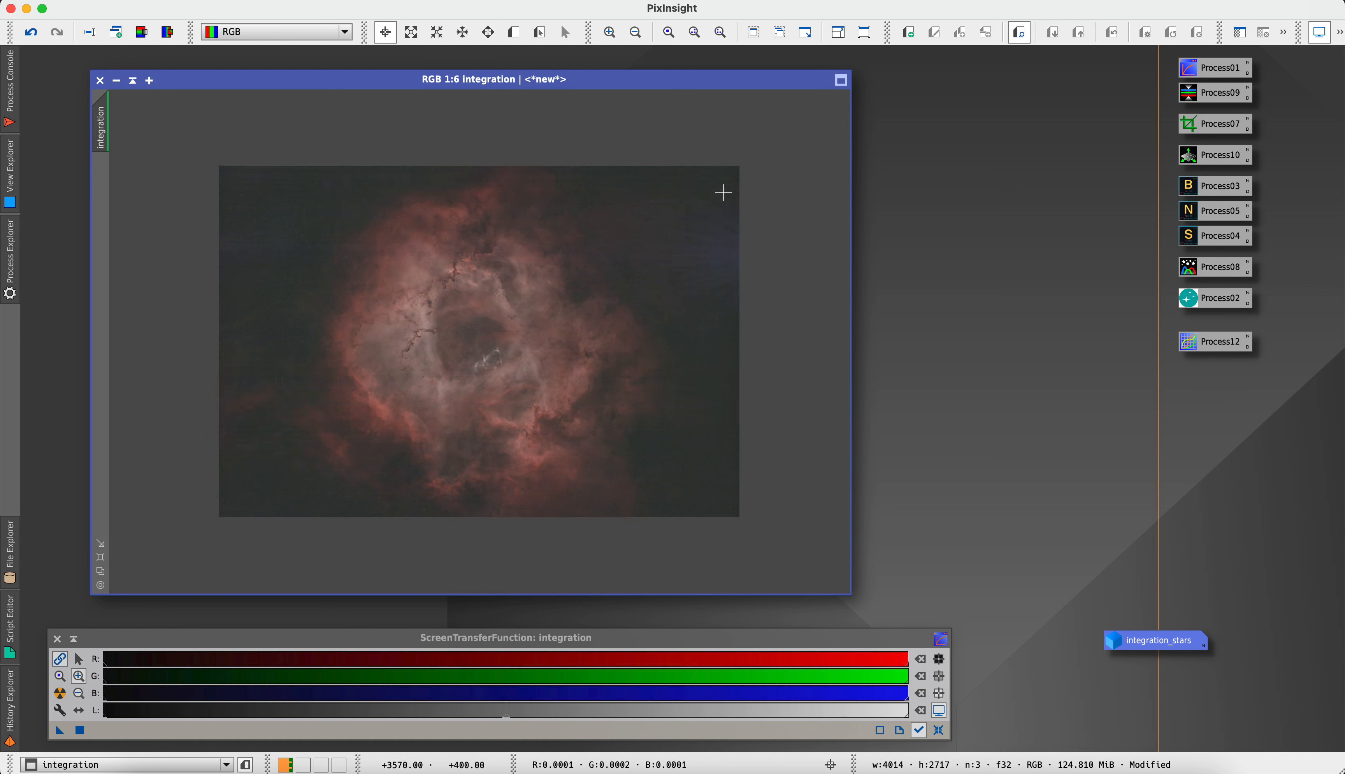
{"action": "scroll", "coordinate": [723, 193], "scroll_direction": "up", "scroll_amount": 1}
{"action": "scroll", "coordinate": [723, 193], "scroll_direction": "up", "scroll_amount": 3}
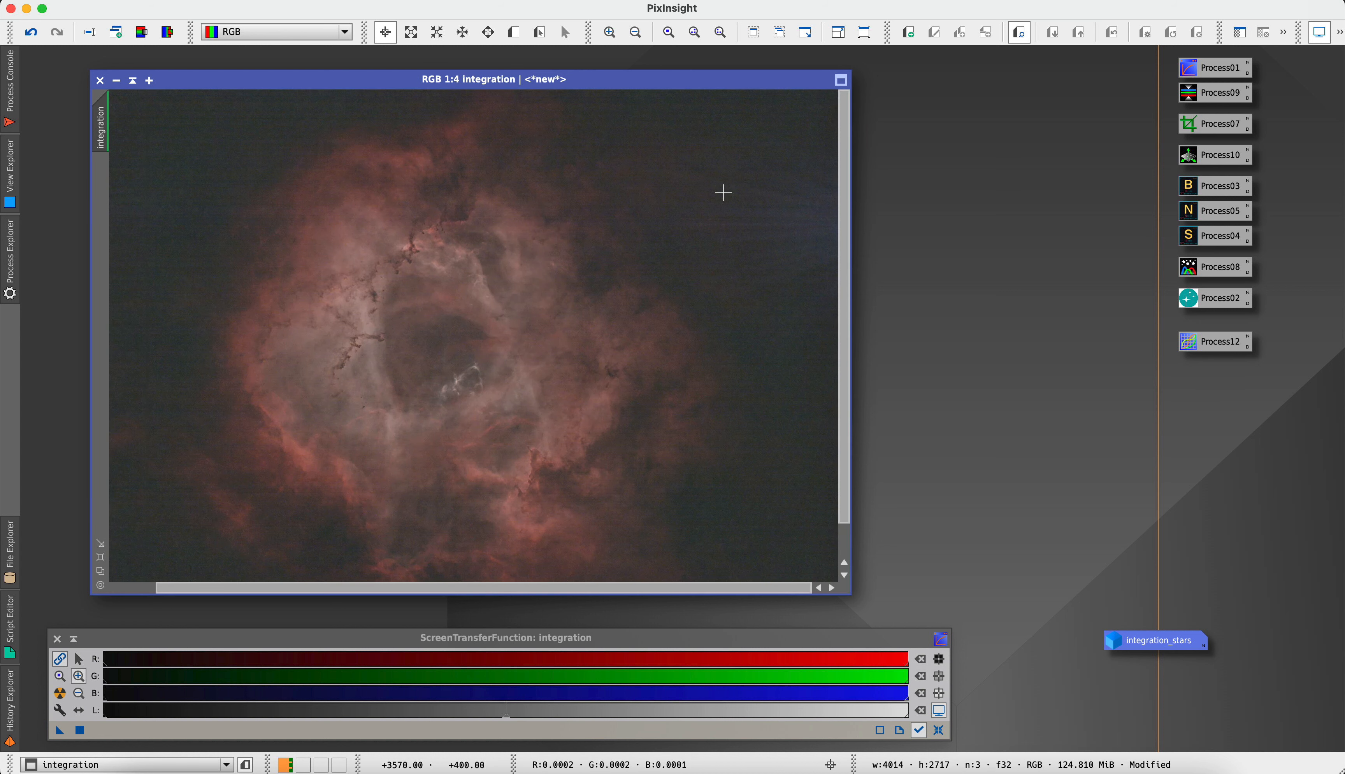
{"action": "left_click_drag", "start_coordinate": [570, 587], "coordinate": [648, 587]}
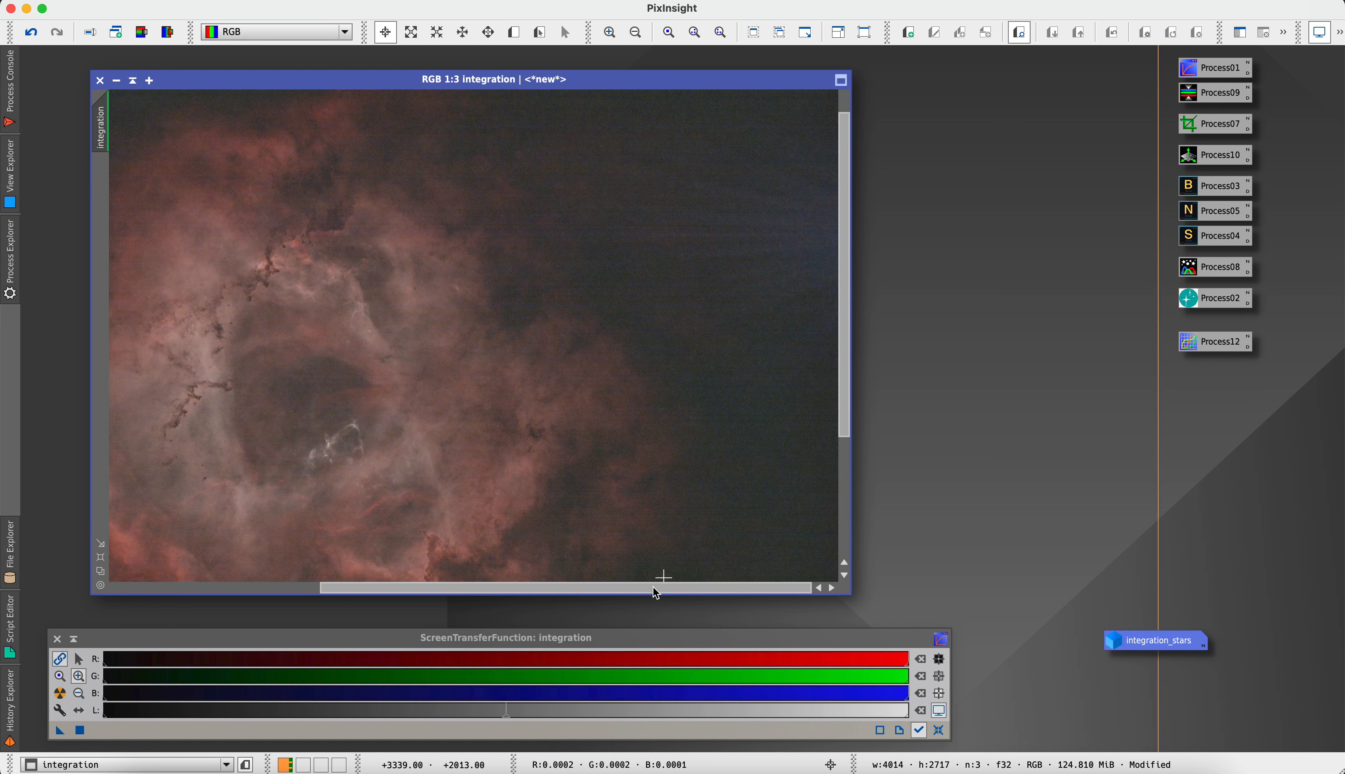
{"action": "left_click_drag", "start_coordinate": [847, 311], "coordinate": [847, 294]}
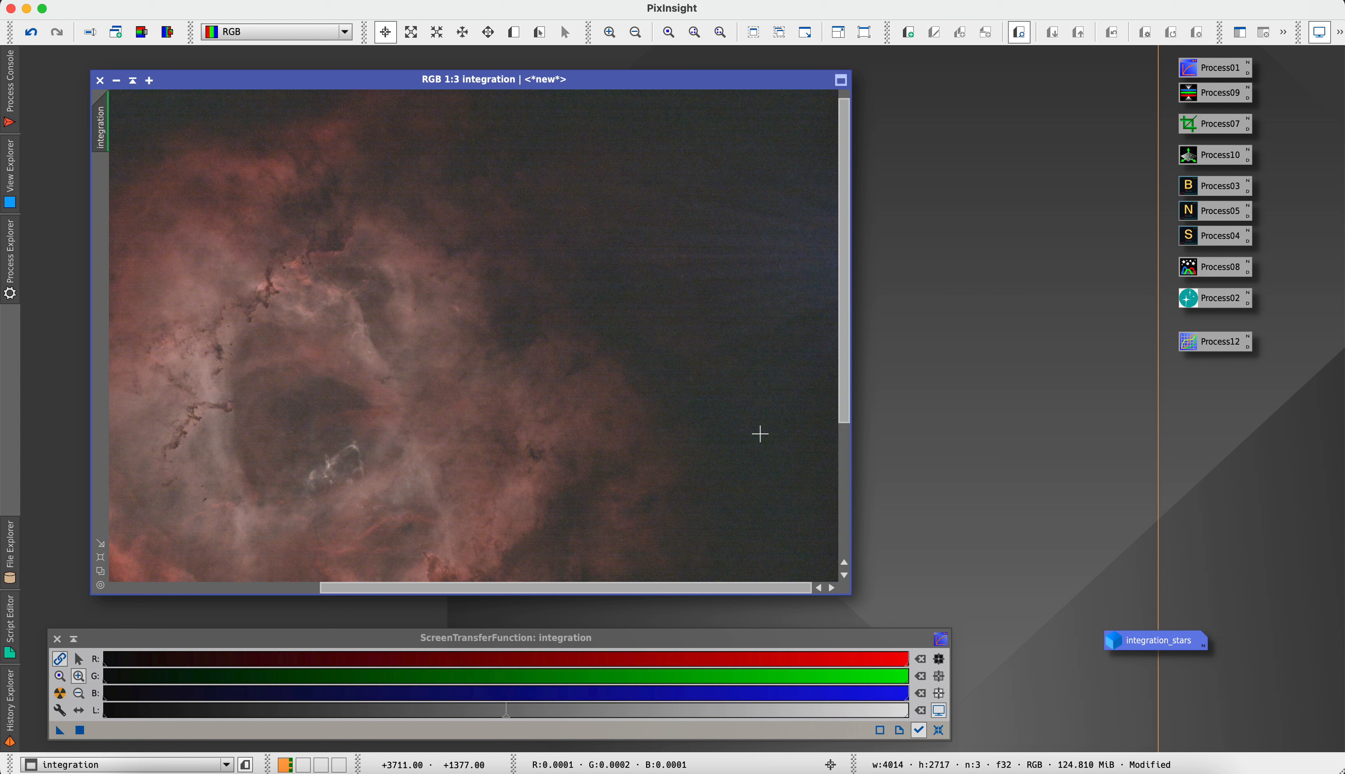
{"action": "left_click", "coordinate": [341, 6]}
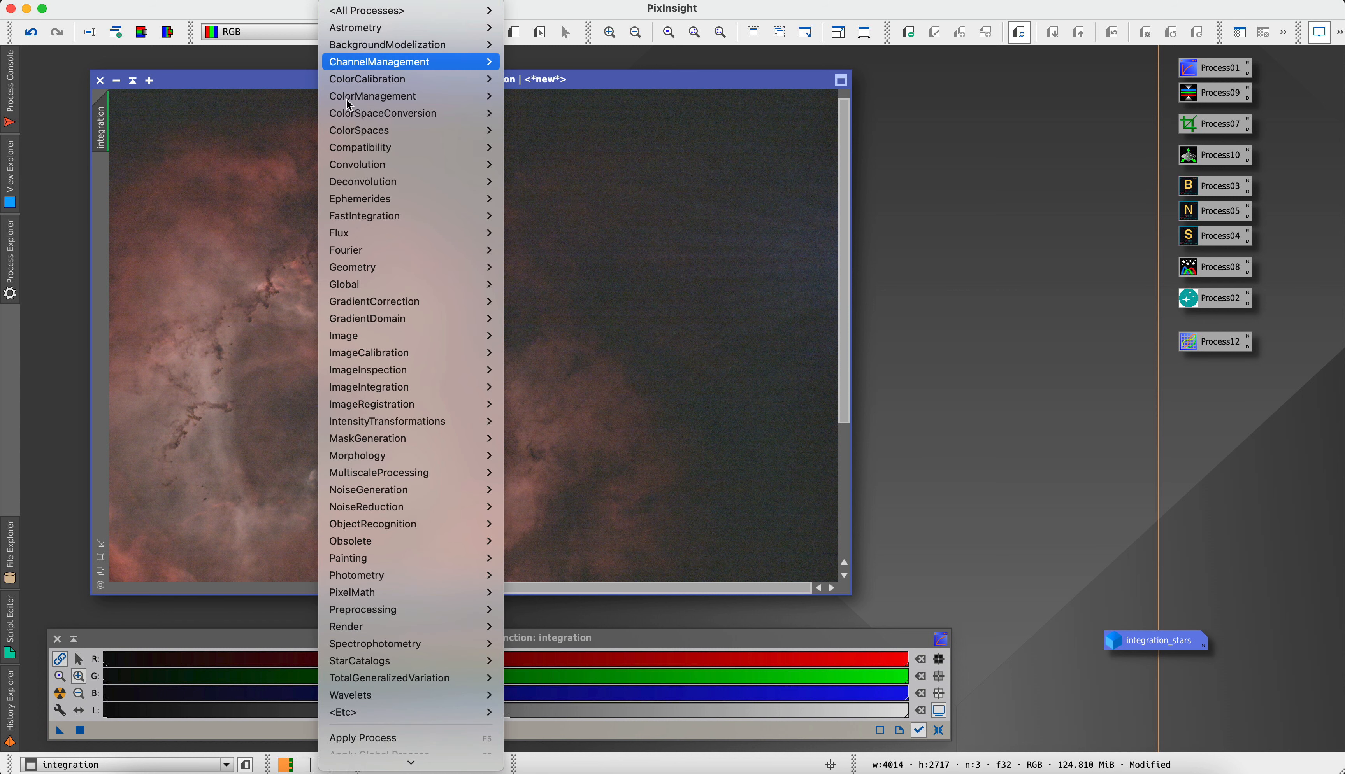
{"action": "key", "text": "Up"}
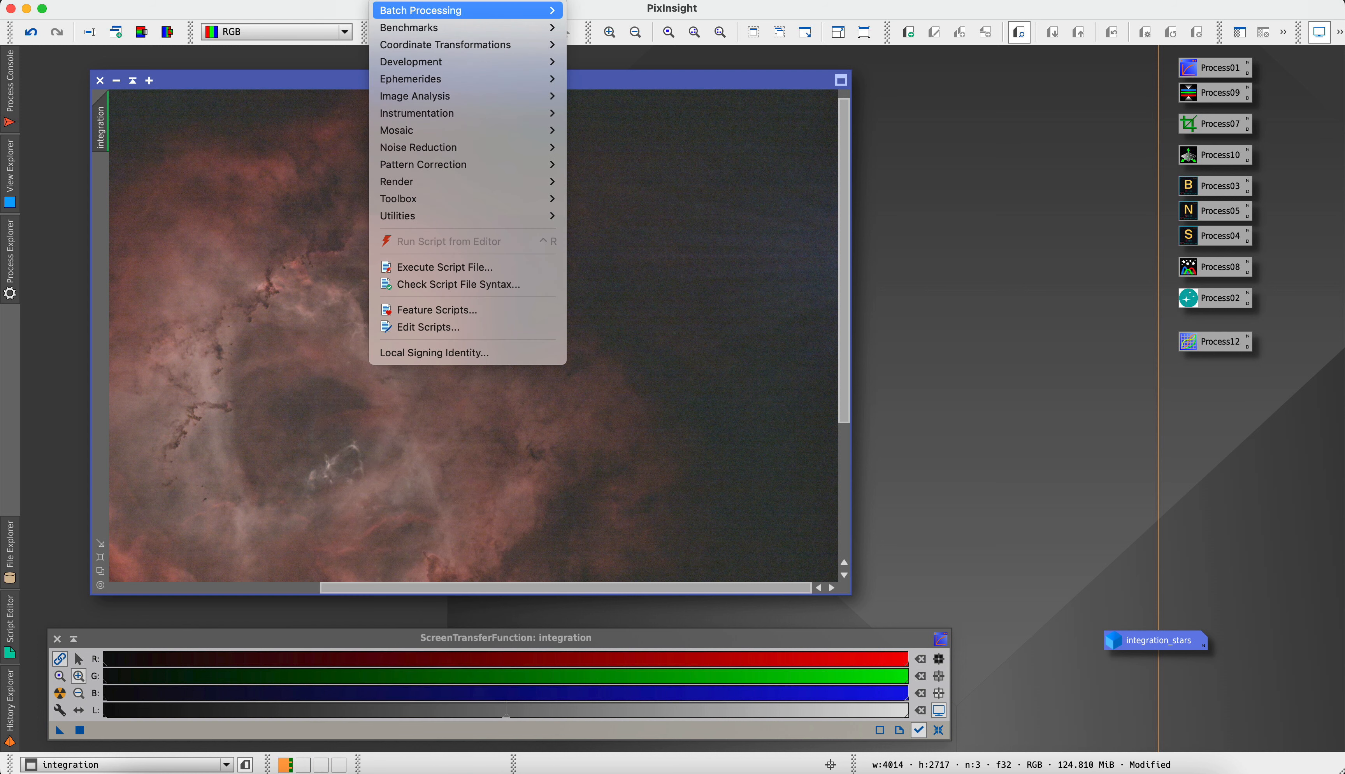
{"action": "mouse_move", "coordinate": [352, 11]}
{"action": "key", "text": "a"}
{"action": "key", "text": "u"}
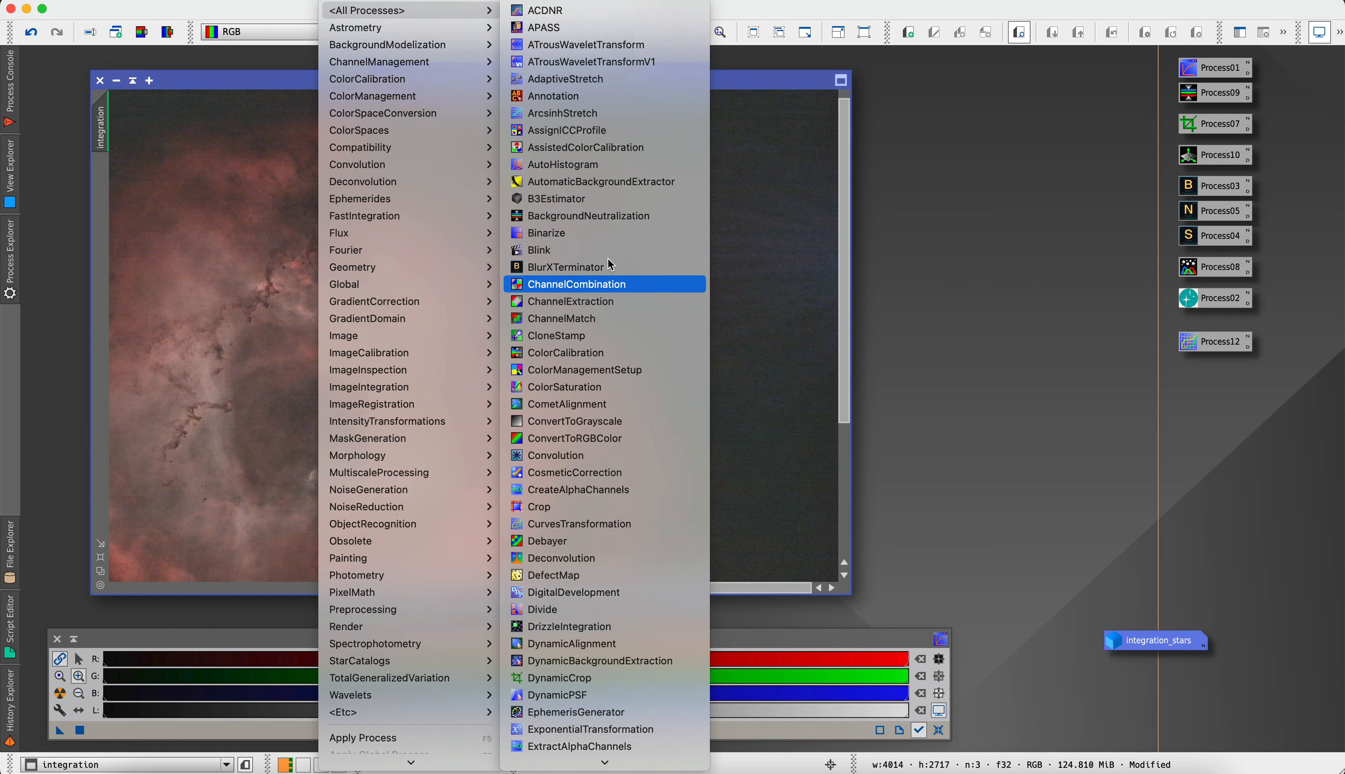
{"action": "scroll", "coordinate": [635, 524], "scroll_direction": "down", "scroll_amount": 1}
{"action": "scroll", "coordinate": [634, 525], "scroll_direction": "down", "scroll_amount": 16}
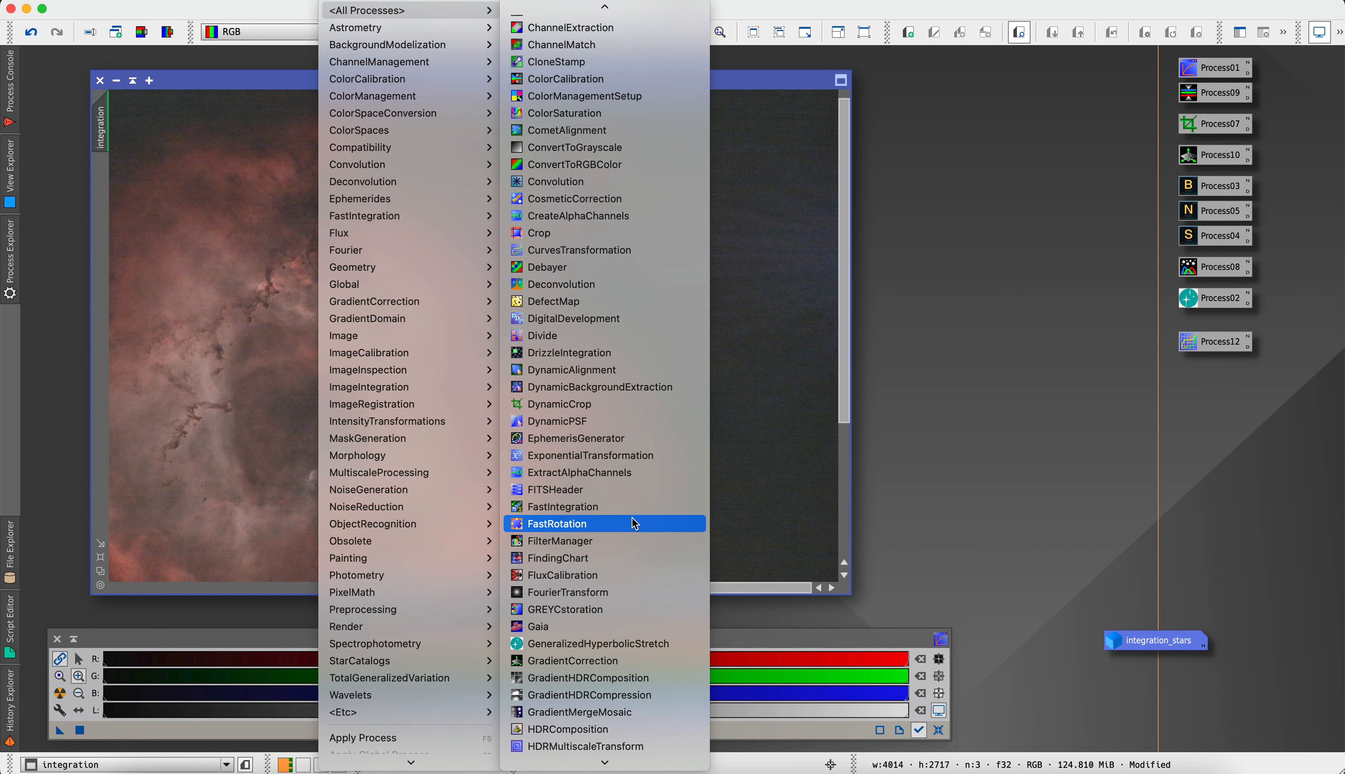
{"action": "scroll", "coordinate": [635, 524], "scroll_direction": "down", "scroll_amount": 14}
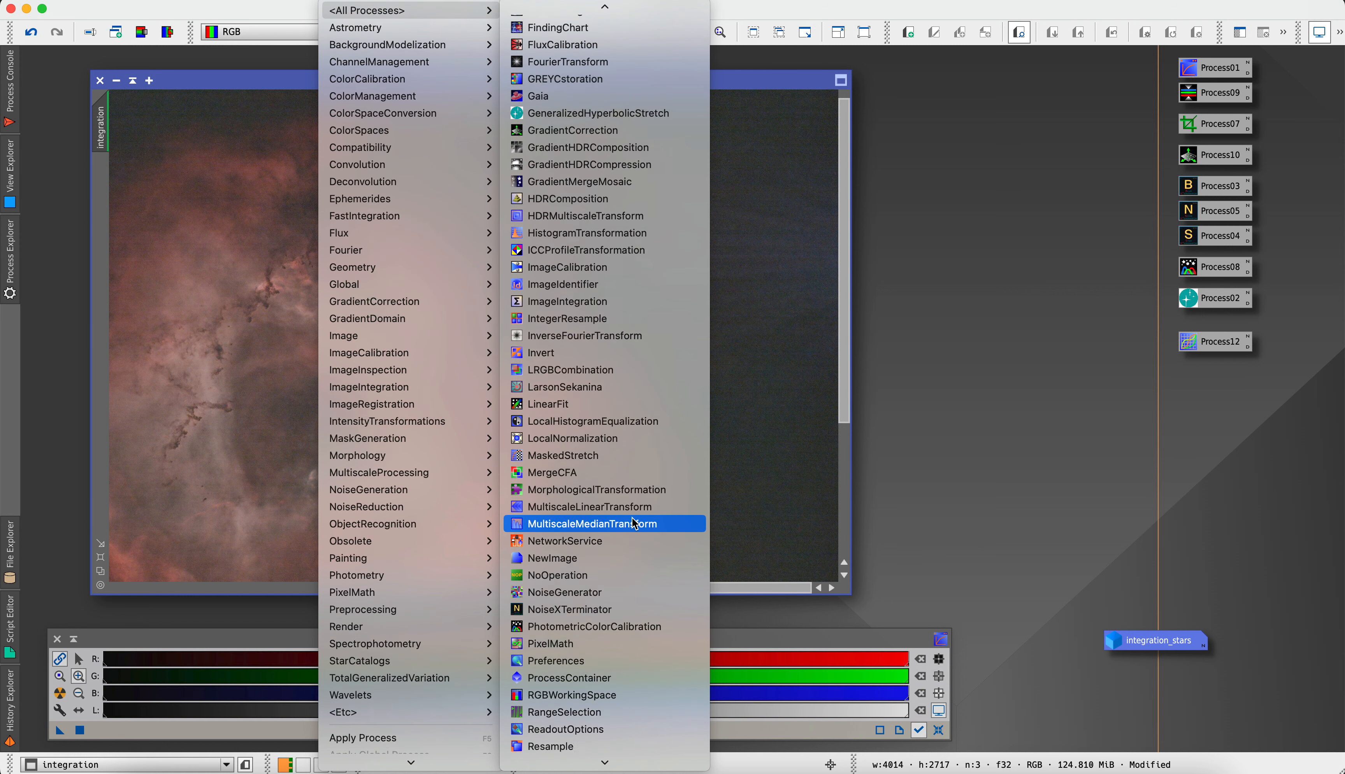
{"action": "scroll", "coordinate": [631, 517], "scroll_direction": "down", "scroll_amount": 2}
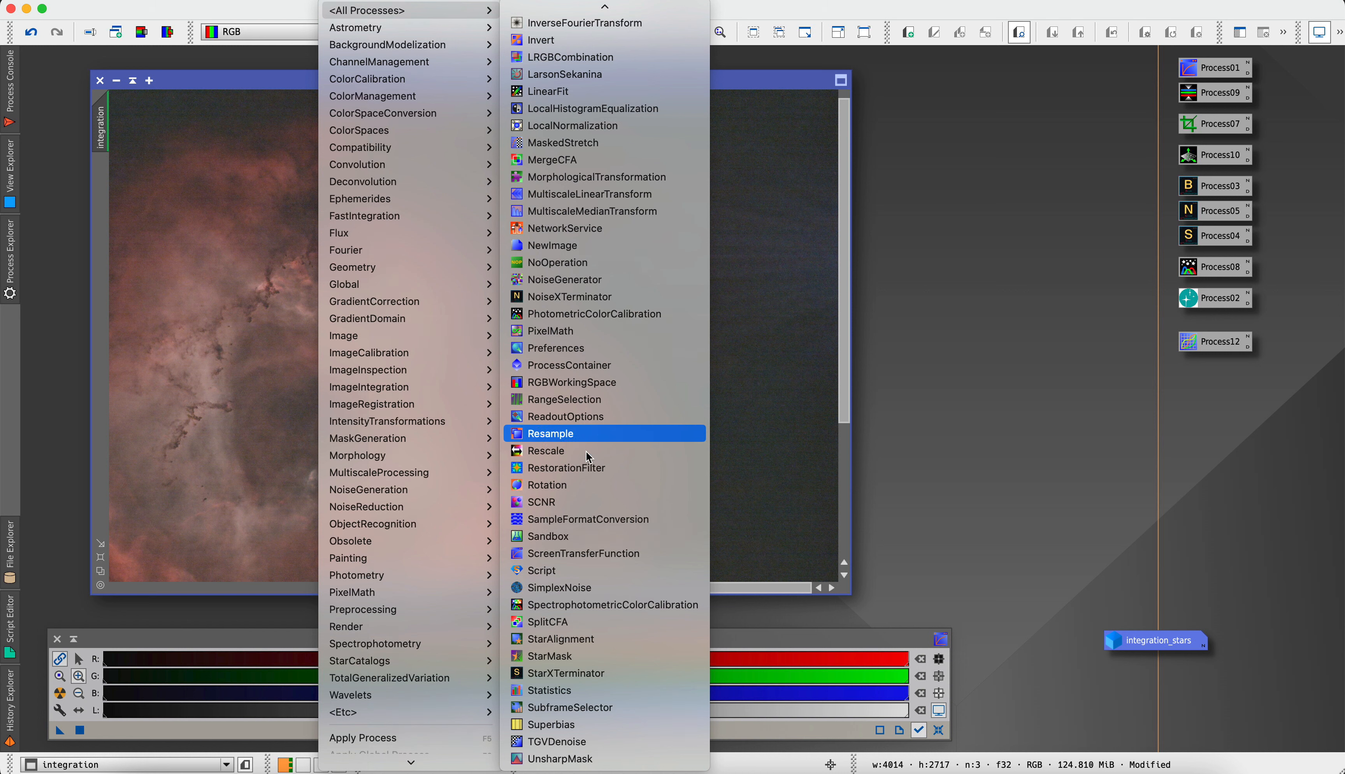
{"action": "scroll", "coordinate": [601, 238], "scroll_direction": "up", "scroll_amount": 1}
{"action": "scroll", "coordinate": [601, 239], "scroll_direction": "up", "scroll_amount": 15}
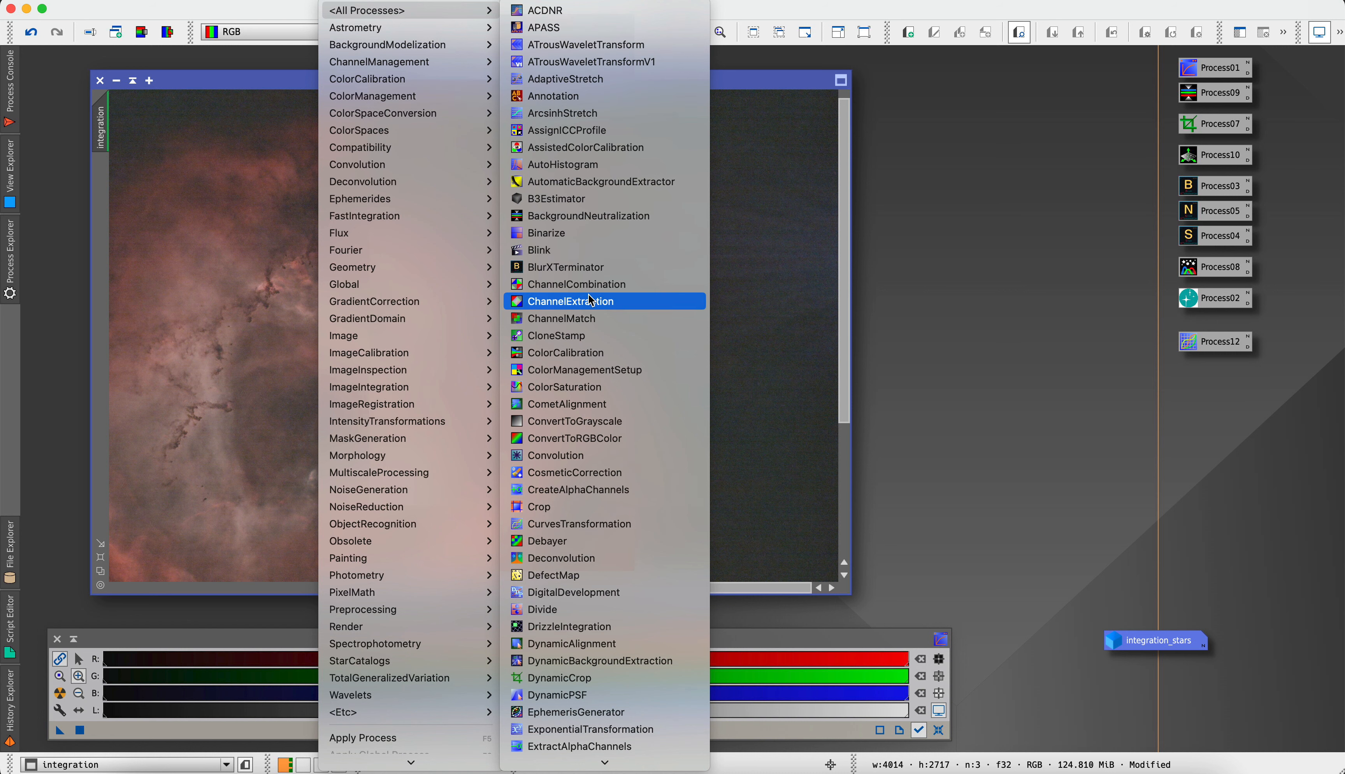
{"action": "left_click", "coordinate": [585, 335]}
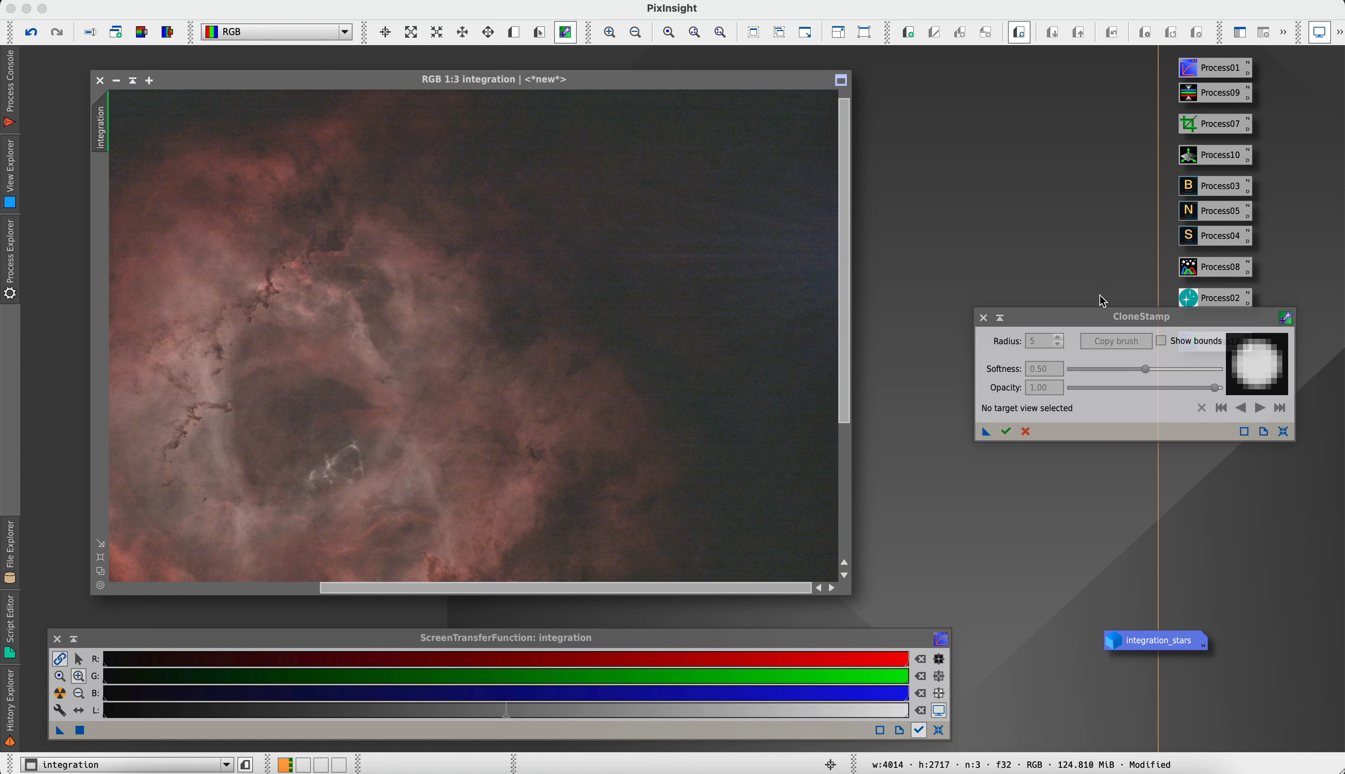
{"action": "left_click_drag", "start_coordinate": [1029, 312], "coordinate": [919, 272]}
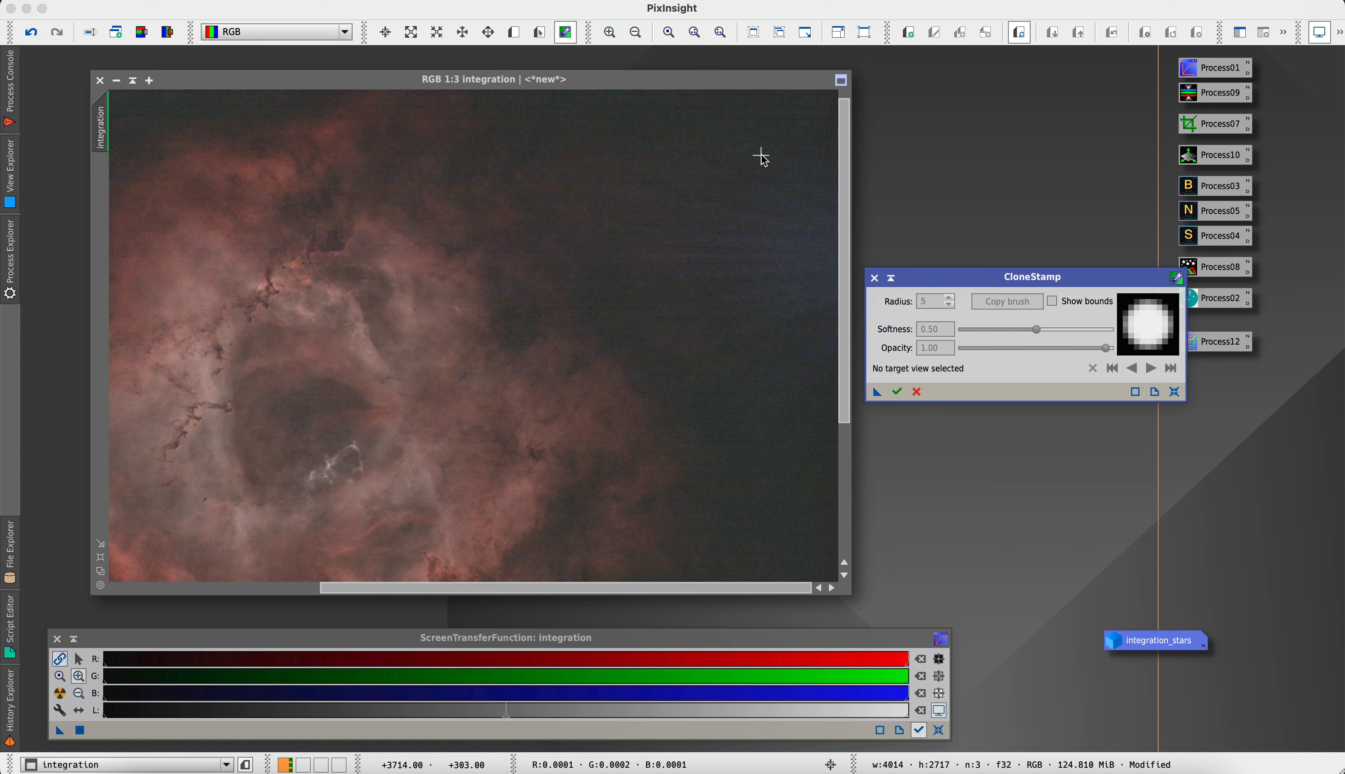
Start a CloneStamp session on the starless image and clone clean background from below over the bluish streaks with radius 5
{"action": "left_click", "coordinate": [794, 315]}
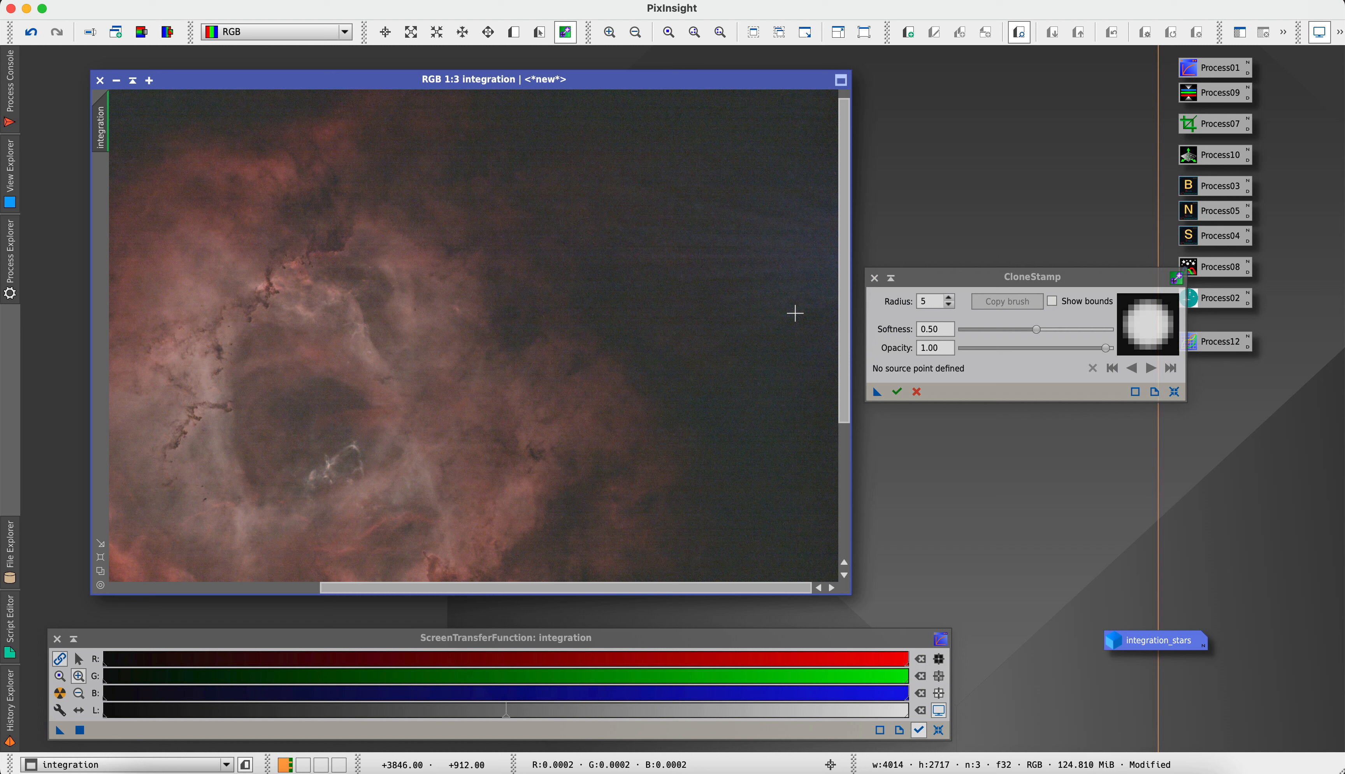
{"action": "left_click", "coordinate": [654, 123]}
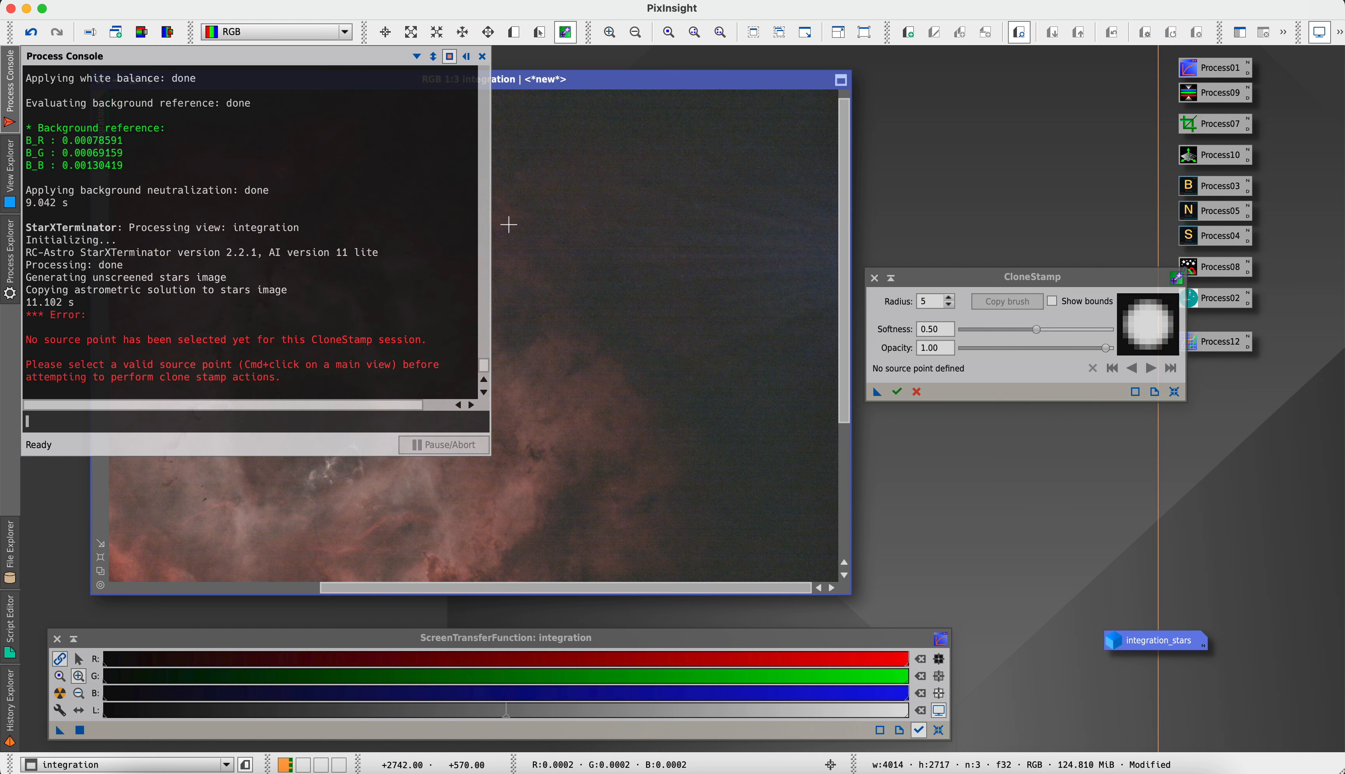
{"action": "left_click", "coordinate": [483, 56]}
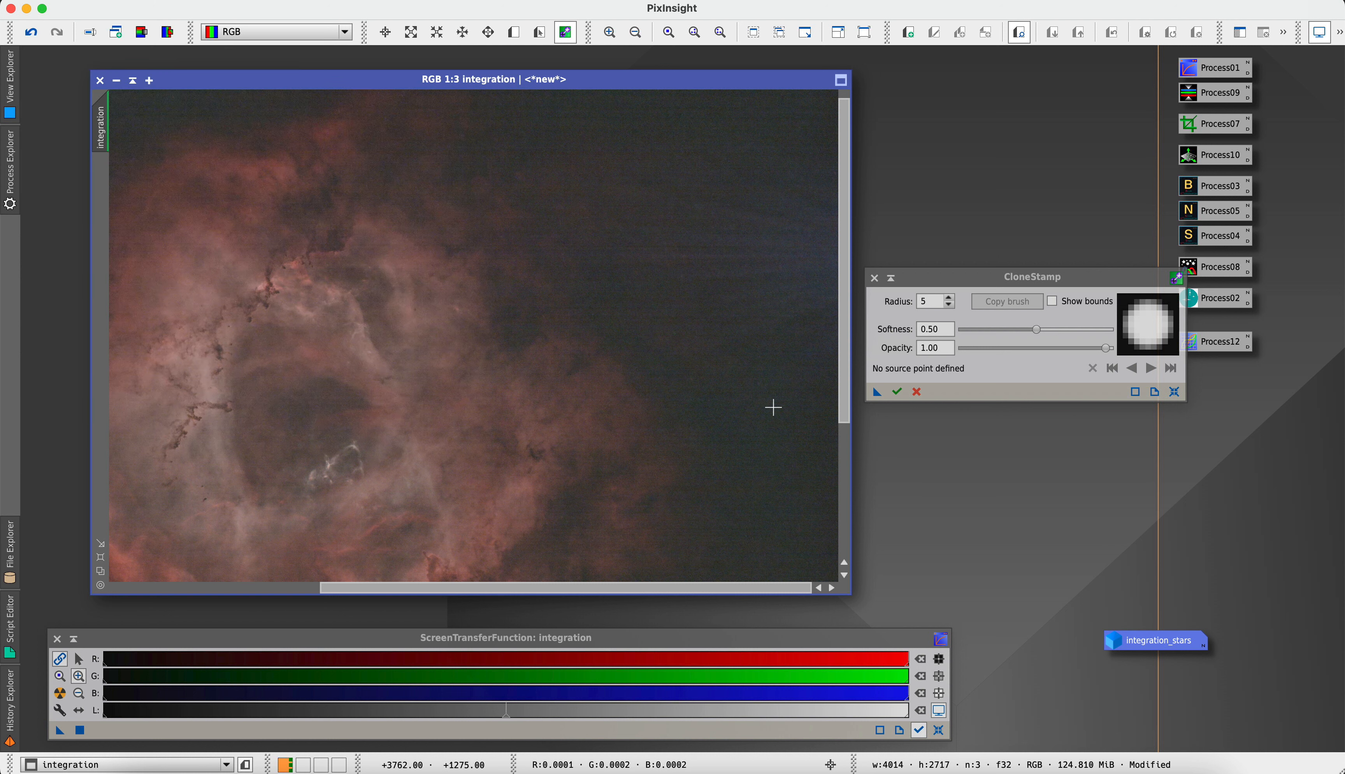
{"action": "left_click", "coordinate": [770, 423], "text": "ctrl"}
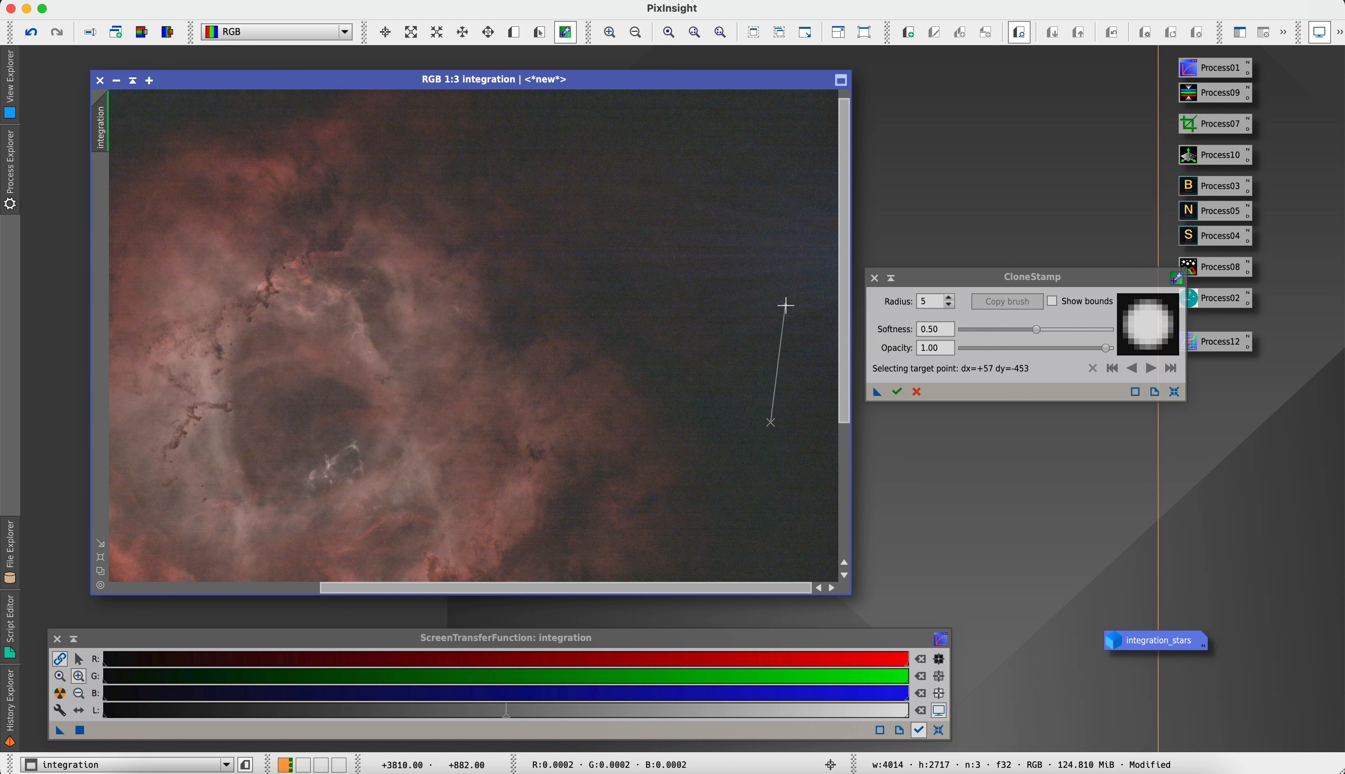
{"action": "left_click", "coordinate": [790, 288]}
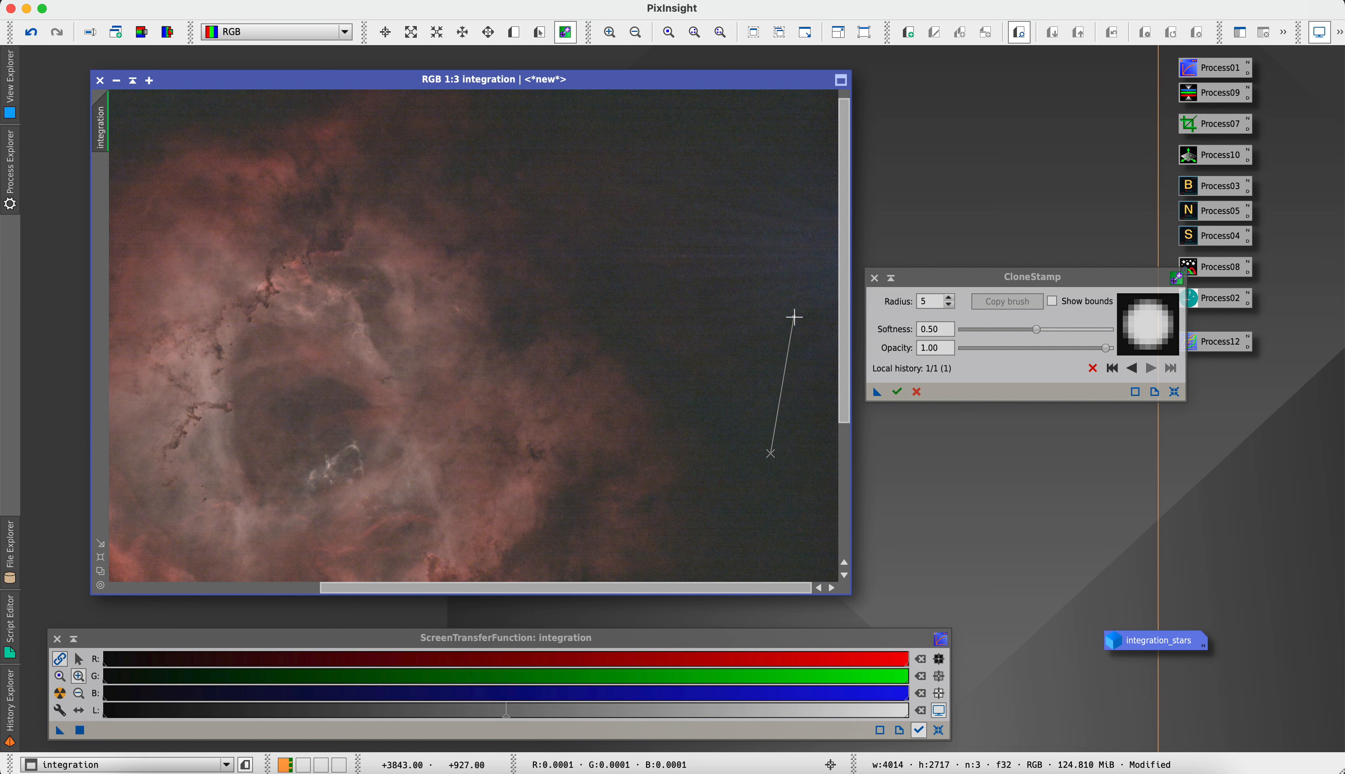
{"action": "mouse_move", "coordinate": [800, 382]}
{"action": "left_mouse_down"}
{"action": "mouse_move", "coordinate": [790, 352]}
{"action": "mouse_move", "coordinate": [807, 300]}
{"action": "left_mouse_up"}
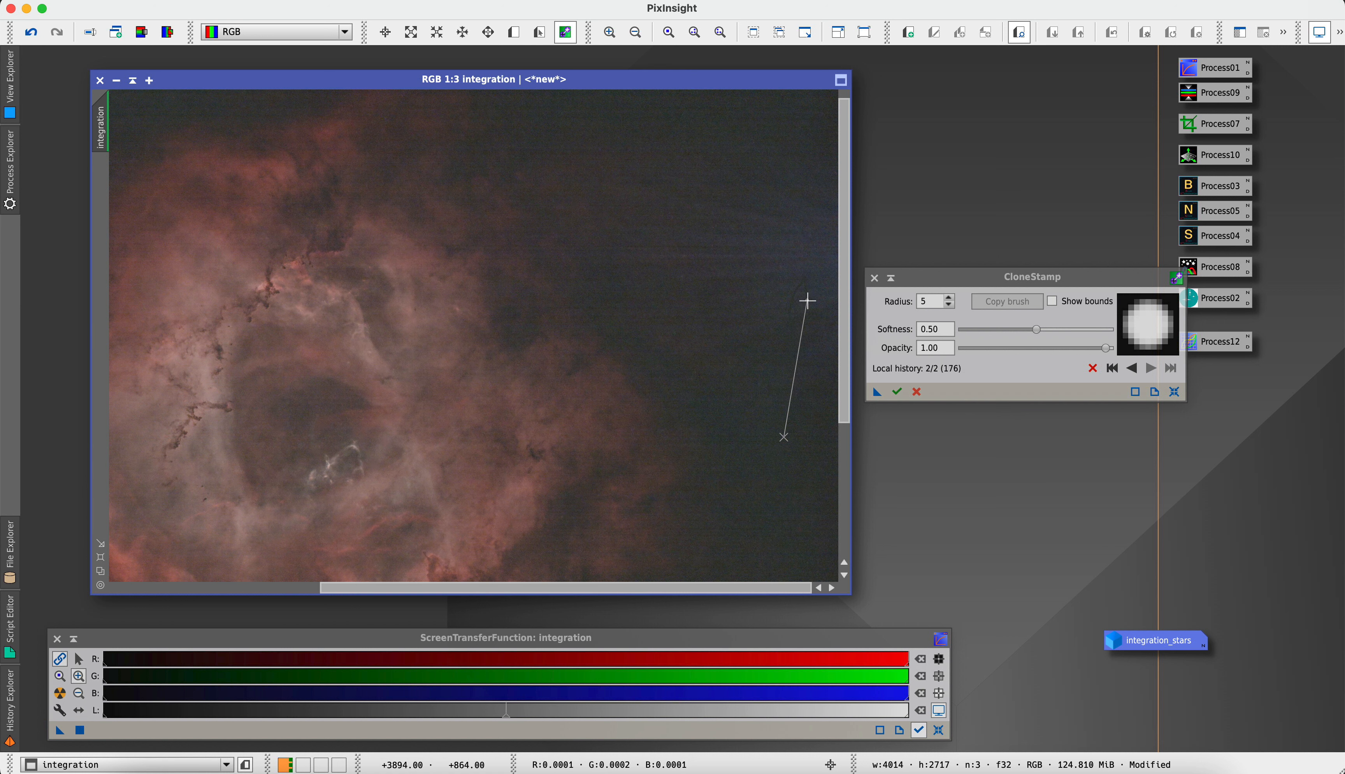
{"action": "left_click", "coordinate": [781, 295]}
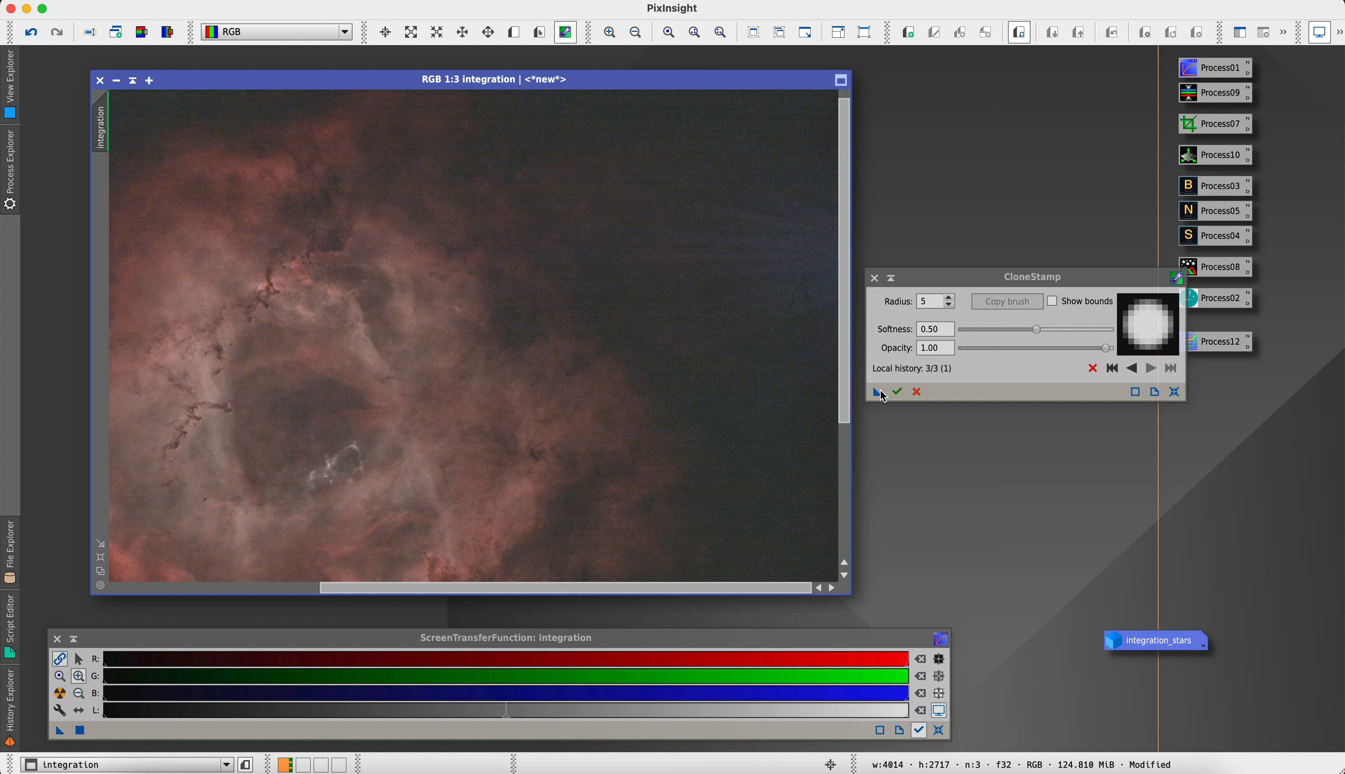
Enlarge the clone brush radius to 20 and paint background over the bluish streaks along the image's upper-right edge
{"action": "double_click", "coordinate": [948, 299]}
{"action": "double_click", "coordinate": [949, 299]}
{"action": "type", "text": "2"}
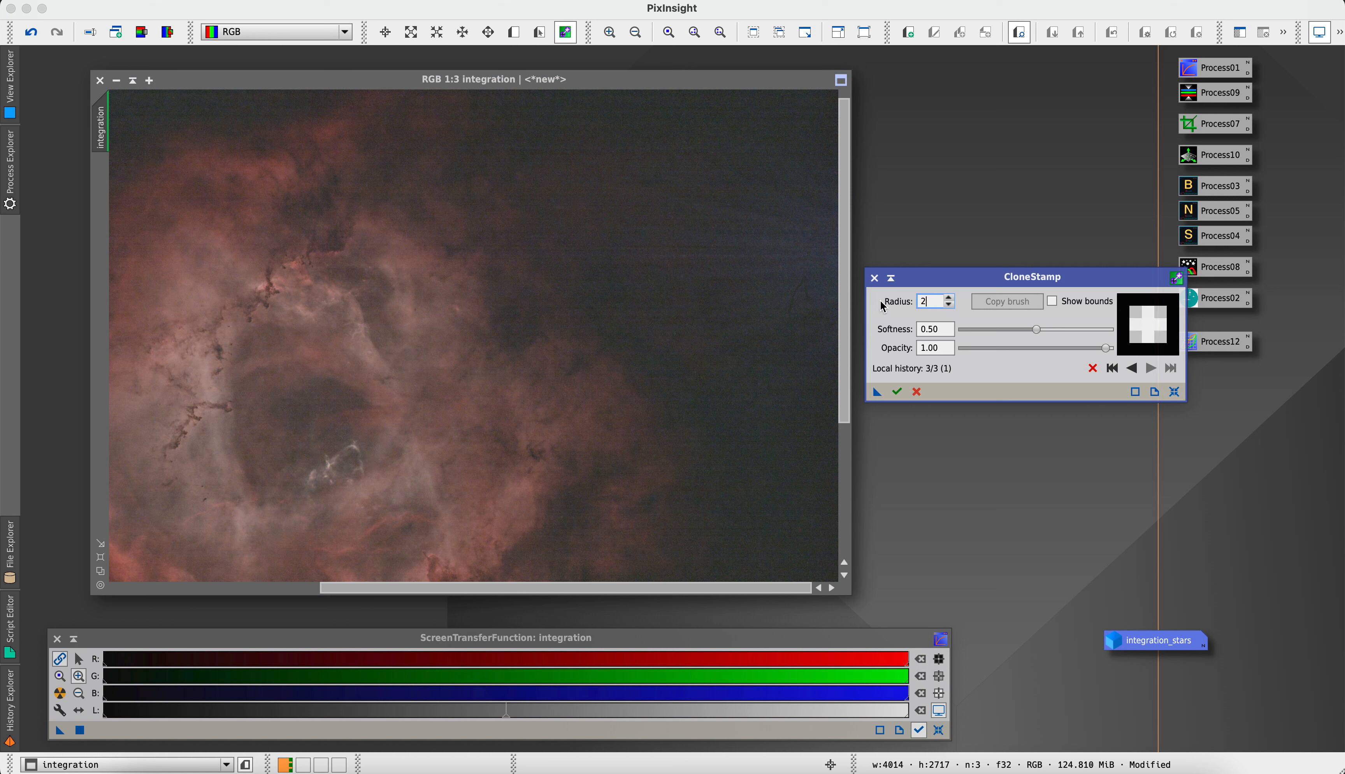
{"action": "type", "text": "0"}
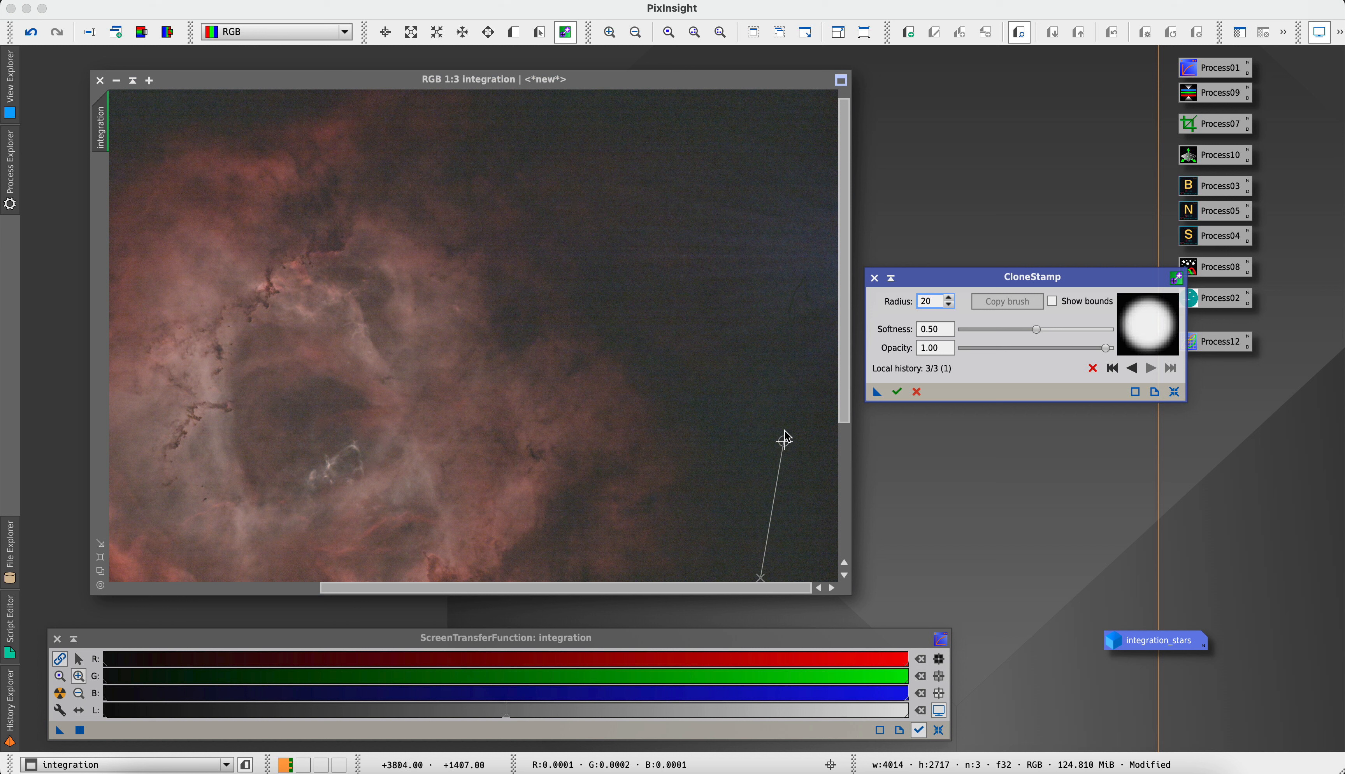
{"action": "left_click", "coordinate": [803, 300]}
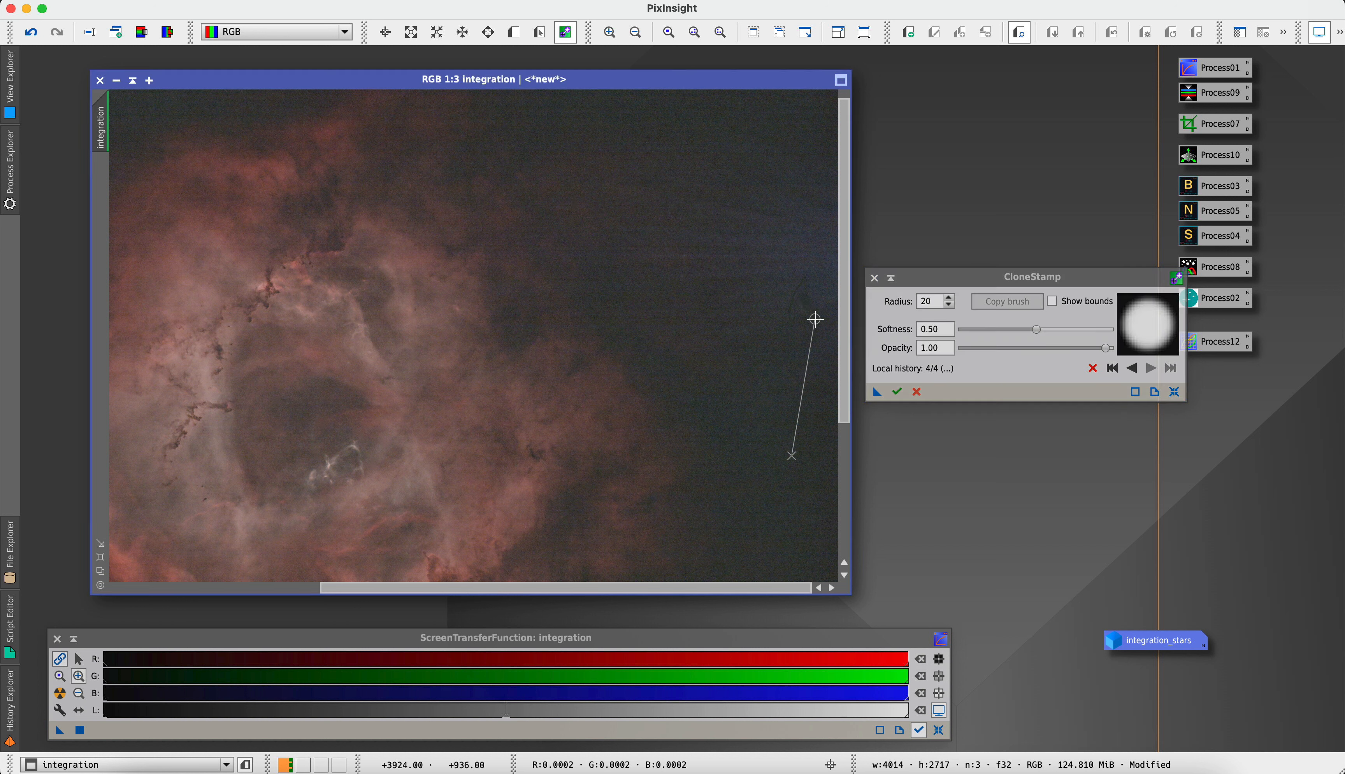
{"action": "mouse_move", "coordinate": [822, 276]}
{"action": "left_mouse_down"}
{"action": "mouse_move", "coordinate": [831, 225]}
{"action": "mouse_move", "coordinate": [831, 336]}
{"action": "mouse_move", "coordinate": [830, 259]}
{"action": "mouse_move", "coordinate": [817, 340]}
{"action": "mouse_move", "coordinate": [821, 226]}
{"action": "mouse_move", "coordinate": [823, 250]}
{"action": "mouse_move", "coordinate": [814, 205]}
{"action": "mouse_move", "coordinate": [805, 309]}
{"action": "mouse_move", "coordinate": [817, 198]}
{"action": "mouse_move", "coordinate": [808, 285]}
{"action": "mouse_move", "coordinate": [790, 157]}
{"action": "left_mouse_up"}
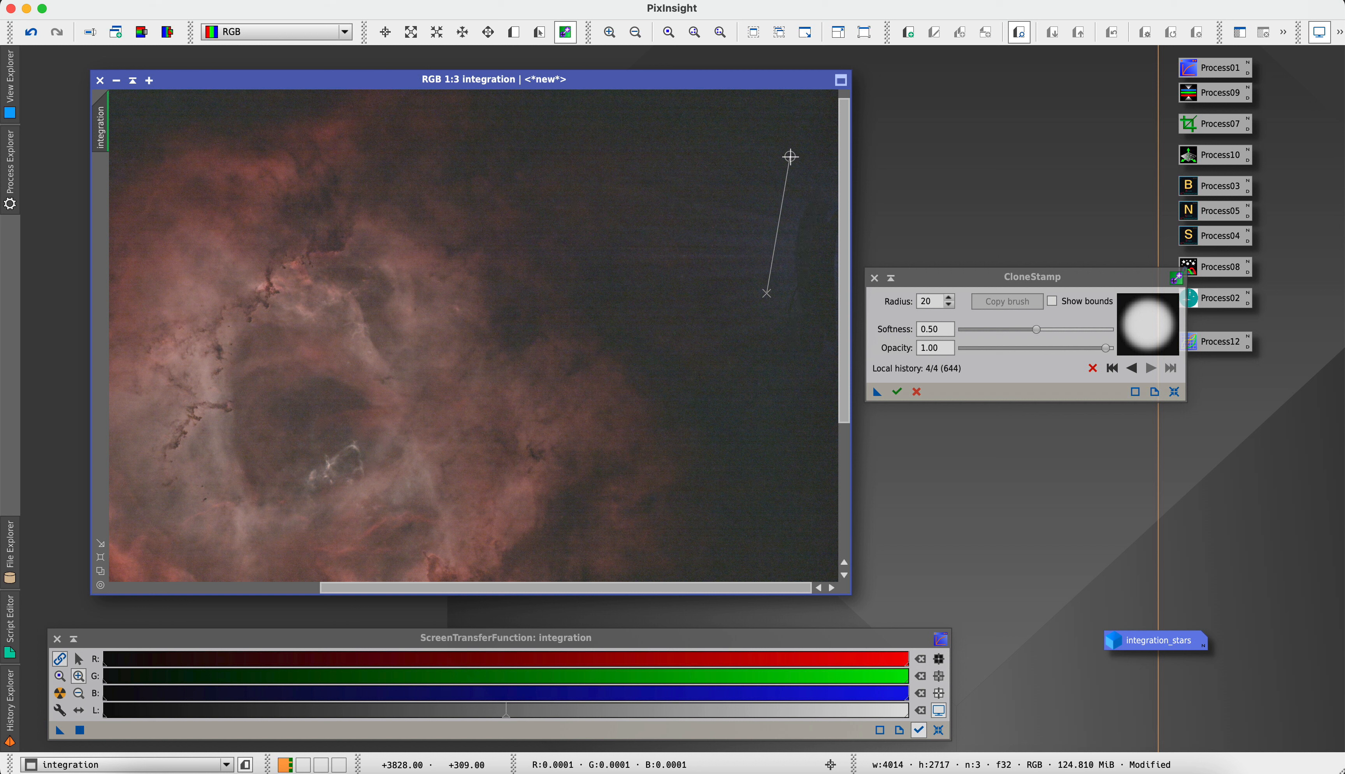
Resample clean background from nearby areas and clone it over the remaining bluish patches at the nebula's upper right
{"action": "right_click", "coordinate": [743, 131]}
{"action": "left_click", "coordinate": [731, 123]}
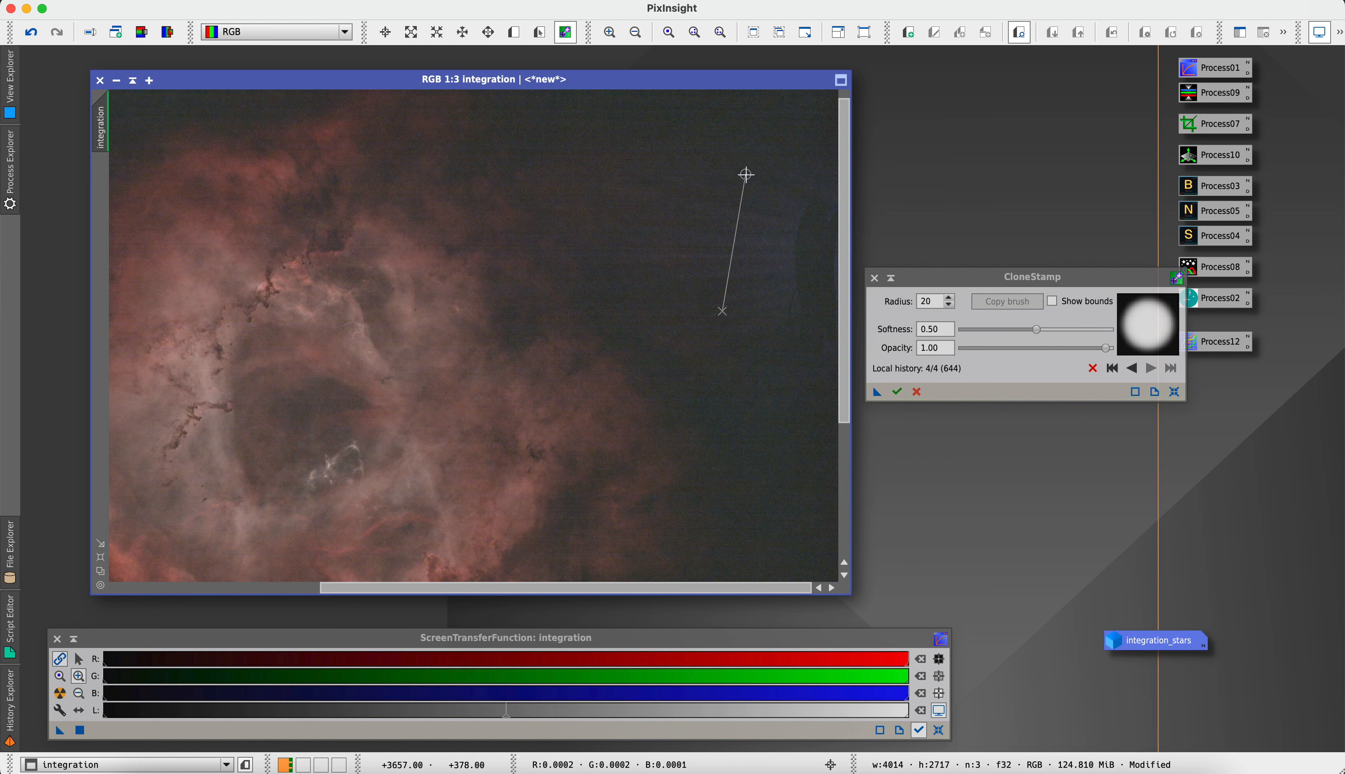
{"action": "mouse_move", "coordinate": [777, 192]}
{"action": "left_mouse_down"}
{"action": "mouse_move", "coordinate": [791, 286]}
{"action": "mouse_move", "coordinate": [807, 219]}
{"action": "mouse_move", "coordinate": [816, 262]}
{"action": "mouse_move", "coordinate": [831, 210]}
{"action": "mouse_move", "coordinate": [796, 241]}
{"action": "mouse_move", "coordinate": [787, 170]}
{"action": "mouse_move", "coordinate": [802, 196]}
{"action": "mouse_move", "coordinate": [823, 416]}
{"action": "mouse_move", "coordinate": [827, 380]}
{"action": "mouse_move", "coordinate": [792, 330]}
{"action": "mouse_move", "coordinate": [785, 244]}
{"action": "mouse_move", "coordinate": [788, 199]}
{"action": "mouse_move", "coordinate": [813, 304]}
{"action": "mouse_move", "coordinate": [807, 328]}
{"action": "mouse_move", "coordinate": [790, 316]}
{"action": "mouse_move", "coordinate": [807, 336]}
{"action": "mouse_move", "coordinate": [816, 320]}
{"action": "mouse_move", "coordinate": [829, 382]}
{"action": "mouse_move", "coordinate": [792, 254]}
{"action": "mouse_move", "coordinate": [830, 191]}
{"action": "mouse_move", "coordinate": [829, 216]}
{"action": "mouse_move", "coordinate": [811, 159]}
{"action": "mouse_move", "coordinate": [780, 172]}
{"action": "mouse_move", "coordinate": [793, 330]}
{"action": "mouse_move", "coordinate": [796, 234]}
{"action": "mouse_move", "coordinate": [801, 288]}
{"action": "left_mouse_up"}
{"action": "left_click", "coordinate": [772, 204], "text": "super"}
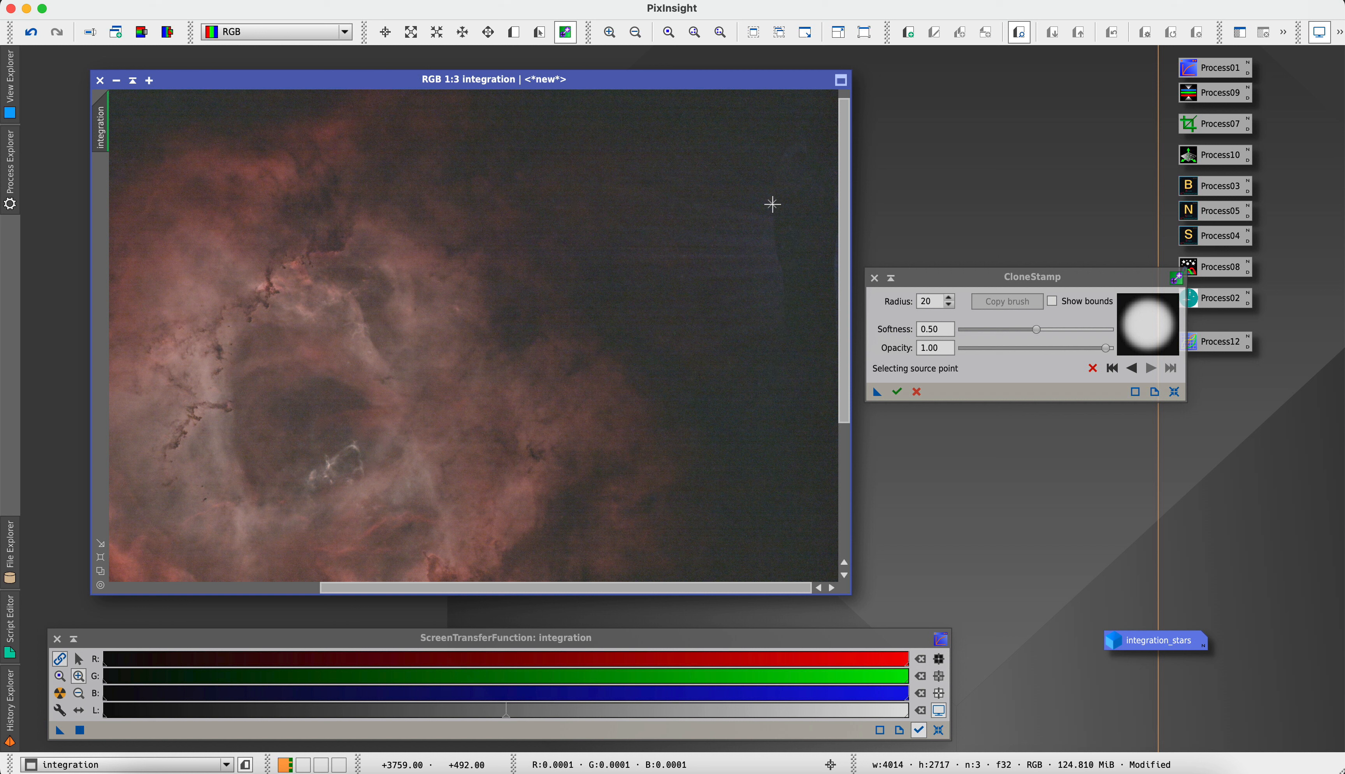
{"action": "left_click", "coordinate": [722, 135], "text": "super"}
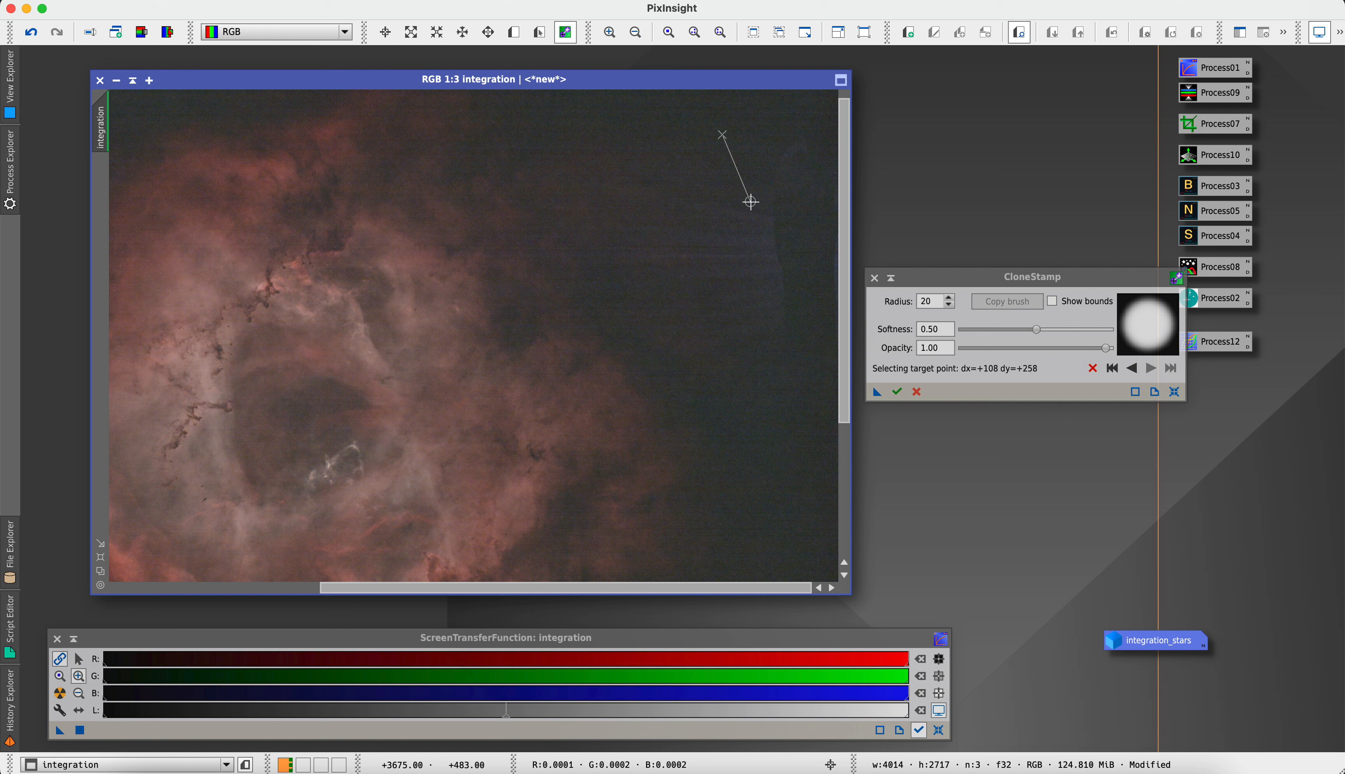
{"action": "mouse_move", "coordinate": [751, 209]}
{"action": "left_mouse_down"}
{"action": "mouse_move", "coordinate": [778, 293]}
{"action": "mouse_move", "coordinate": [770, 198]}
{"action": "mouse_move", "coordinate": [797, 139]}
{"action": "mouse_move", "coordinate": [767, 241]}
{"action": "mouse_move", "coordinate": [775, 209]}
{"action": "mouse_move", "coordinate": [824, 239]}
{"action": "mouse_move", "coordinate": [825, 201]}
{"action": "mouse_move", "coordinate": [776, 231]}
{"action": "mouse_move", "coordinate": [781, 306]}
{"action": "mouse_move", "coordinate": [783, 249]}
{"action": "mouse_move", "coordinate": [755, 252]}
{"action": "mouse_move", "coordinate": [721, 217]}
{"action": "mouse_move", "coordinate": [744, 196]}
{"action": "mouse_move", "coordinate": [752, 228]}
{"action": "mouse_move", "coordinate": [754, 213]}
{"action": "mouse_move", "coordinate": [777, 310]}
{"action": "mouse_move", "coordinate": [774, 322]}
{"action": "mouse_move", "coordinate": [754, 309]}
{"action": "mouse_move", "coordinate": [744, 329]}
{"action": "mouse_move", "coordinate": [761, 319]}
{"action": "mouse_move", "coordinate": [761, 285]}
{"action": "mouse_move", "coordinate": [777, 345]}
{"action": "mouse_move", "coordinate": [775, 266]}
{"action": "mouse_move", "coordinate": [747, 242]}
{"action": "mouse_move", "coordinate": [703, 256]}
{"action": "mouse_move", "coordinate": [757, 272]}
{"action": "mouse_move", "coordinate": [779, 366]}
{"action": "mouse_move", "coordinate": [733, 310]}
{"action": "mouse_move", "coordinate": [759, 342]}
{"action": "mouse_move", "coordinate": [747, 248]}
{"action": "mouse_move", "coordinate": [679, 272]}
{"action": "mouse_move", "coordinate": [654, 262]}
{"action": "mouse_move", "coordinate": [704, 241]}
{"action": "left_mouse_up"}
{"action": "left_click", "coordinate": [739, 386], "text": "ctrl"}
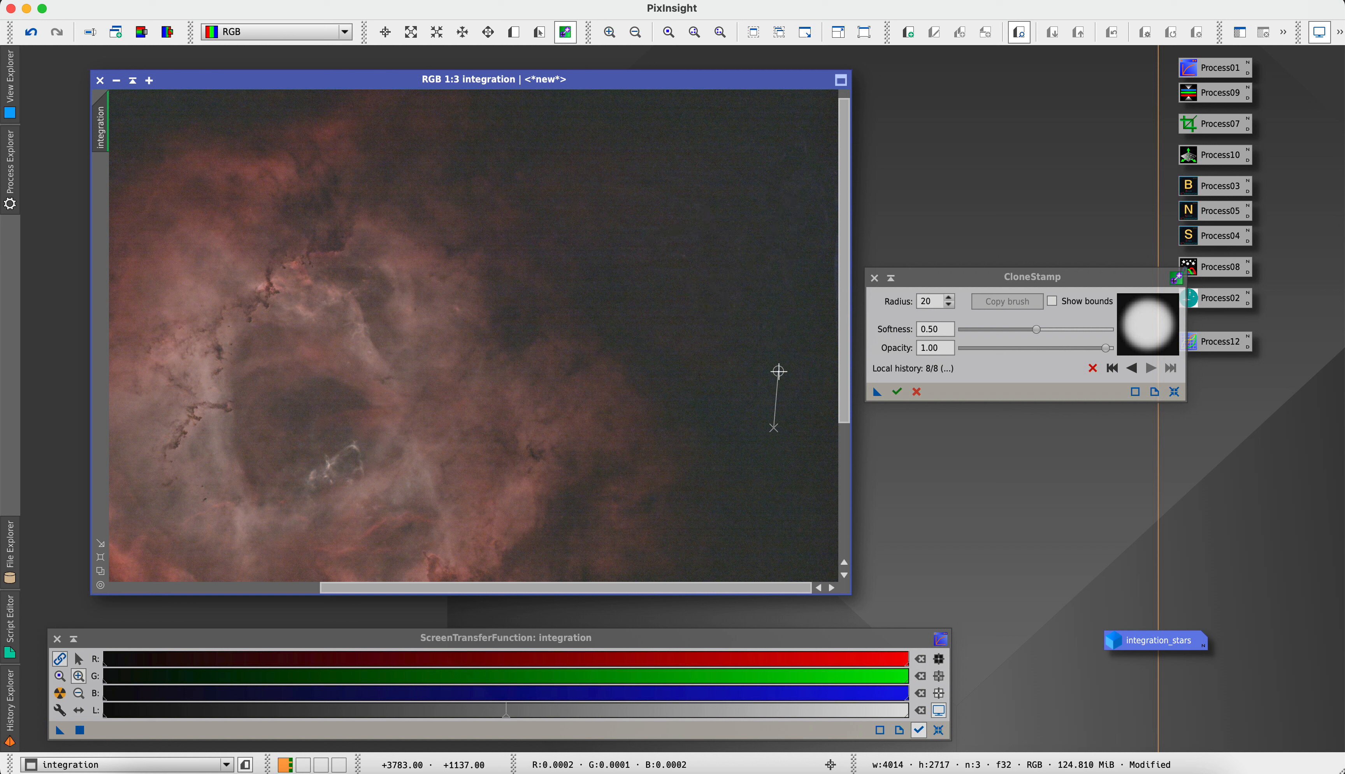
Apply the clone-stamp edits, close CloneStamp, and park the extracted stars icon below the column of saved process icons
{"action": "left_click", "coordinate": [905, 393]}
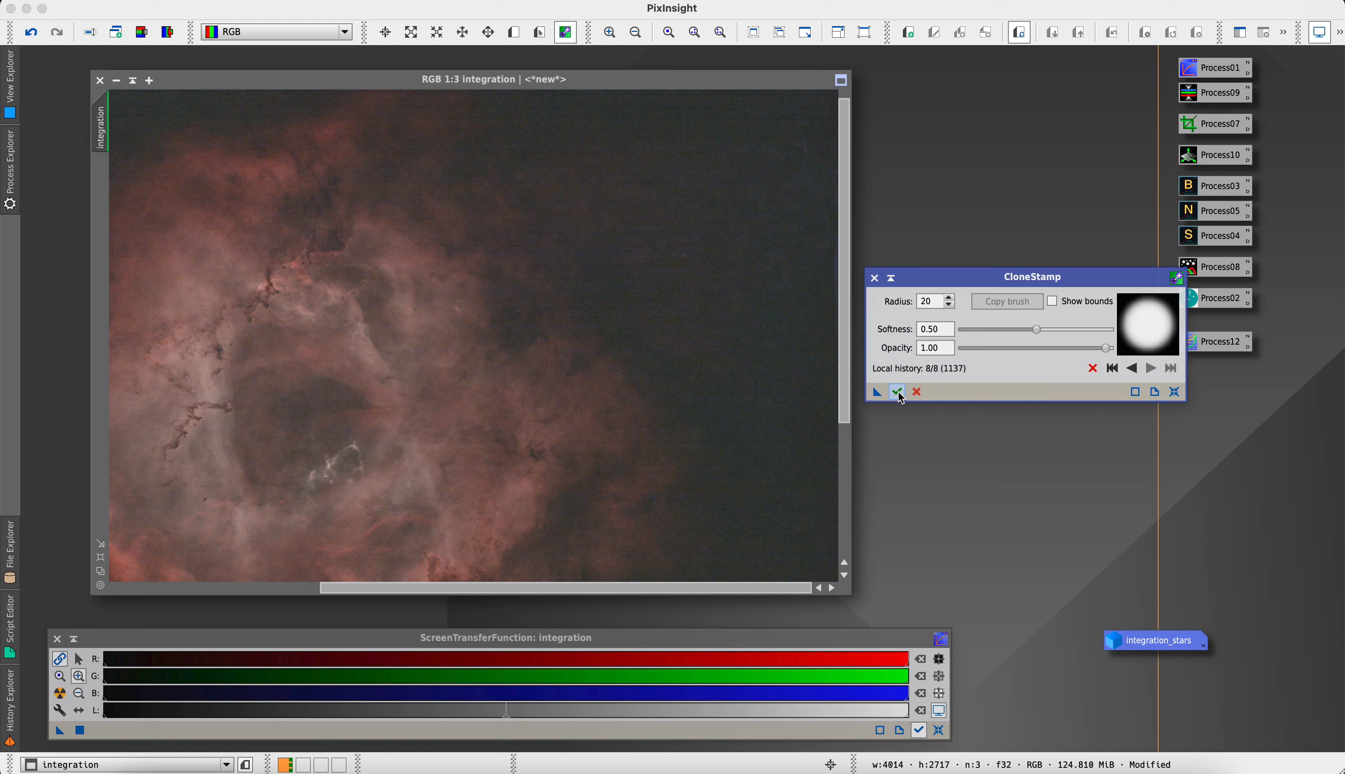
{"action": "left_click", "coordinate": [873, 278]}
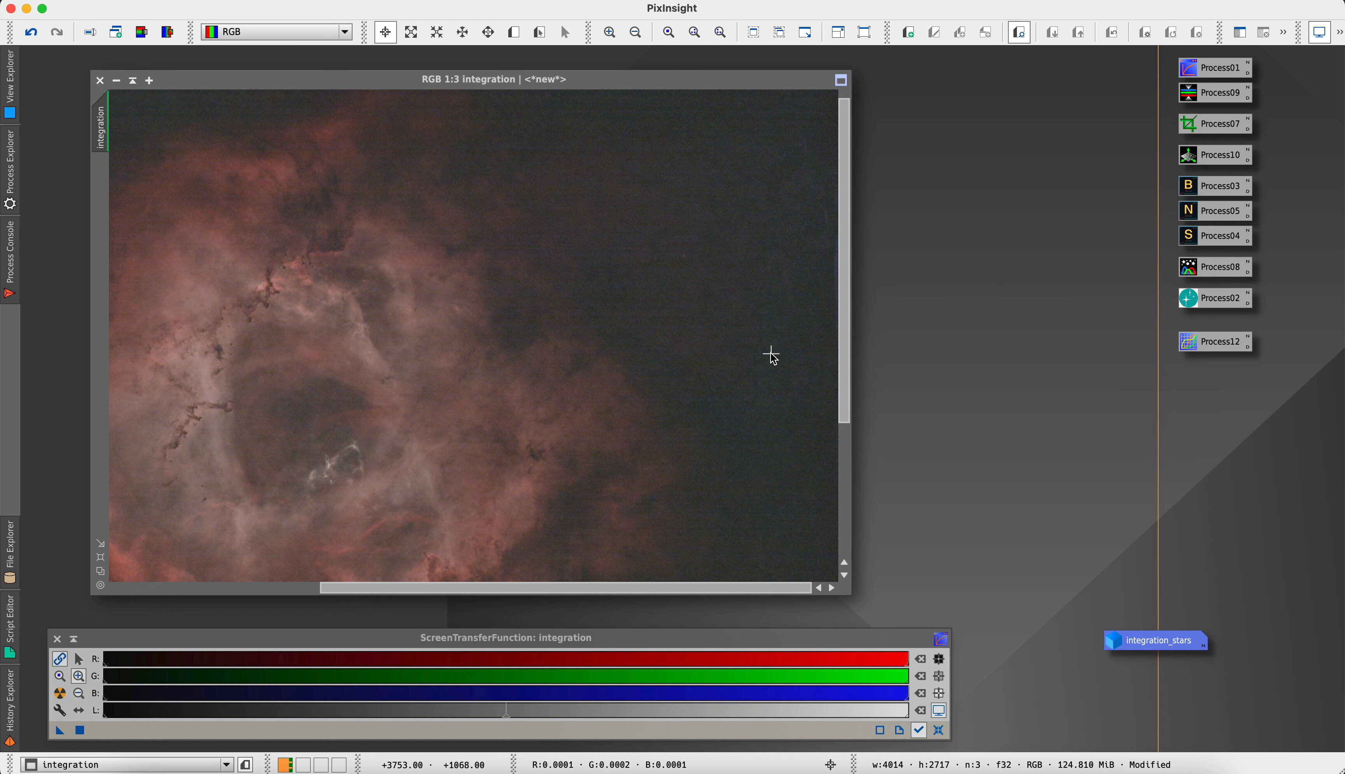
{"action": "scroll", "coordinate": [770, 355], "scroll_direction": "down", "scroll_amount": 2}
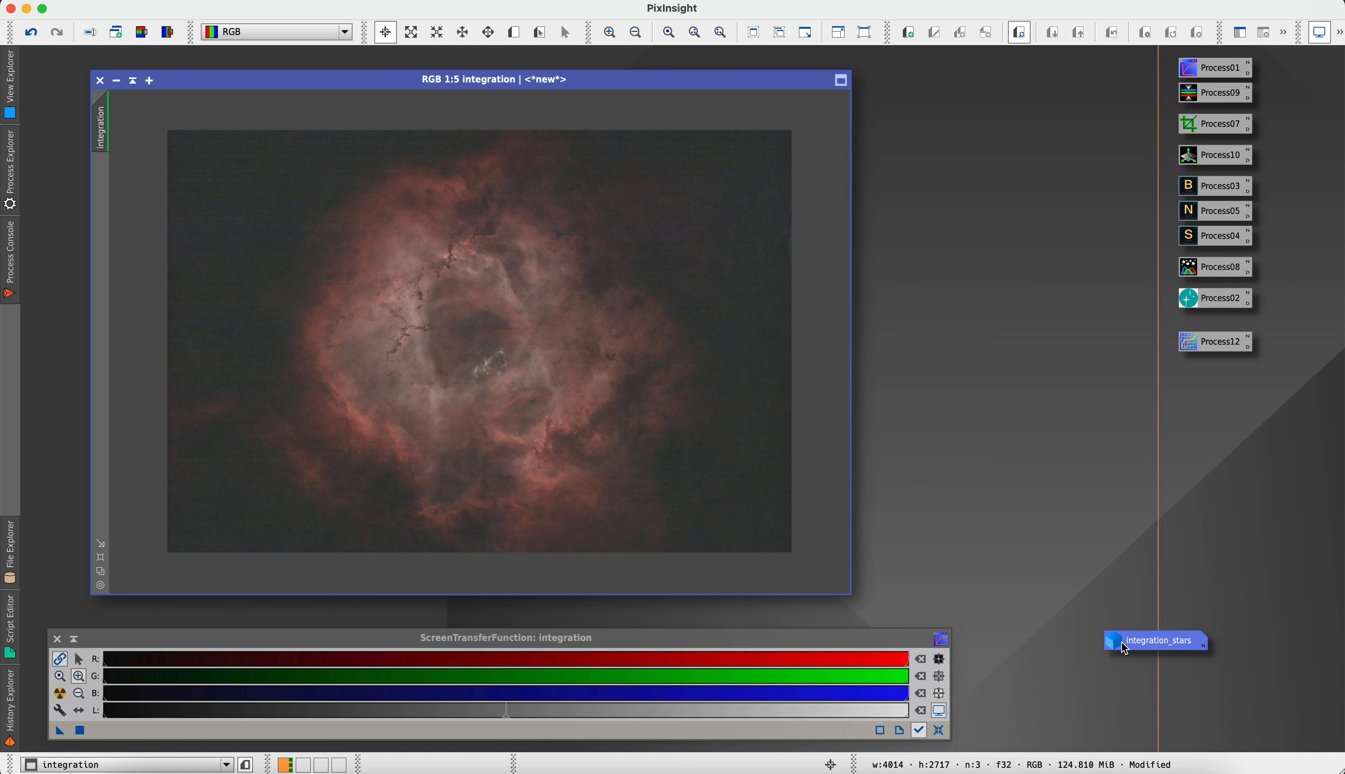
{"action": "left_click_drag", "start_coordinate": [1119, 642], "coordinate": [1180, 632]}
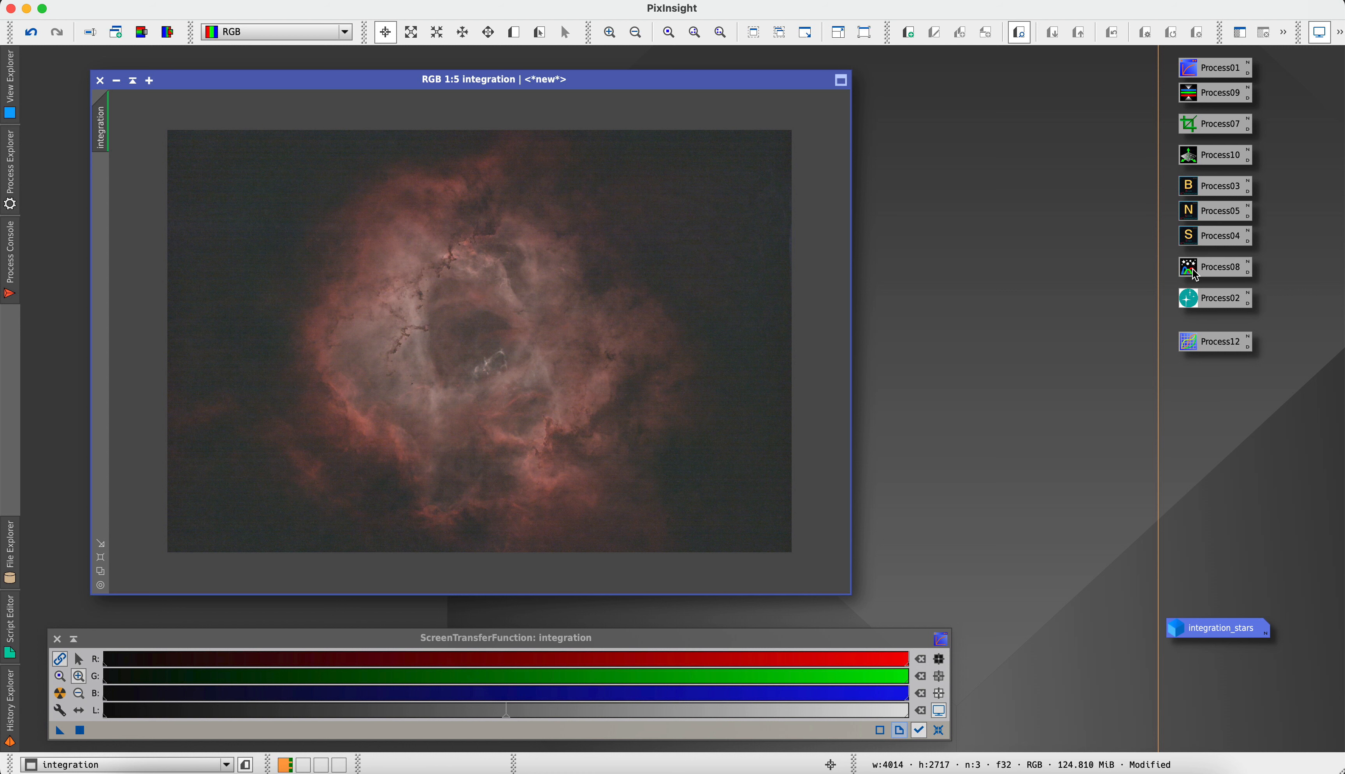
Reset the screen stretch and open the saved GeneralizedHyperbolicStretch process with its real-time preview placed beside it
{"action": "left_click", "coordinate": [939, 731]}
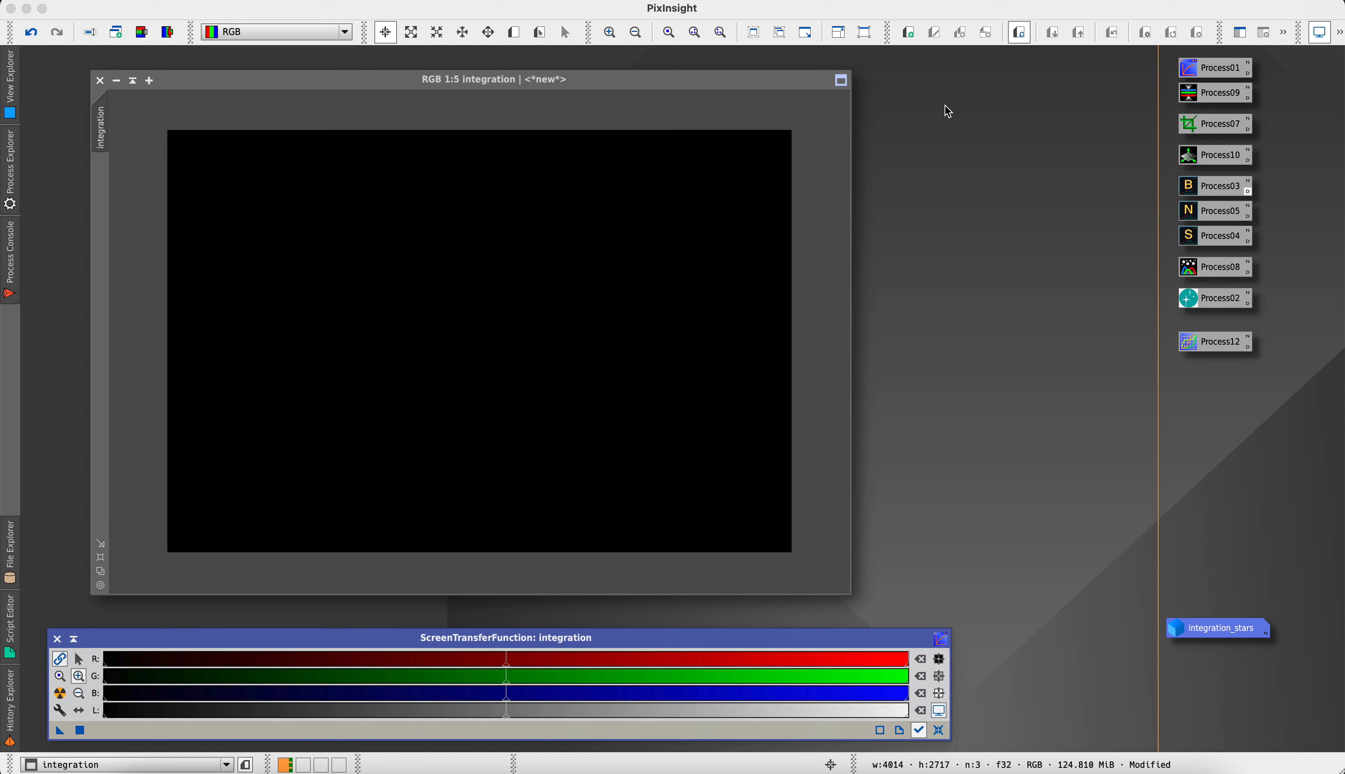
{"action": "double_click", "coordinate": [1189, 302]}
{"action": "mouse_move", "coordinate": [1189, 302]}
{"action": "left_mouse_down"}
{"action": "mouse_move", "coordinate": [934, 160]}
{"action": "mouse_move", "coordinate": [943, 33]}
{"action": "mouse_move", "coordinate": [1194, 303]}
{"action": "left_mouse_up"}
{"action": "left_click", "coordinate": [818, 652]}
{"action": "left_click_drag", "start_coordinate": [650, 92], "coordinate": [365, 92]}
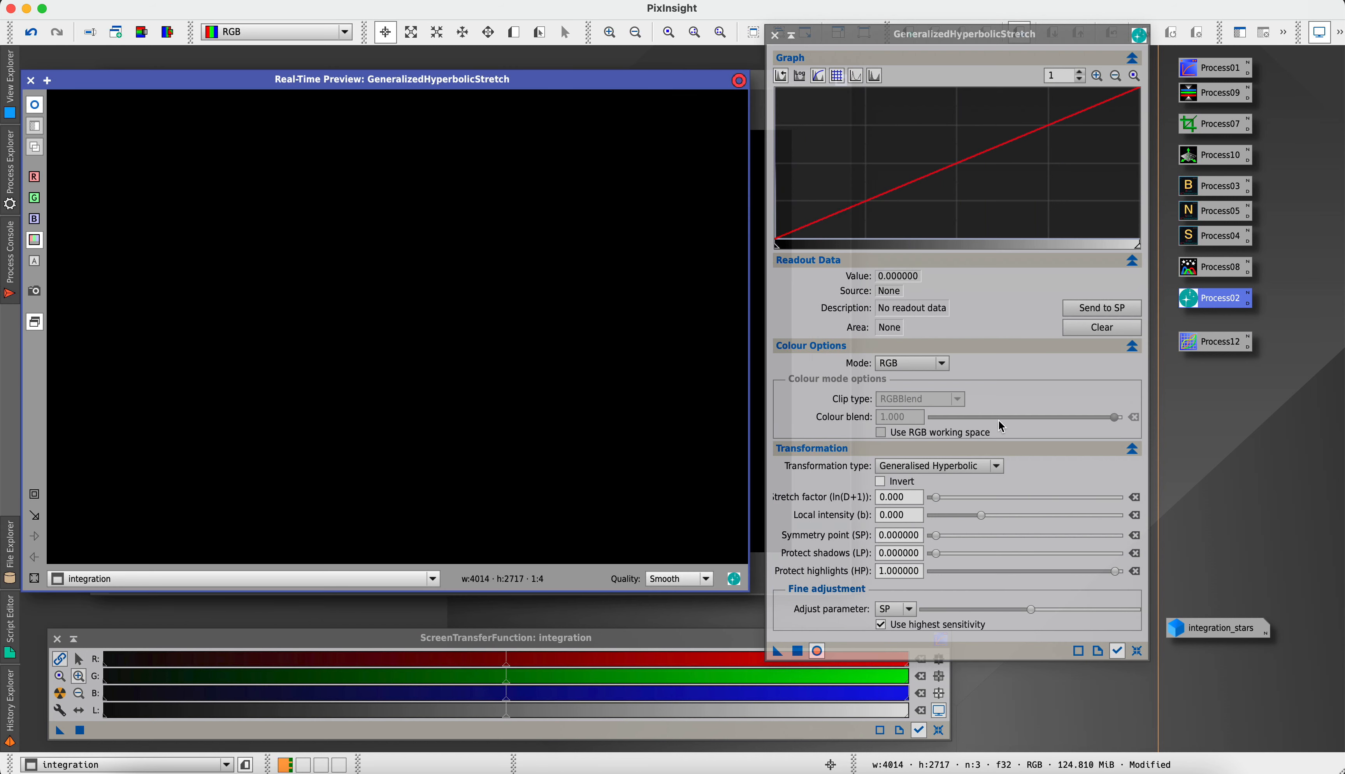
Apply a Linear transformation with blackpoint 0.000017 to the starless image, using the histogram magnified to 250
{"action": "left_click", "coordinate": [930, 470]}
{"action": "left_click", "coordinate": [907, 541]}
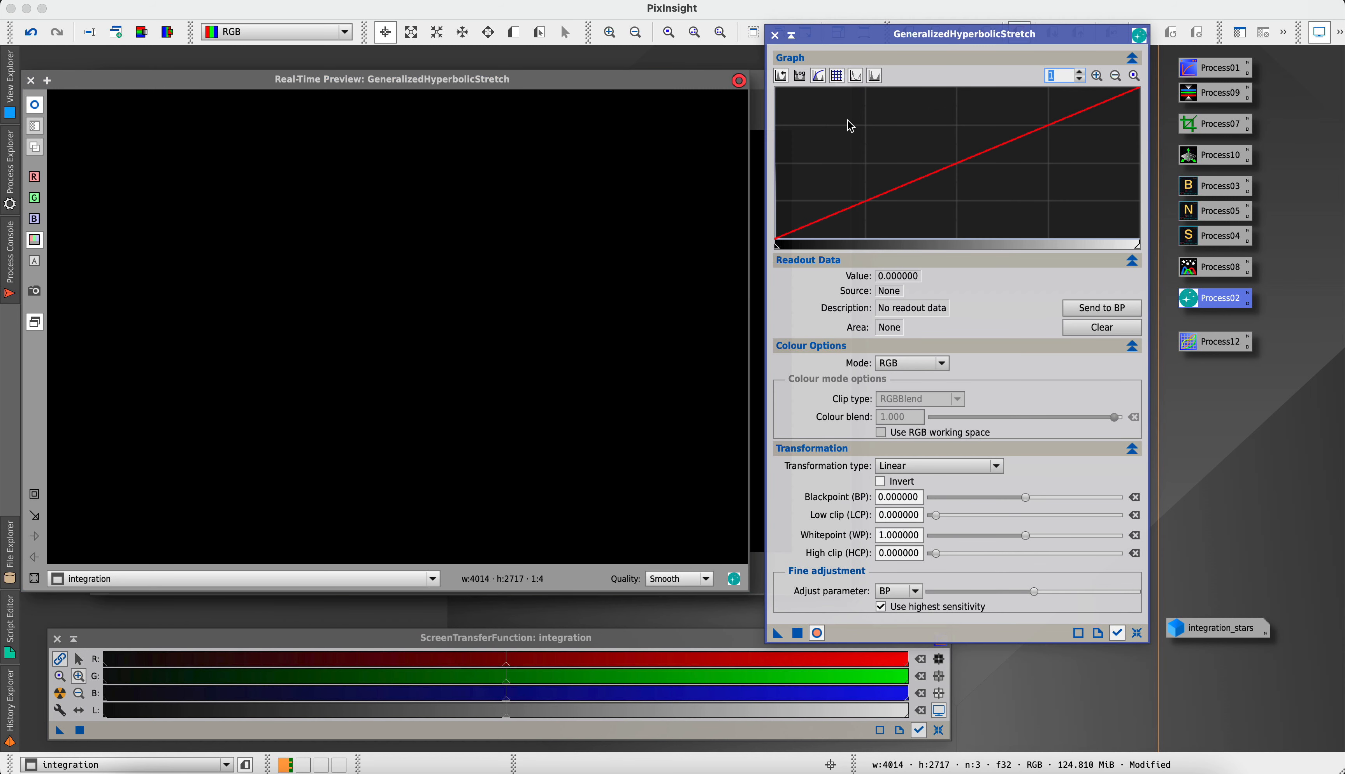
{"action": "left_click", "coordinate": [1097, 76]}
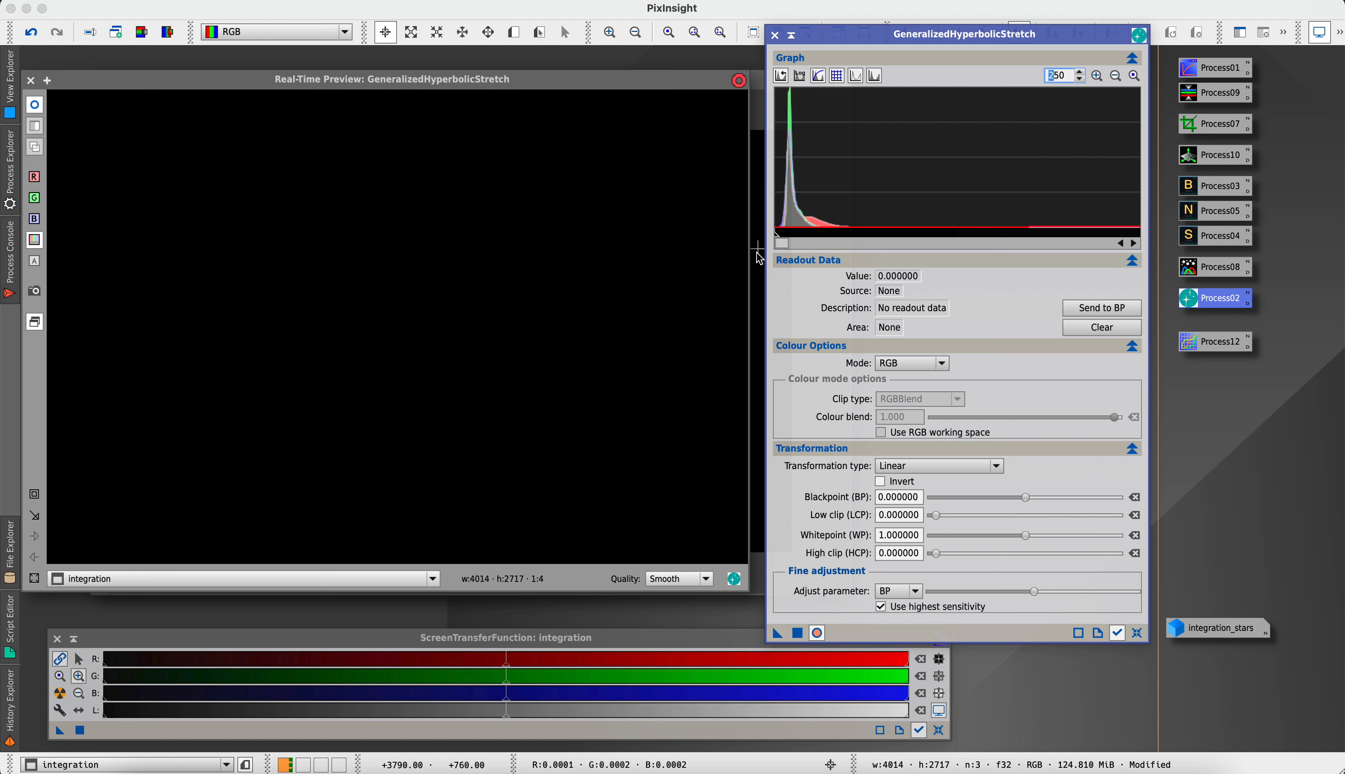
{"action": "left_click_drag", "start_coordinate": [776, 233], "coordinate": [776, 232]}
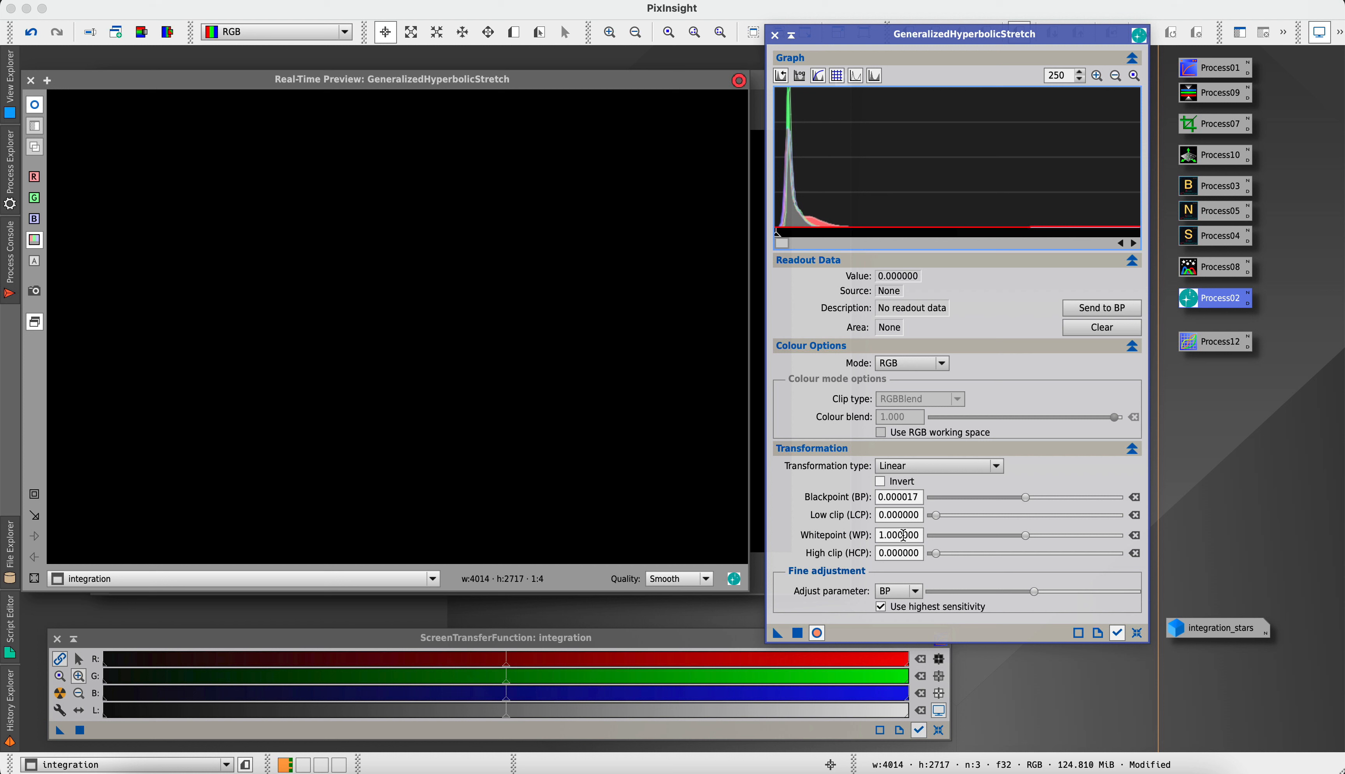
{"action": "left_click", "coordinate": [917, 516]}
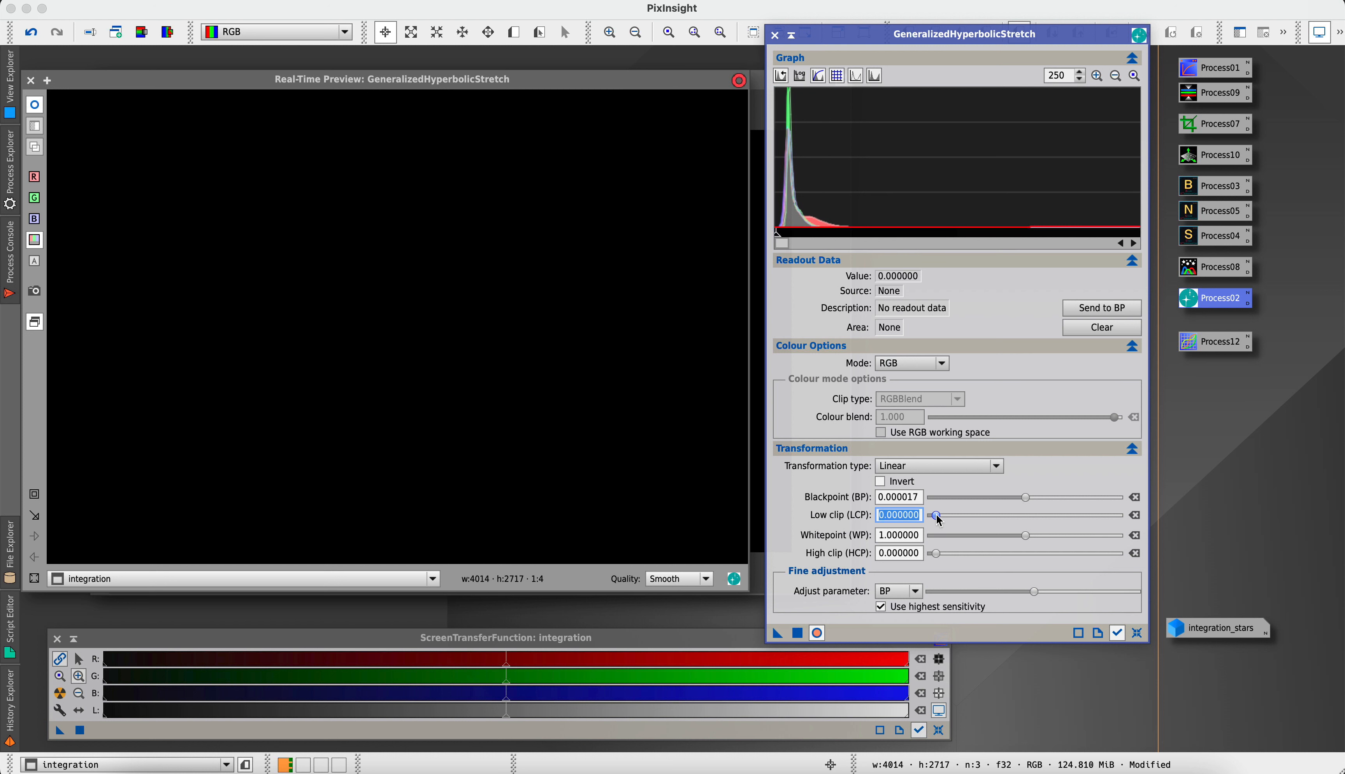
{"action": "left_click", "coordinate": [797, 633]}
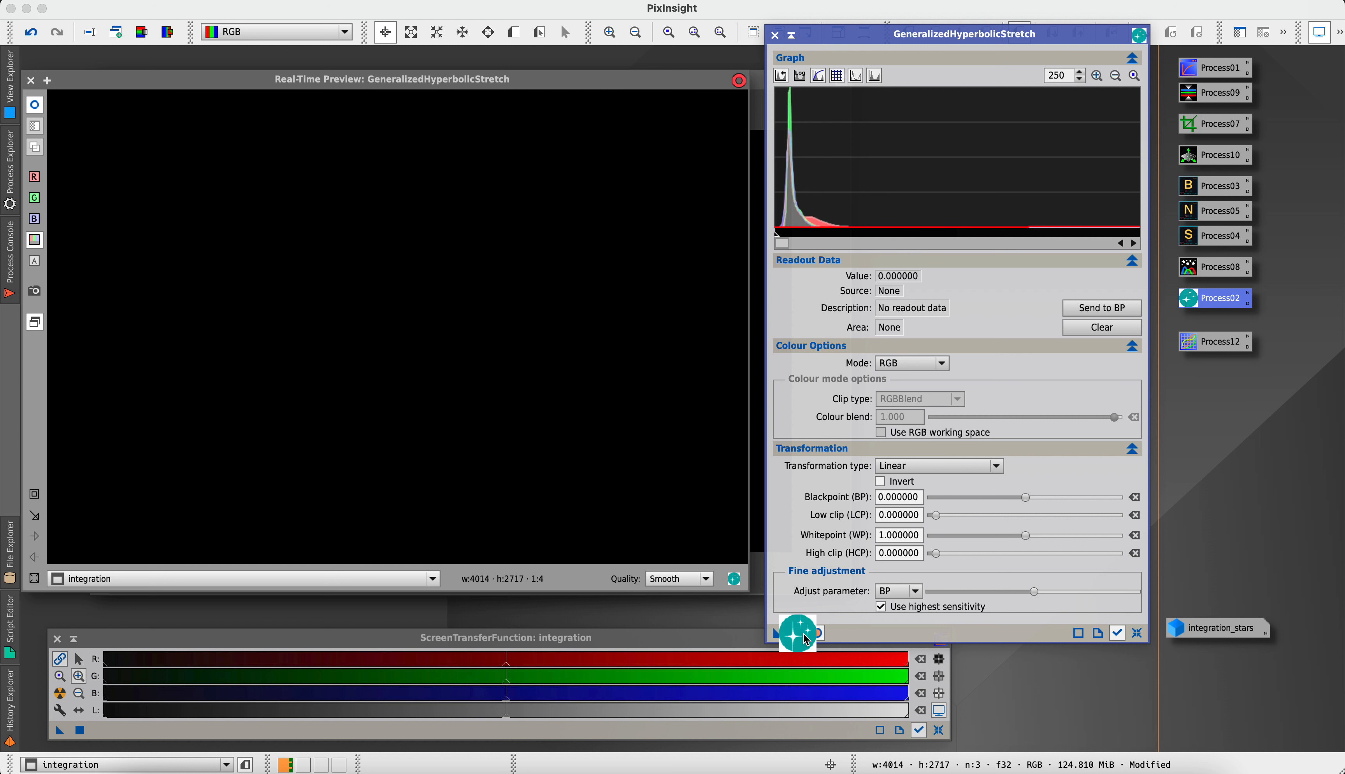
Reset the stretch to Generalised Hyperbolic and set the symmetry point to 0.000187 from the right side of the histogram peak
{"action": "left_click", "coordinate": [1136, 633]}
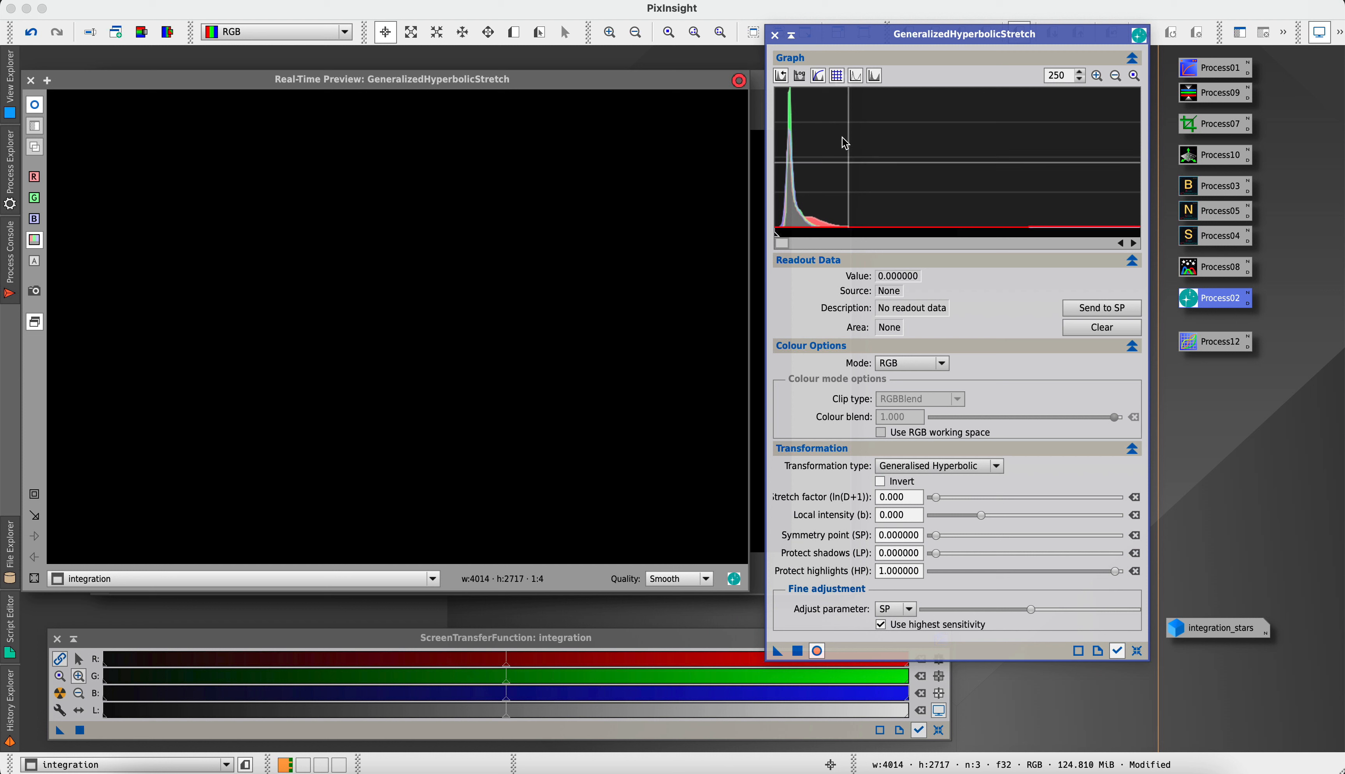
{"action": "left_click", "coordinate": [793, 153]}
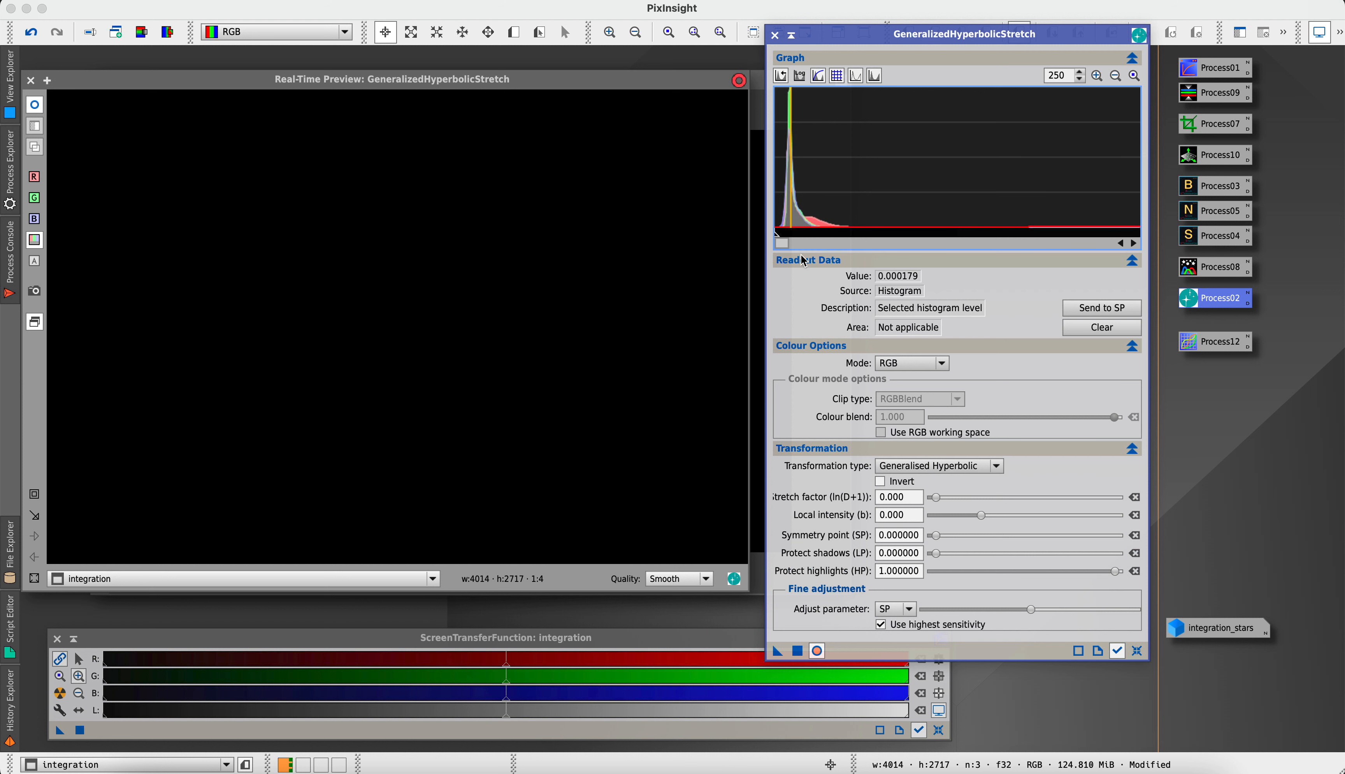
{"action": "left_click", "coordinate": [794, 188]}
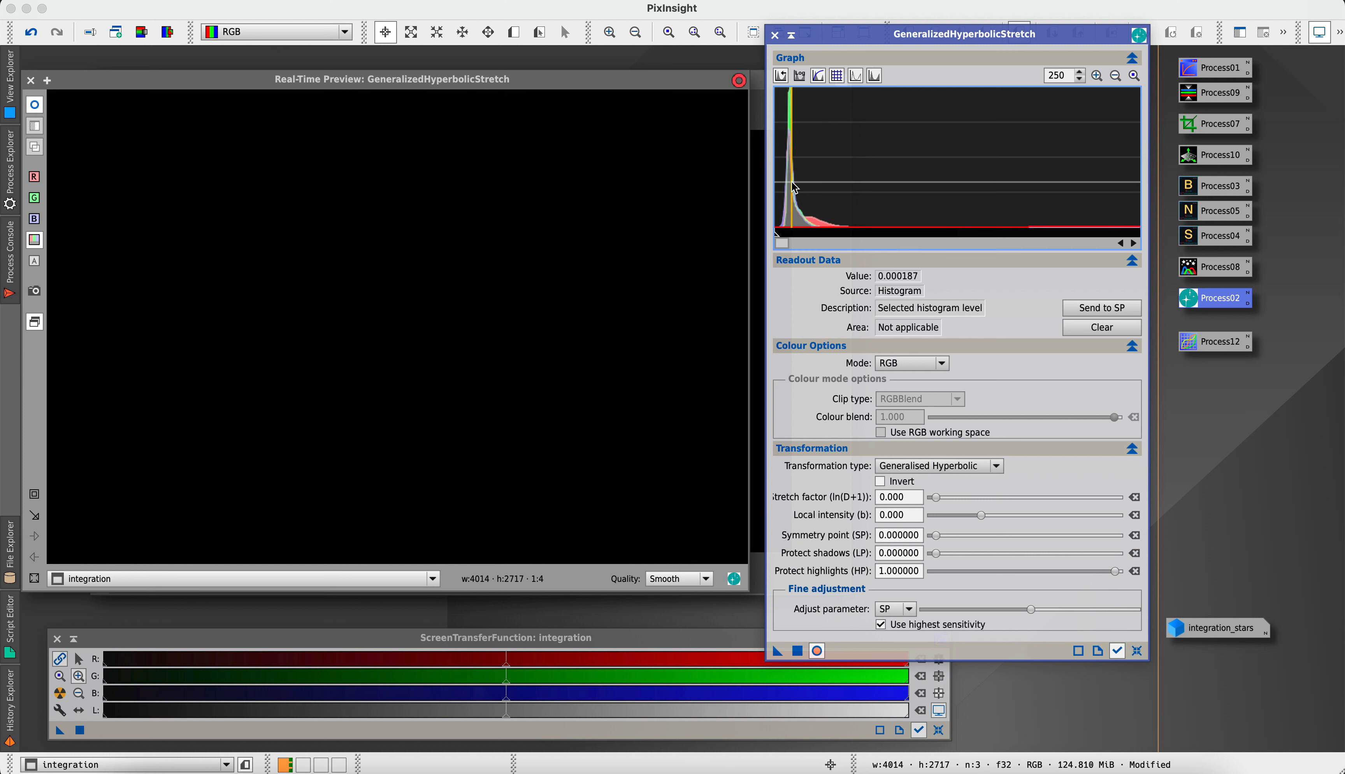
{"action": "left_click", "coordinate": [796, 216]}
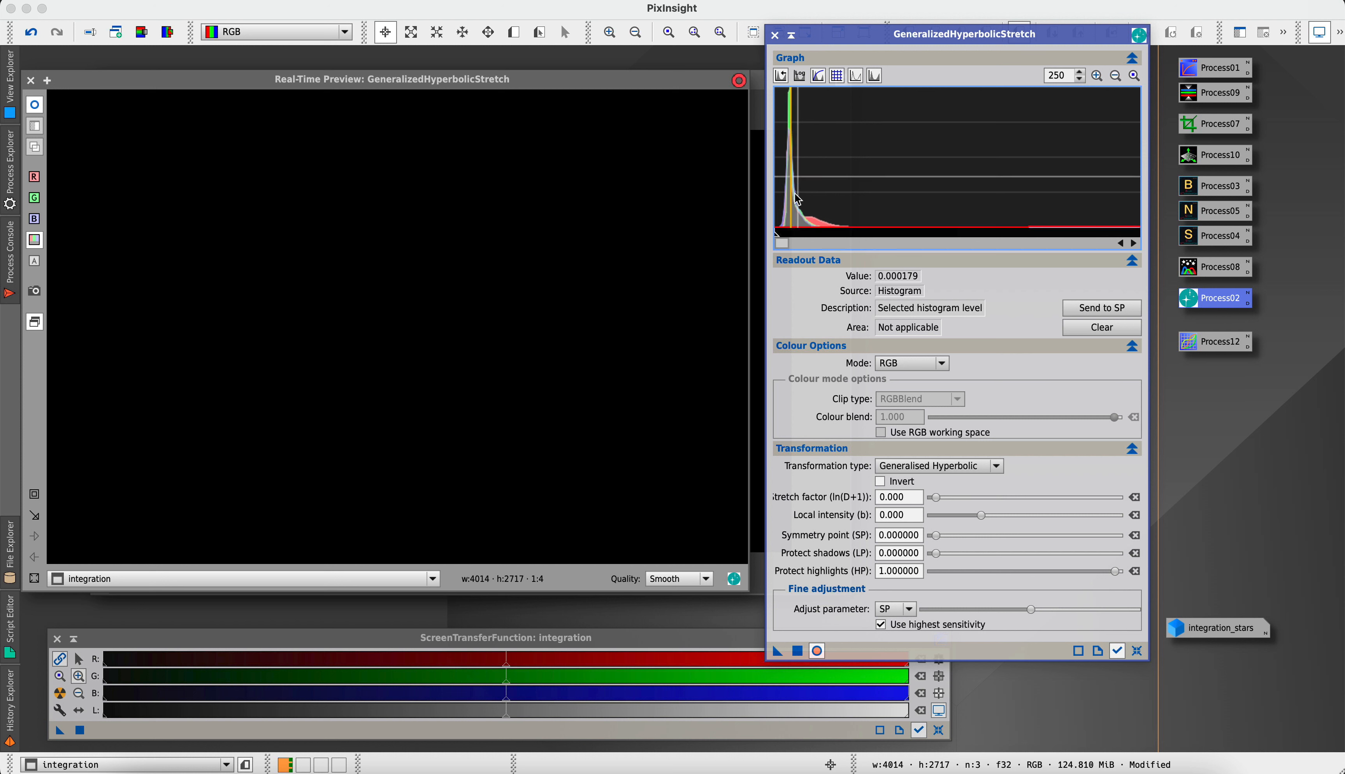
{"action": "left_click", "coordinate": [794, 220]}
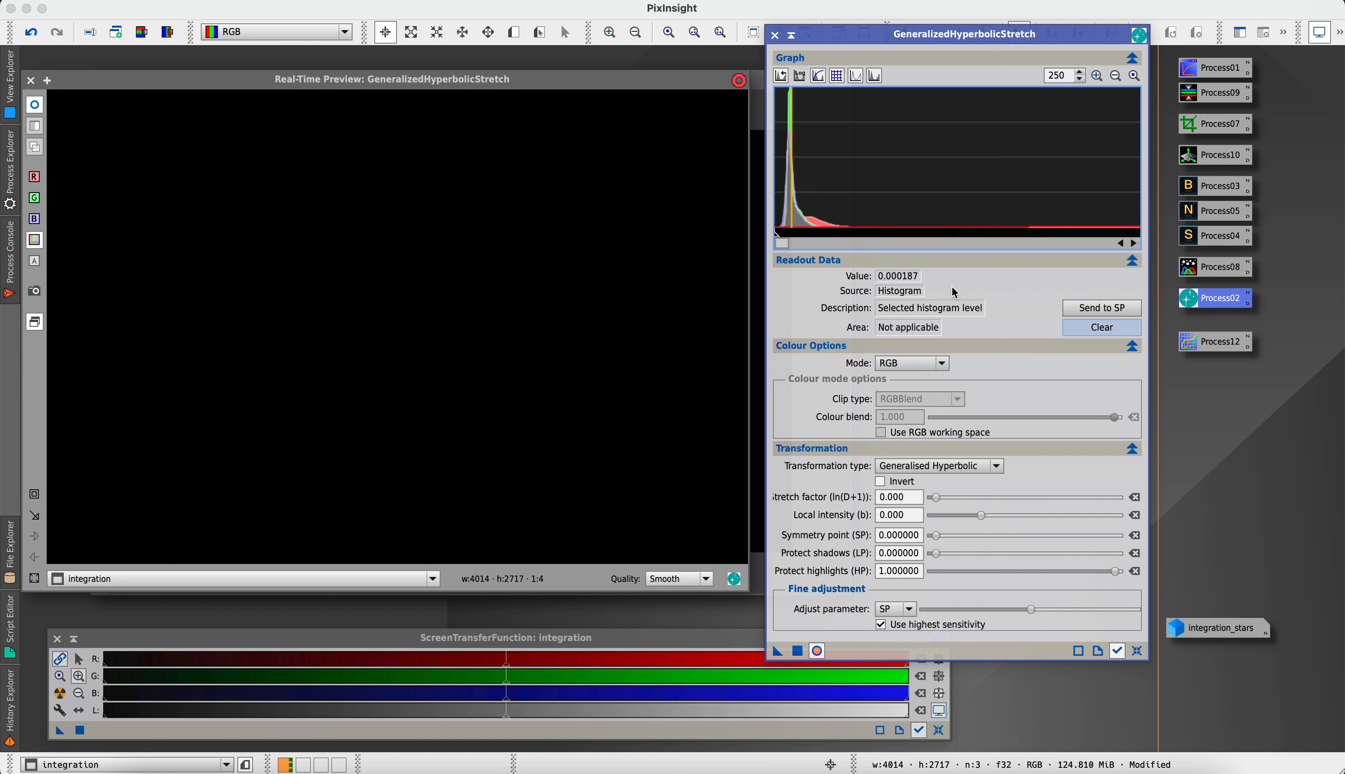
Set the stretch factor to 7.650 and local intensity to -0.400, and apply the hyperbolic stretch to the starless image
{"action": "left_click", "coordinate": [937, 501]}
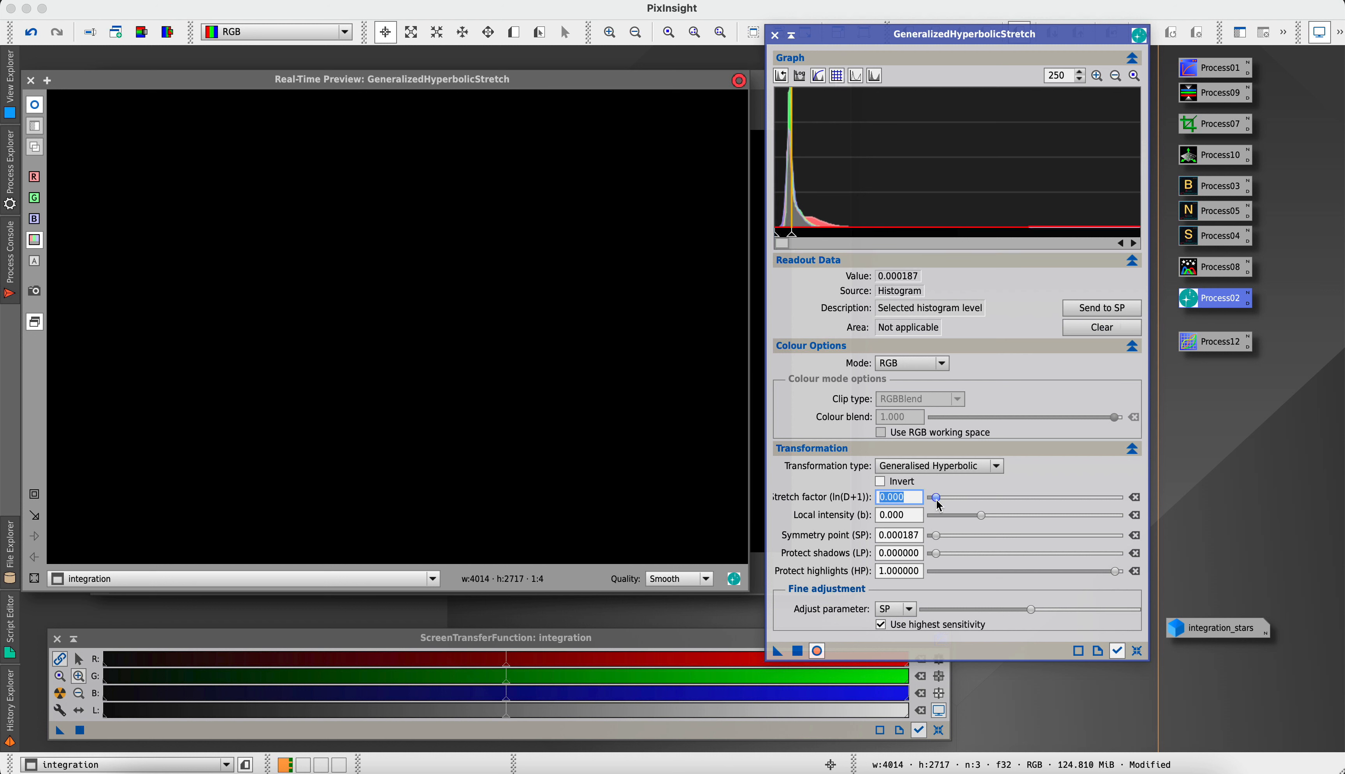
{"action": "left_click_drag", "start_coordinate": [938, 504], "coordinate": [1012, 499]}
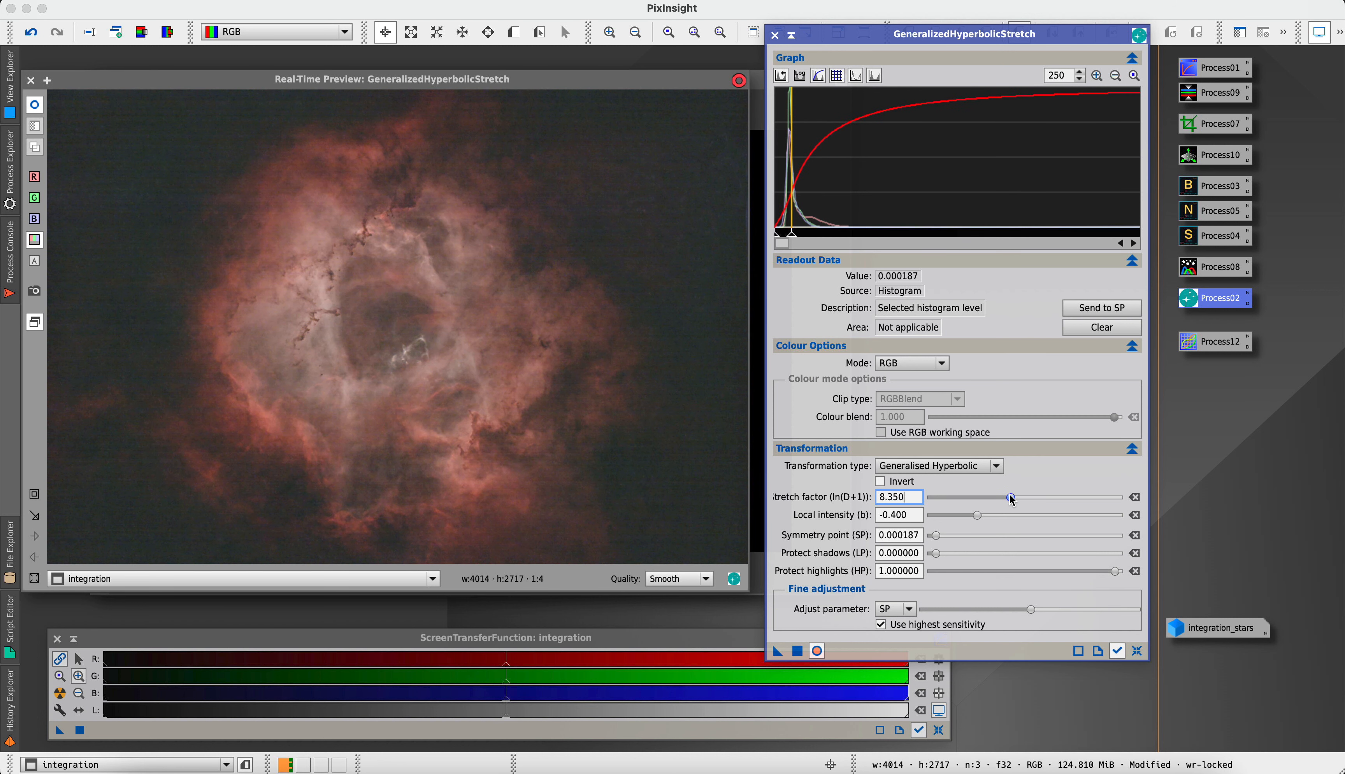
{"action": "left_click_drag", "start_coordinate": [1010, 499], "coordinate": [1006, 501]}
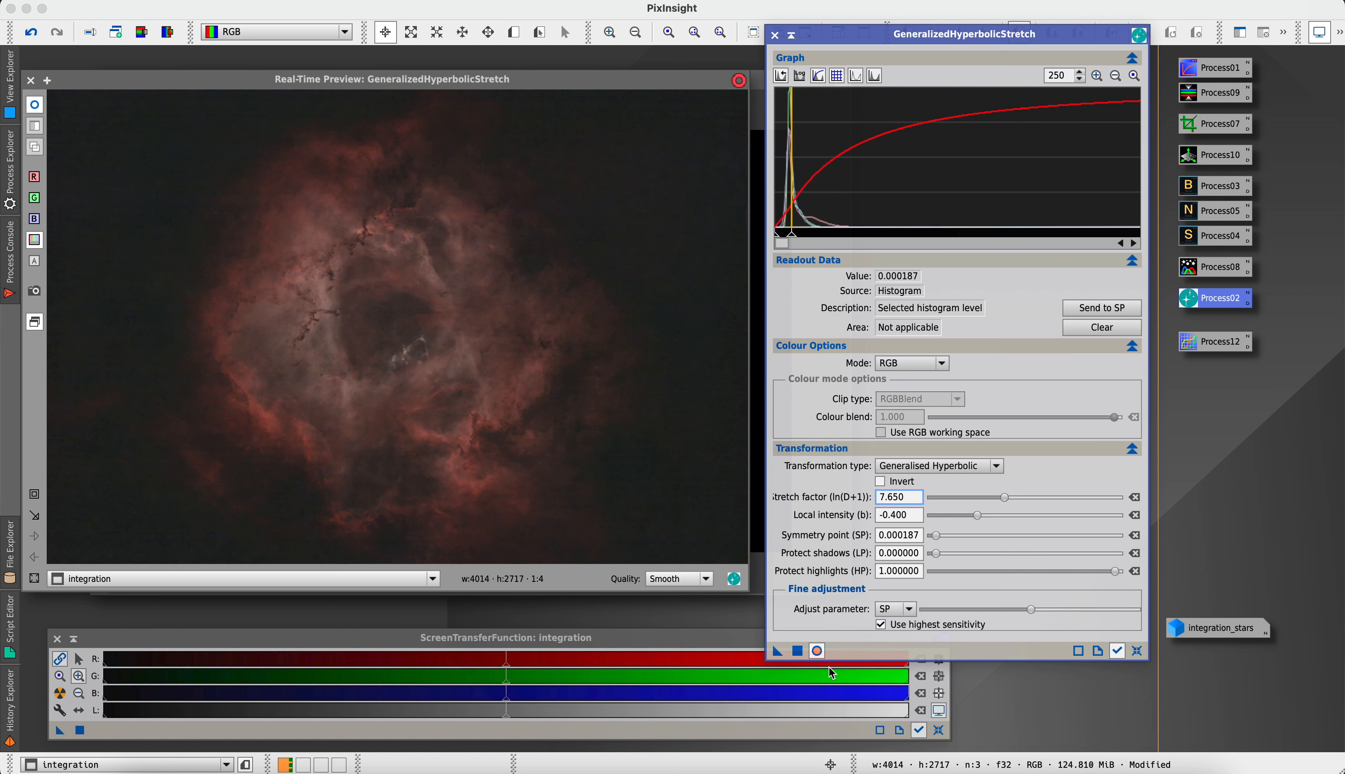
{"action": "left_click", "coordinate": [797, 653]}
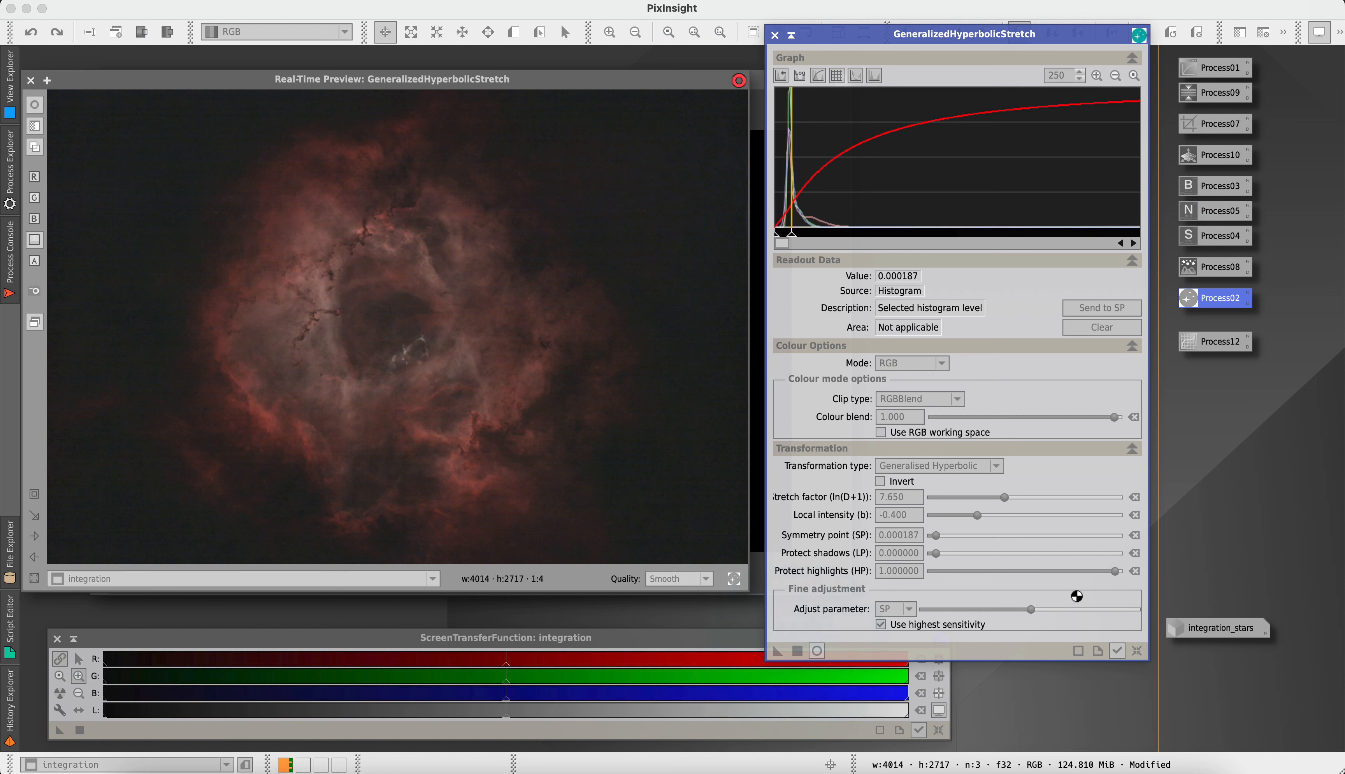
Reset the stretch and histogram zoom, set symmetry point 0.253731 and stretch factor 1.300, and apply the hyperbolic stretch to the starless image
{"action": "left_click", "coordinate": [1137, 652]}
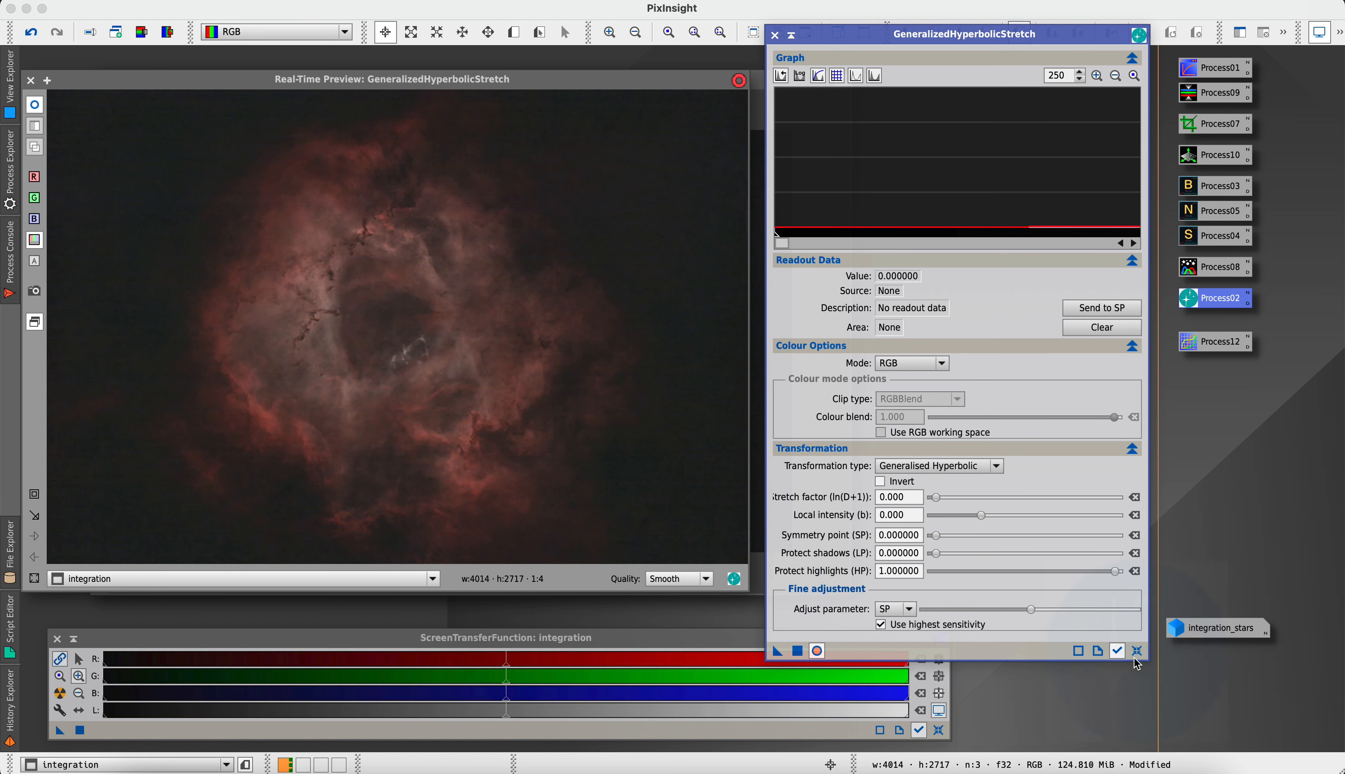
{"action": "left_click", "coordinate": [1133, 76]}
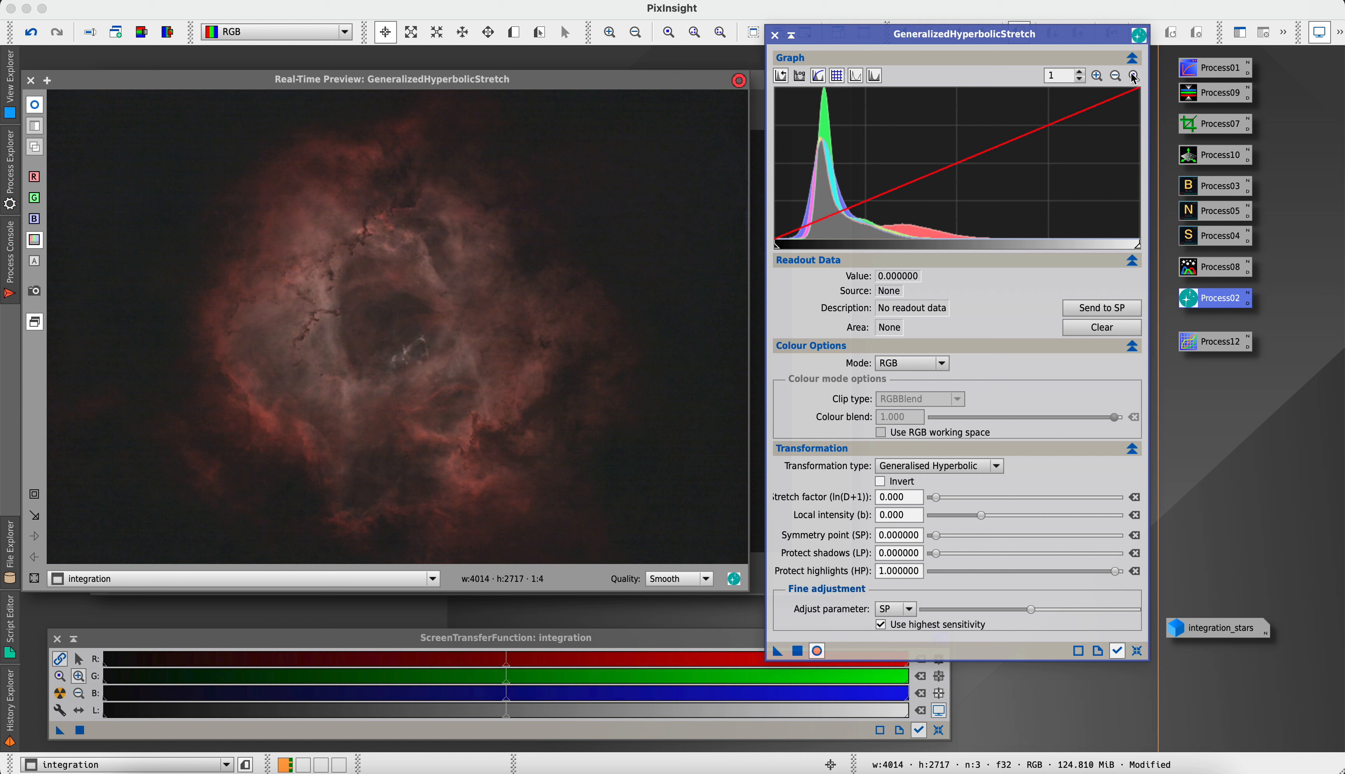
{"action": "left_click", "coordinate": [867, 153]}
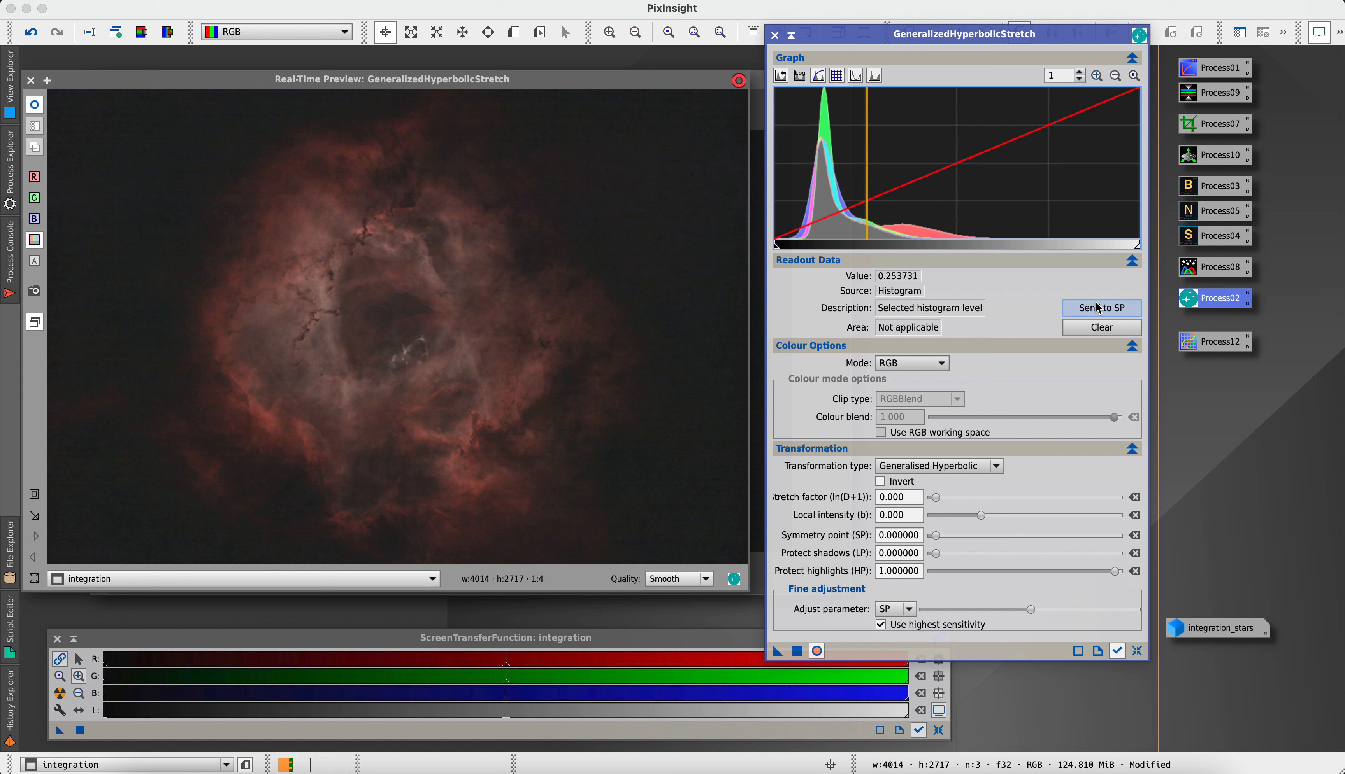
{"action": "left_click_drag", "start_coordinate": [931, 498], "coordinate": [946, 500]}
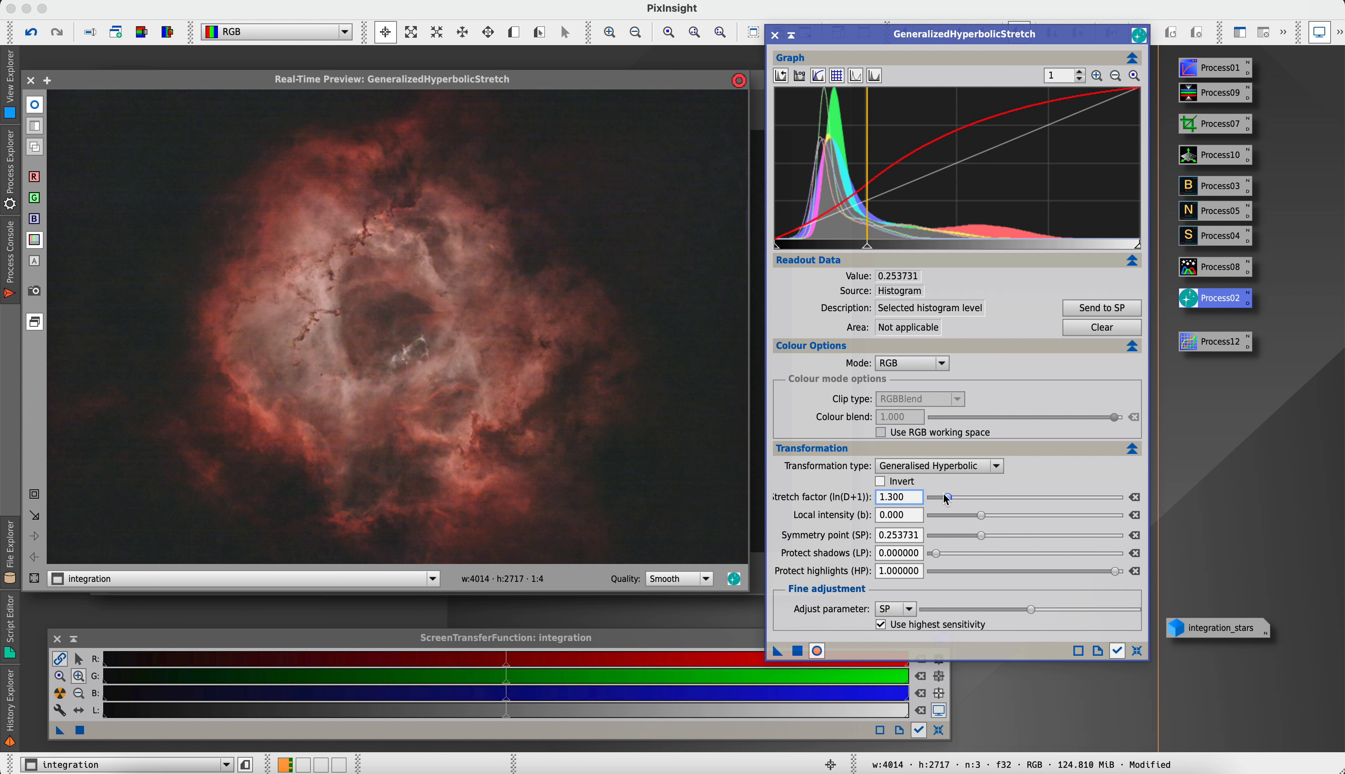
{"action": "left_click", "coordinate": [804, 653]}
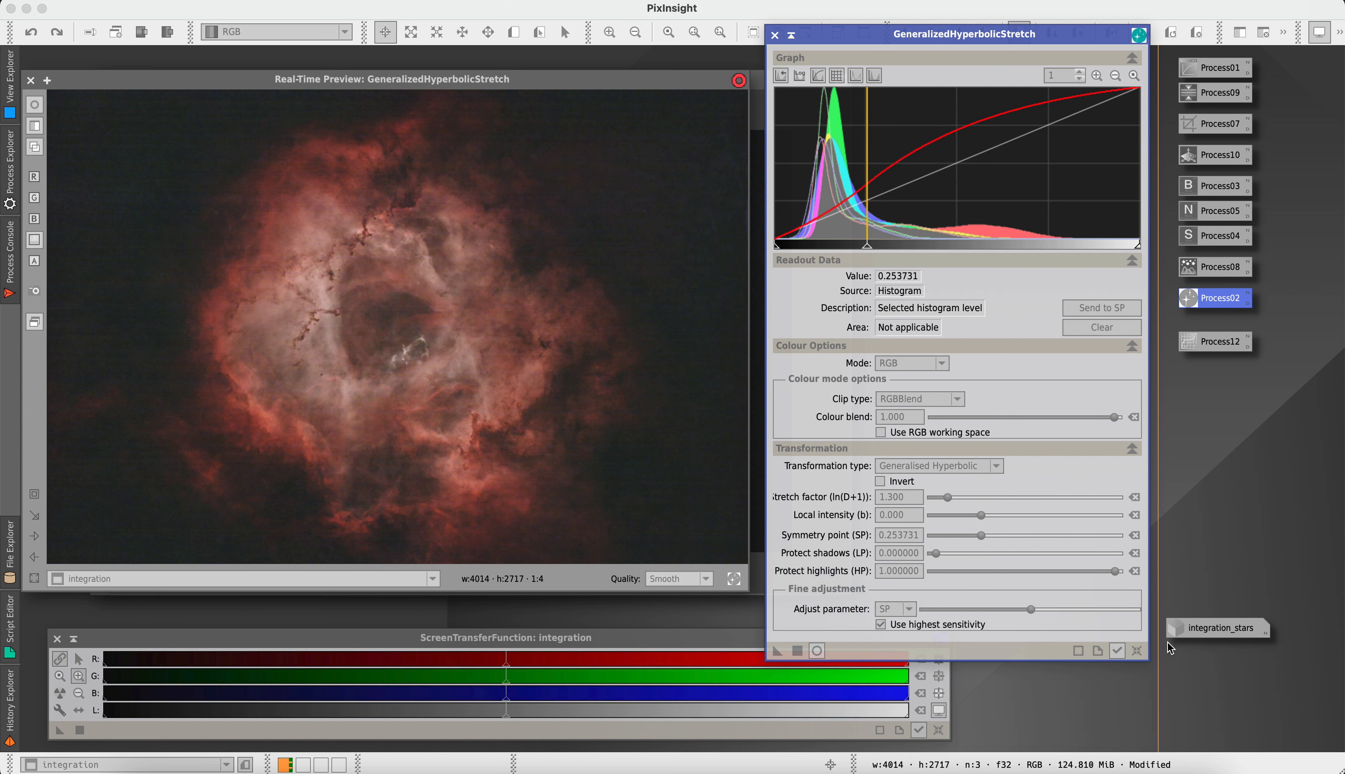
Reset the settings, set symmetry point 0.385928 and stretch factor 0.600, and apply another hyperbolic stretch to the starless image
{"action": "left_click", "coordinate": [1137, 651]}
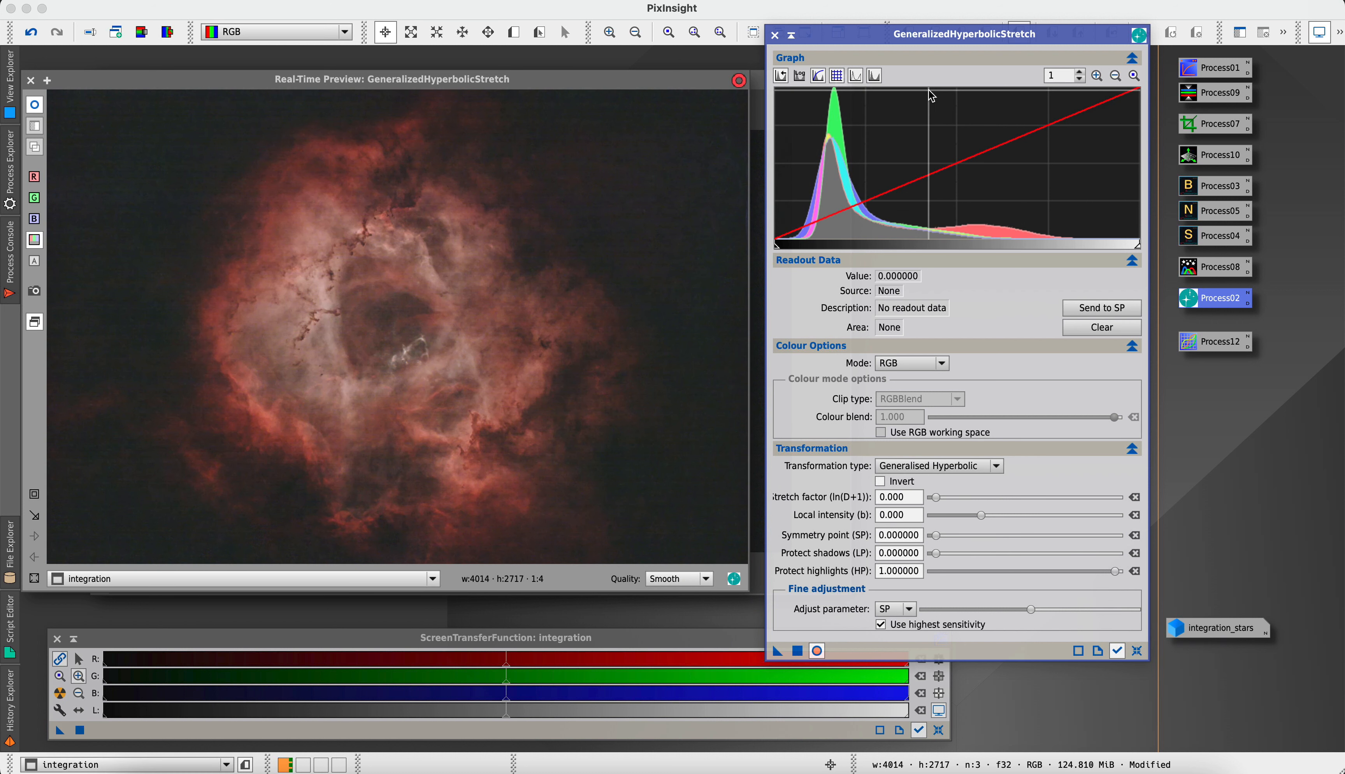
{"action": "left_click", "coordinate": [917, 148]}
{"action": "left_click", "coordinate": [1101, 308]}
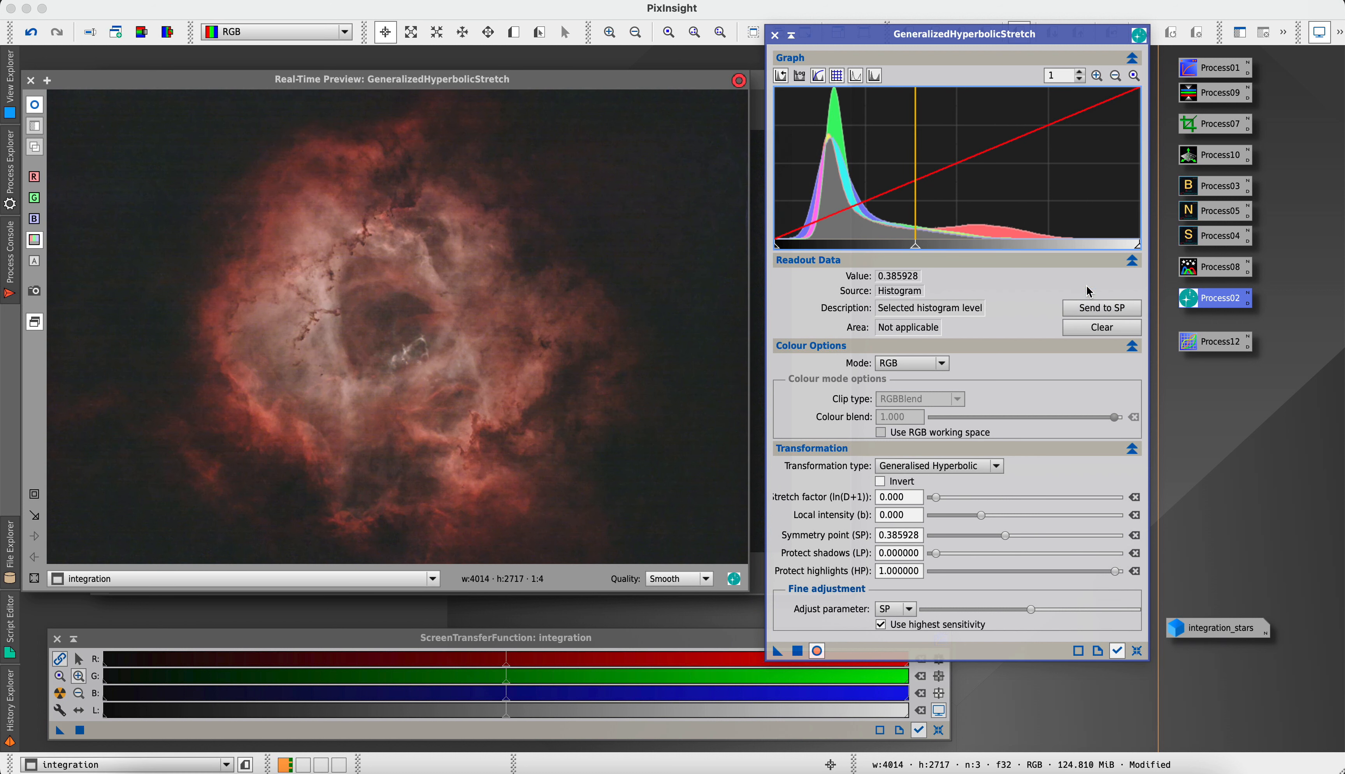
{"action": "left_click", "coordinate": [934, 498]}
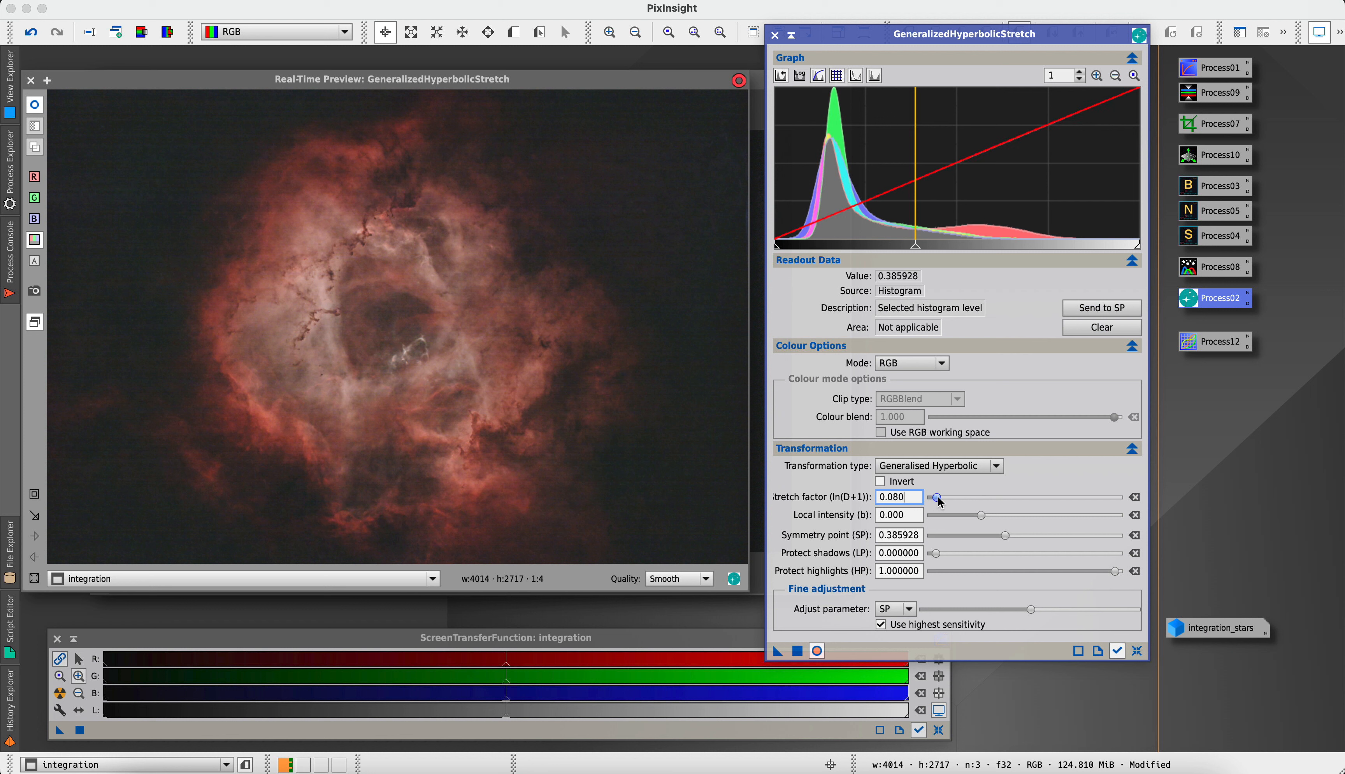
{"action": "left_click_drag", "start_coordinate": [939, 501], "coordinate": [940, 501]}
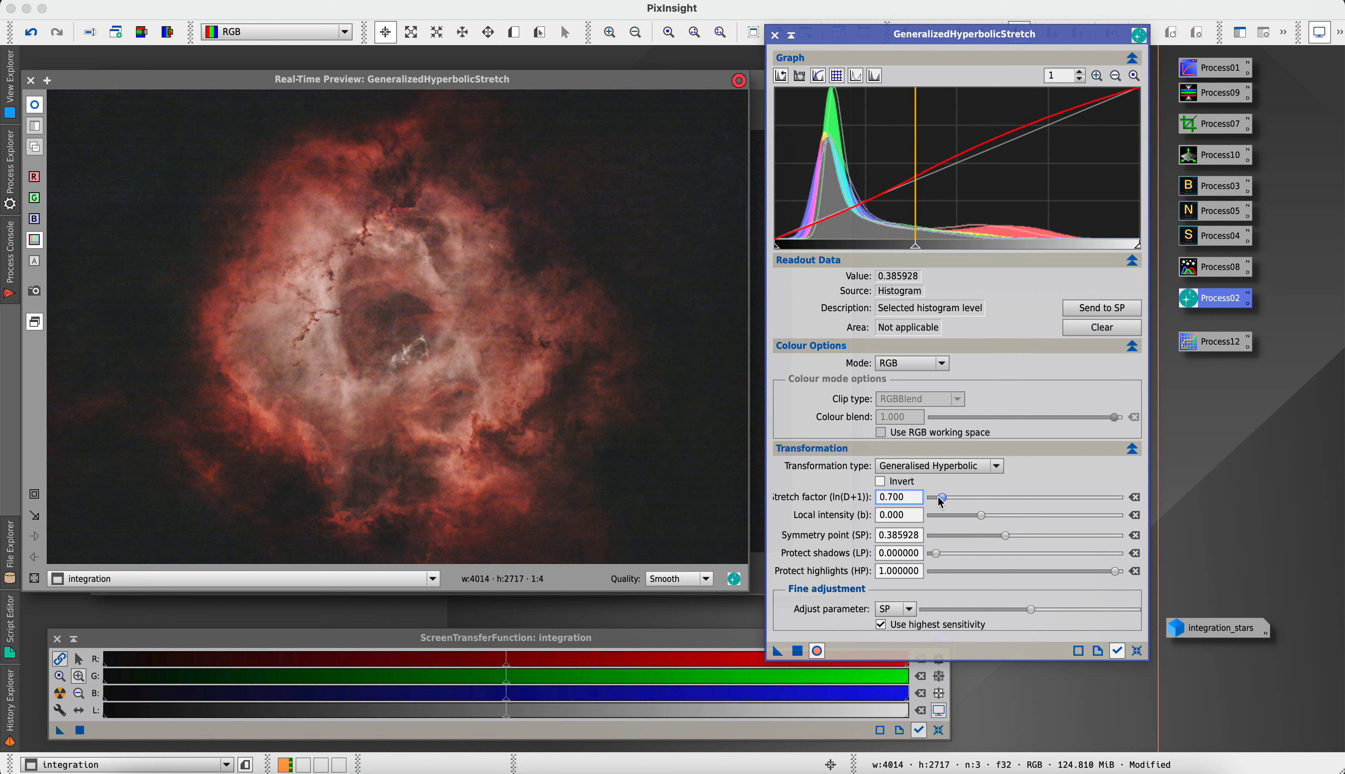
{"action": "scroll", "coordinate": [940, 501], "scroll_direction": "down", "scroll_amount": 1}
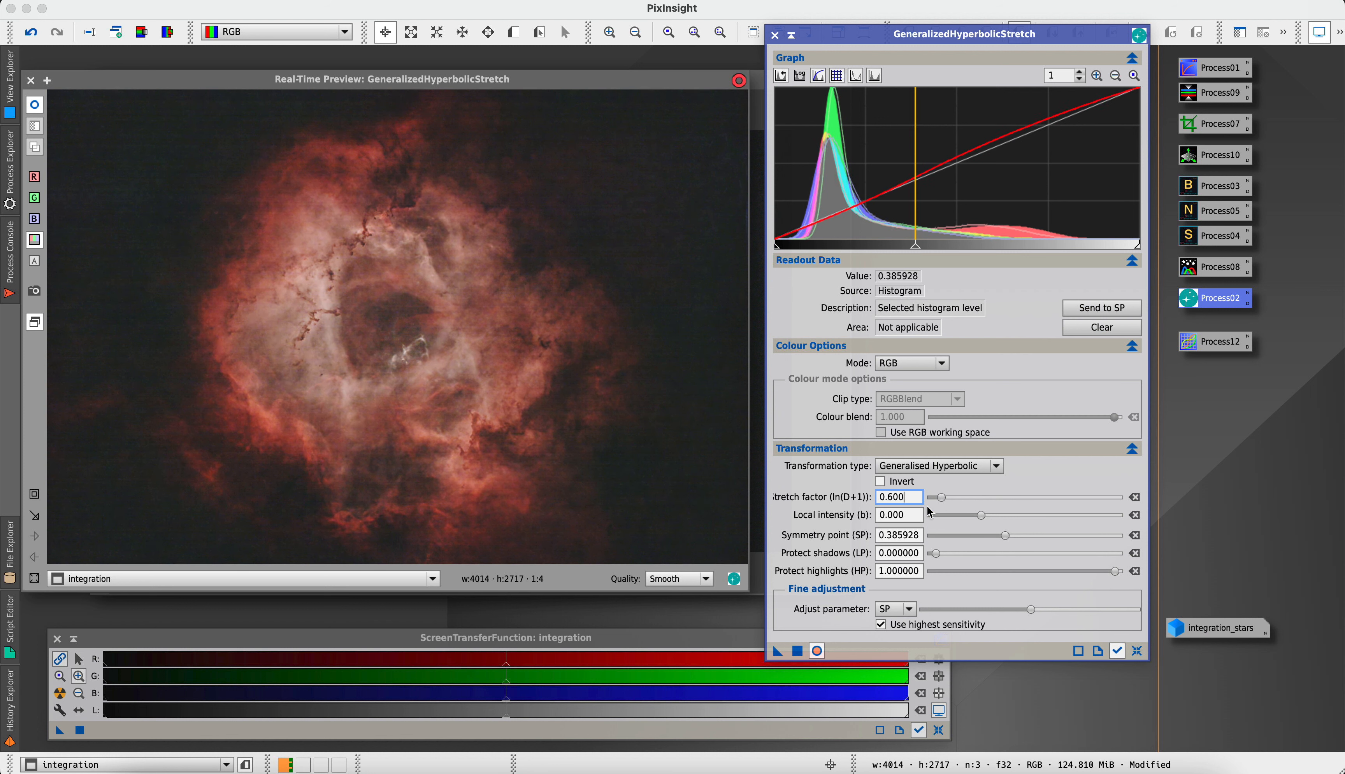
{"action": "left_click", "coordinate": [799, 659]}
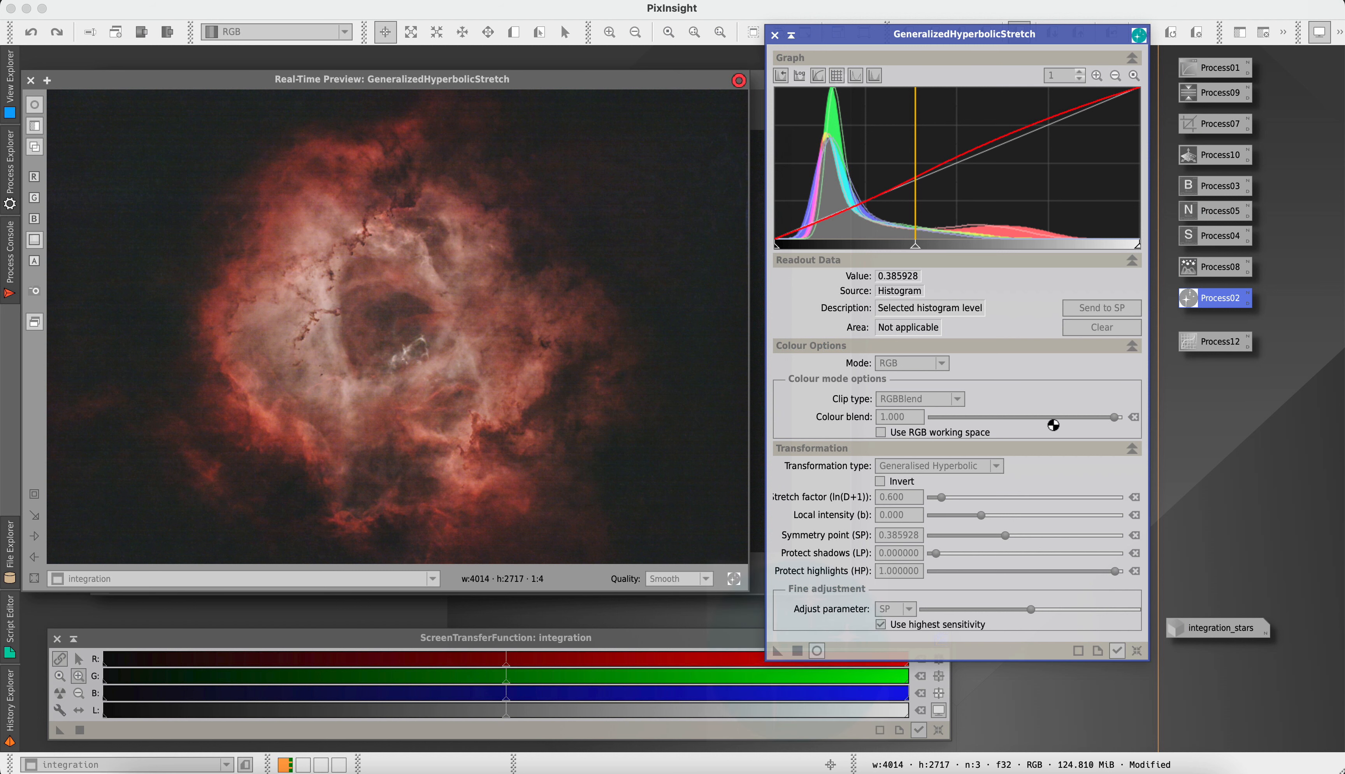
Reset and close GeneralizedHyperbolicStretch, and open the saved CurvesTransformation process
{"action": "left_click", "coordinate": [1135, 648]}
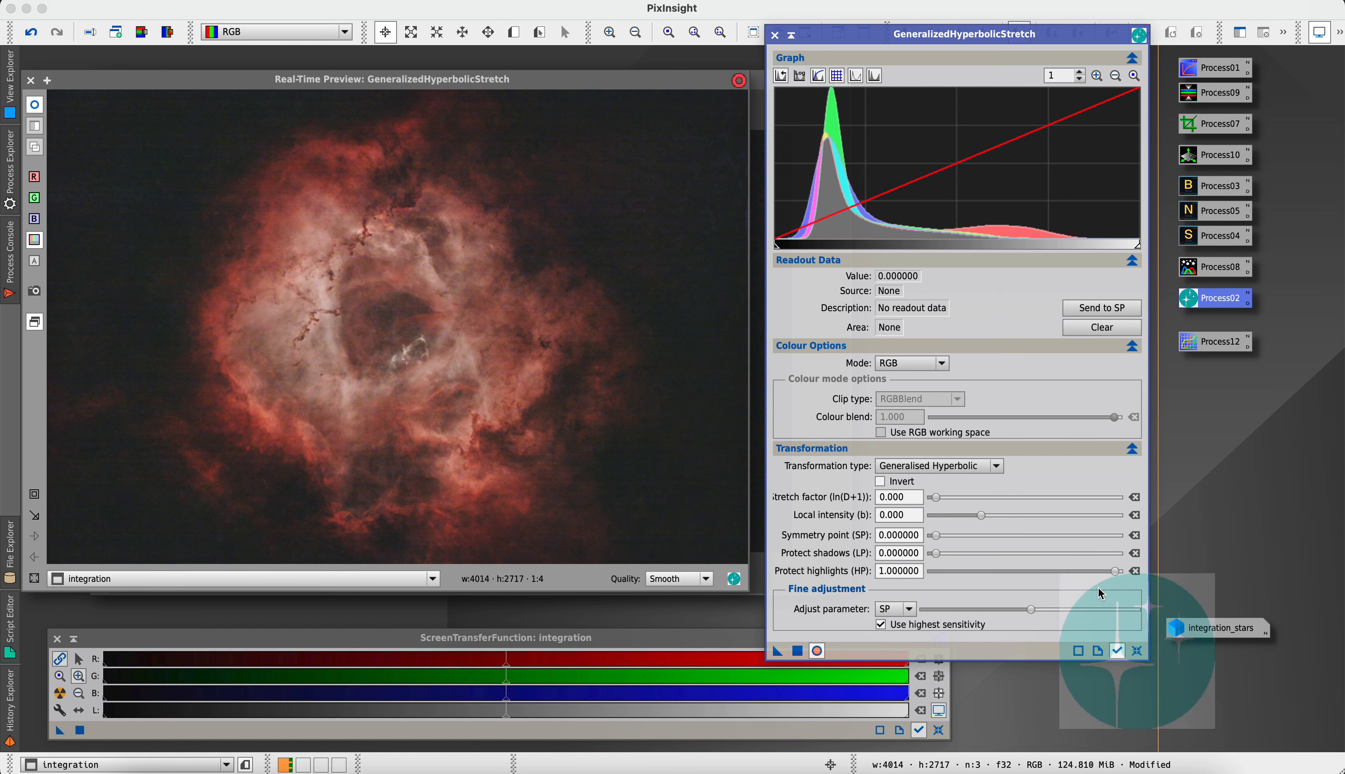
{"action": "left_click", "coordinate": [774, 35]}
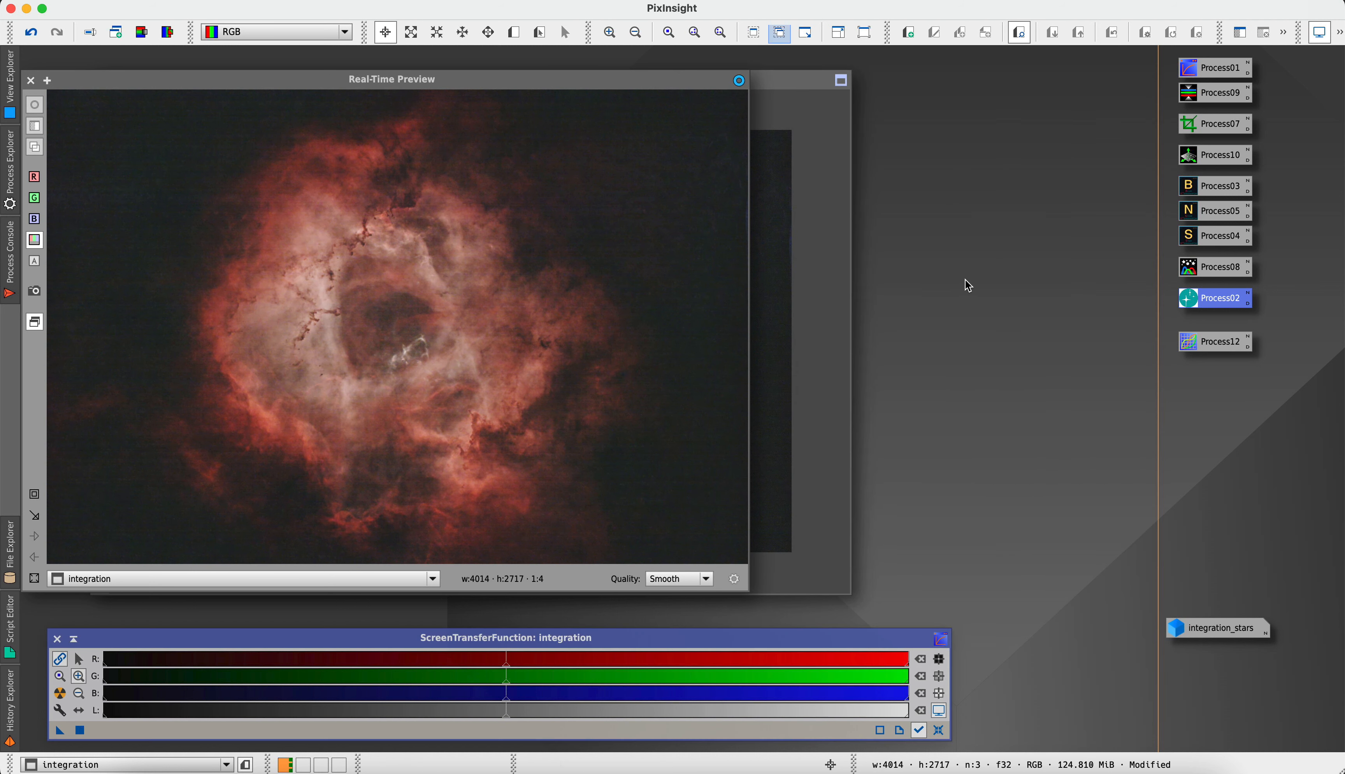
{"action": "double_click", "coordinate": [1195, 352]}
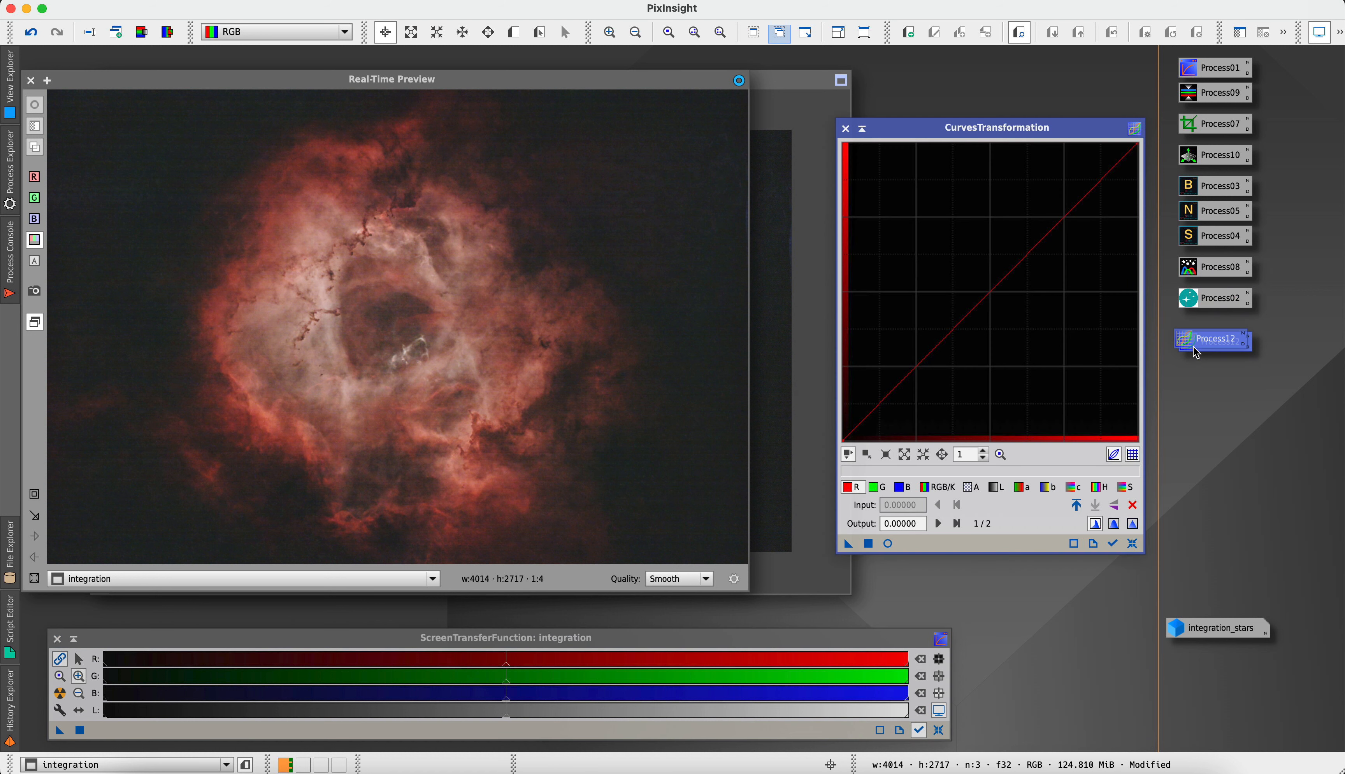
{"action": "mouse_move", "coordinate": [1195, 352]}
{"action": "left_mouse_down"}
{"action": "mouse_move", "coordinate": [1251, 394]}
{"action": "mouse_move", "coordinate": [1199, 352]}
{"action": "left_mouse_up"}
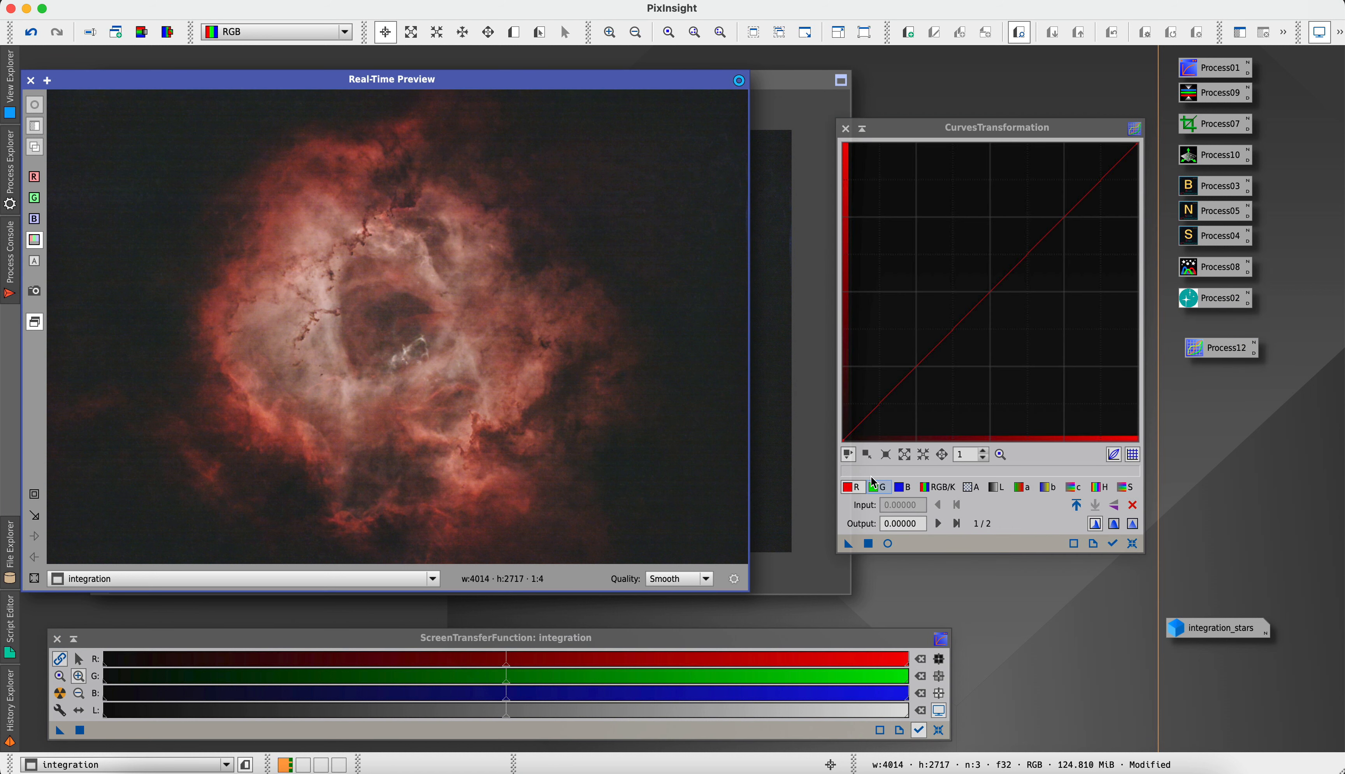
With real-time preview on, shape the red curve through about (0.27, 0.29), (0.42, 0.48) and (0.78, 0.82), anchoring the shadows
{"action": "left_click", "coordinate": [857, 494]}
{"action": "left_click", "coordinate": [1035, 246]}
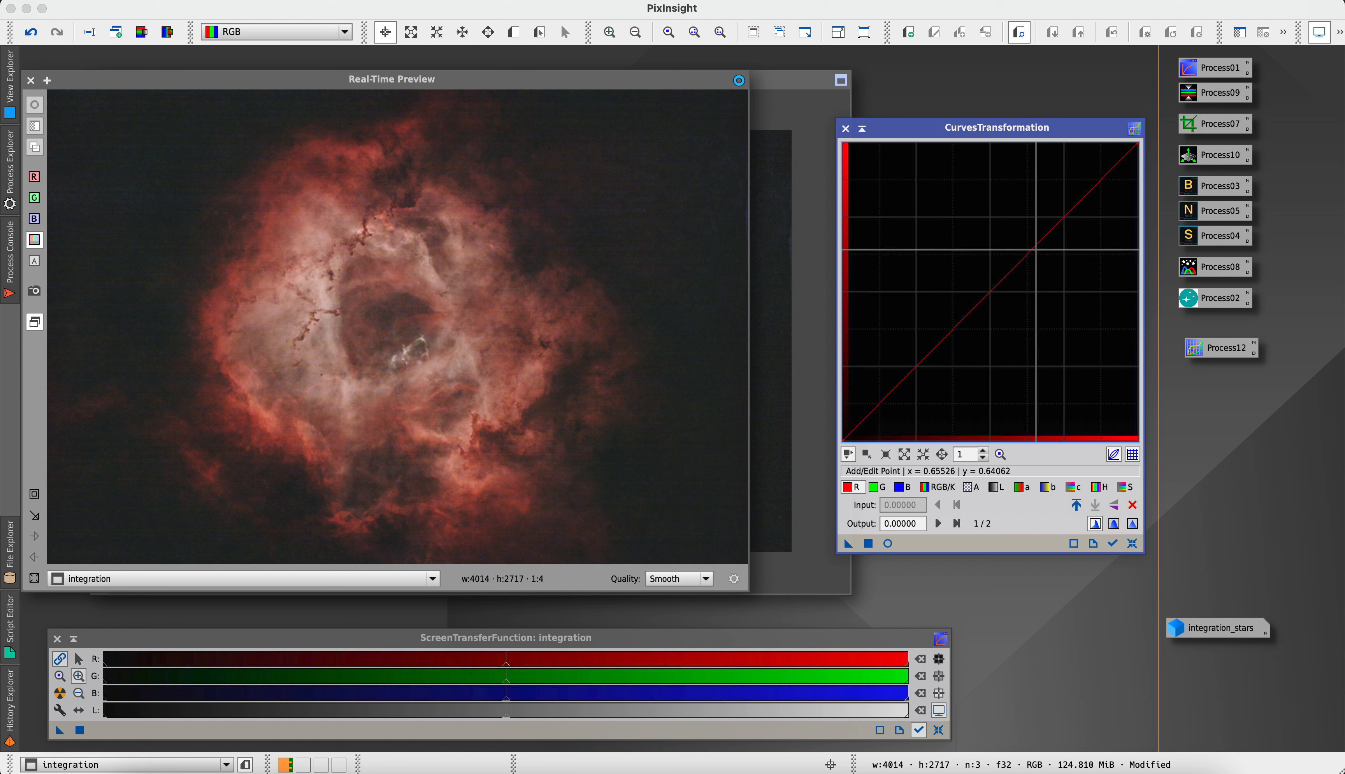
{"action": "left_click_drag", "start_coordinate": [1036, 246], "coordinate": [1071, 199]}
{"action": "left_click", "coordinate": [888, 545]}
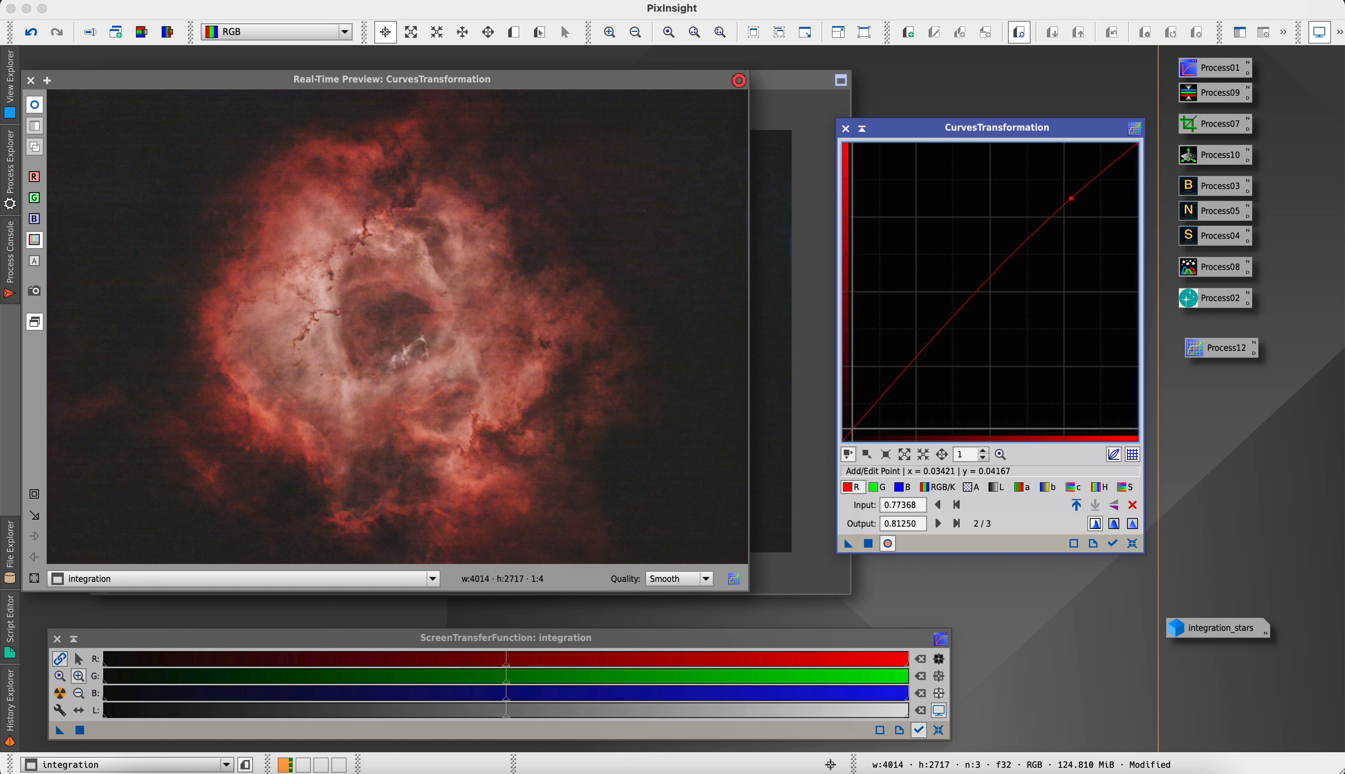
{"action": "left_click_drag", "start_coordinate": [853, 428], "coordinate": [920, 356]}
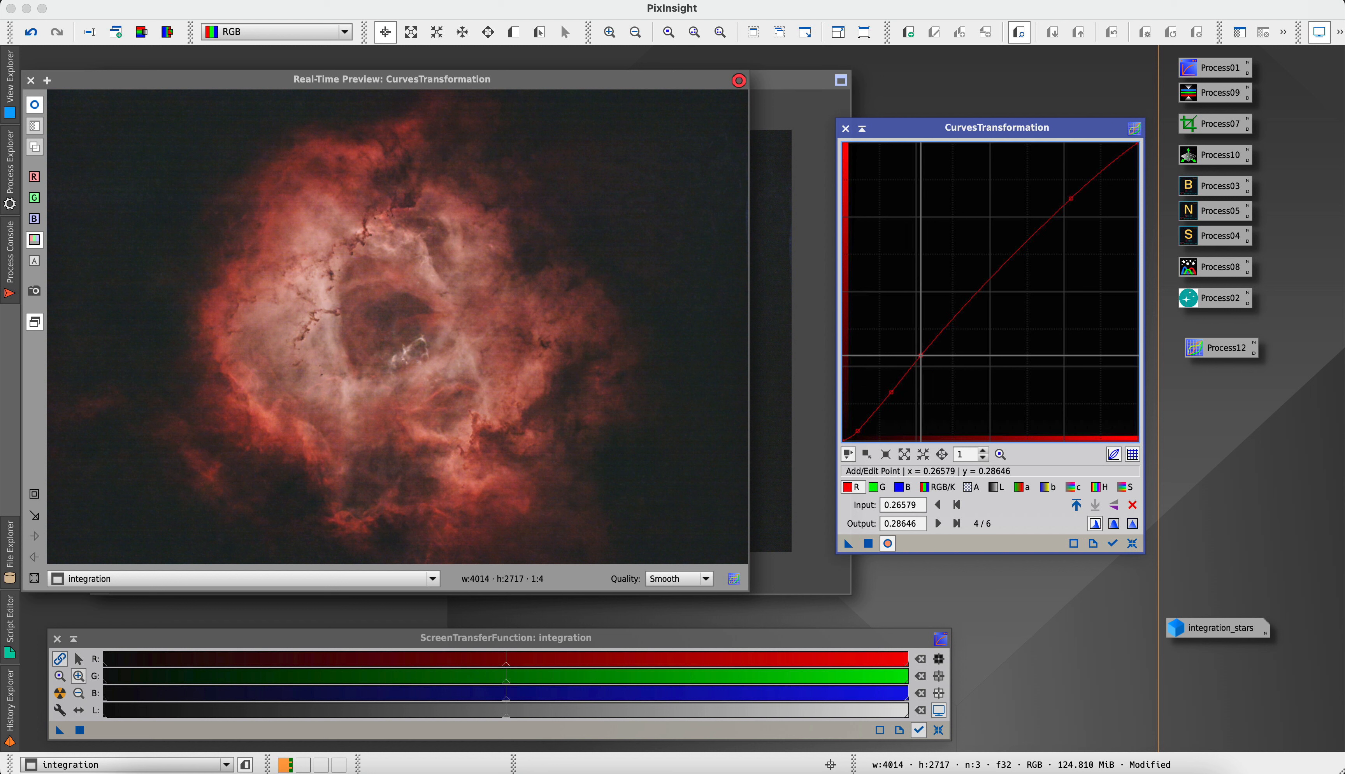
{"action": "left_click_drag", "start_coordinate": [968, 306], "coordinate": [967, 296]}
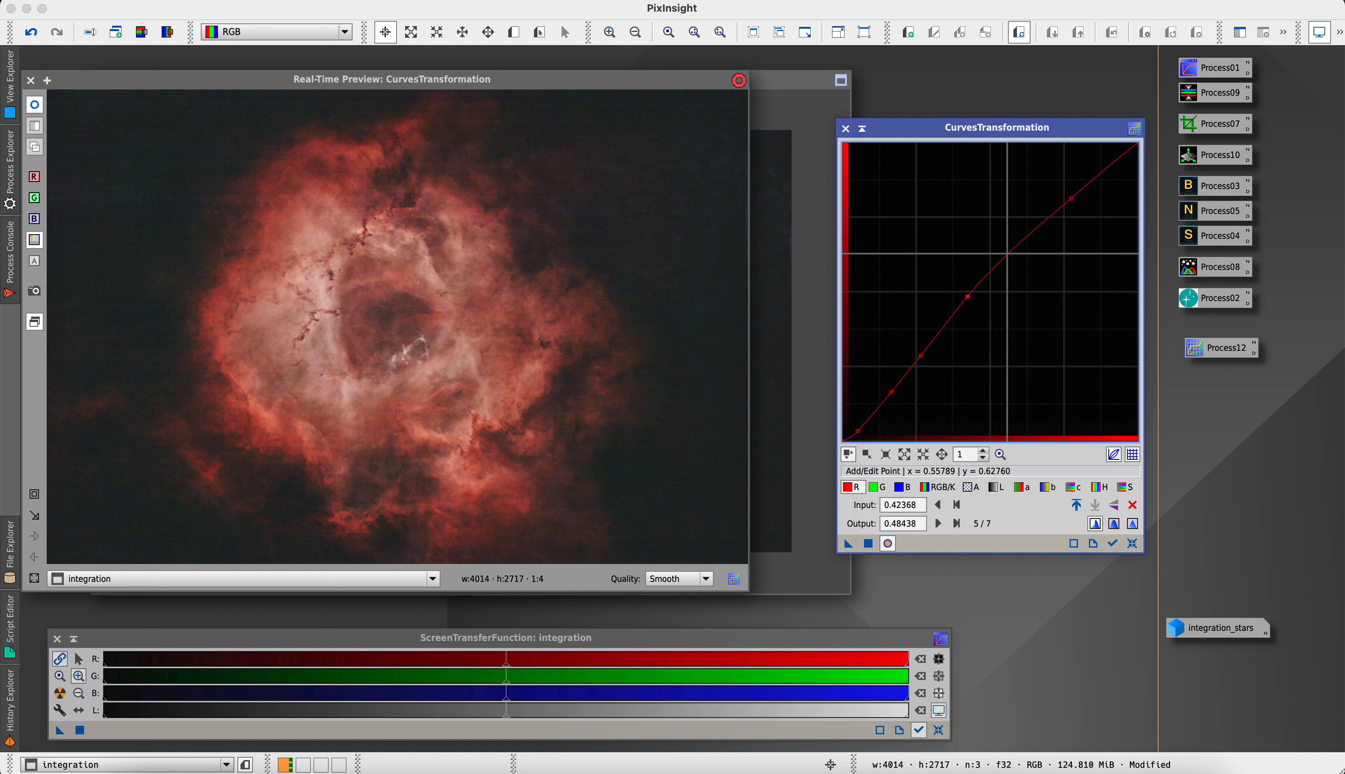
{"action": "left_click_drag", "start_coordinate": [1007, 255], "coordinate": [1007, 249]}
{"action": "mouse_move", "coordinate": [1071, 198]}
{"action": "left_mouse_down"}
{"action": "mouse_move", "coordinate": [1073, 223]}
{"action": "mouse_move", "coordinate": [1073, 196]}
{"action": "left_mouse_up"}
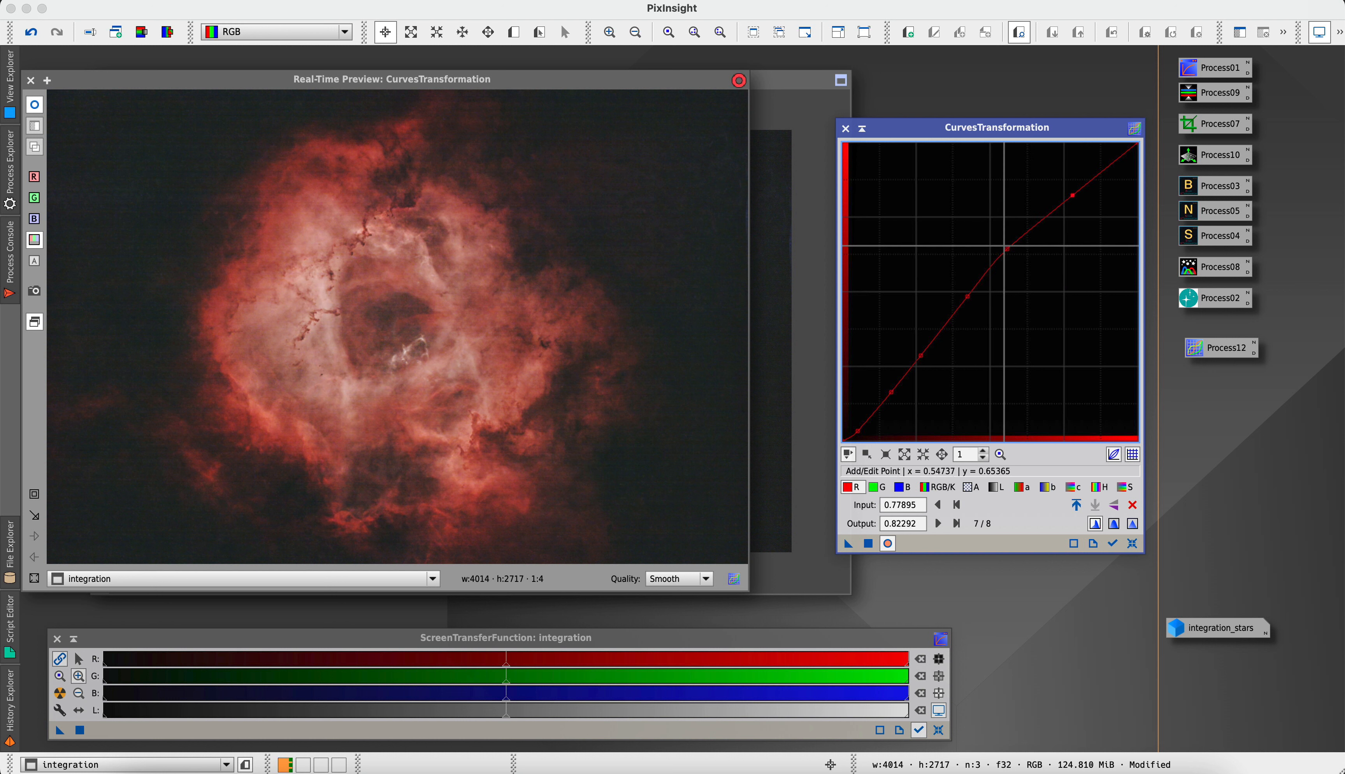
{"action": "left_click_drag", "start_coordinate": [1007, 249], "coordinate": [1065, 204]}
Shape the green curve through about (0.06, 0.02), (0.20, 0.21), (0.33, 0.39) and (0.80, 0.82), with another raised midtone point
{"action": "left_click", "coordinate": [874, 487]}
{"action": "left_click_drag", "start_coordinate": [858, 413], "coordinate": [856, 427]}
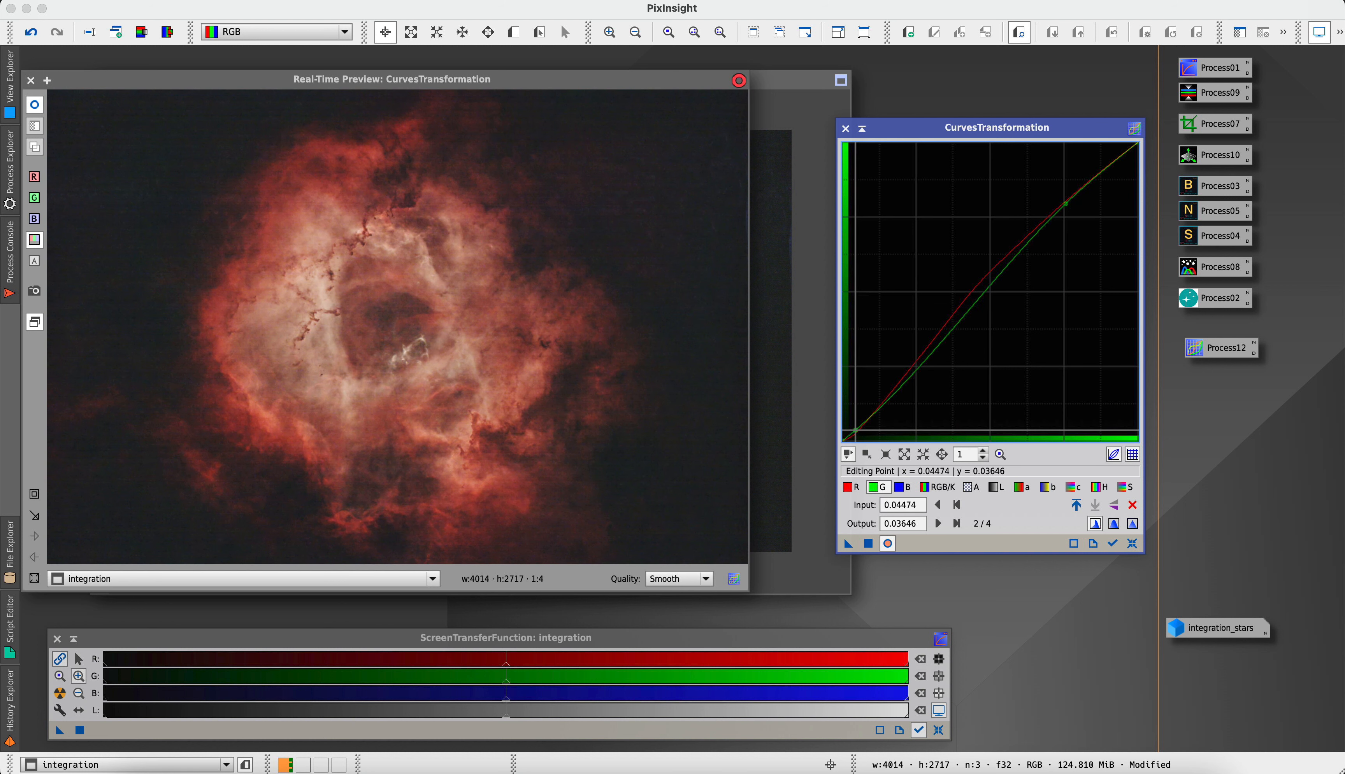
{"action": "left_click_drag", "start_coordinate": [901, 387], "coordinate": [900, 378]}
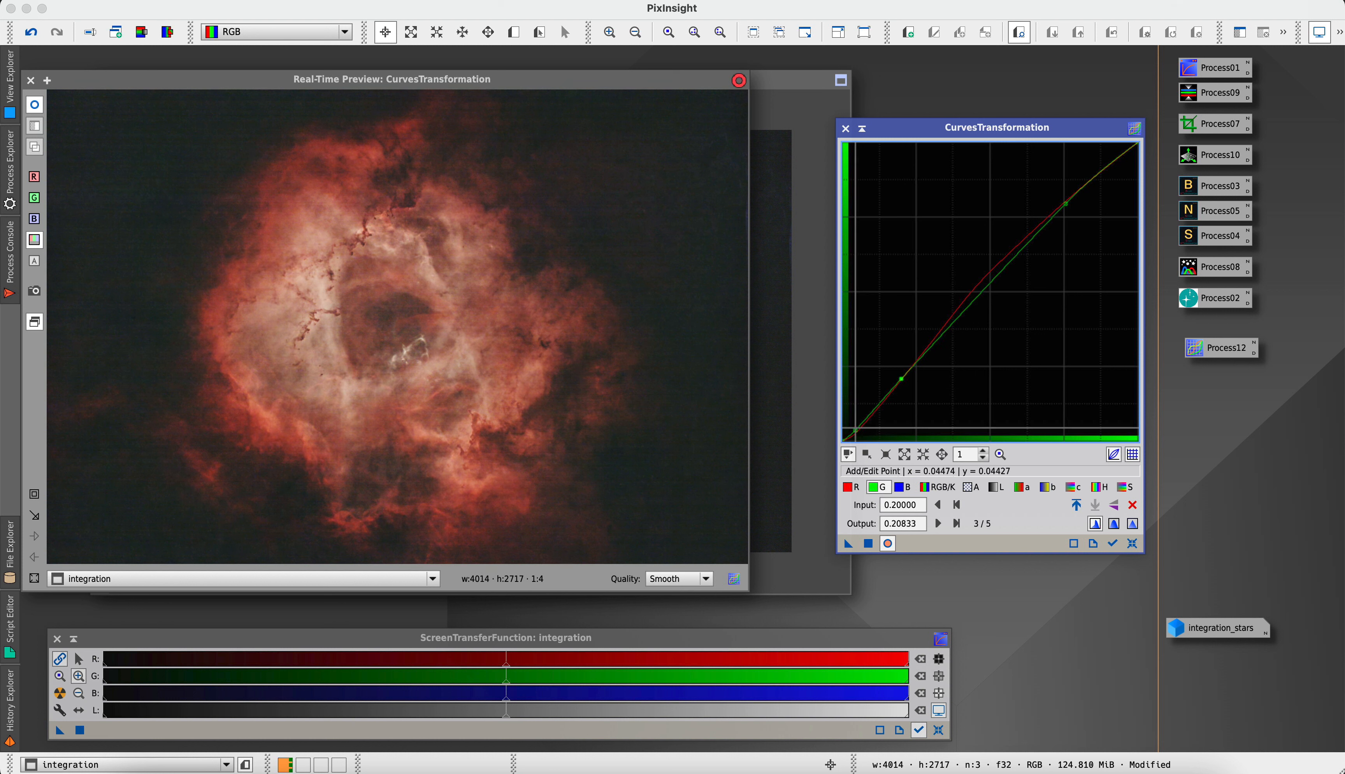
{"action": "left_click", "coordinate": [854, 429]}
{"action": "left_click_drag", "start_coordinate": [855, 429], "coordinate": [858, 432]}
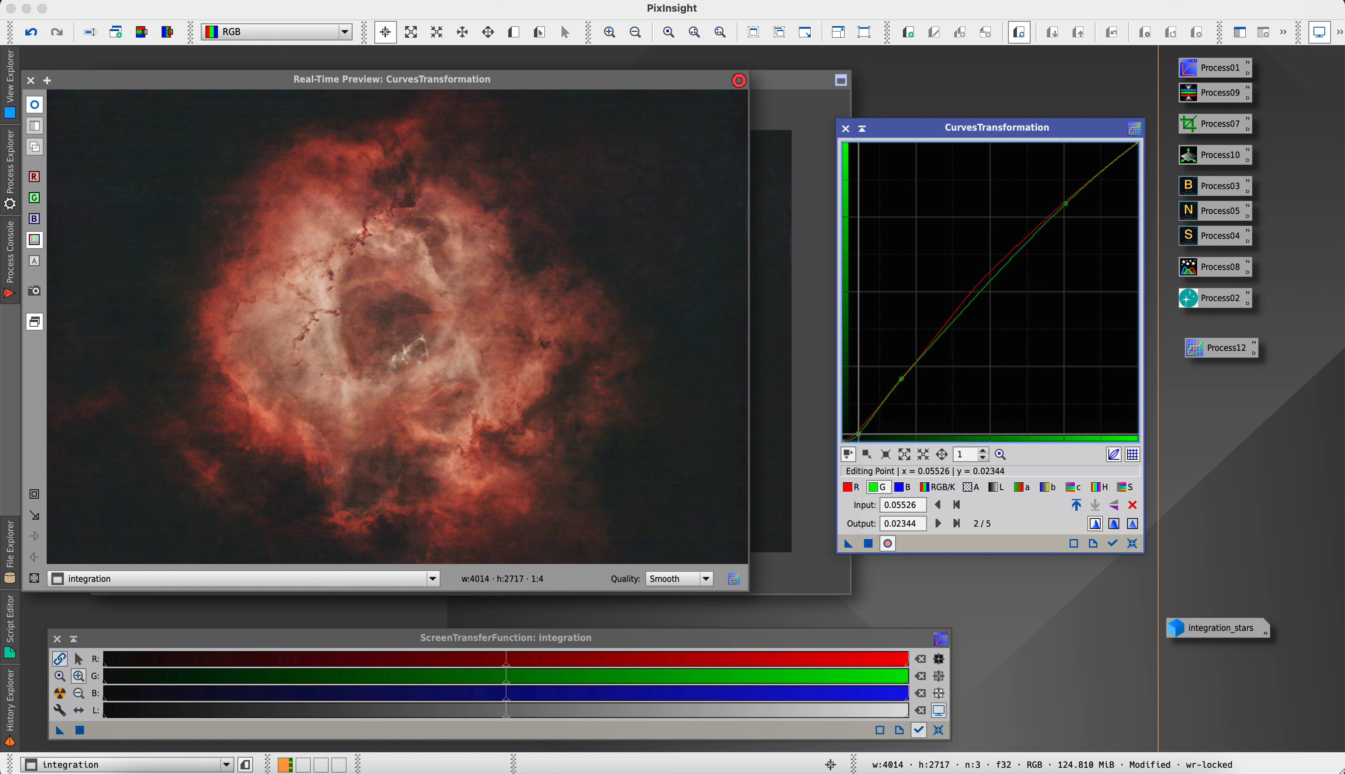
{"action": "left_click", "coordinate": [938, 324]}
{"action": "left_click_drag", "start_coordinate": [938, 324], "coordinate": [938, 325]}
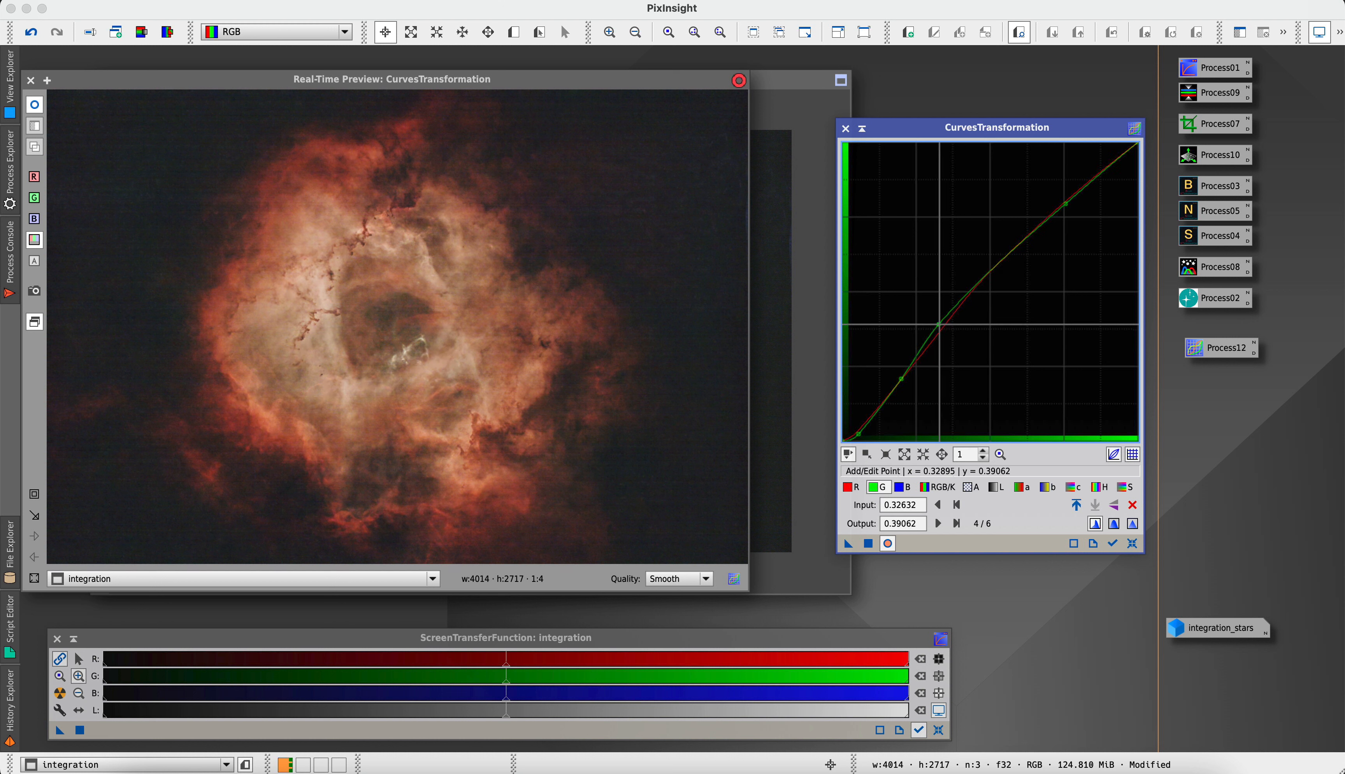
{"action": "left_click_drag", "start_coordinate": [980, 280], "coordinate": [982, 276]}
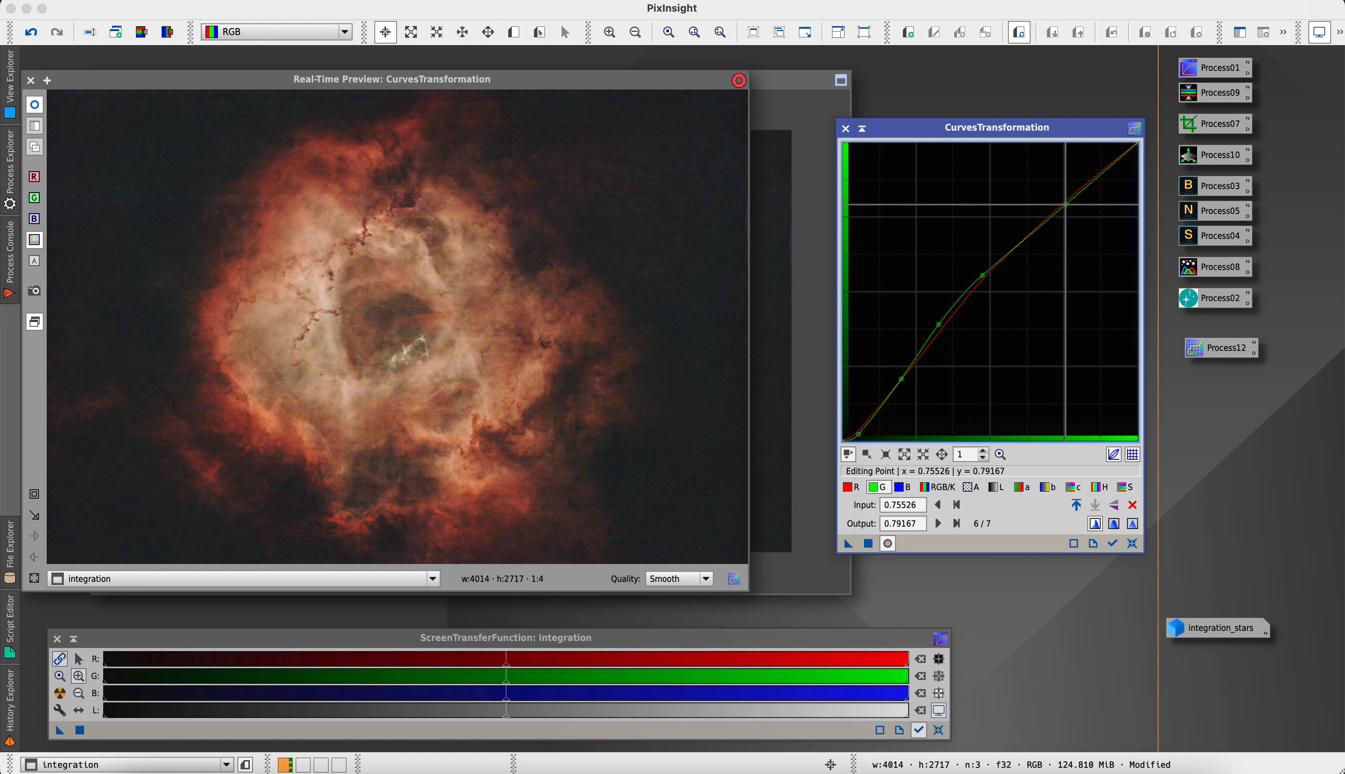
{"action": "left_click_drag", "start_coordinate": [1065, 204], "coordinate": [1078, 197]}
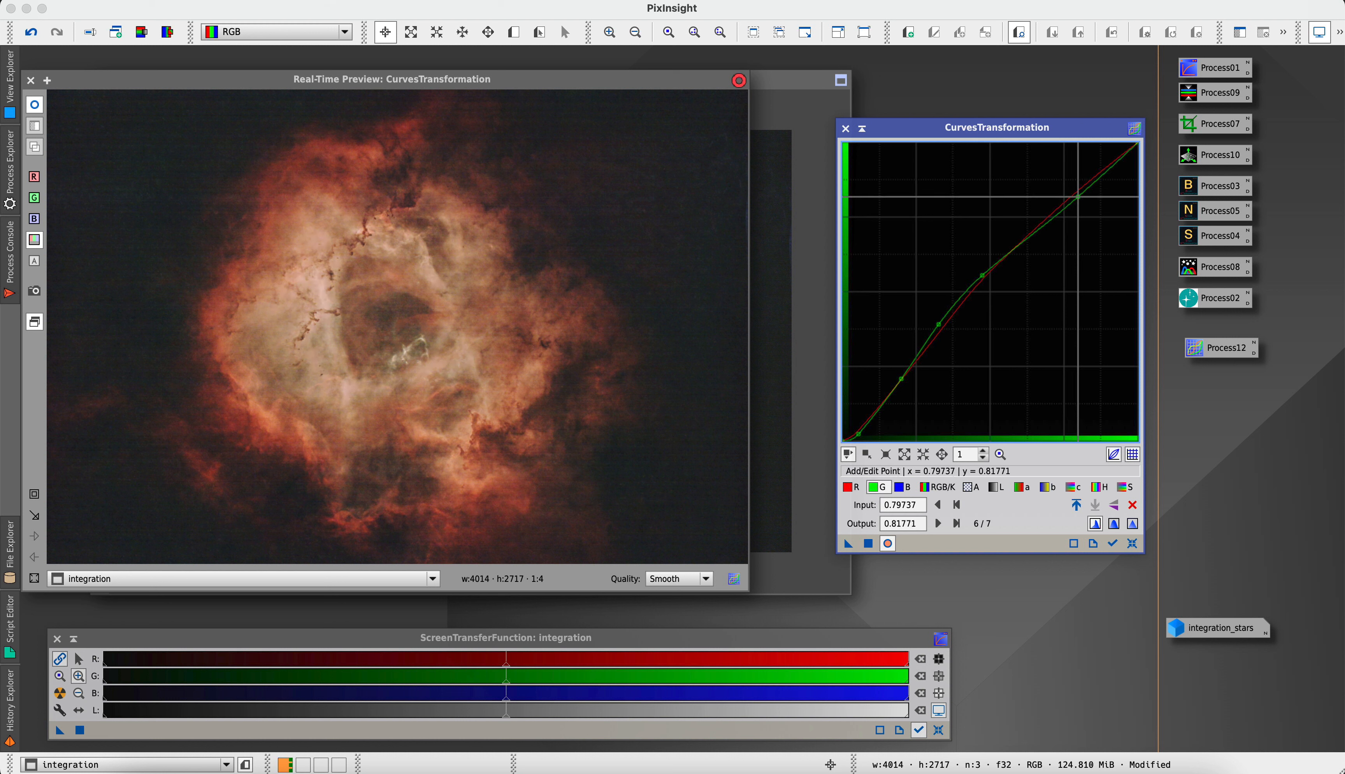
Raise the blue curve through about (0.26, 0.30) and (0.74, 0.82), with an anchor point near black
{"action": "left_click", "coordinate": [902, 487]}
{"action": "left_click_drag", "start_coordinate": [1050, 232], "coordinate": [1060, 198]}
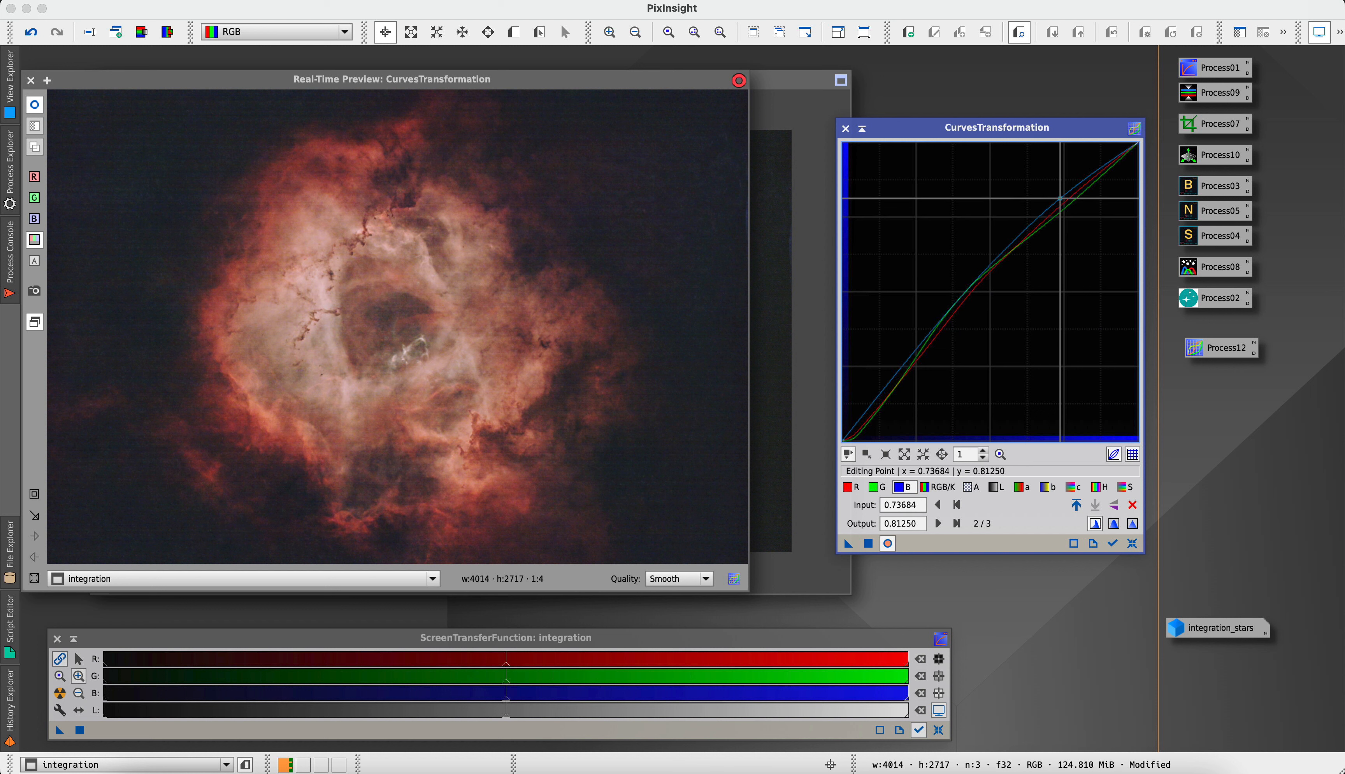
{"action": "left_click_drag", "start_coordinate": [857, 426], "coordinate": [854, 430]}
{"action": "left_click_drag", "start_coordinate": [926, 364], "coordinate": [919, 353]}
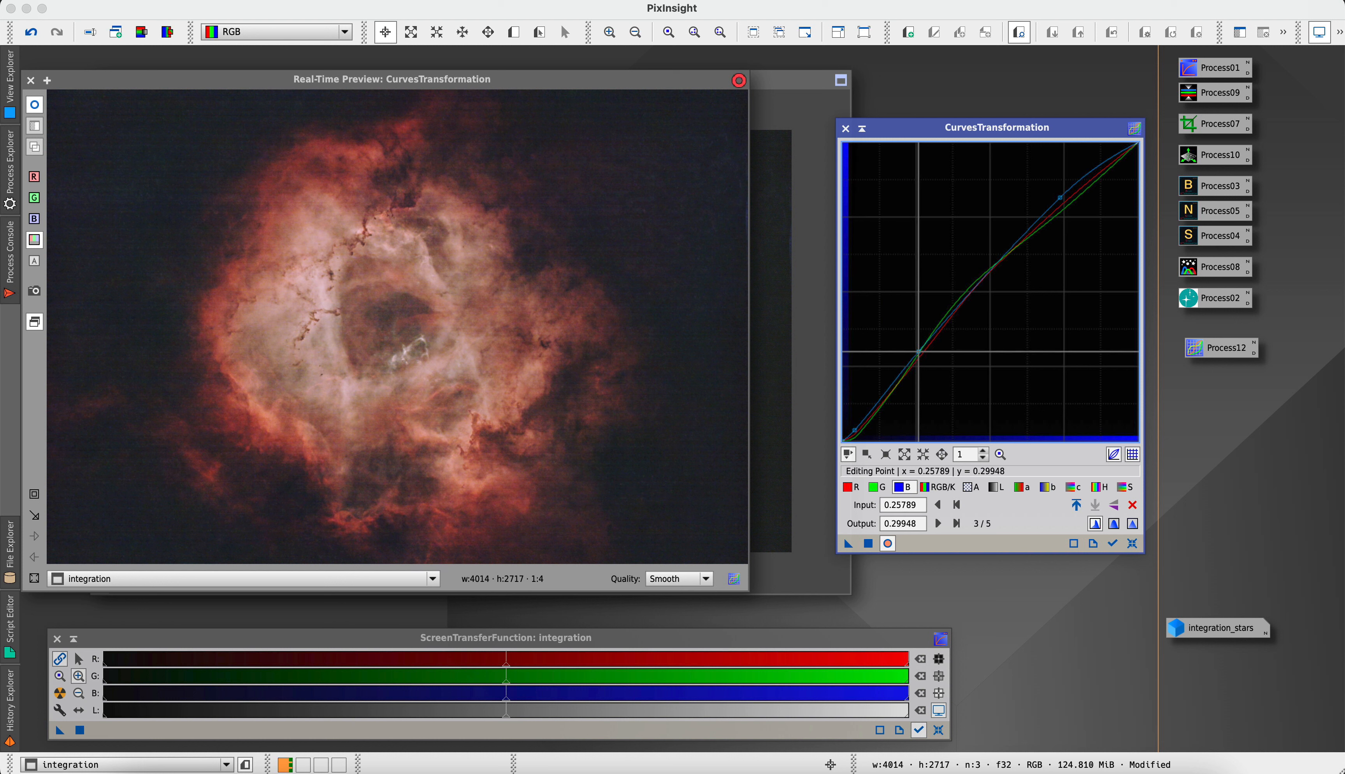
{"action": "left_click_drag", "start_coordinate": [1059, 198], "coordinate": [1061, 196]}
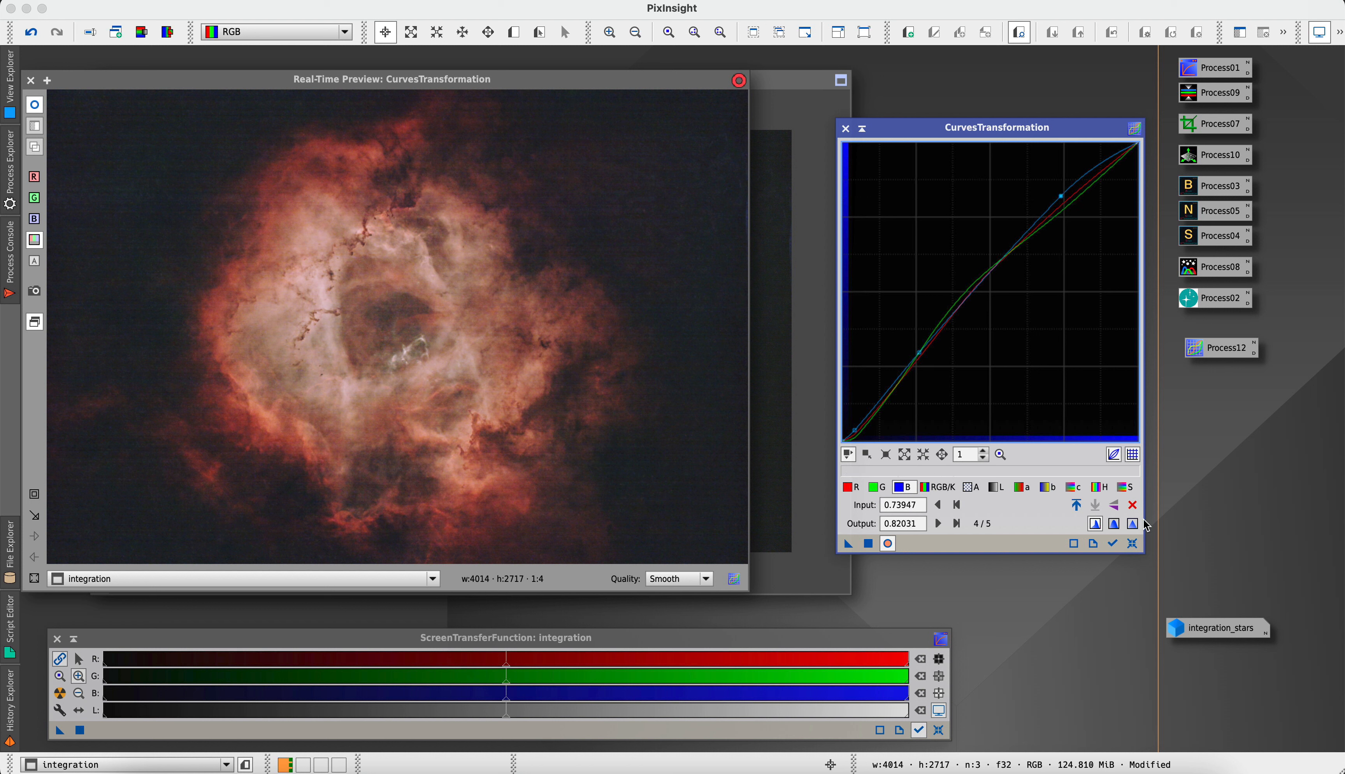
Raise the saturation curve with points in the shadows, at about (0.38, 0.47) in the midtones, and in the highlights
{"action": "left_click", "coordinate": [1126, 487]}
{"action": "left_click_drag", "start_coordinate": [1052, 255], "coordinate": [1053, 197]}
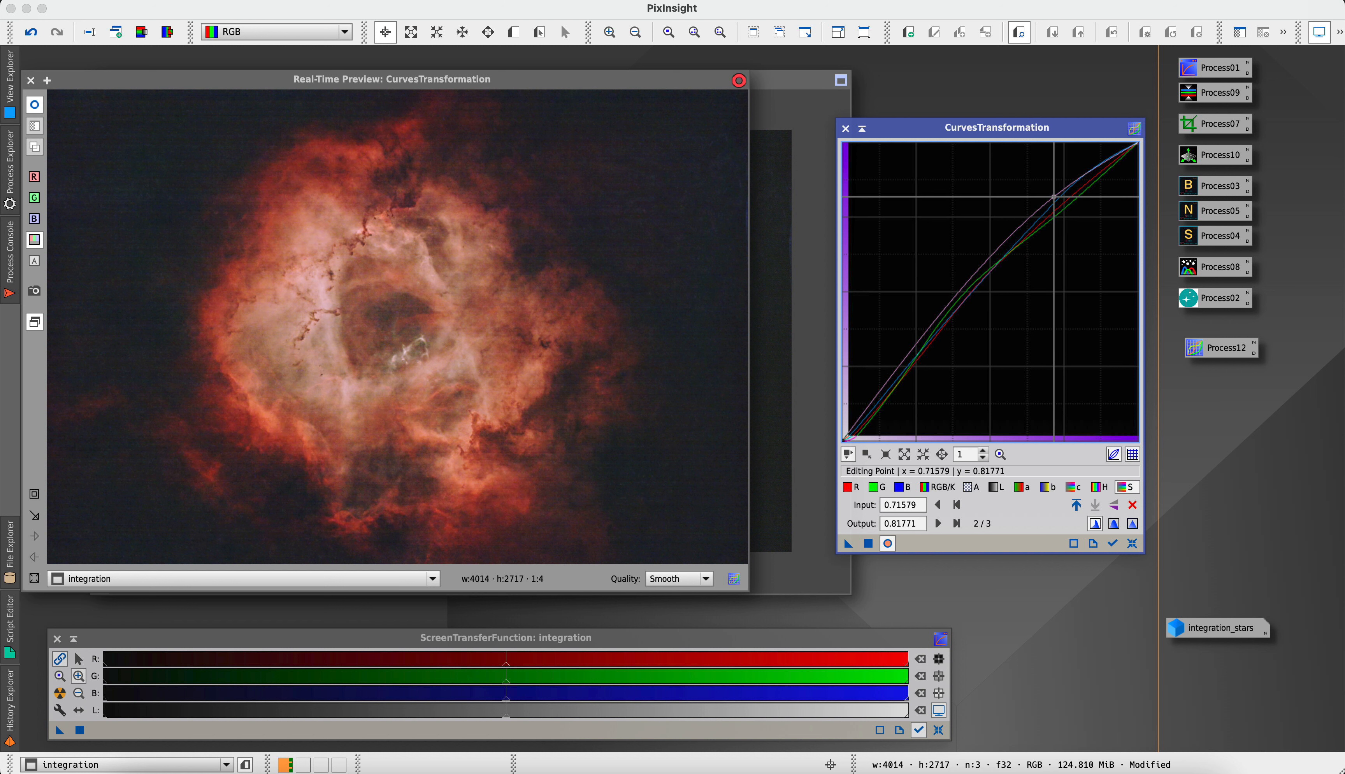
{"action": "left_click_drag", "start_coordinate": [865, 419], "coordinate": [865, 417]}
{"action": "left_click_drag", "start_coordinate": [918, 368], "coordinate": [953, 298]}
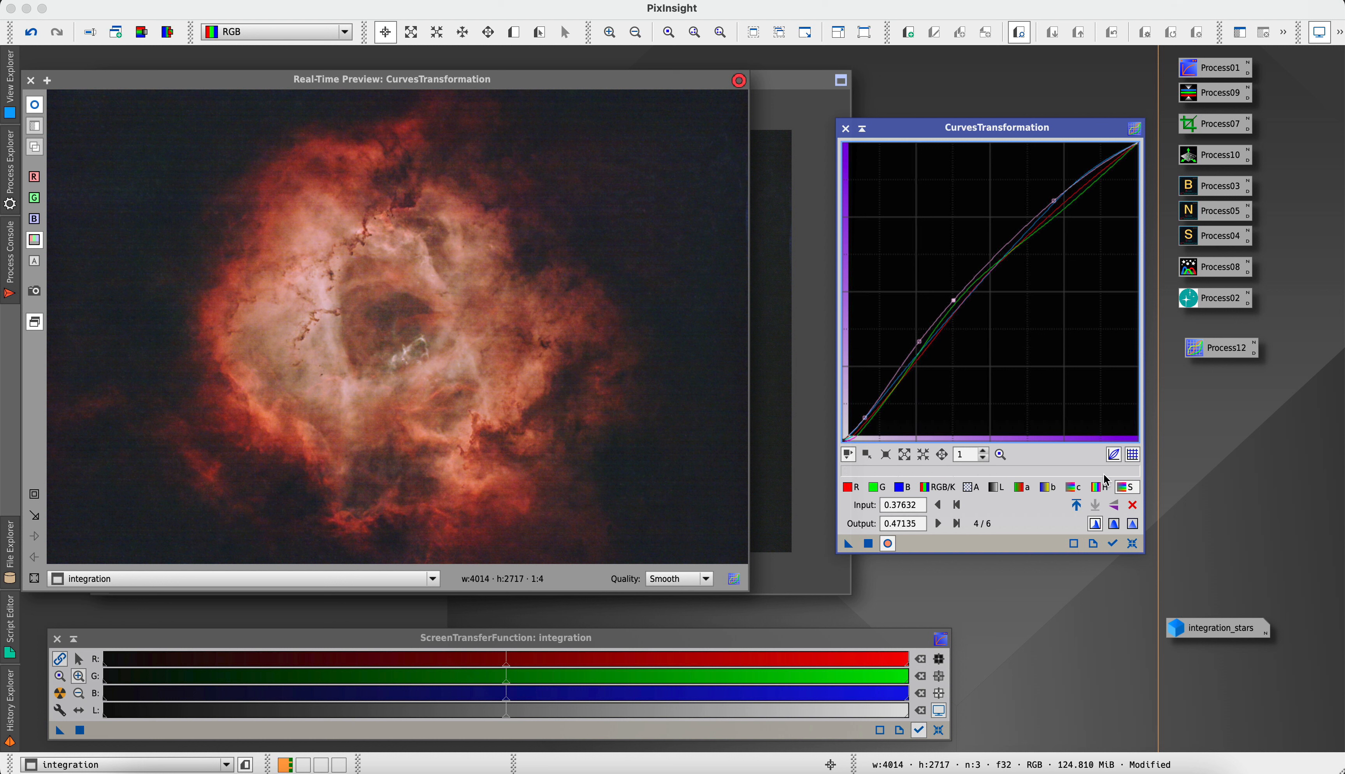
Raise the hue curve through about (0.17, 0.21) and (0.66, 0.81), apply all curves to the starless image, and reset CurvesTransformation
{"action": "left_click", "coordinate": [1095, 488]}
{"action": "left_click_drag", "start_coordinate": [1024, 258], "coordinate": [894, 377]}
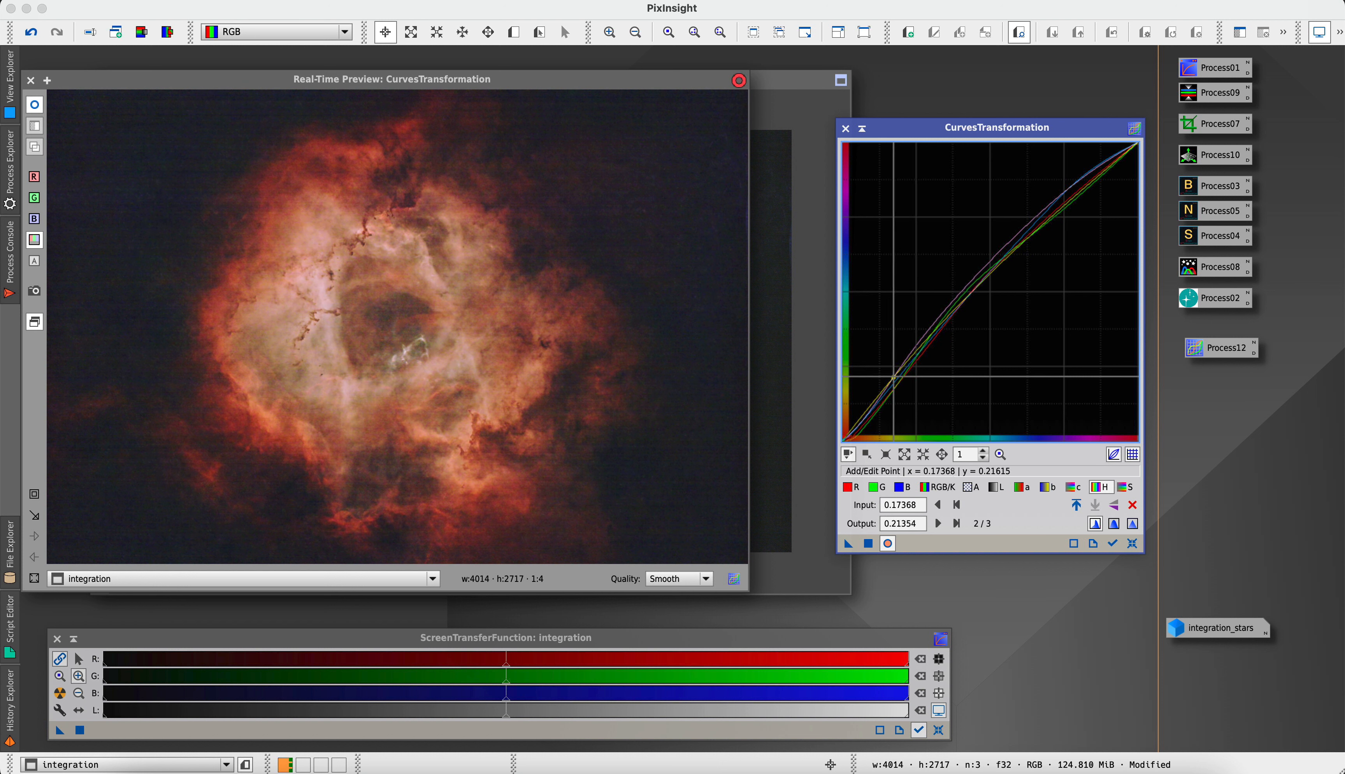
{"action": "left_click", "coordinate": [1034, 204]}
{"action": "left_click_drag", "start_coordinate": [1039, 202], "coordinate": [1039, 200]}
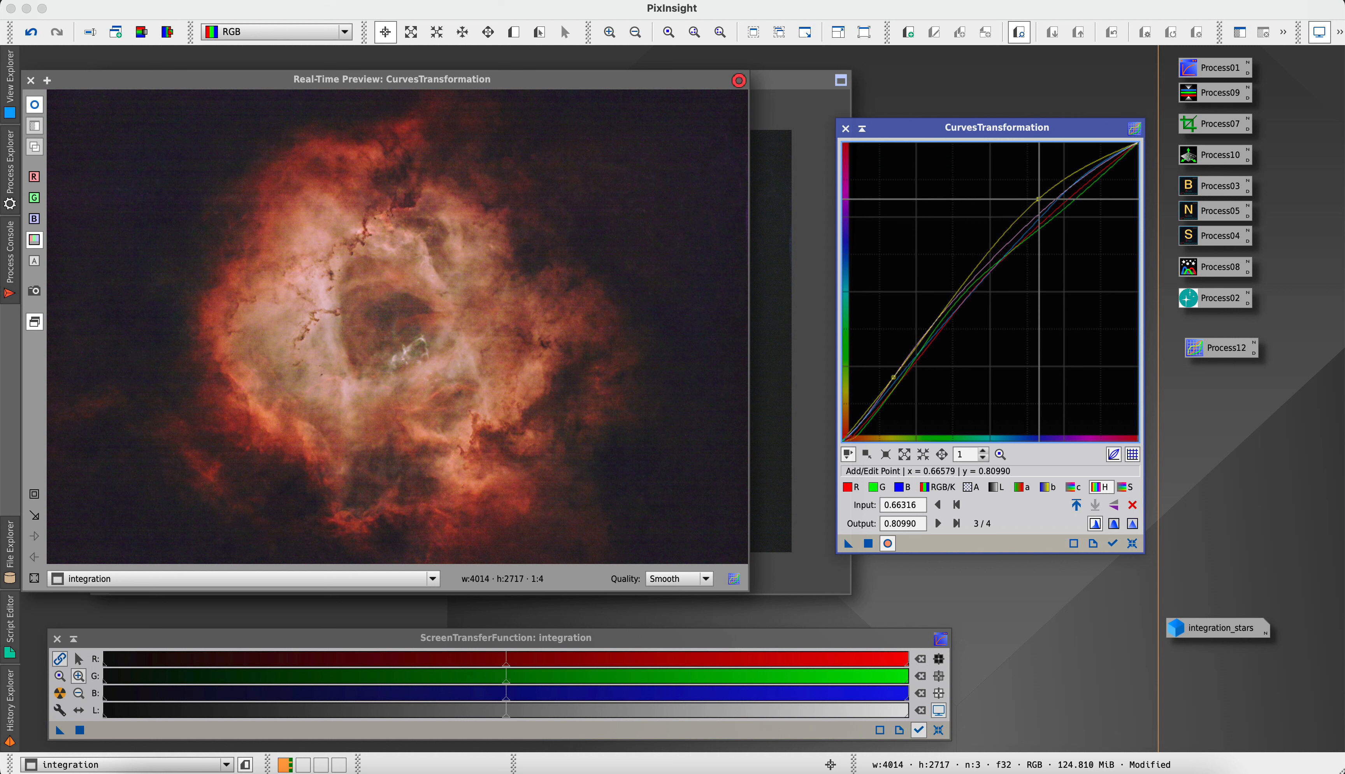
{"action": "left_click", "coordinate": [869, 545]}
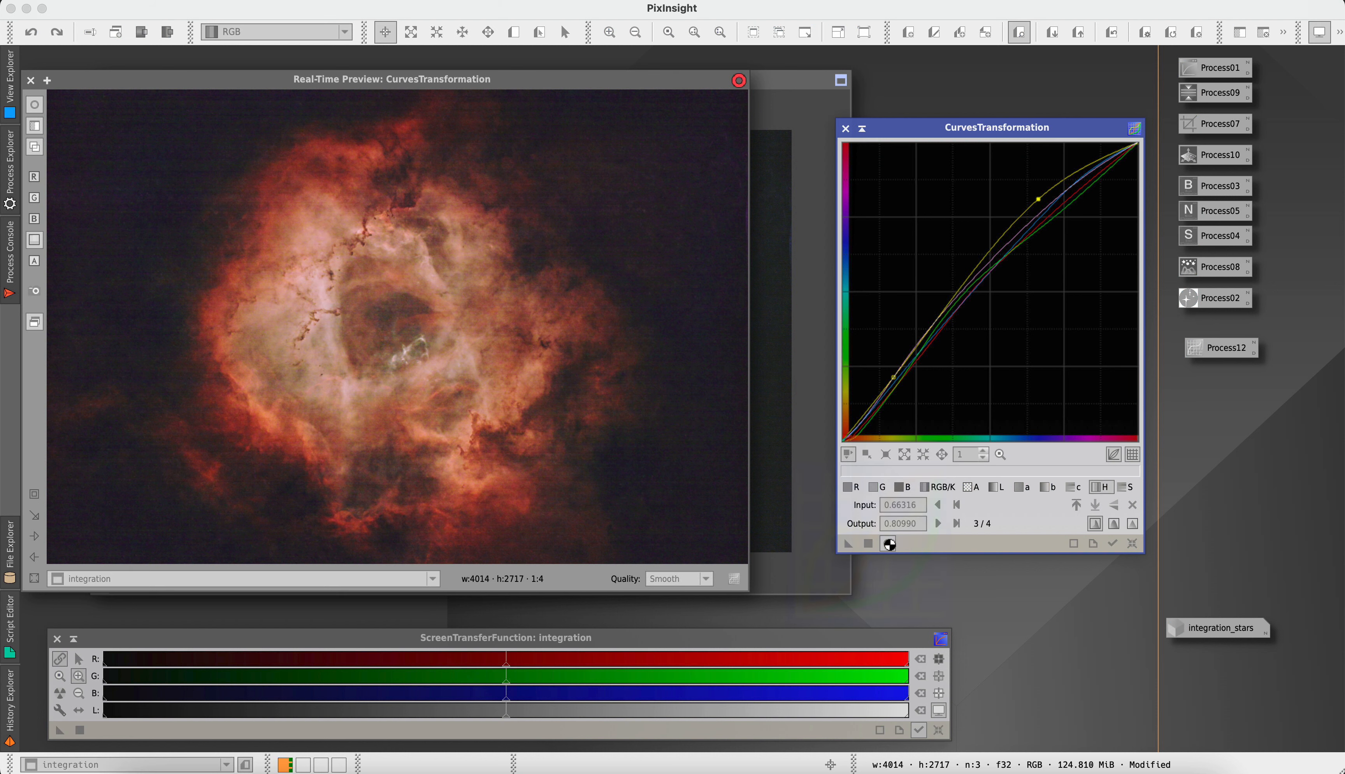
{"action": "left_click", "coordinate": [1133, 546]}
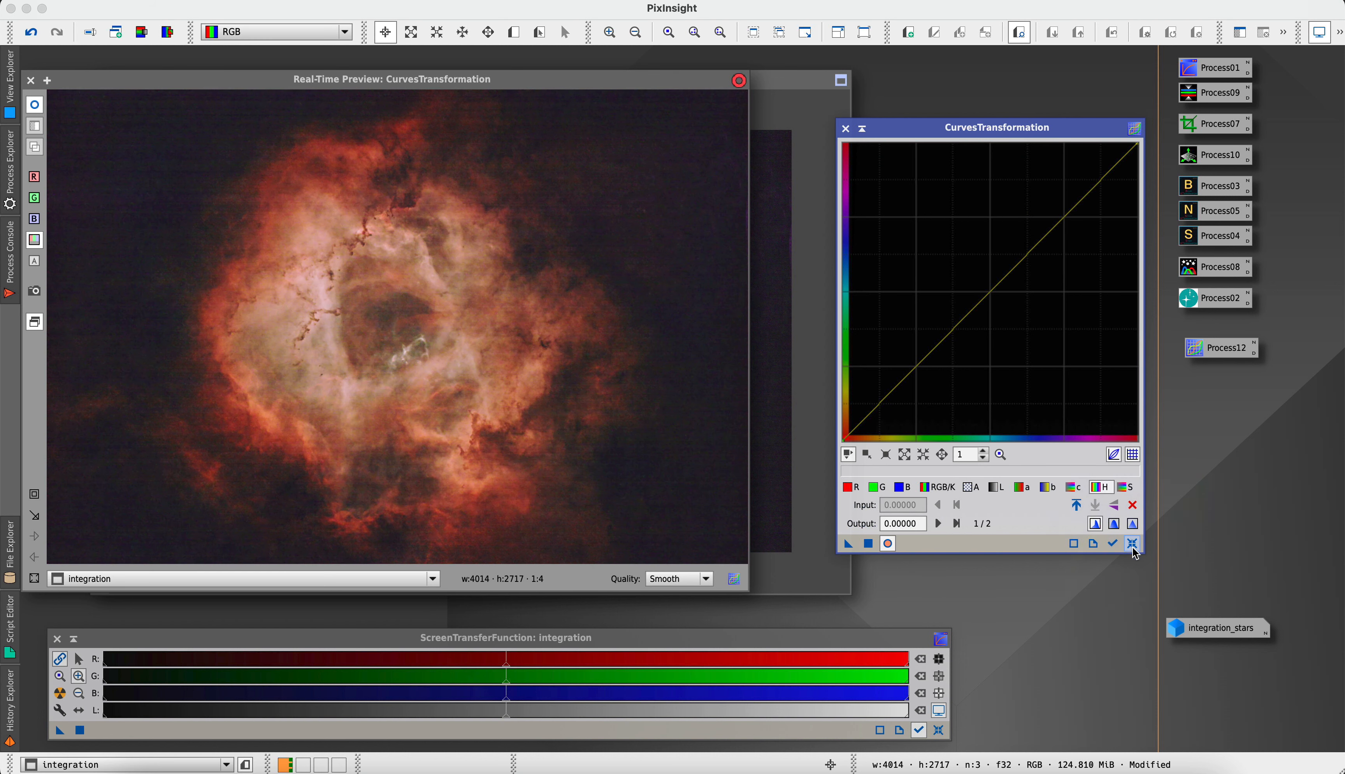
Close CurvesTransformation and open ColorSaturation with a real-time preview of the integration image
{"action": "left_click", "coordinate": [846, 128]}
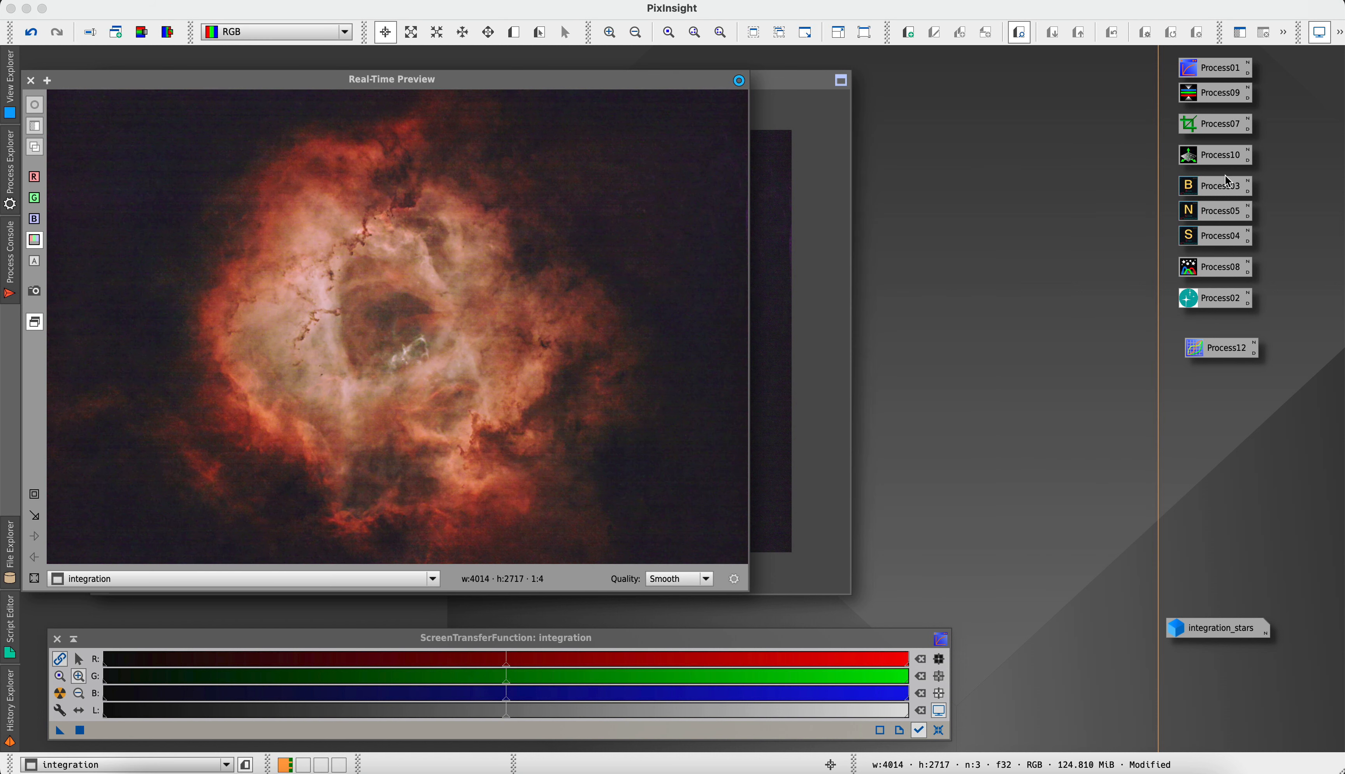
{"action": "left_click", "coordinate": [352, 1]}
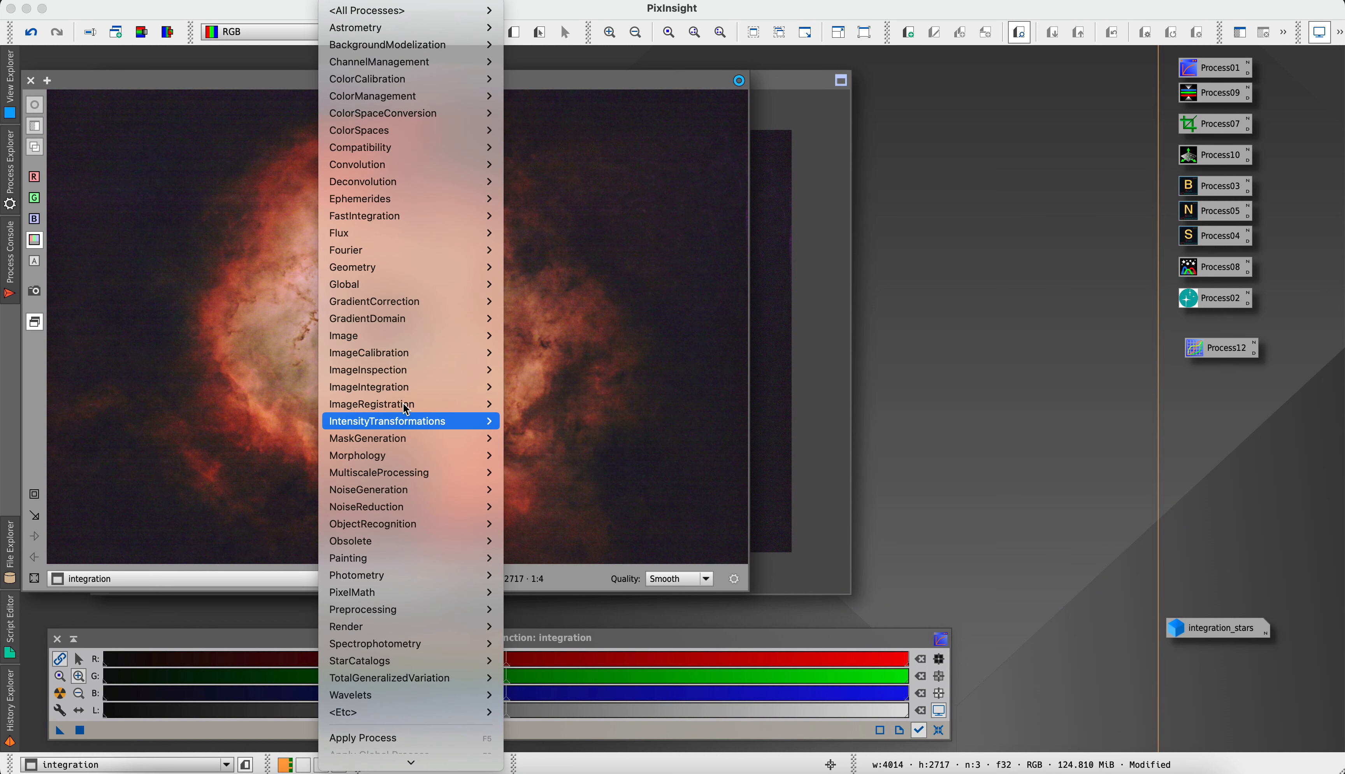
{"action": "mouse_move", "coordinate": [411, 417]}
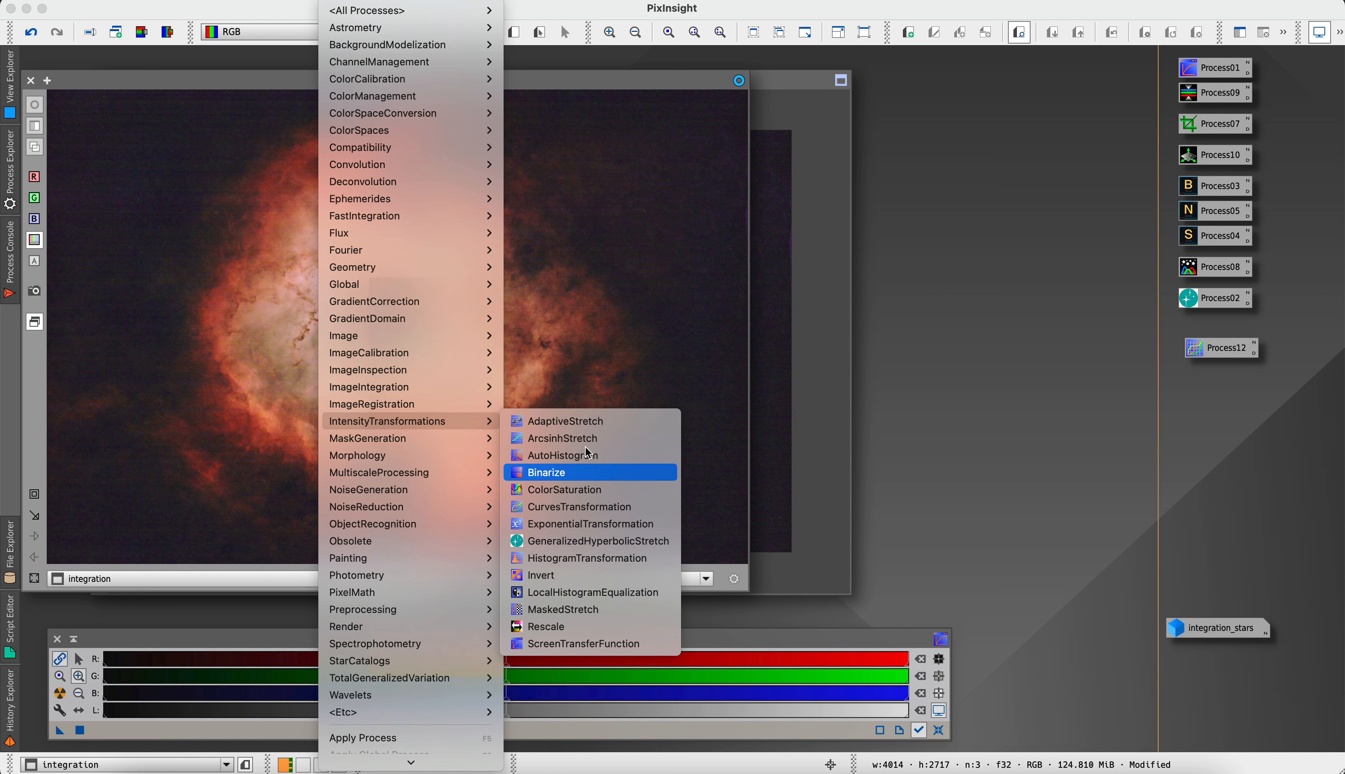
{"action": "left_click", "coordinate": [585, 486]}
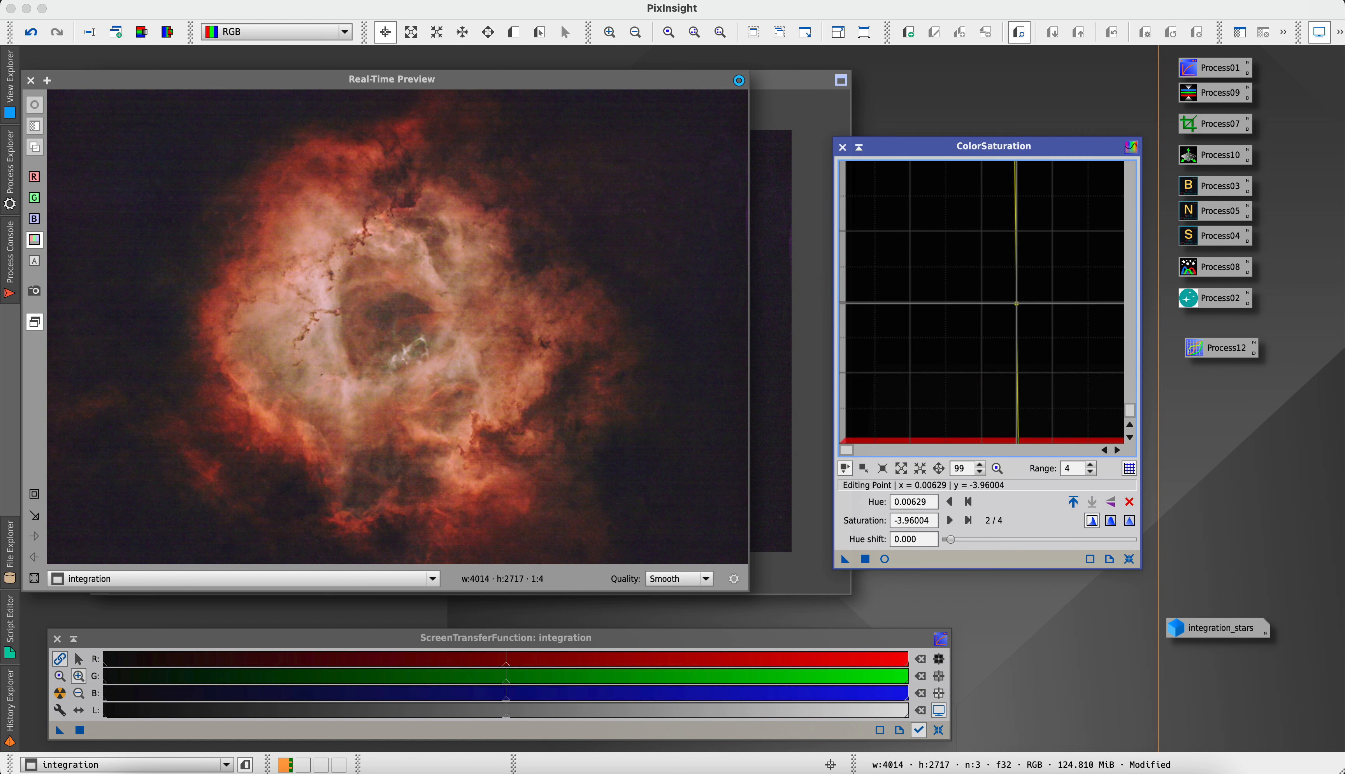
{"action": "left_click", "coordinate": [884, 560]}
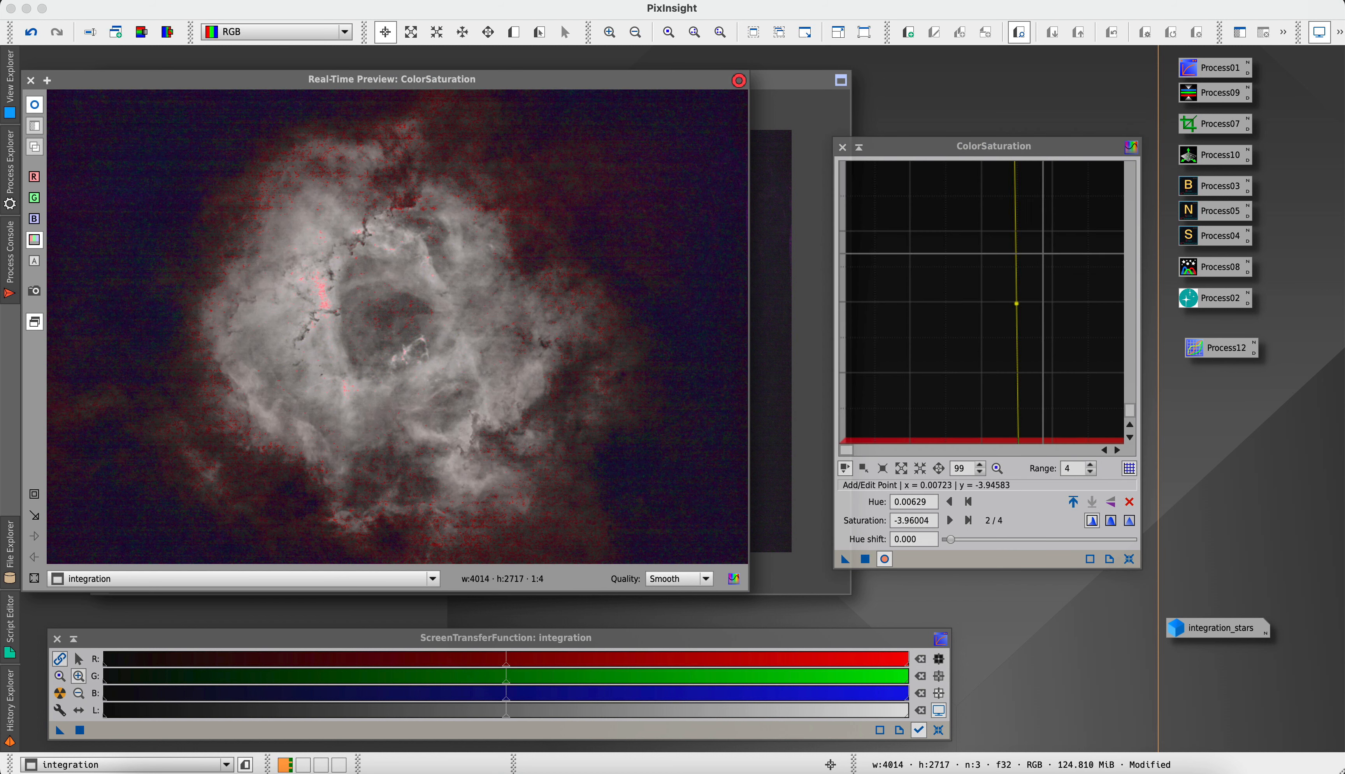
Return the ColorSaturation graph to zoom 1 and reset its leftover saturation curve
{"action": "left_click", "coordinate": [1017, 320]}
{"action": "left_click_drag", "start_coordinate": [1017, 319], "coordinate": [1016, 291]}
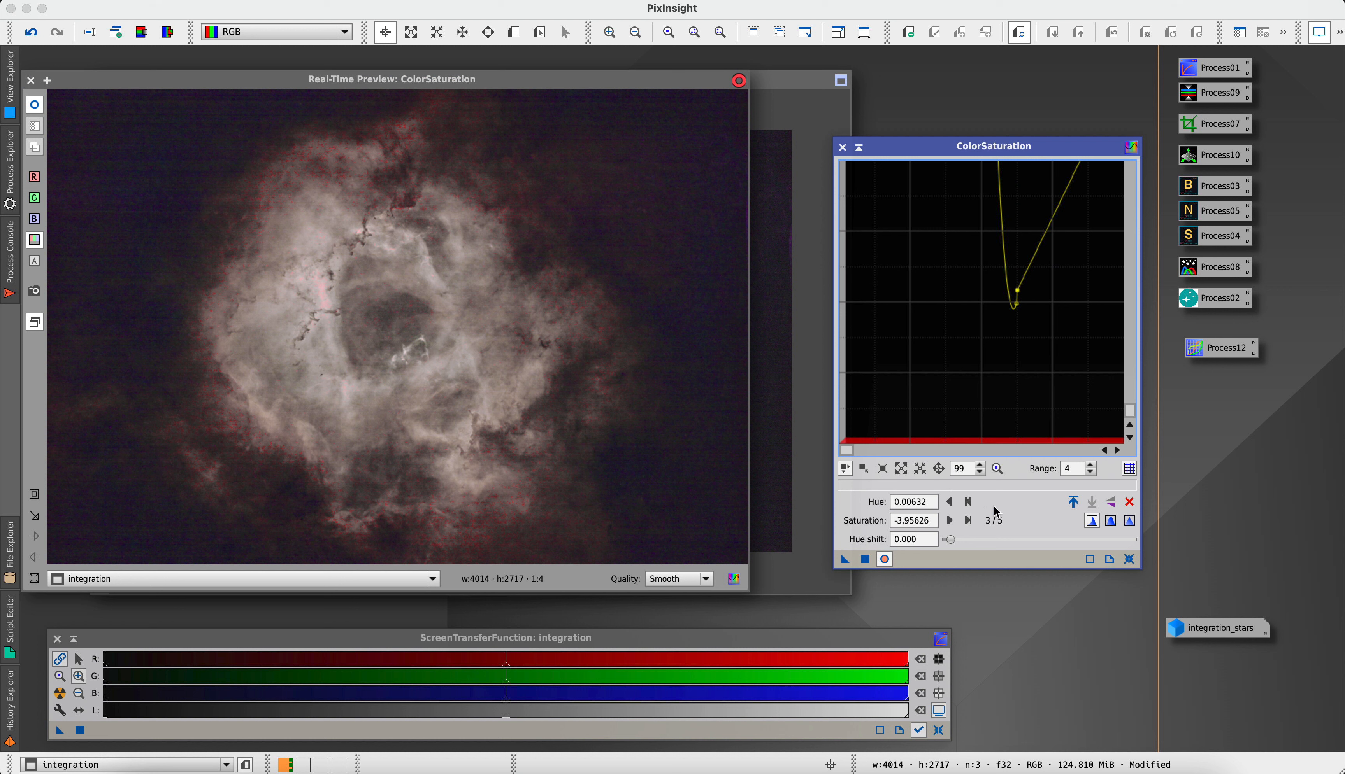
{"action": "left_click", "coordinate": [996, 469]}
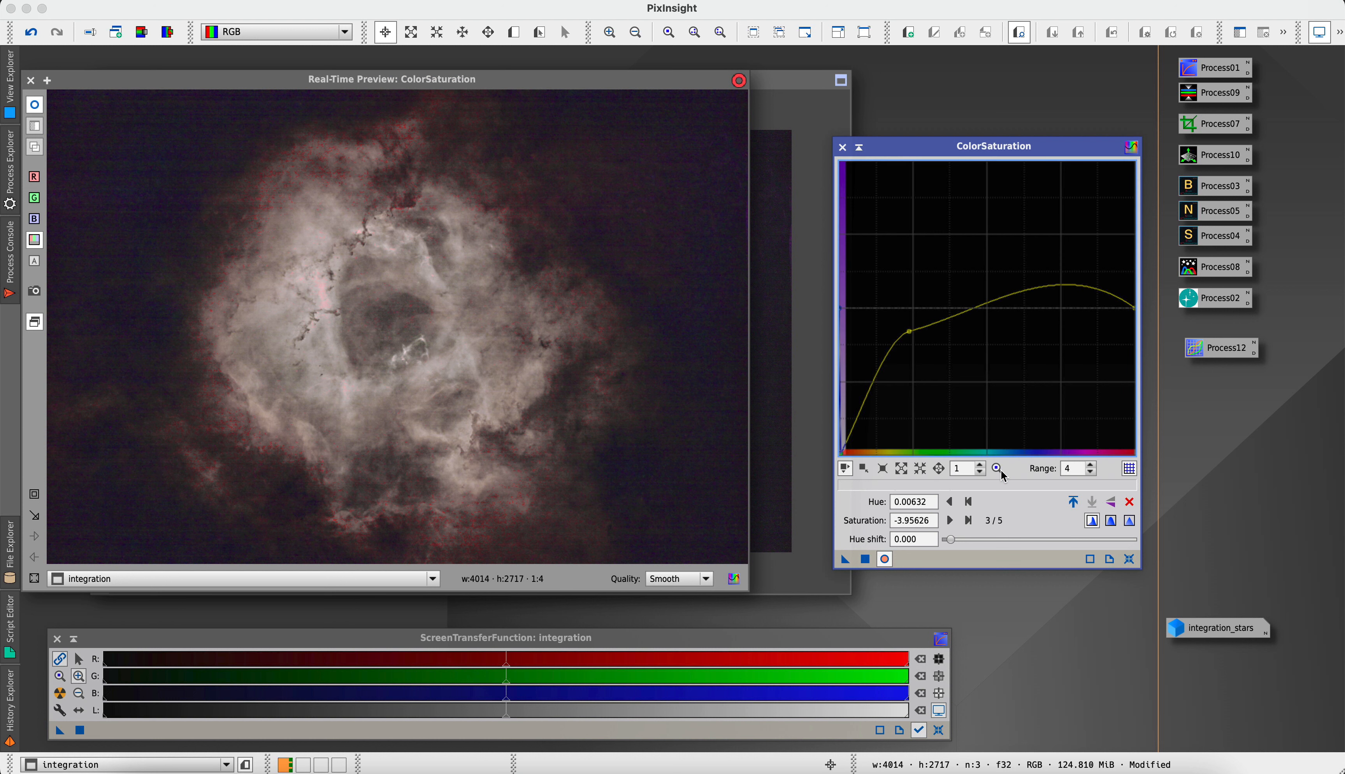
{"action": "left_click", "coordinate": [909, 332]}
{"action": "left_click_drag", "start_coordinate": [909, 331], "coordinate": [922, 324]}
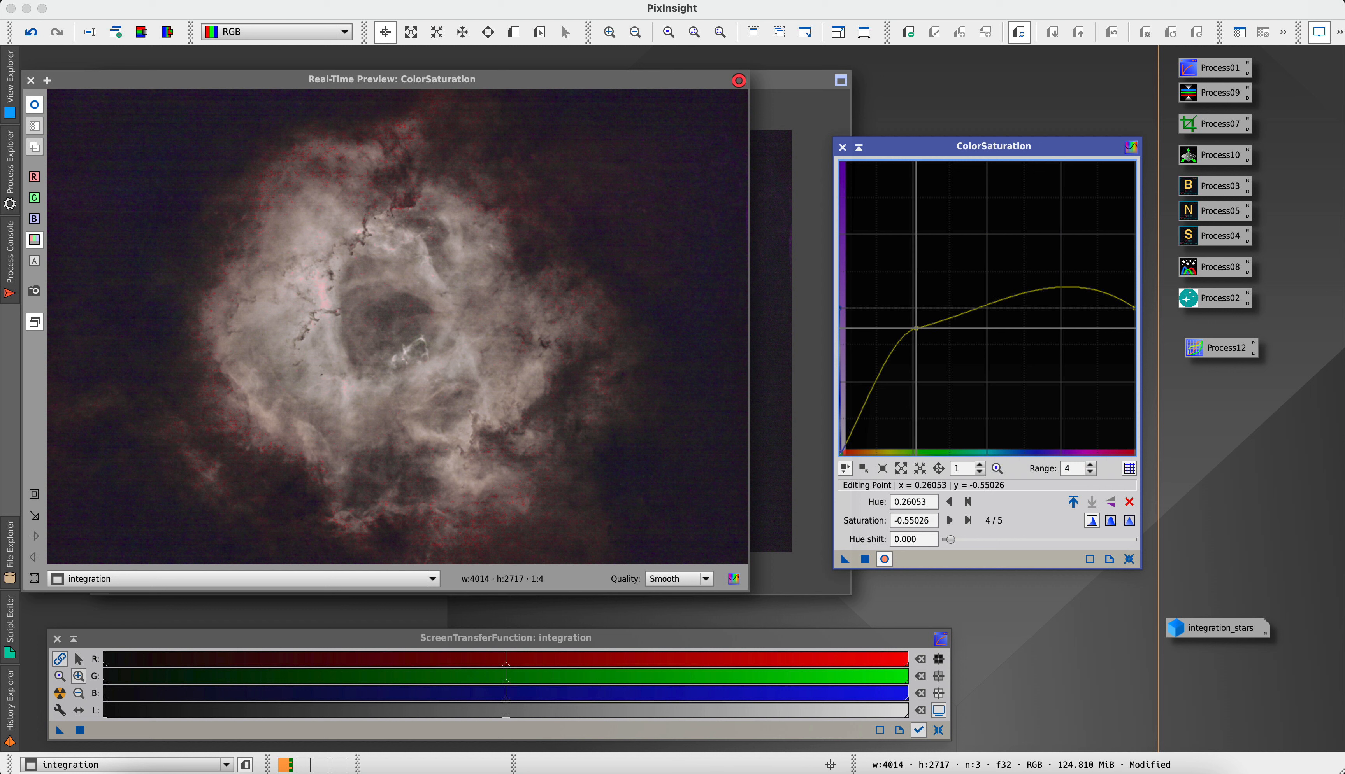
{"action": "left_click", "coordinate": [1130, 560]}
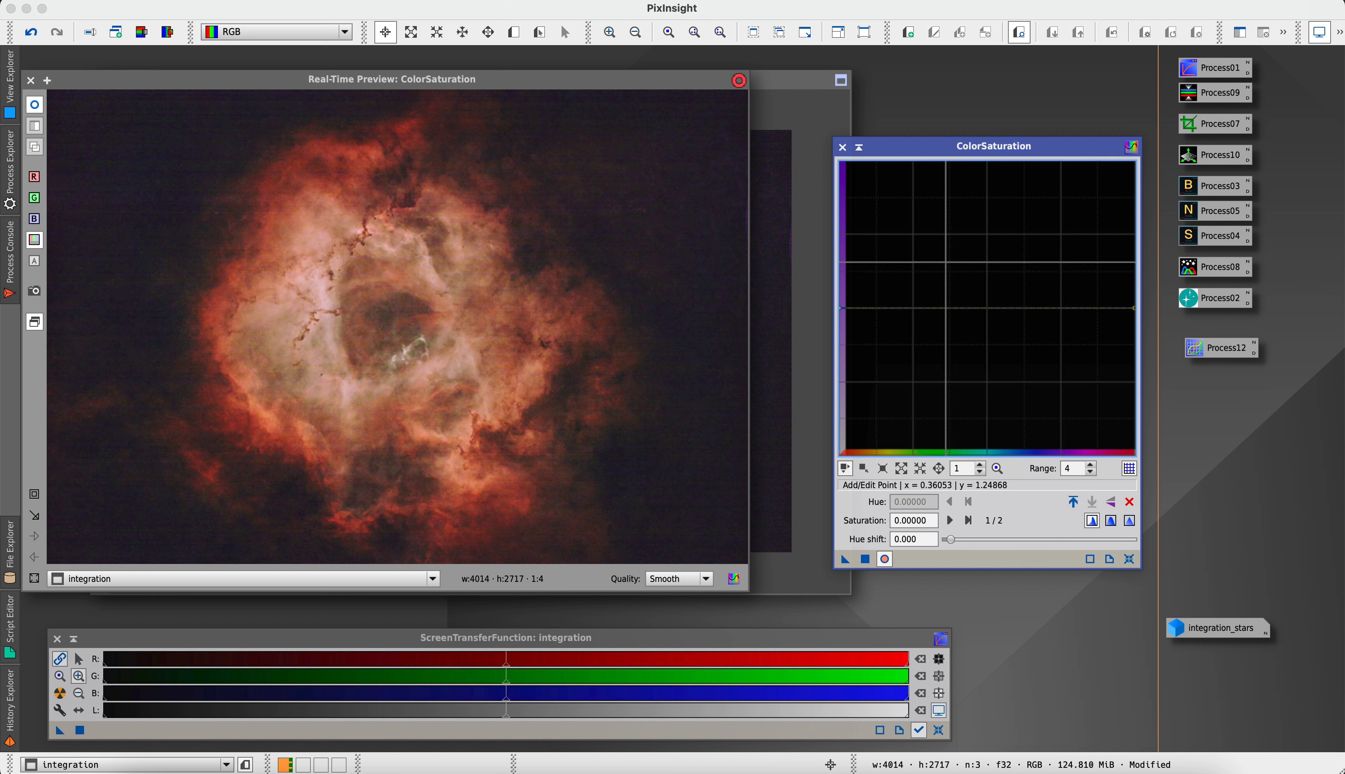
Raise the saturation curve with a low point in the orange hues and points at about (0.36, 1.44) and (0.61, 1.78)
{"action": "left_click_drag", "start_coordinate": [938, 308], "coordinate": [1049, 284]}
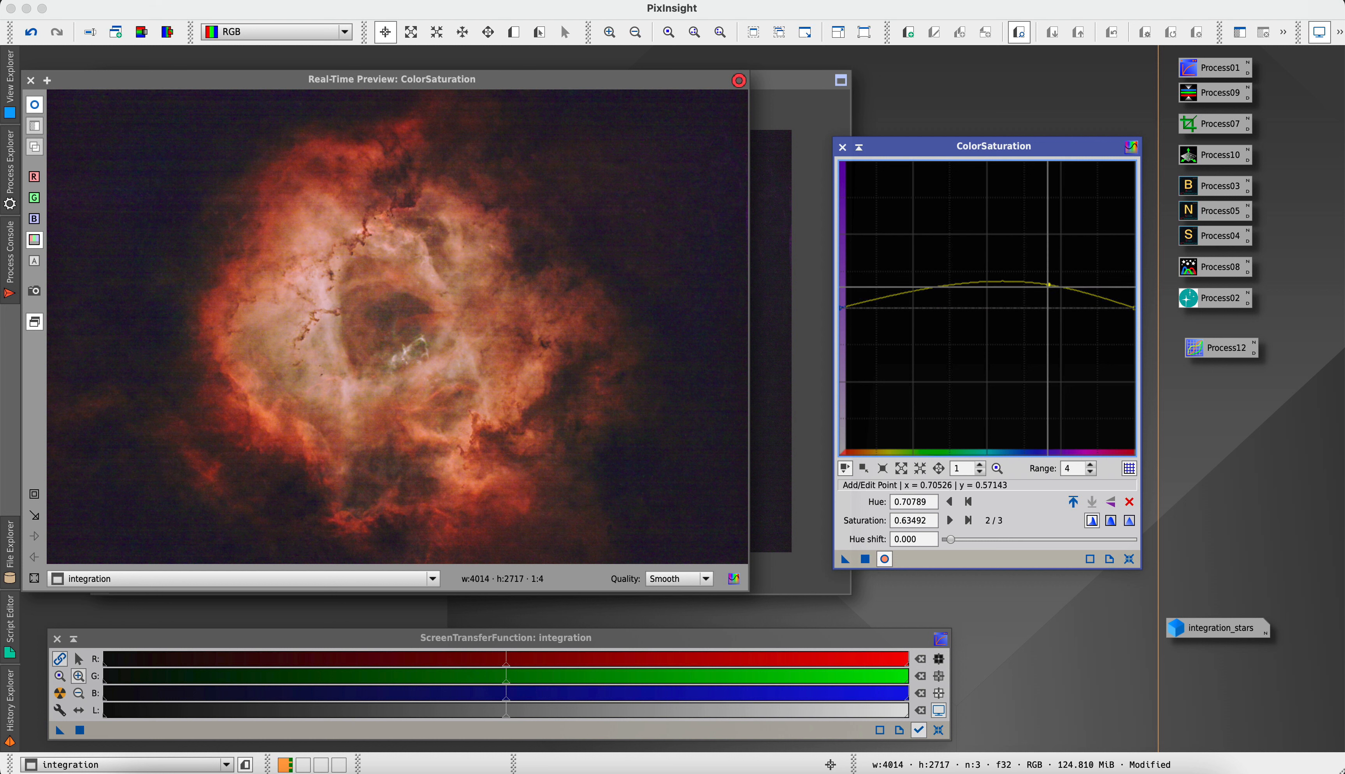
{"action": "left_click_drag", "start_coordinate": [1048, 286], "coordinate": [1056, 264]}
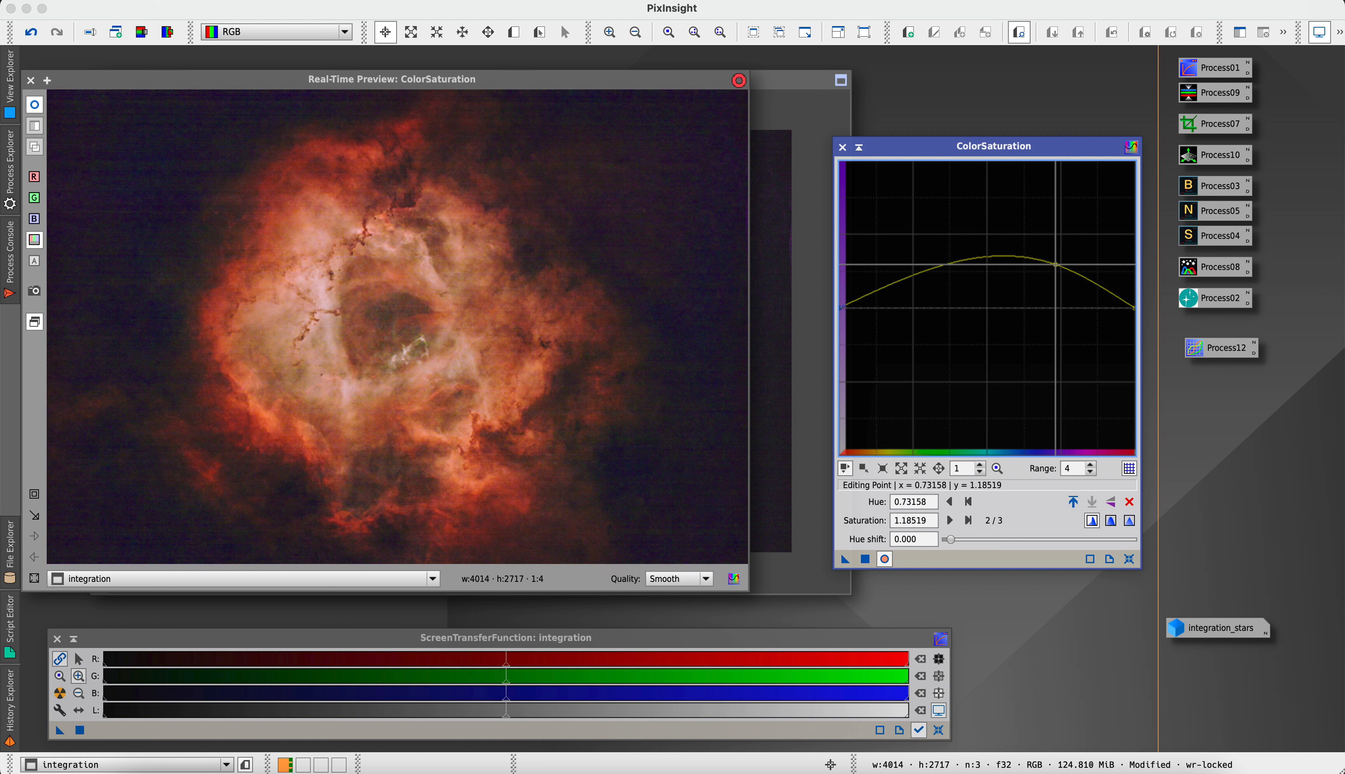
{"action": "left_click", "coordinate": [877, 276]}
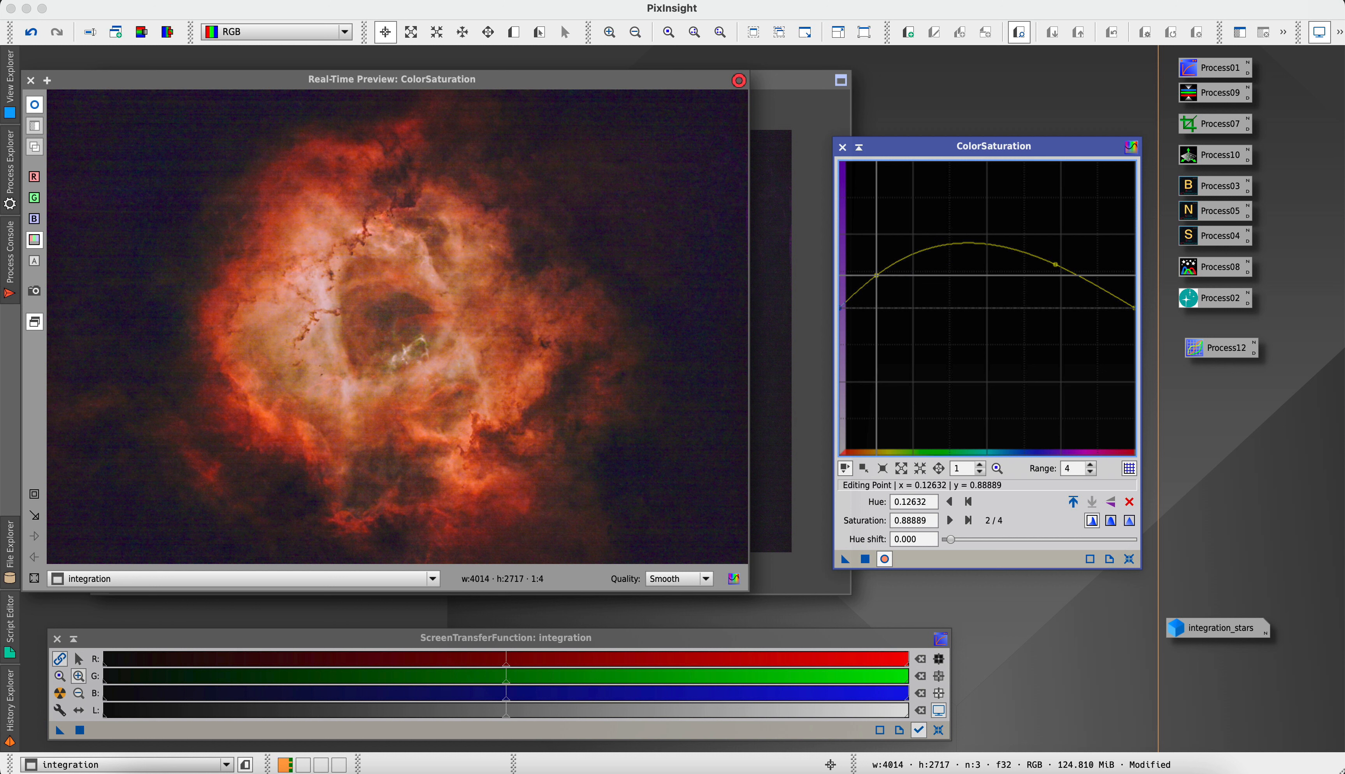
{"action": "left_click_drag", "start_coordinate": [877, 276], "coordinate": [877, 289]}
{"action": "left_click_drag", "start_coordinate": [941, 253], "coordinate": [947, 256]}
{"action": "left_click", "coordinate": [1055, 264]}
{"action": "left_click_drag", "start_coordinate": [1055, 264], "coordinate": [1021, 242]}
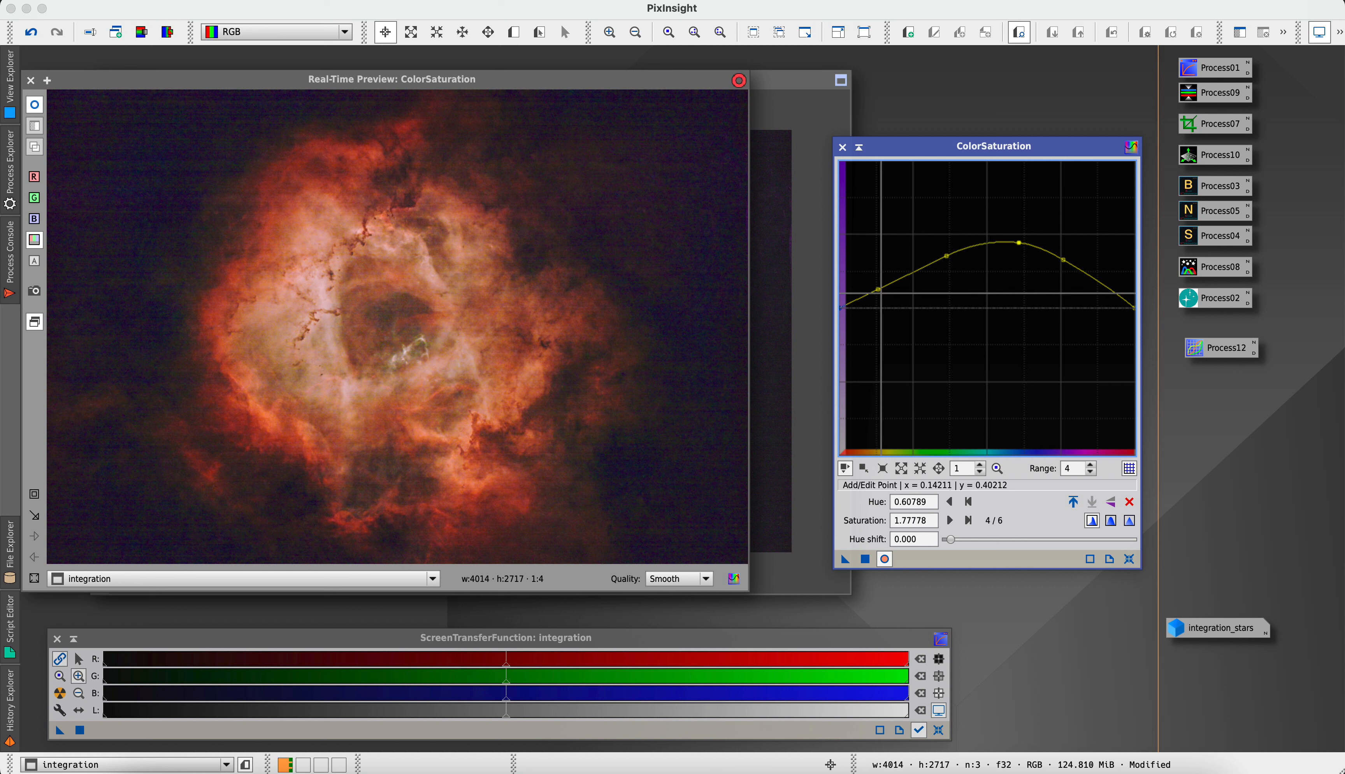
Lower the saturation curve to a gentler arch, with the green-hue point at about (0.33, 0.61)
{"action": "left_click_drag", "start_coordinate": [878, 290], "coordinate": [877, 296]}
{"action": "left_click", "coordinate": [946, 256]}
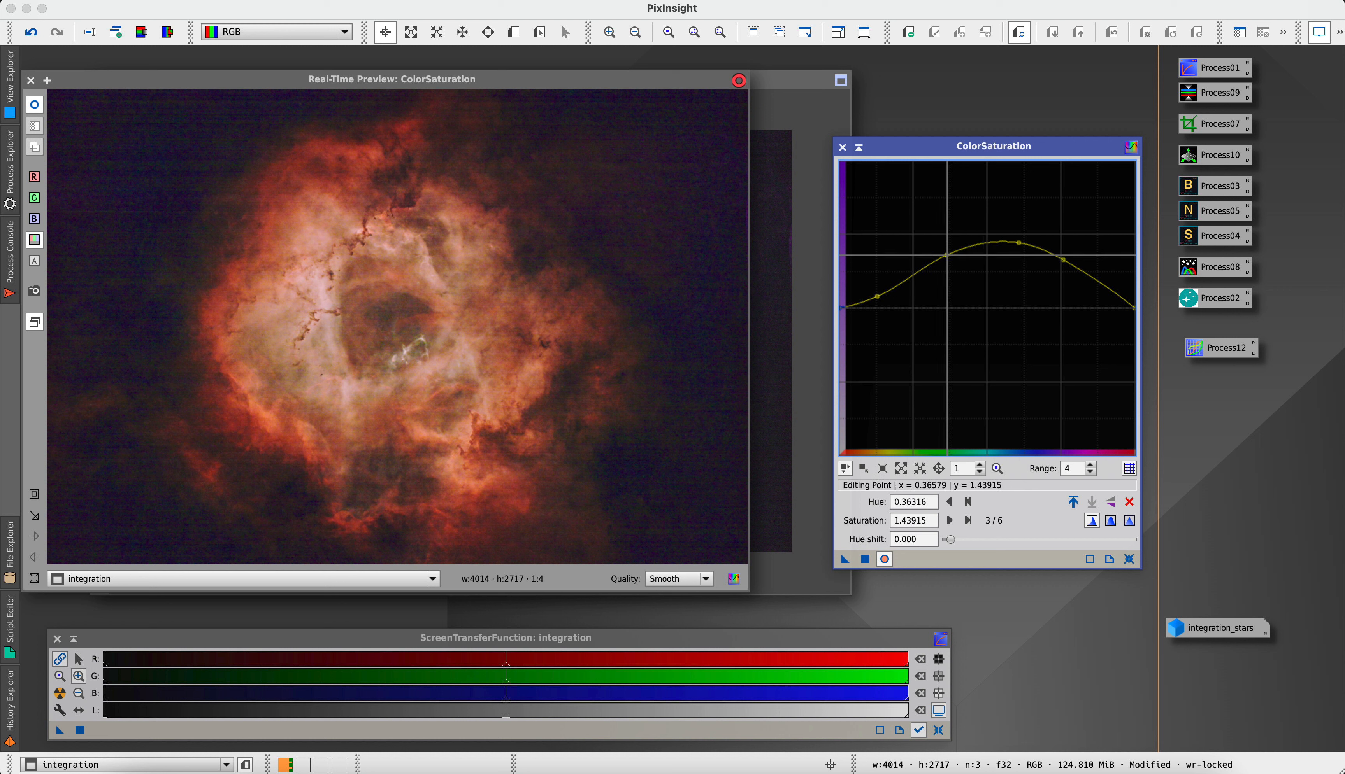
{"action": "left_click", "coordinate": [1008, 254]}
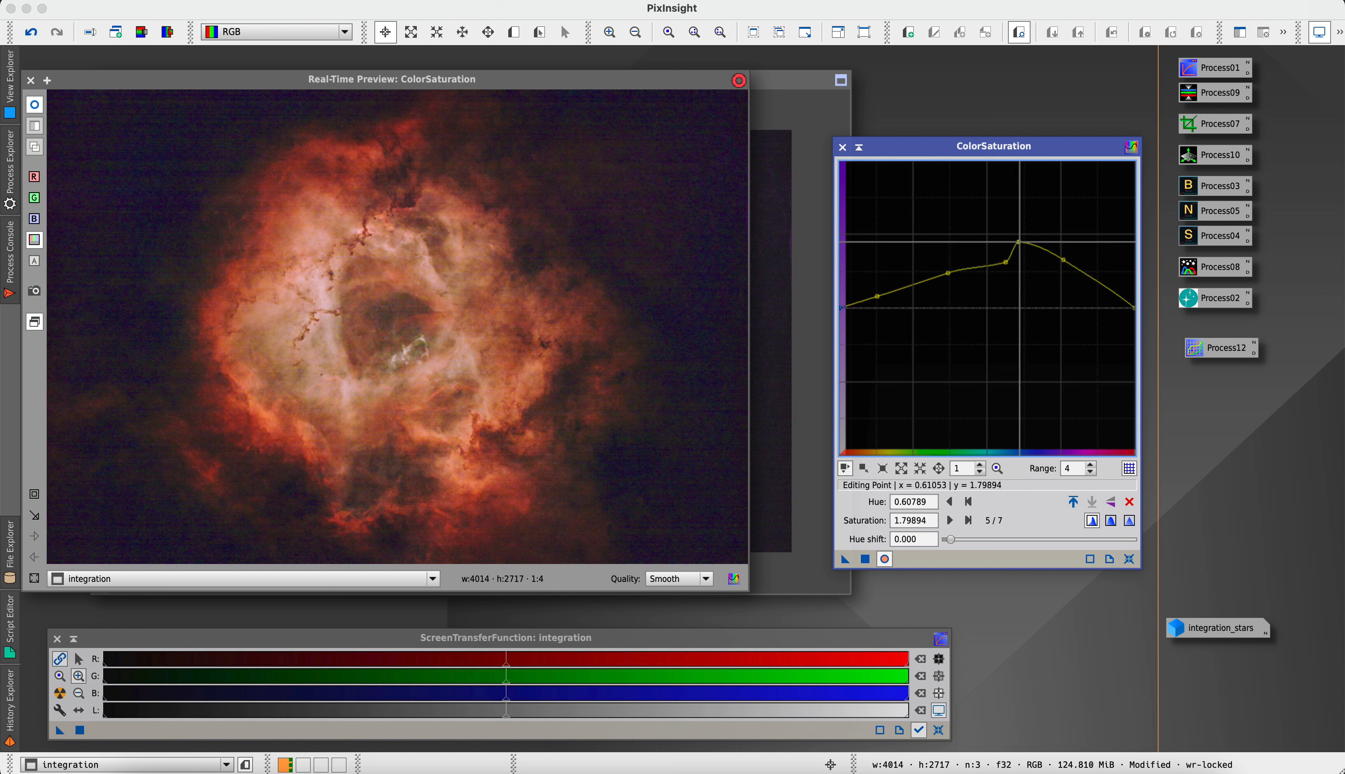
{"action": "left_click_drag", "start_coordinate": [1019, 242], "coordinate": [939, 286]}
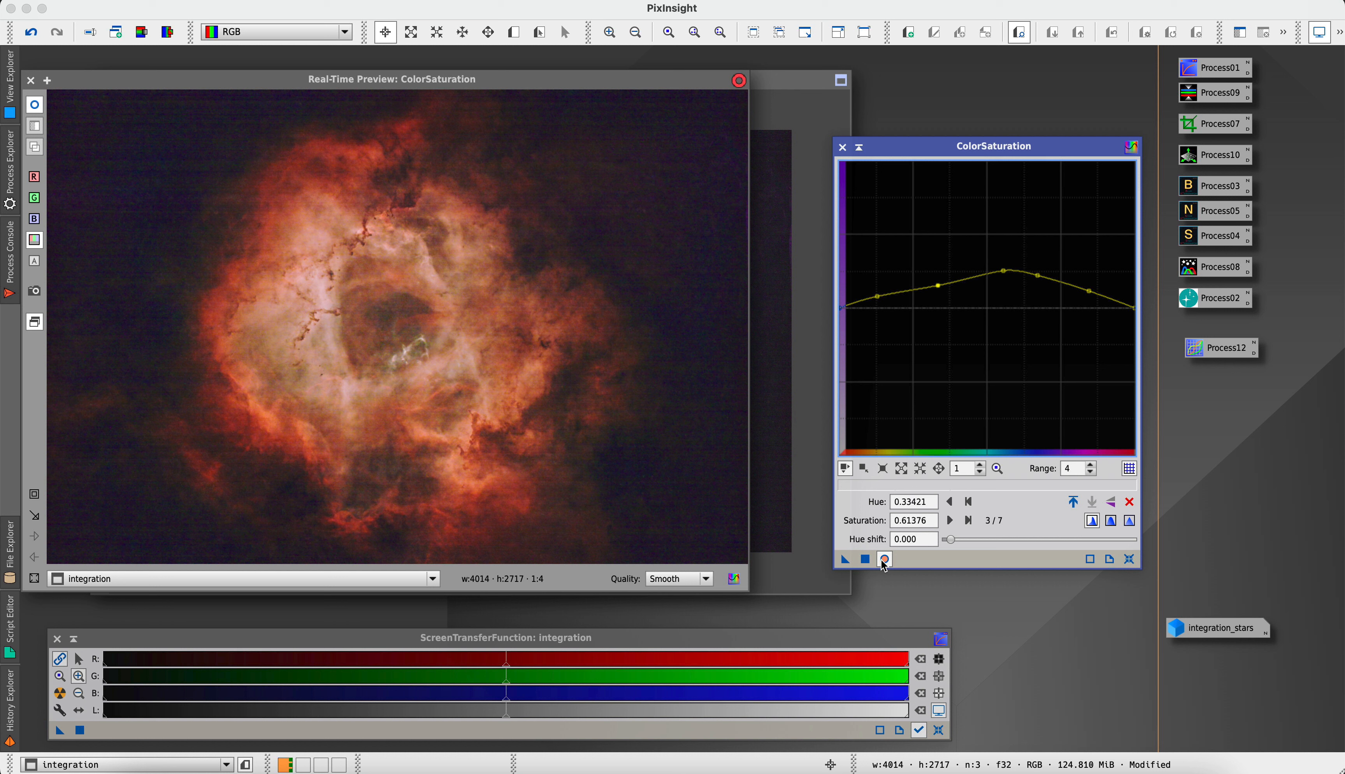
Apply the saturation curve to the integration image, and reset and close ColorSaturation
{"action": "left_click", "coordinate": [865, 559]}
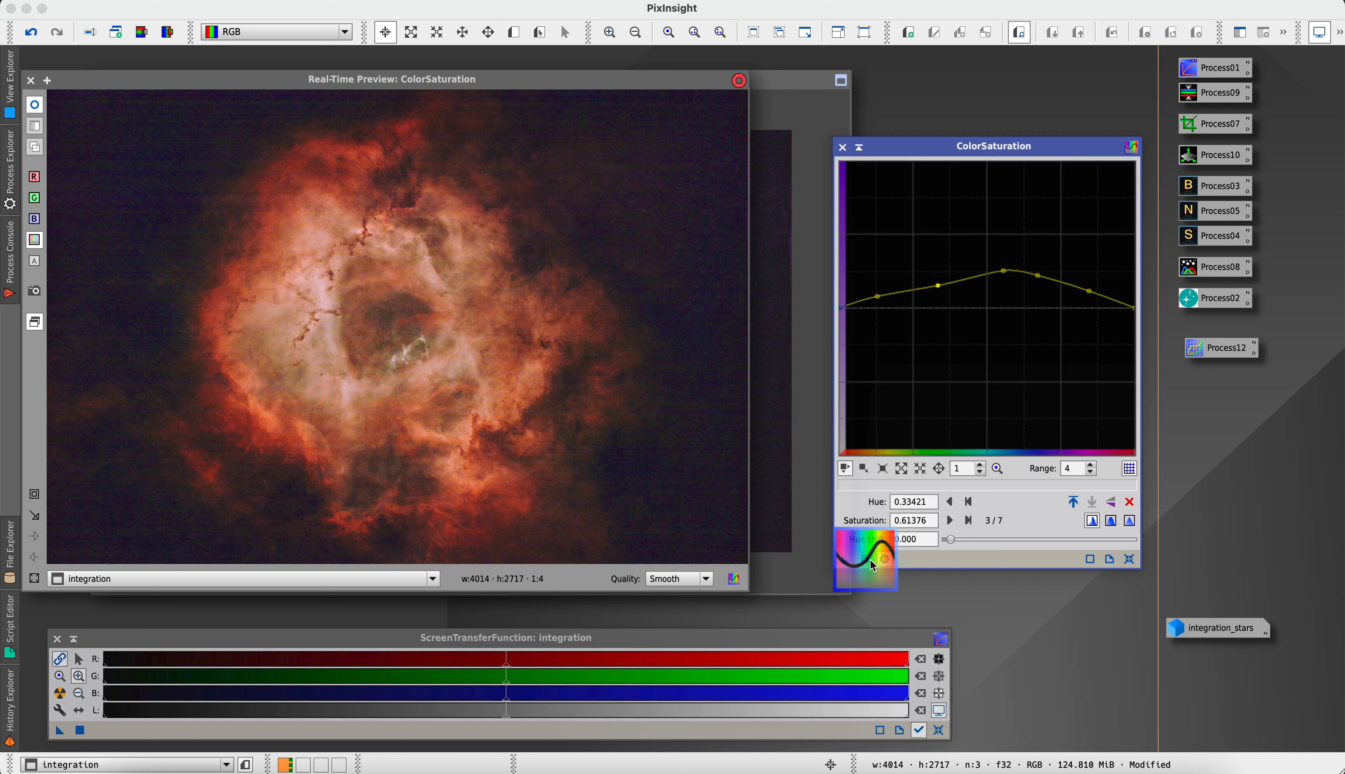
{"action": "left_click", "coordinate": [1130, 559]}
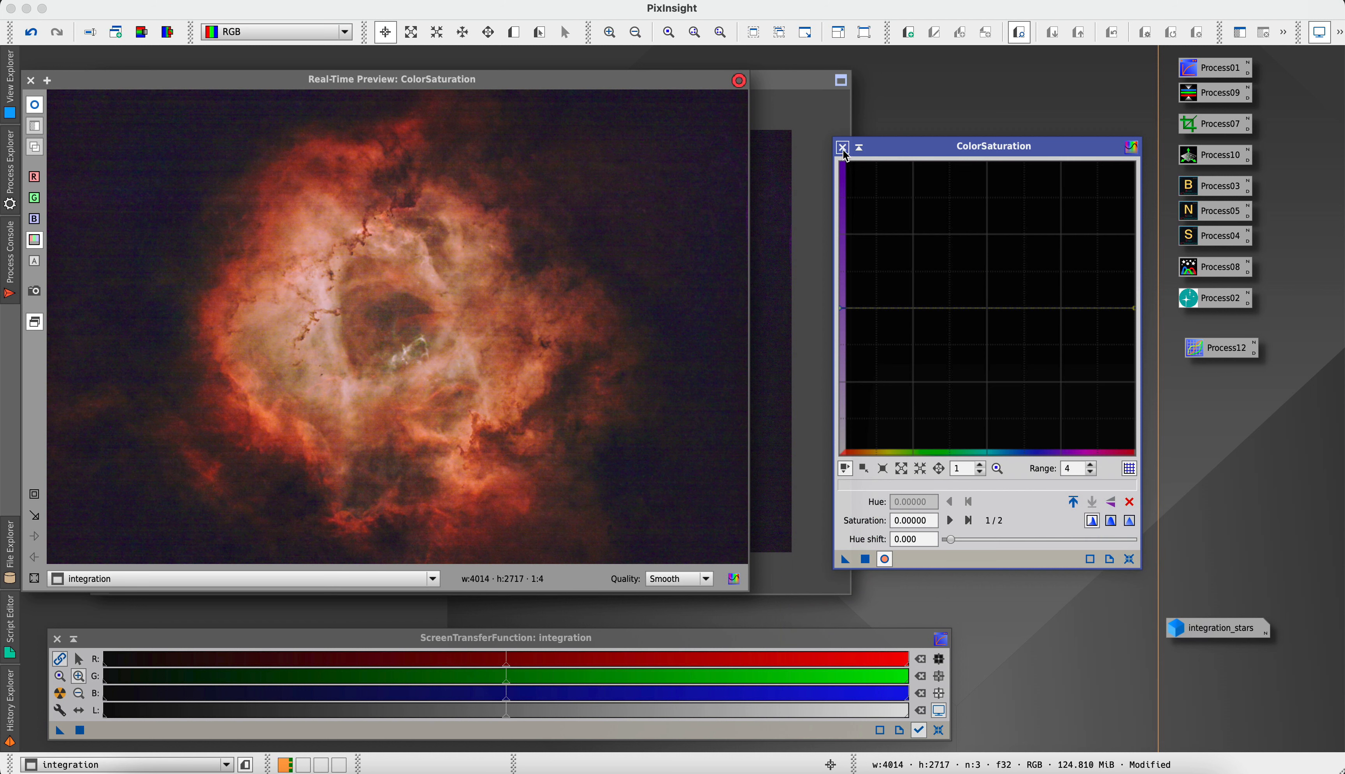
{"action": "left_click", "coordinate": [842, 147]}
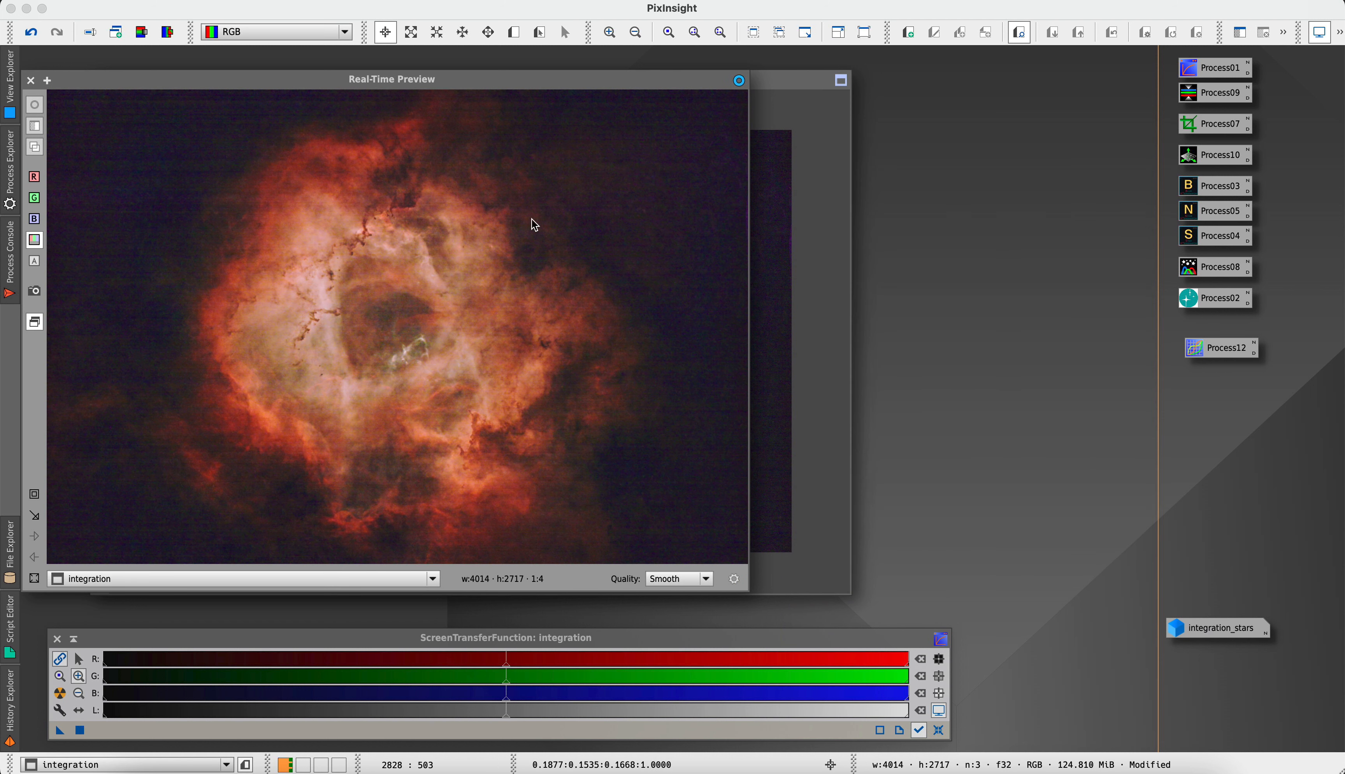
Open GeneralizedHyperbolicStretch, reset it, and set the transformation type to Linear with a real-time preview
{"action": "double_click", "coordinate": [1196, 271]}
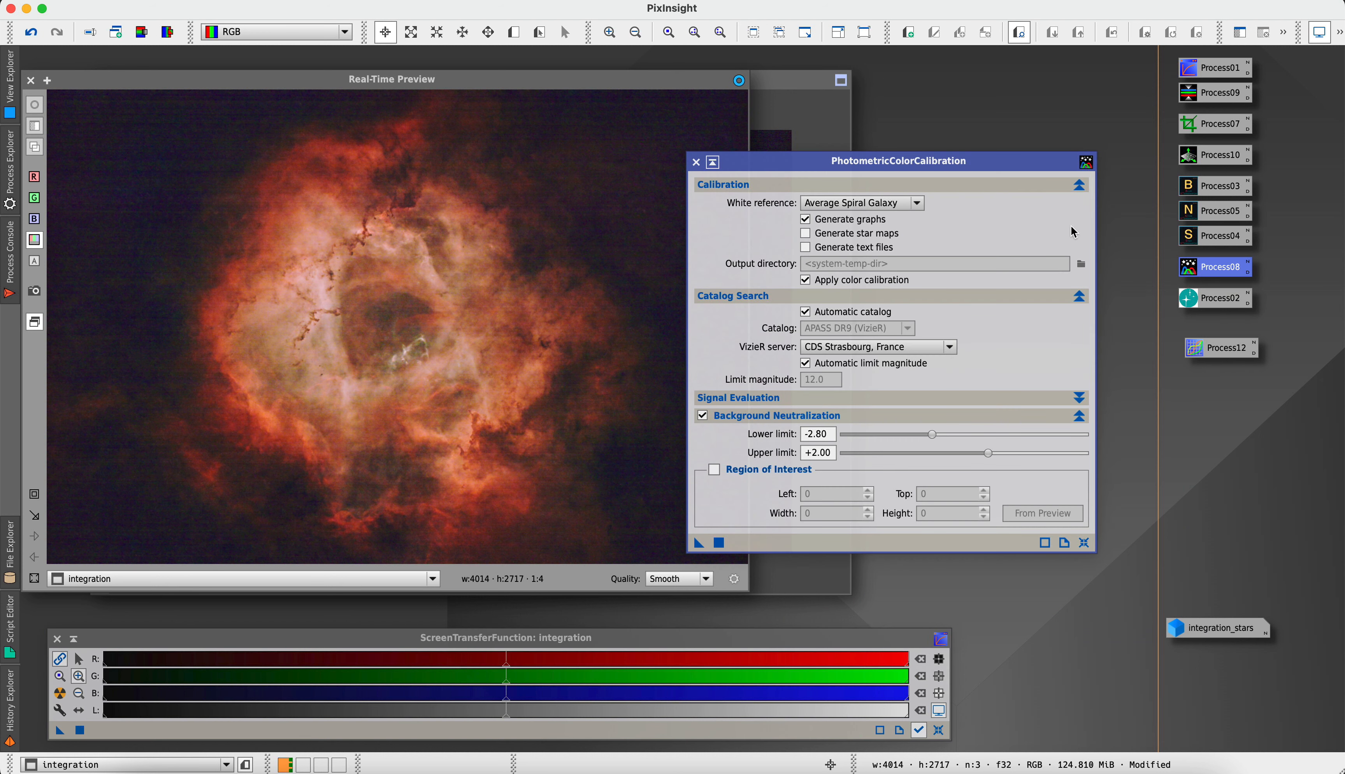
{"action": "left_click", "coordinate": [696, 163]}
{"action": "double_click", "coordinate": [1189, 295]}
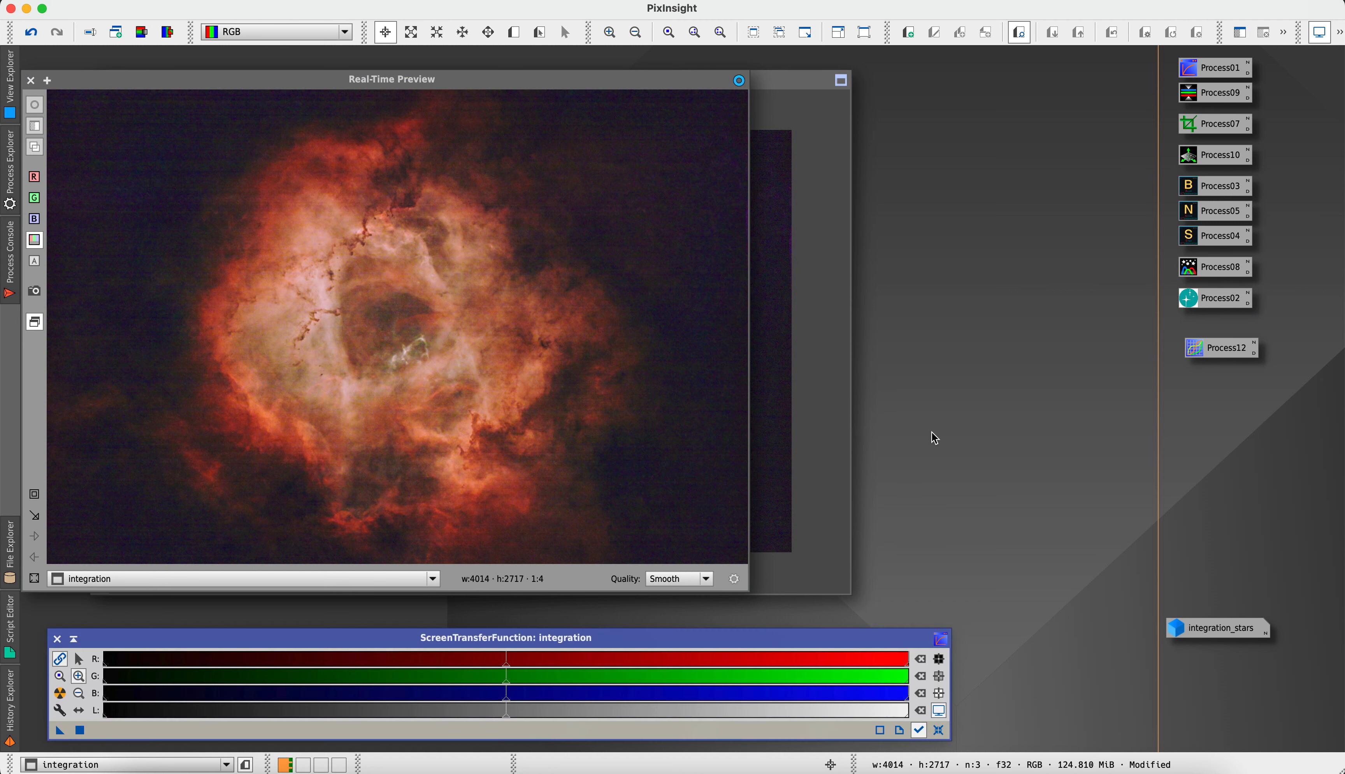
{"action": "double_click", "coordinate": [1183, 294]}
{"action": "mouse_move", "coordinate": [1183, 294]}
{"action": "left_mouse_down"}
{"action": "mouse_move", "coordinate": [883, 712]}
{"action": "mouse_move", "coordinate": [1123, 611]}
{"action": "mouse_move", "coordinate": [1115, 556]}
{"action": "mouse_move", "coordinate": [1206, 292]}
{"action": "mouse_move", "coordinate": [1188, 301]}
{"action": "left_mouse_up"}
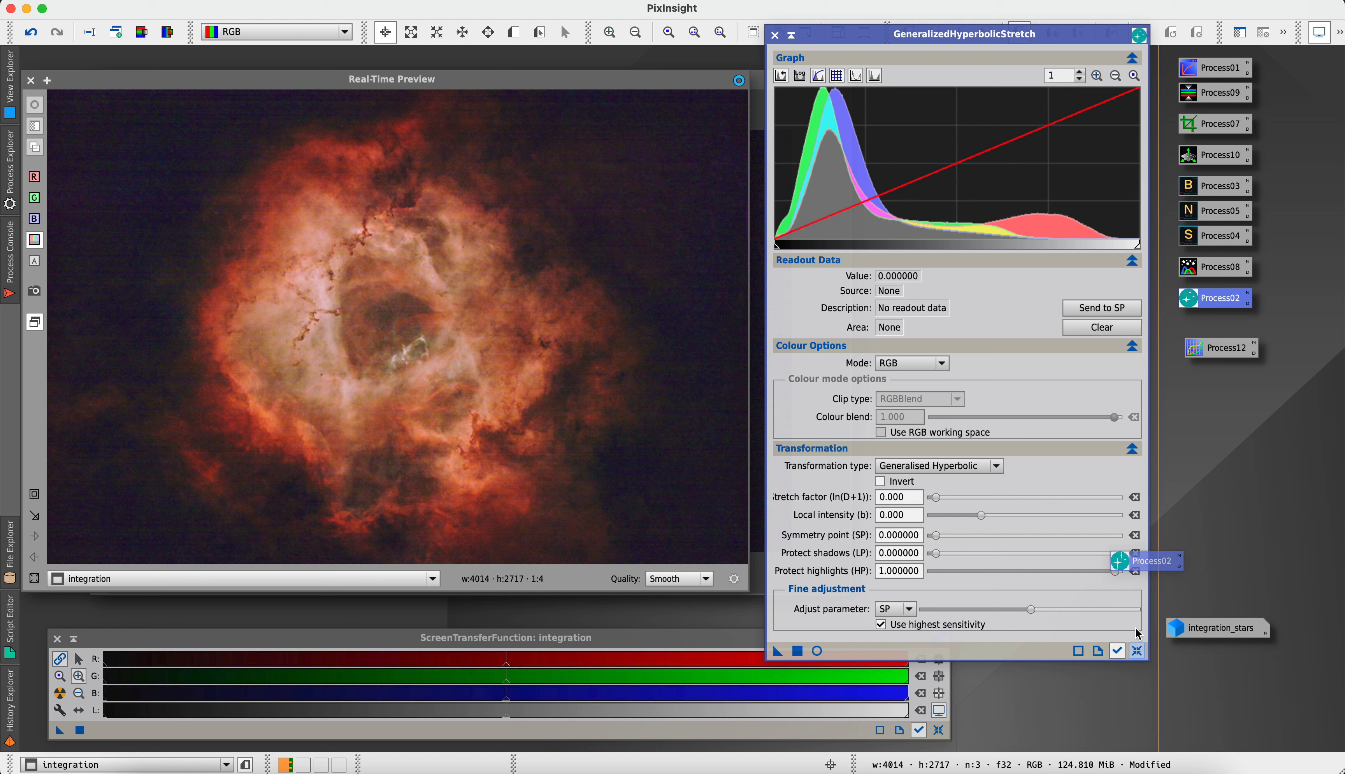
{"action": "left_click", "coordinate": [1142, 651]}
{"action": "left_click", "coordinate": [919, 469]}
{"action": "left_click", "coordinate": [907, 526]}
{"action": "left_click", "coordinate": [816, 633]}
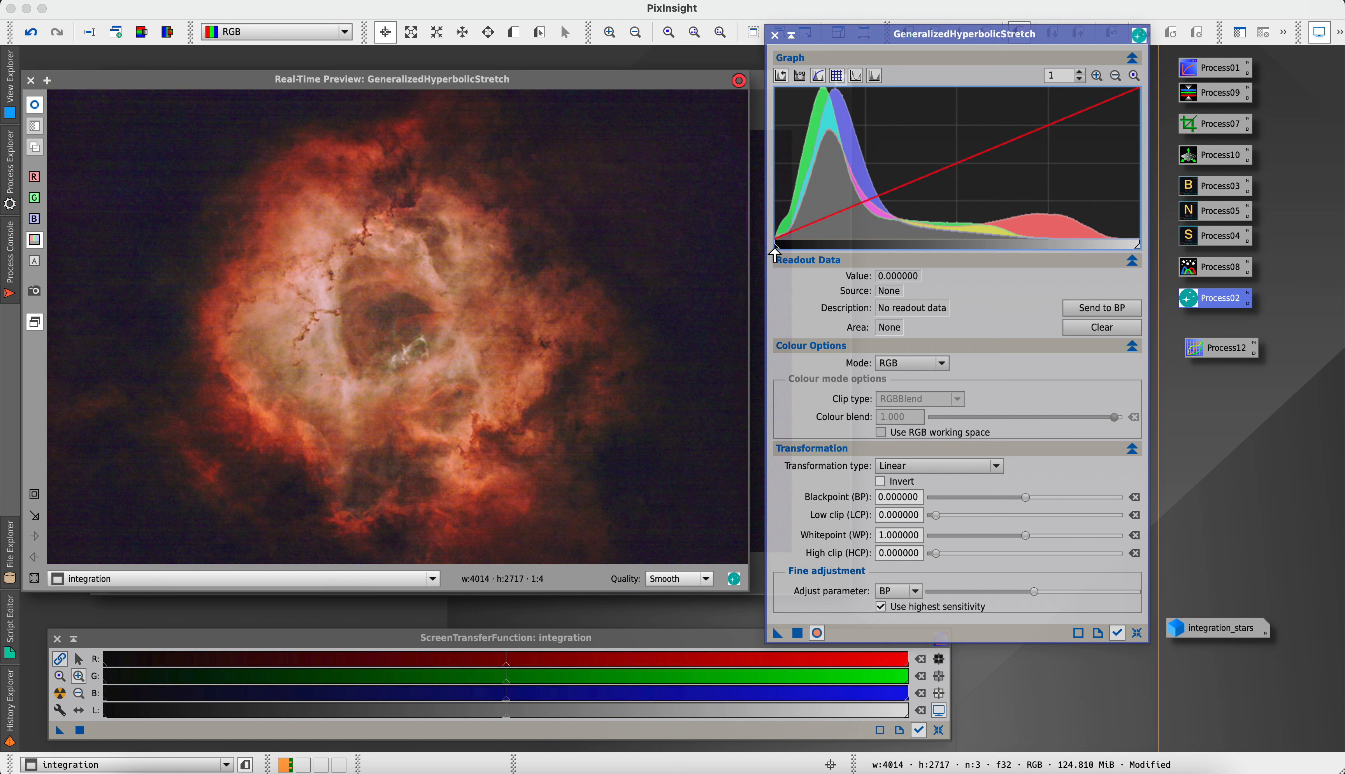
Raise the blackpoint to about 0.0043, apply the linear transformation to the integration image, and close GeneralizedHyperbolicStretch
{"action": "mouse_move", "coordinate": [774, 255]}
{"action": "left_mouse_down"}
{"action": "mouse_move", "coordinate": [791, 255]}
{"action": "mouse_move", "coordinate": [776, 245]}
{"action": "left_mouse_up"}
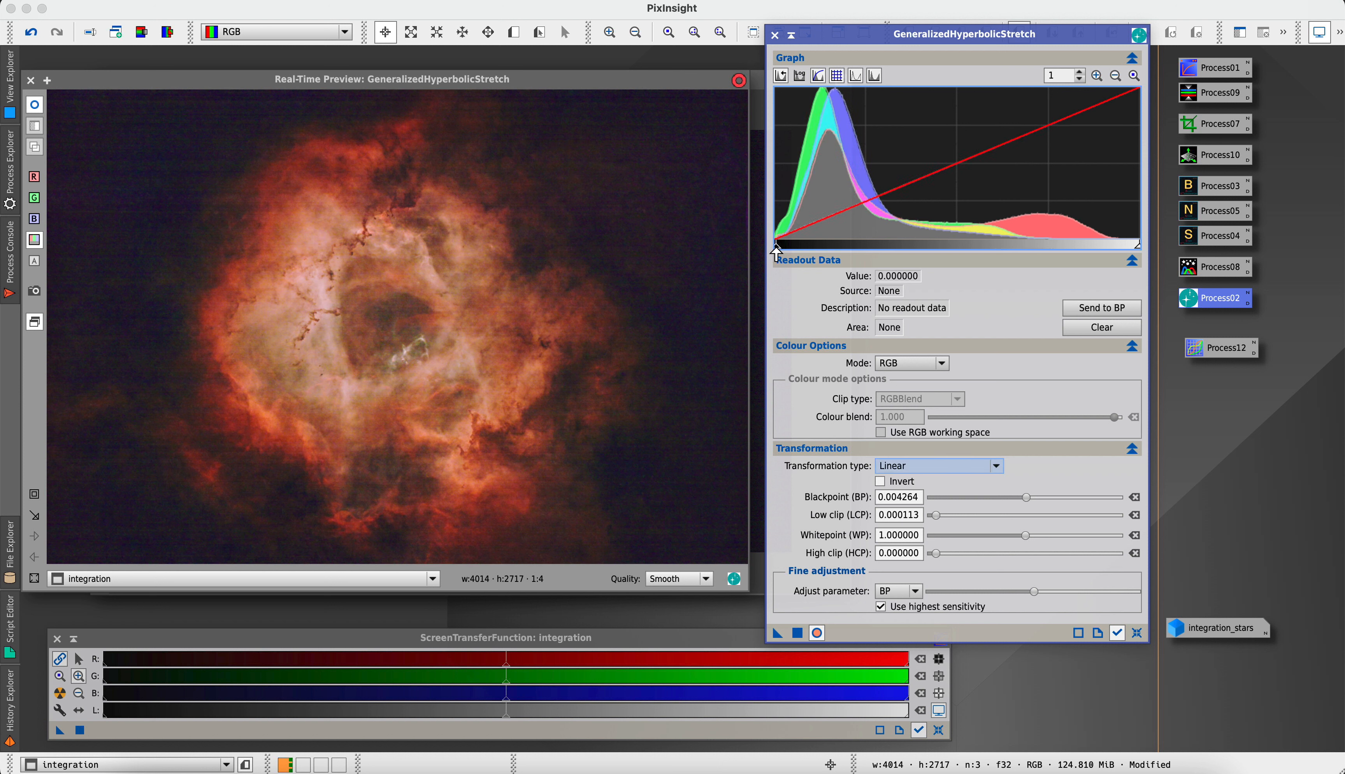
{"action": "left_click_drag", "start_coordinate": [776, 248], "coordinate": [774, 252]}
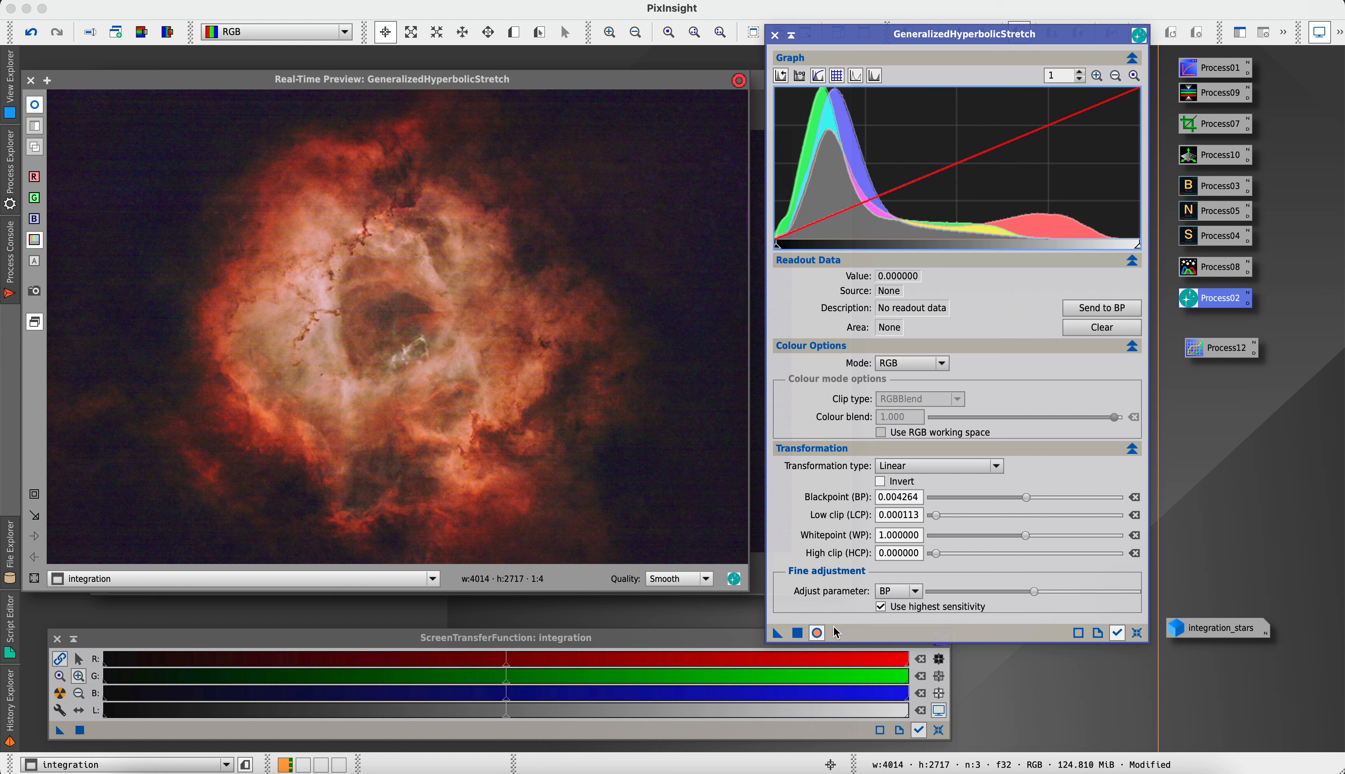
{"action": "left_click", "coordinate": [816, 633]}
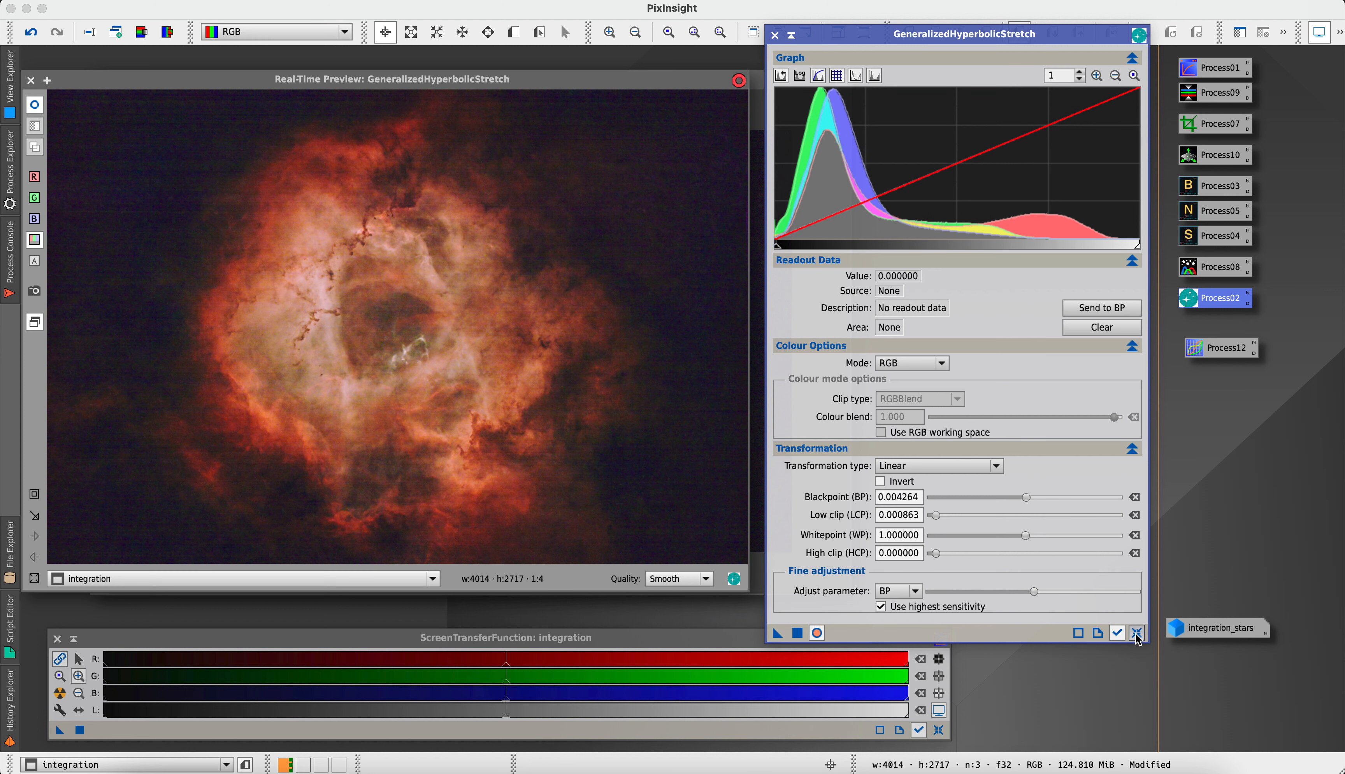
{"action": "left_click", "coordinate": [774, 36]}
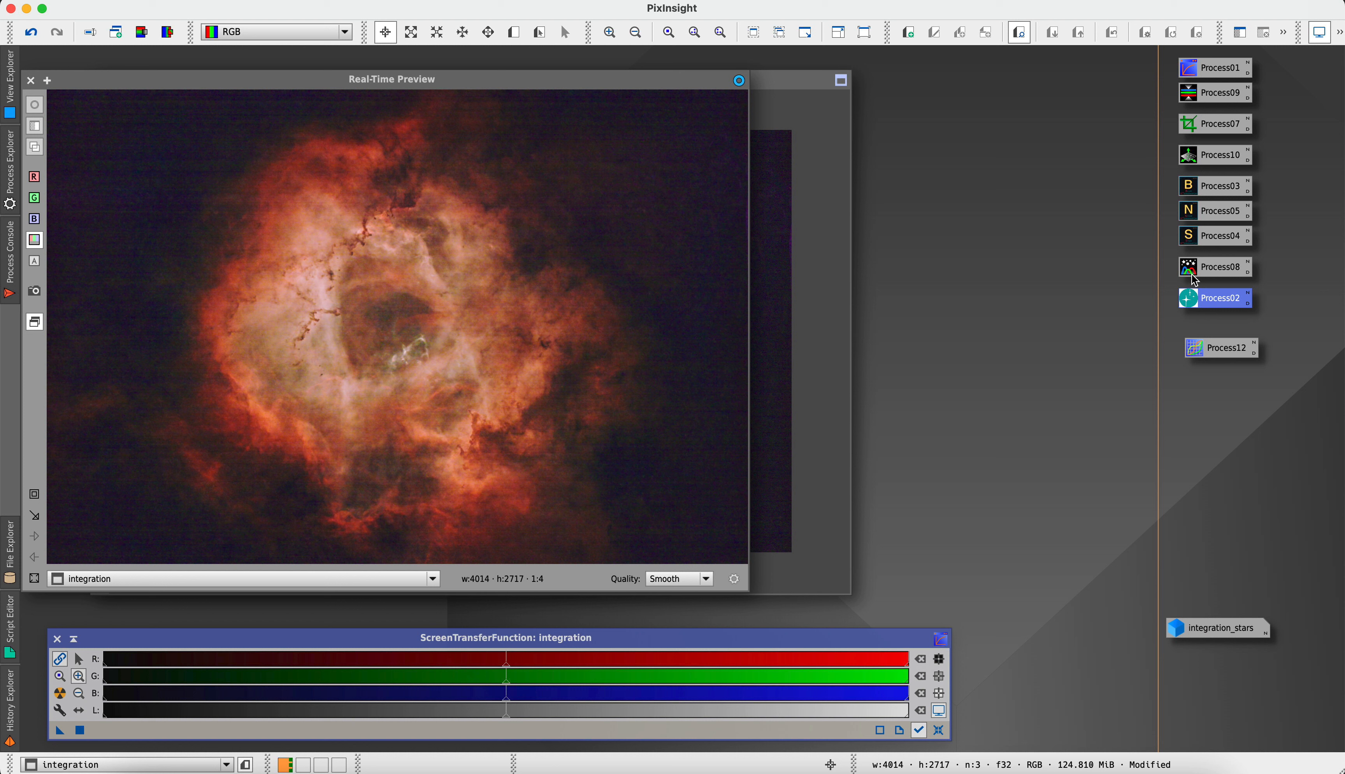
Open CurvesTransformation with a real-time preview and shape the red curve through about (0.05, 0.04) and (0.70, 0.72)
{"action": "double_click", "coordinate": [1196, 347]}
{"action": "mouse_move", "coordinate": [1197, 347]}
{"action": "left_mouse_down"}
{"action": "mouse_move", "coordinate": [891, 516]}
{"action": "mouse_move", "coordinate": [865, 509]}
{"action": "mouse_move", "coordinate": [1199, 431]}
{"action": "mouse_move", "coordinate": [1199, 346]}
{"action": "left_mouse_up"}
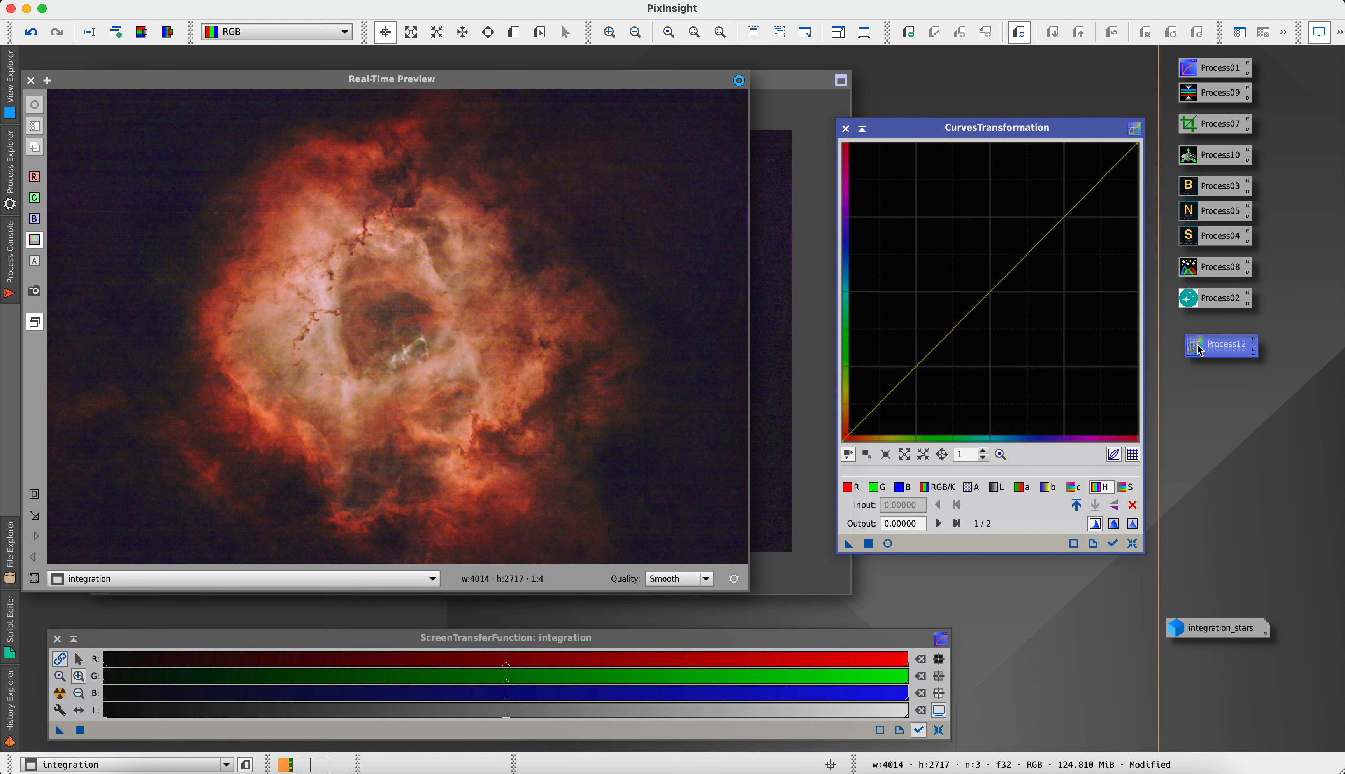
{"action": "left_click", "coordinate": [887, 544]}
{"action": "left_click", "coordinate": [853, 488]}
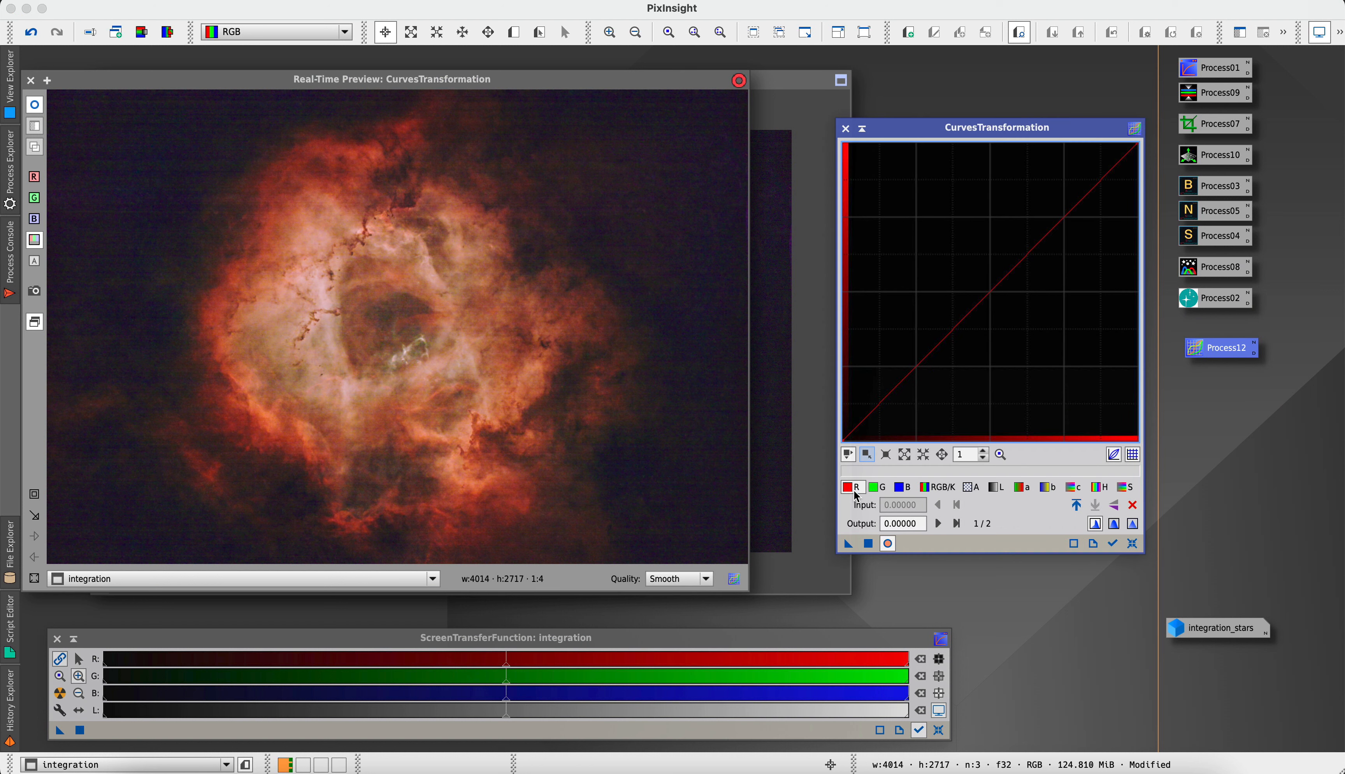
{"action": "left_click_drag", "start_coordinate": [856, 428], "coordinate": [858, 428]}
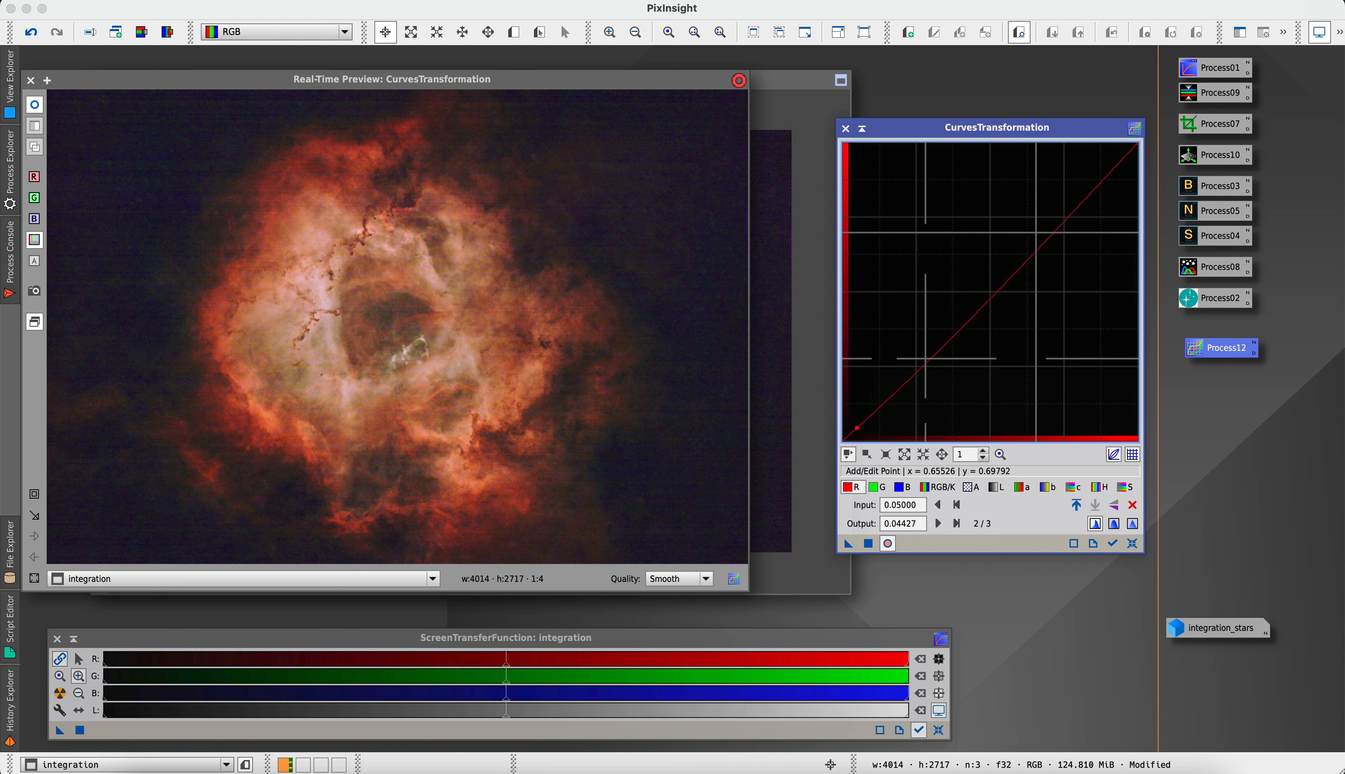
{"action": "left_click_drag", "start_coordinate": [1048, 233], "coordinate": [1049, 226]}
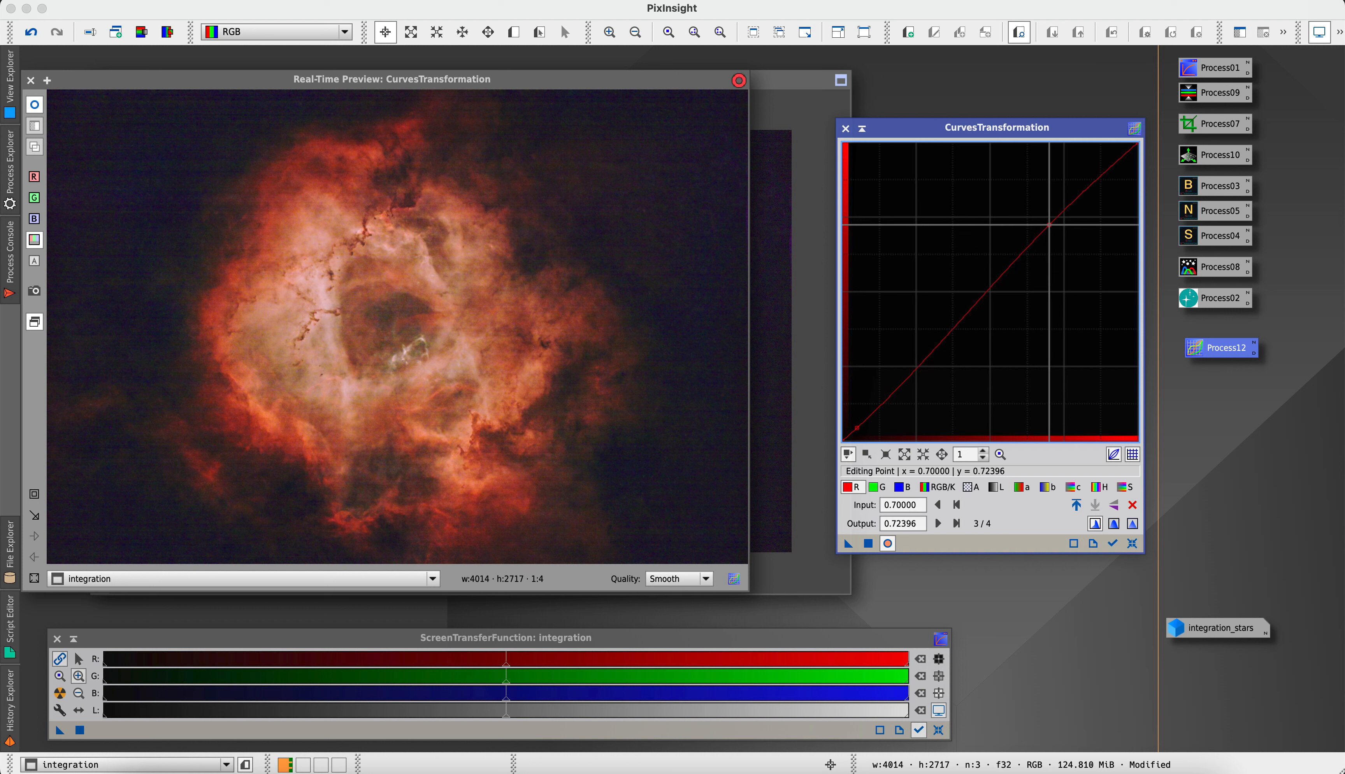
Shape the green curve through about (0.06, 0.04) in the shadows and (0.65, 0.68) in the upper midtones
{"action": "left_click", "coordinate": [875, 487]}
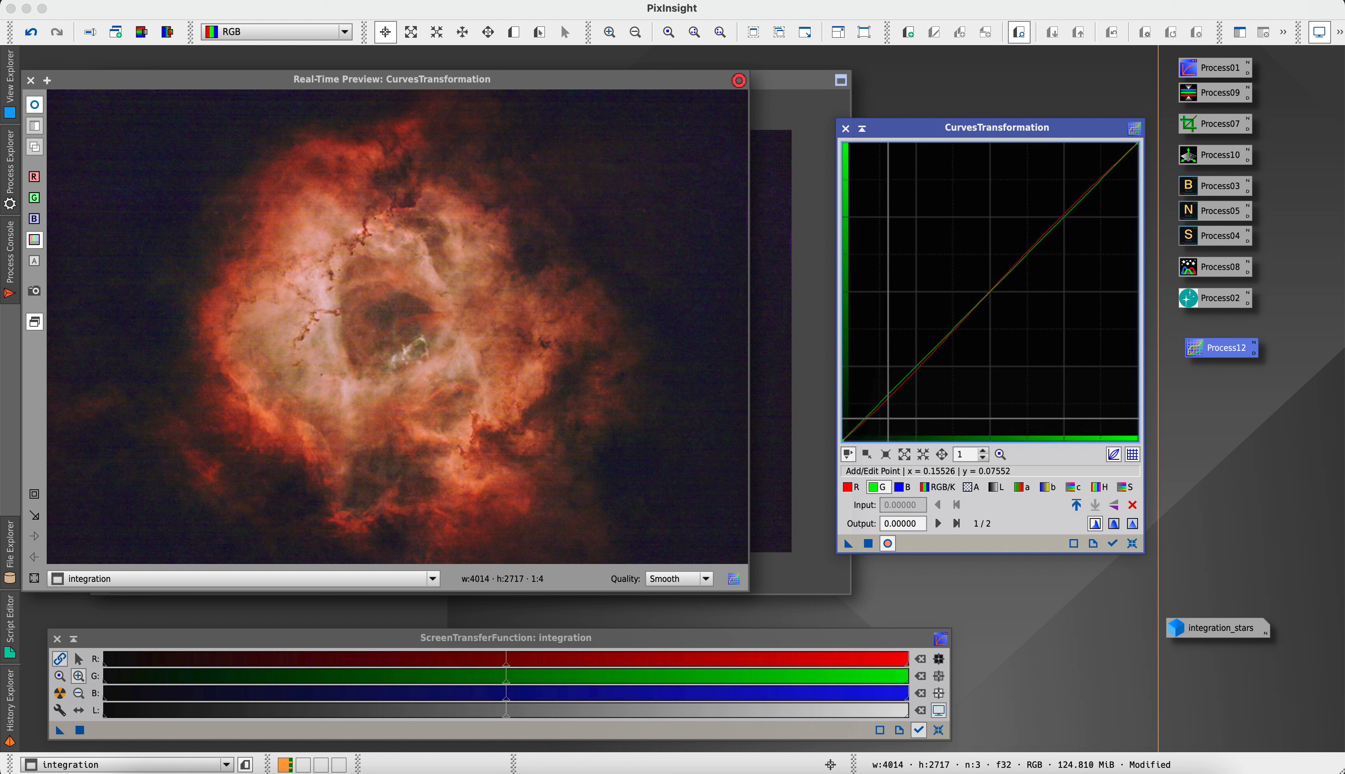
{"action": "left_click", "coordinate": [865, 429]}
{"action": "left_click_drag", "start_coordinate": [865, 428], "coordinate": [861, 429]}
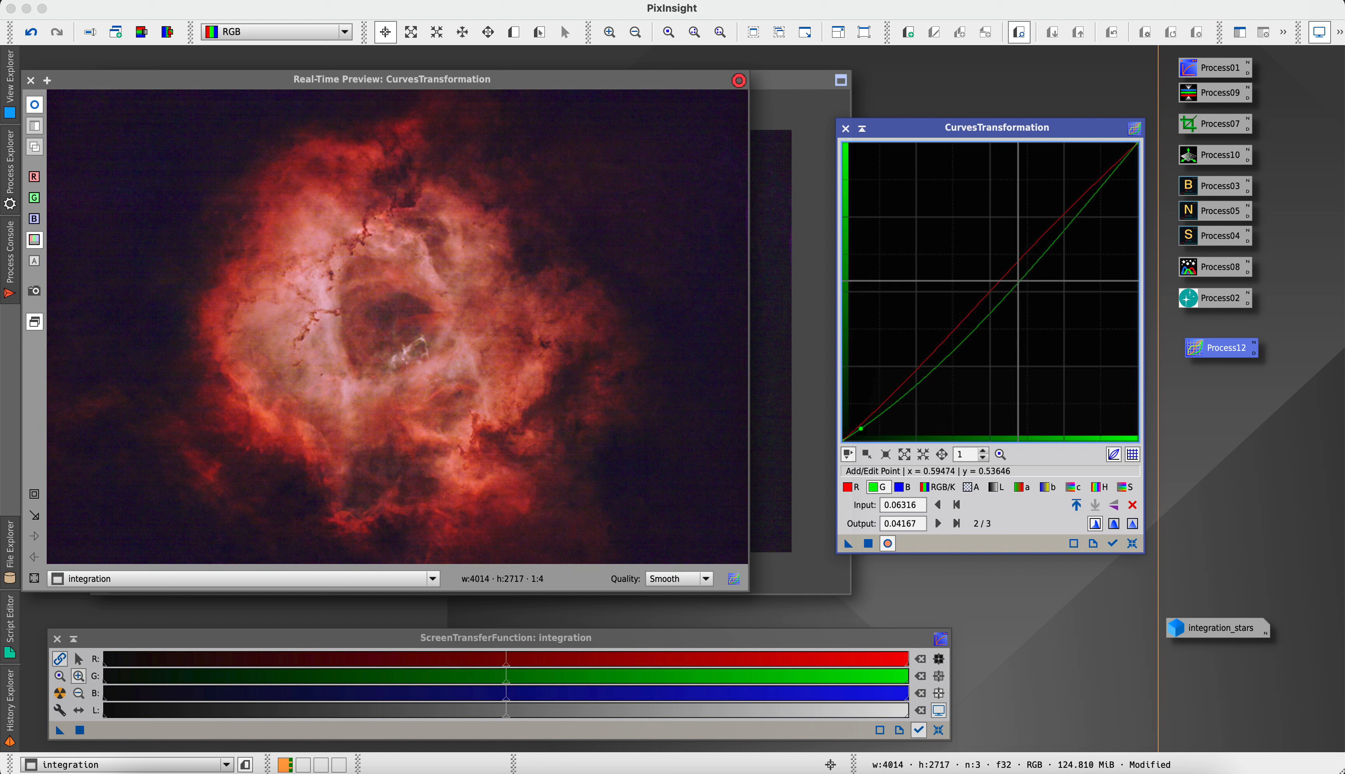
{"action": "left_click", "coordinate": [1026, 263]}
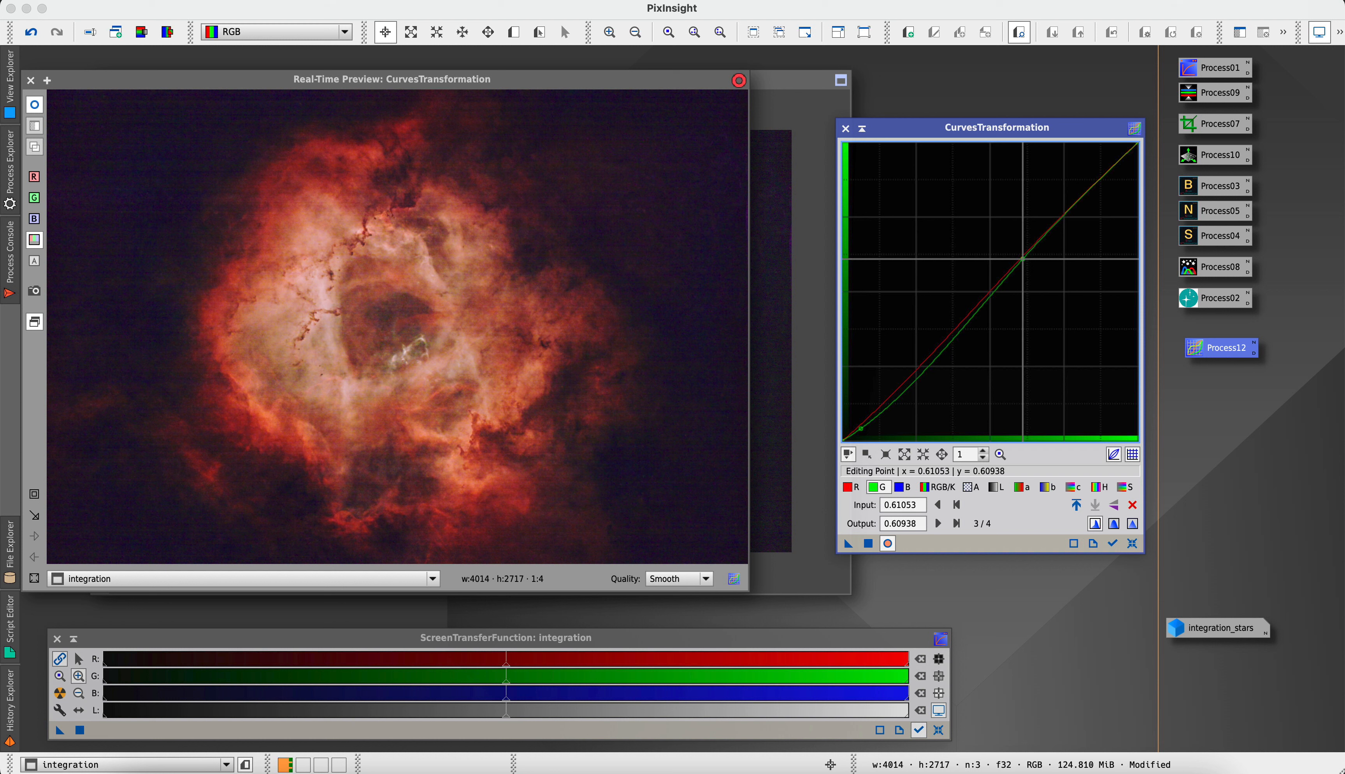
{"action": "left_click_drag", "start_coordinate": [1023, 259], "coordinate": [1034, 236]}
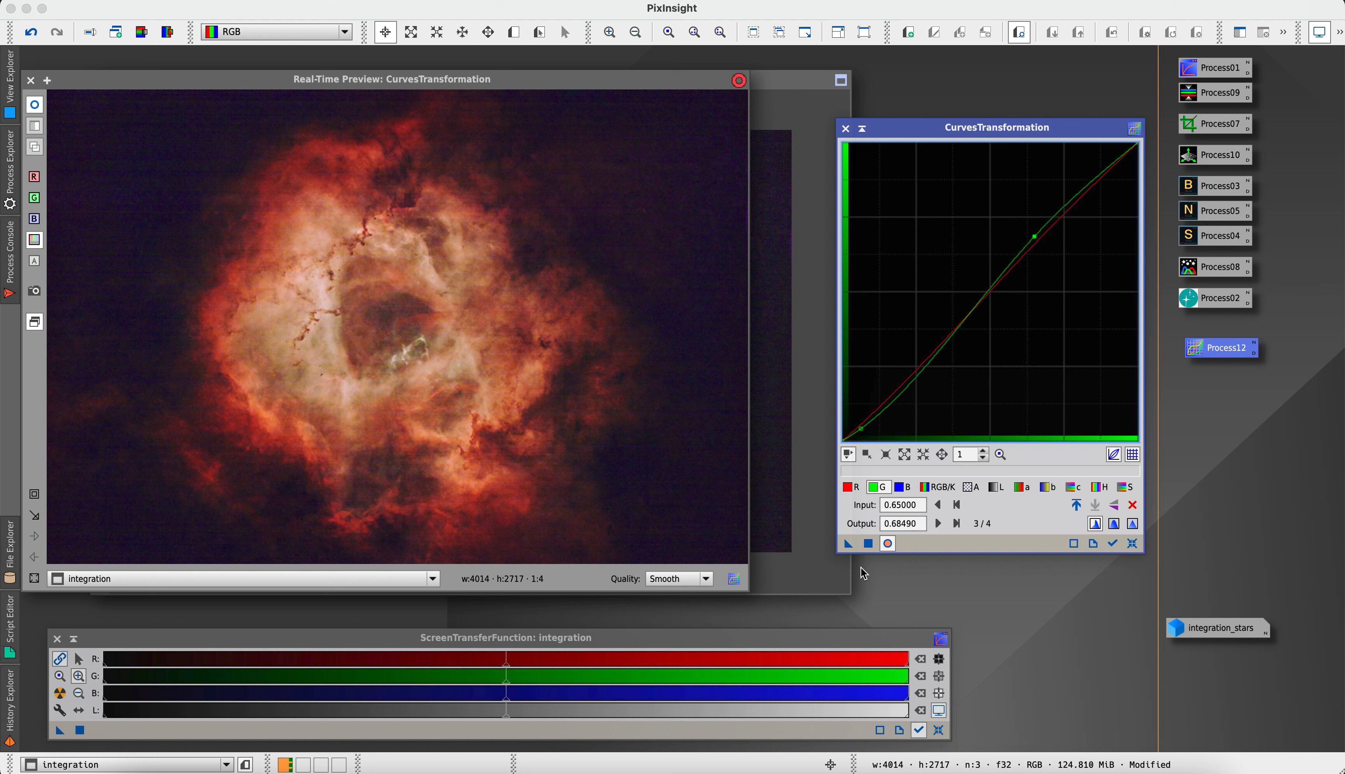
Shape the blue curve through about (0.07, 0.05) and (0.70, 0.82), apply the curves to the integration image, and close CurvesTransformation
{"action": "left_click", "coordinate": [901, 490]}
{"action": "left_click_drag", "start_coordinate": [864, 420], "coordinate": [863, 425]}
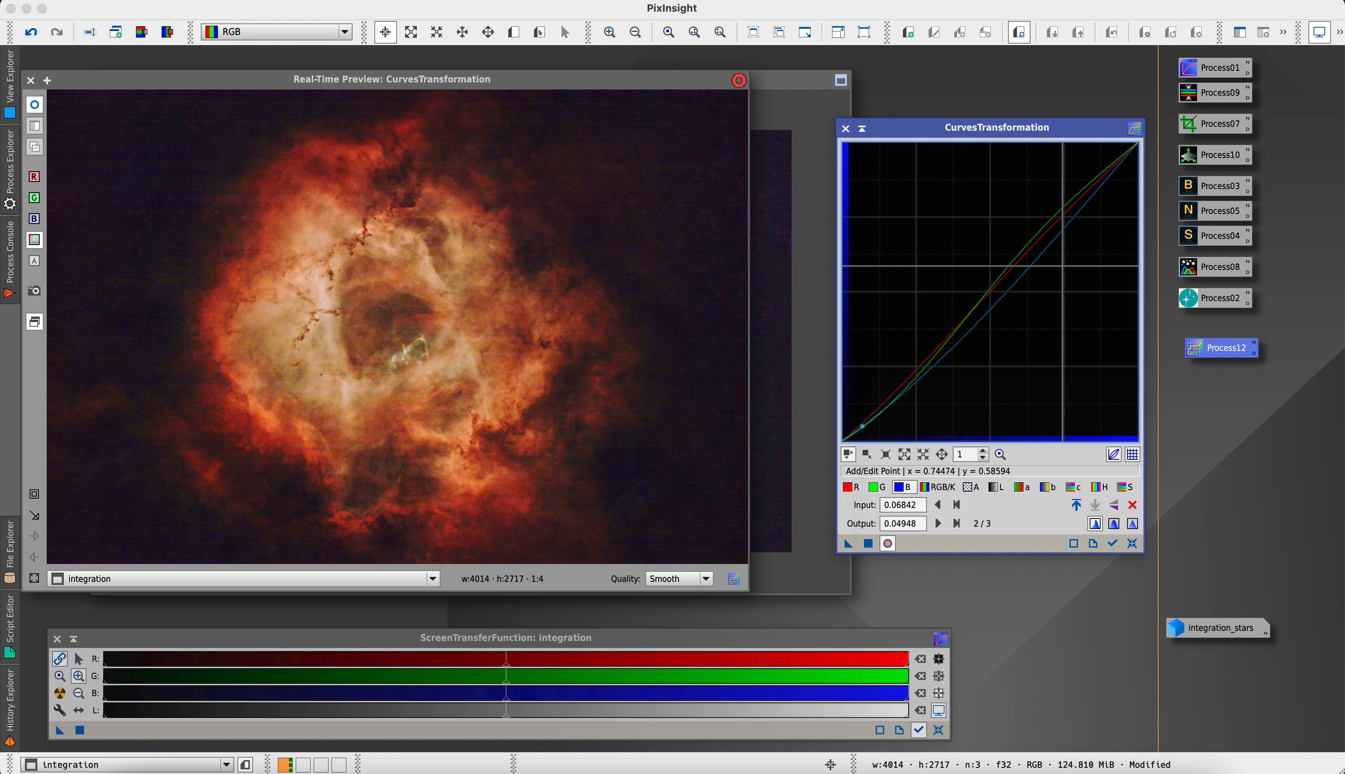
{"action": "left_click", "coordinate": [1025, 272]}
{"action": "left_click_drag", "start_coordinate": [1024, 272], "coordinate": [1050, 196]}
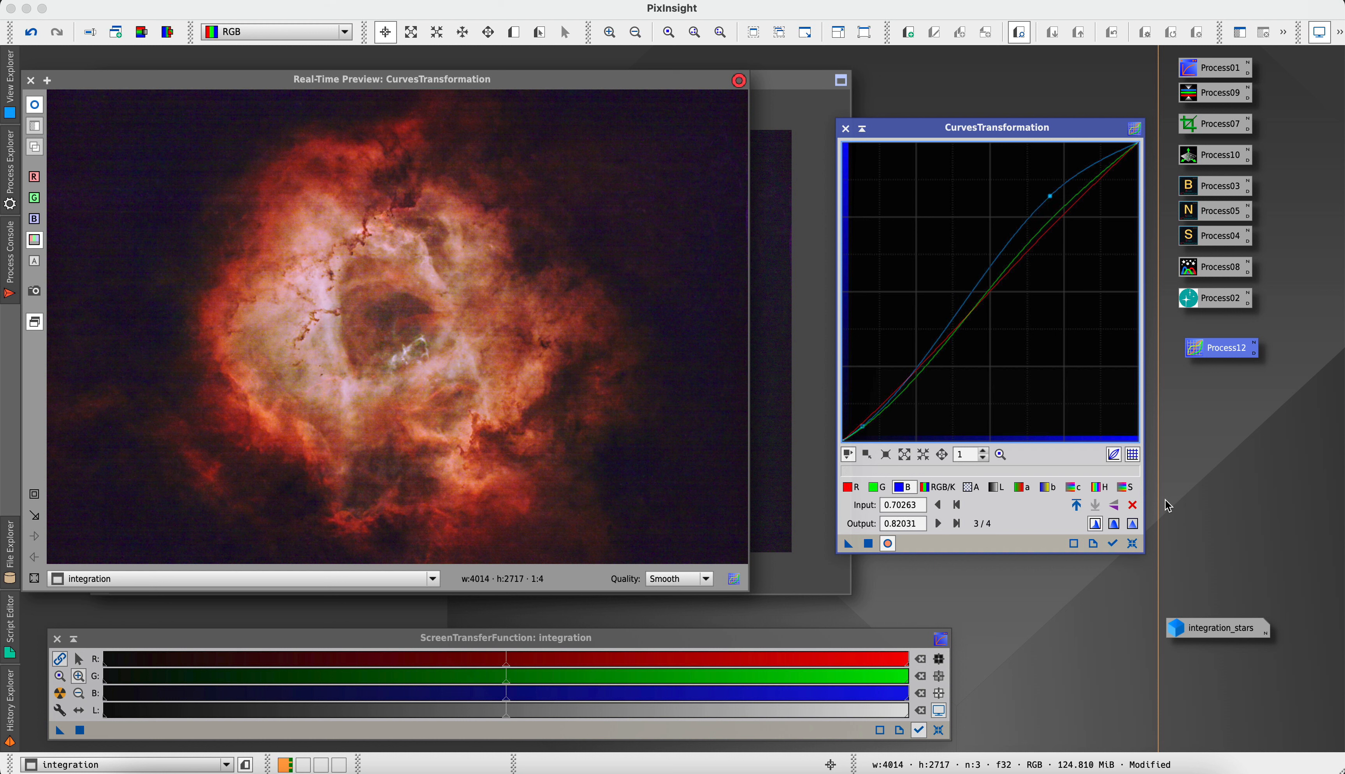
{"action": "left_click", "coordinate": [868, 544]}
{"action": "left_click", "coordinate": [1133, 544]}
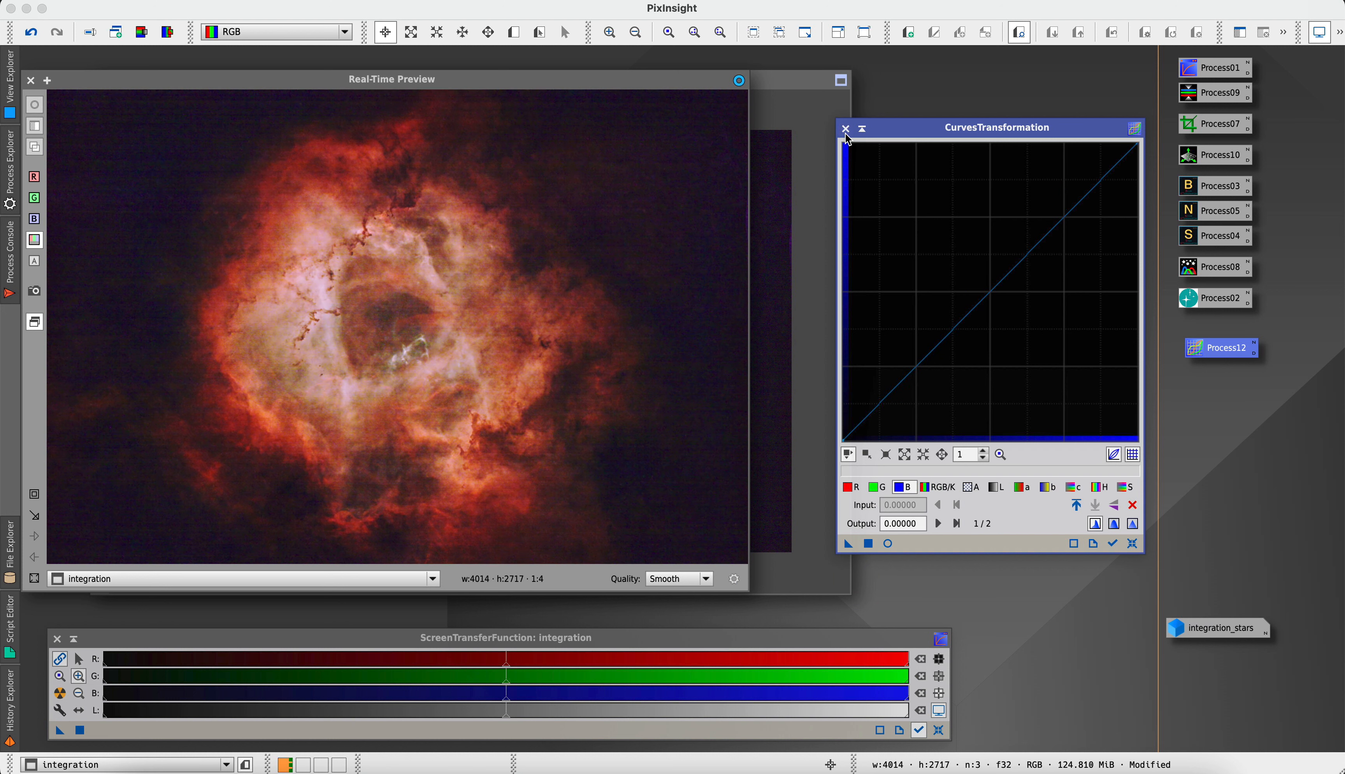
{"action": "left_click", "coordinate": [846, 131]}
Open the UnsharpMask process with a real-time preview of the integration image
{"action": "left_click", "coordinate": [338, 1]}
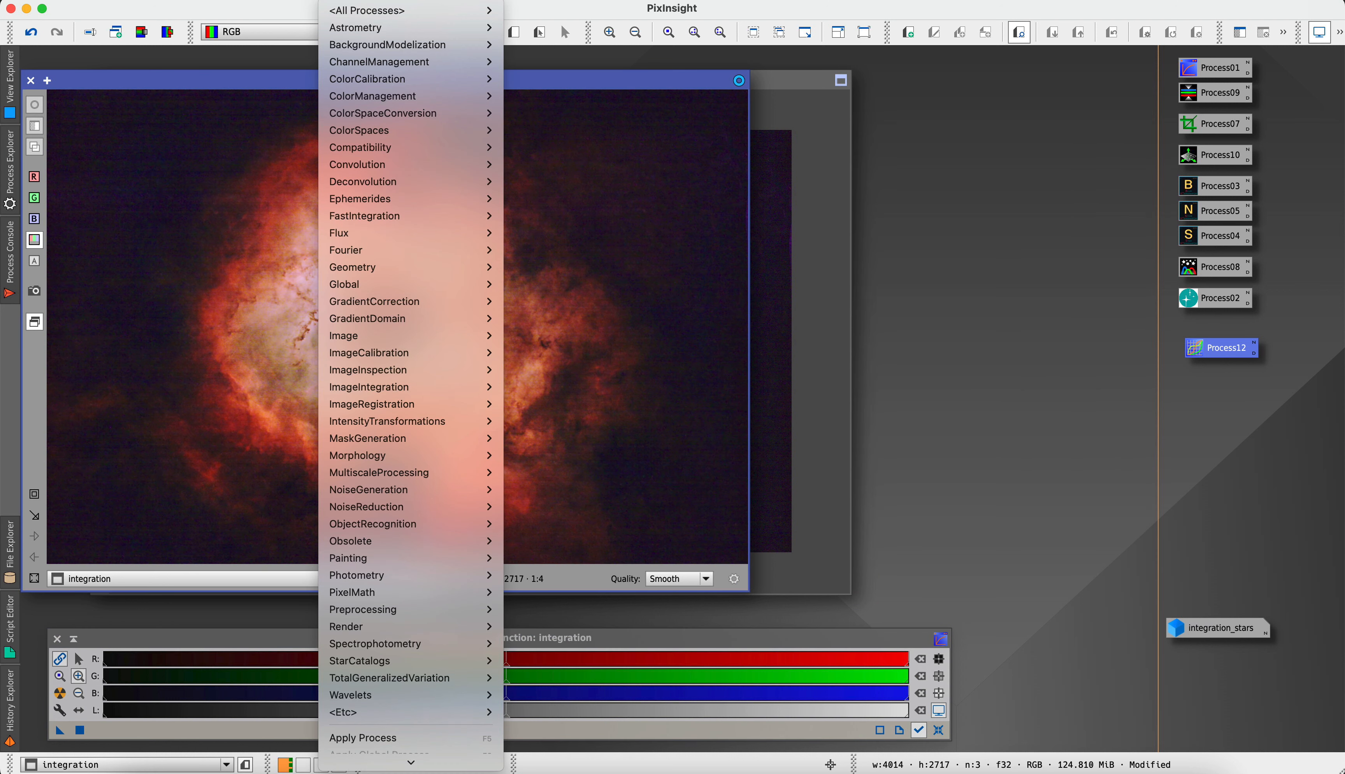
{"action": "mouse_move", "coordinate": [368, 10]}
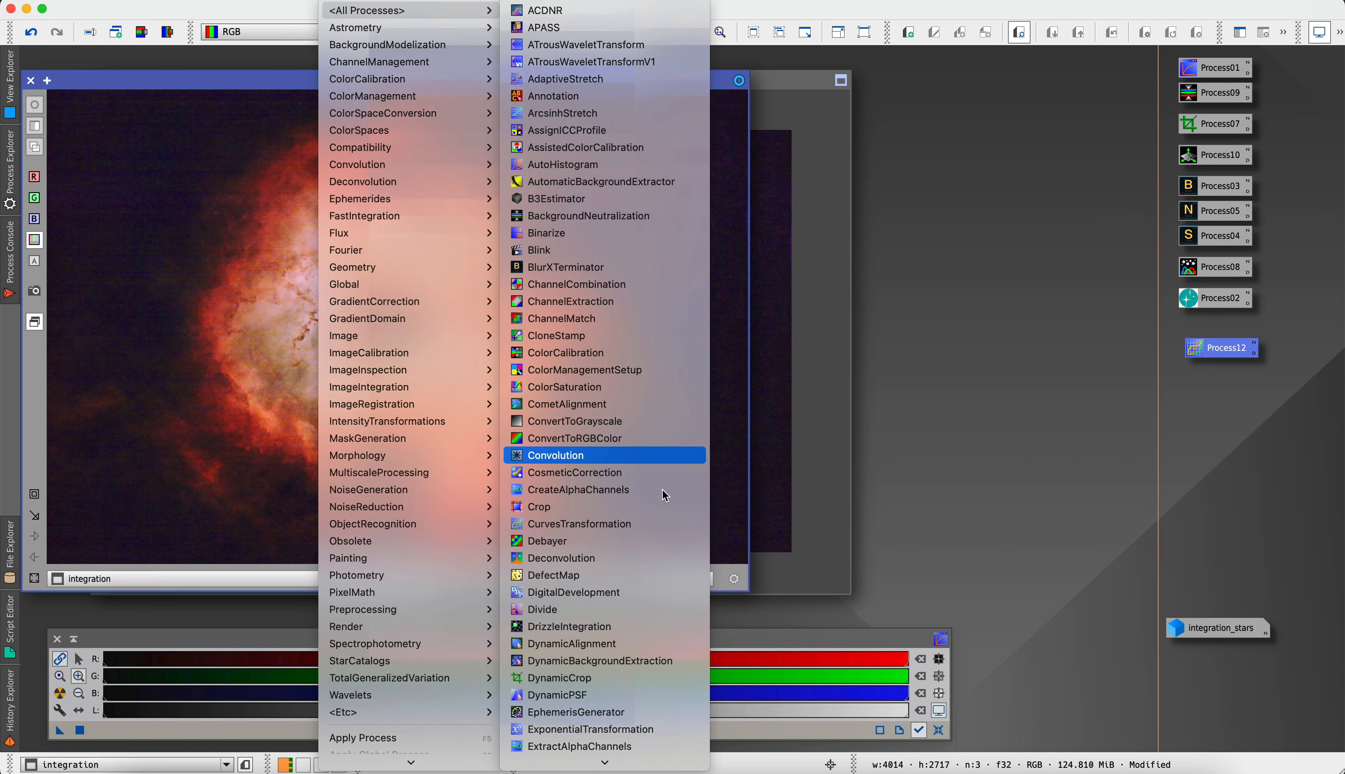
{"action": "scroll", "coordinate": [647, 669], "scroll_direction": "down", "scroll_amount": 20}
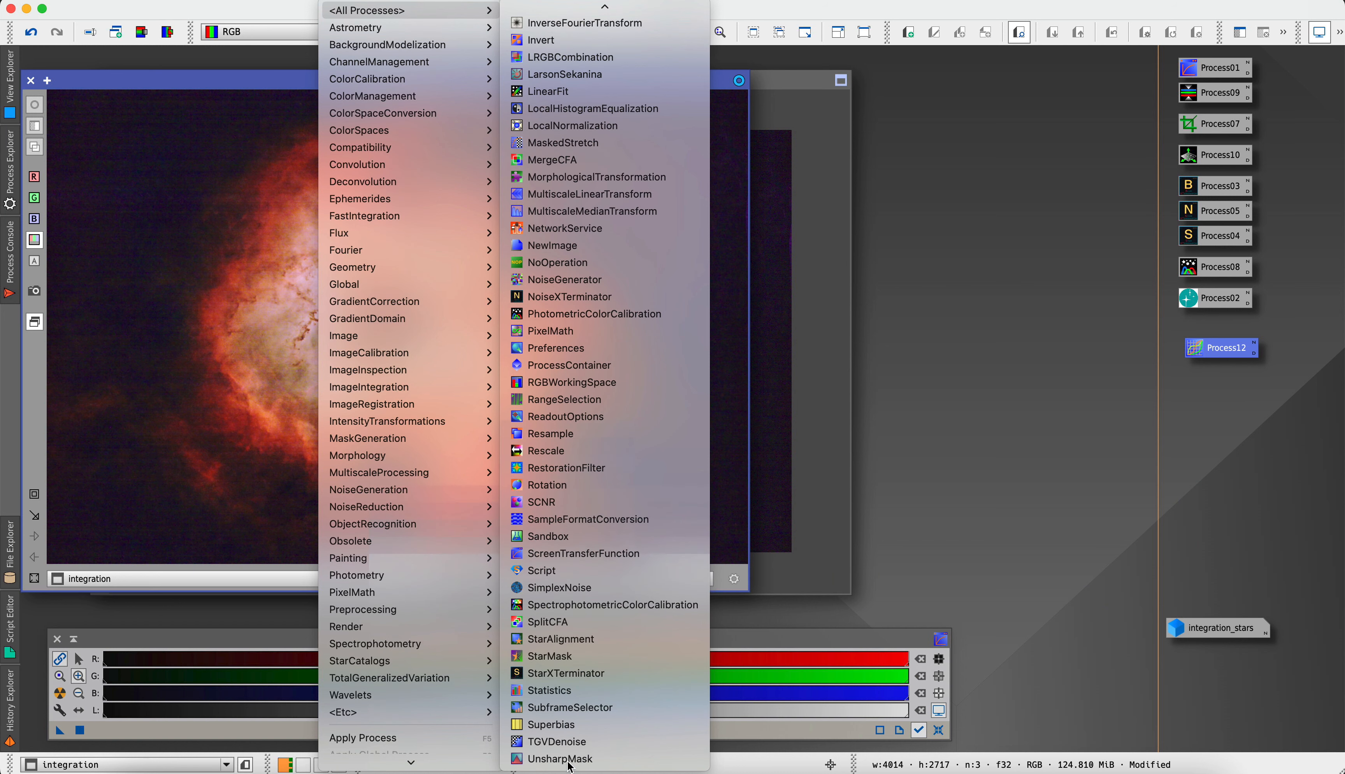
{"action": "left_click", "coordinate": [570, 766]}
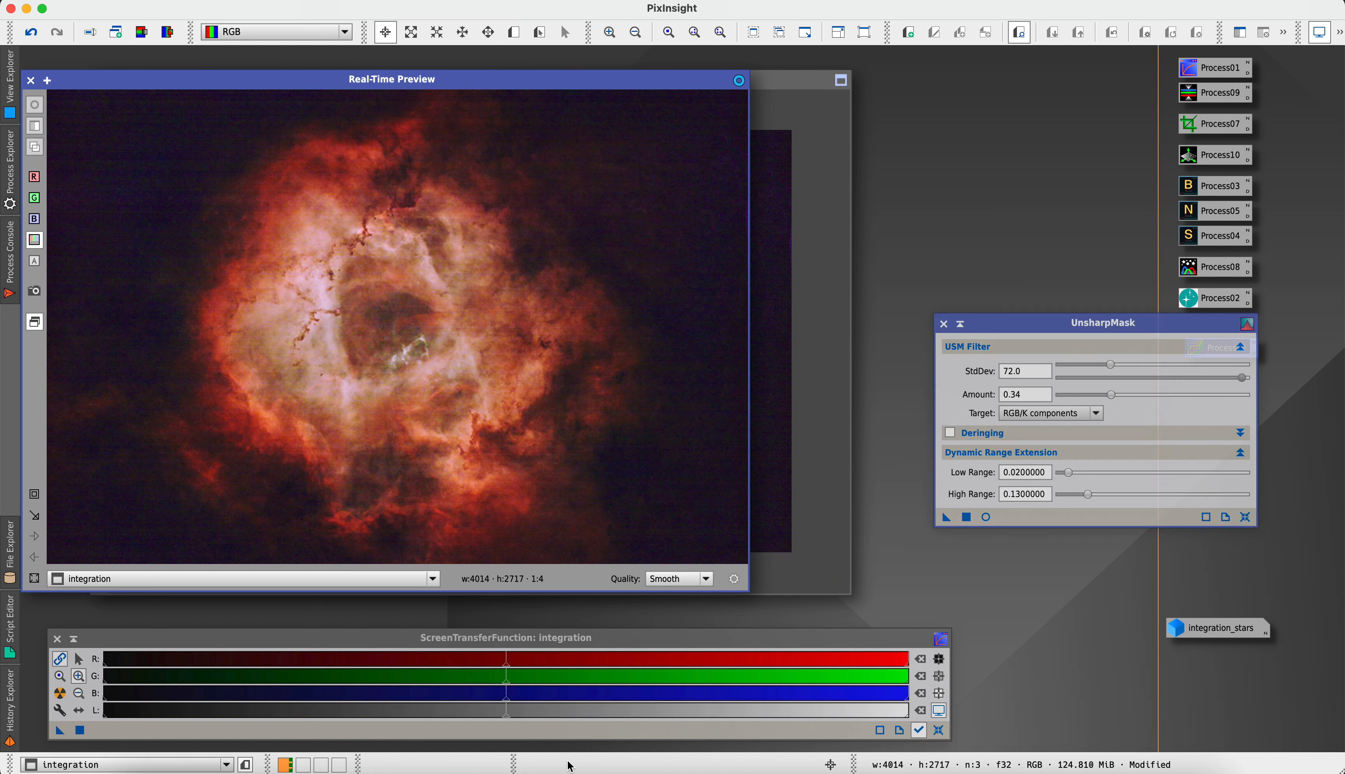
{"action": "left_click", "coordinate": [984, 517]}
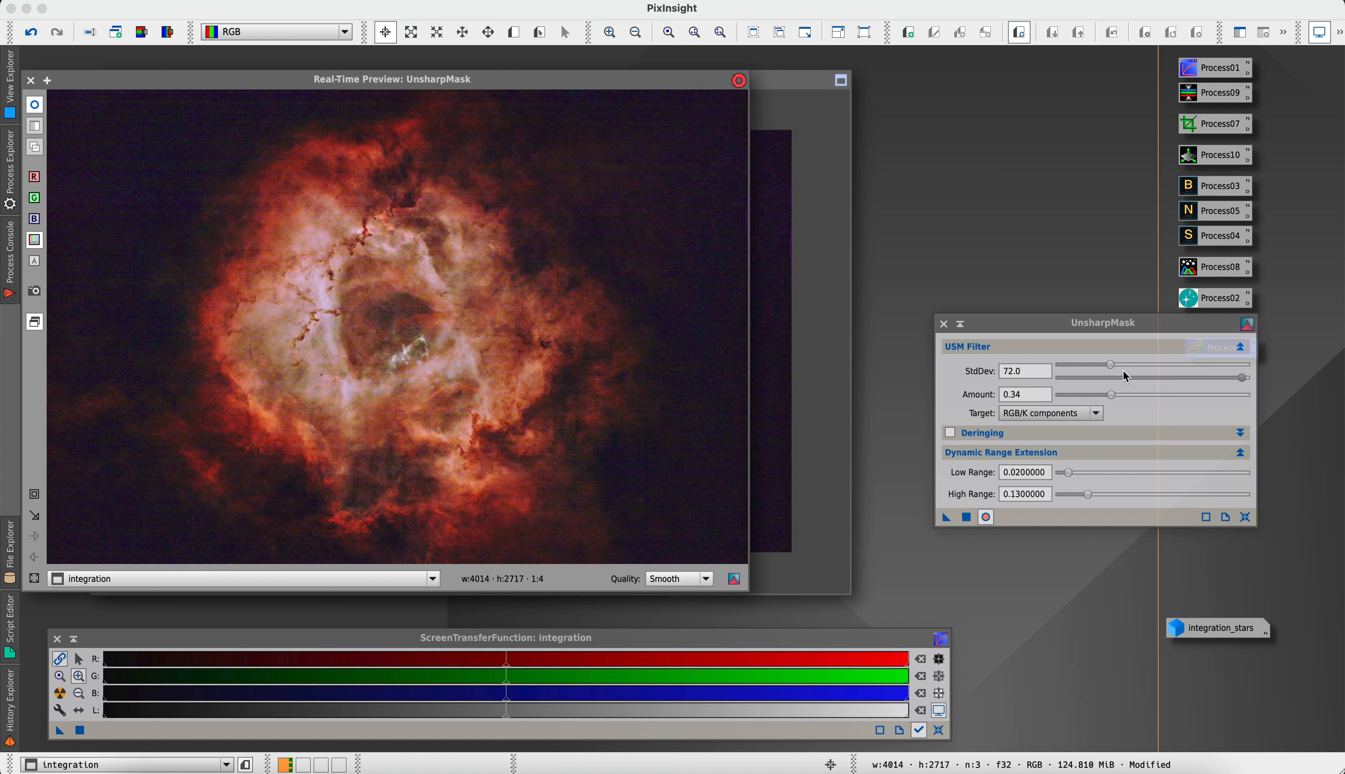
Try UnsharpMask with StdDev 39 and Amount 0.17, comparing the preview with and without the filter
{"action": "left_click_drag", "start_coordinate": [1113, 401], "coordinate": [1081, 367]}
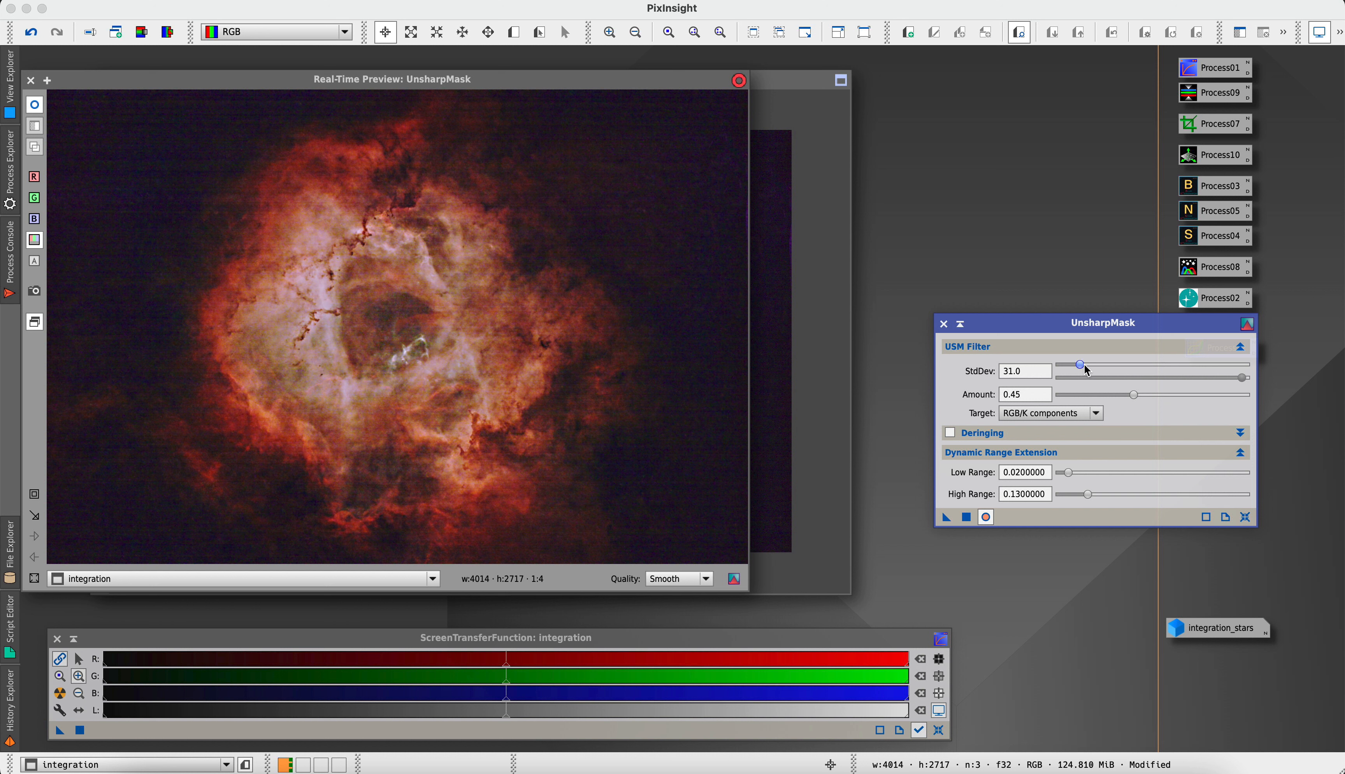
{"action": "mouse_move", "coordinate": [1081, 364]}
{"action": "left_mouse_down"}
{"action": "mouse_move", "coordinate": [1133, 367]}
{"action": "mouse_move", "coordinate": [1096, 363]}
{"action": "left_mouse_up"}
{"action": "left_click", "coordinate": [1130, 398]}
{"action": "left_click_drag", "start_coordinate": [1136, 396], "coordinate": [1193, 394]}
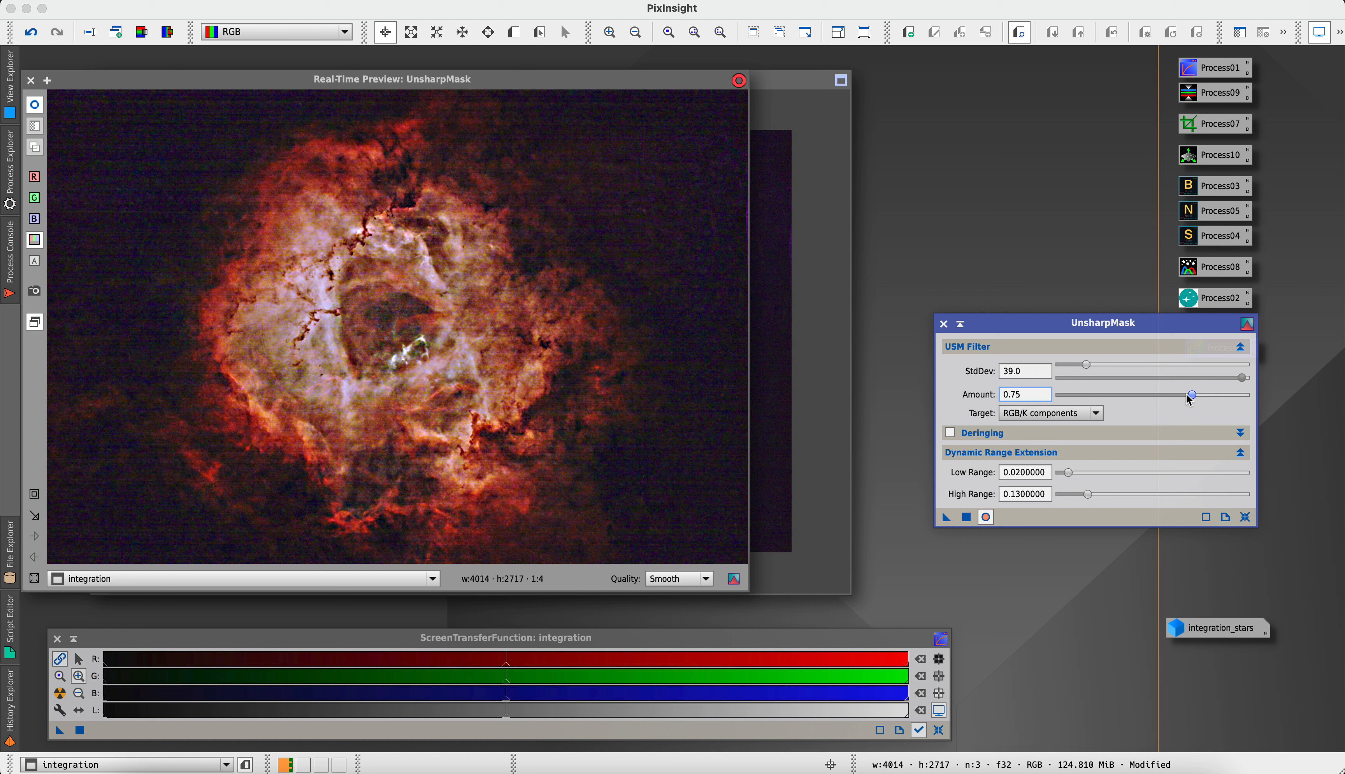
{"action": "left_click_drag", "start_coordinate": [1193, 394], "coordinate": [1165, 398]}
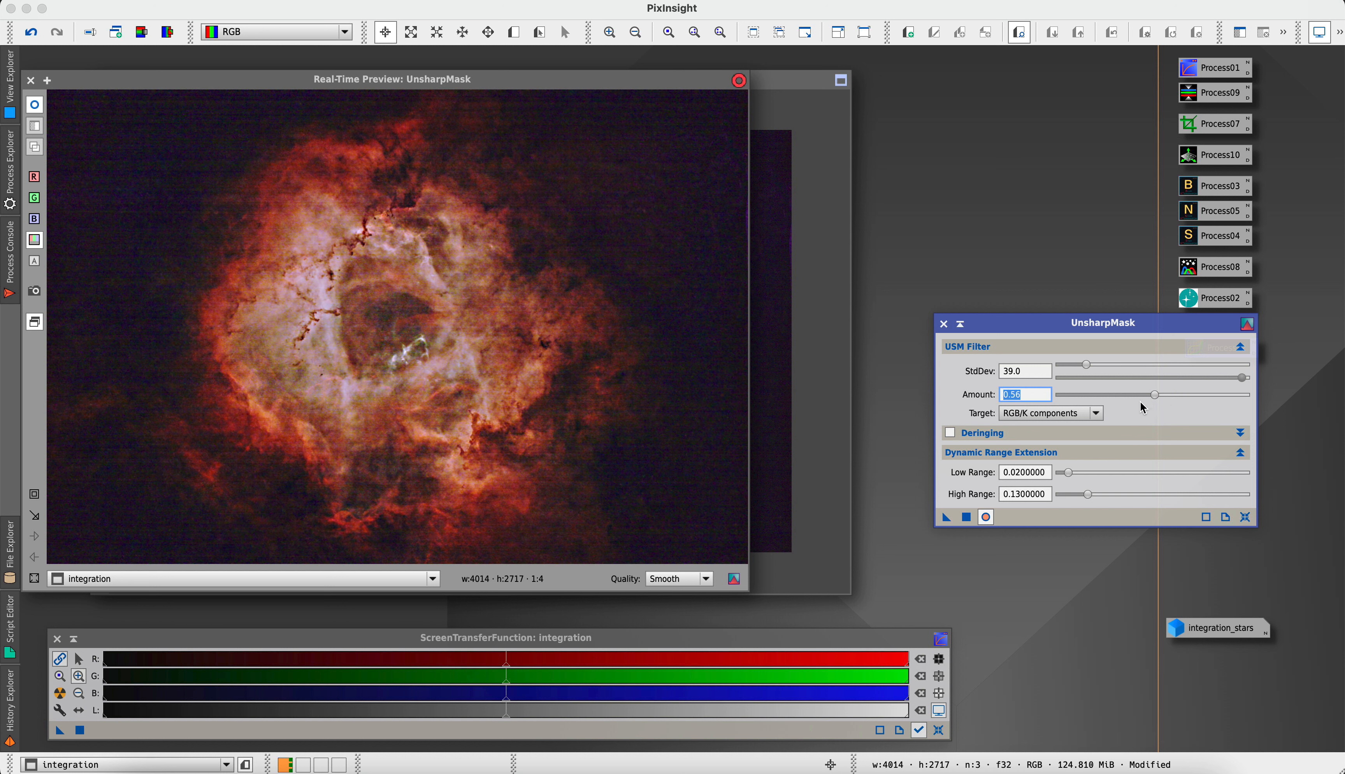
{"action": "left_click_drag", "start_coordinate": [1140, 400], "coordinate": [1128, 395]}
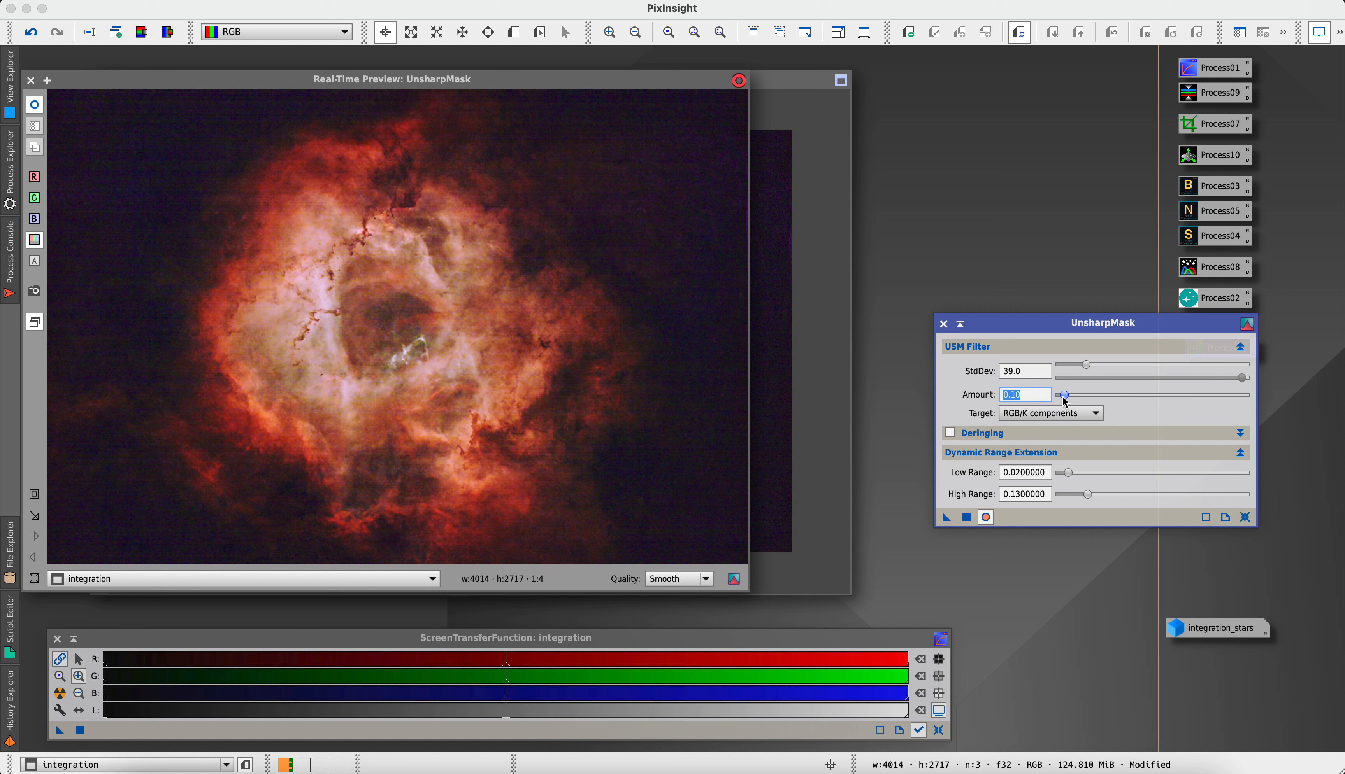
{"action": "left_click_drag", "start_coordinate": [1067, 400], "coordinate": [1074, 400]}
{"action": "left_click", "coordinate": [986, 517]}
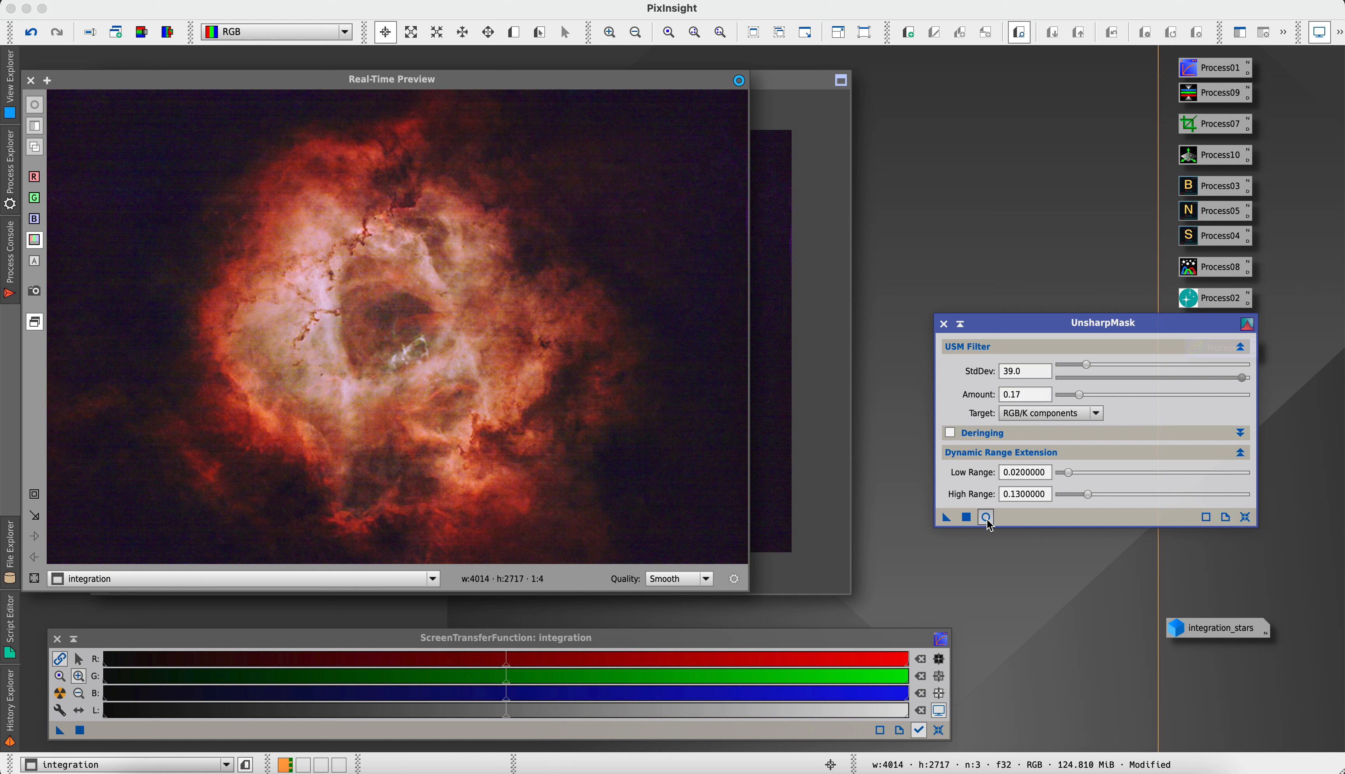
{"action": "left_click", "coordinate": [986, 518]}
{"action": "left_click", "coordinate": [986, 519]}
{"action": "left_click", "coordinate": [986, 518]}
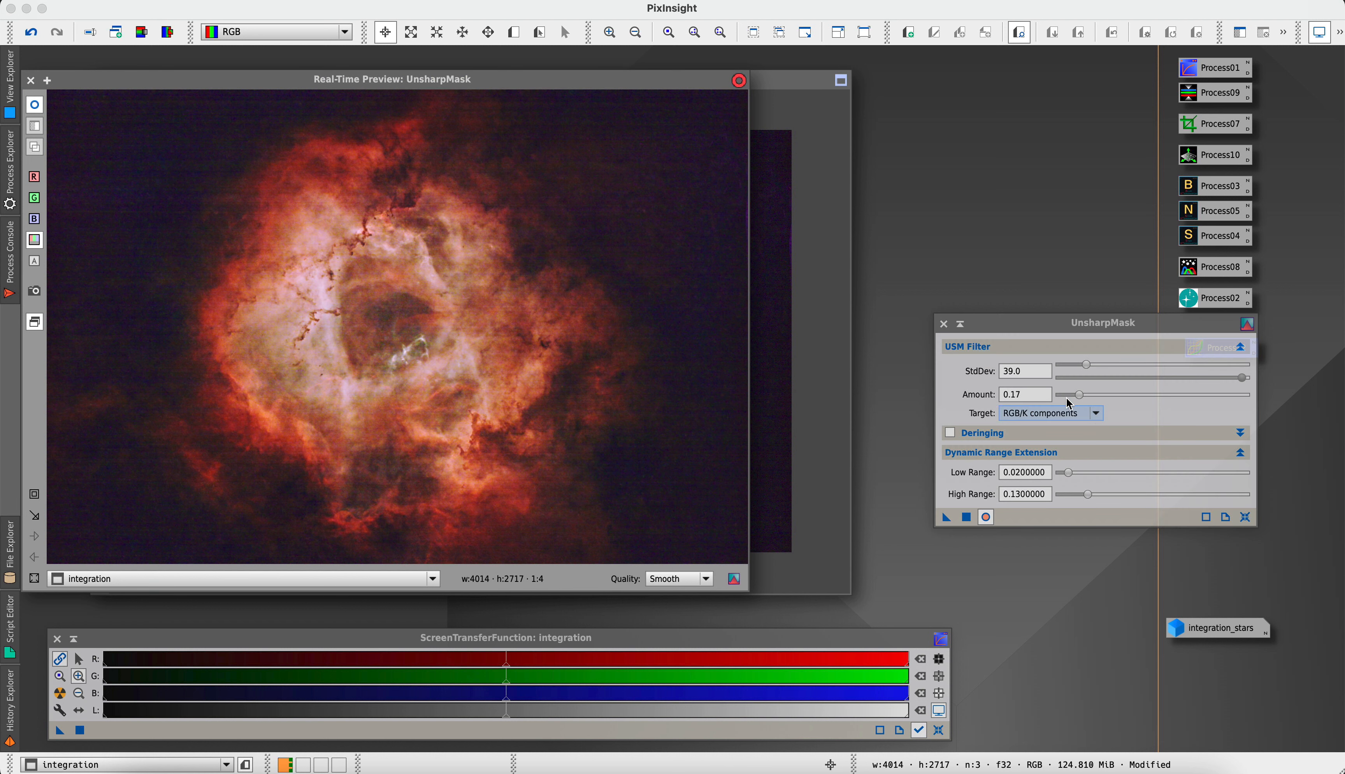
Set the UnsharpMask StdDev to 52 and Amount to 0.27, and compare the preview with the filter off and on
{"action": "left_click_drag", "start_coordinate": [1087, 365], "coordinate": [1102, 391]}
{"action": "left_click", "coordinate": [1081, 394]}
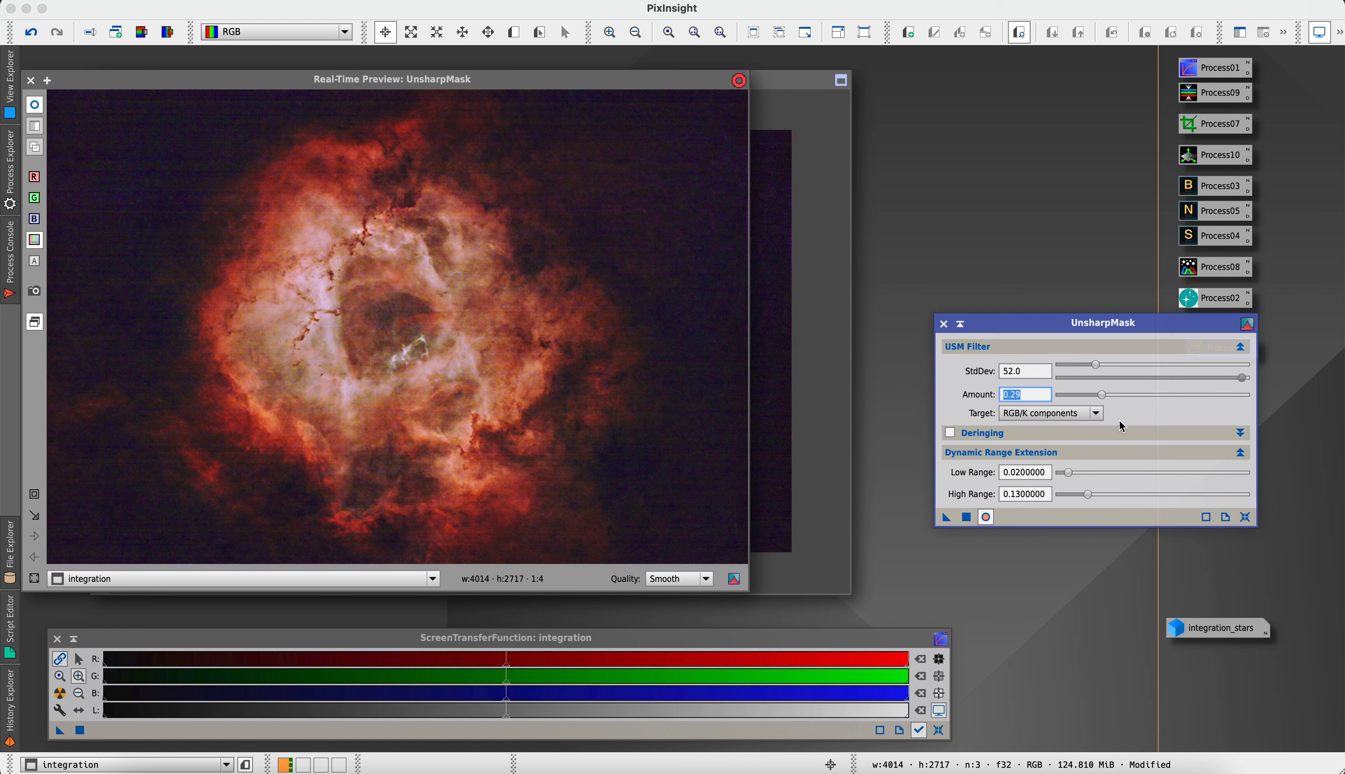
{"action": "left_click_drag", "start_coordinate": [1102, 398], "coordinate": [1098, 399]}
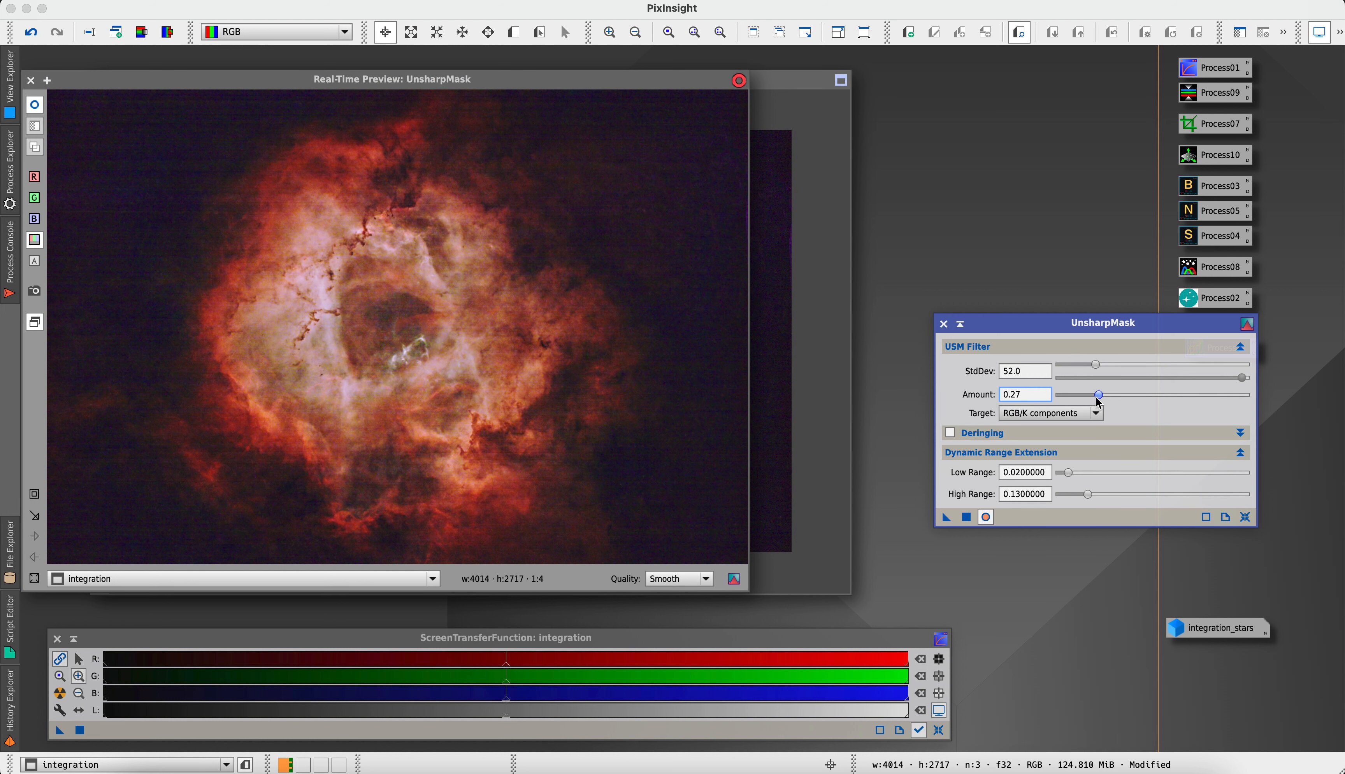
{"action": "left_click", "coordinate": [986, 517]}
{"action": "left_click", "coordinate": [986, 517]}
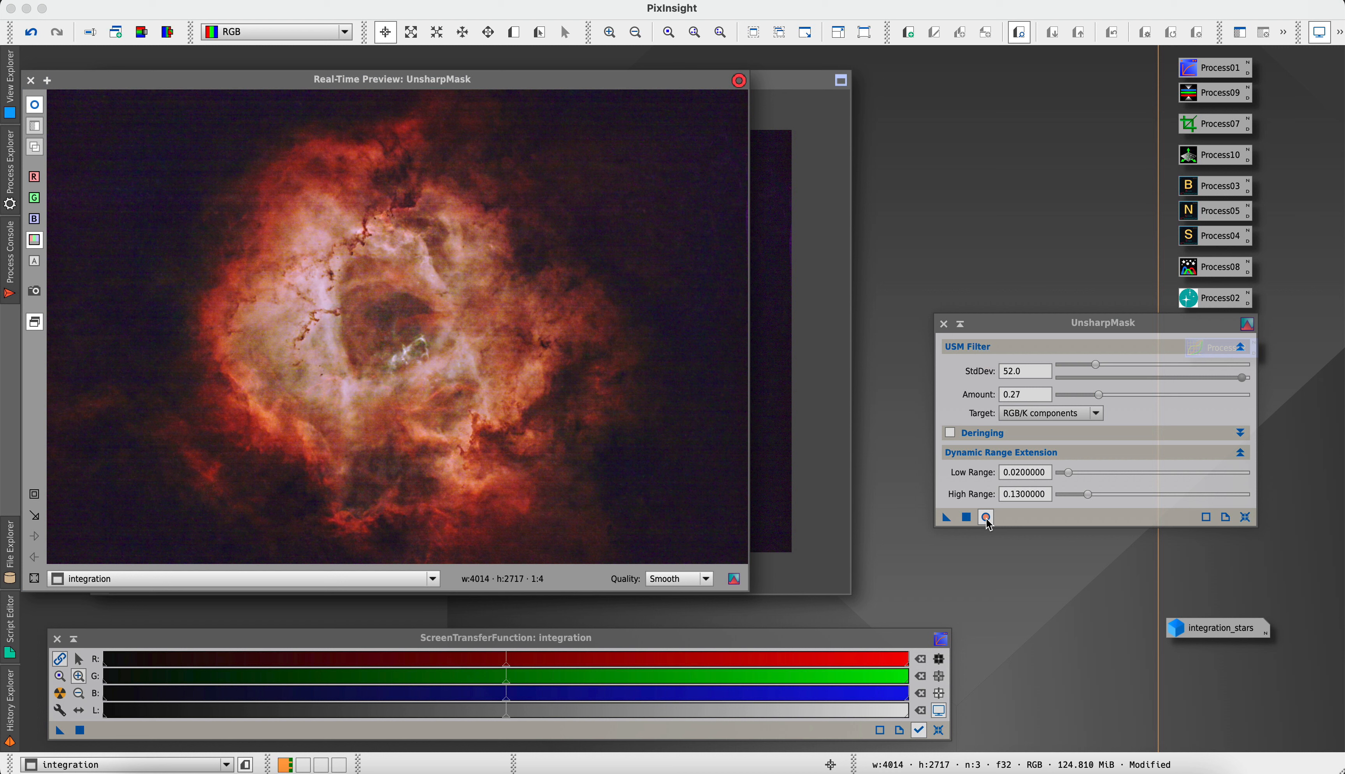
Apply UnsharpMask to the integration image, then reset and close the process along with the real-time preview
{"action": "left_click", "coordinate": [952, 524]}
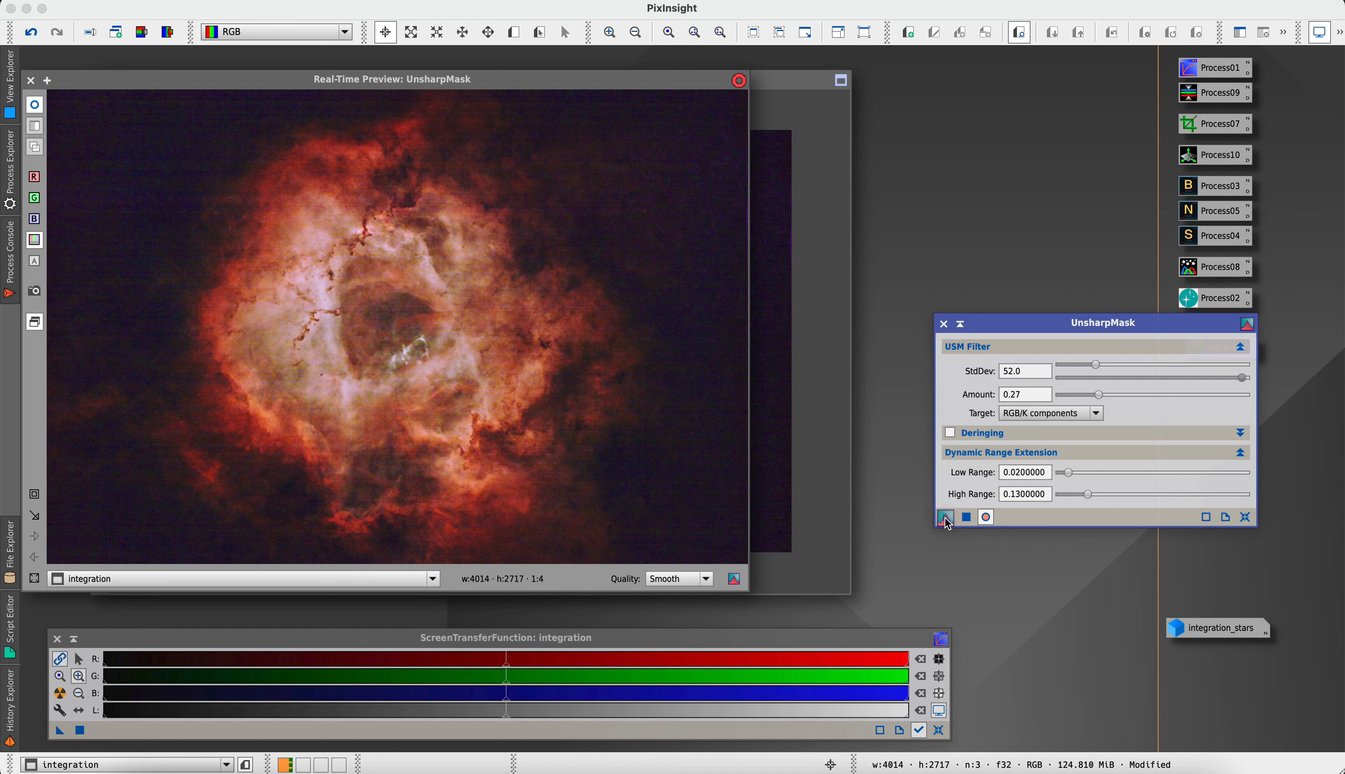
{"action": "left_click", "coordinate": [967, 518]}
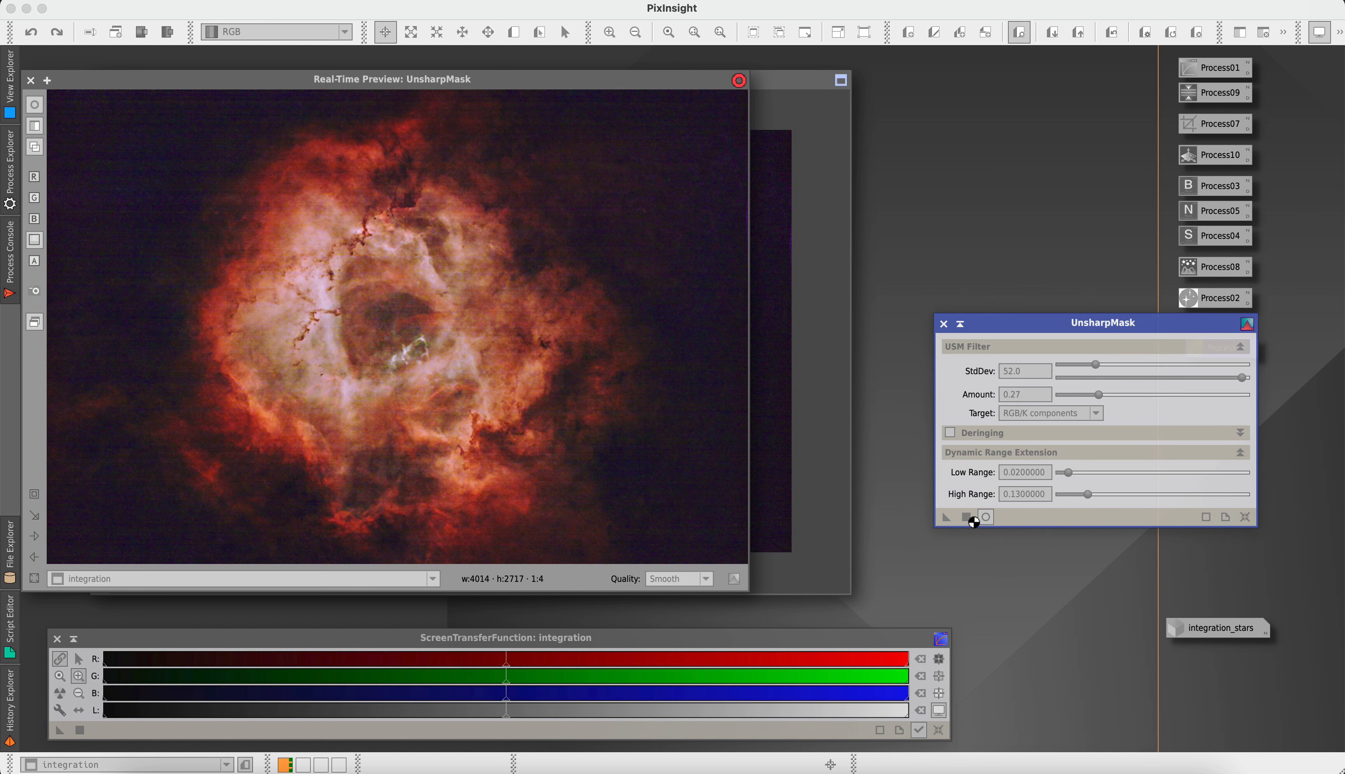
{"action": "left_click", "coordinate": [1245, 517]}
{"action": "left_click", "coordinate": [944, 324]}
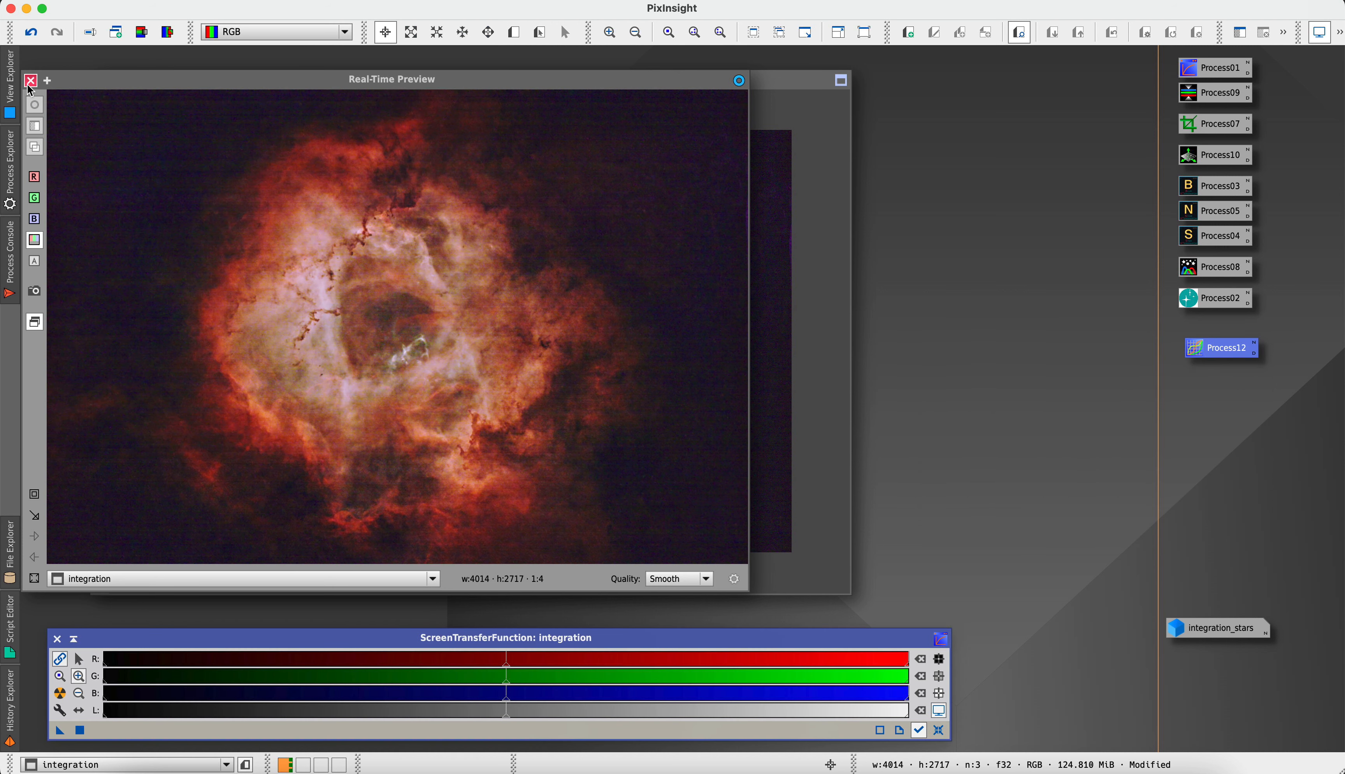
{"action": "left_click", "coordinate": [31, 81]}
Compare the integration image before and after sharpening by undoing and redoing UnsharpMask
{"action": "left_click_drag", "start_coordinate": [321, 80], "coordinate": [344, 89]}
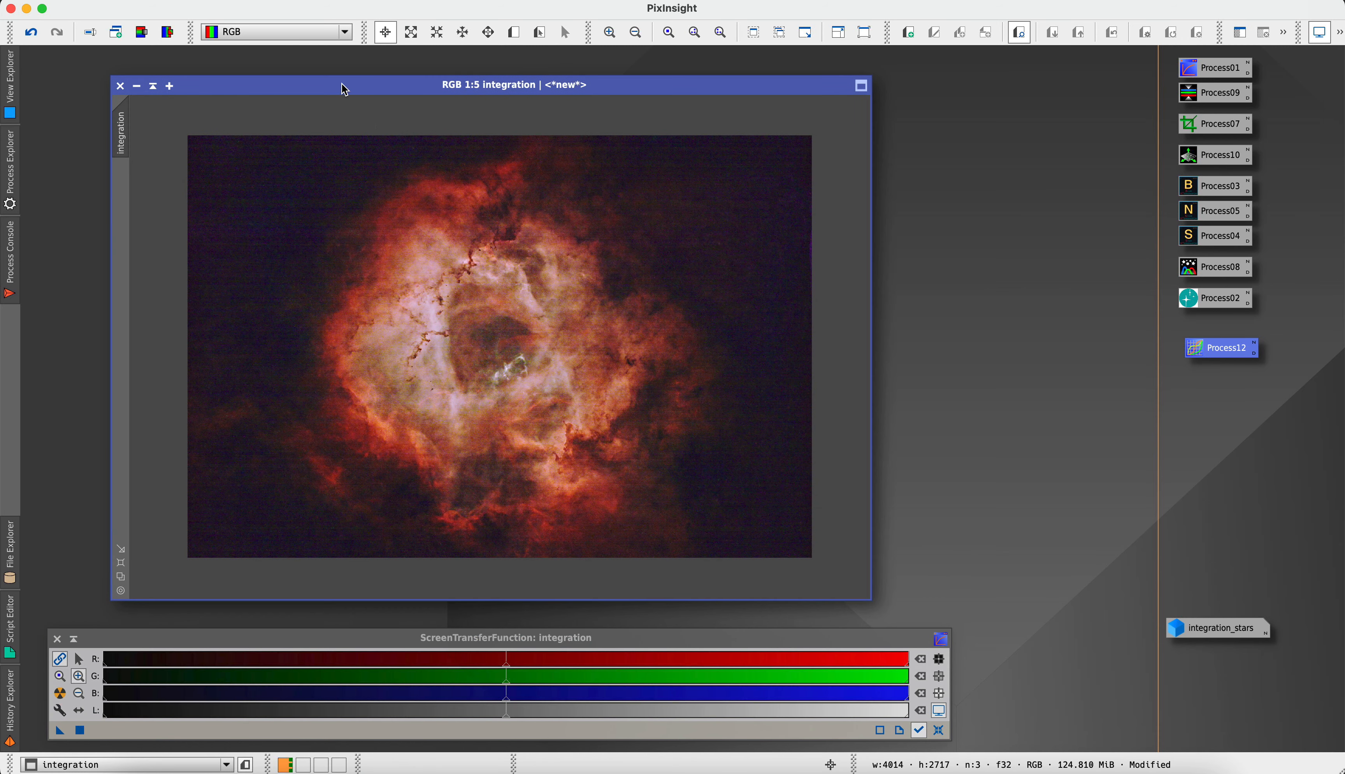
{"action": "left_click", "coordinate": [31, 33]}
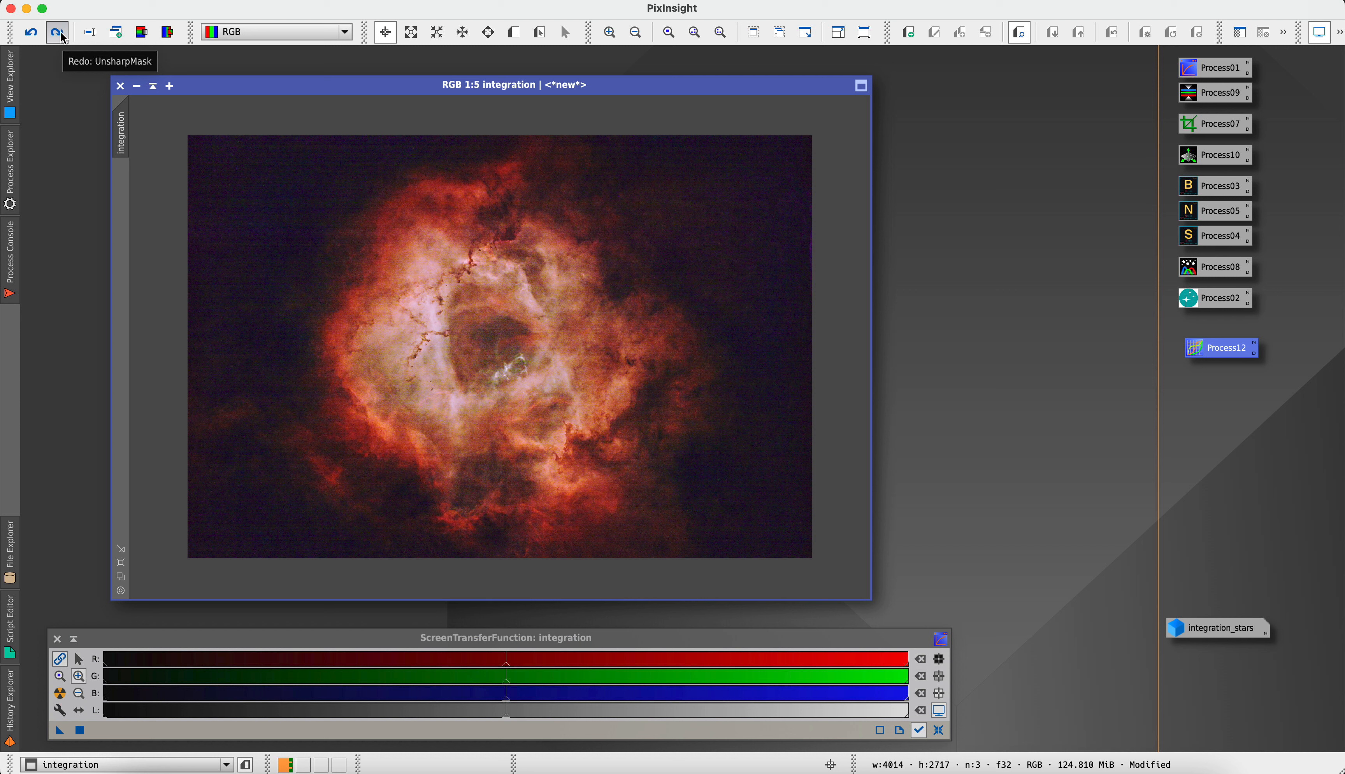
{"action": "left_click", "coordinate": [63, 37]}
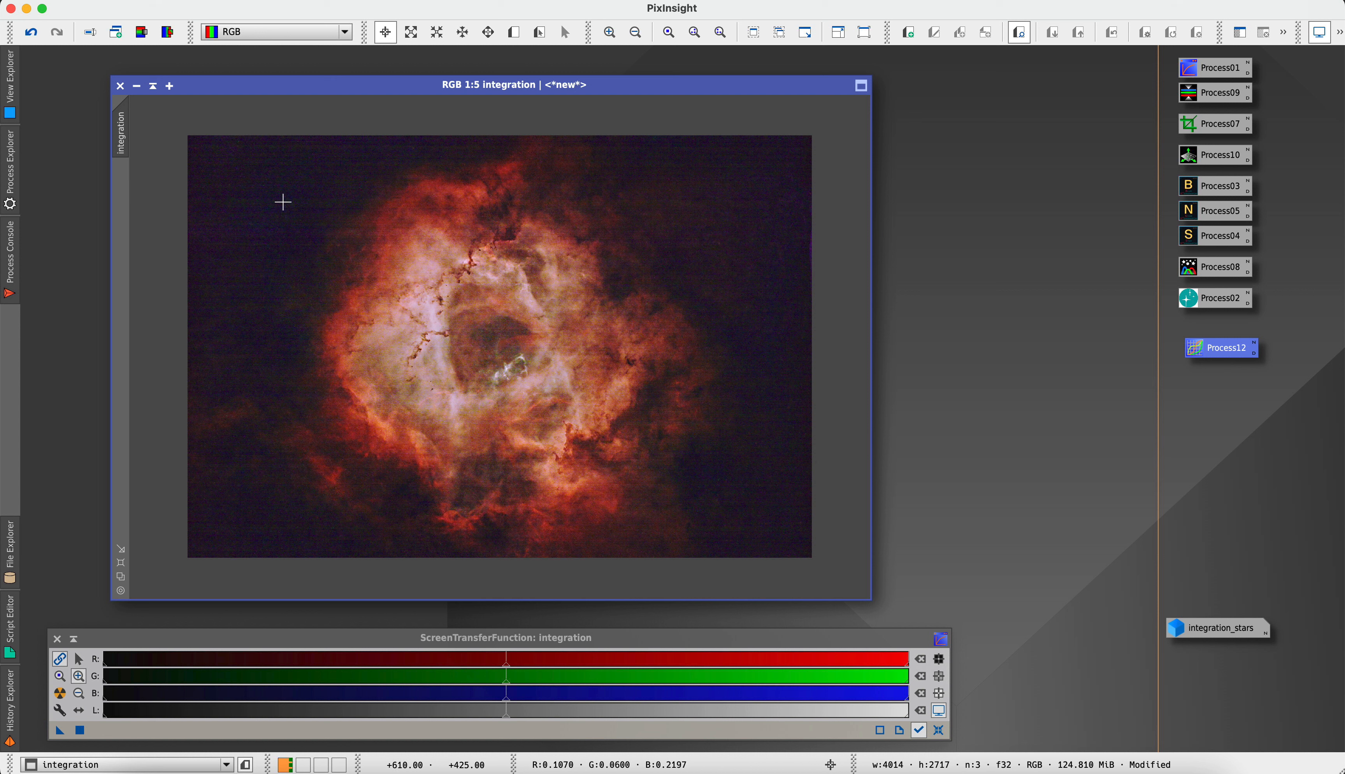
Reopen CurvesTransformation with a real-time preview and shape the blue curve through about (0.05, 0.03) and (0.69, 0.80)
{"action": "double_click", "coordinate": [1196, 350]}
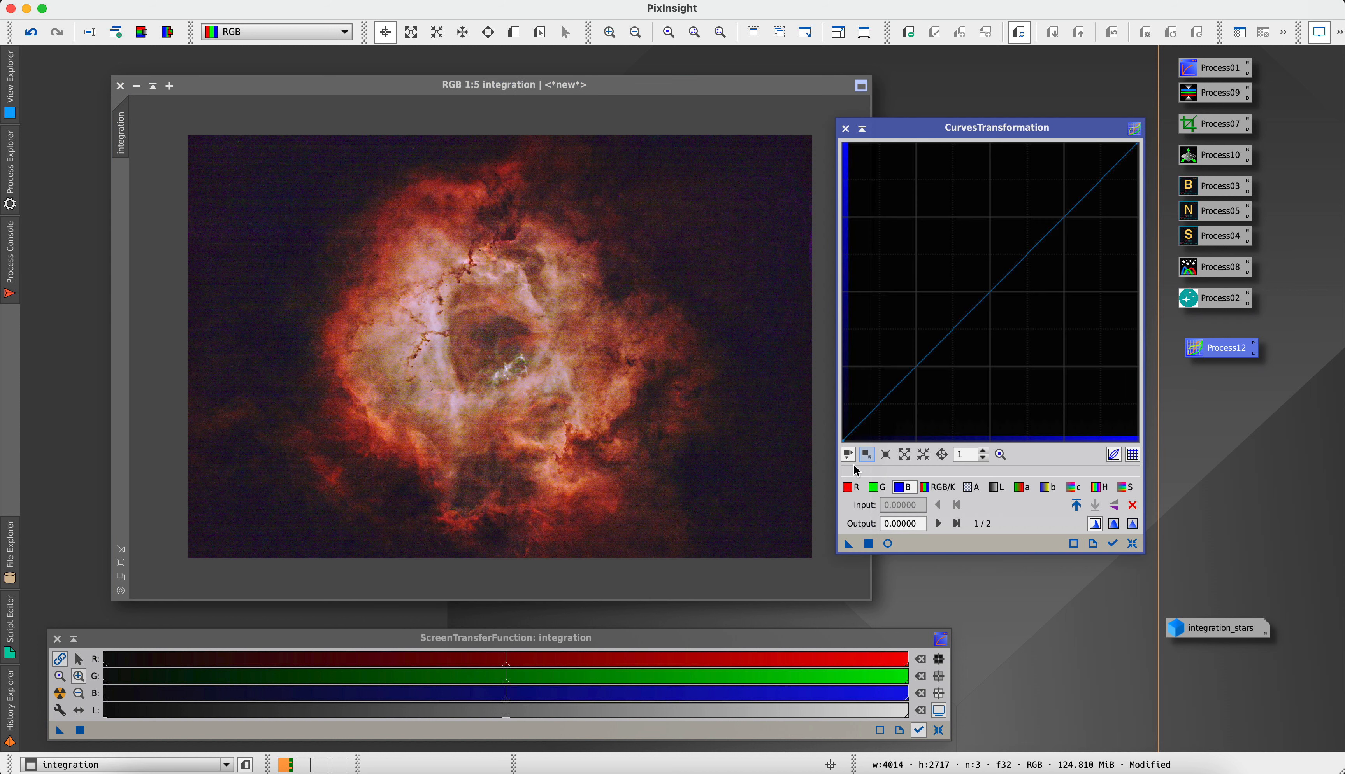
{"action": "left_click", "coordinate": [888, 544]}
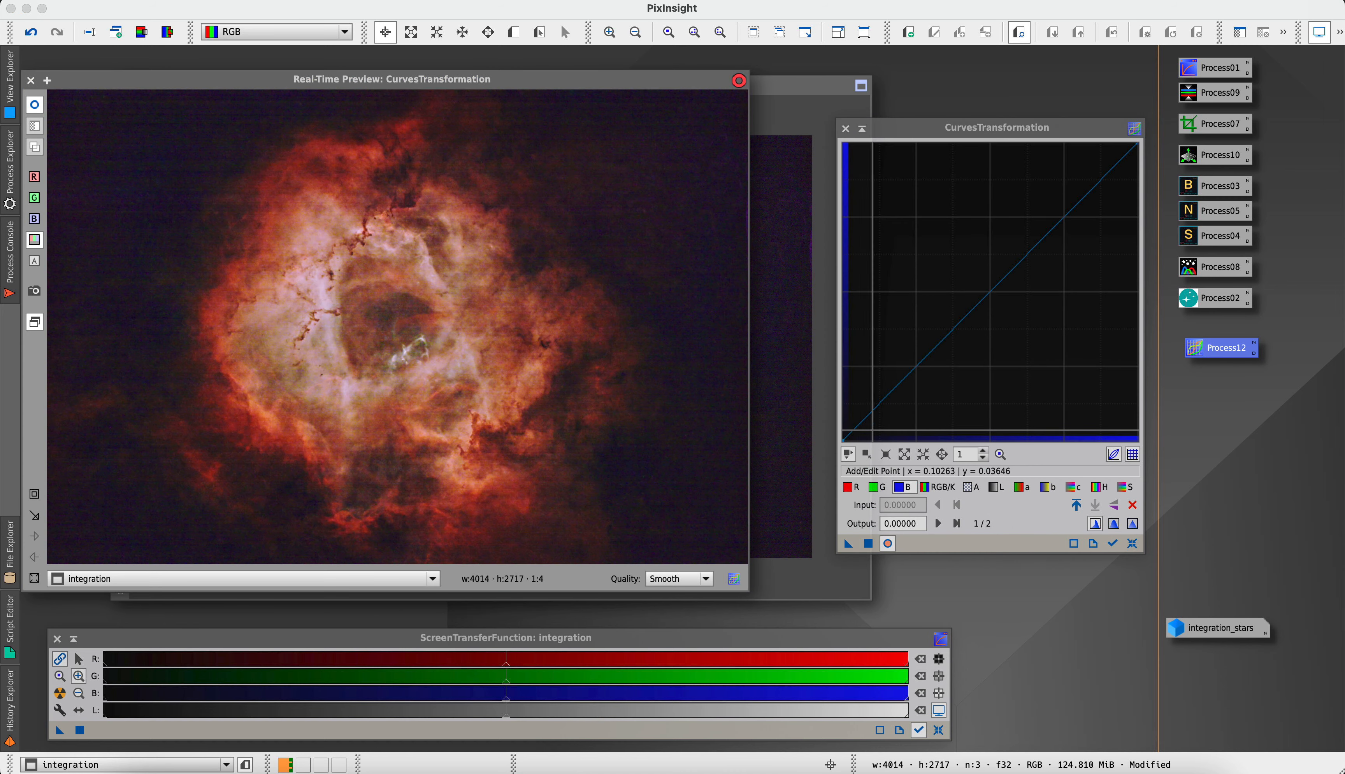
{"action": "left_click_drag", "start_coordinate": [857, 434], "coordinate": [858, 430]}
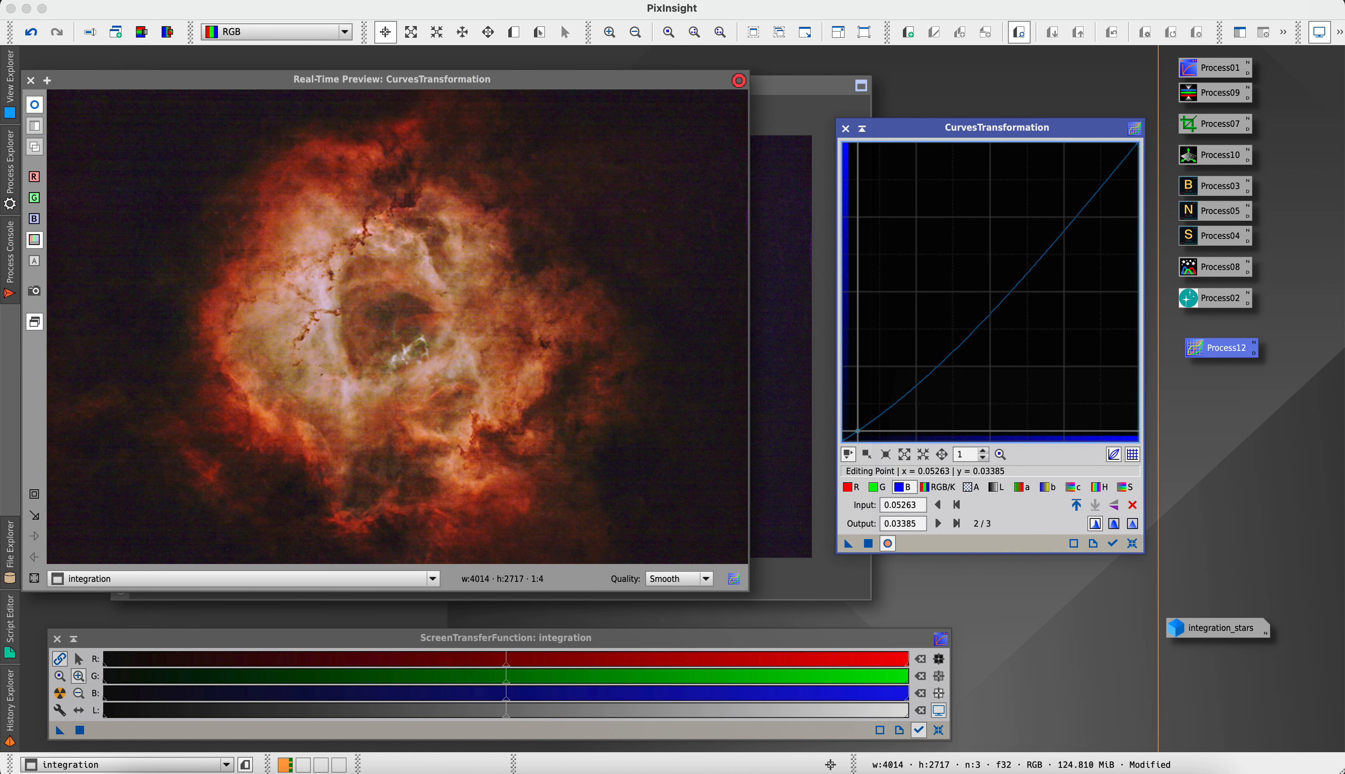
{"action": "left_click_drag", "start_coordinate": [1044, 247], "coordinate": [1045, 203]}
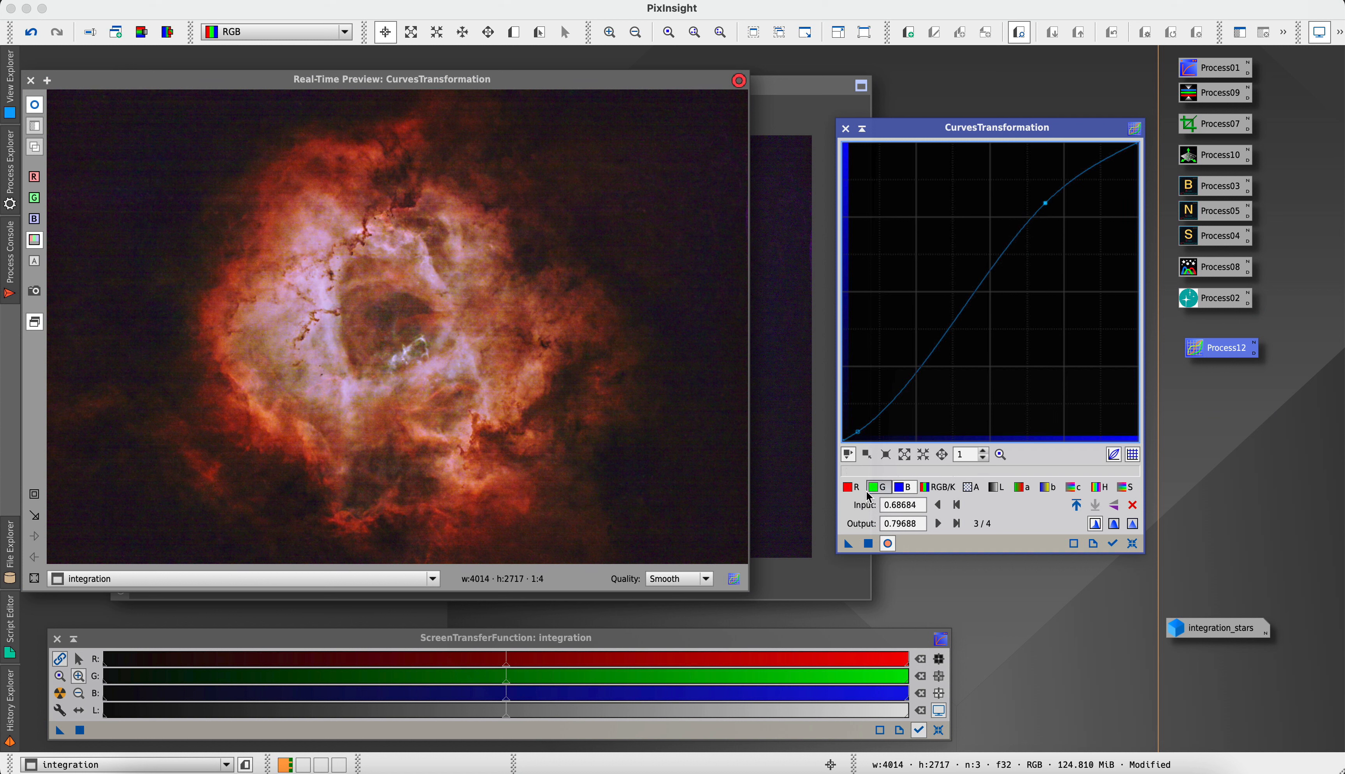
Lower the green curve slightly in the shadows near input 0.06 and raise it to about (0.68, 0.76) in the upper midtones
{"action": "left_click", "coordinate": [878, 487]}
{"action": "left_click_drag", "start_coordinate": [861, 422], "coordinate": [861, 429]}
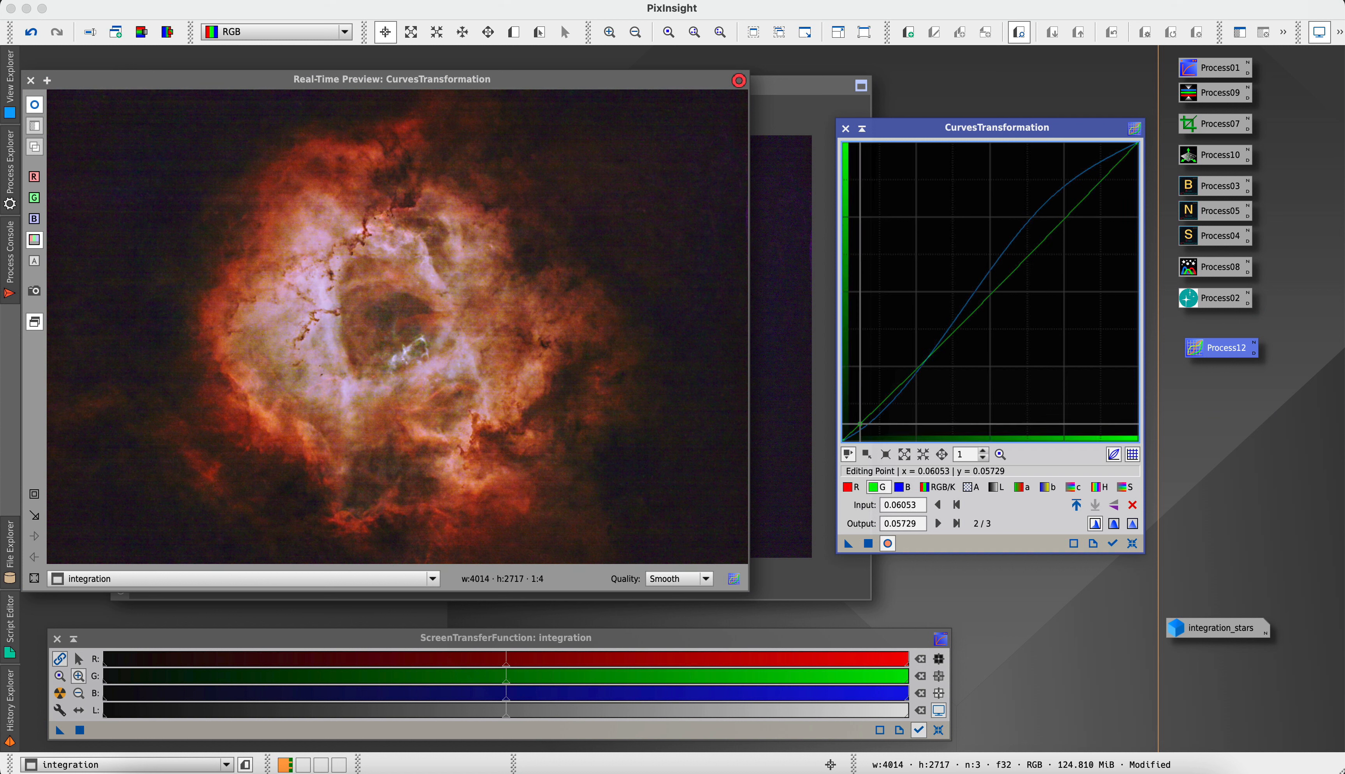
{"action": "left_click_drag", "start_coordinate": [1042, 269], "coordinate": [1043, 214]}
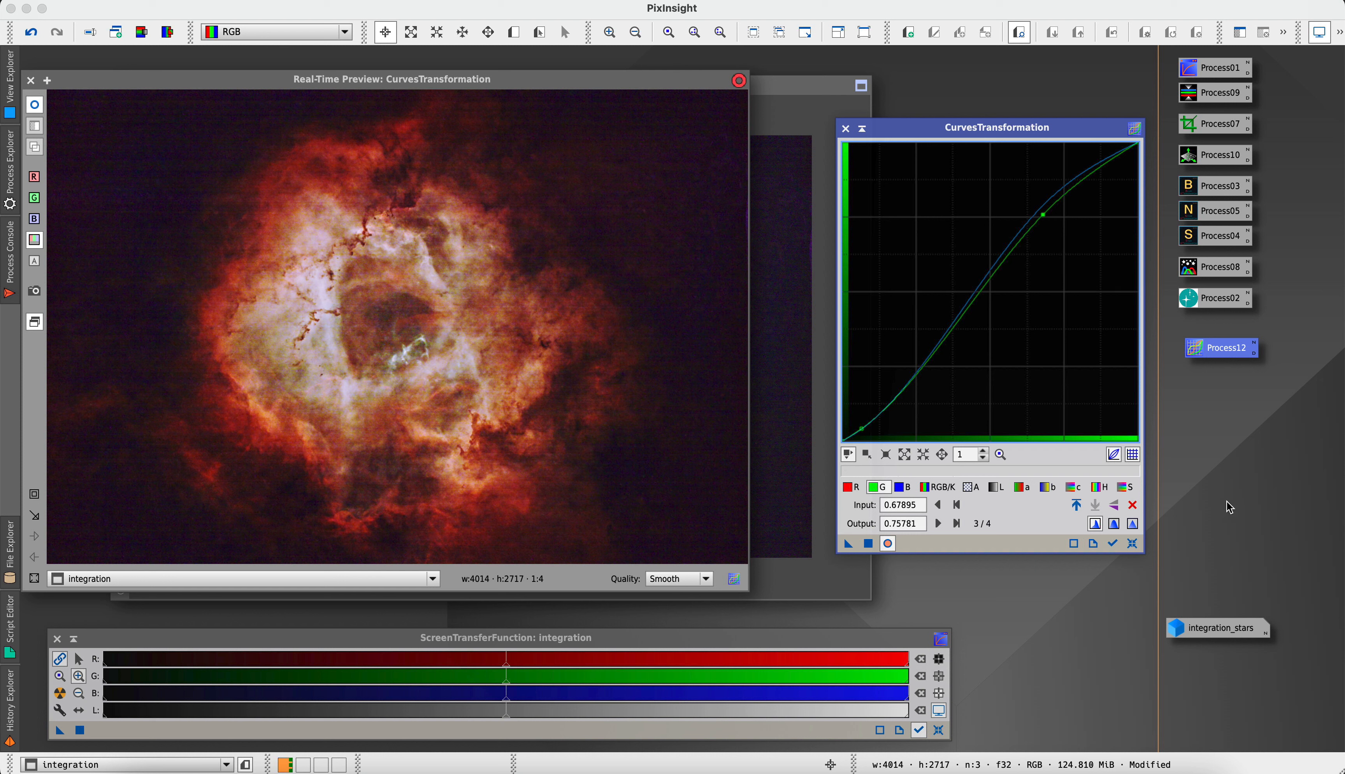
Apply the blue and green curves to the integration image, then reset and close CurvesTransformation and the real-time preview
{"action": "left_click", "coordinate": [869, 544]}
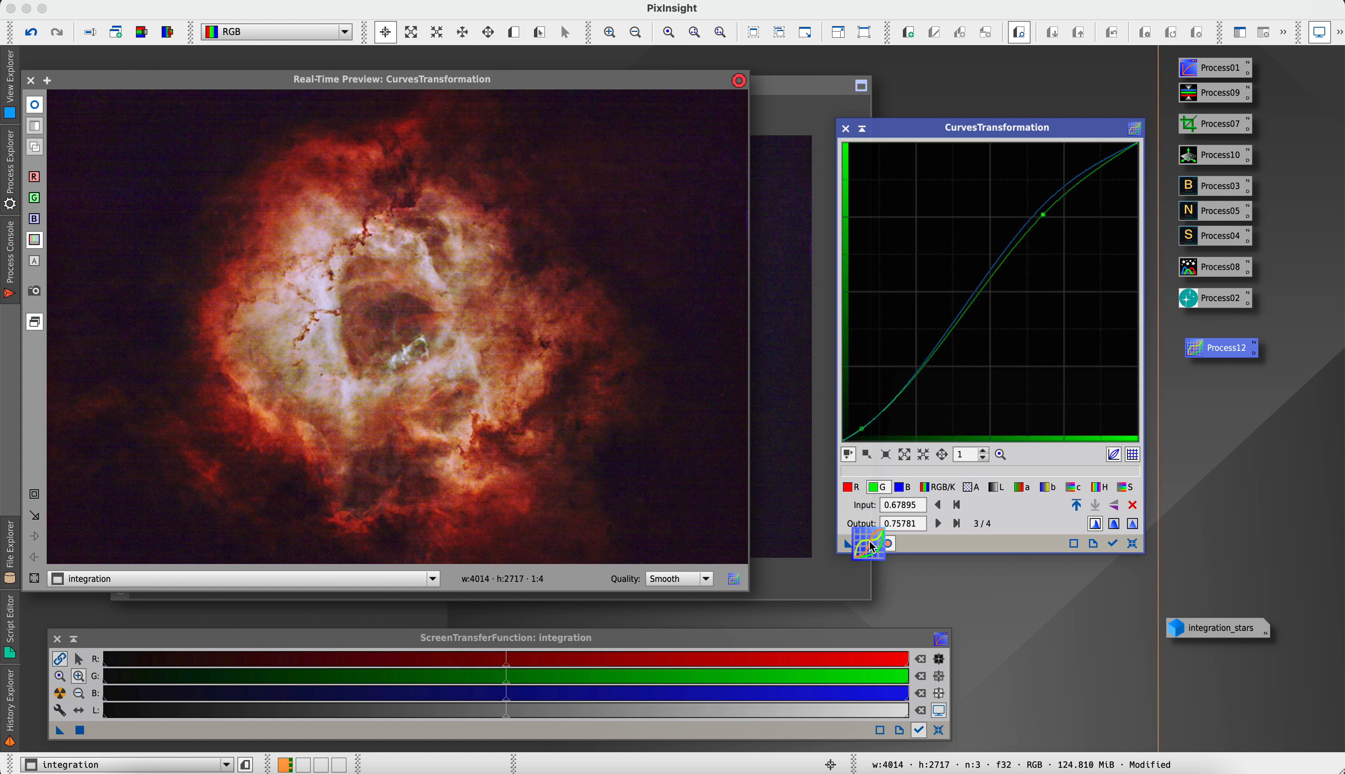
{"action": "left_click", "coordinate": [1133, 546]}
{"action": "left_click", "coordinate": [845, 129]}
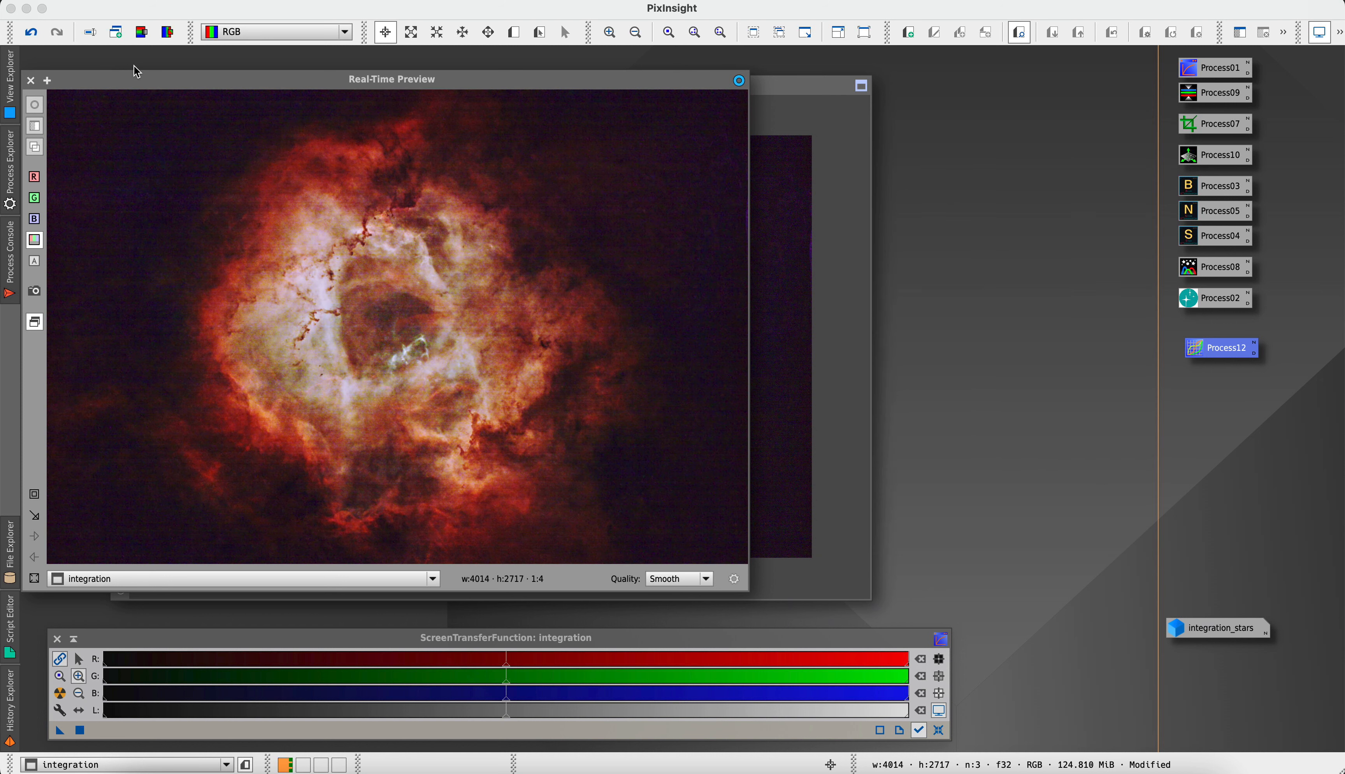
{"action": "left_click", "coordinate": [31, 81]}
{"action": "left_click_drag", "start_coordinate": [403, 85], "coordinate": [352, 82]}
Restore the minimized integration_stars image and reset its screen stretch to the linear view
{"action": "mouse_move", "coordinate": [1220, 628]}
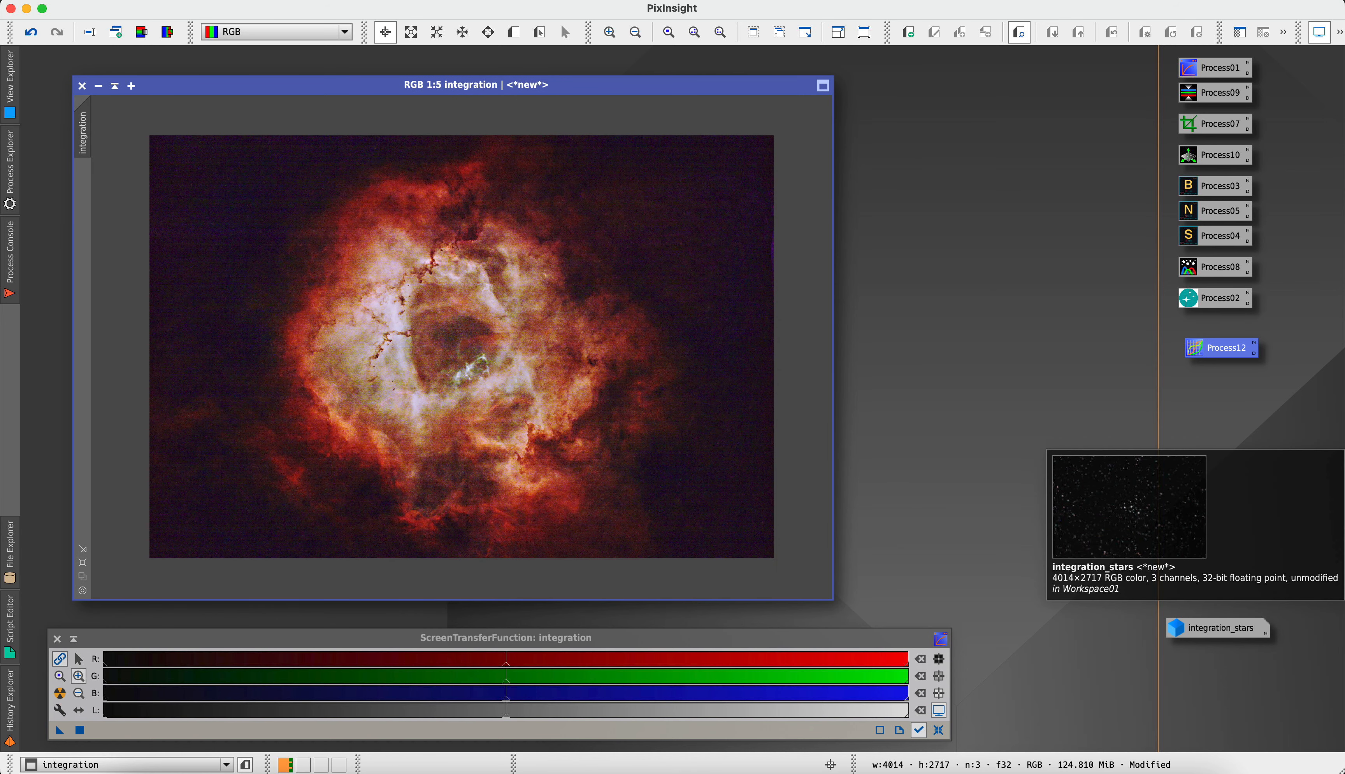
{"action": "double_click", "coordinate": [1178, 633]}
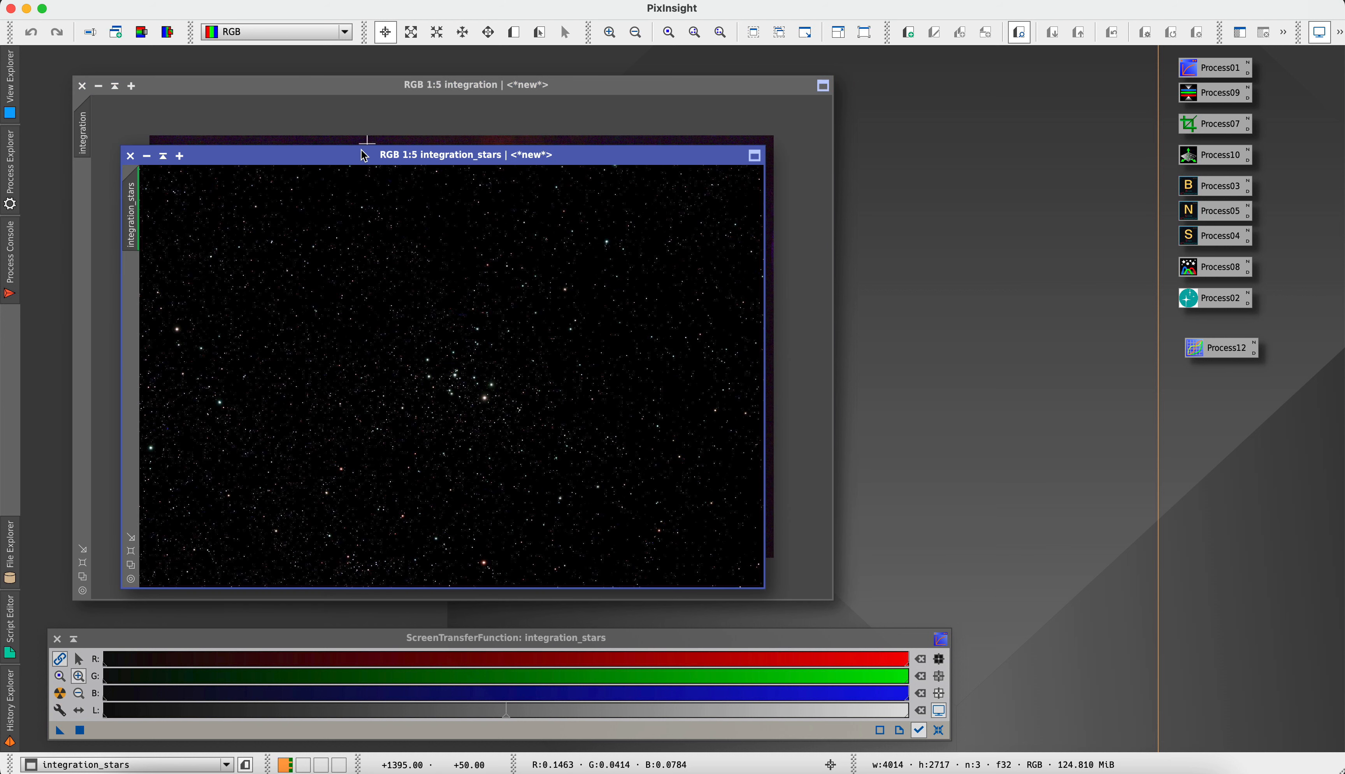
{"action": "left_click", "coordinate": [939, 730]}
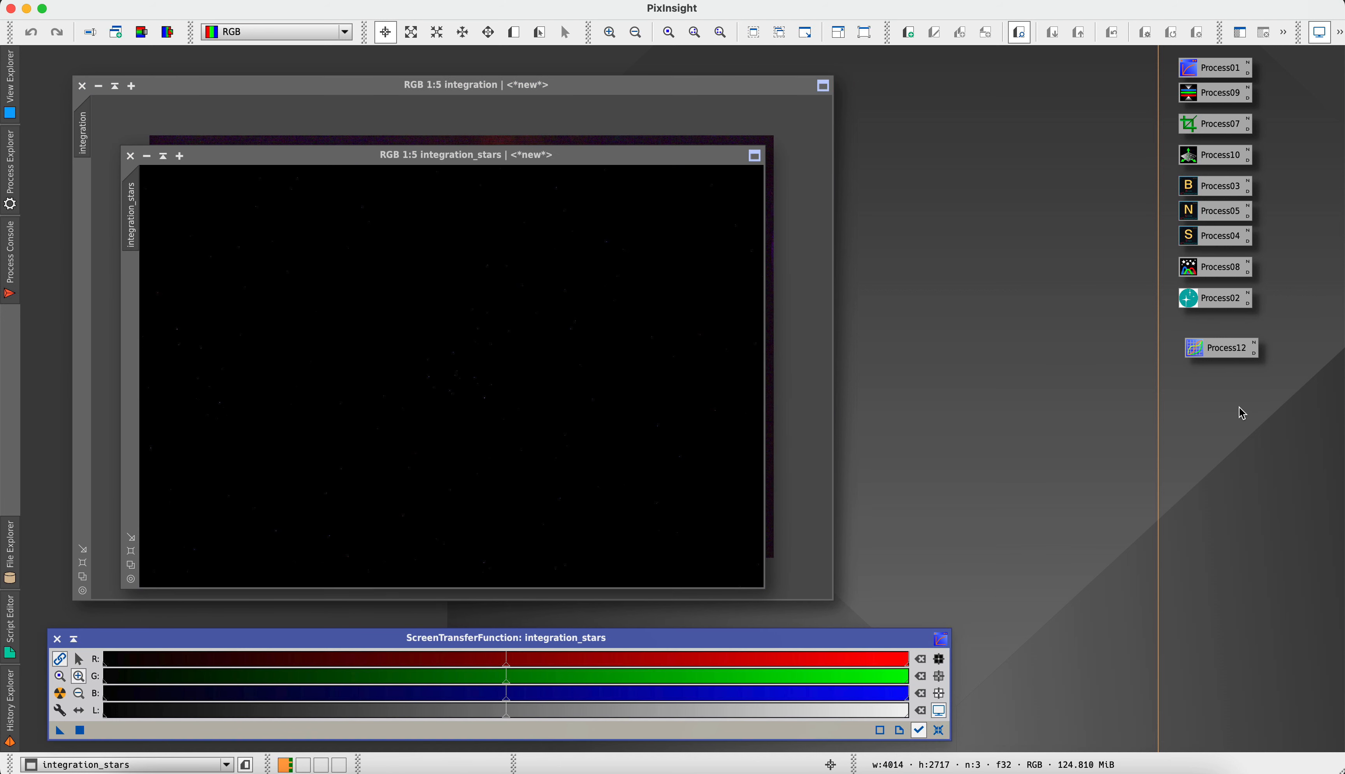
Open GeneralizedHyperbolicStretch with a real-time preview of the integration_stars image
{"action": "double_click", "coordinate": [1190, 302]}
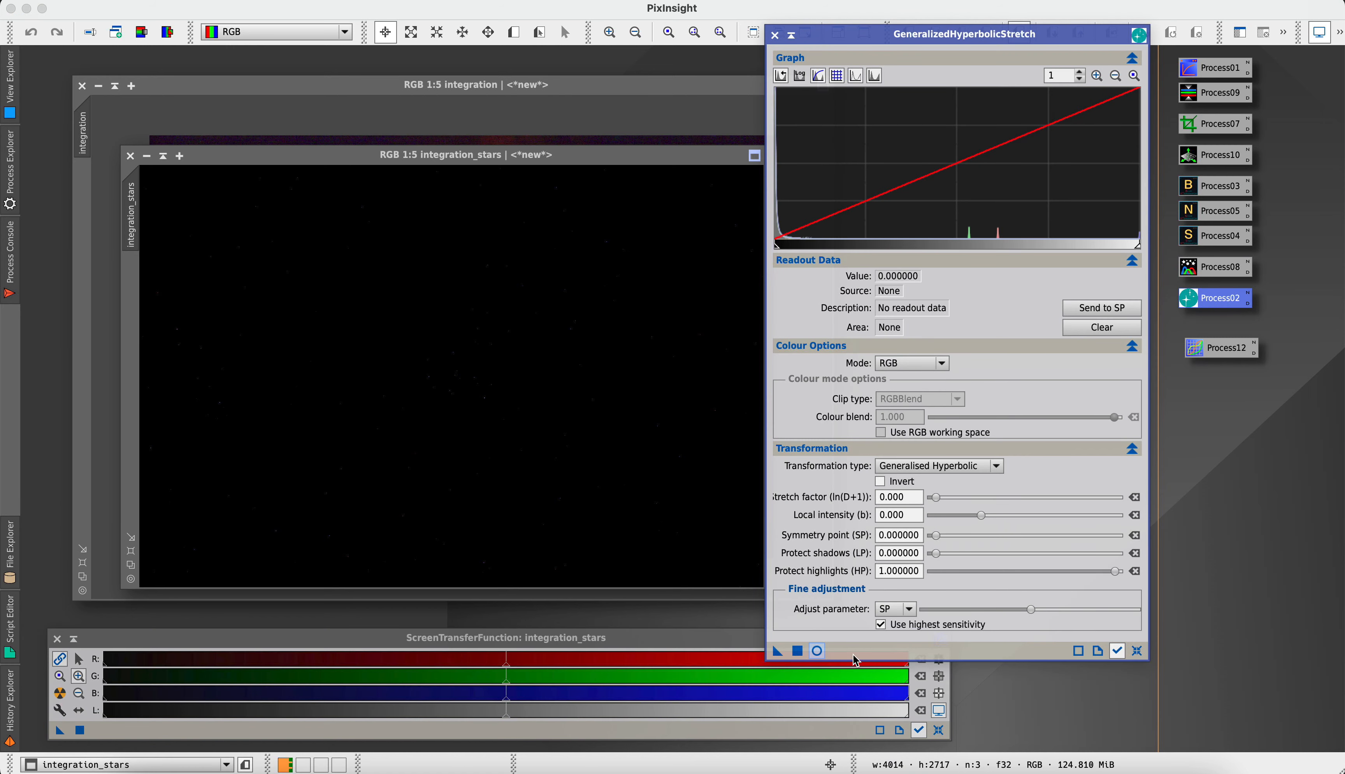
{"action": "left_click", "coordinate": [817, 652]}
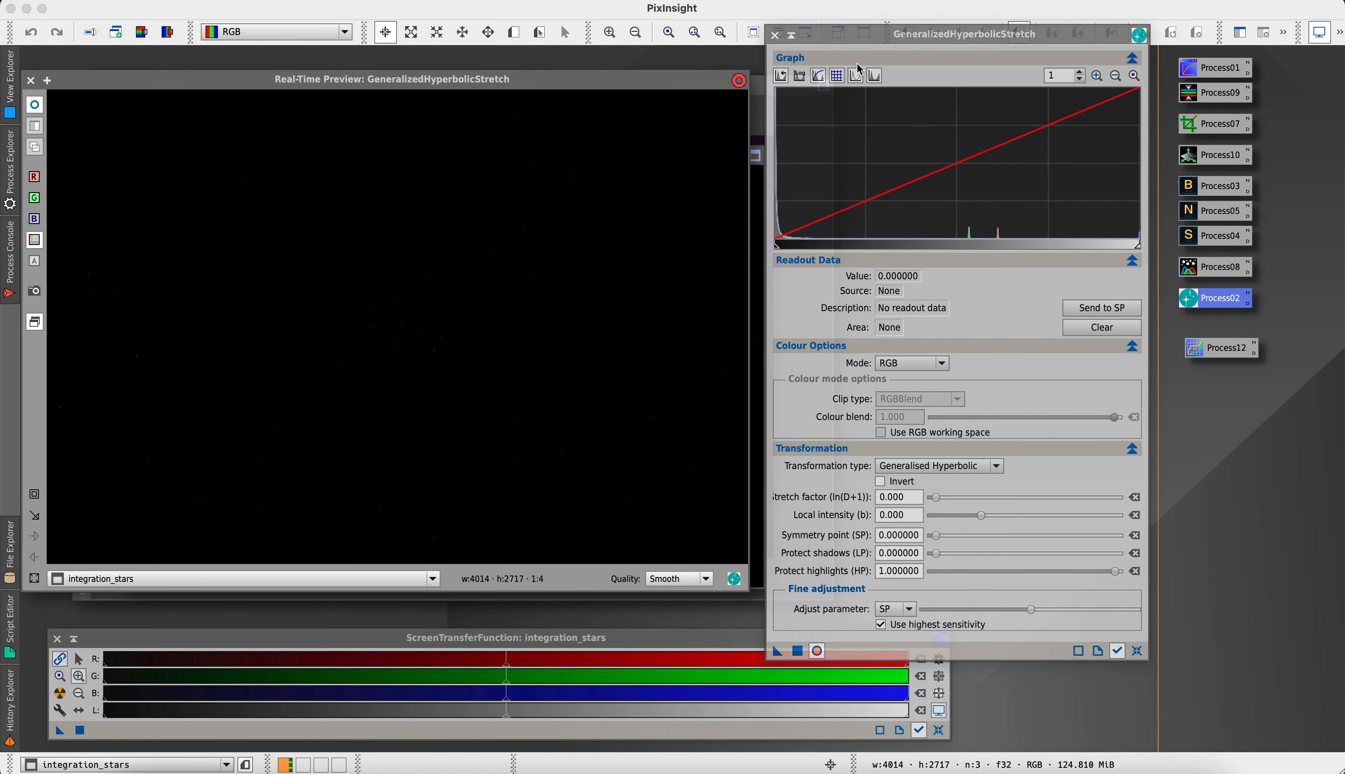
Stretch the integration_stars image with a stretch factor of 7.390, then reset and close GeneralizedHyperbolicStretch and the real-time preview
{"action": "mouse_move", "coordinate": [936, 497]}
{"action": "left_mouse_down"}
{"action": "mouse_move", "coordinate": [1036, 497]}
{"action": "mouse_move", "coordinate": [1002, 502]}
{"action": "left_mouse_up"}
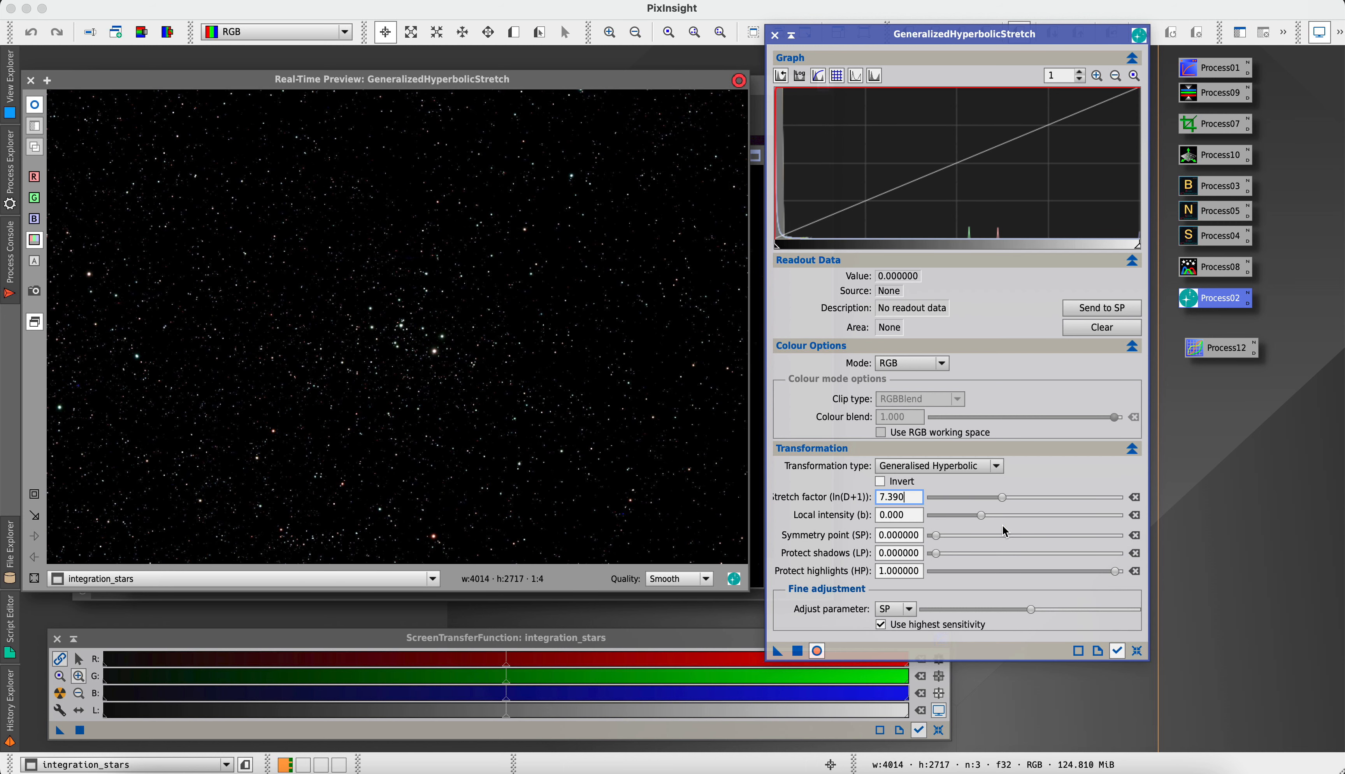
{"action": "left_click", "coordinate": [797, 651]}
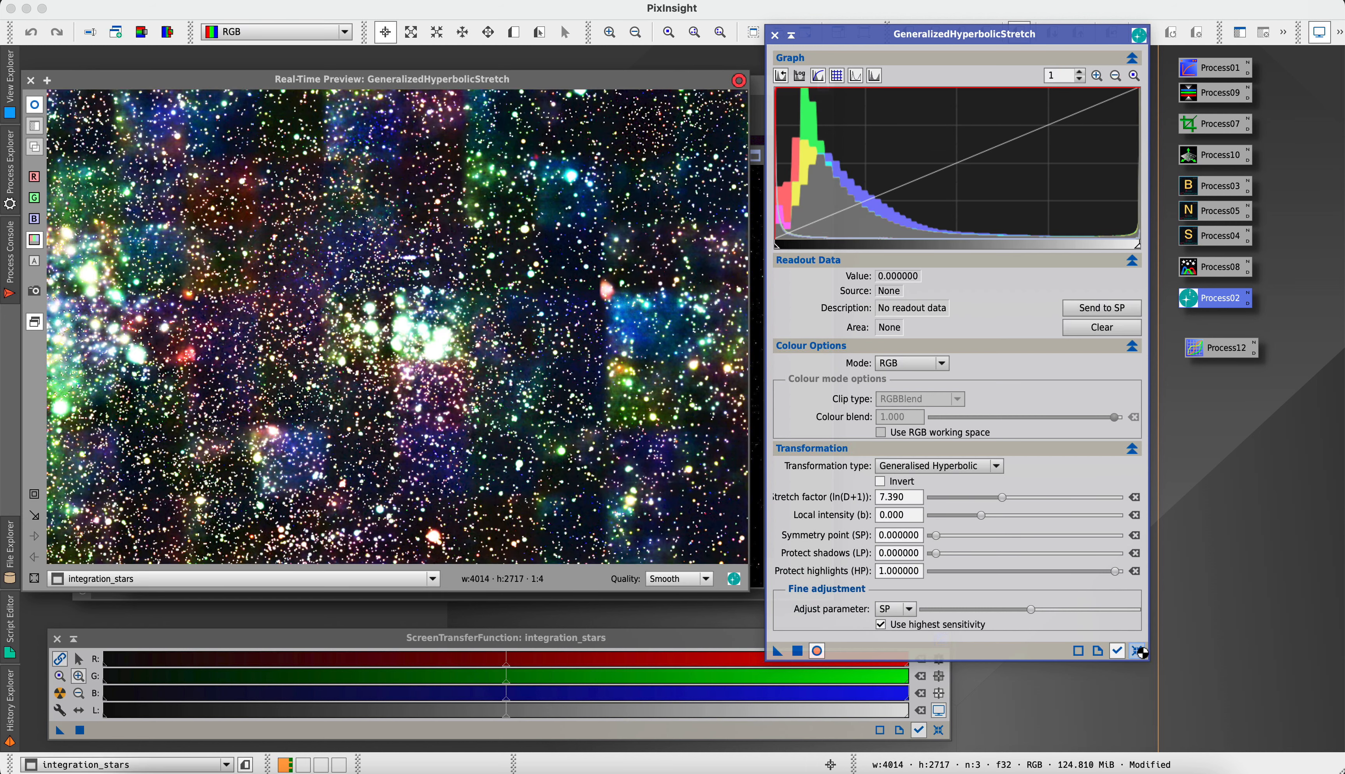
{"action": "left_click", "coordinate": [1137, 652]}
{"action": "left_click", "coordinate": [774, 35]}
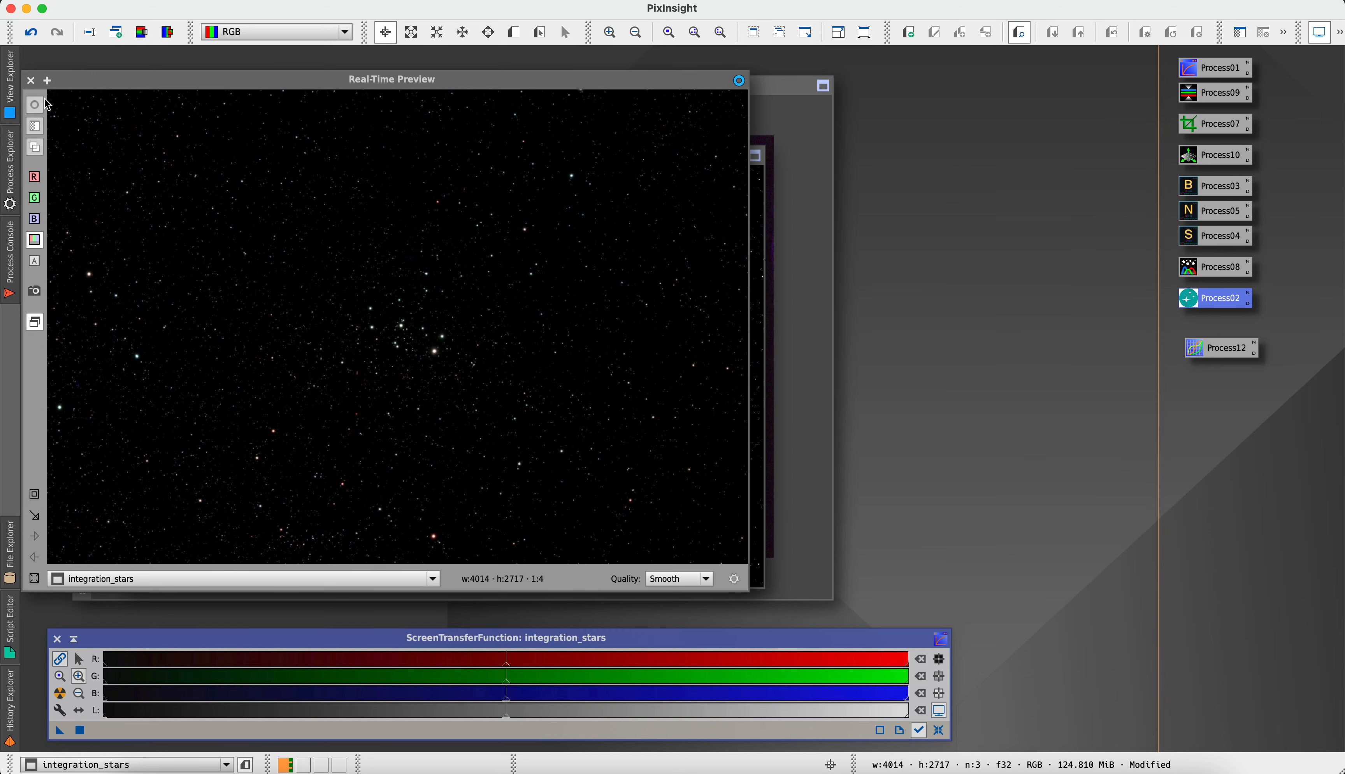
{"action": "left_click", "coordinate": [30, 81]}
Move the integration_stars window clear of the integration image and make it the active image
{"action": "left_click_drag", "start_coordinate": [294, 160], "coordinate": [625, 189]}
{"action": "left_click", "coordinate": [797, 457]}
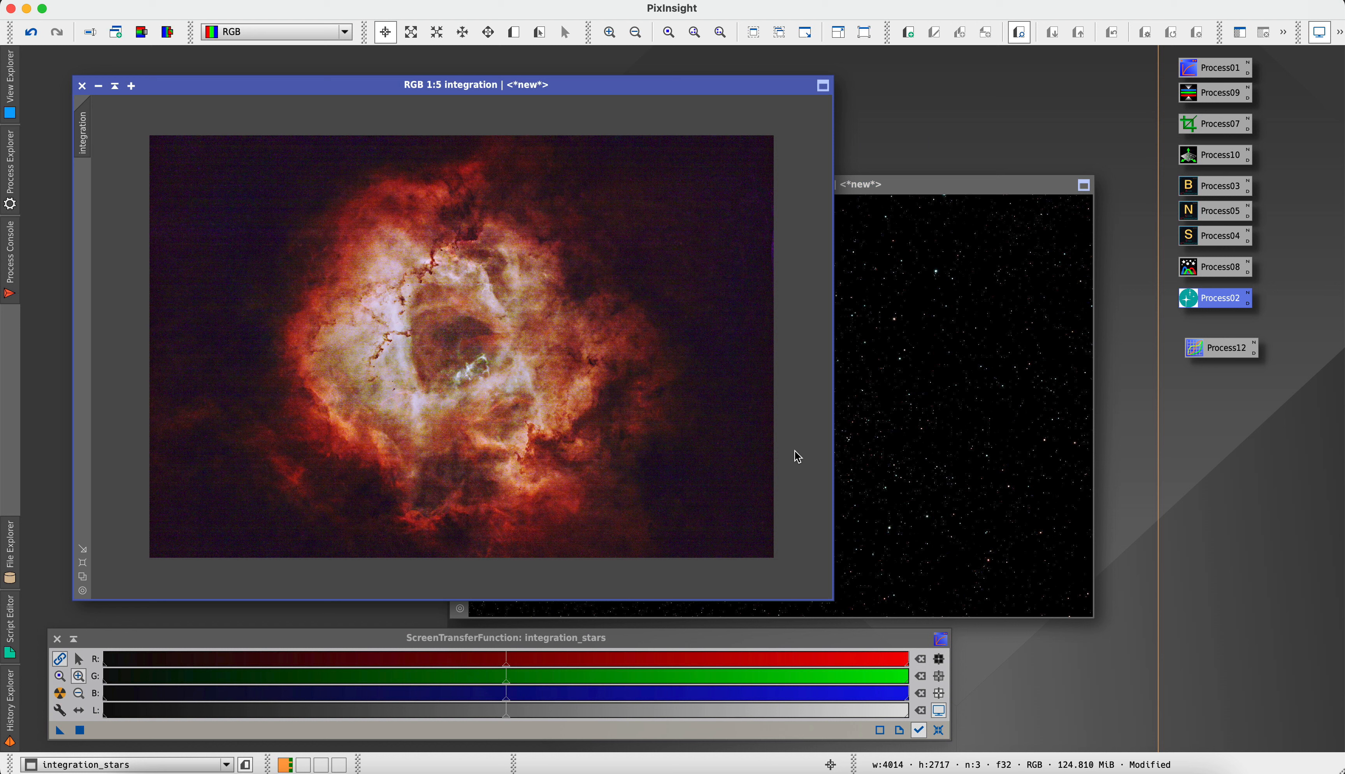
{"action": "left_click", "coordinate": [947, 185]}
Combine both images in PixelMath with the expression integration+integration_stars, applied to integration_stars, and close PixelMath
{"action": "left_click", "coordinate": [344, 2]}
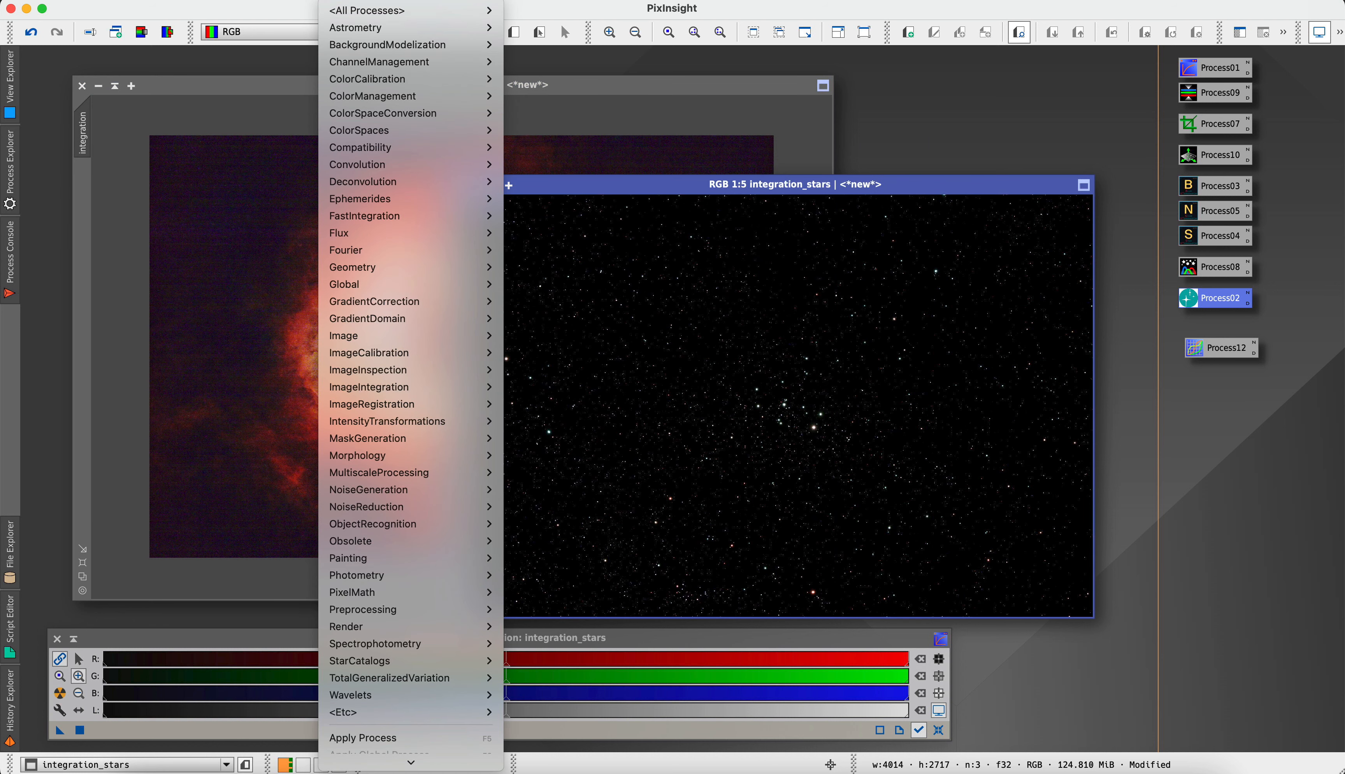
{"action": "mouse_move", "coordinate": [405, 376]}
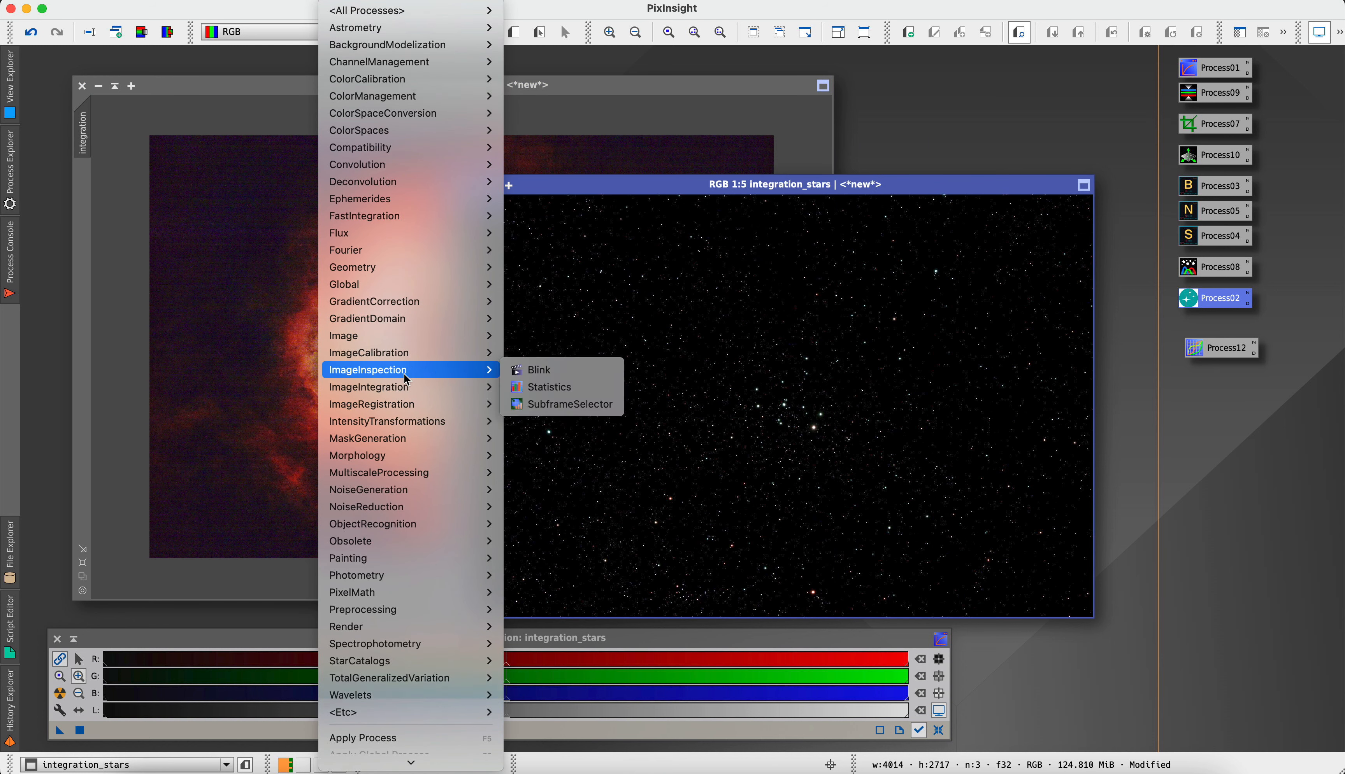
{"action": "mouse_move", "coordinate": [393, 1]}
{"action": "mouse_move", "coordinate": [344, 2]}
{"action": "scroll", "coordinate": [591, 439], "scroll_direction": "down", "scroll_amount": 5}
{"action": "scroll", "coordinate": [591, 438], "scroll_direction": "down", "scroll_amount": 9}
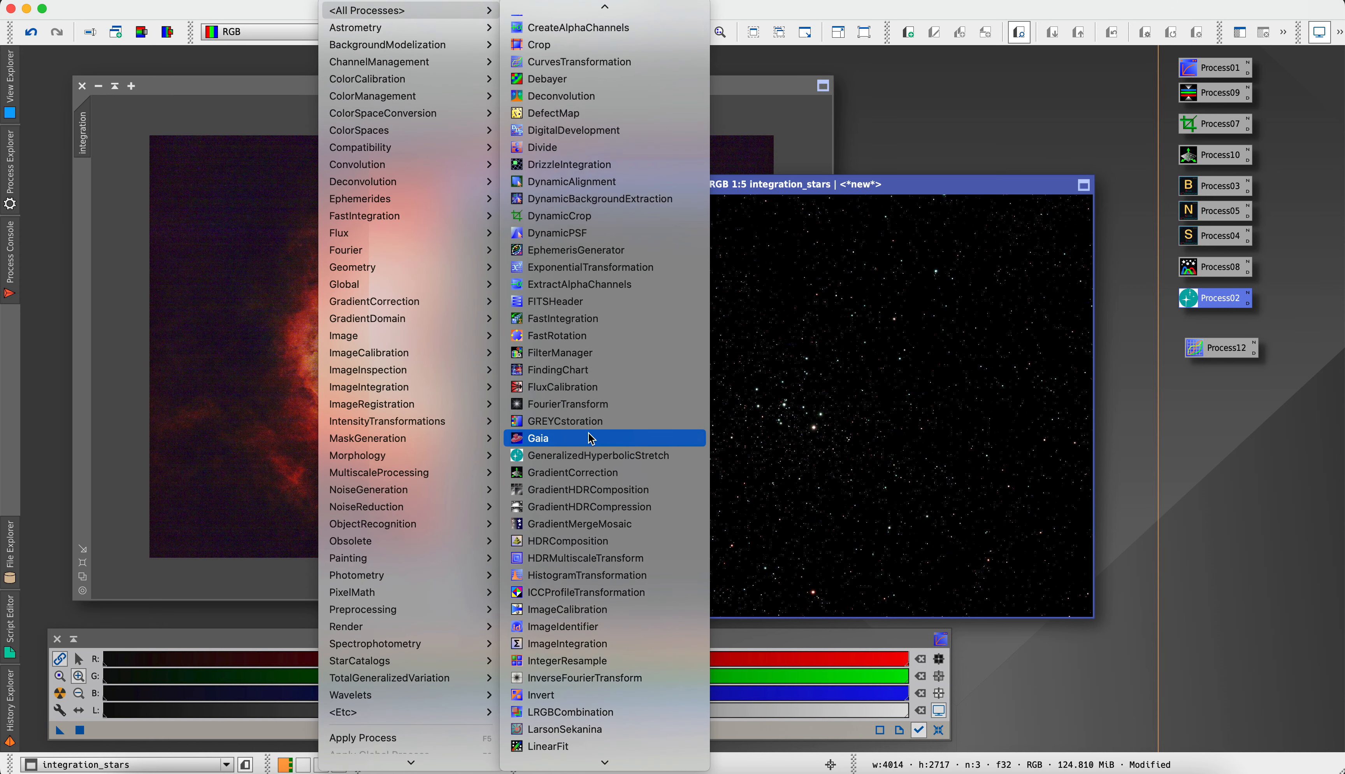
{"action": "scroll", "coordinate": [592, 438], "scroll_direction": "down", "scroll_amount": 2}
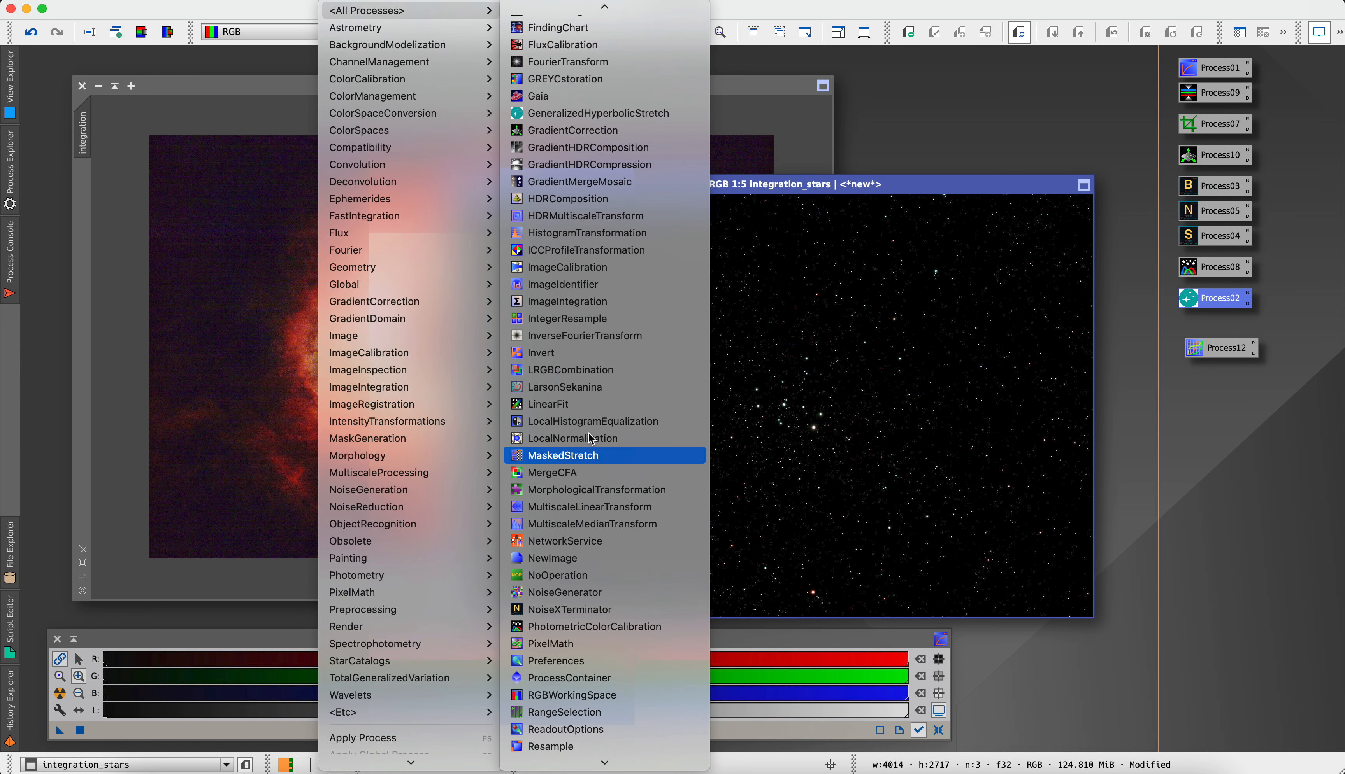
{"action": "left_click", "coordinate": [571, 644]}
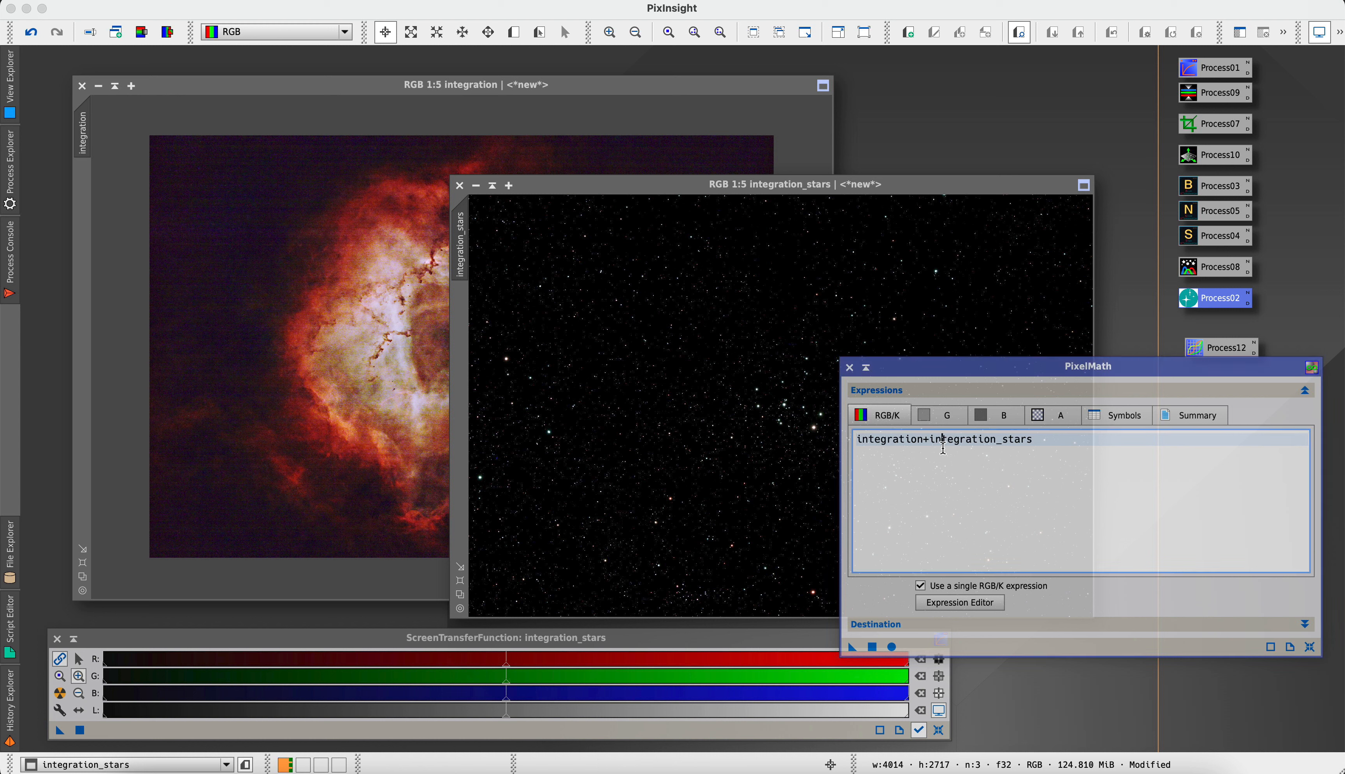
{"action": "left_click", "coordinate": [942, 440]}
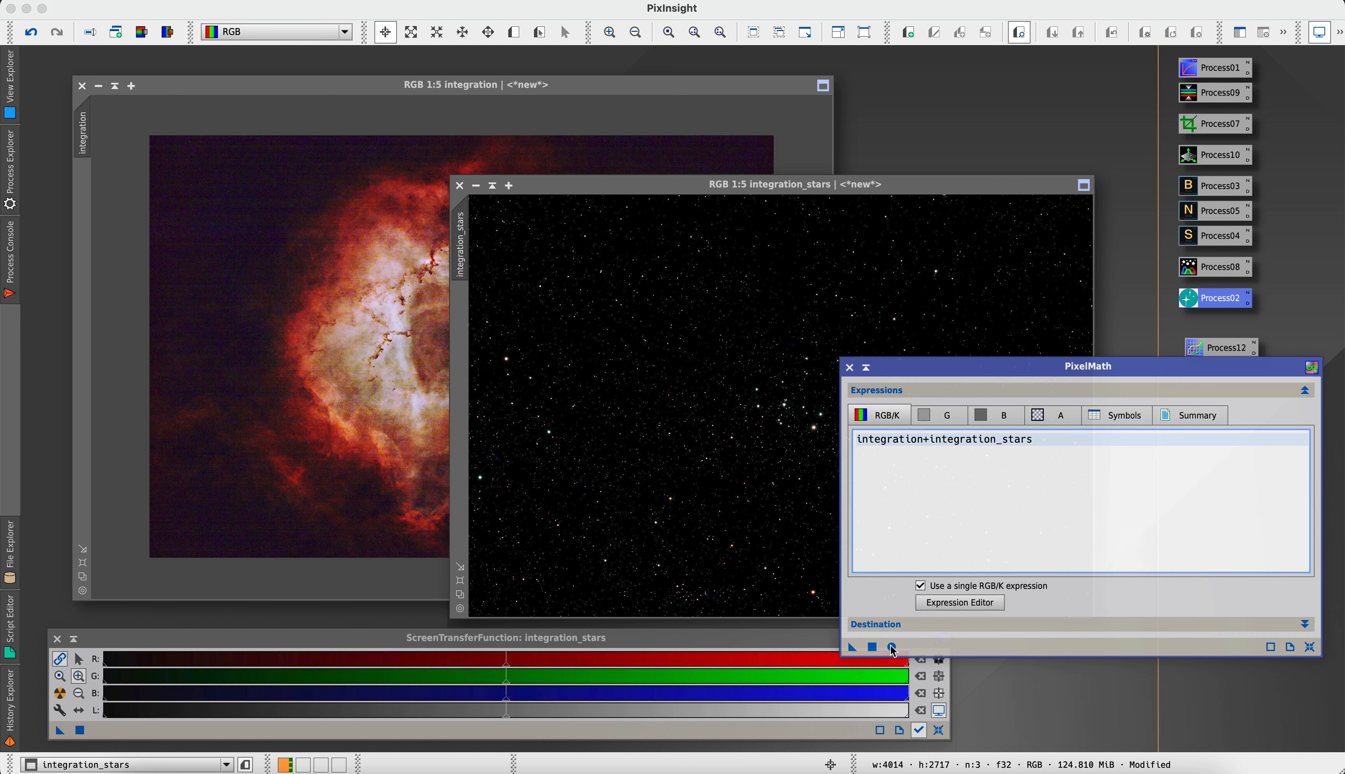
{"action": "left_click", "coordinate": [873, 648]}
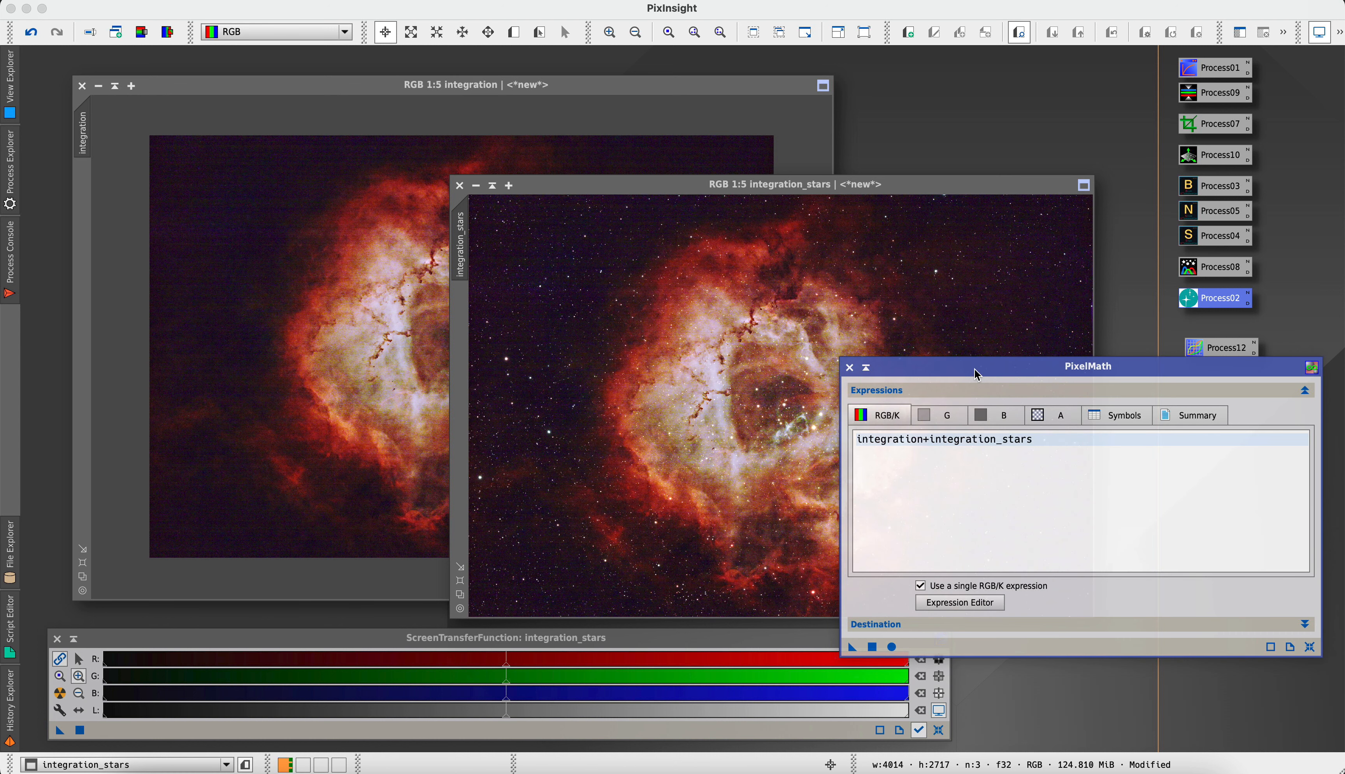
{"action": "left_click", "coordinate": [849, 367]}
Minimize the starless integration image, park its icon in an empty workspace area and reposition the integration_stars window
{"action": "left_click", "coordinate": [98, 86]}
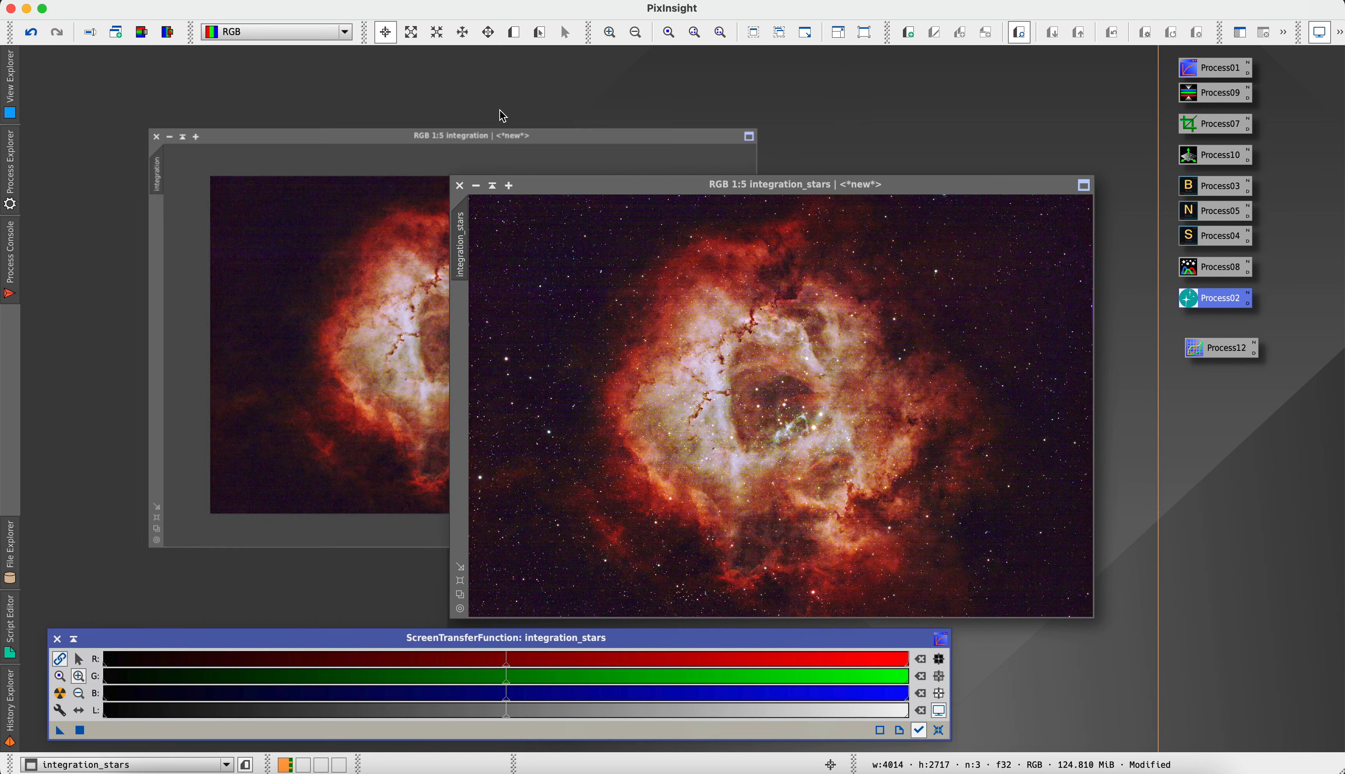
{"action": "left_click_drag", "start_coordinate": [649, 186], "coordinate": [367, 138]}
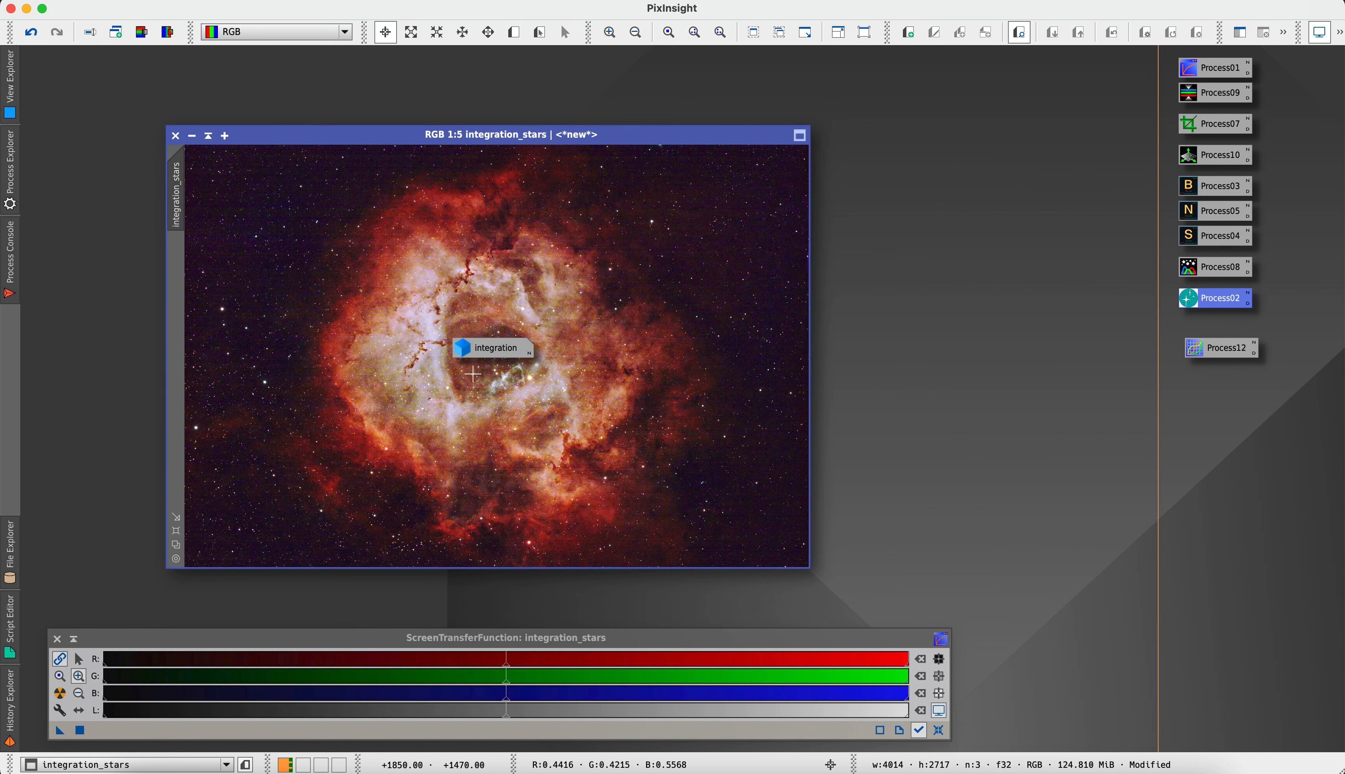
{"action": "left_click_drag", "start_coordinate": [491, 347], "coordinate": [970, 541]}
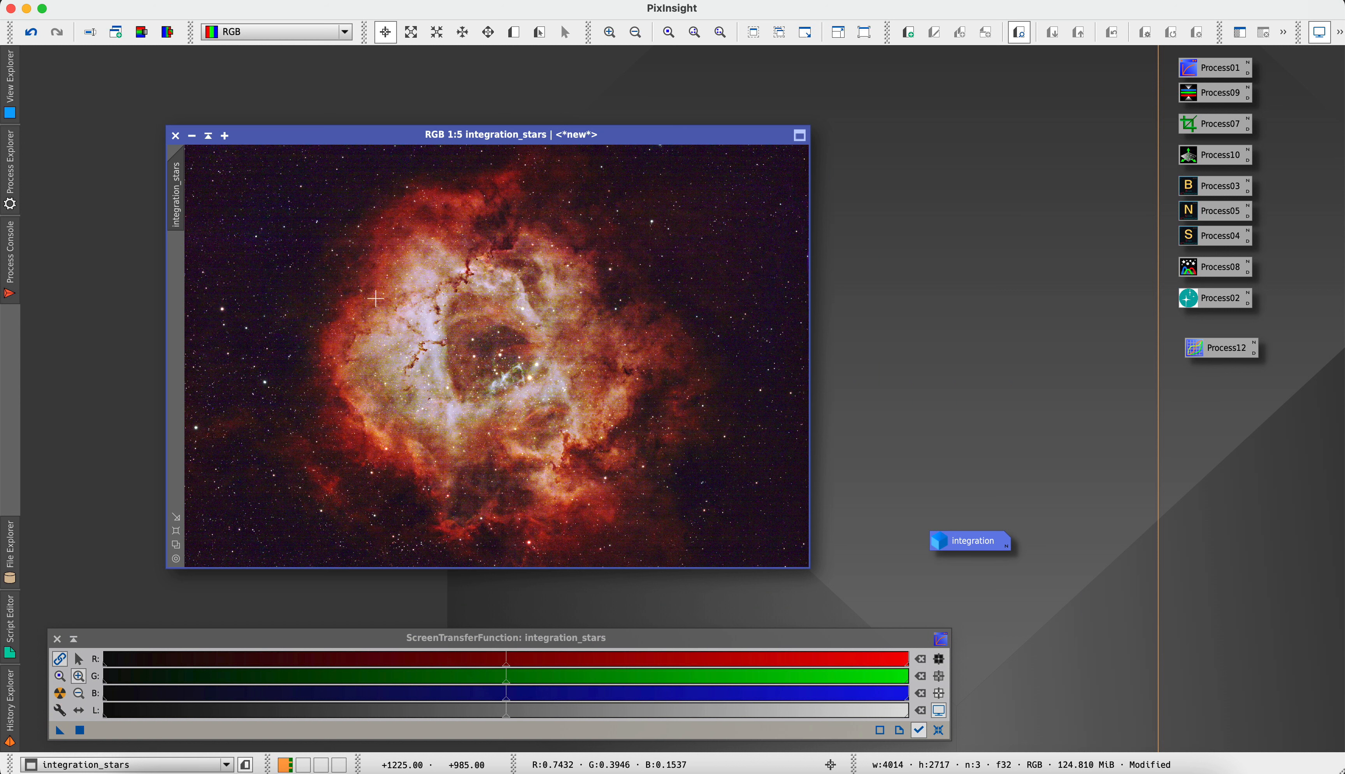
{"action": "left_click_drag", "start_coordinate": [333, 135], "coordinate": [354, 113]}
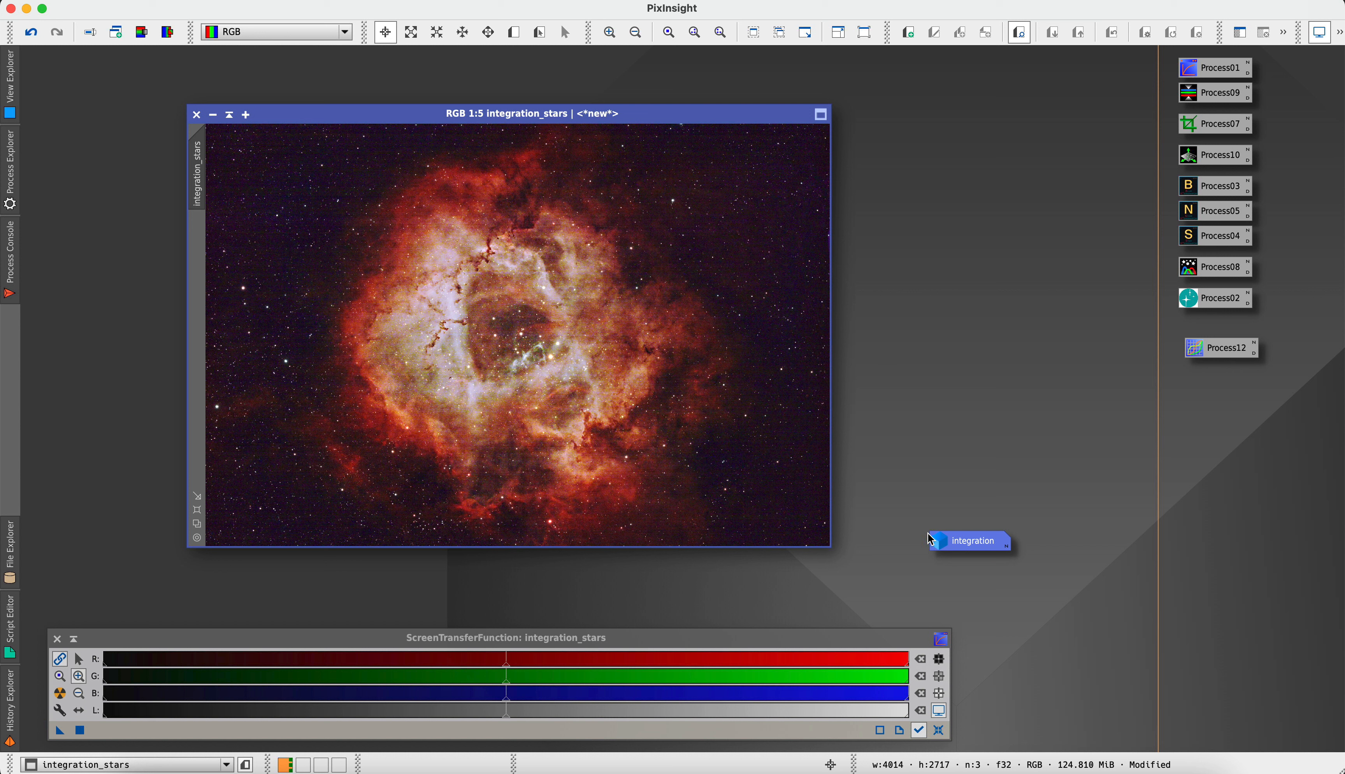
{"action": "left_click_drag", "start_coordinate": [935, 544], "coordinate": [1044, 661]}
{"action": "mouse_move", "coordinate": [1046, 663]}
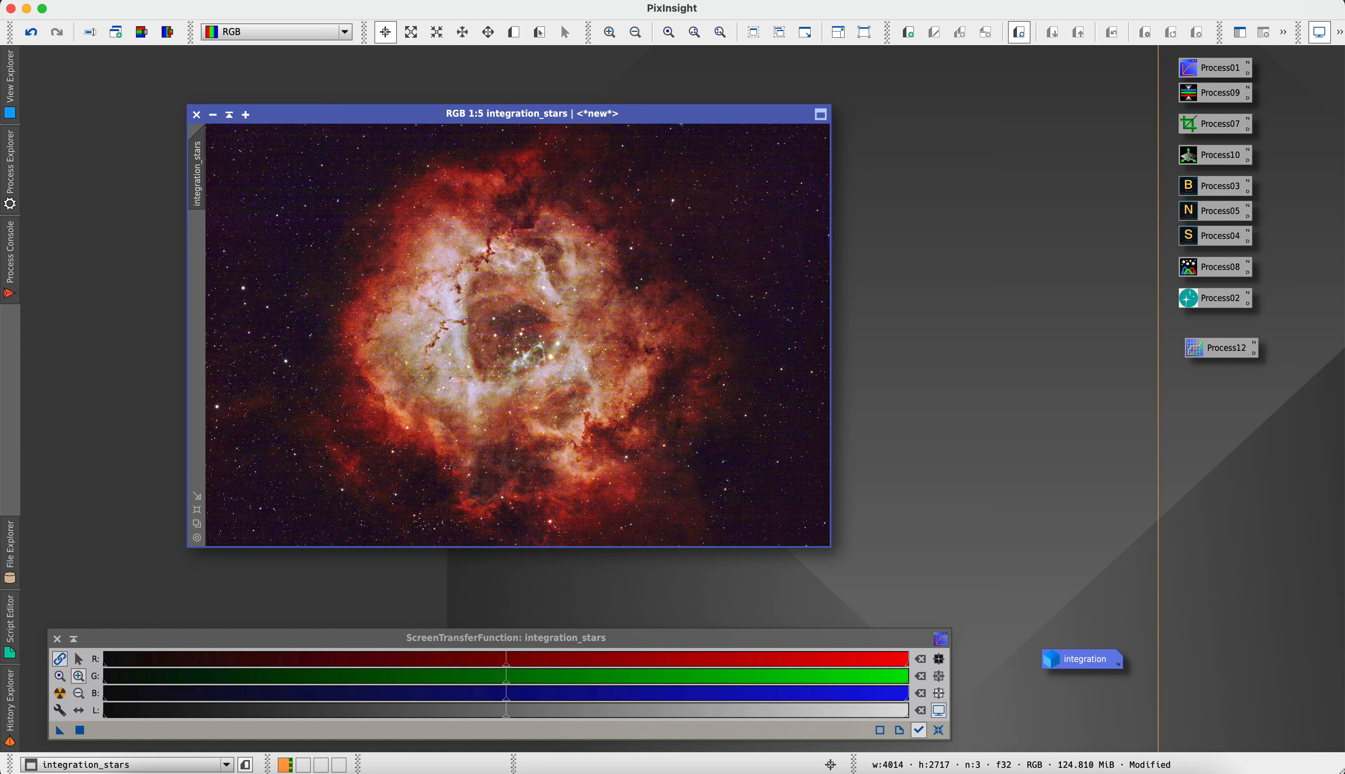
Enlarge the integration_stars window and examine the combined nebula and stars up close and in full
{"action": "left_click_drag", "start_coordinate": [830, 546], "coordinate": [959, 599]}
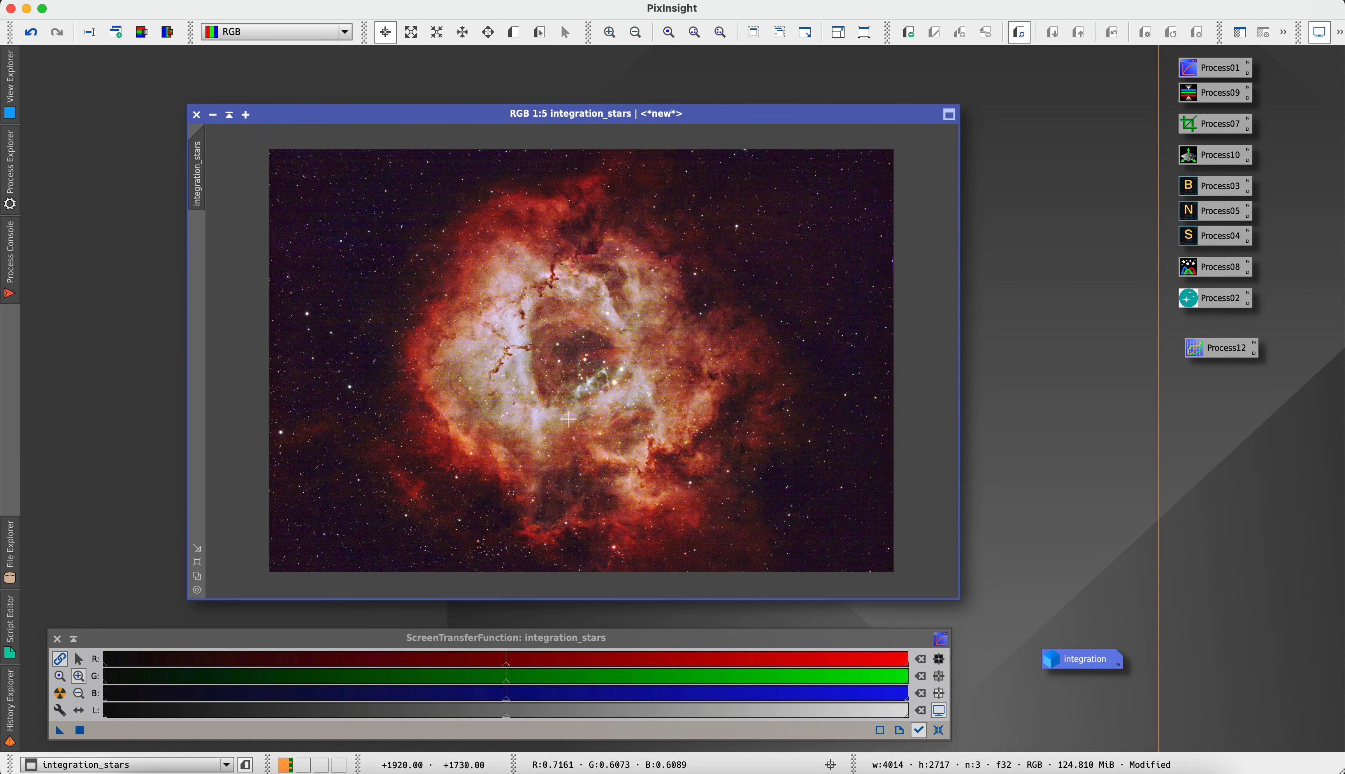
{"action": "scroll", "coordinate": [524, 417], "scroll_direction": "up", "scroll_amount": 1}
{"action": "scroll", "coordinate": [524, 417], "scroll_direction": "up", "scroll_amount": 1}
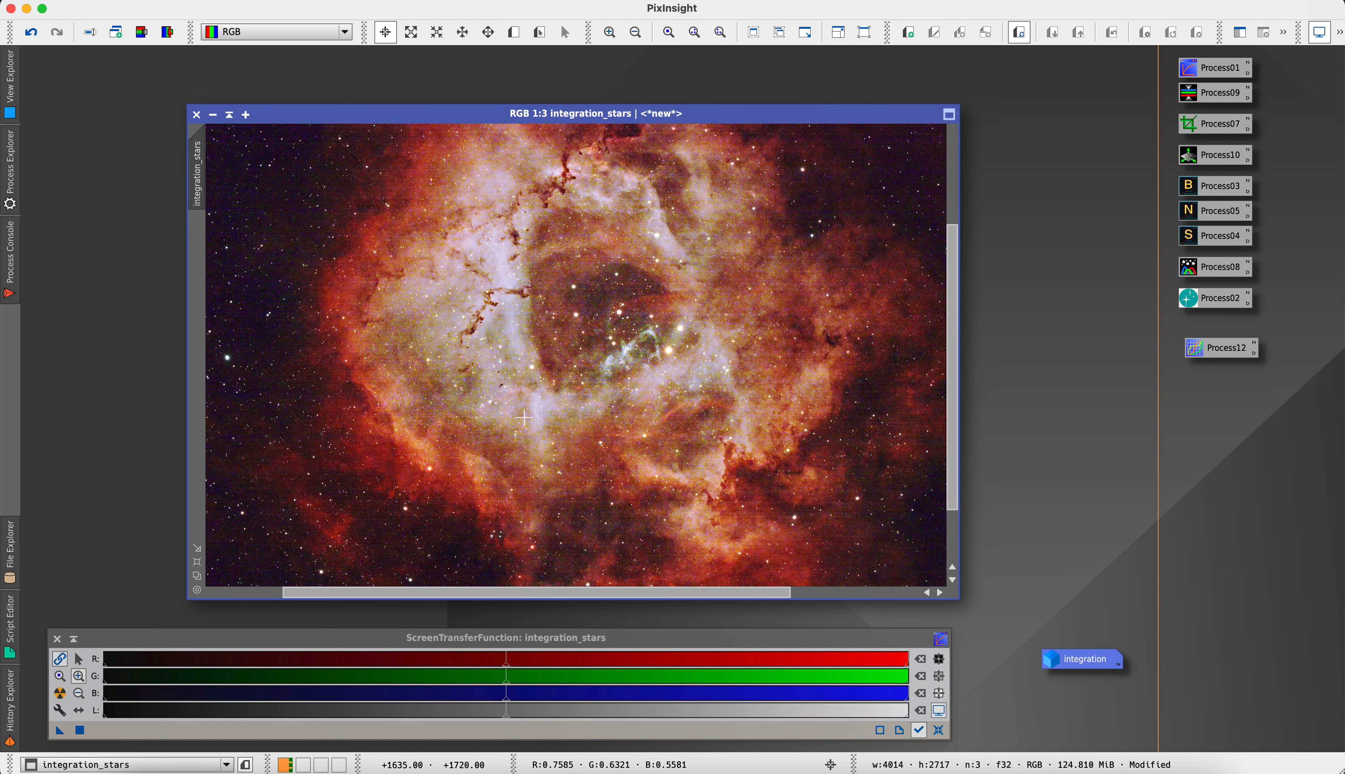
{"action": "scroll", "coordinate": [524, 417], "scroll_direction": "down", "scroll_amount": 1}
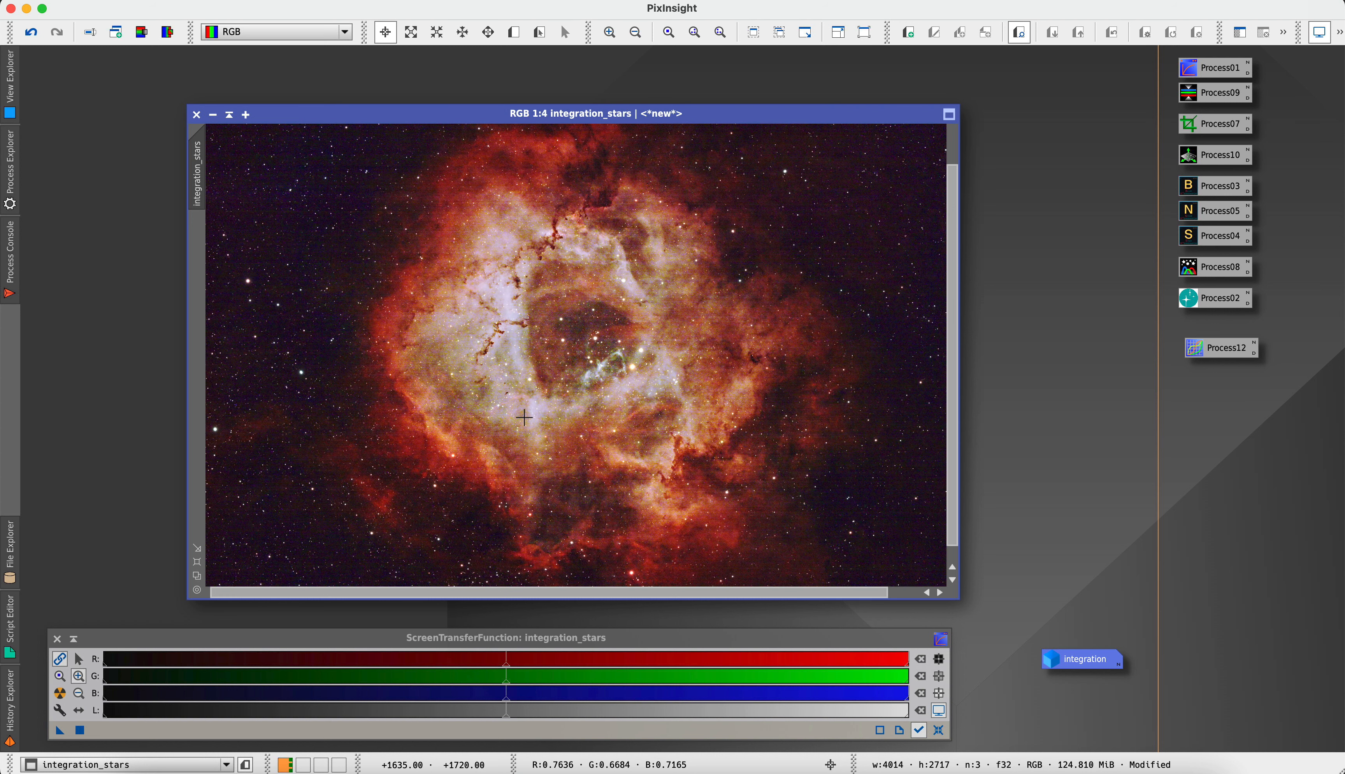
{"action": "scroll", "coordinate": [524, 417], "scroll_direction": "down", "scroll_amount": 1}
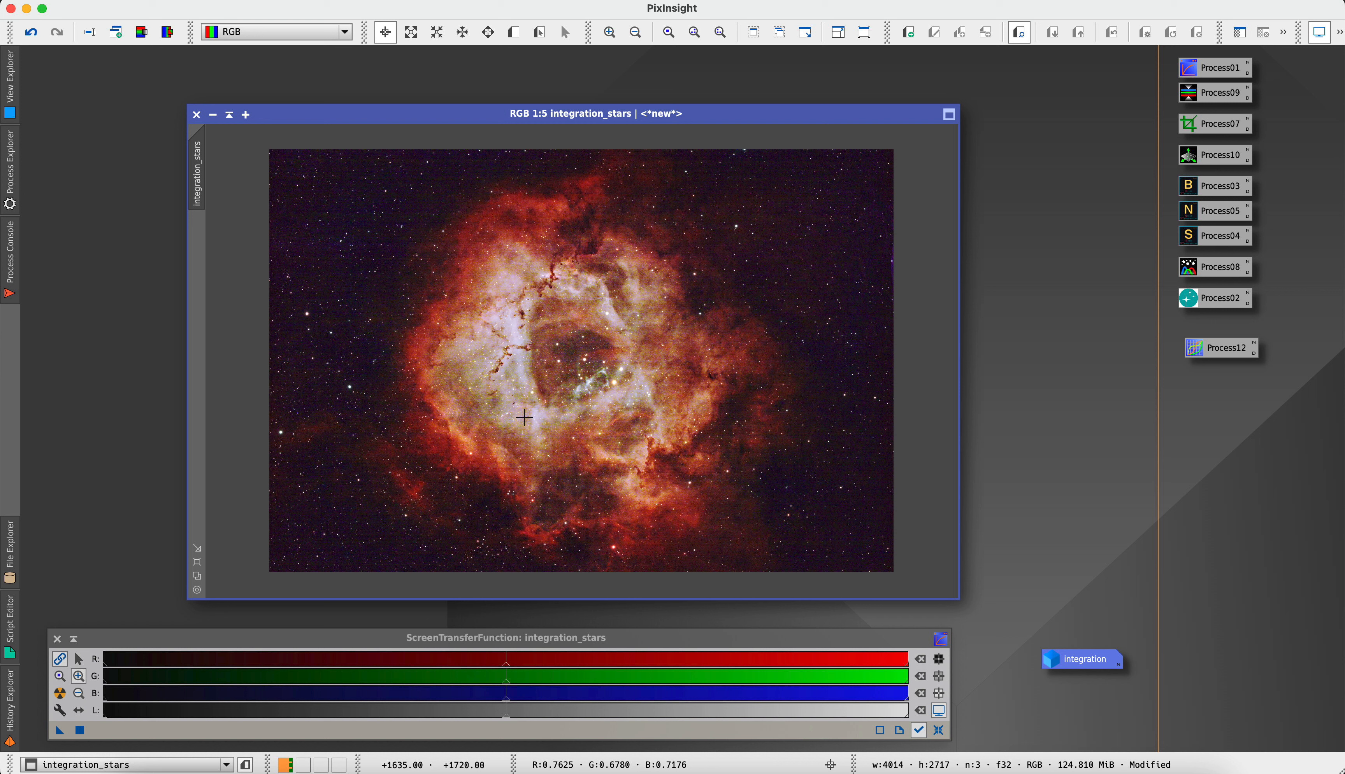